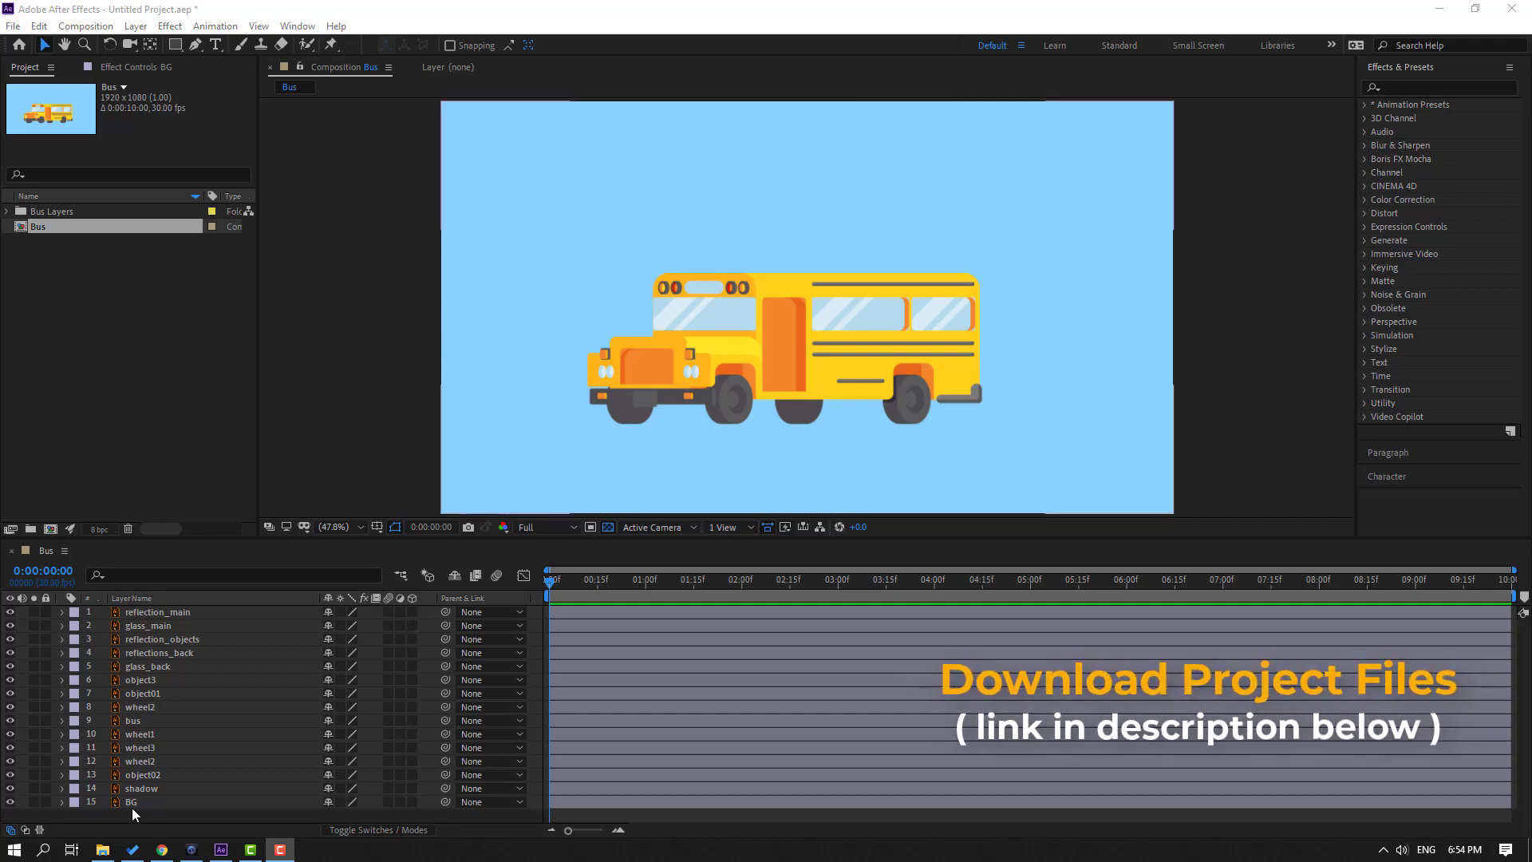
# - Lock the BG layer and reveal the Position property of the bus layer
pyautogui.click(47, 802)
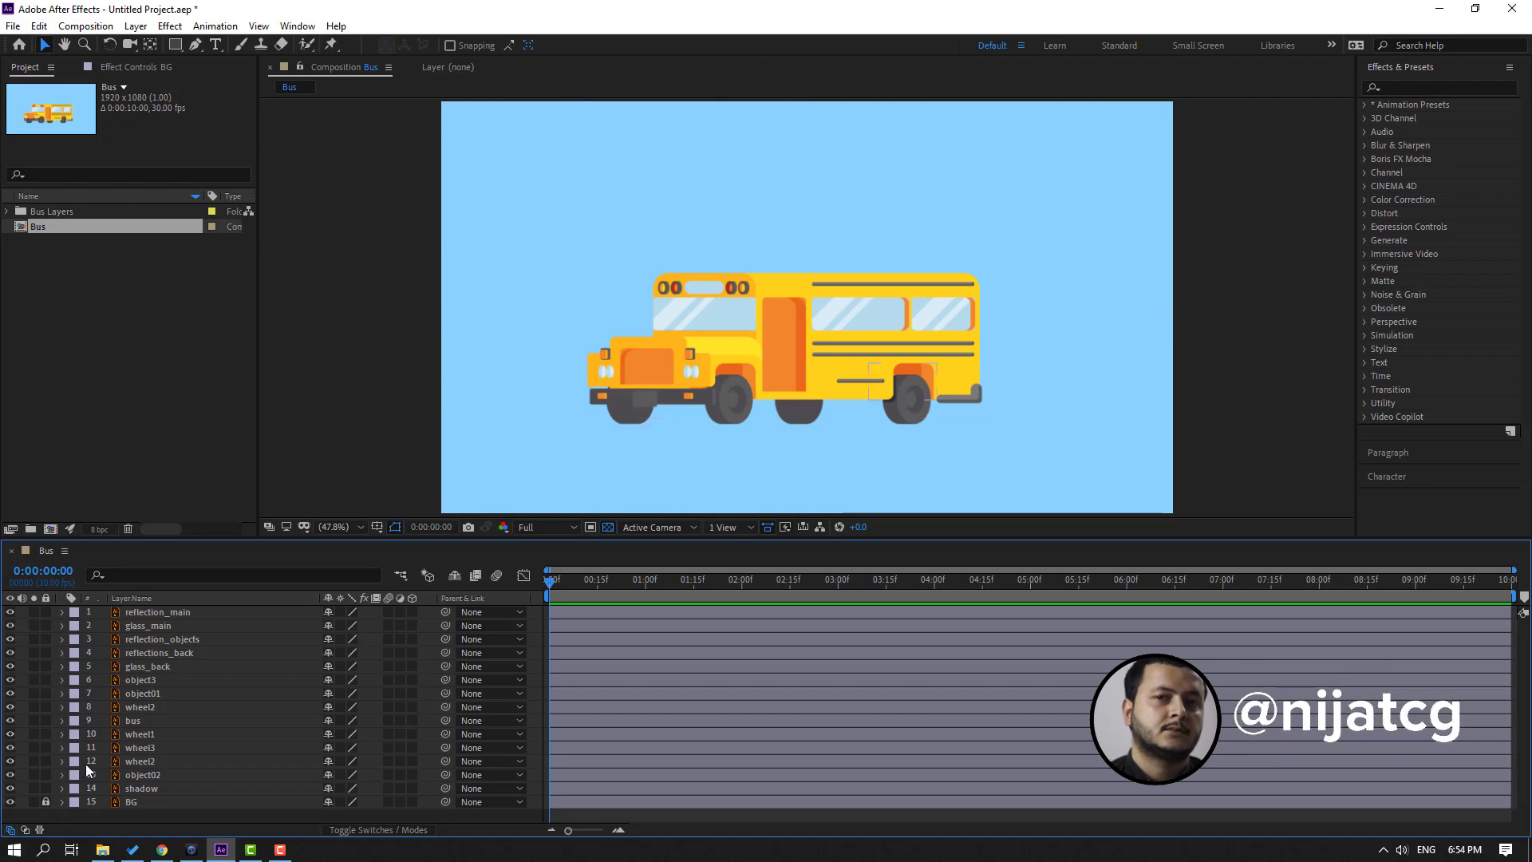
pyautogui.click(123, 730)
pyautogui.click(108, 721)
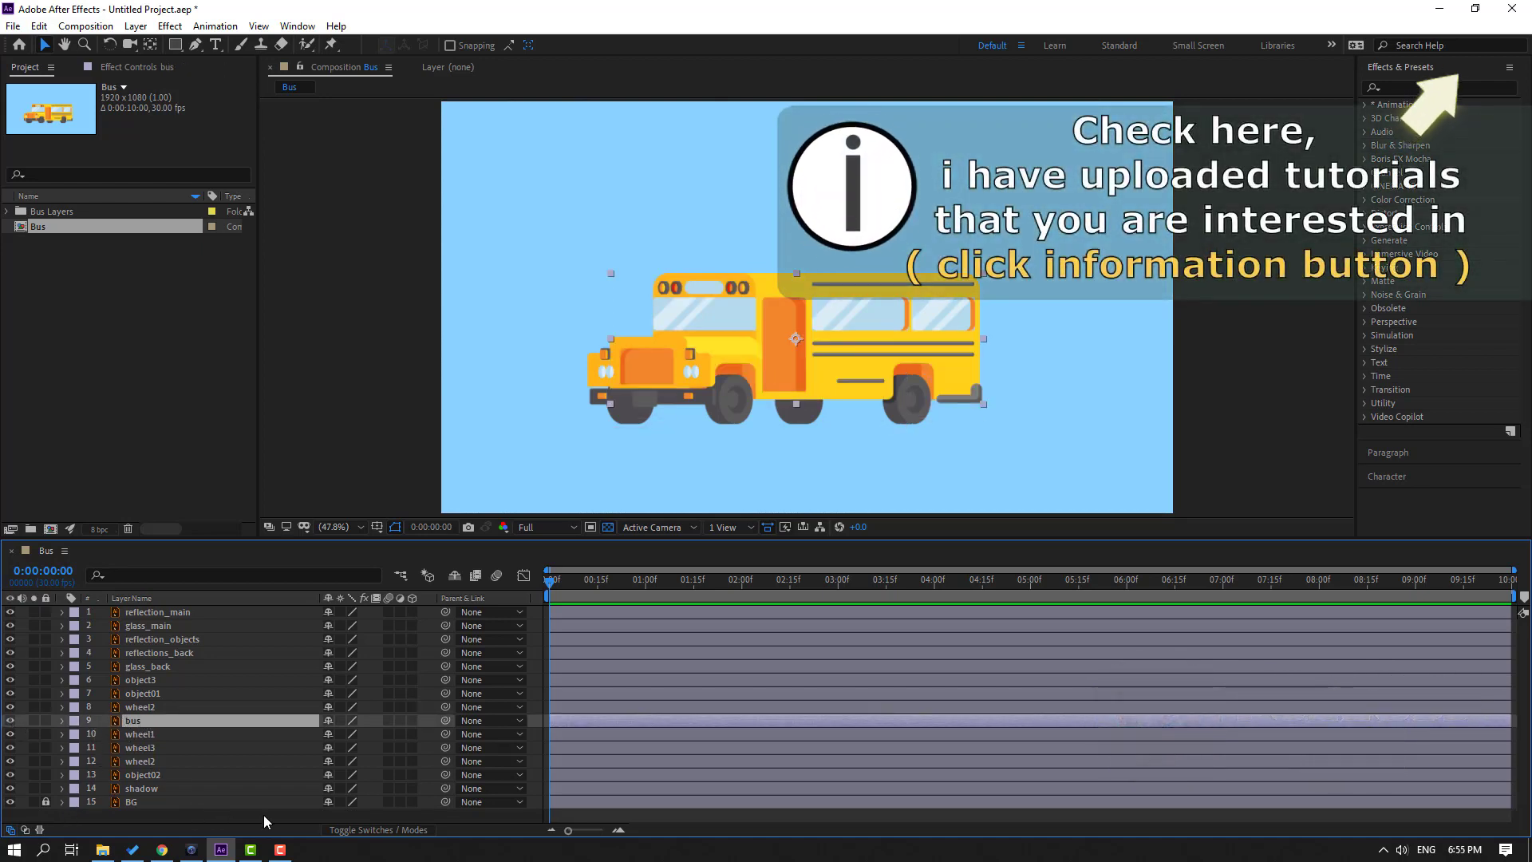
pyautogui.press('p')
pyautogui.scroll(1, 839, 367)
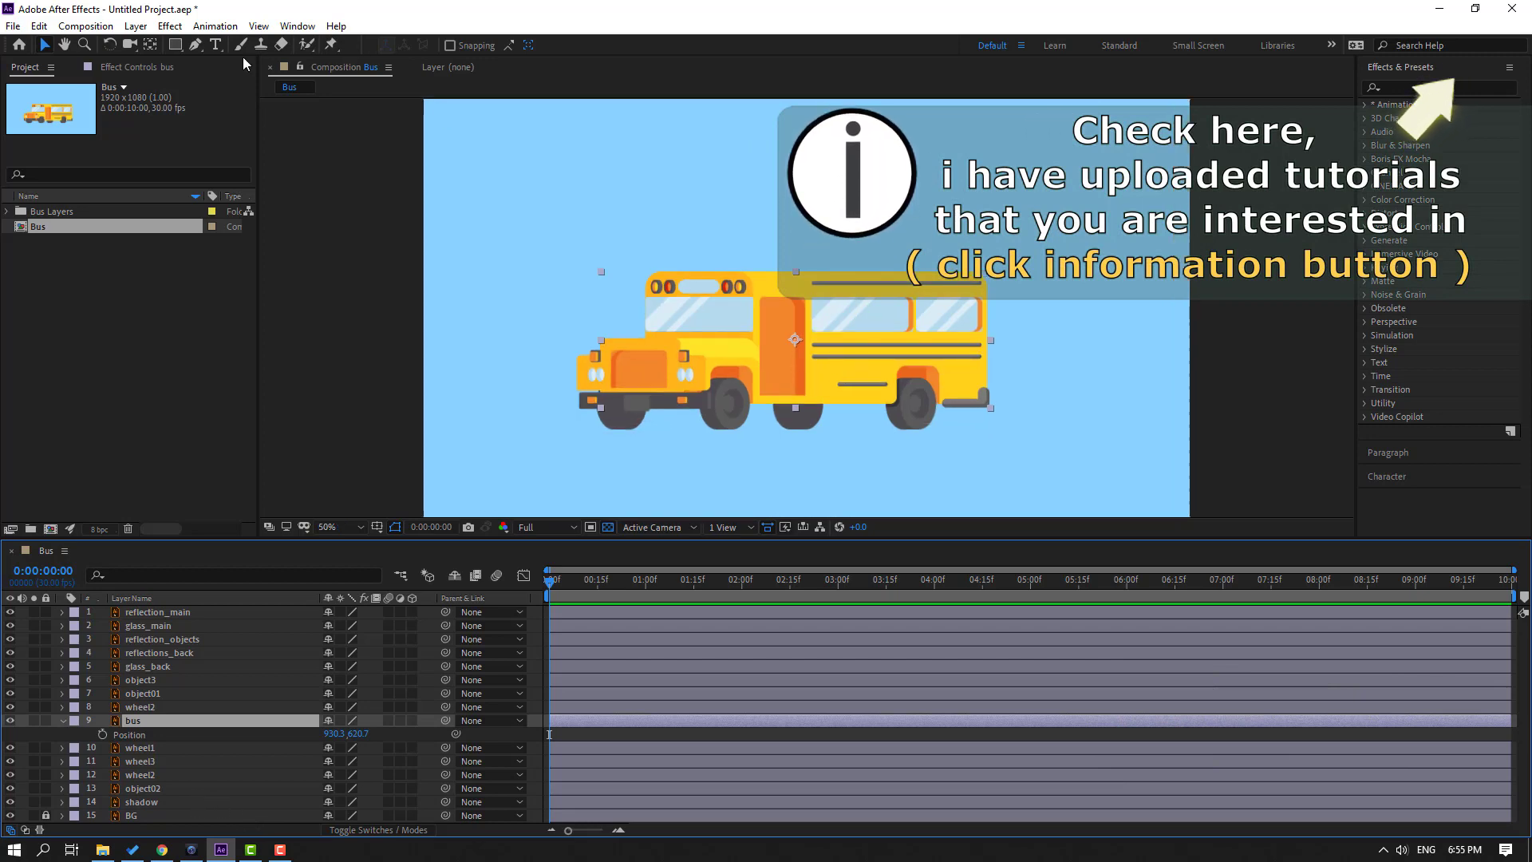
# - Move the bus layer's anchor point from its centre down to the bottom centre of the bus body
pyautogui.click(148, 46)
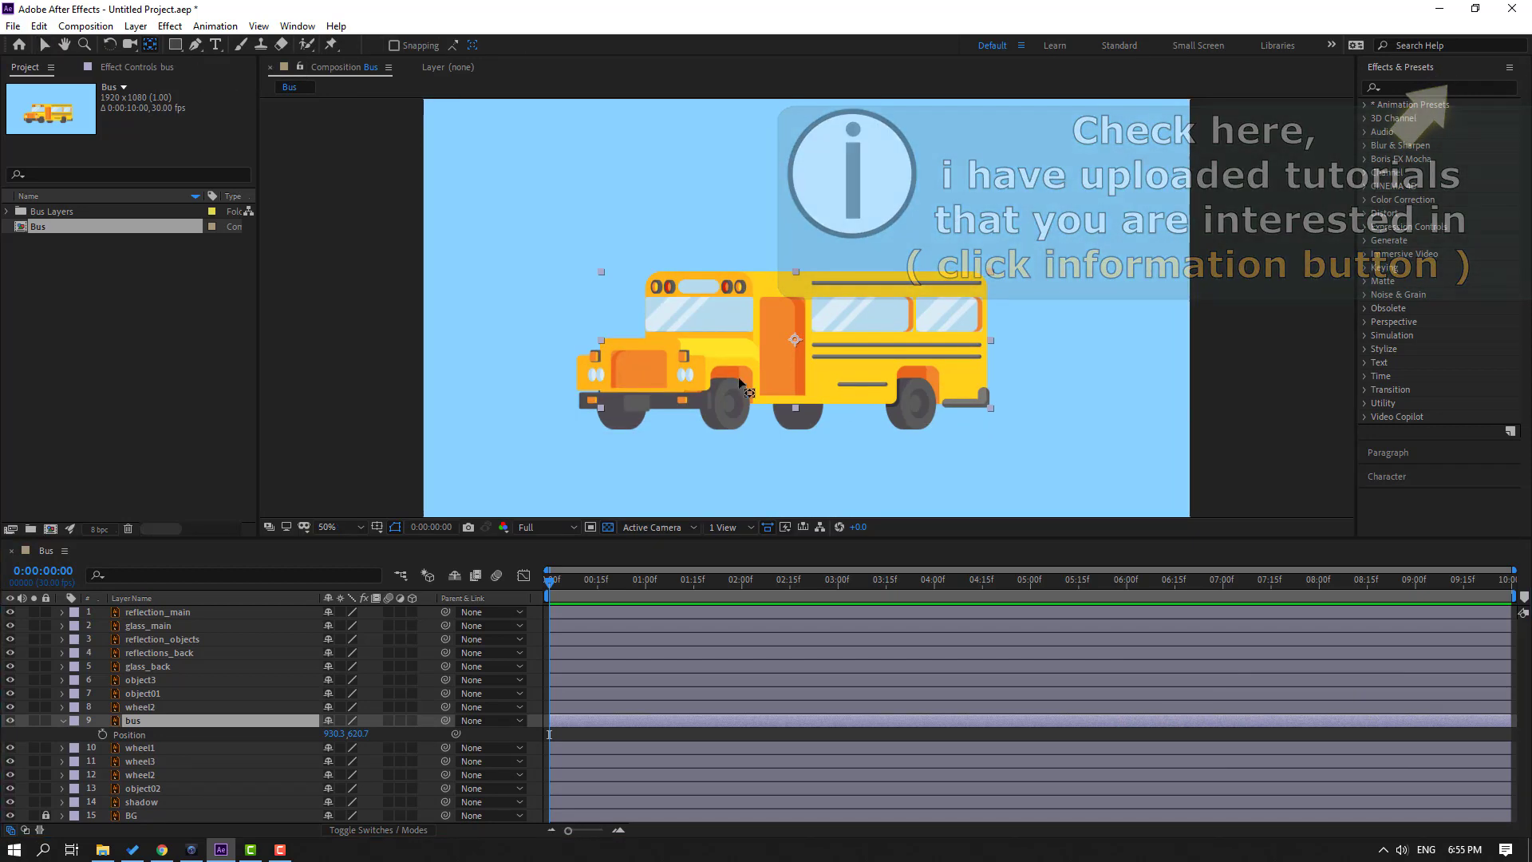
pyautogui.scroll(2, 786, 367)
pyautogui.moveTo(778, 289); pyautogui.dragTo(792, 260)
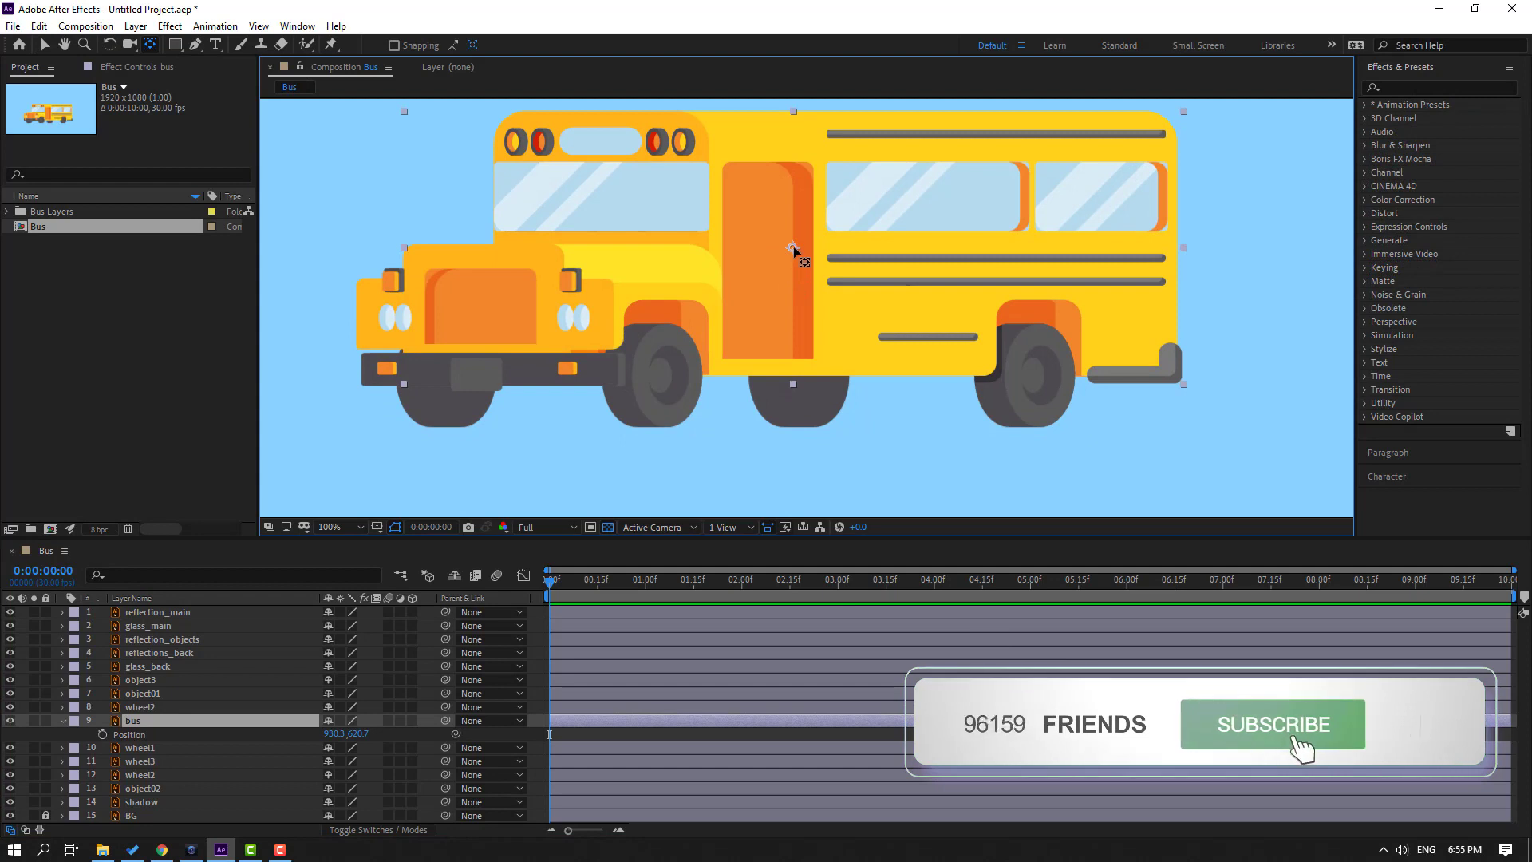
pyautogui.moveTo(805, 340); pyautogui.dragTo(803, 379)
pyautogui.press('v')
pyautogui.press(',')
pyautogui.press(',')
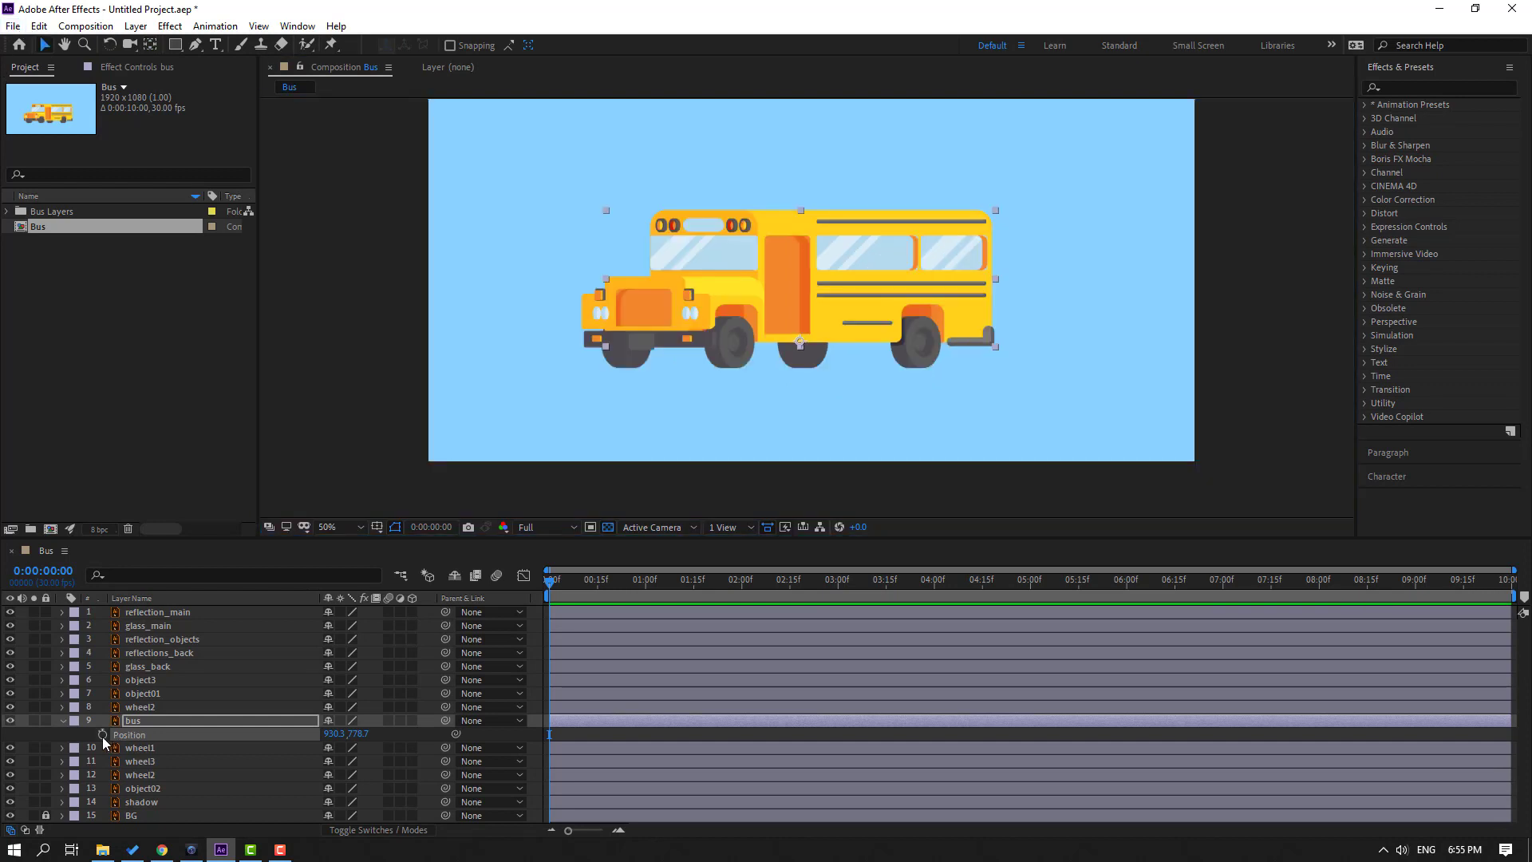
# - Keyframe the bus layer's Position at 0:00:00:00, and at 0:00:00:10 lower the body by setting Y to 797.7
pyautogui.click(102, 735)
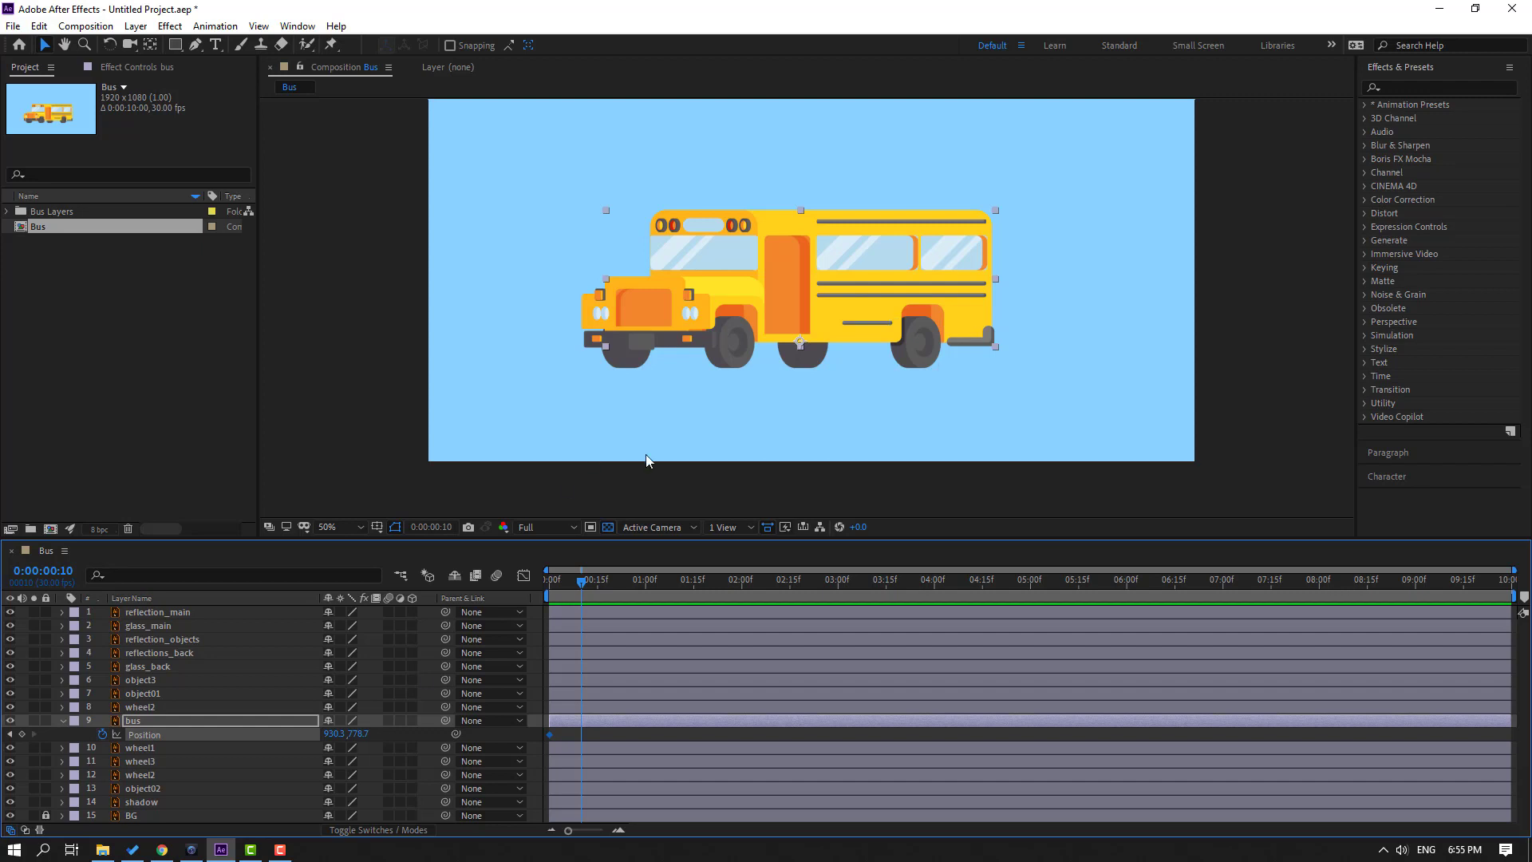
pyautogui.scroll(2, 645, 453)
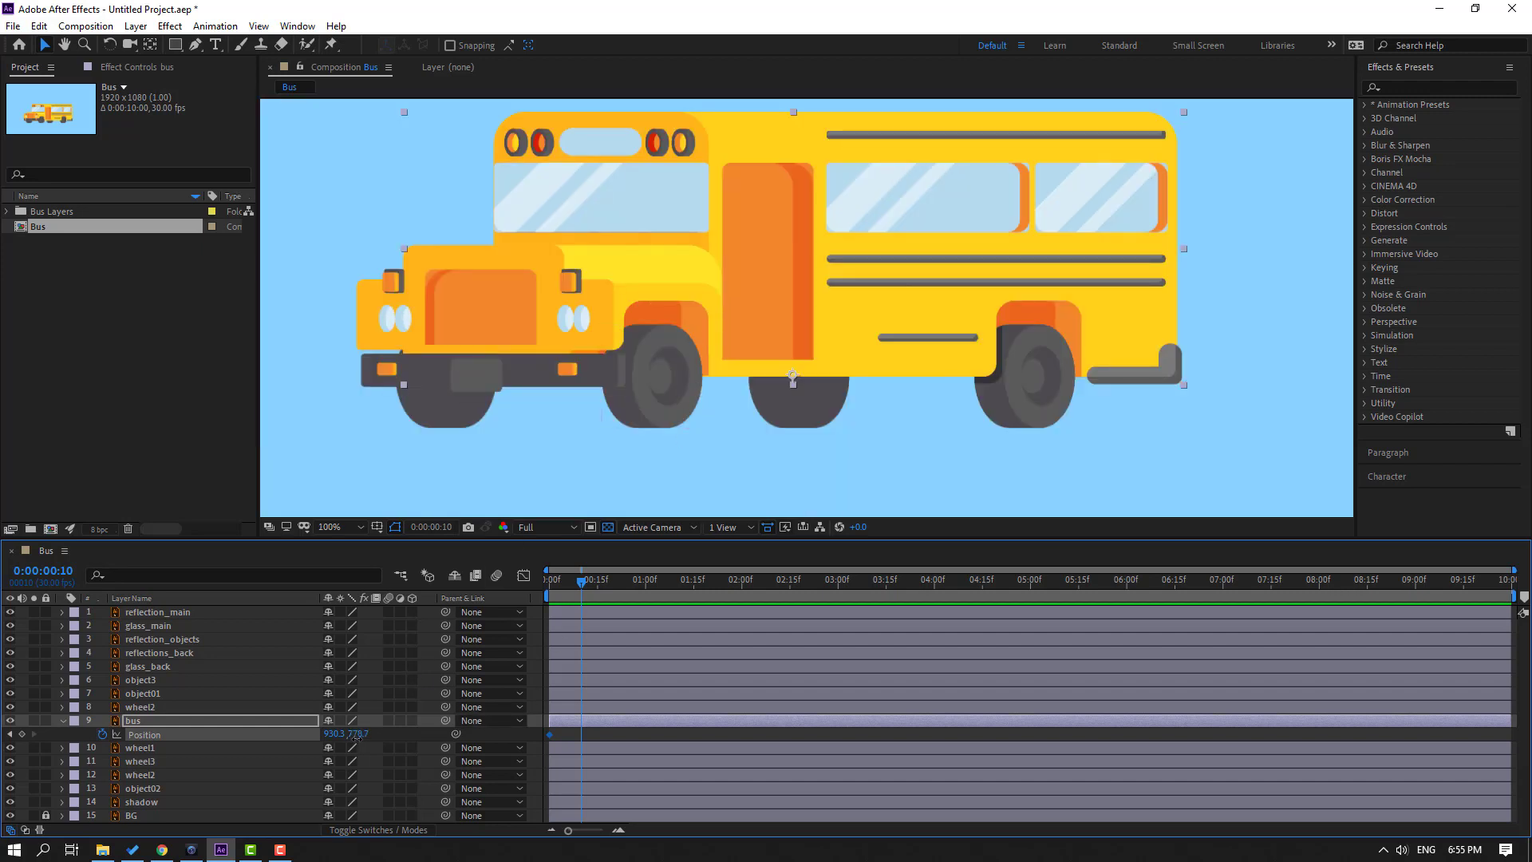
pyautogui.moveTo(357, 736); pyautogui.dragTo(380, 734)
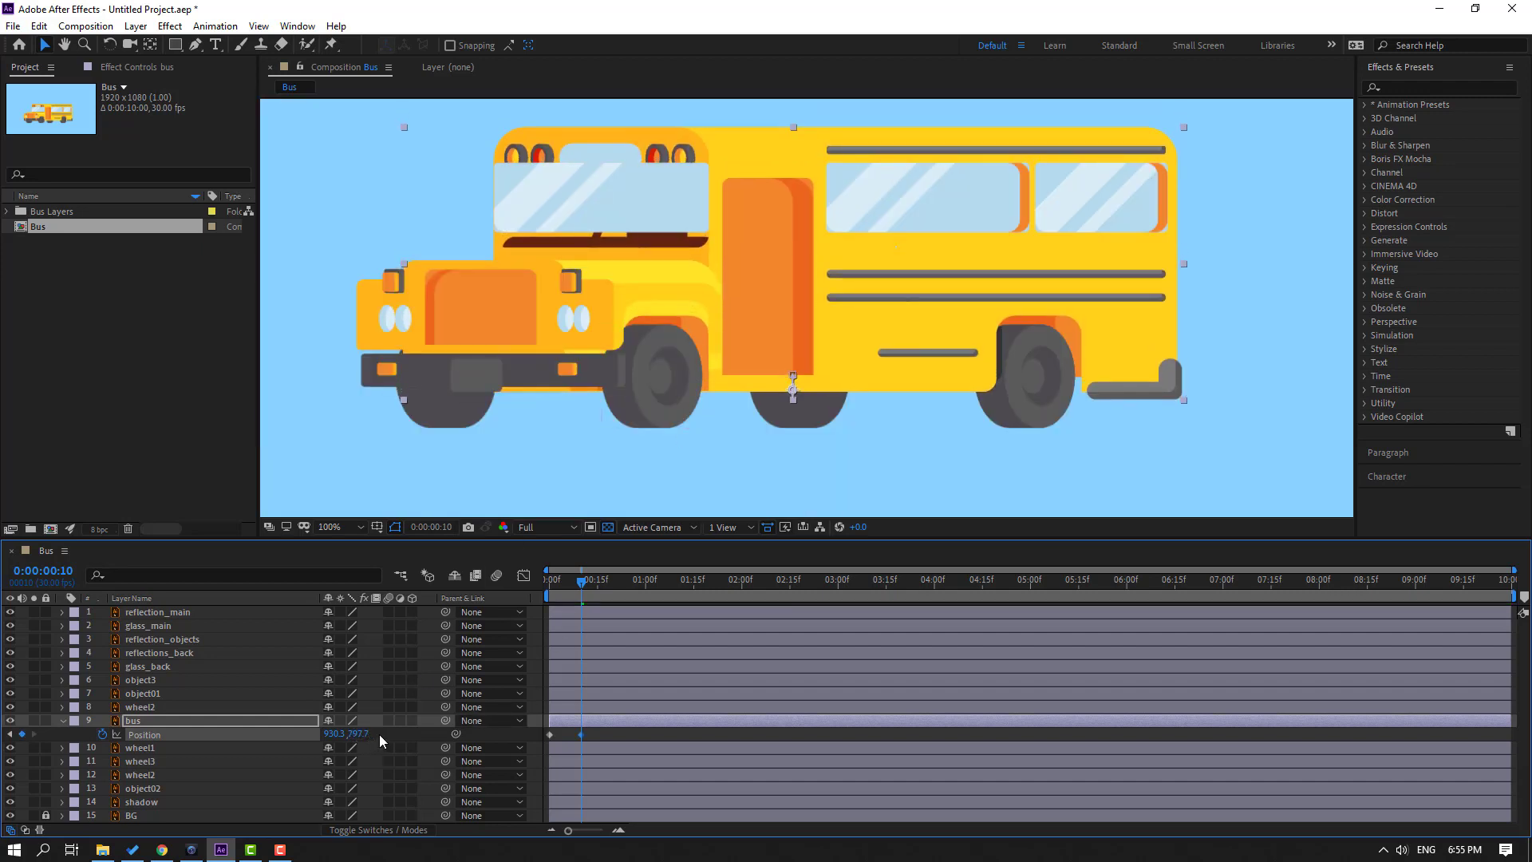
# - Copy the bus layer's first Position keyframe to 0:00:00:20 and end the work area at that frame
pyautogui.hotkey('shift', 'pagedown')
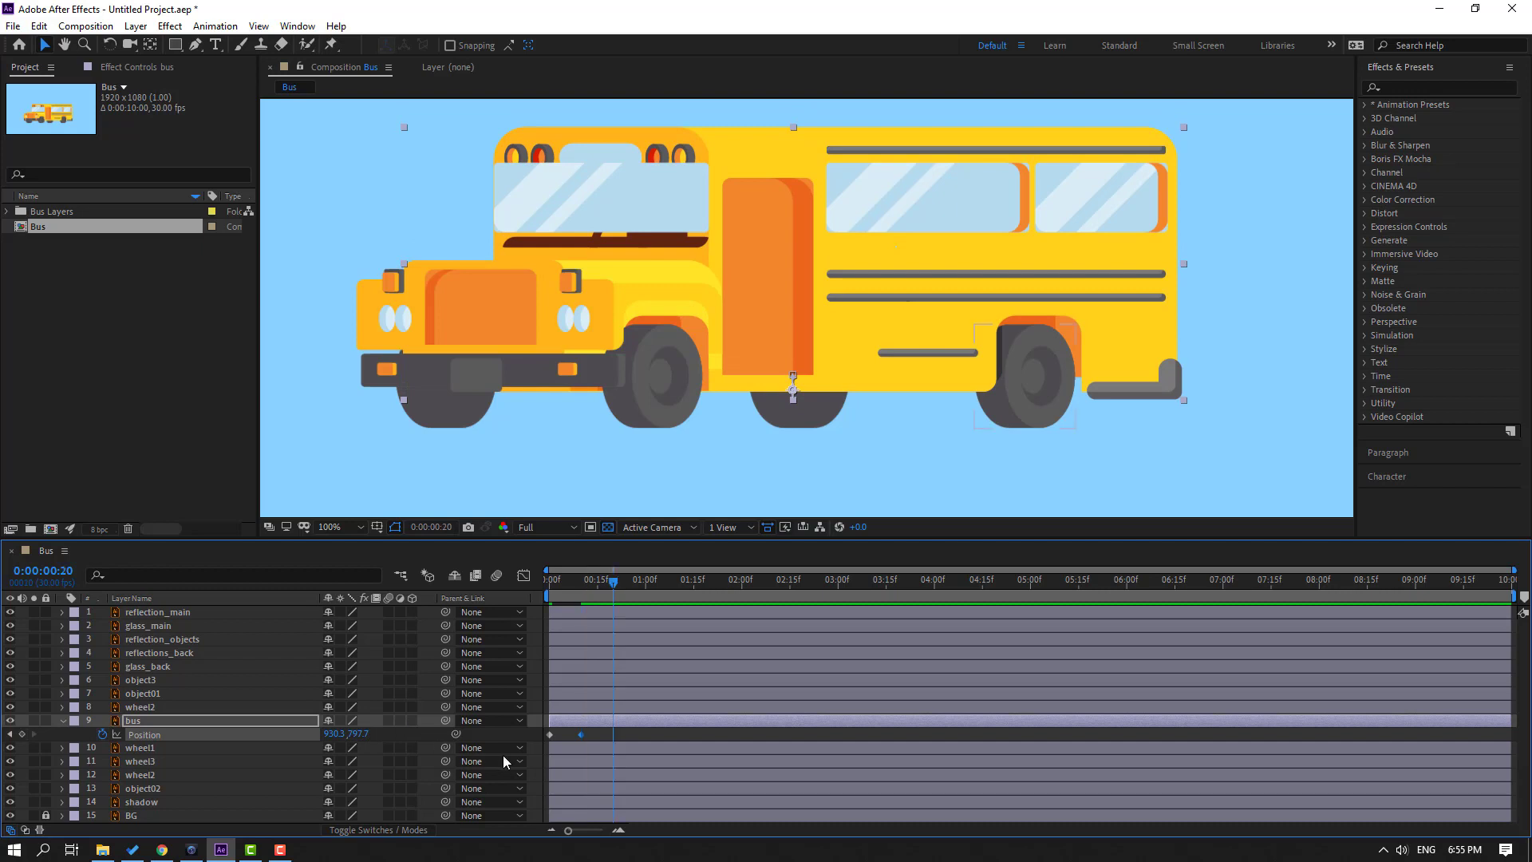
pyautogui.click(549, 734)
pyautogui.hotkey('ctrl', 'c')
pyautogui.hotkey('ctrl', 'v')
pyautogui.press('n')
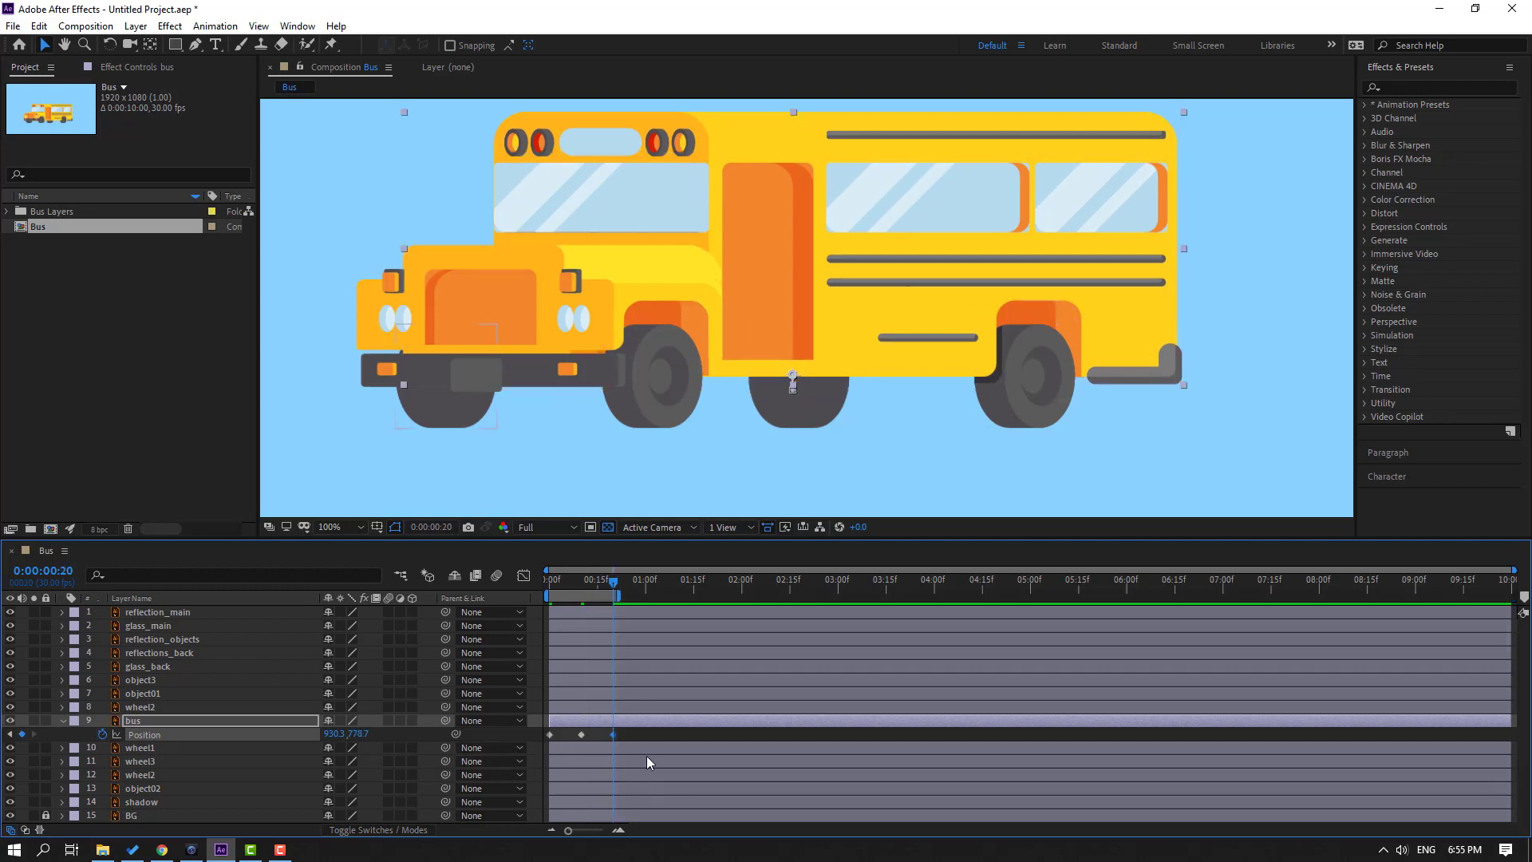
pyautogui.press('space')
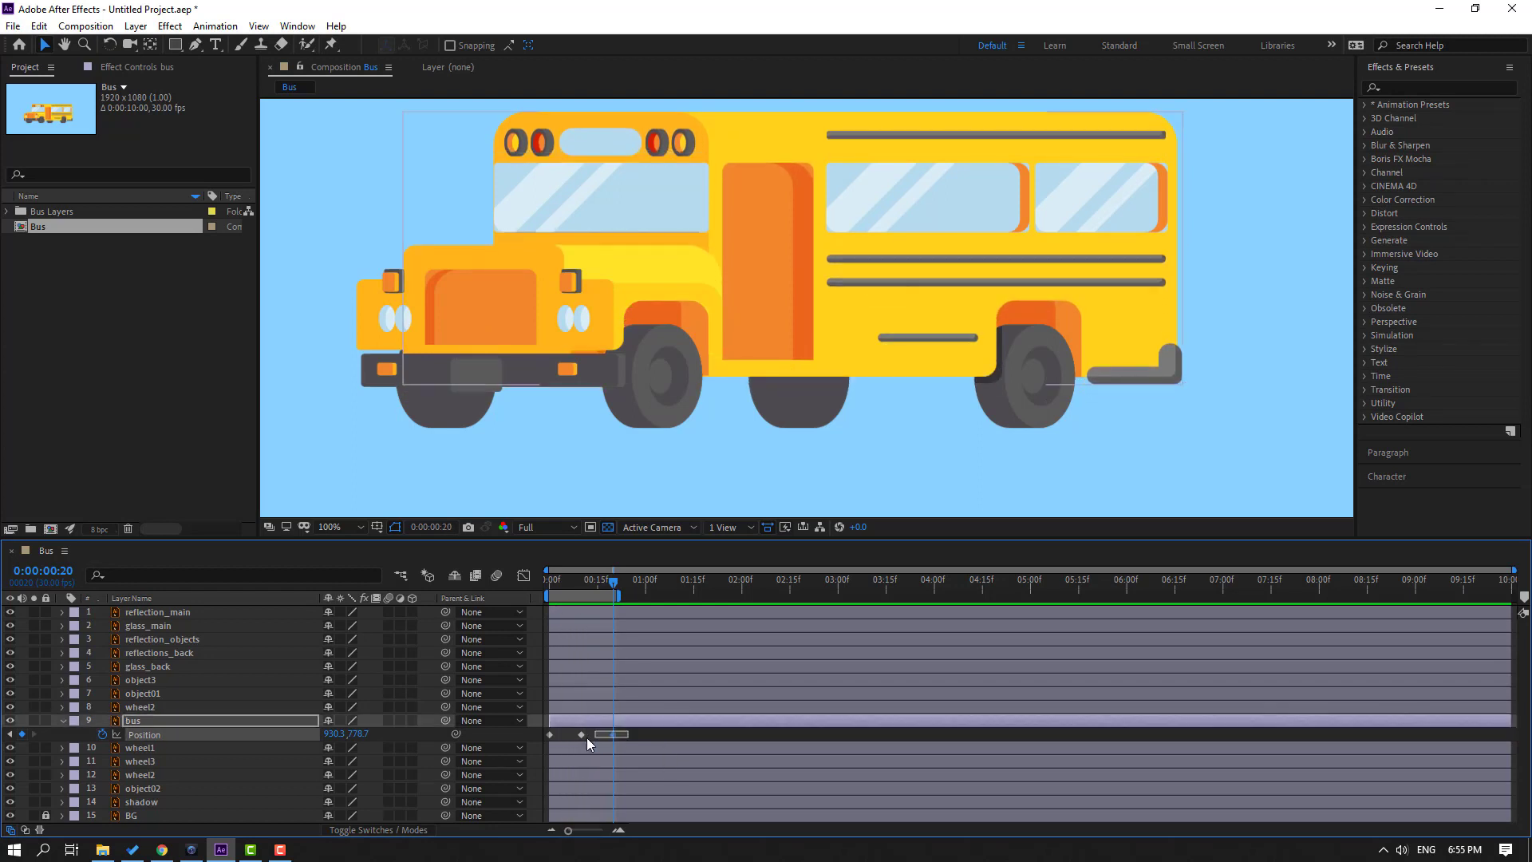
# - Apply Easy Ease to all three Position keyframes of the bus layer and preview the motion
pyautogui.rightClick(550, 734)
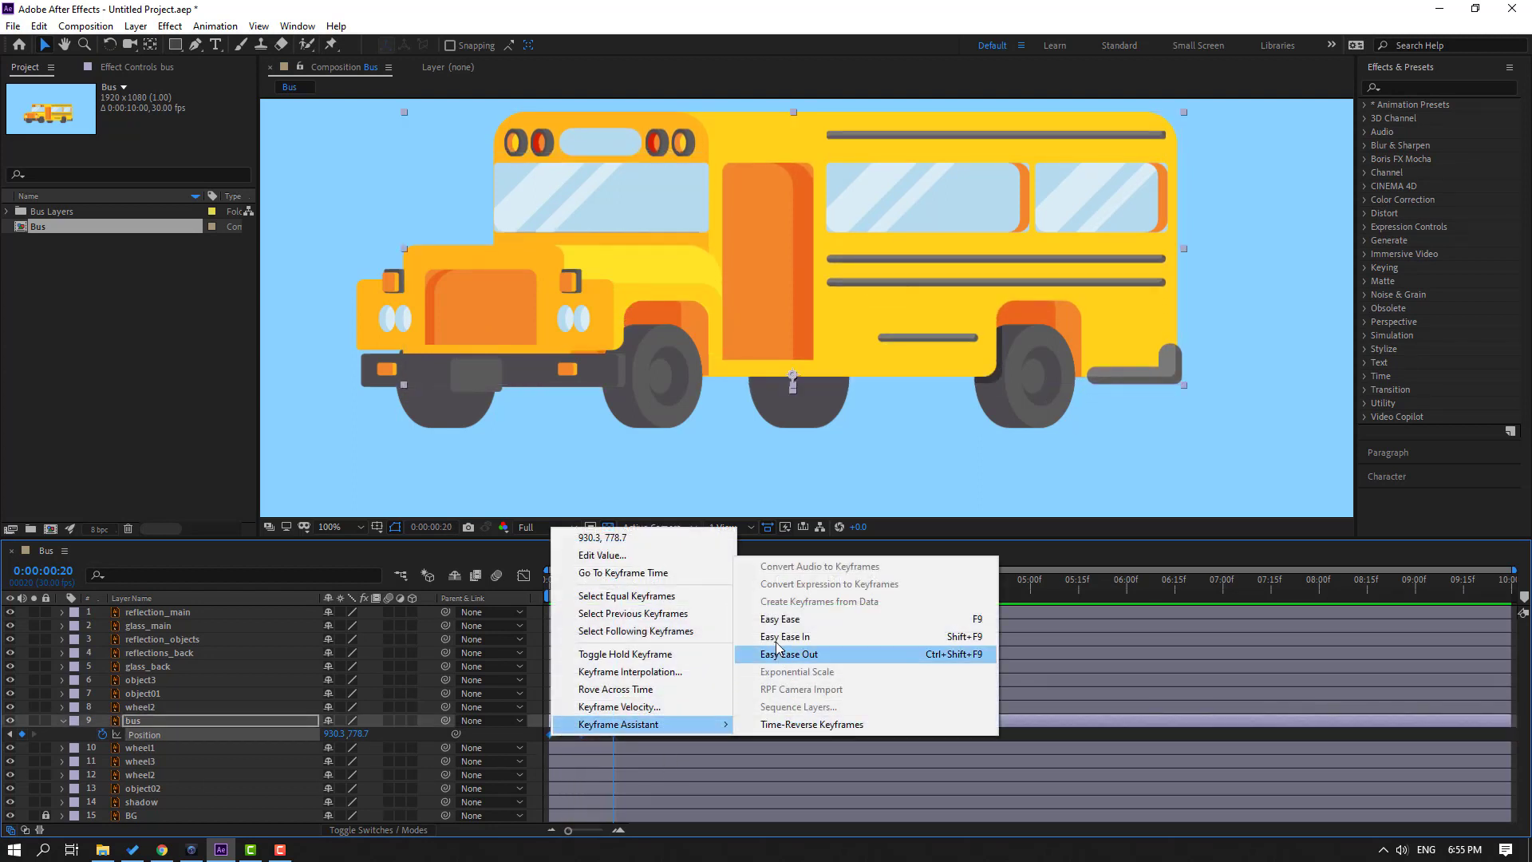
pyautogui.click(779, 626)
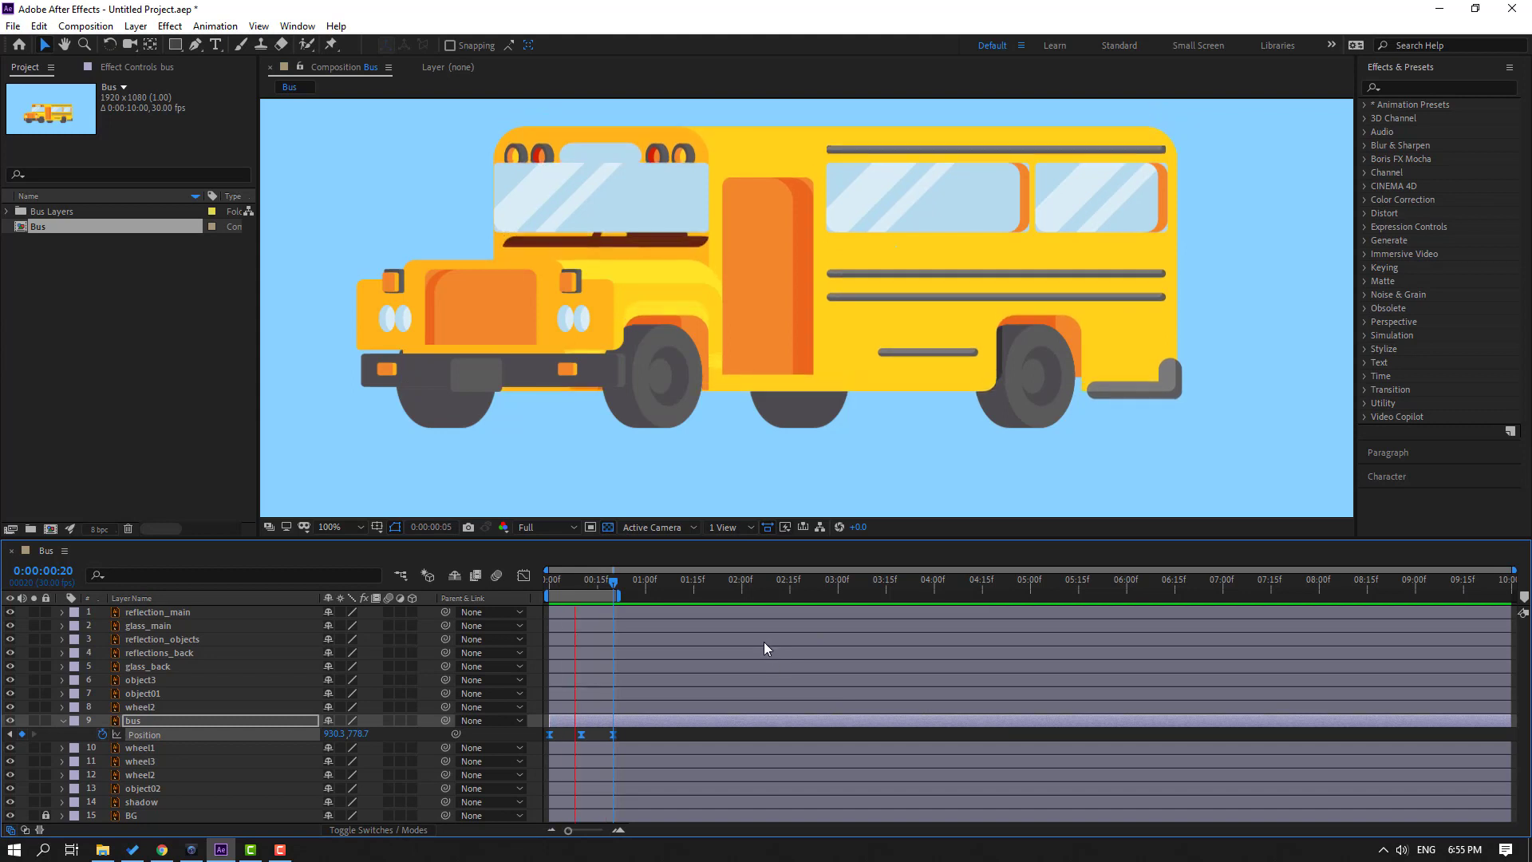
pyautogui.press('space')
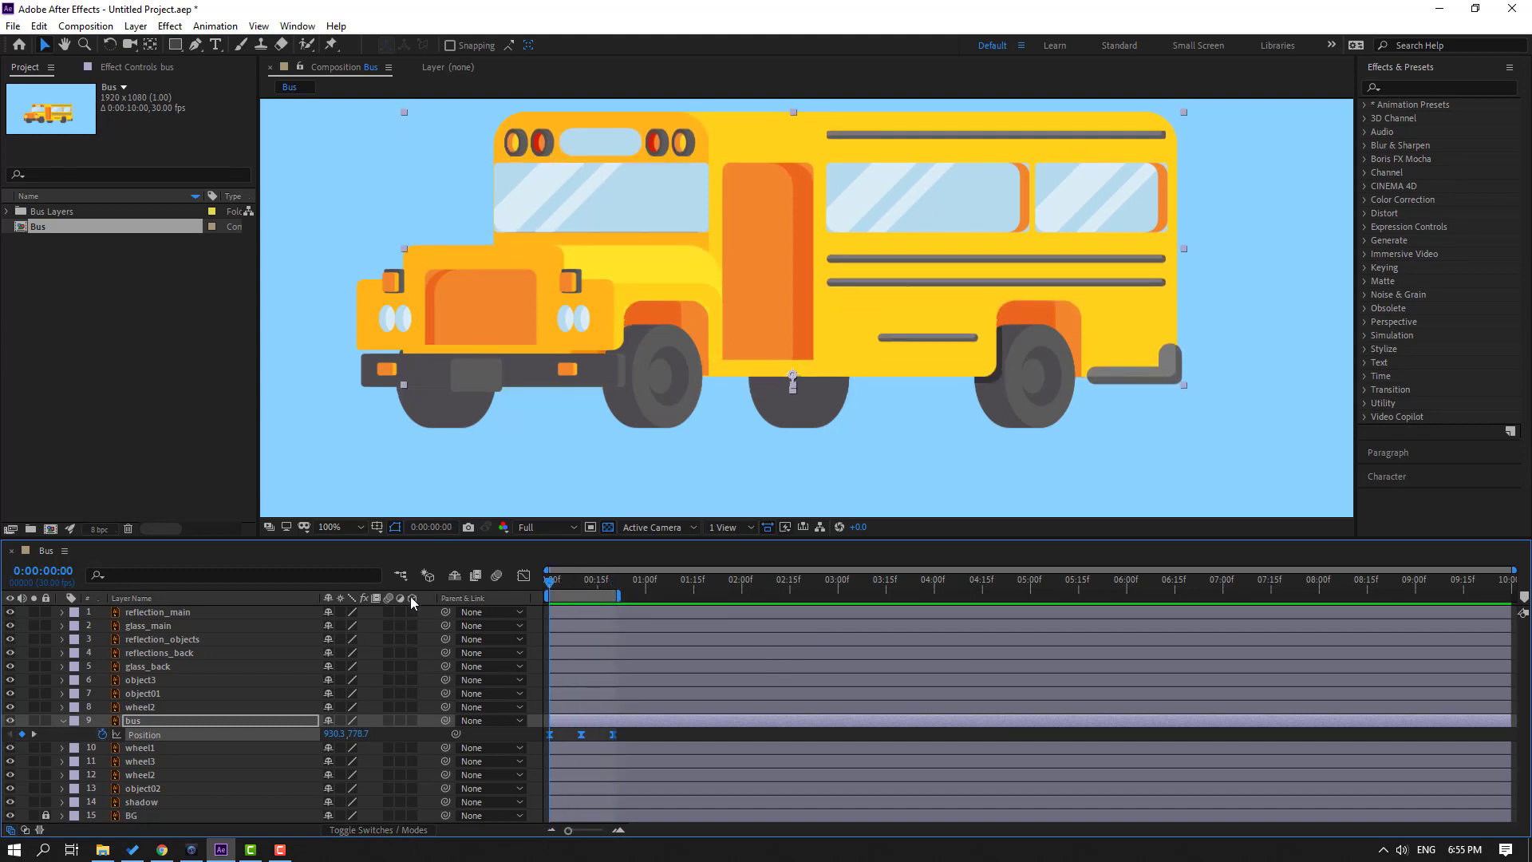
# - Parent the object01 and object3 layers to the bus layer
pyautogui.click(142, 693)
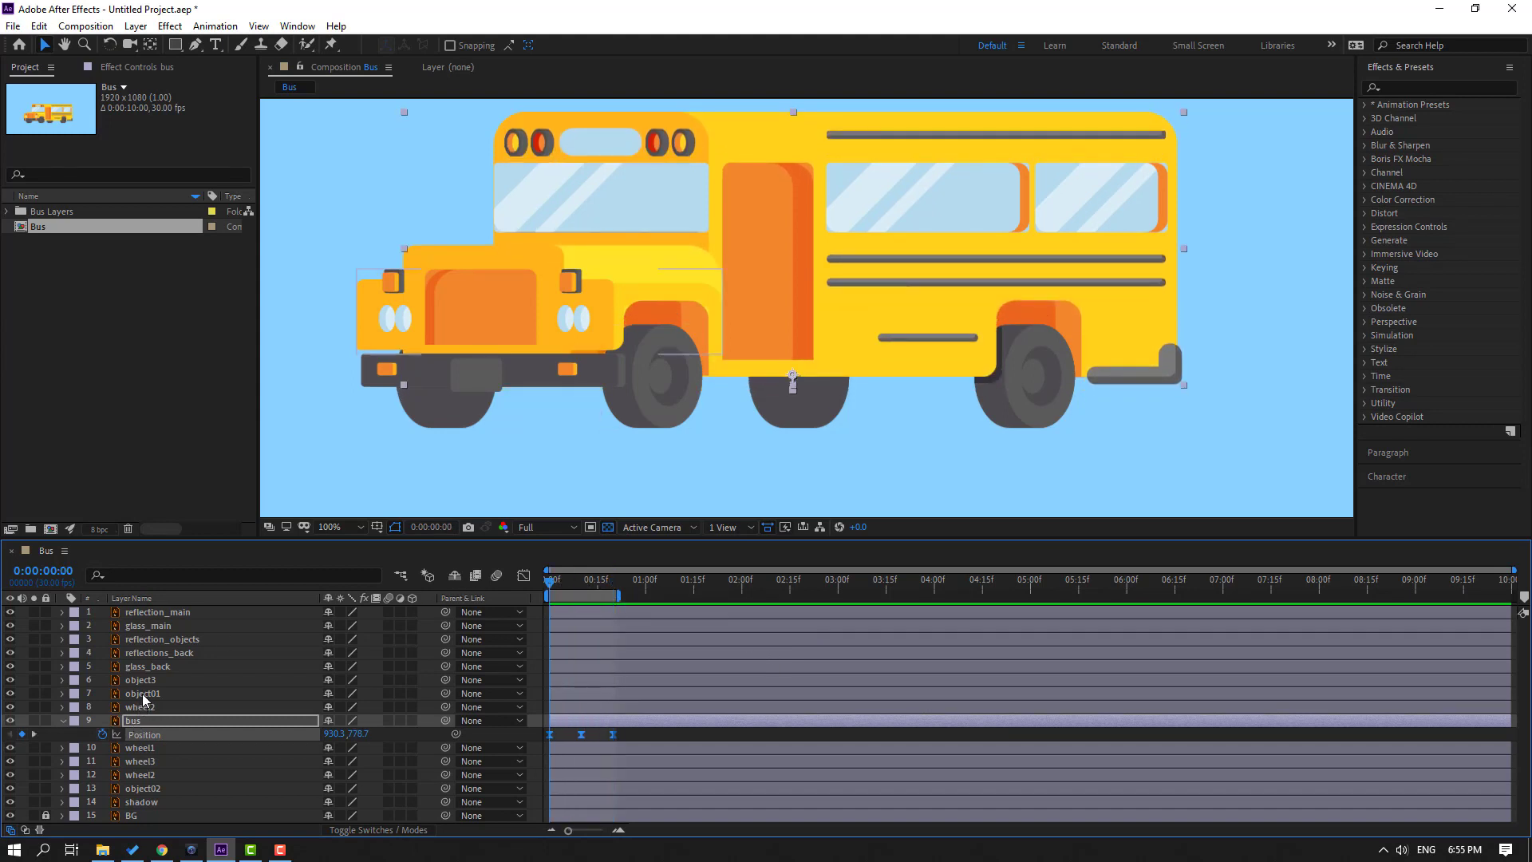
pyautogui.click(10, 694)
pyautogui.click(11, 694)
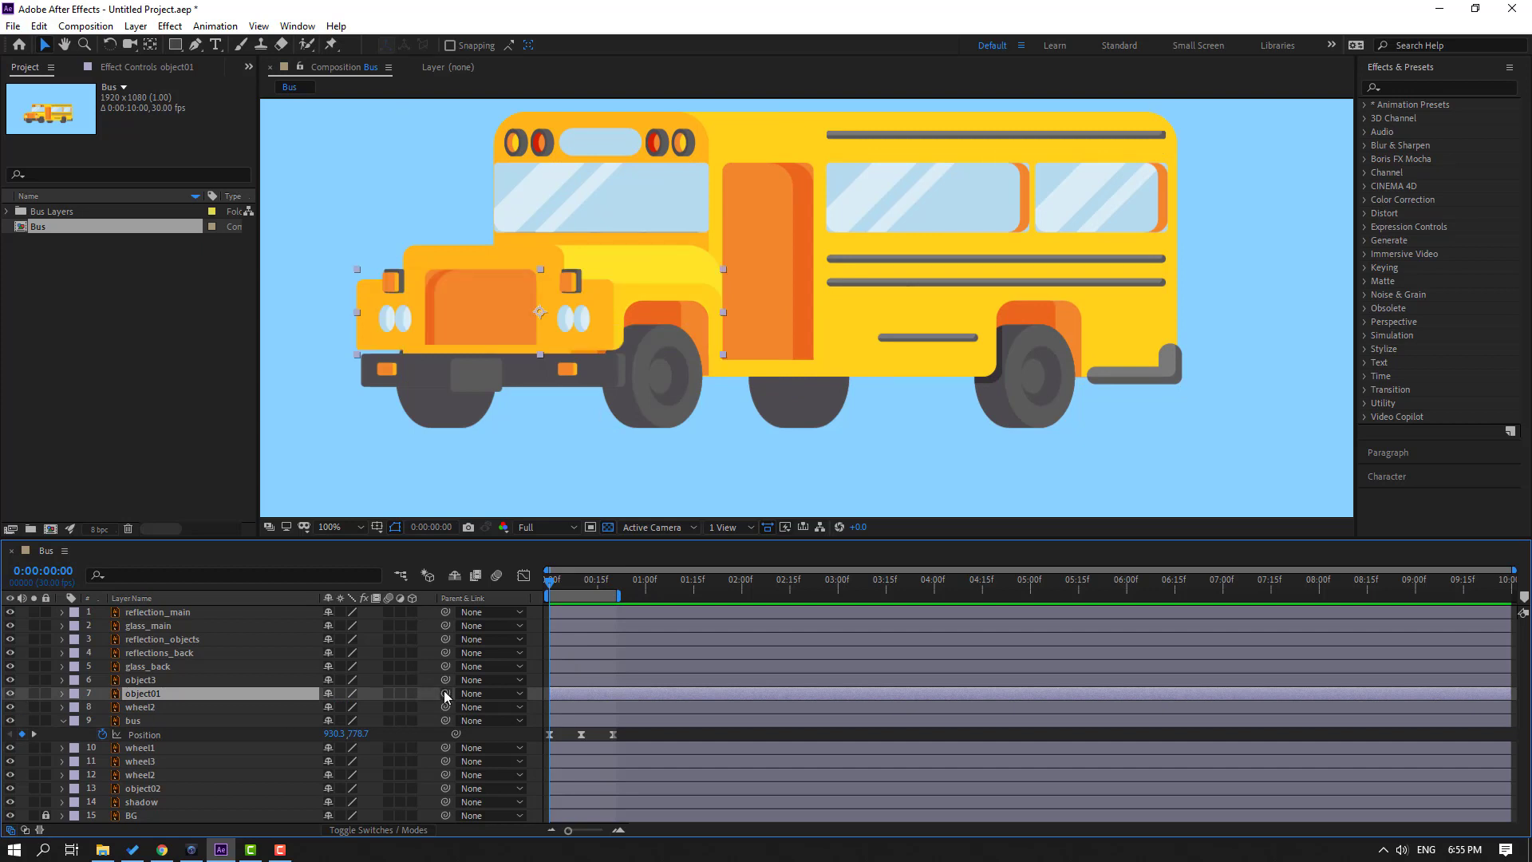
pyautogui.moveTo(443, 691); pyautogui.dragTo(153, 743)
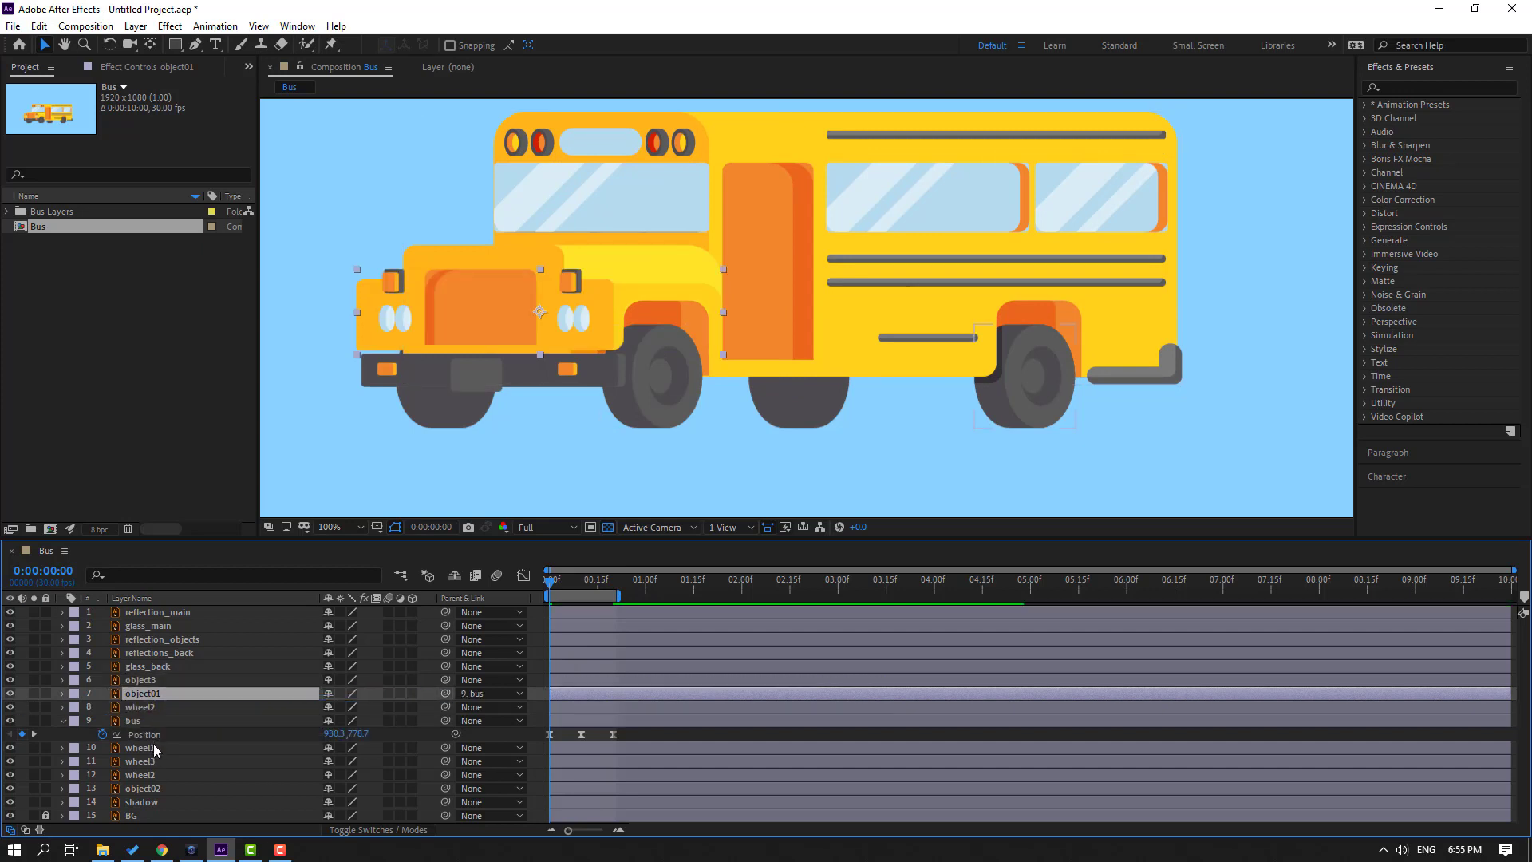
pyautogui.click(149, 681)
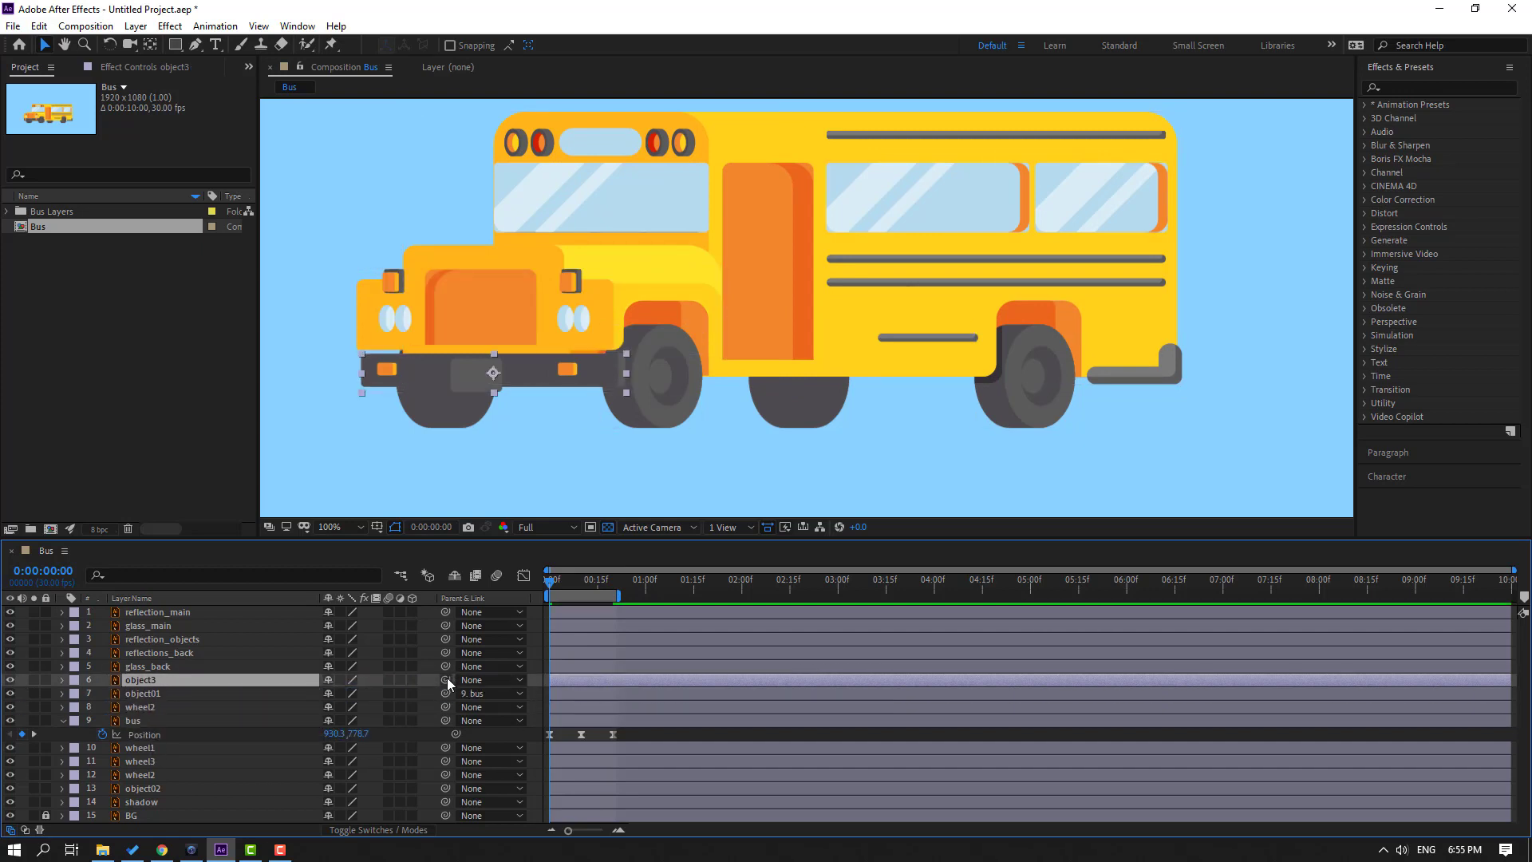
pyautogui.moveTo(447, 677); pyautogui.dragTo(268, 718)
# - Play back the bus body's bounce with its attached front parts, viewing it both from afar and close up
pyautogui.press('space')
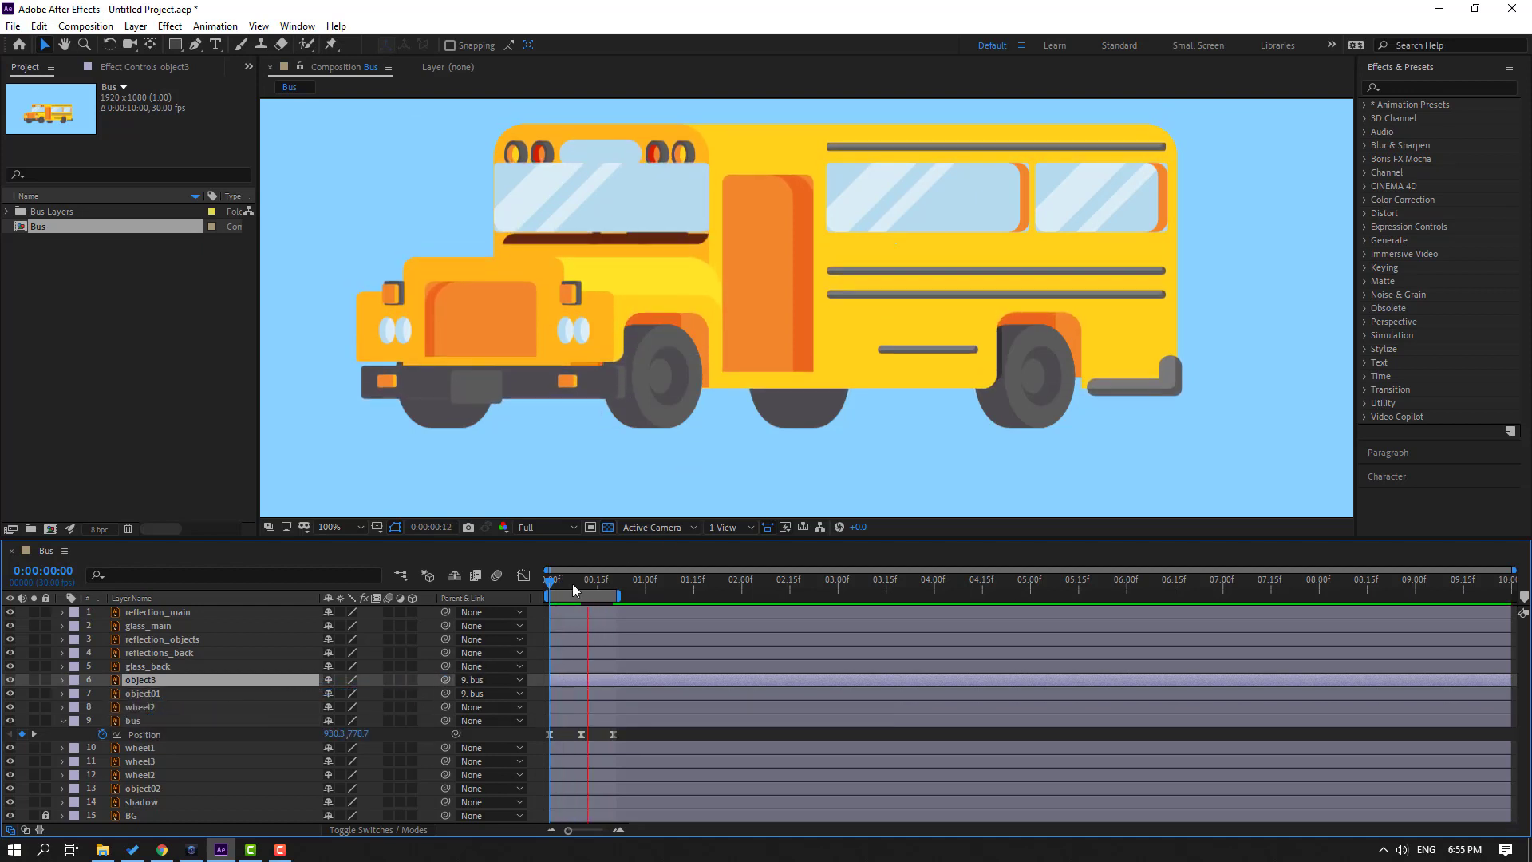
pyautogui.press(',')
pyautogui.press(',')
pyautogui.press(',')
pyautogui.press(',')
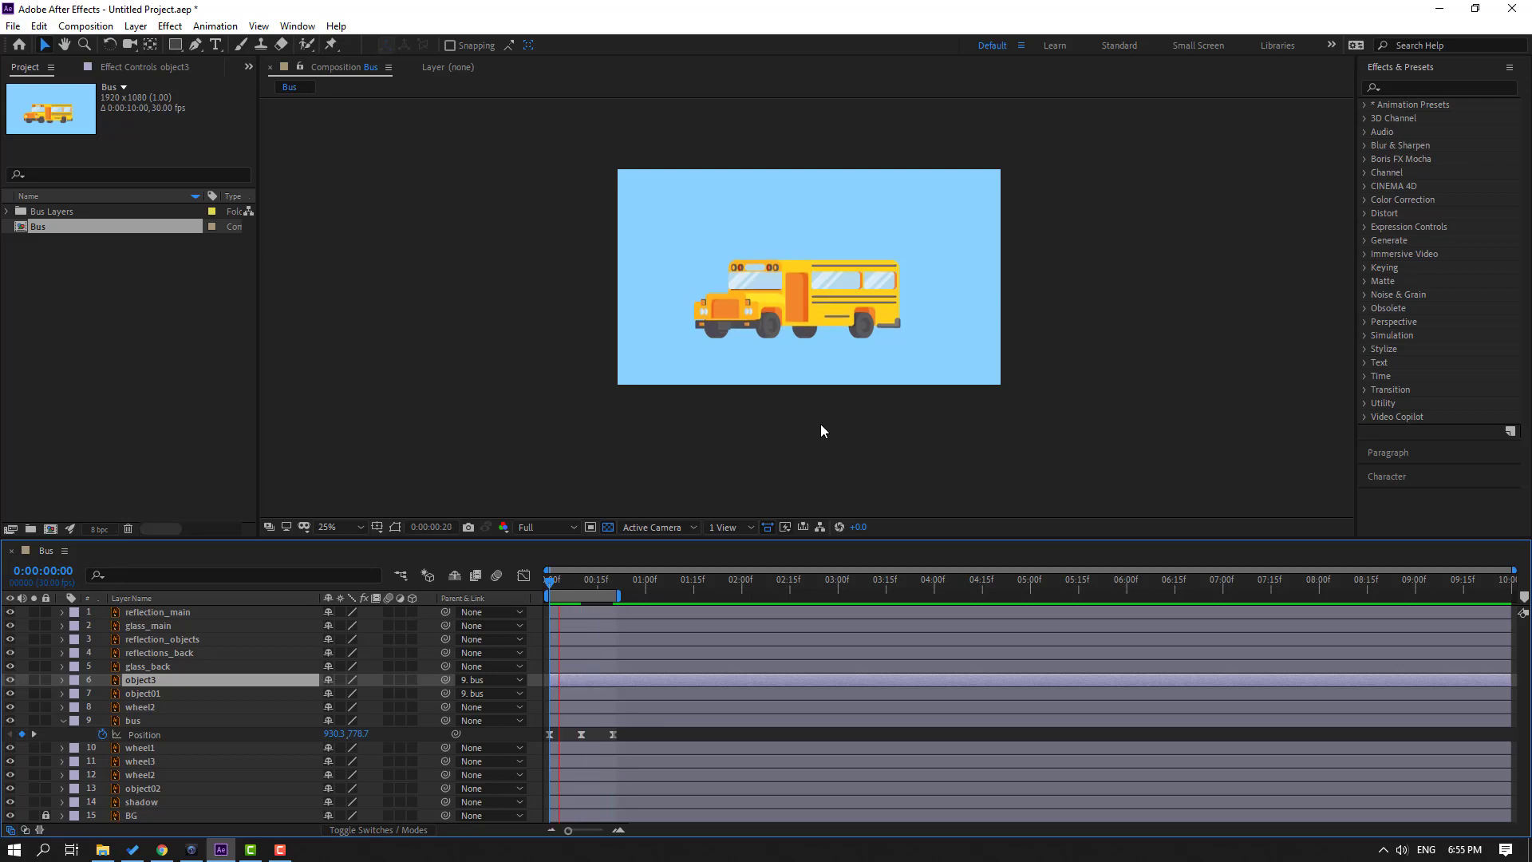
pyautogui.press('.')
pyautogui.press('.')
pyautogui.press('.')
pyautogui.press('.')
pyautogui.press('space')
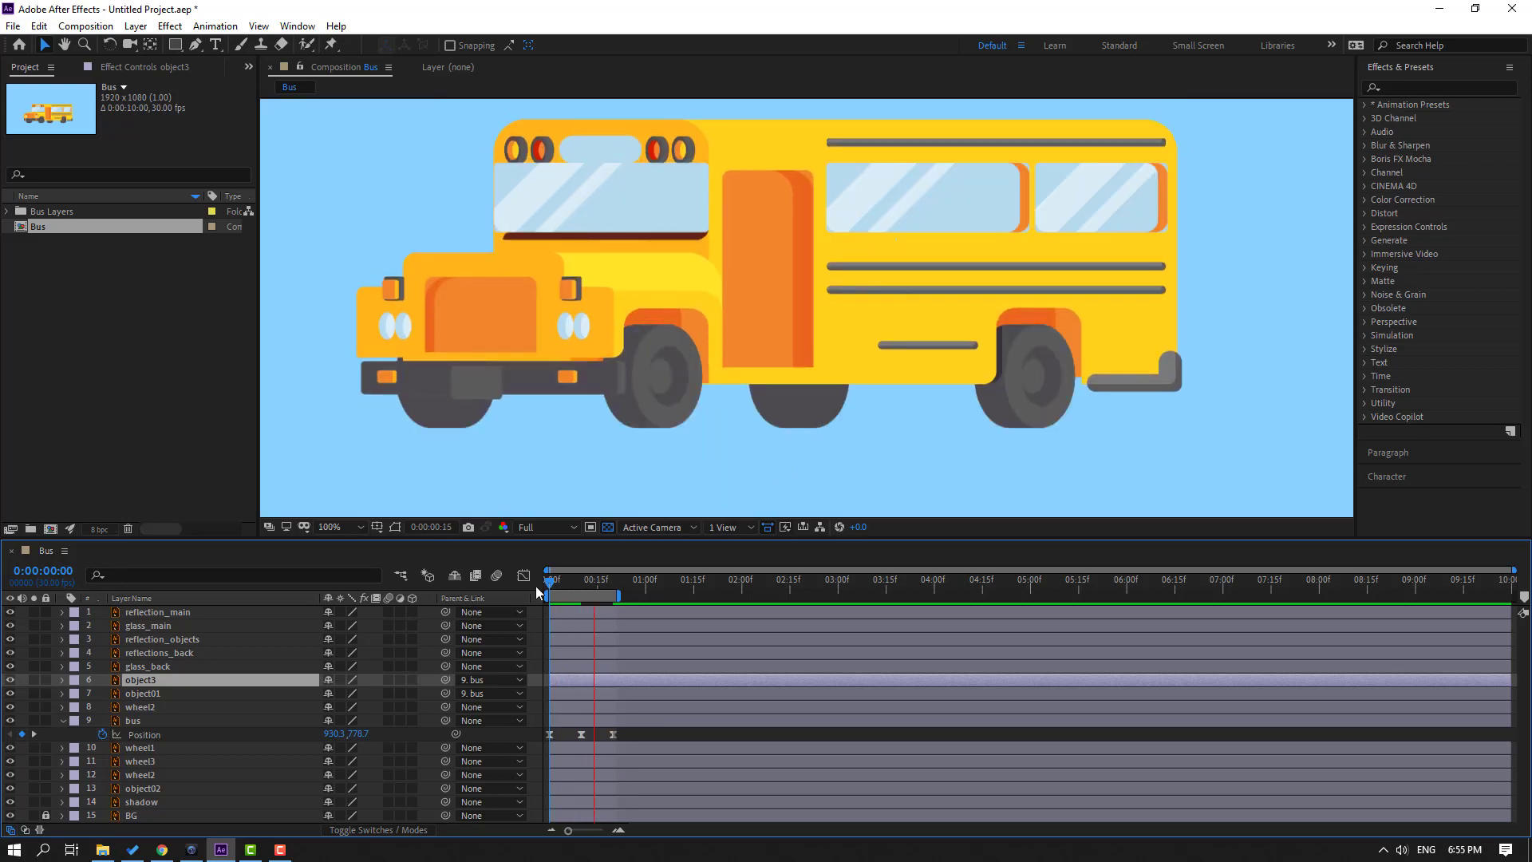
# - Pre-compose reflection_main and glass_main as MAIN_GLASS and parent the new composition to the bus layer
pyautogui.click(139, 612)
pyautogui.press(',')
pyautogui.press('.')
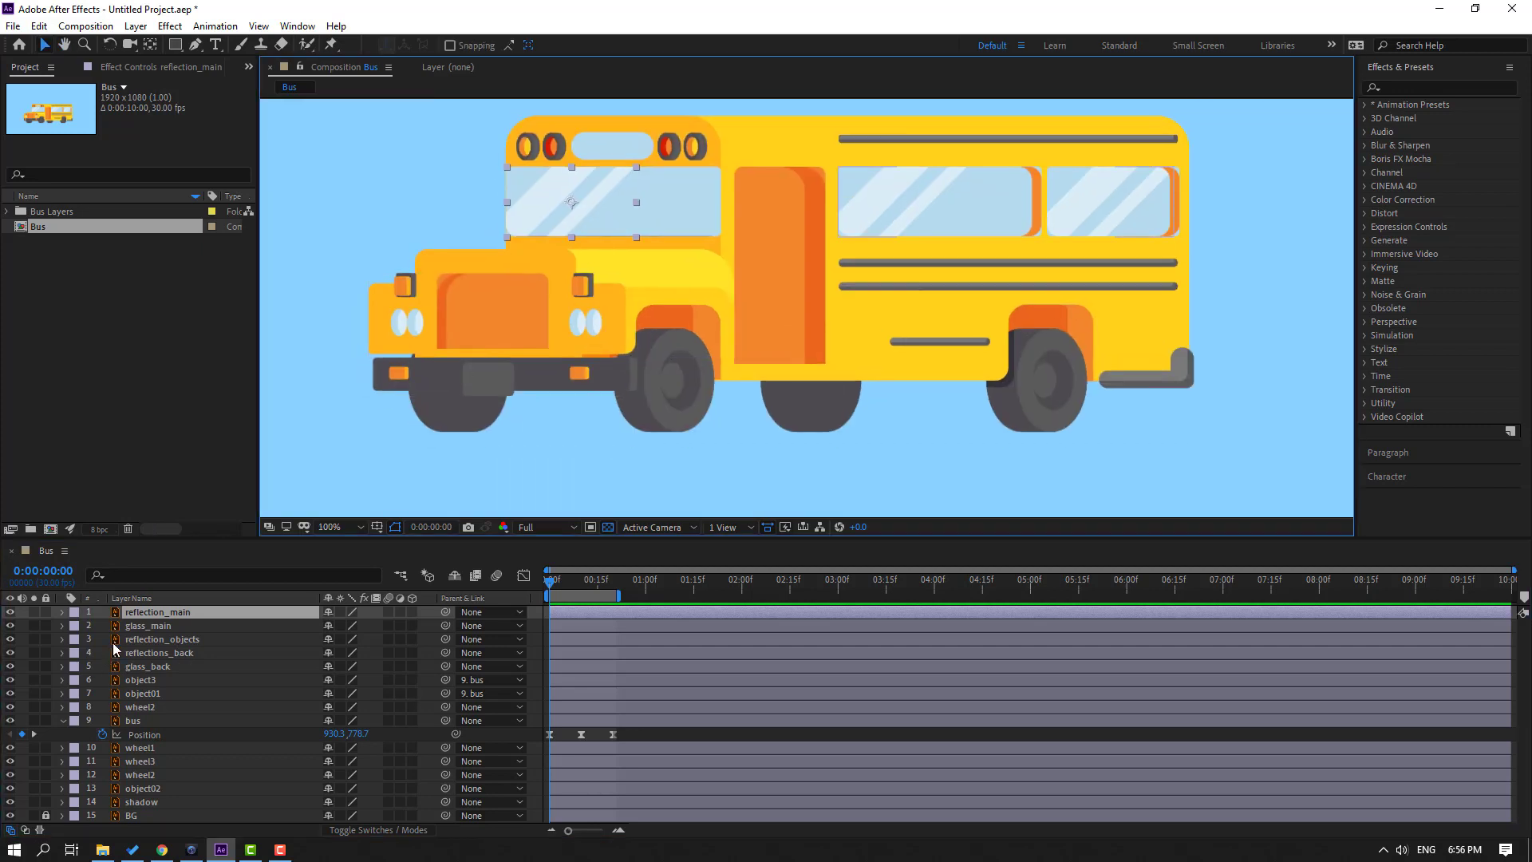
pyautogui.keyDown('ctrl'); pyautogui.click(138, 628); pyautogui.keyUp('ctrl')
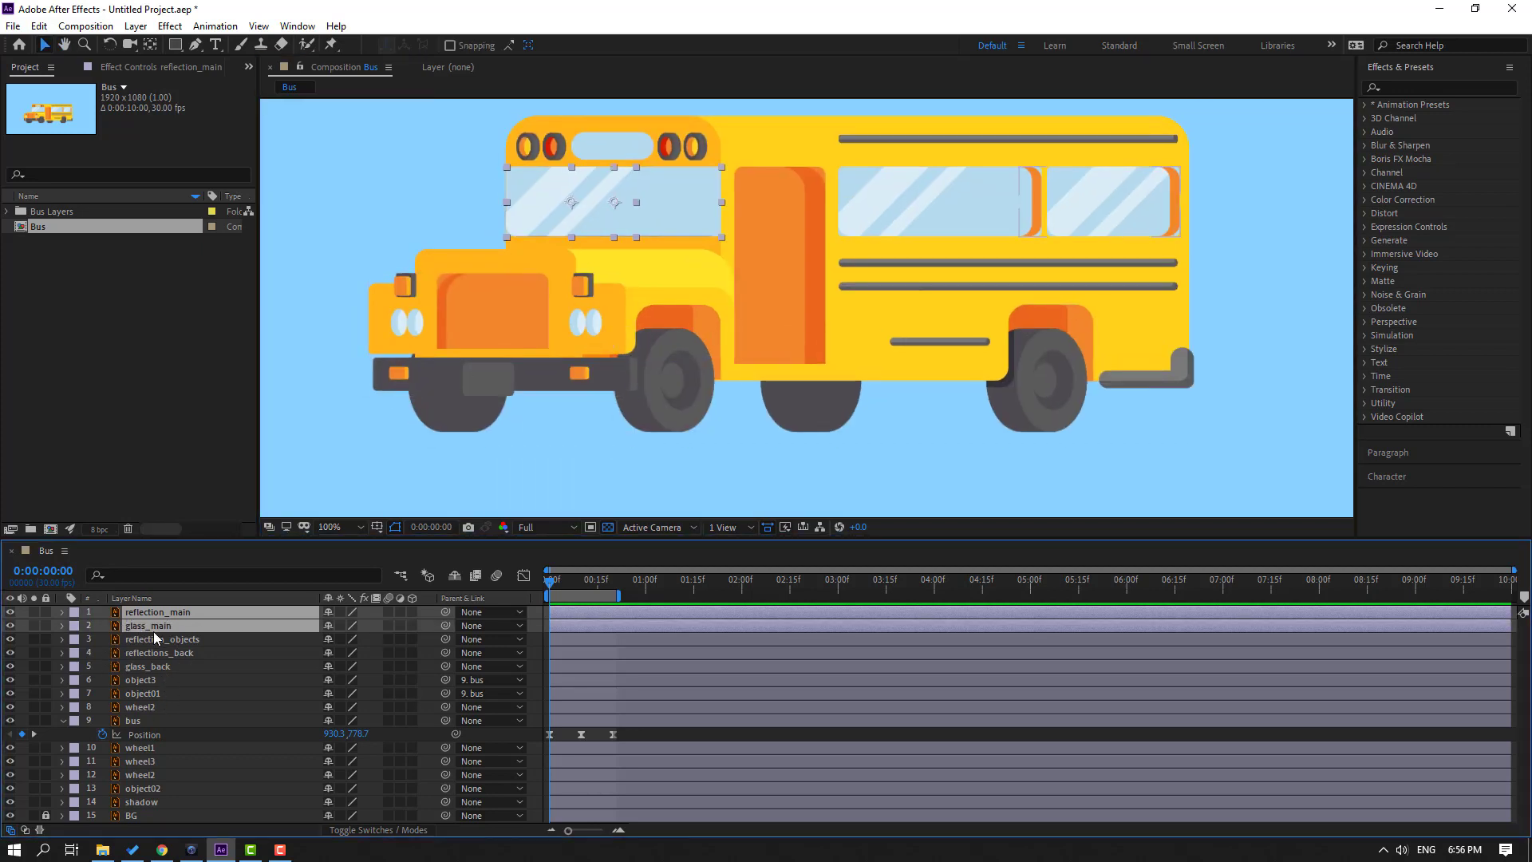
pyautogui.rightClick(152, 627)
pyautogui.click(213, 556)
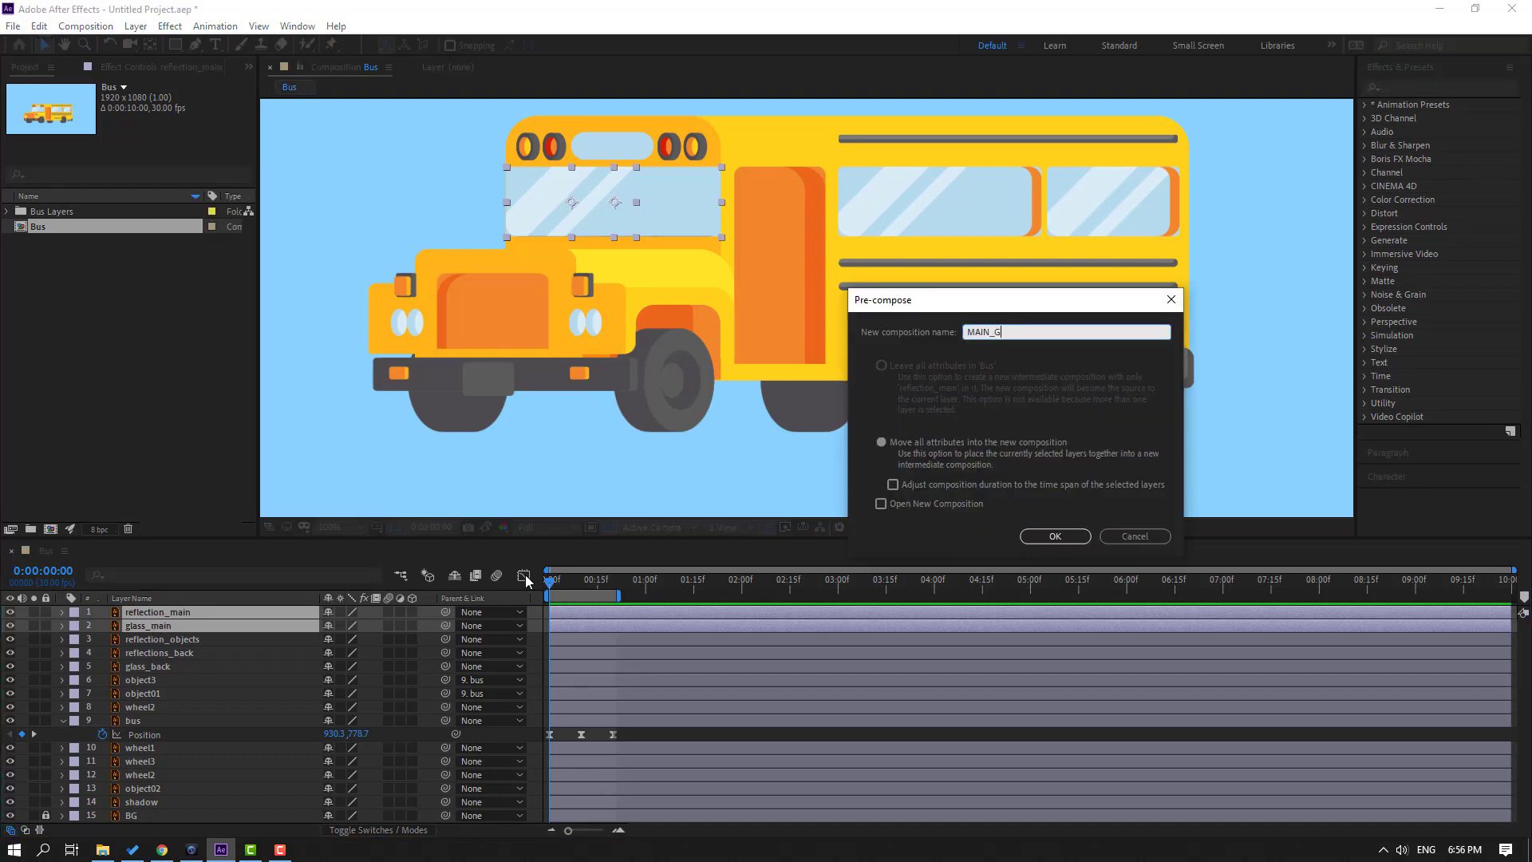
pyautogui.click(1036, 527)
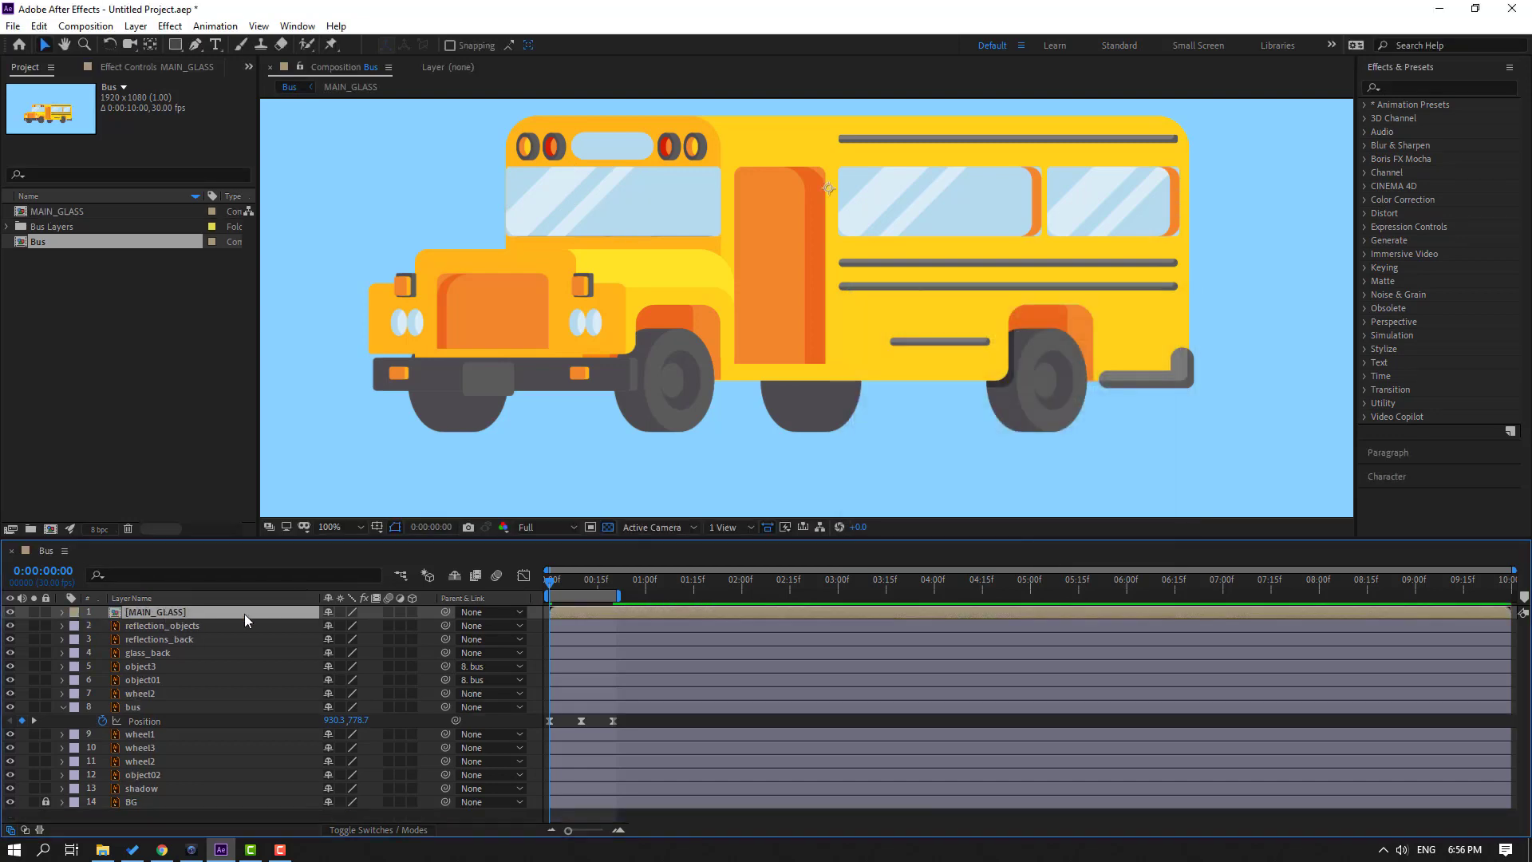
pyautogui.moveTo(447, 611); pyautogui.dragTo(142, 709)
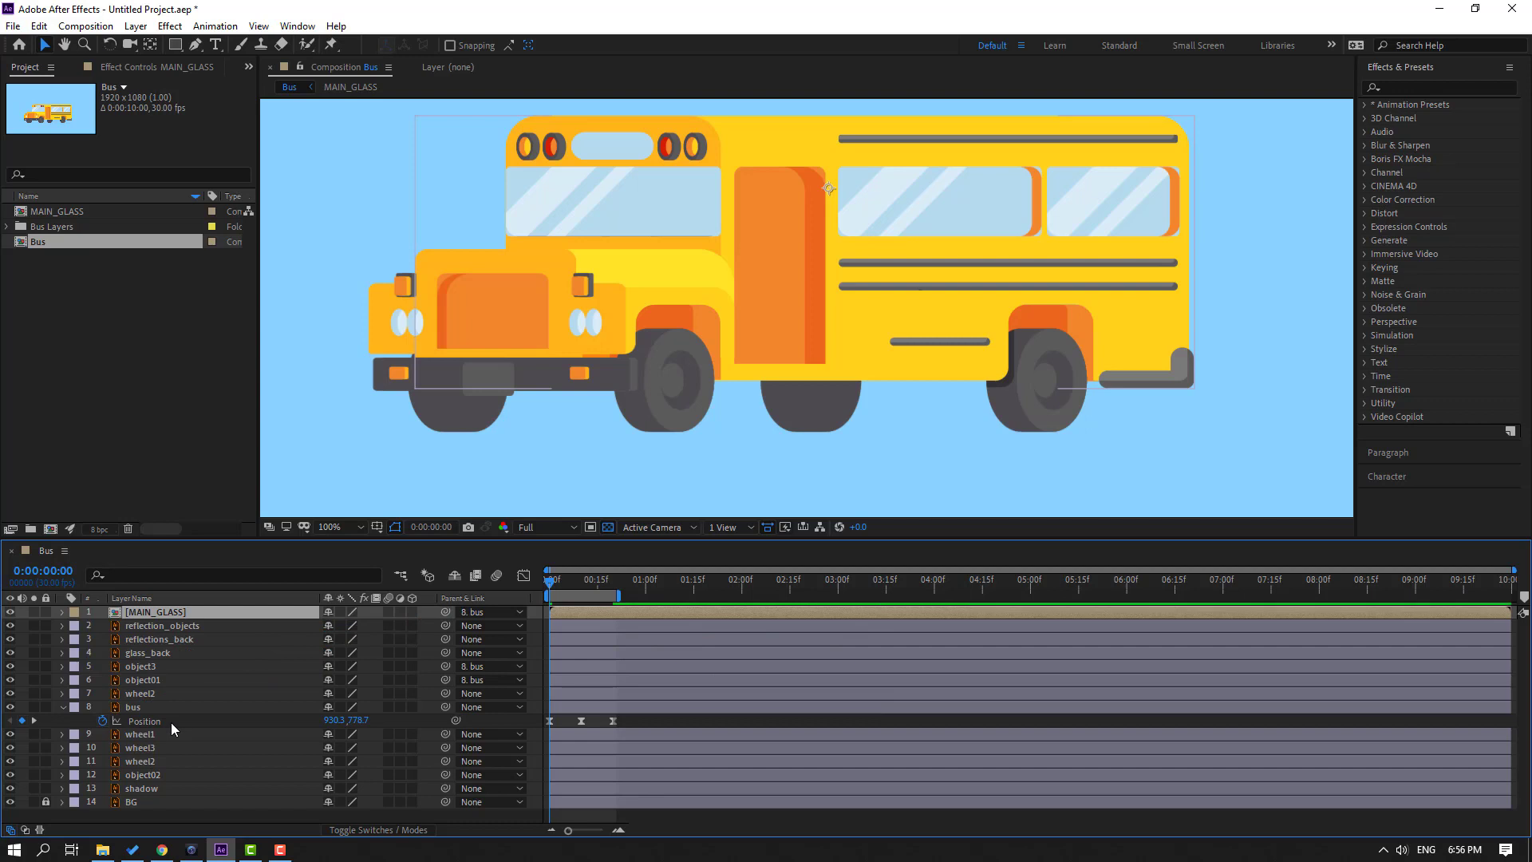
# - Pre-compose the reflection_objects, reflections_back and glass_back layers as BACK_GLASS
pyautogui.click(148, 628)
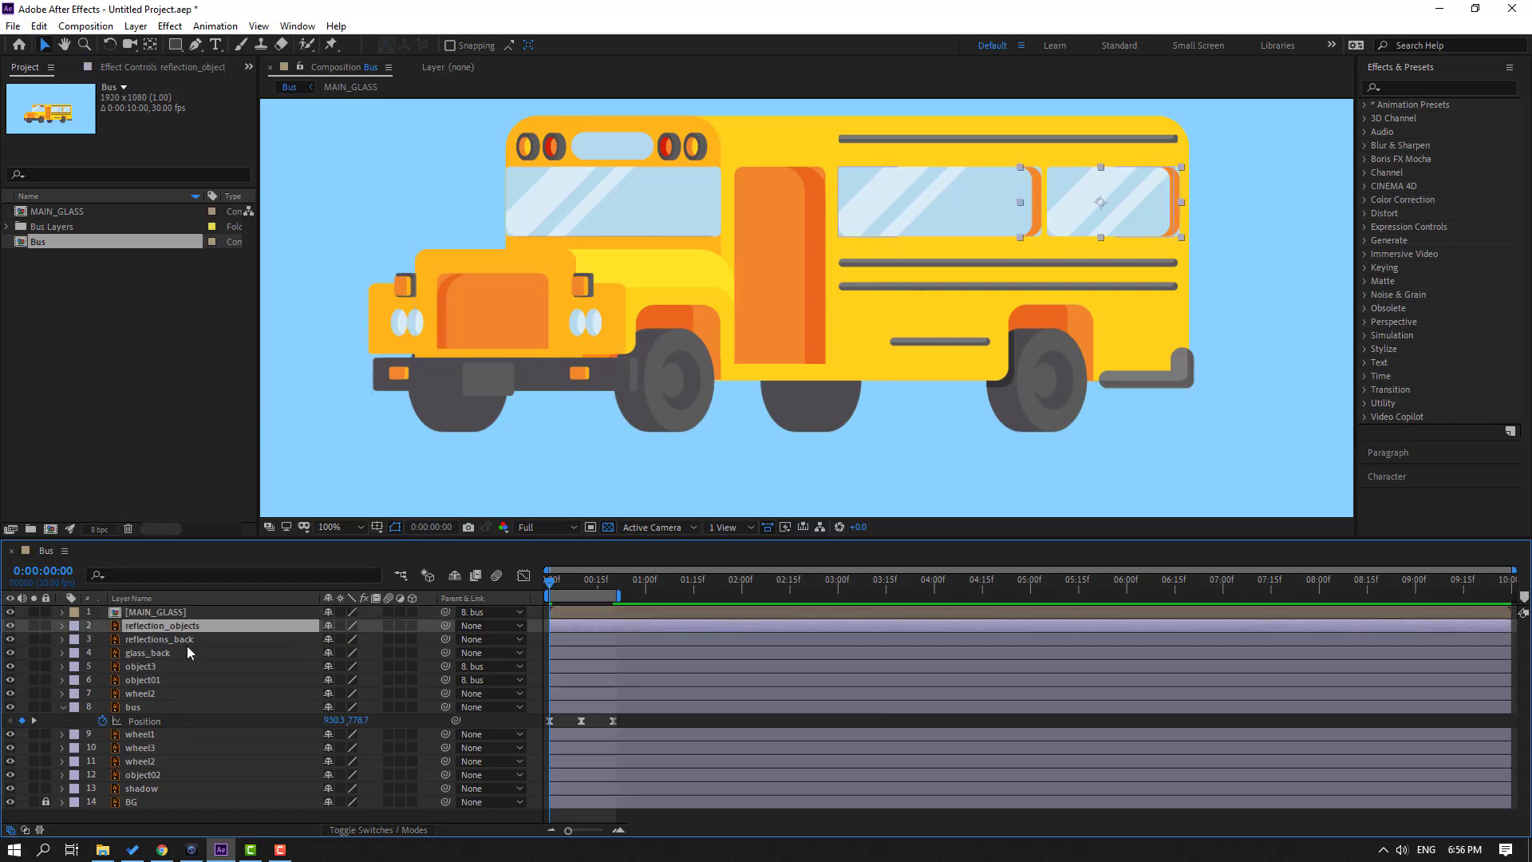
pyautogui.keyDown('shift'); pyautogui.click(179, 643); pyautogui.keyUp('shift')
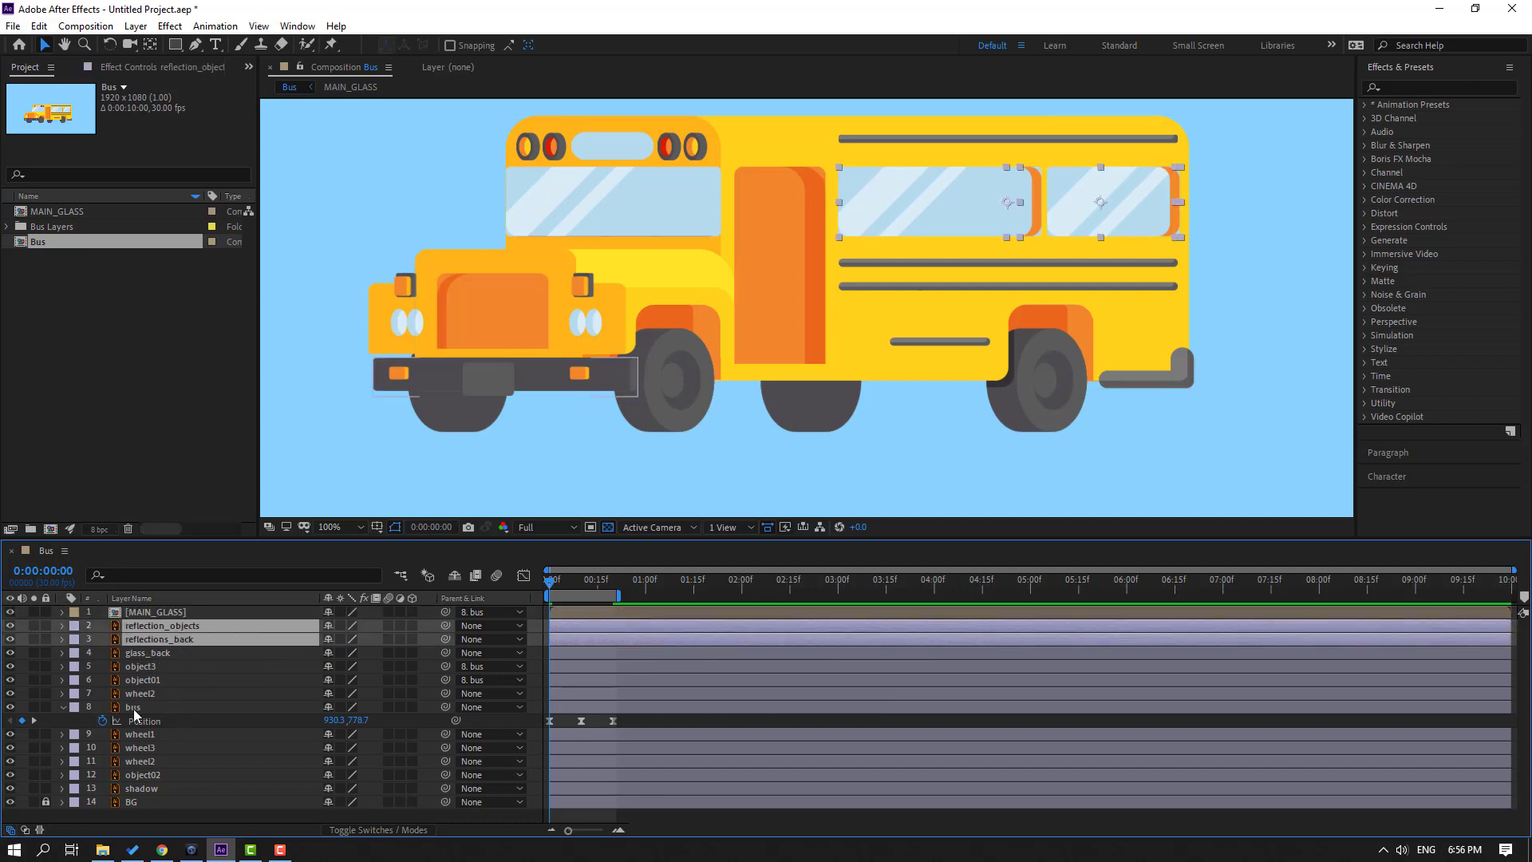
pyautogui.keyDown('shift'); pyautogui.click(140, 654); pyautogui.keyUp('shift')
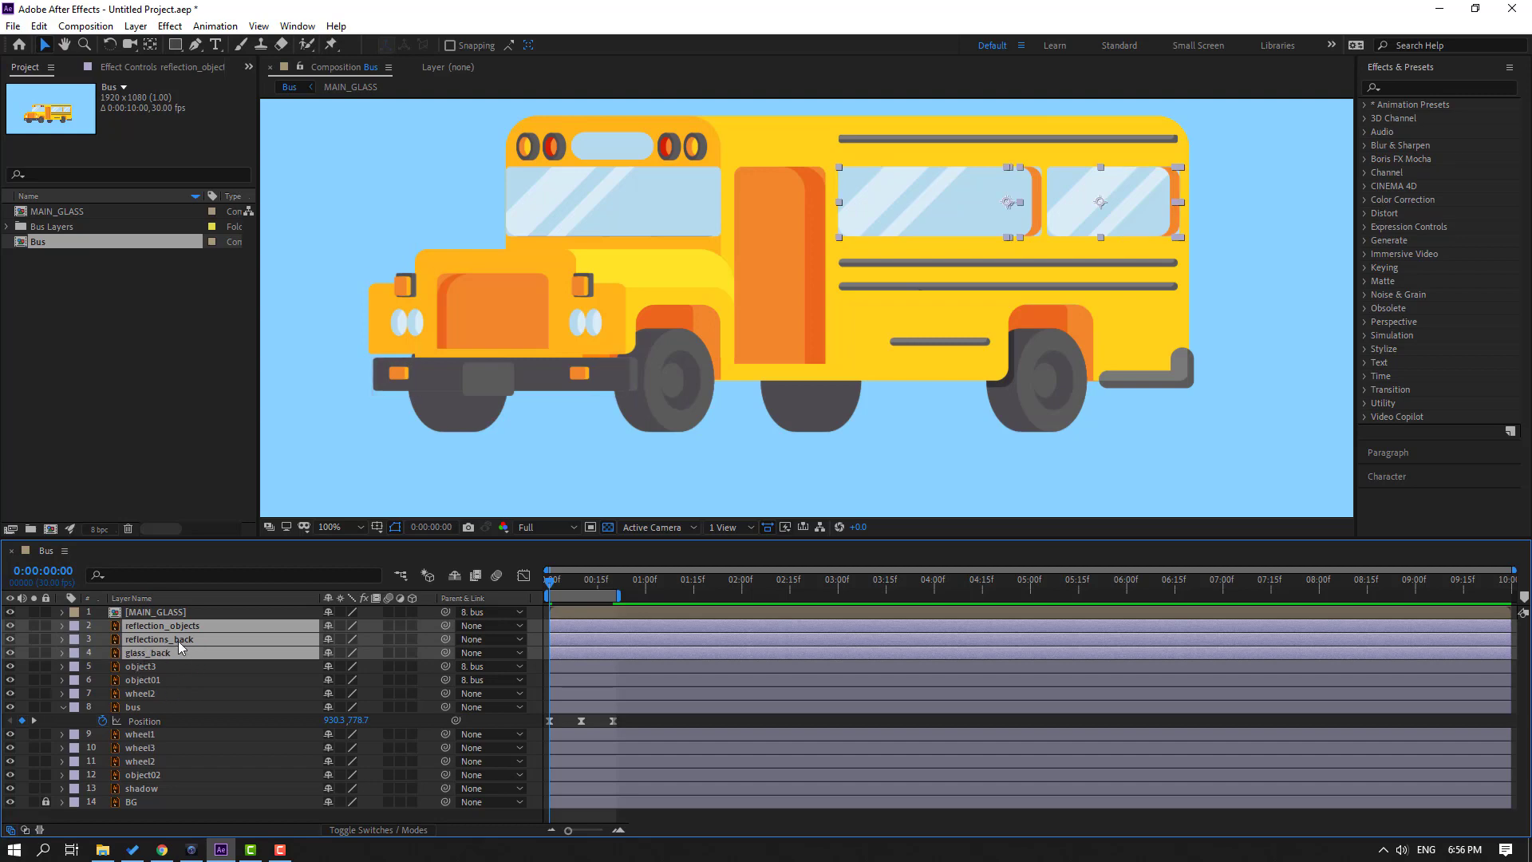
pyautogui.rightClick(179, 640)
pyautogui.click(217, 576)
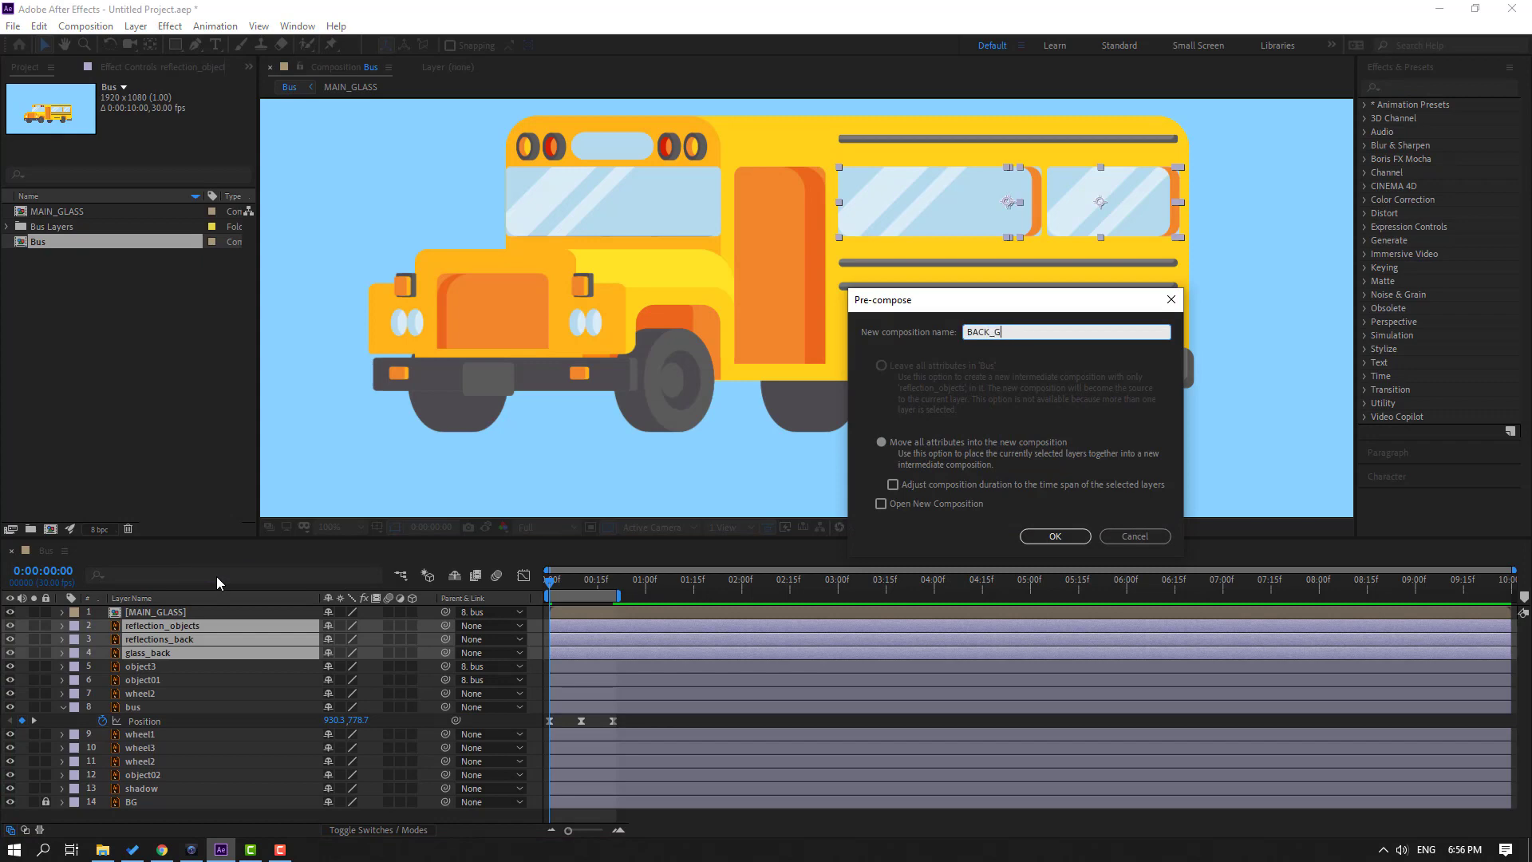
pyautogui.click(1038, 539)
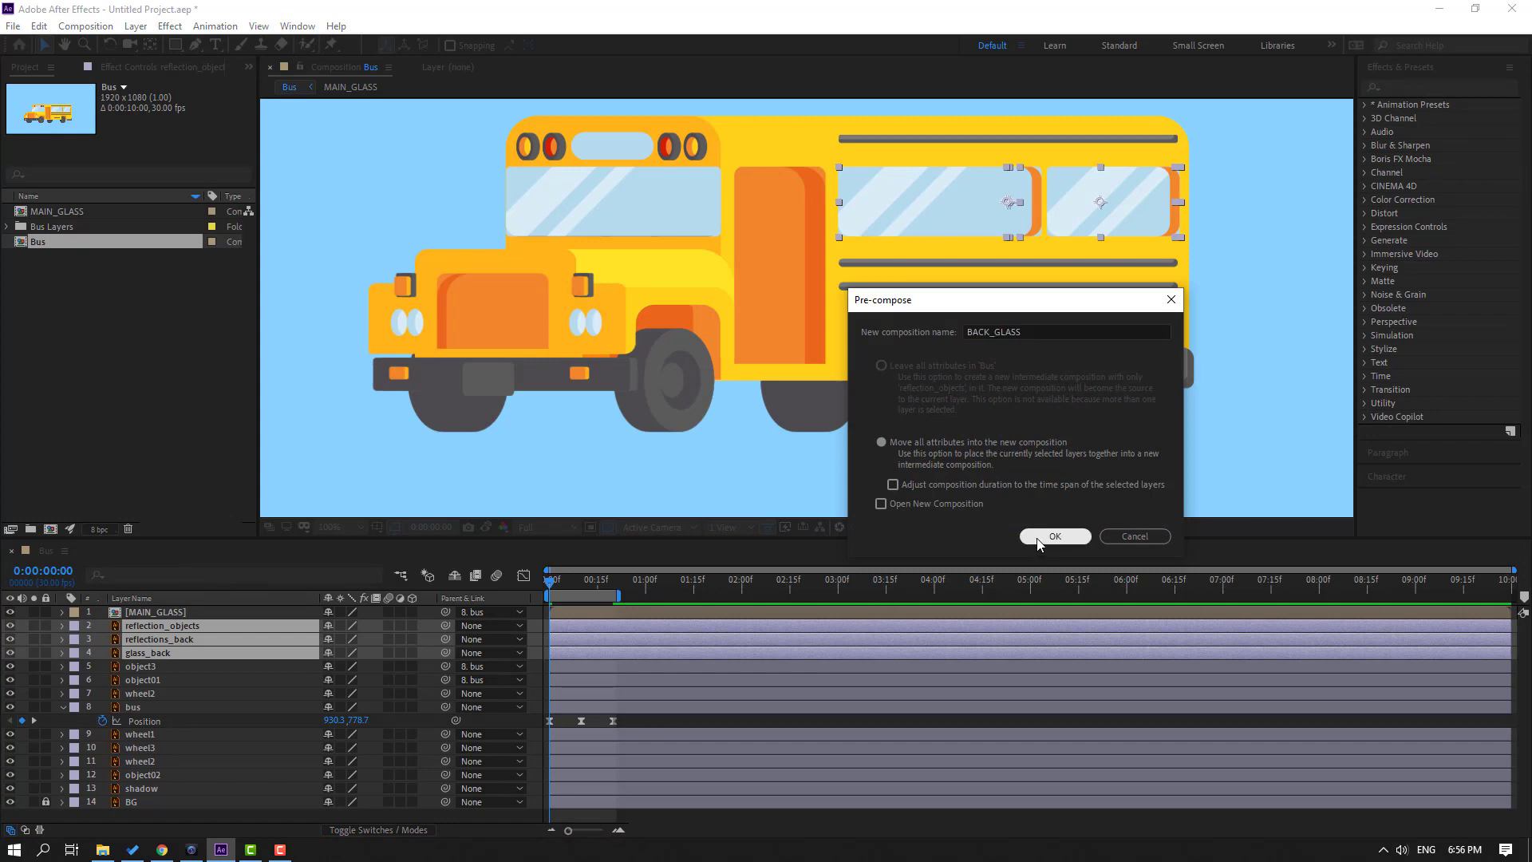
pyautogui.click(1027, 530)
# - Briefly hide BACK_GLASS to check which windows it contains, and parent it to the bus layer
pyautogui.click(10, 626)
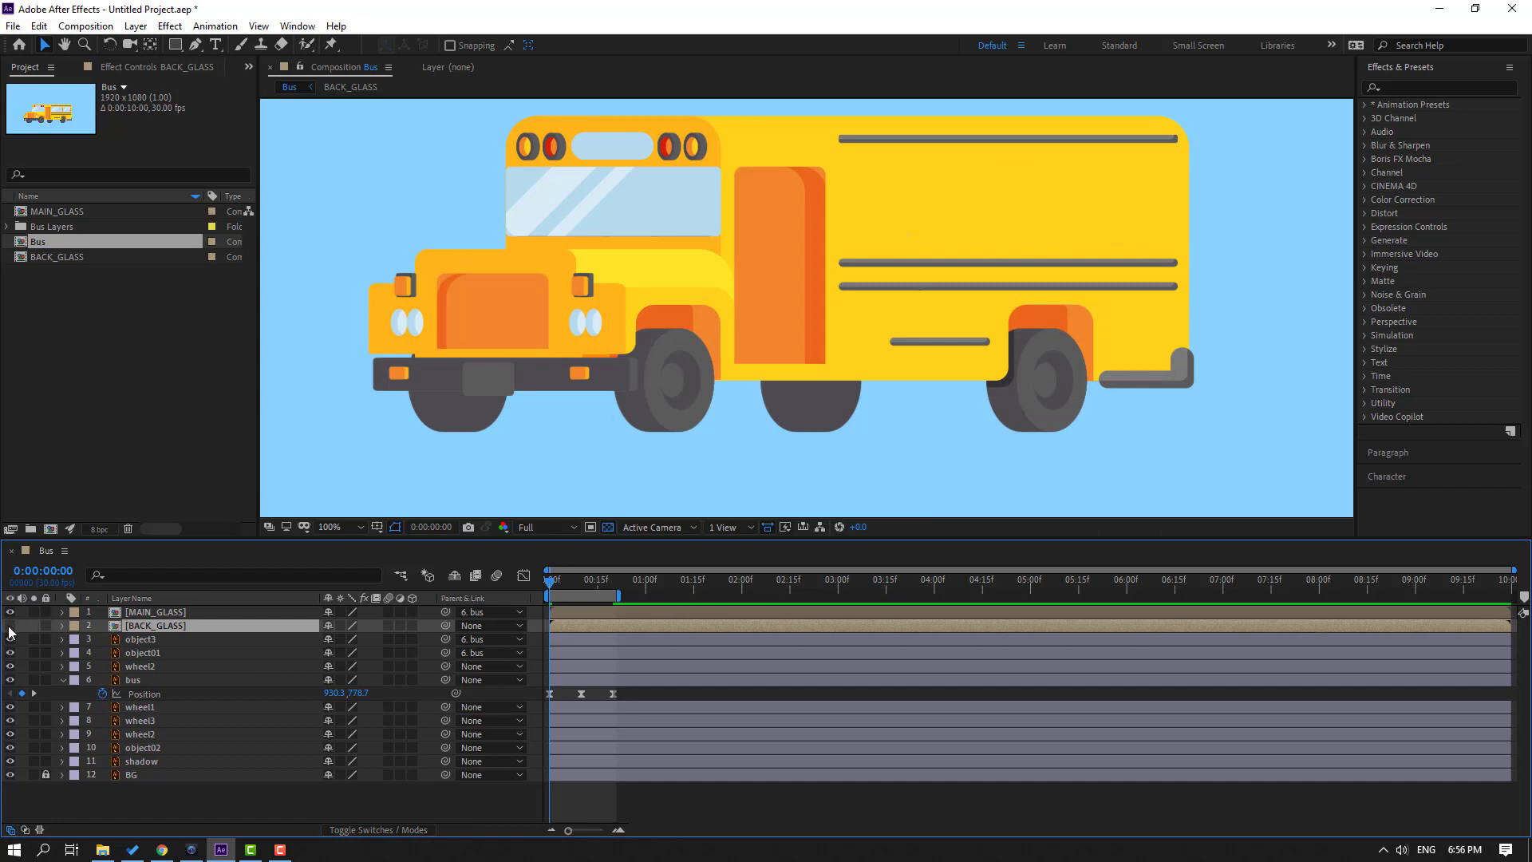
pyautogui.click(9, 625)
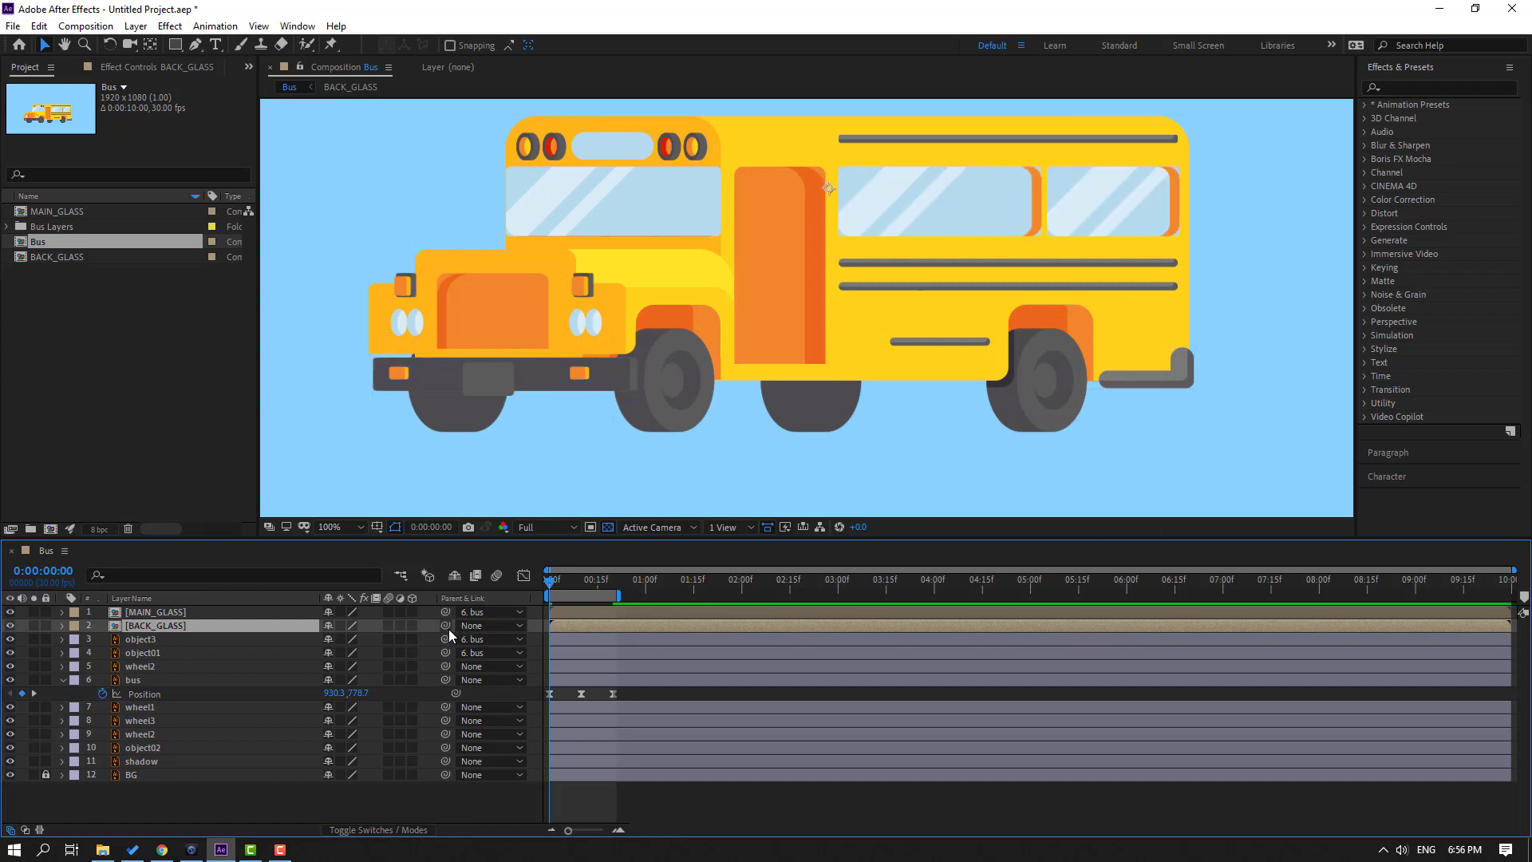
pyautogui.moveTo(444, 627); pyautogui.dragTo(134, 679)
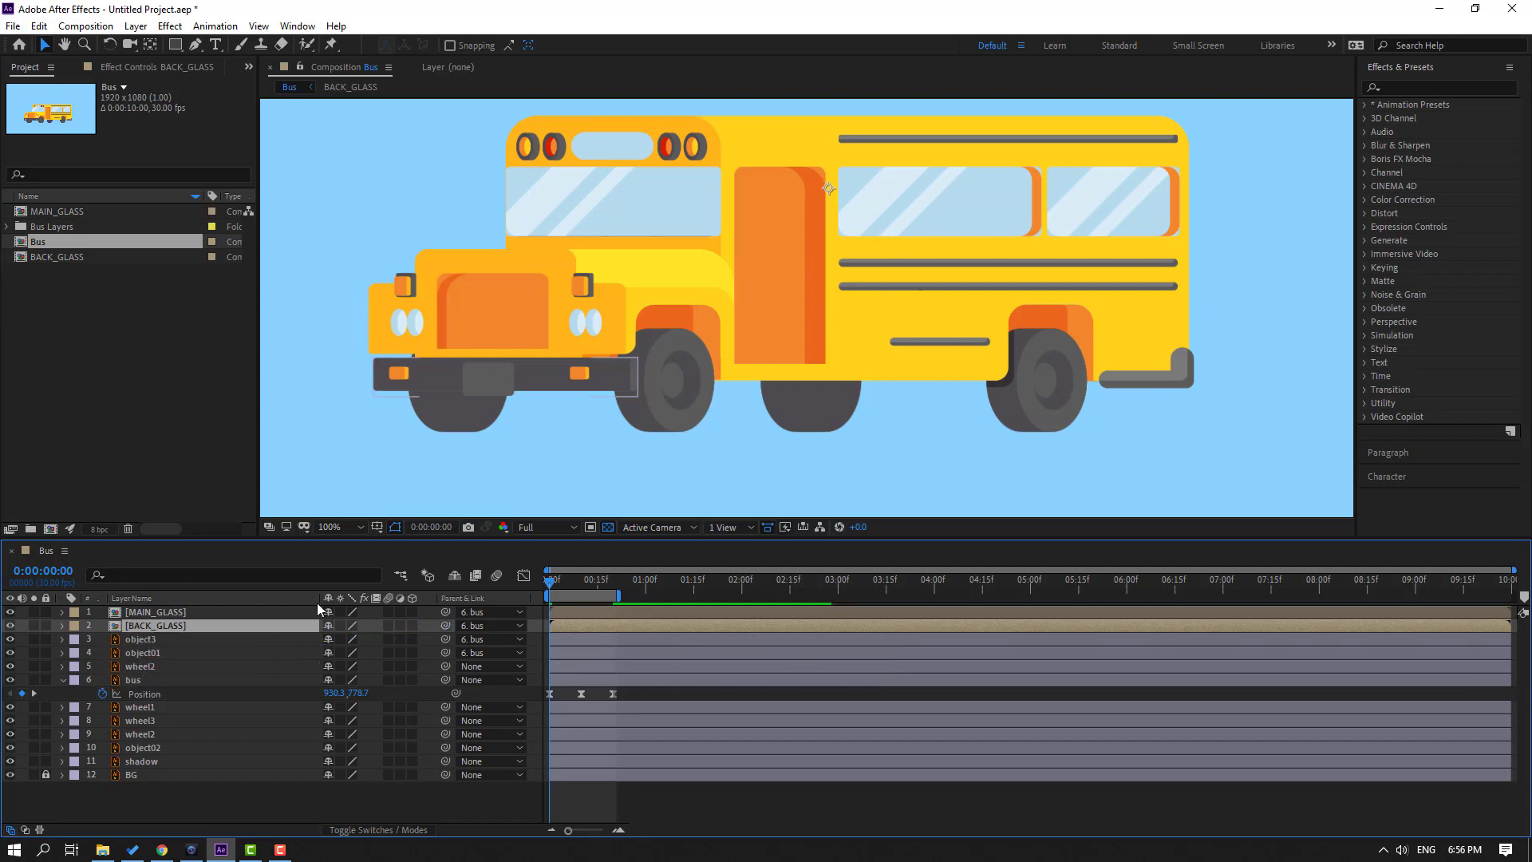
# - Play back the bus bounce with the attached windows, and open the MAIN_GLASS composition
pyautogui.press('space')
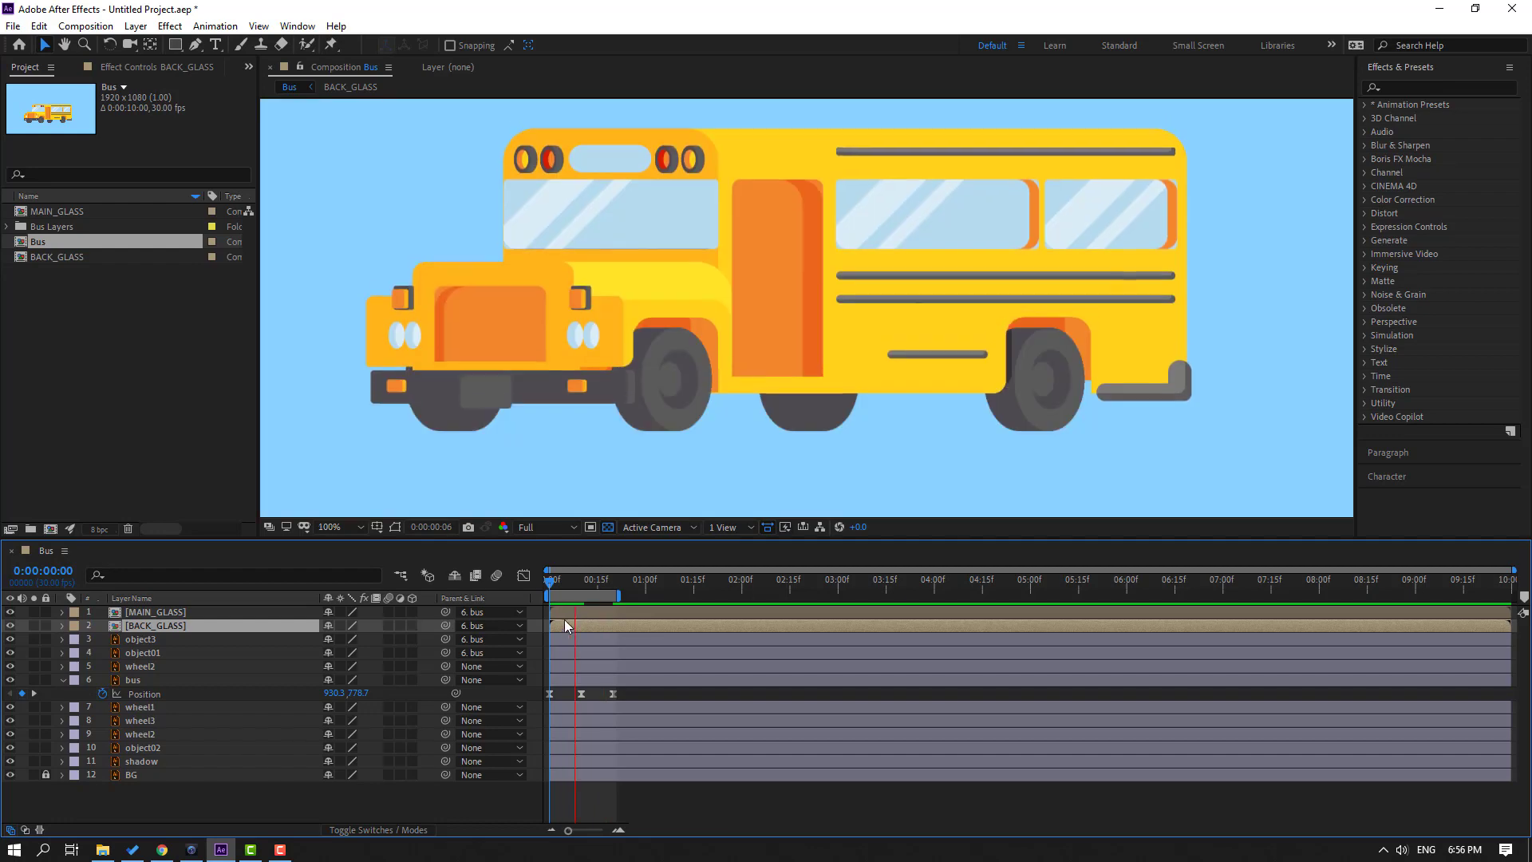
pyautogui.press('space')
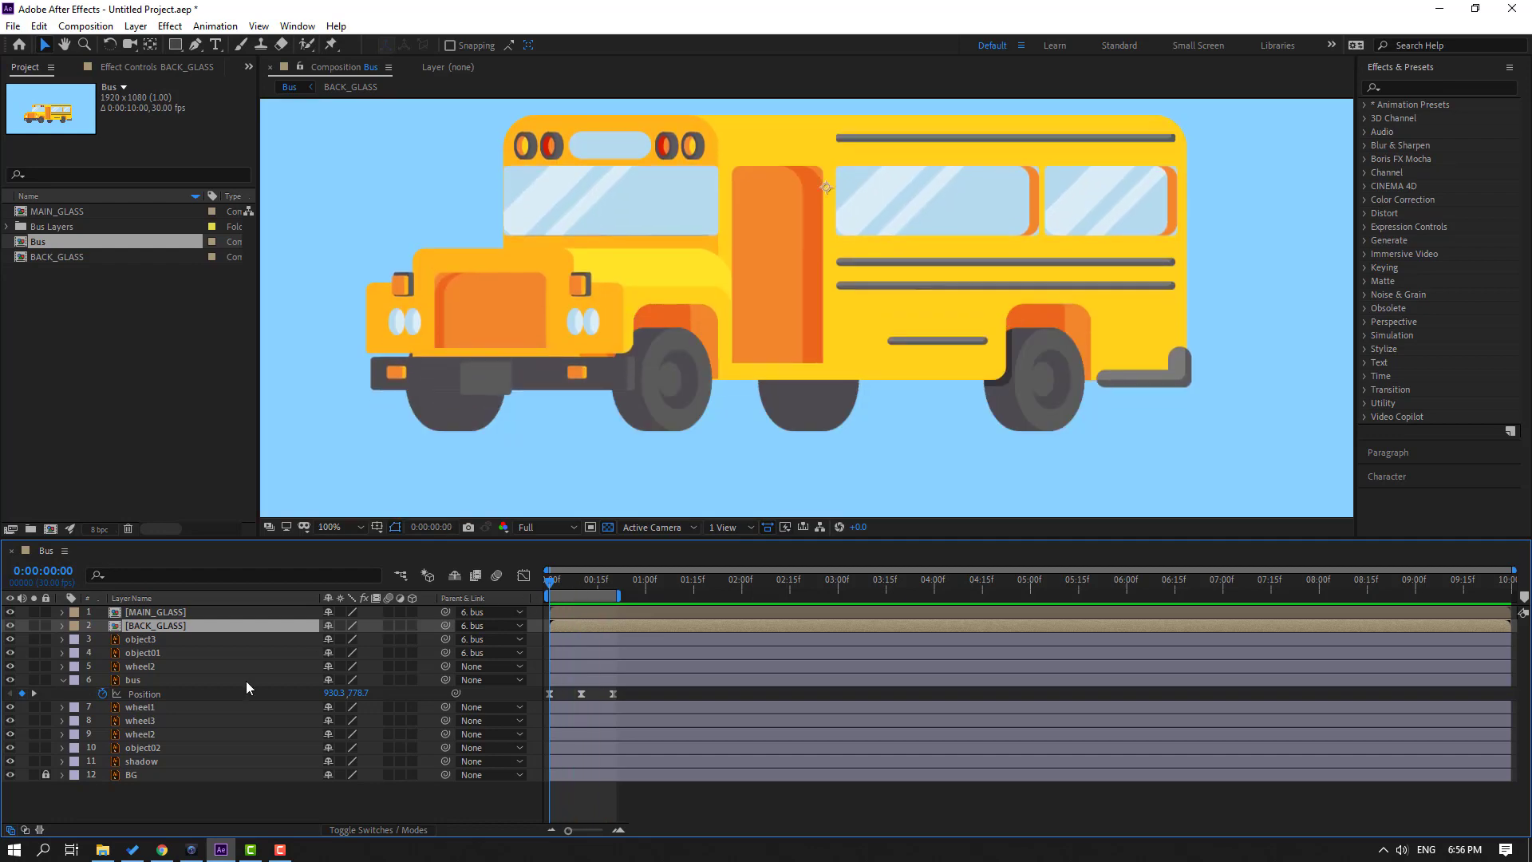
pyautogui.doubleClick(160, 612)
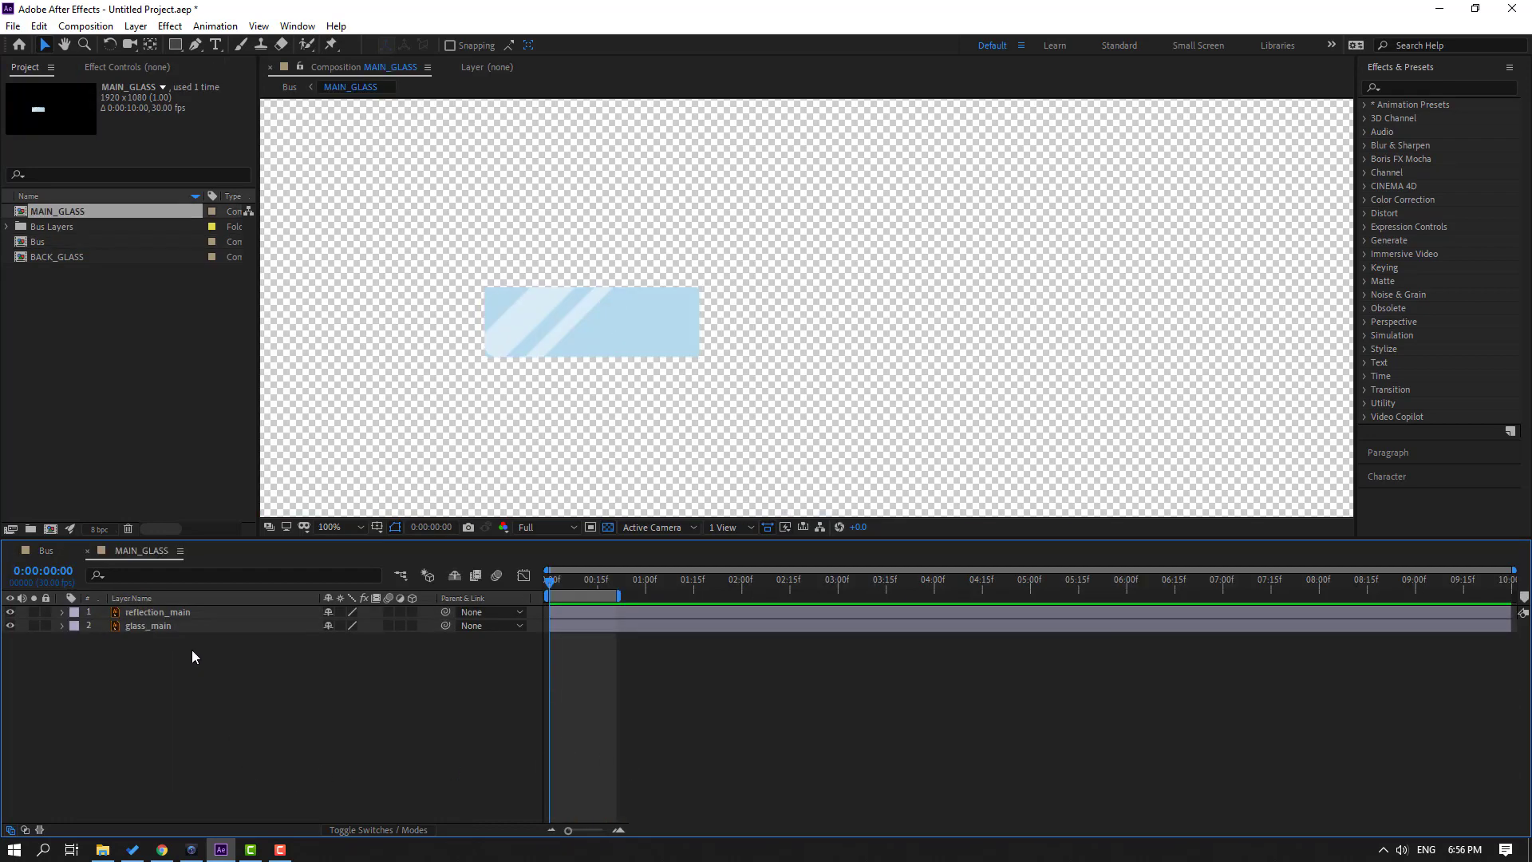
# - Unlink the scale proportions of reflection_main and stretch it tall and narrow, to about 79% width and 359% height
pyautogui.click(194, 623)
pyautogui.click(159, 613)
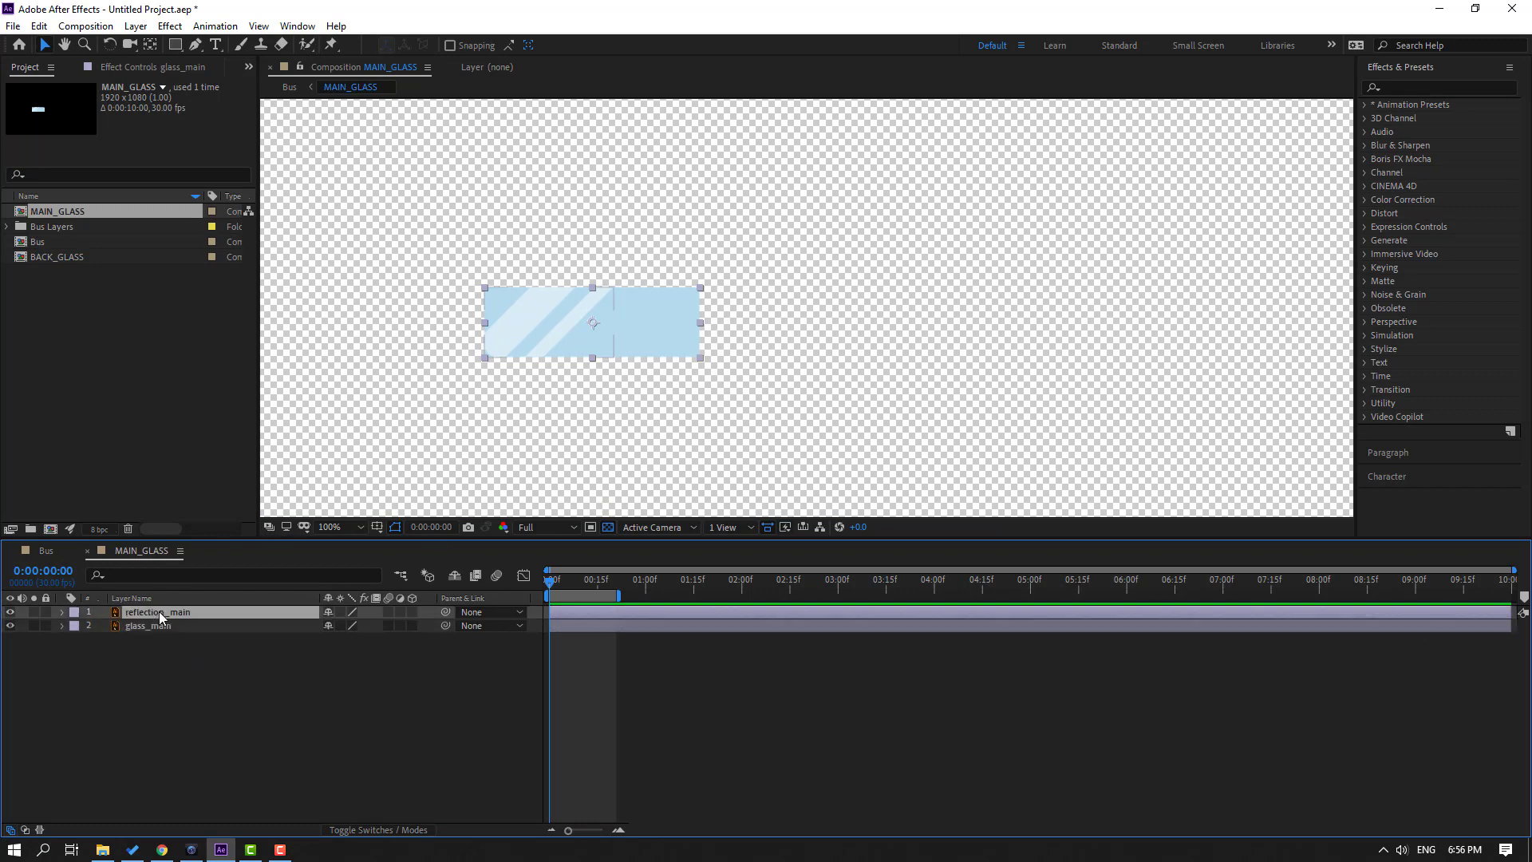
pyautogui.moveTo(511, 395); pyautogui.dragTo(631, 397)
pyautogui.press('s')
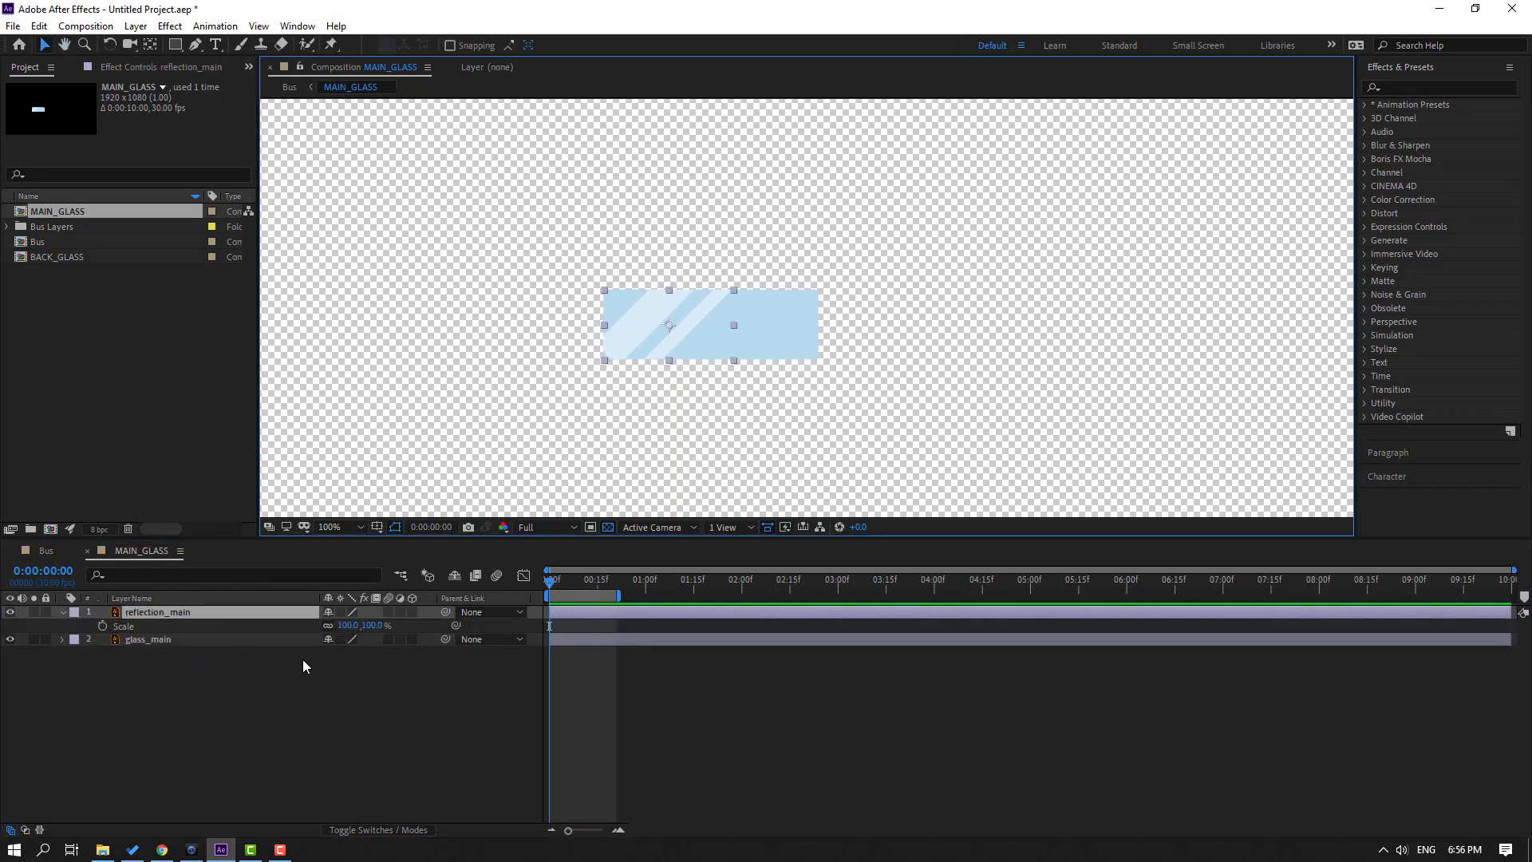
pyautogui.click(328, 626)
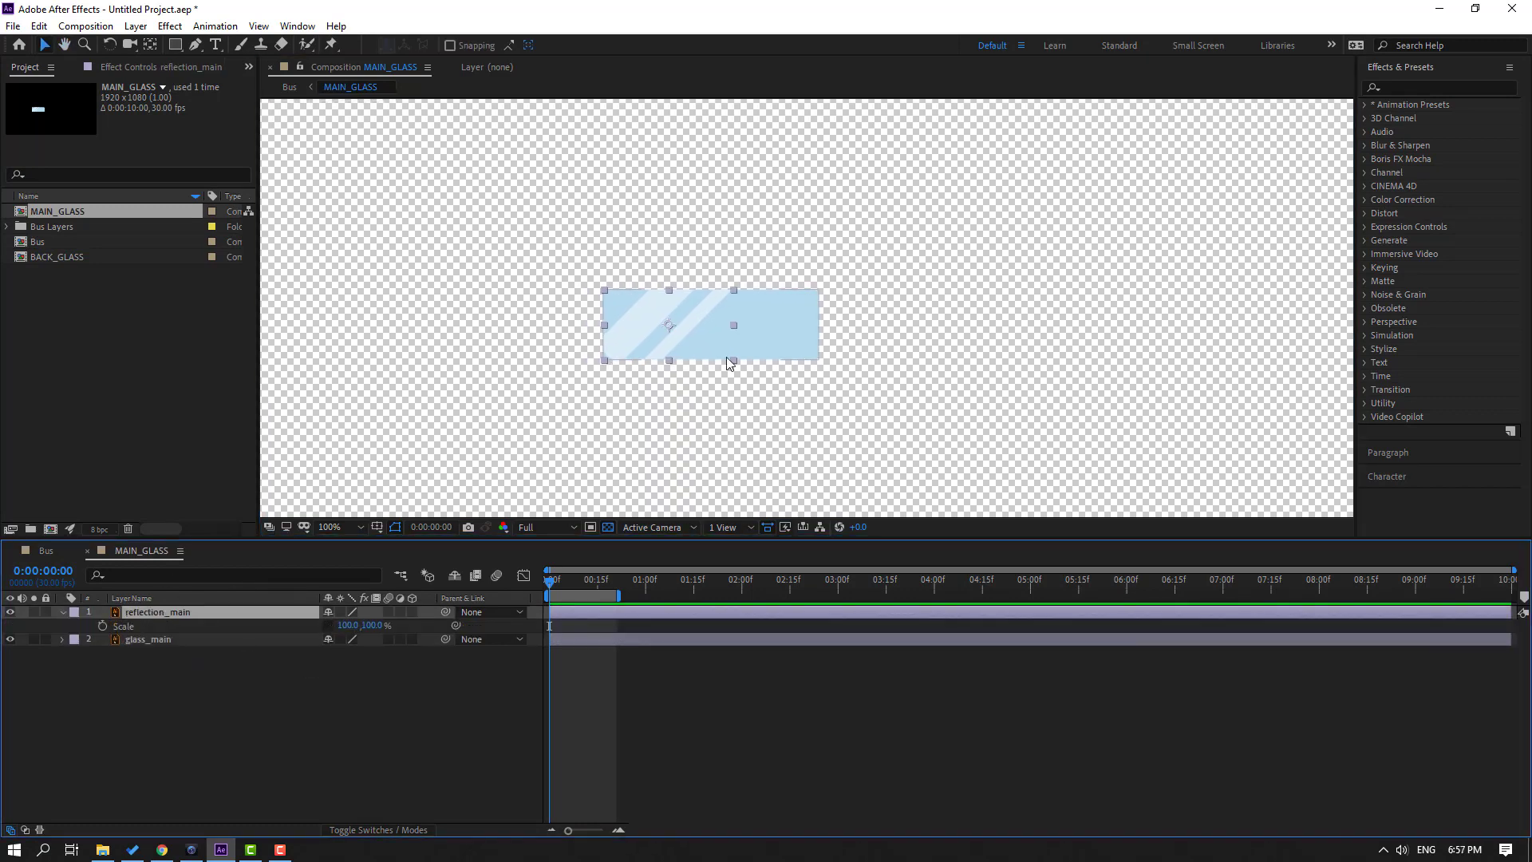
pyautogui.moveTo(729, 358); pyautogui.dragTo(725, 440)
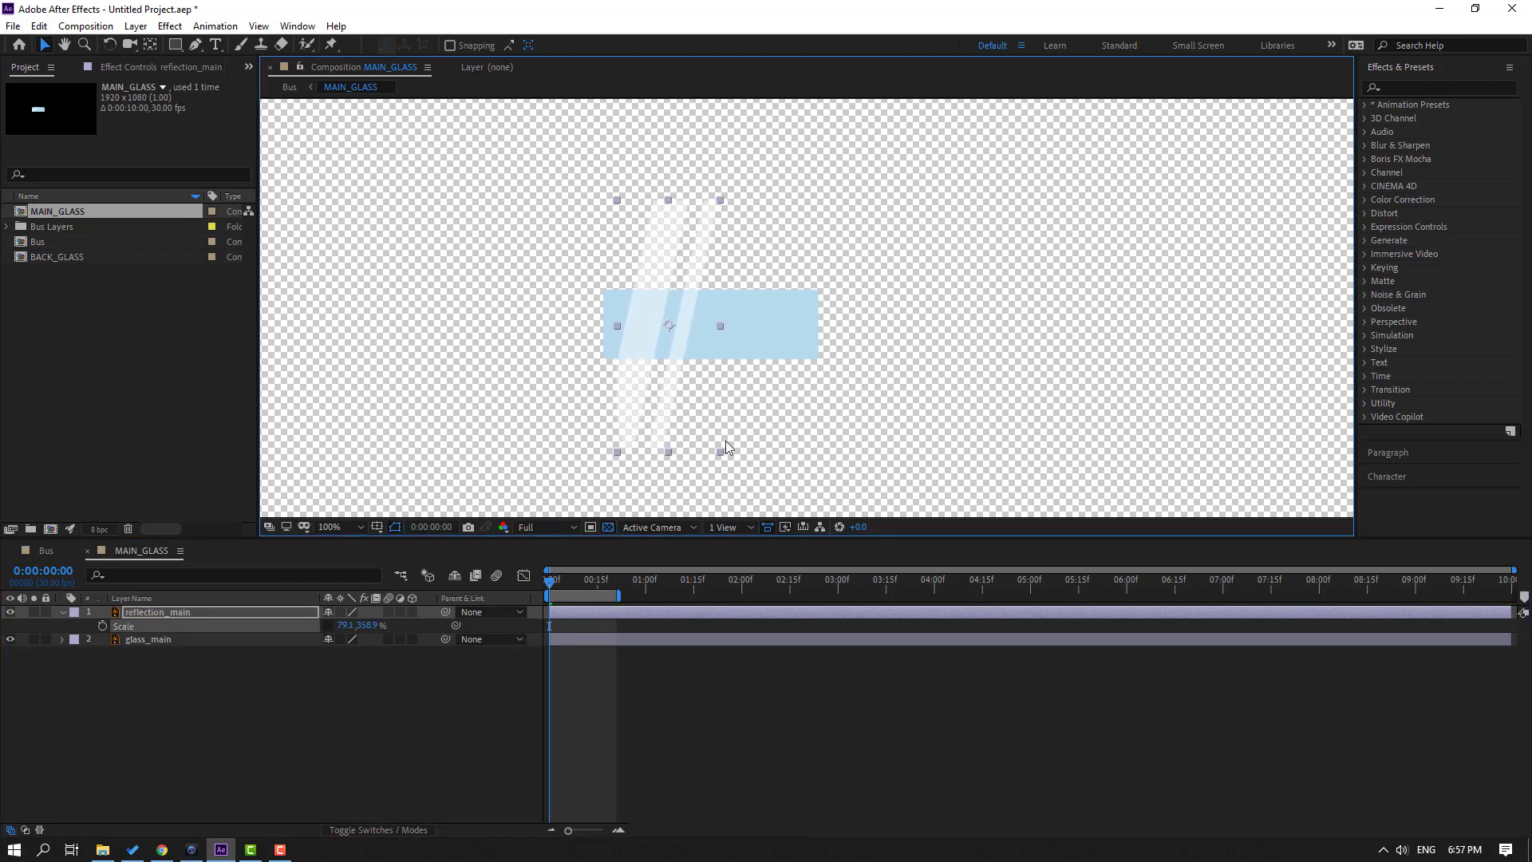
# - With the transparency grid off, move reflection_main just beyond the glass's left edge and rotate it to 15°
pyautogui.click(605, 528)
pyautogui.moveTo(639, 367); pyautogui.dragTo(545, 337)
pyautogui.press('r')
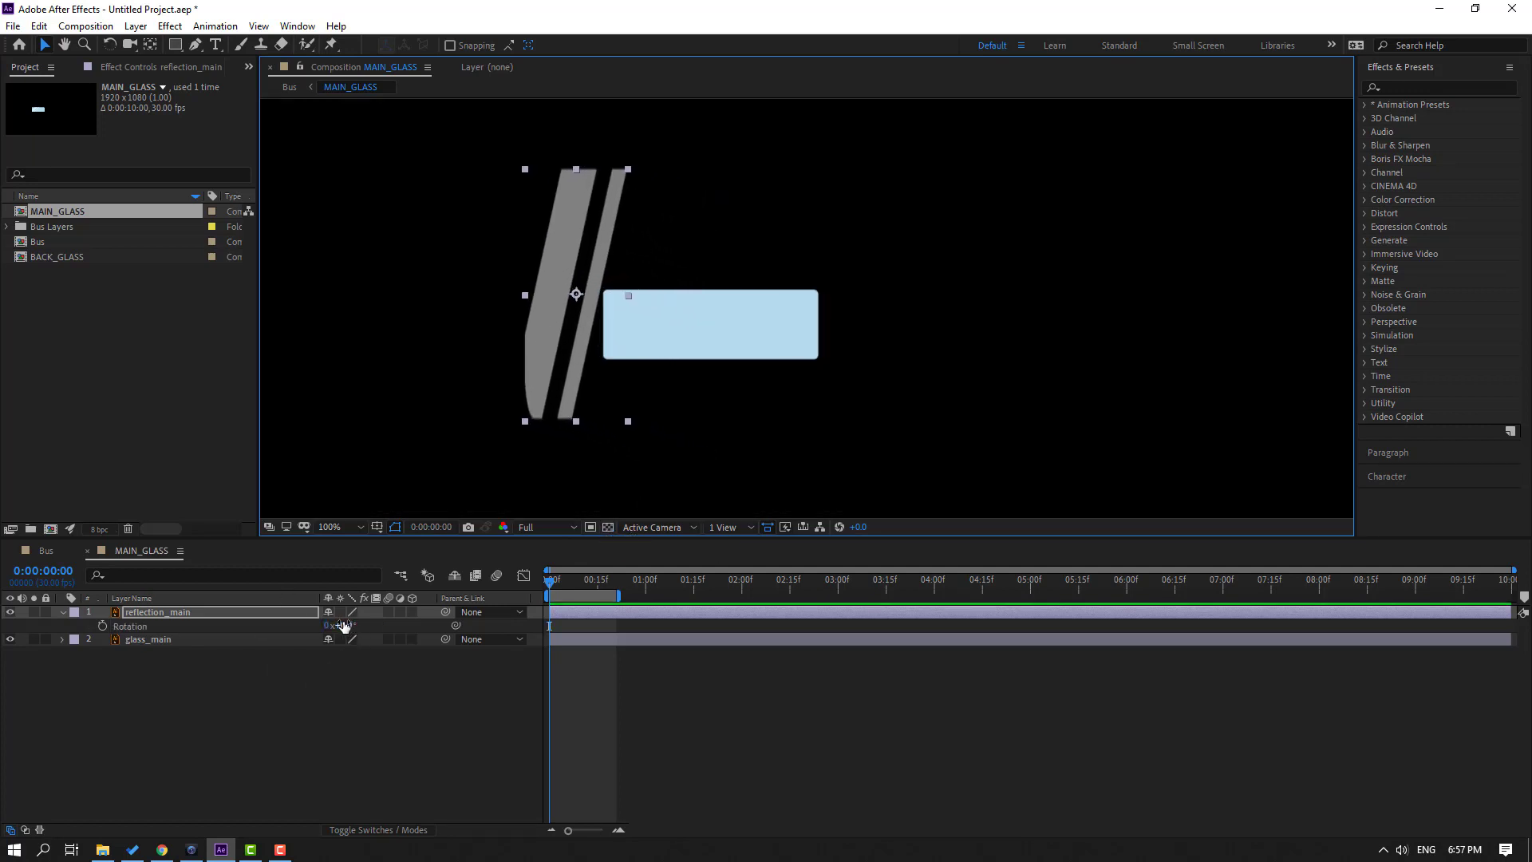
pyautogui.moveTo(339, 625); pyautogui.dragTo(548, 345)
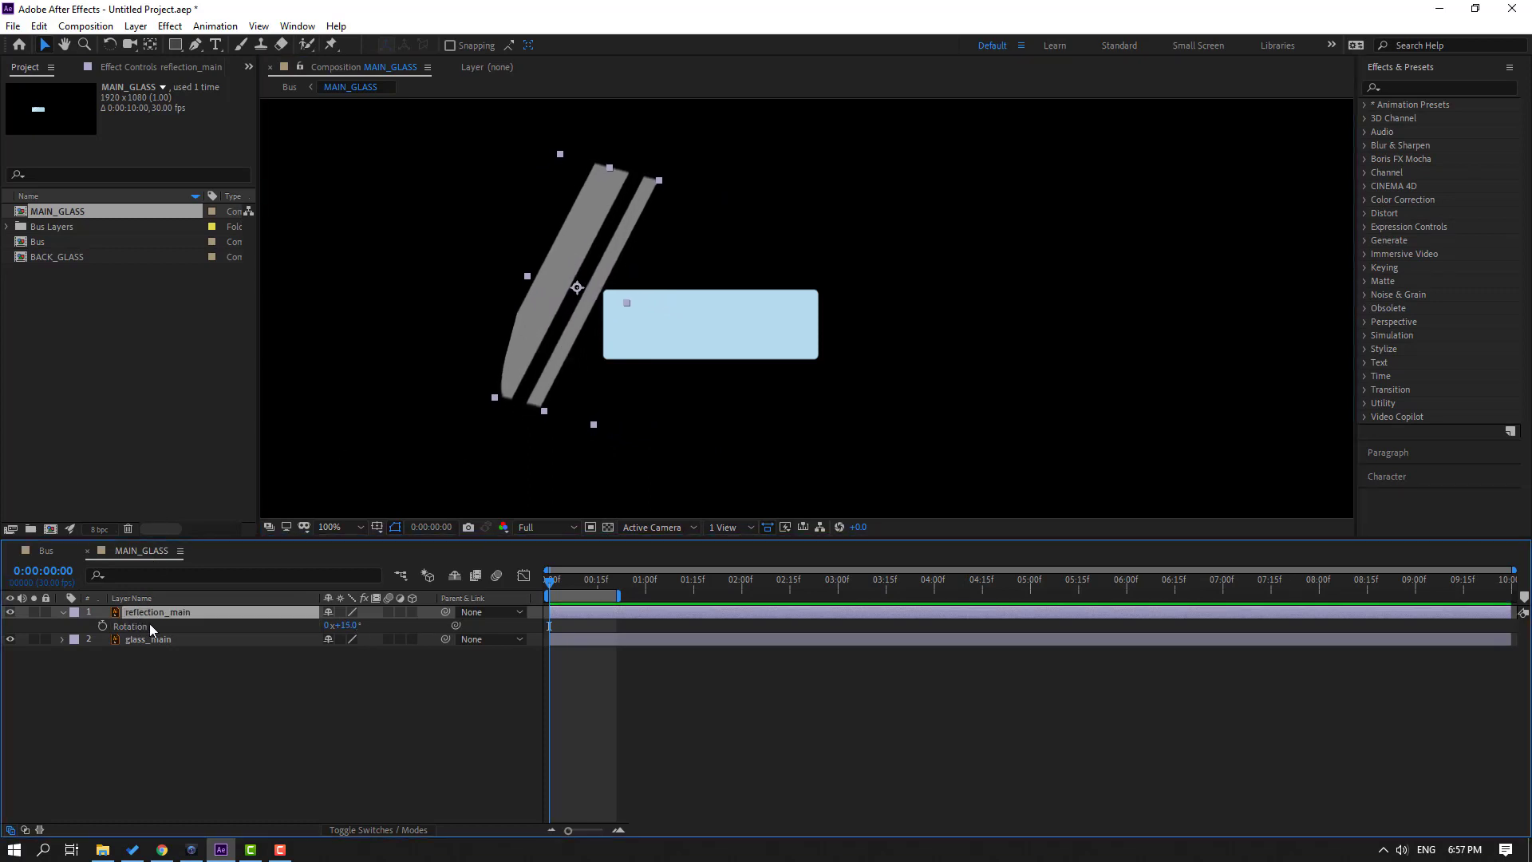
# - Keyframe reflection_main's position at frame 0 and, at frame 10, past the glass's right edge at about 882.7, 615.4
pyautogui.hotkey('alt', 'shift', 'p')
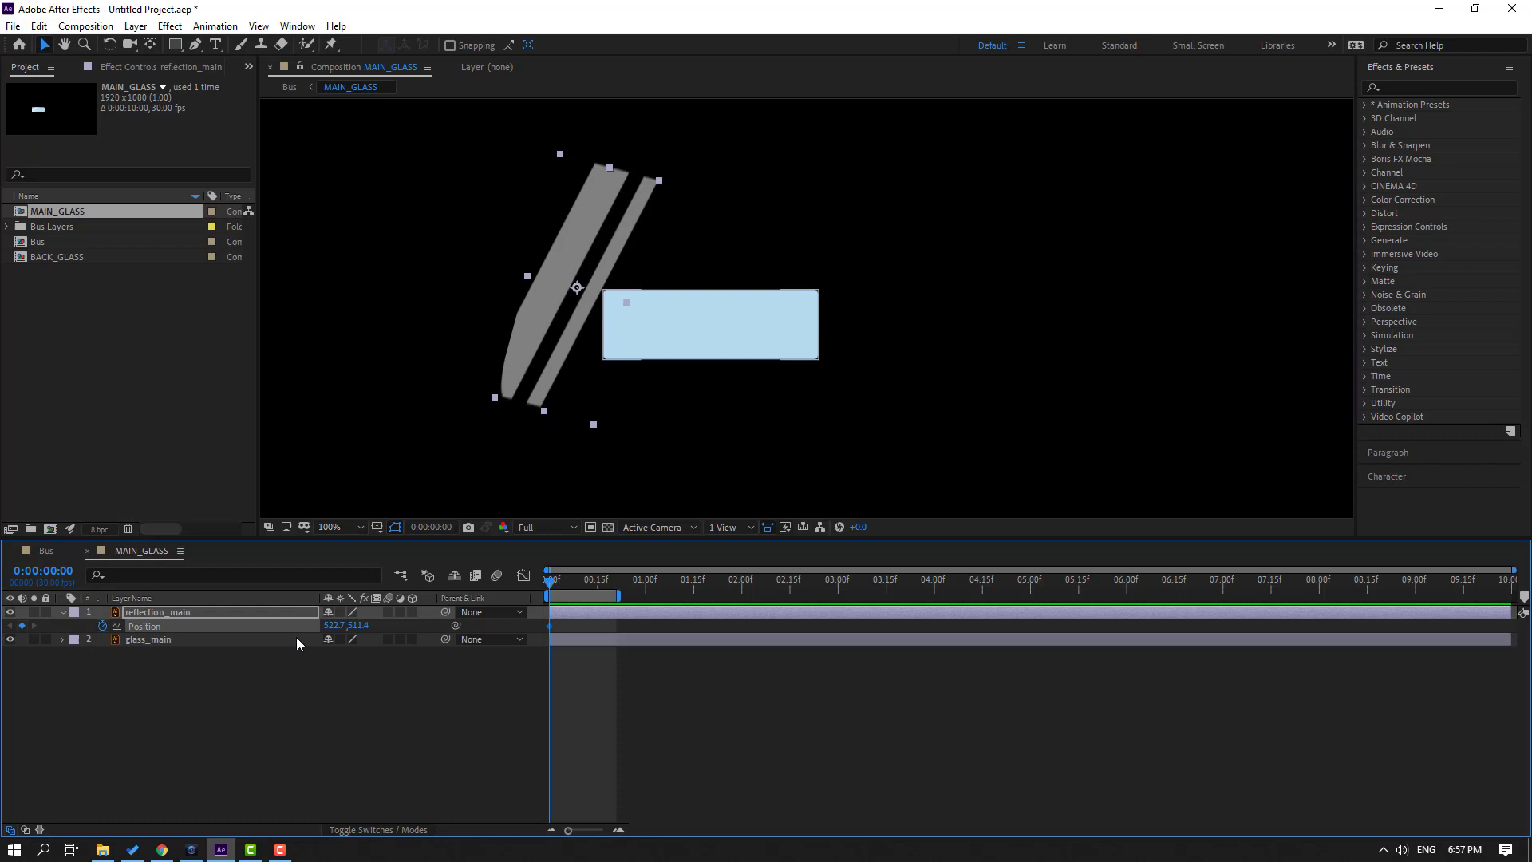
pyautogui.hotkey('shift', 'pagedown')
pyautogui.moveTo(550, 311); pyautogui.dragTo(837, 394)
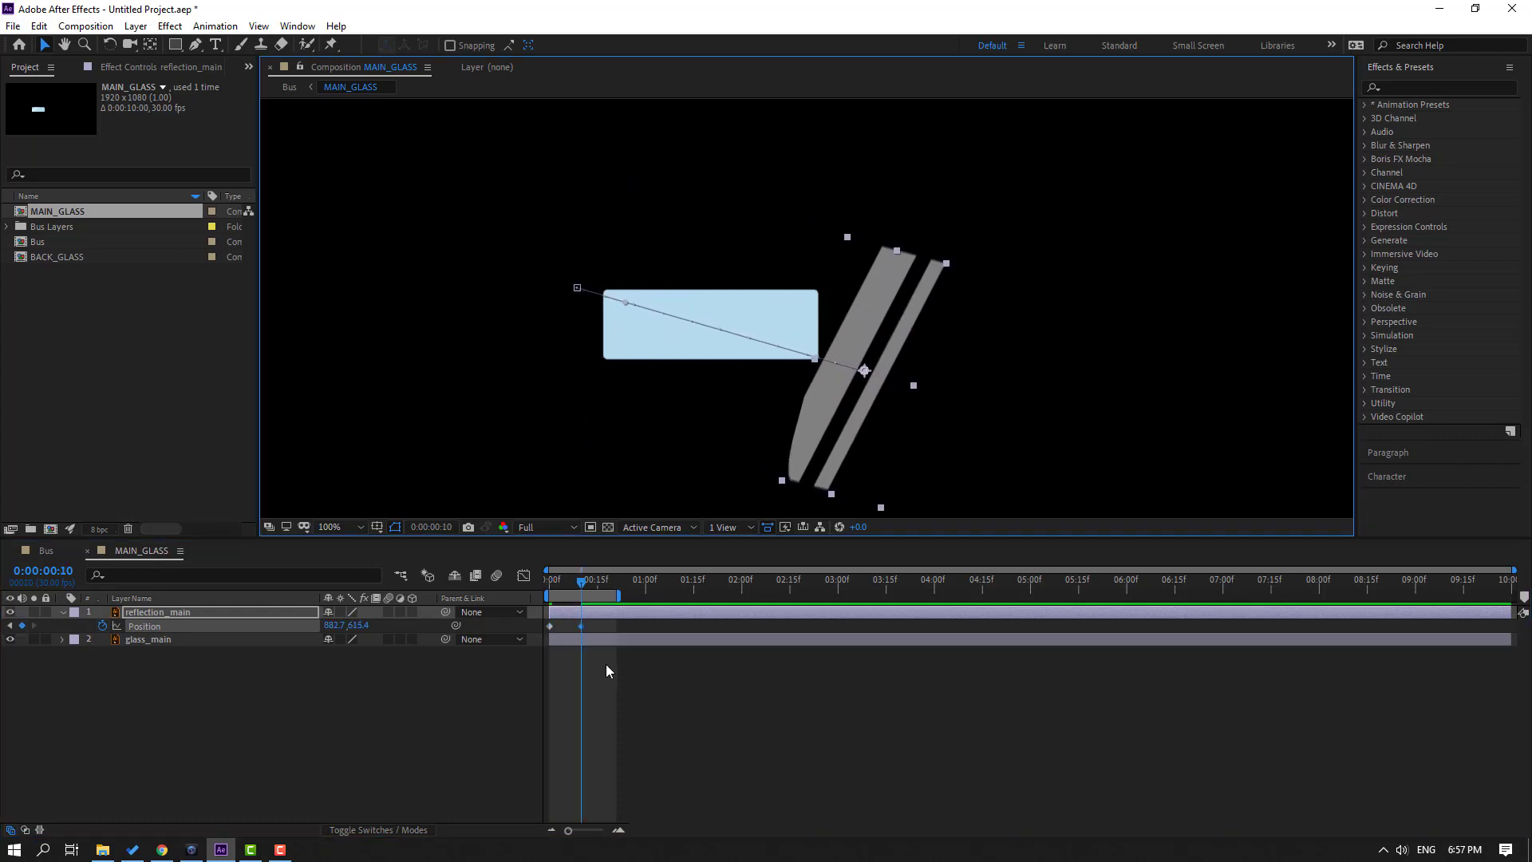
# - Apply Easy Ease to both position keyframes of reflection_main
pyautogui.click(581, 626)
pyautogui.rightClick(581, 627)
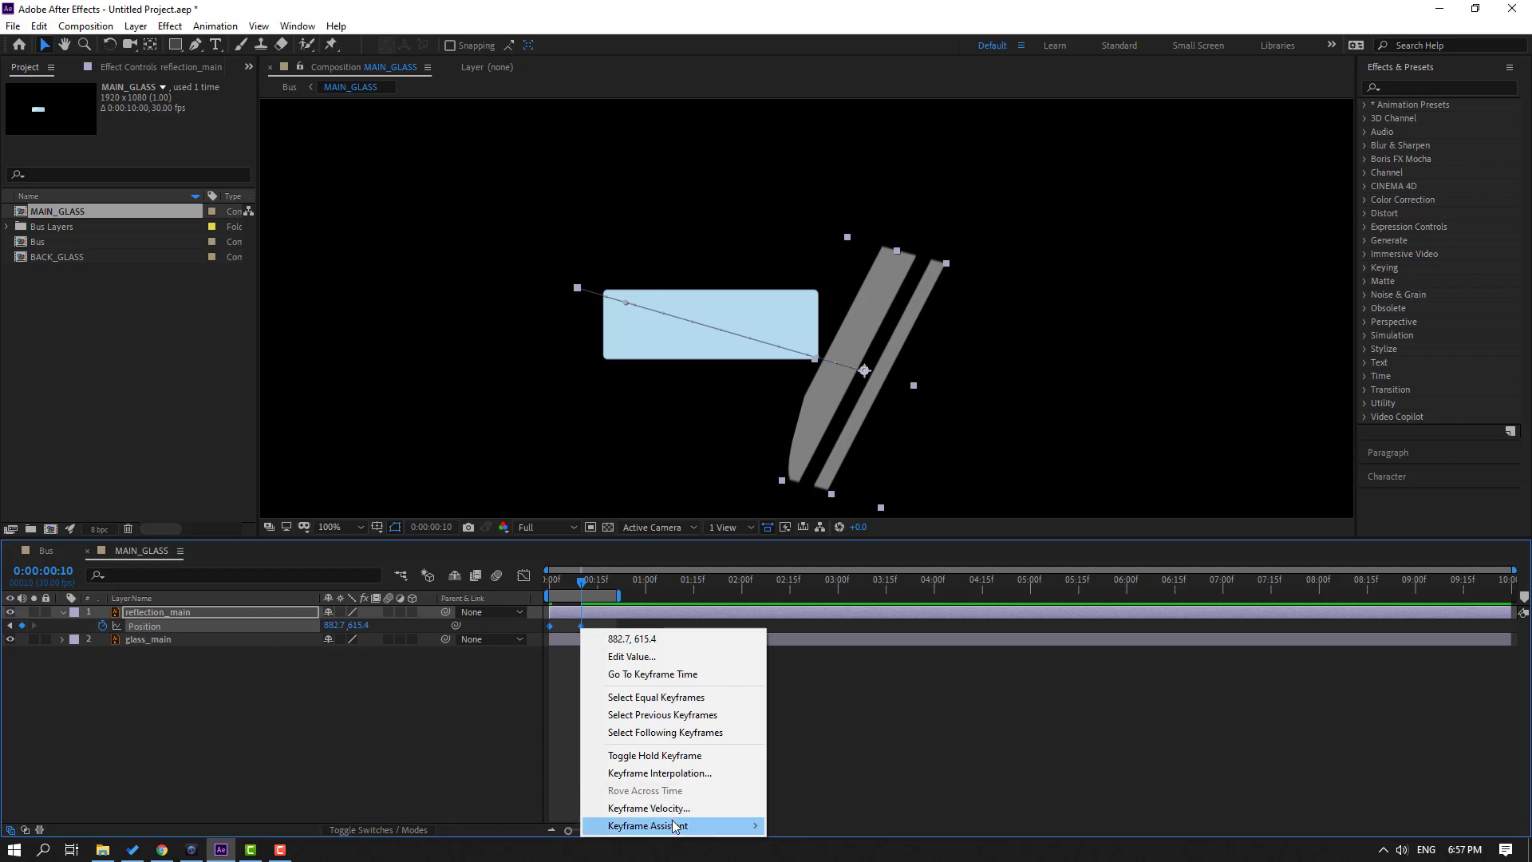
pyautogui.moveTo(662, 826)
pyautogui.click(798, 720)
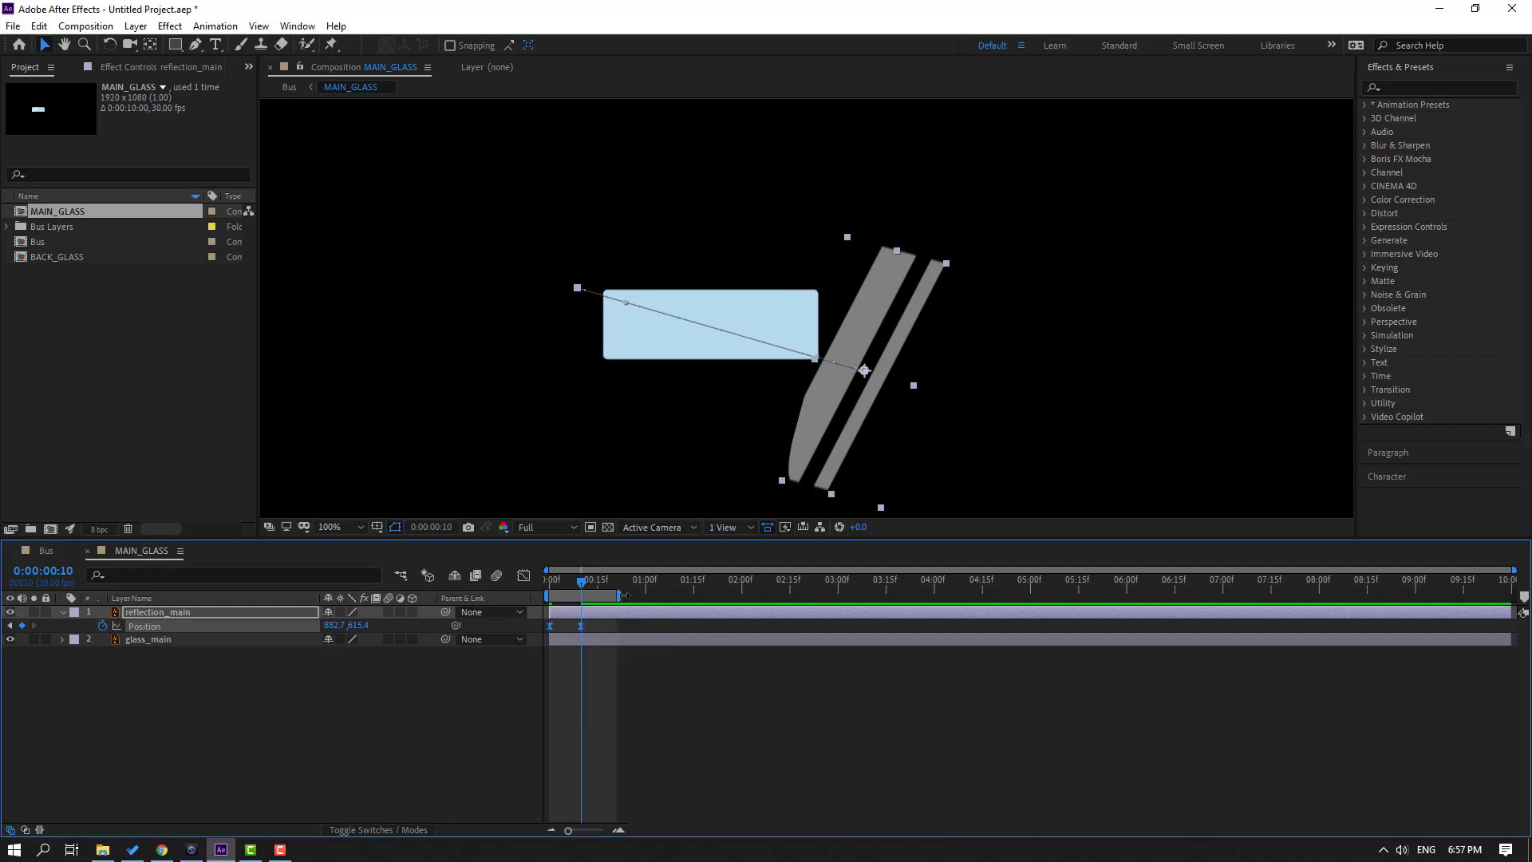
# - Move the second reflection keyframe and the work area end to about 1 second, and preview the sweep
pyautogui.click(587, 632)
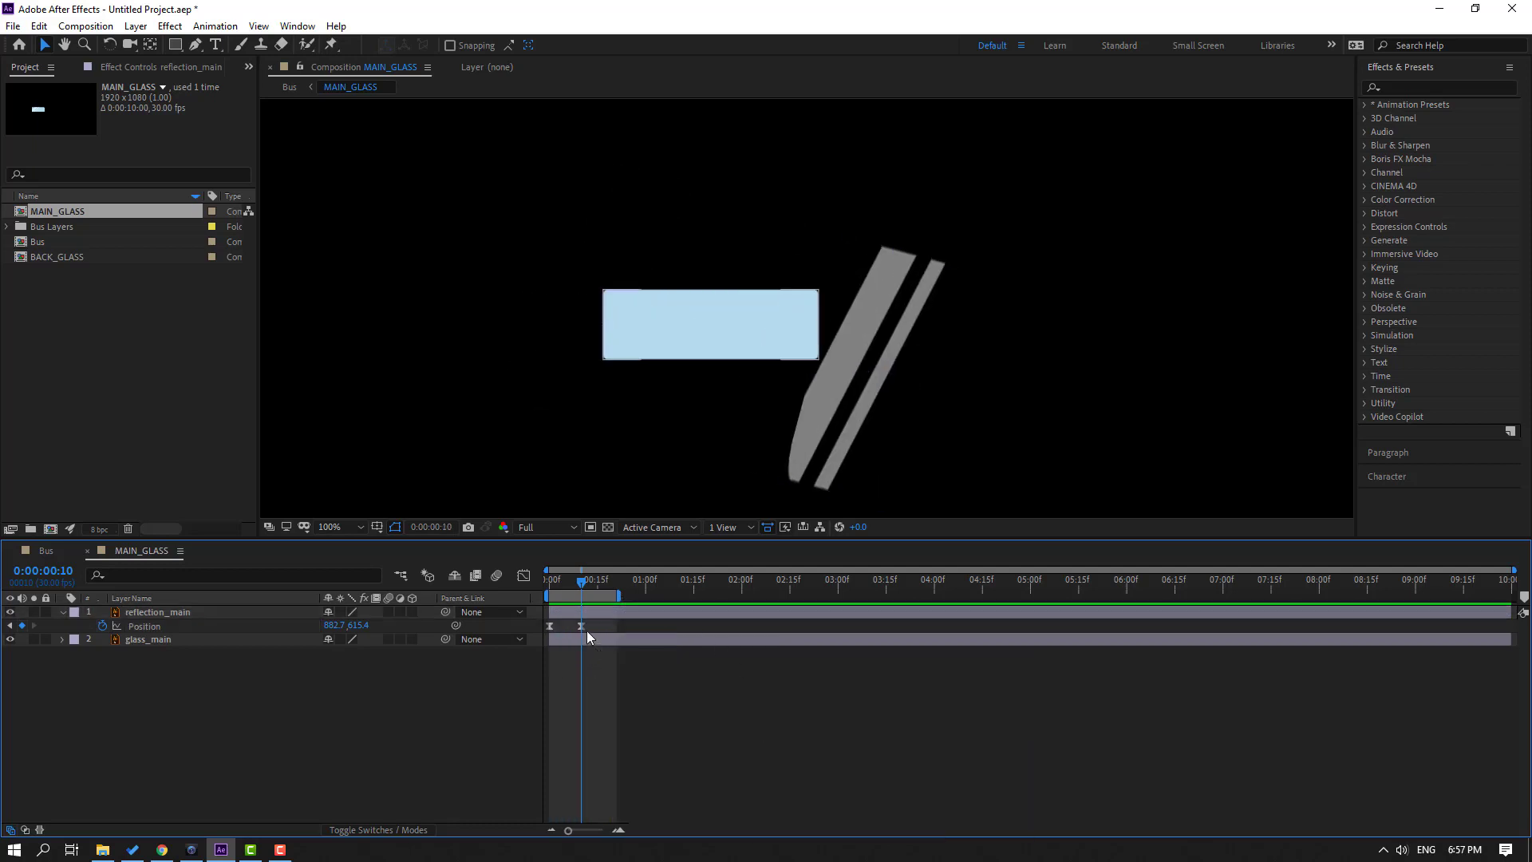
pyautogui.moveTo(581, 627); pyautogui.dragTo(647, 597)
pyautogui.press('space')
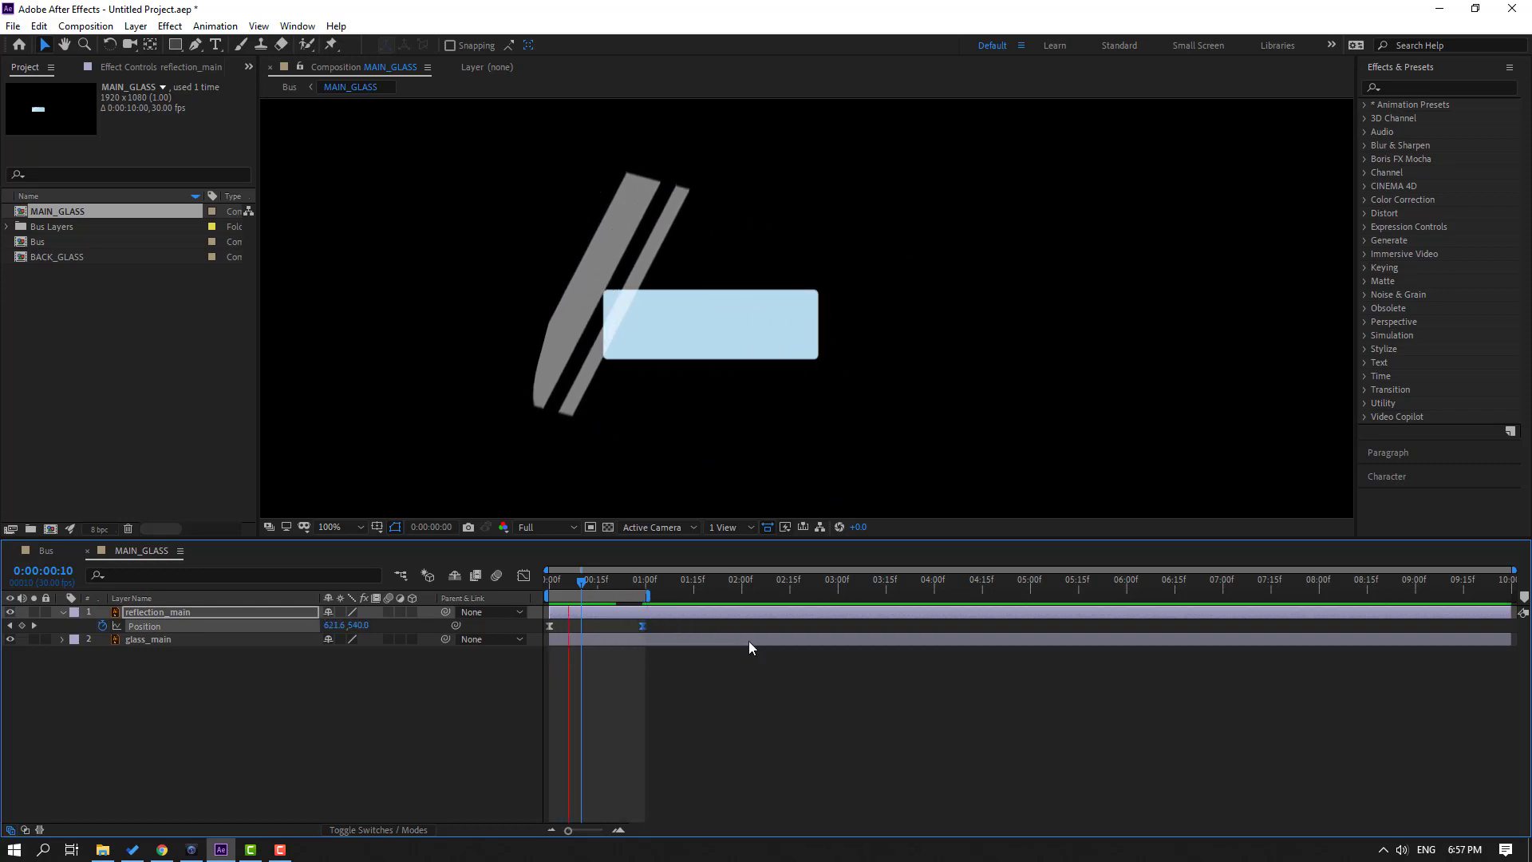
# - Play back the Bus composition from the start to check the moving windshield reflection
pyautogui.click(46, 550)
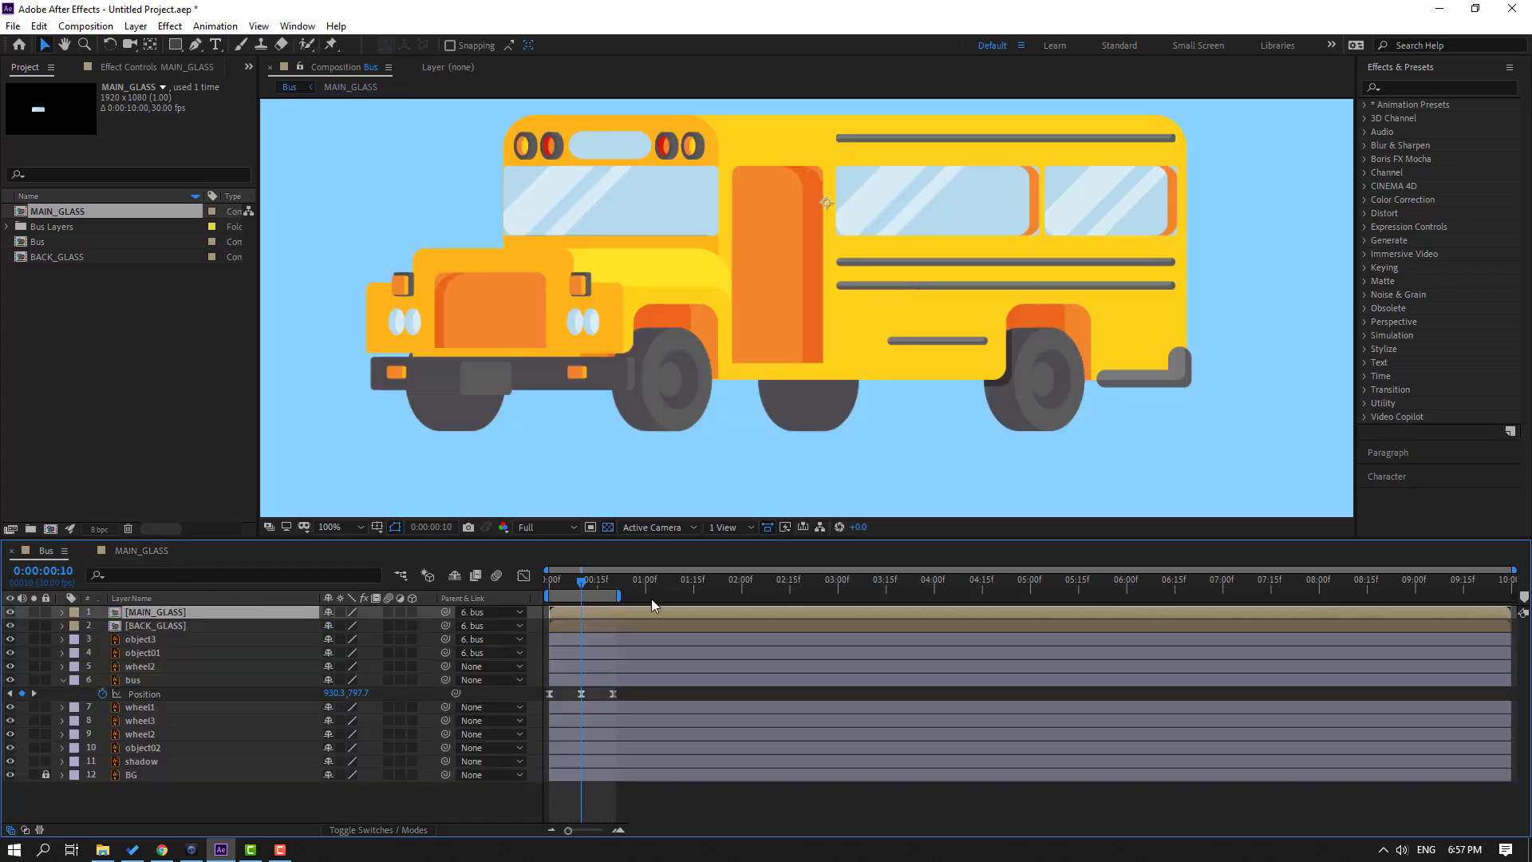
pyautogui.click(597, 581)
pyautogui.press('space')
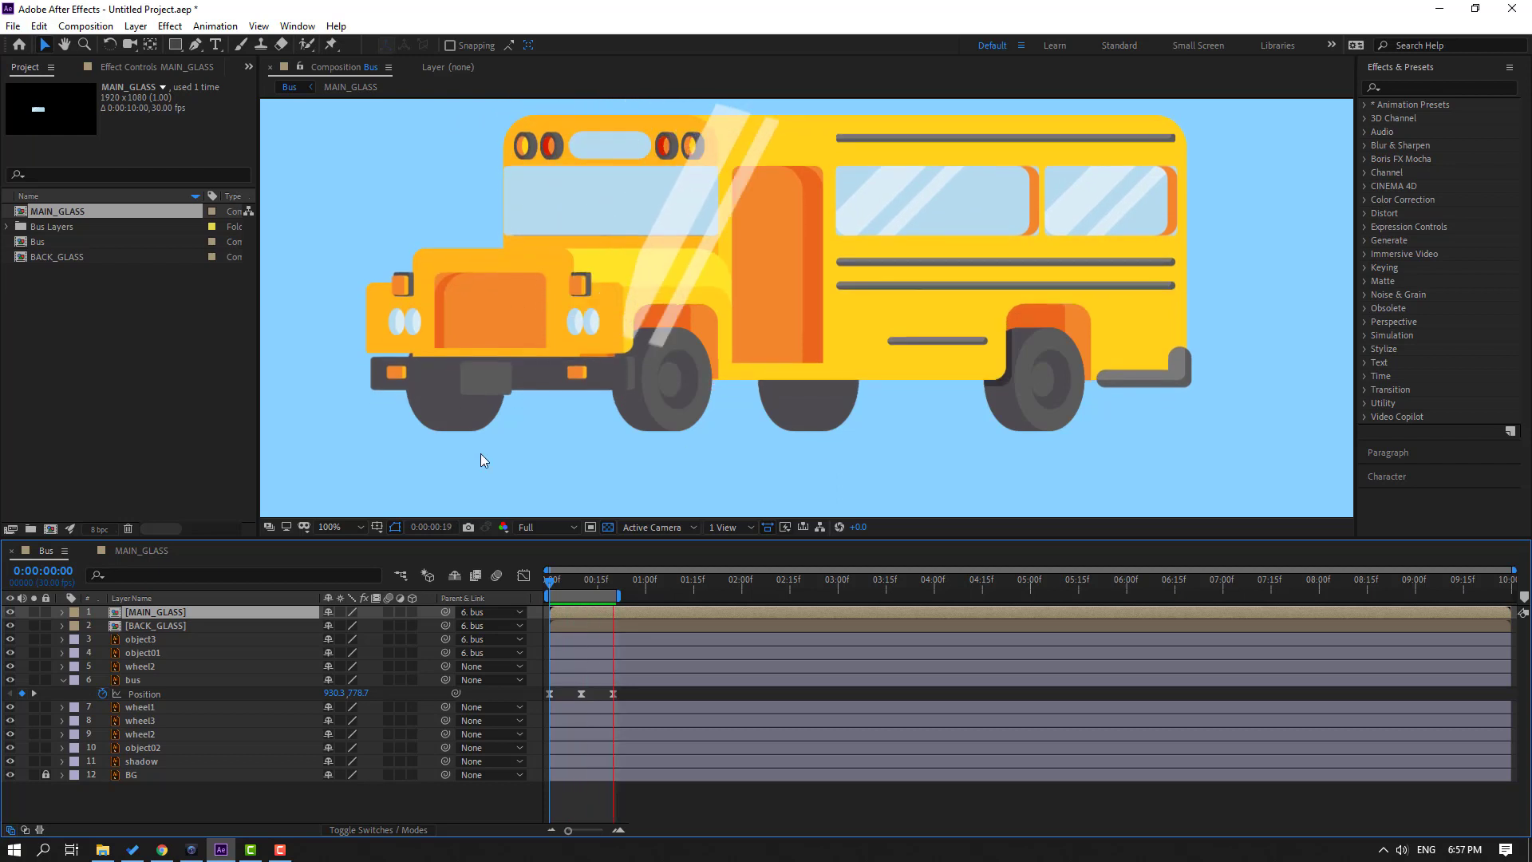
# - Duplicate glass_main in MAIN_GLASS and place the copy directly above reflection_main
pyautogui.click(122, 552)
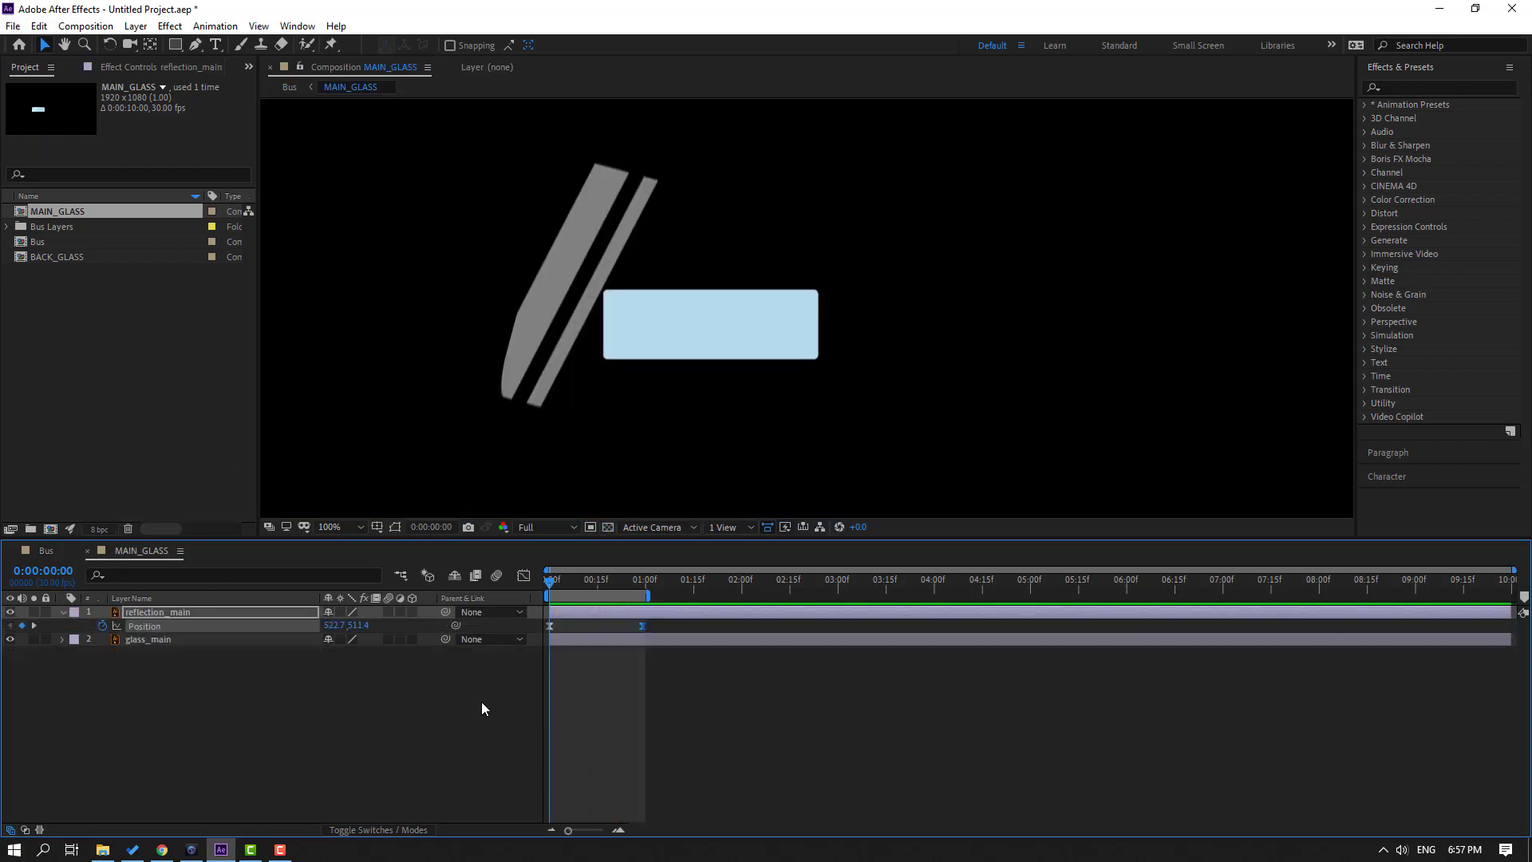
pyautogui.click(147, 643)
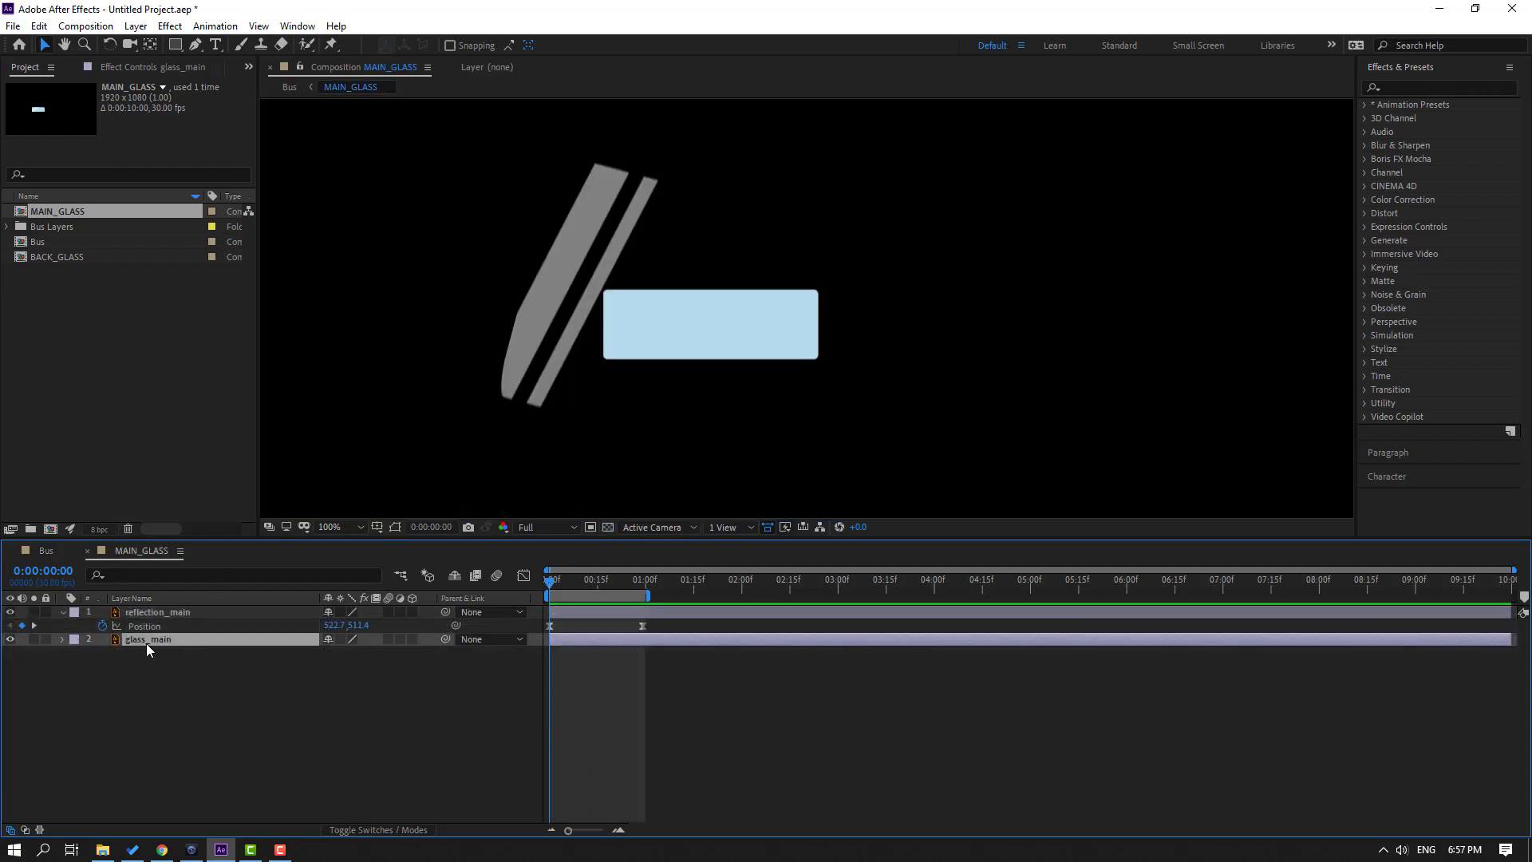
pyautogui.click(397, 525)
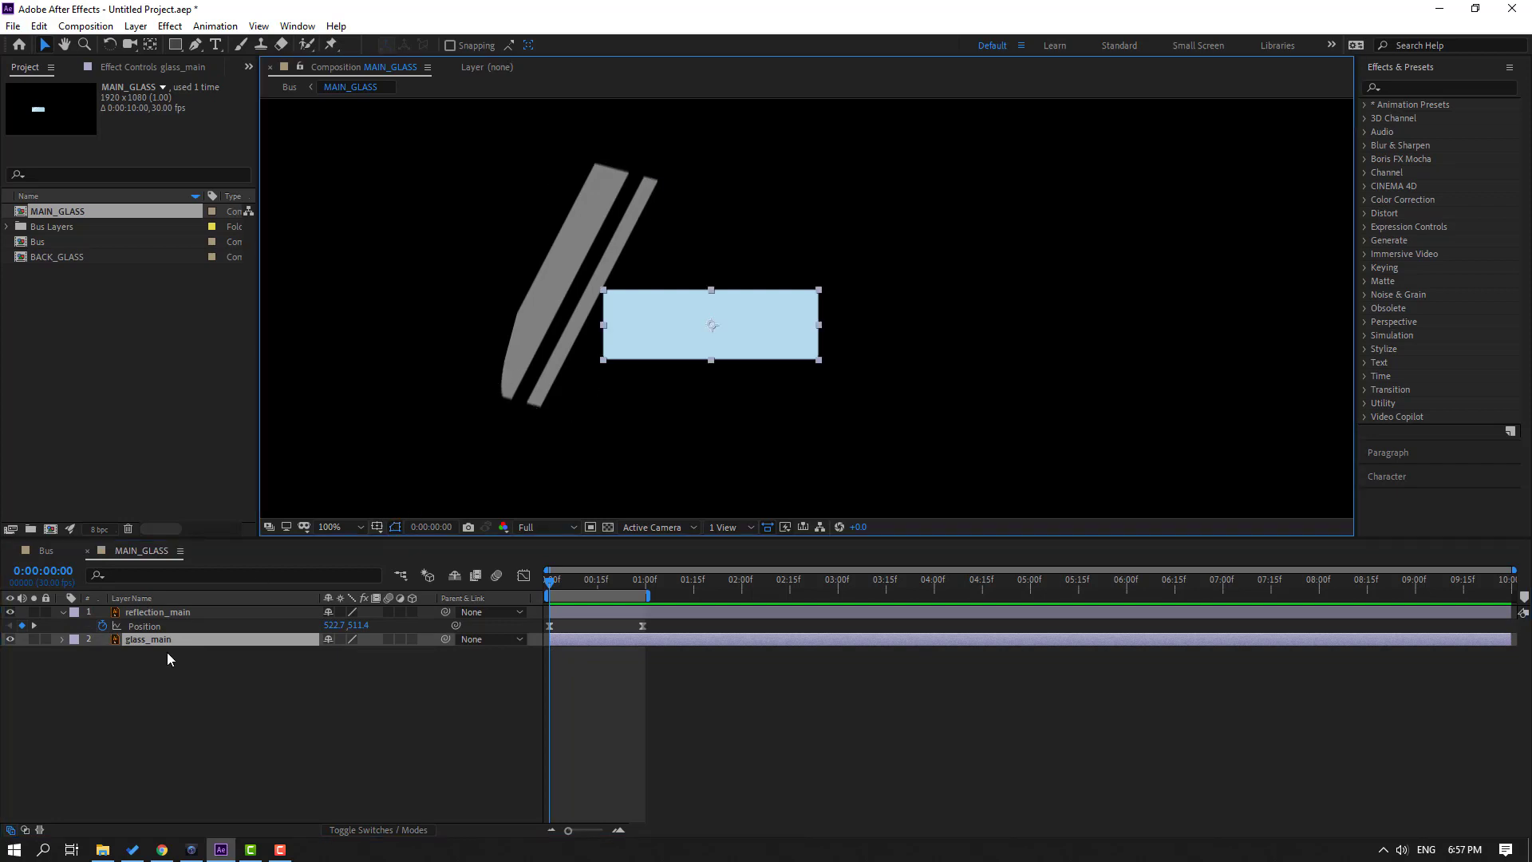
pyautogui.hotkey('ctrl', 'd')
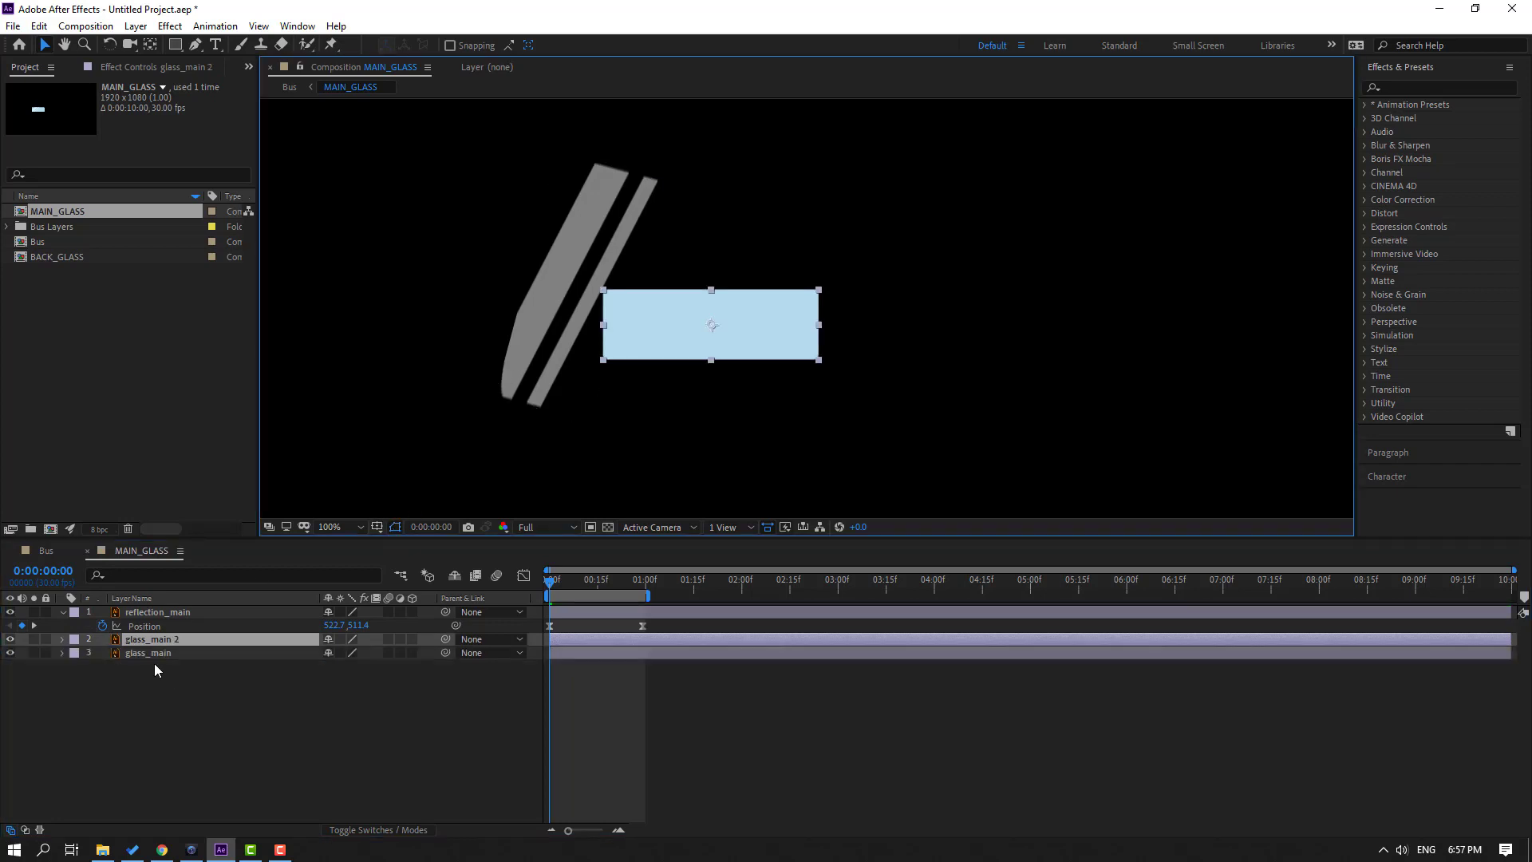
pyautogui.click(144, 613)
pyautogui.moveTo(202, 636); pyautogui.dragTo(202, 648)
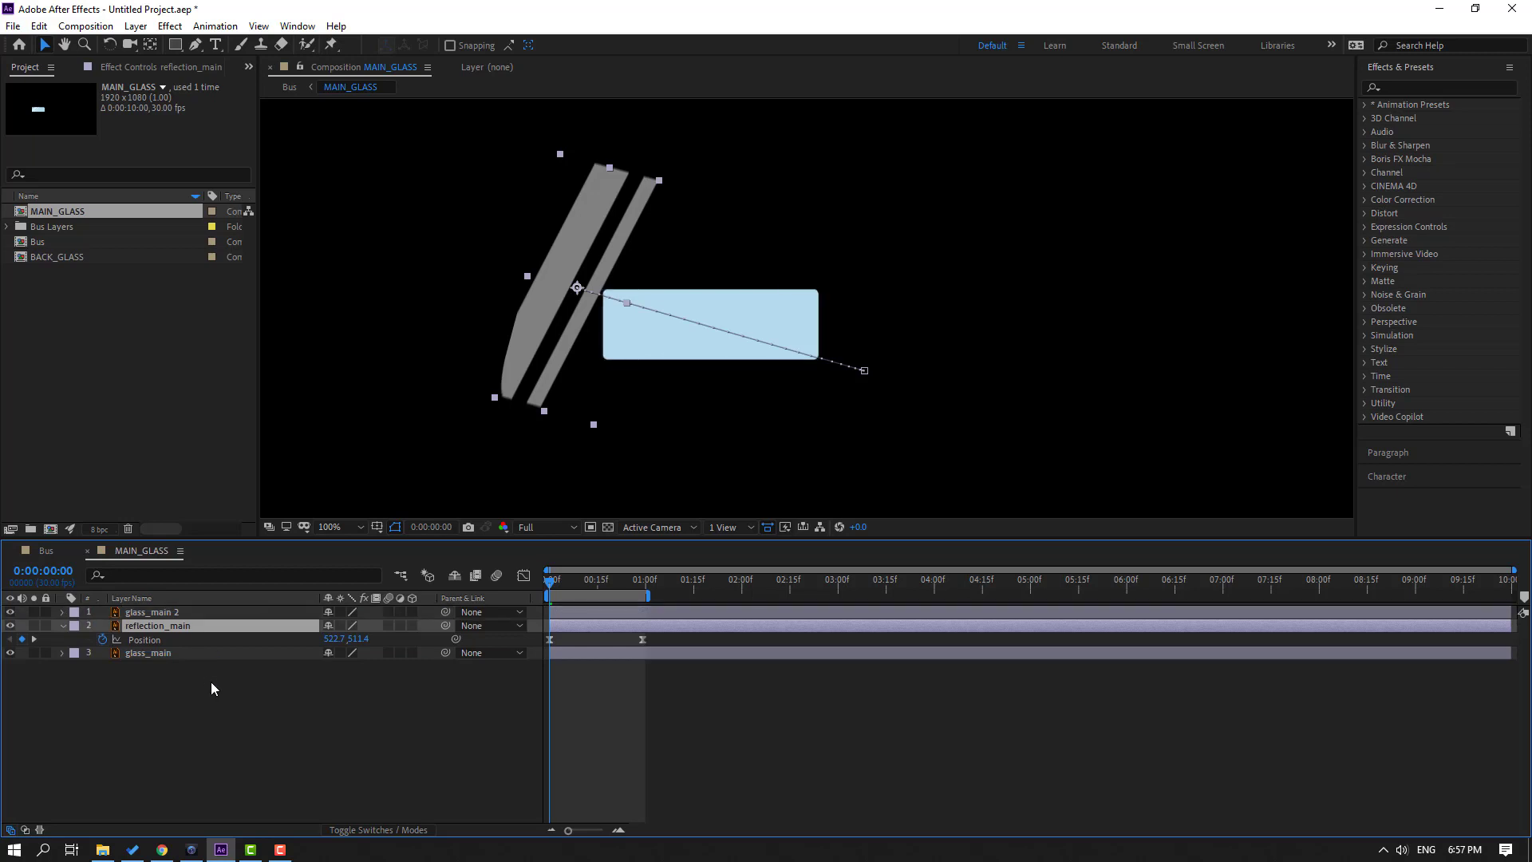
# - Set reflection_main's track matte to Alpha Matte "glass_main 2" and preview the masked reflection
pyautogui.click(380, 831)
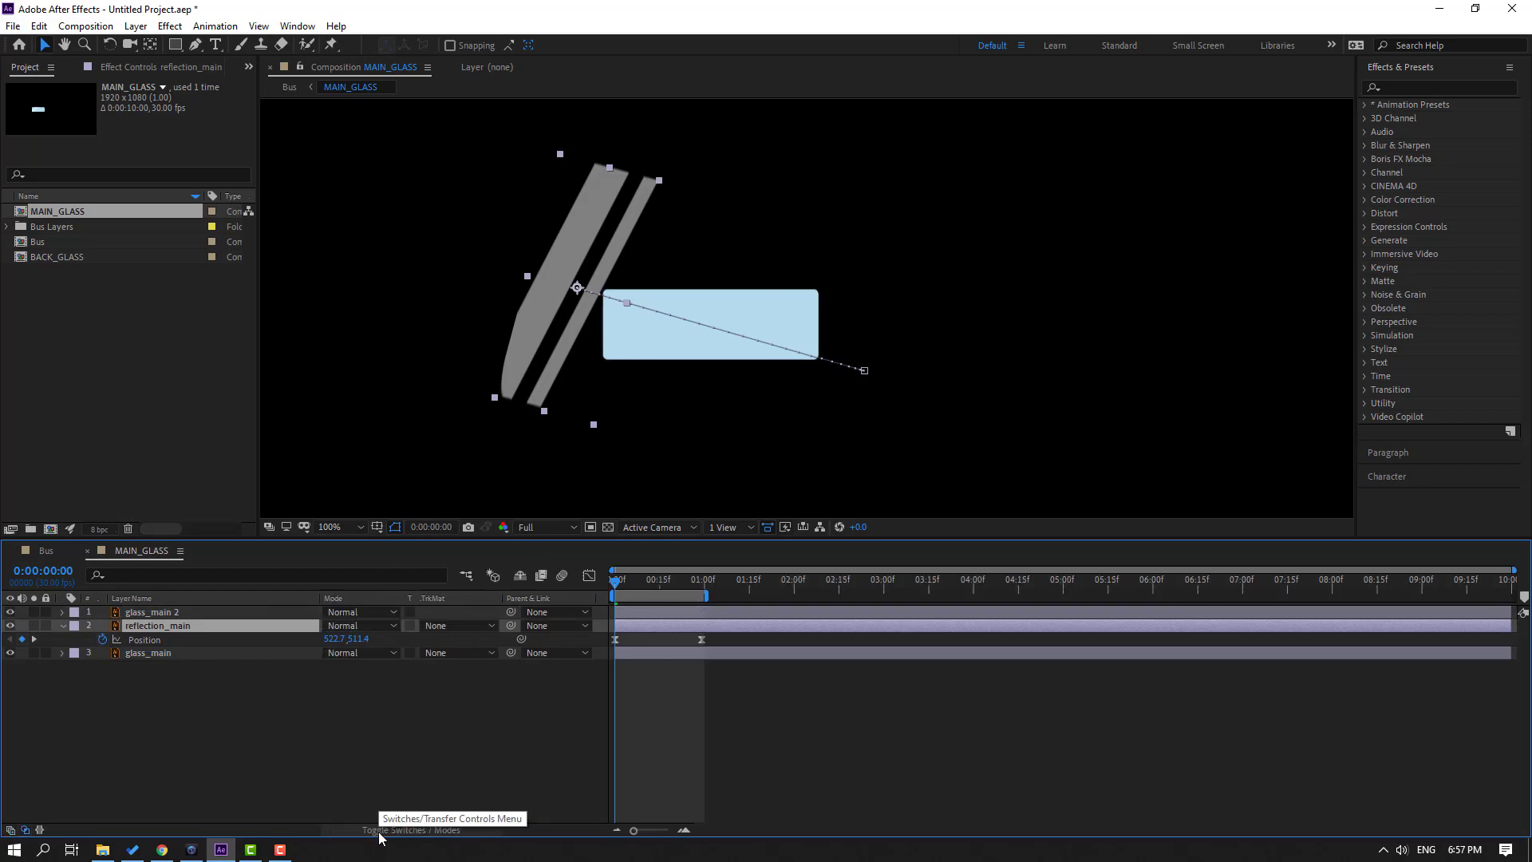
pyautogui.click(447, 626)
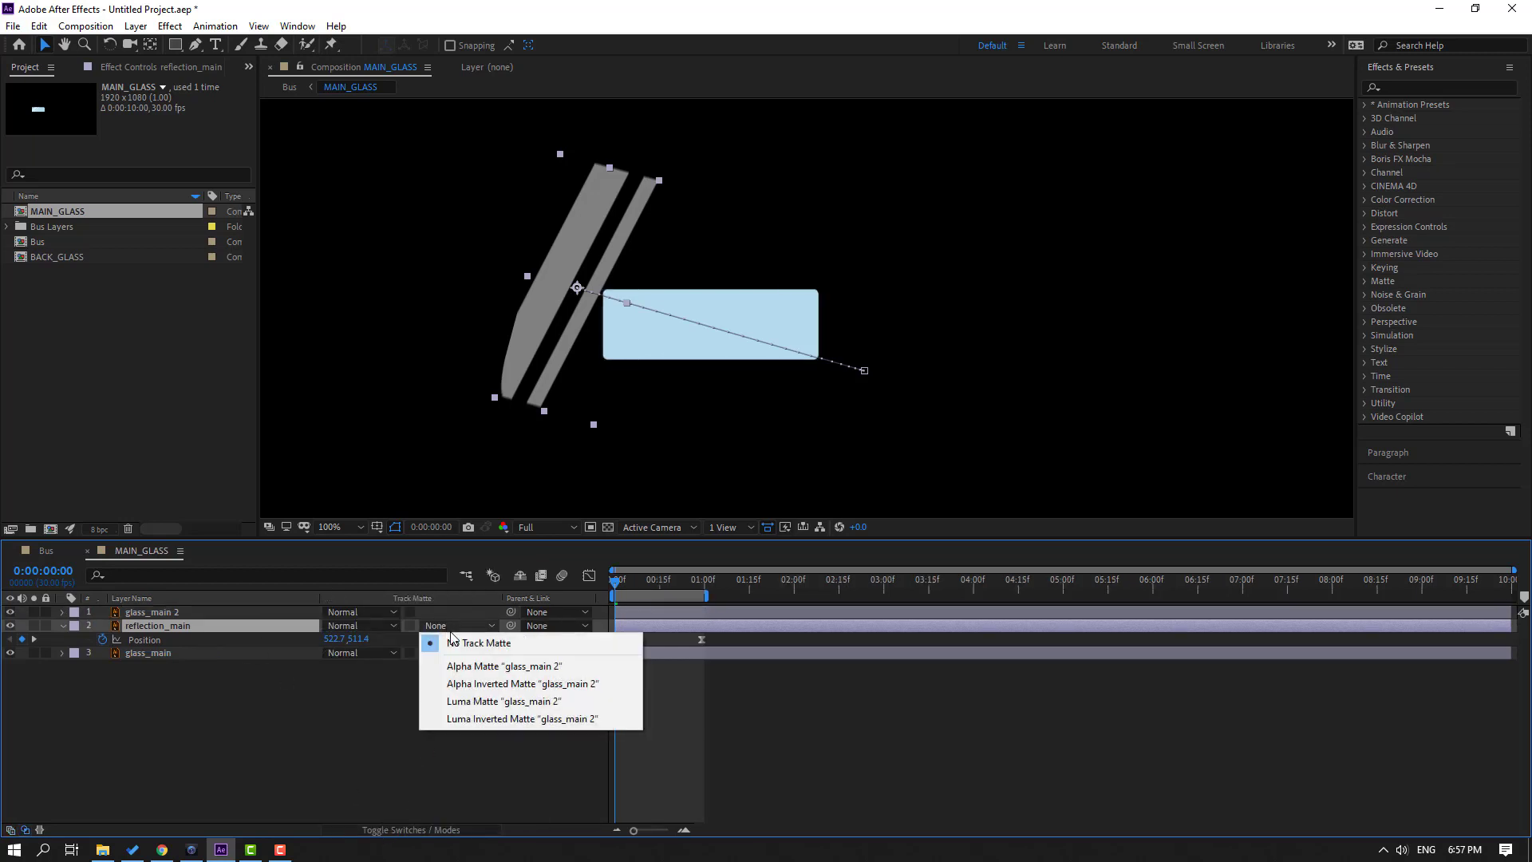
pyautogui.click(557, 667)
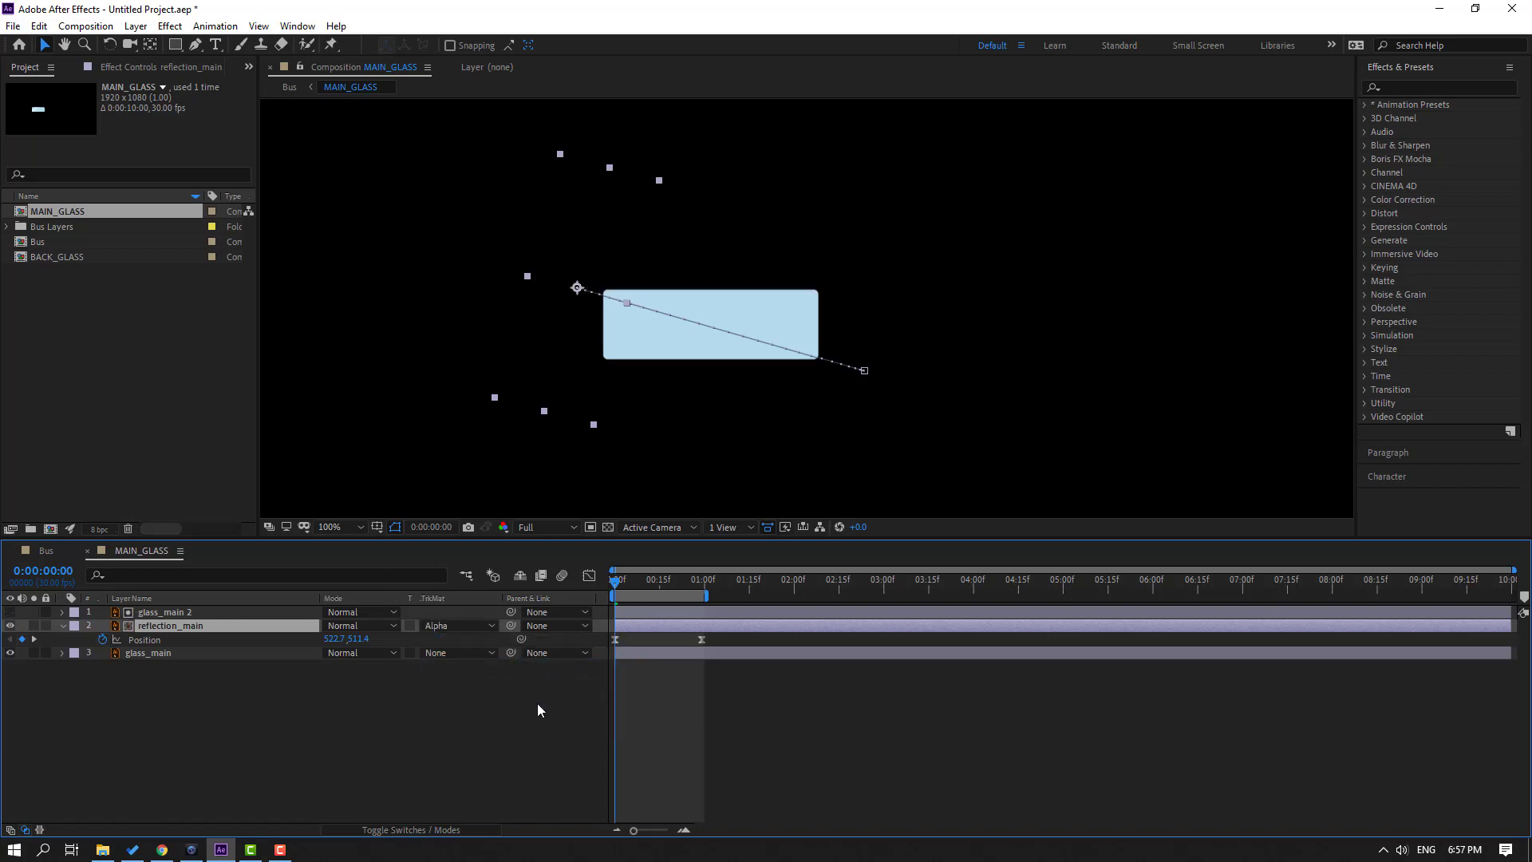
pyautogui.press('space')
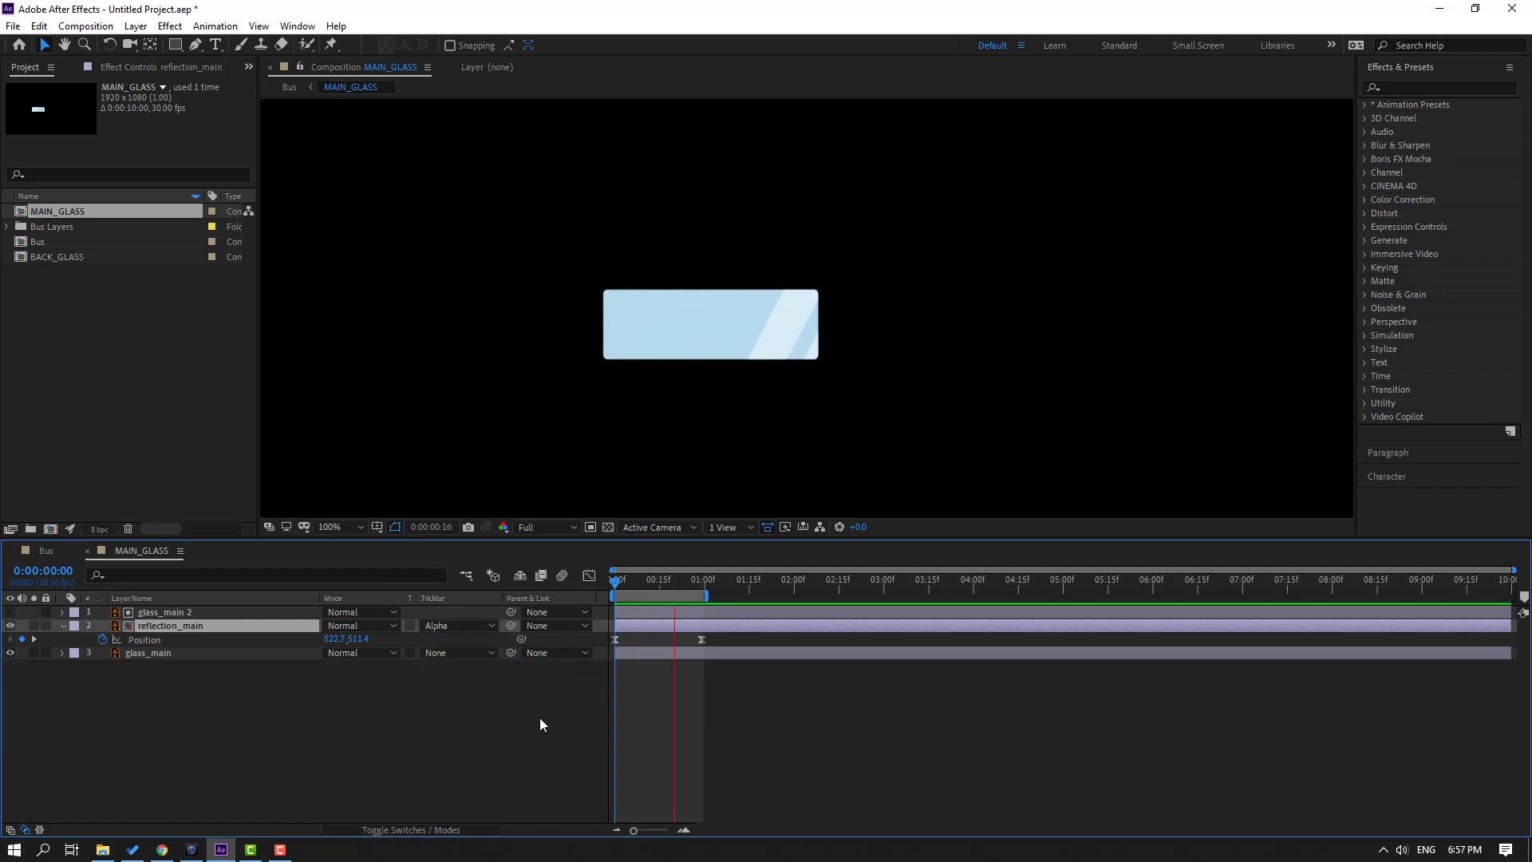
pyautogui.press('space')
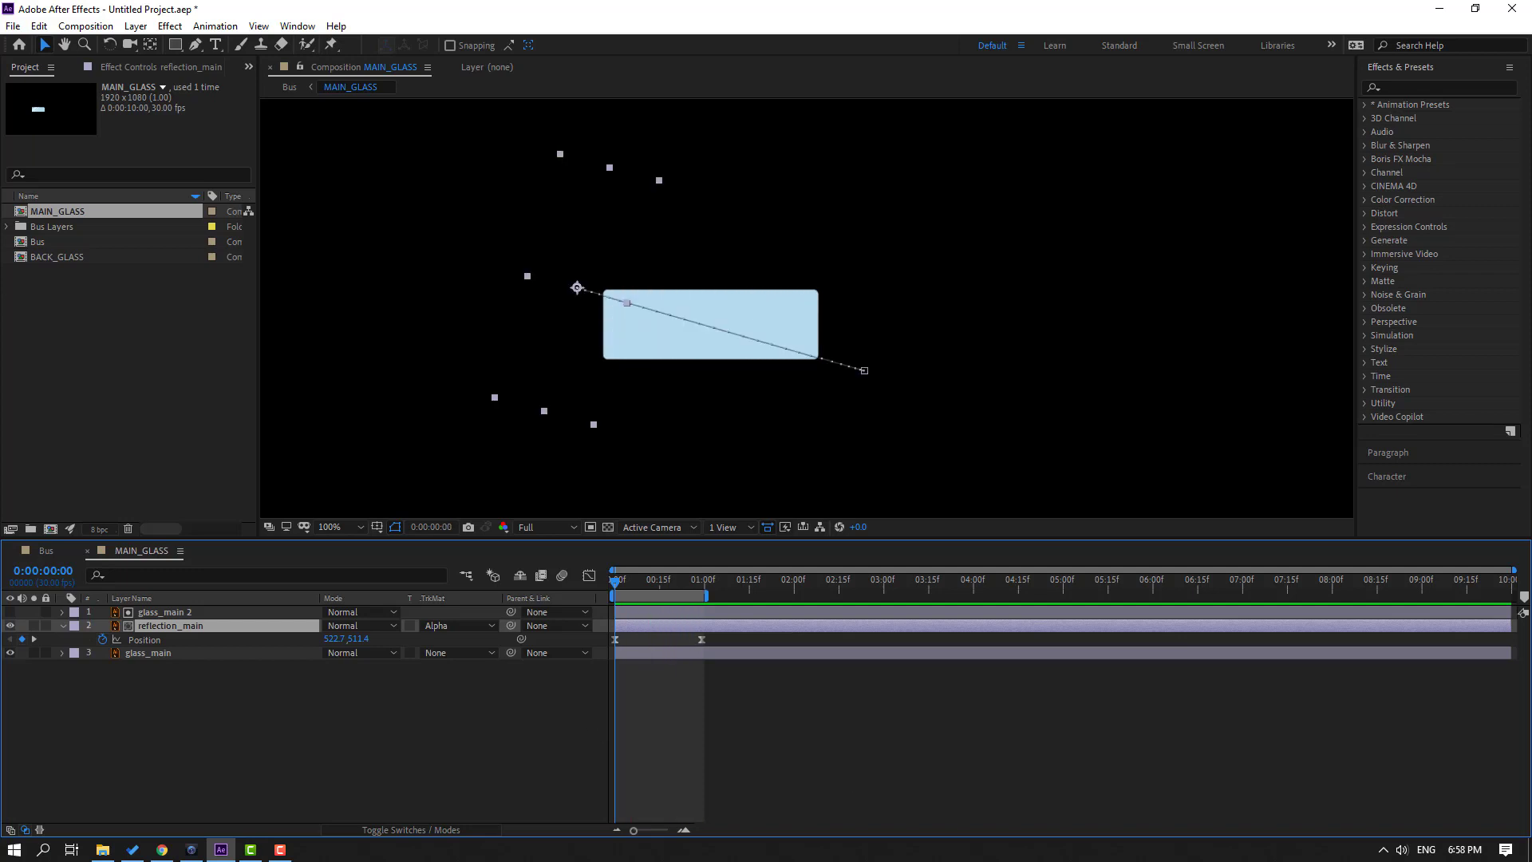
# - Trim the MAIN_GLASS composition to its one-second work area
pyautogui.click(639, 694)
pyautogui.rightClick(660, 597)
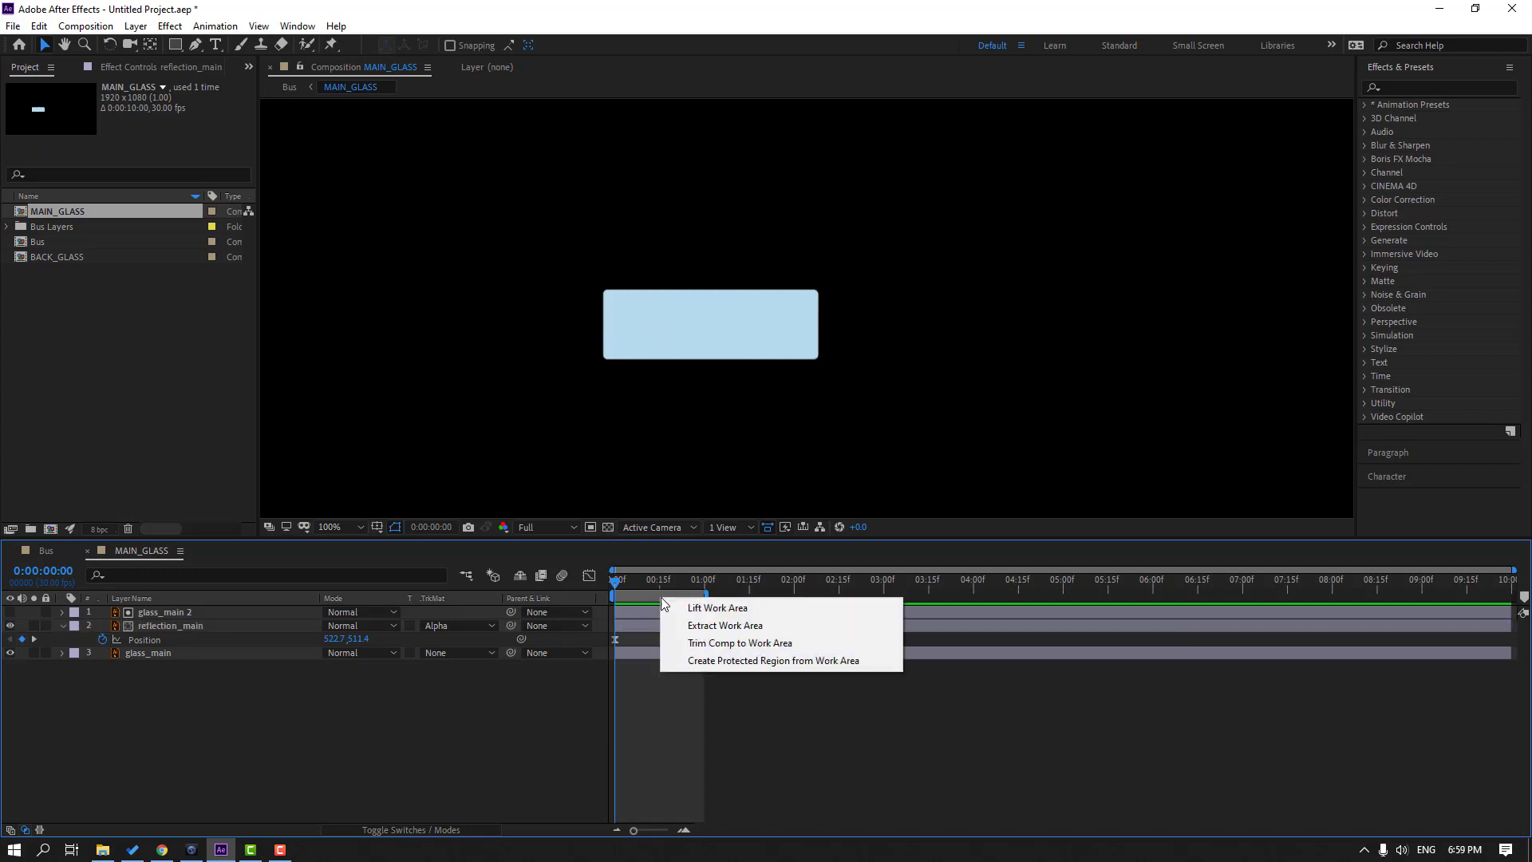
pyautogui.click(756, 643)
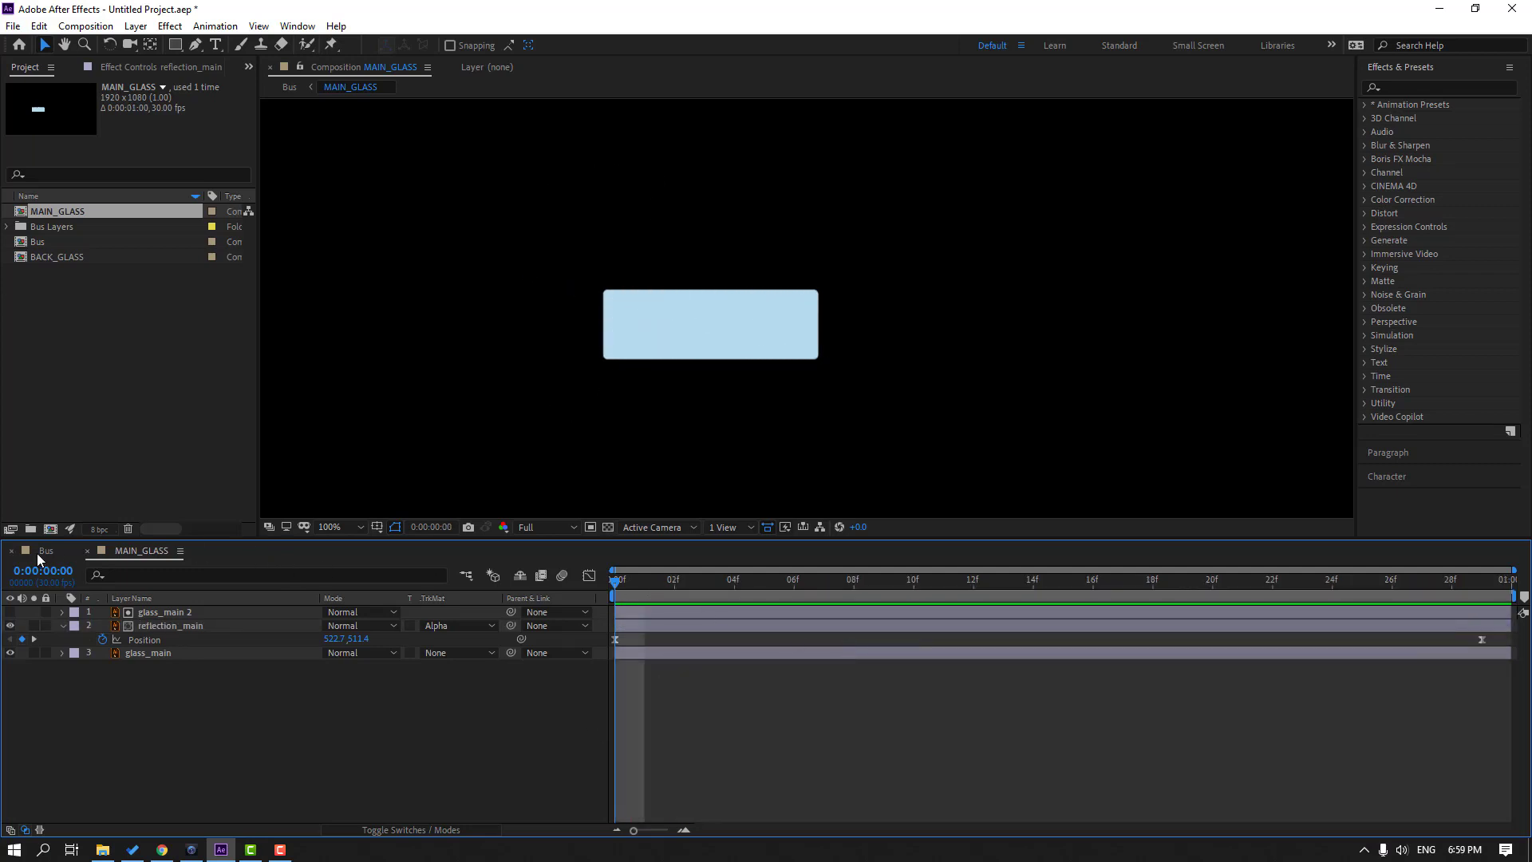
# - Duplicate MAIN_GLASS in the Bus composition and stagger the layers end to end, making seven that cover 0 to 7 seconds
pyautogui.click(44, 552)
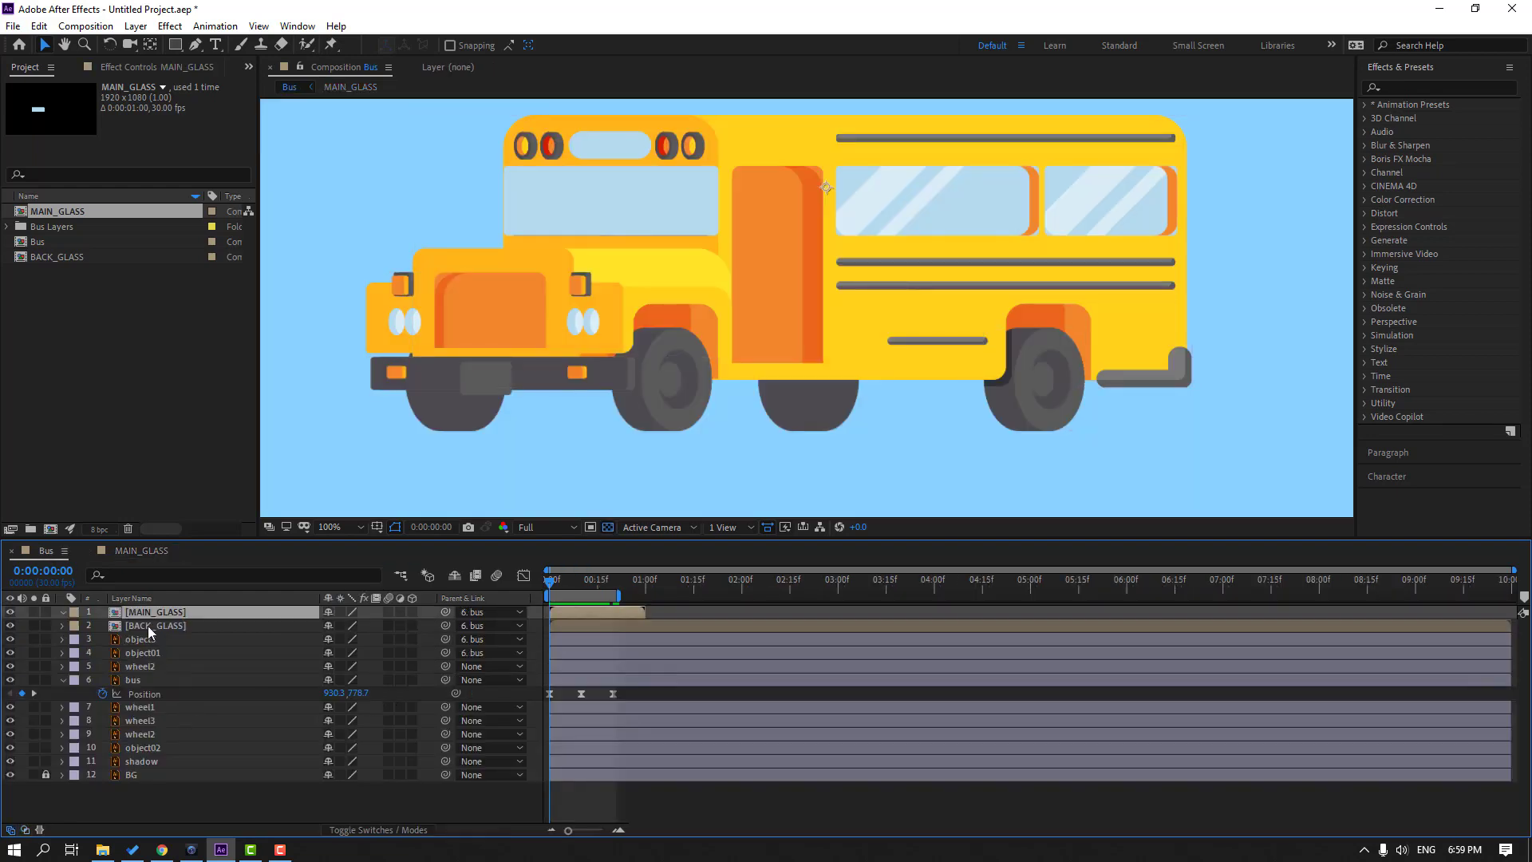
pyautogui.hotkey('ctrl', 'd')
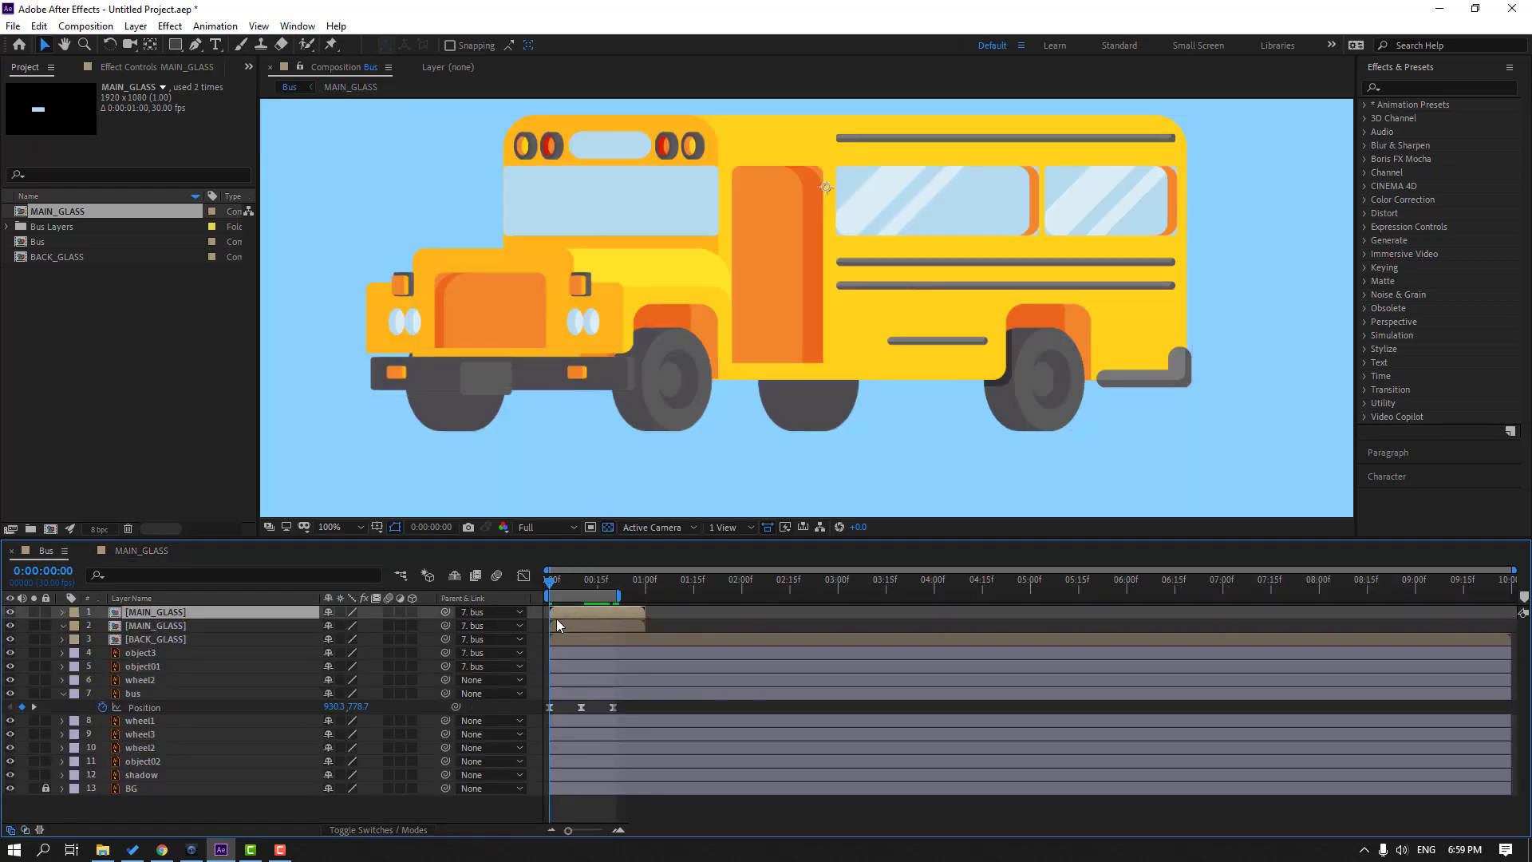
pyautogui.moveTo(565, 612); pyautogui.dragTo(660, 612)
pyautogui.hotkey('ctrl', 'd')
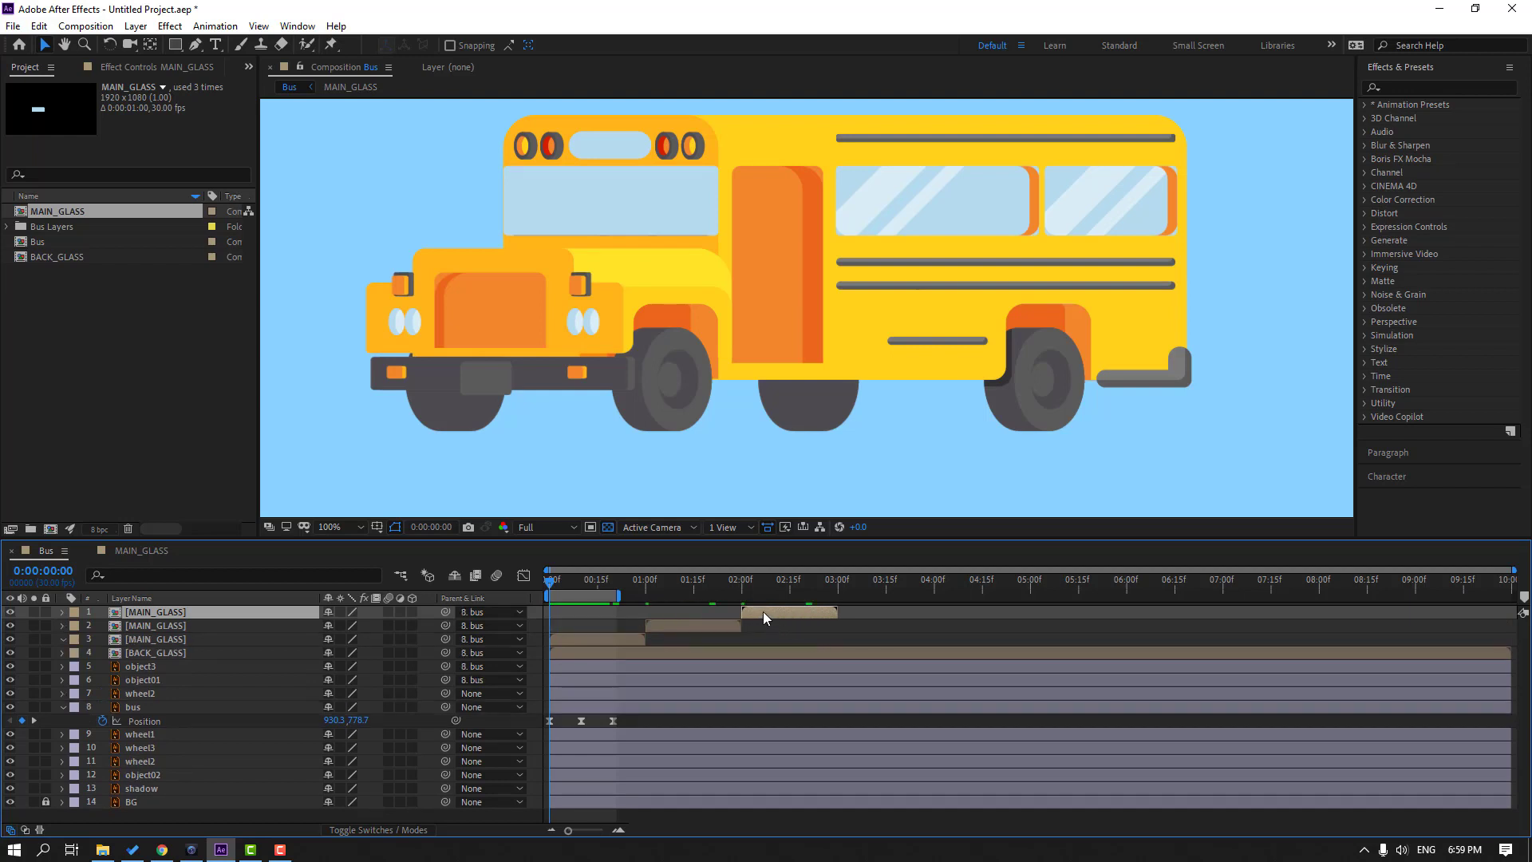
pyautogui.hotkey('ctrl', 'd')
pyautogui.moveTo(761, 611); pyautogui.dragTo(1152, 617)
pyautogui.hotkey('ctrl', 'd')
pyautogui.hotkey('ctrl', 'd')
pyautogui.hotkey('ctrl', 'd')
# - Extend the Bus work area end to 7 seconds and trim the composition to it
pyautogui.moveTo(621, 596); pyautogui.dragTo(1225, 598)
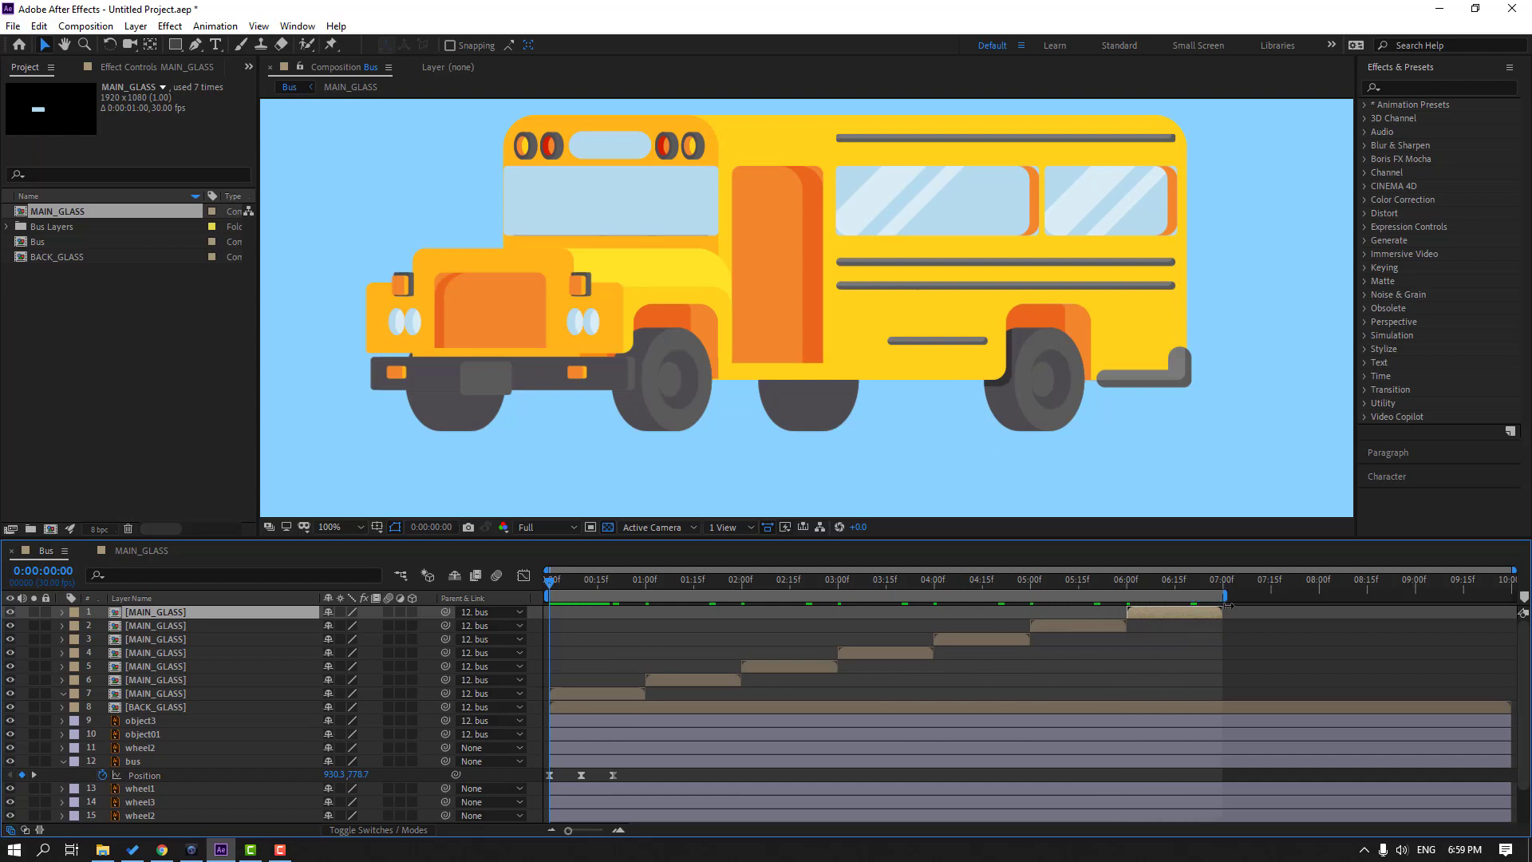
pyautogui.rightClick(1146, 595)
pyautogui.click(1165, 639)
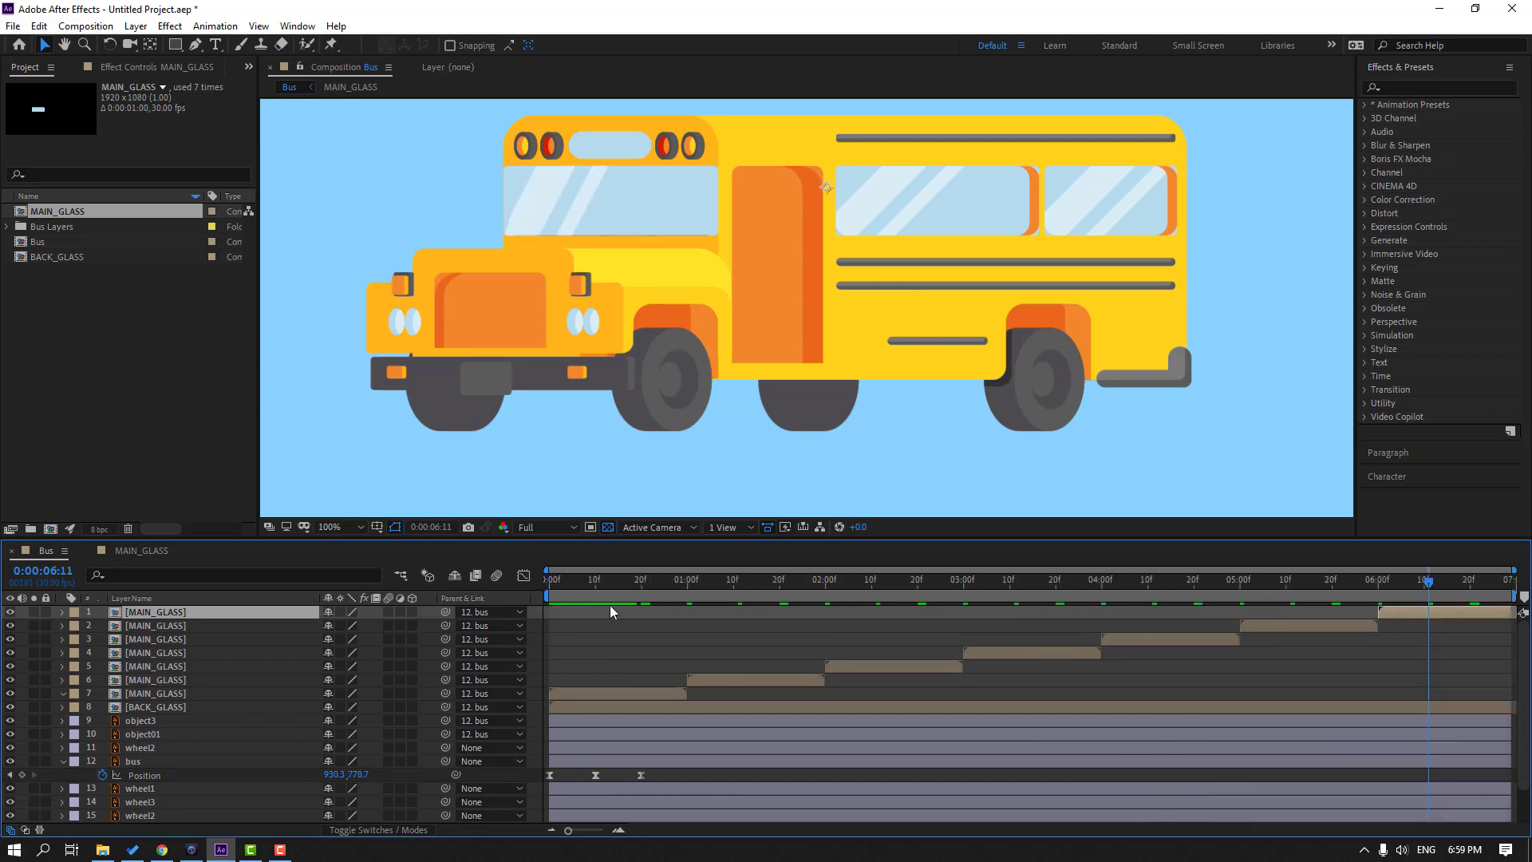
# - Pre-compose the seven staggered MAIN_GLASS layers in Bus as MAIN_GLASS and parent the new layer to bus
pyautogui.moveTo(595, 595); pyautogui.dragTo(319, 642)
pyautogui.click(183, 706)
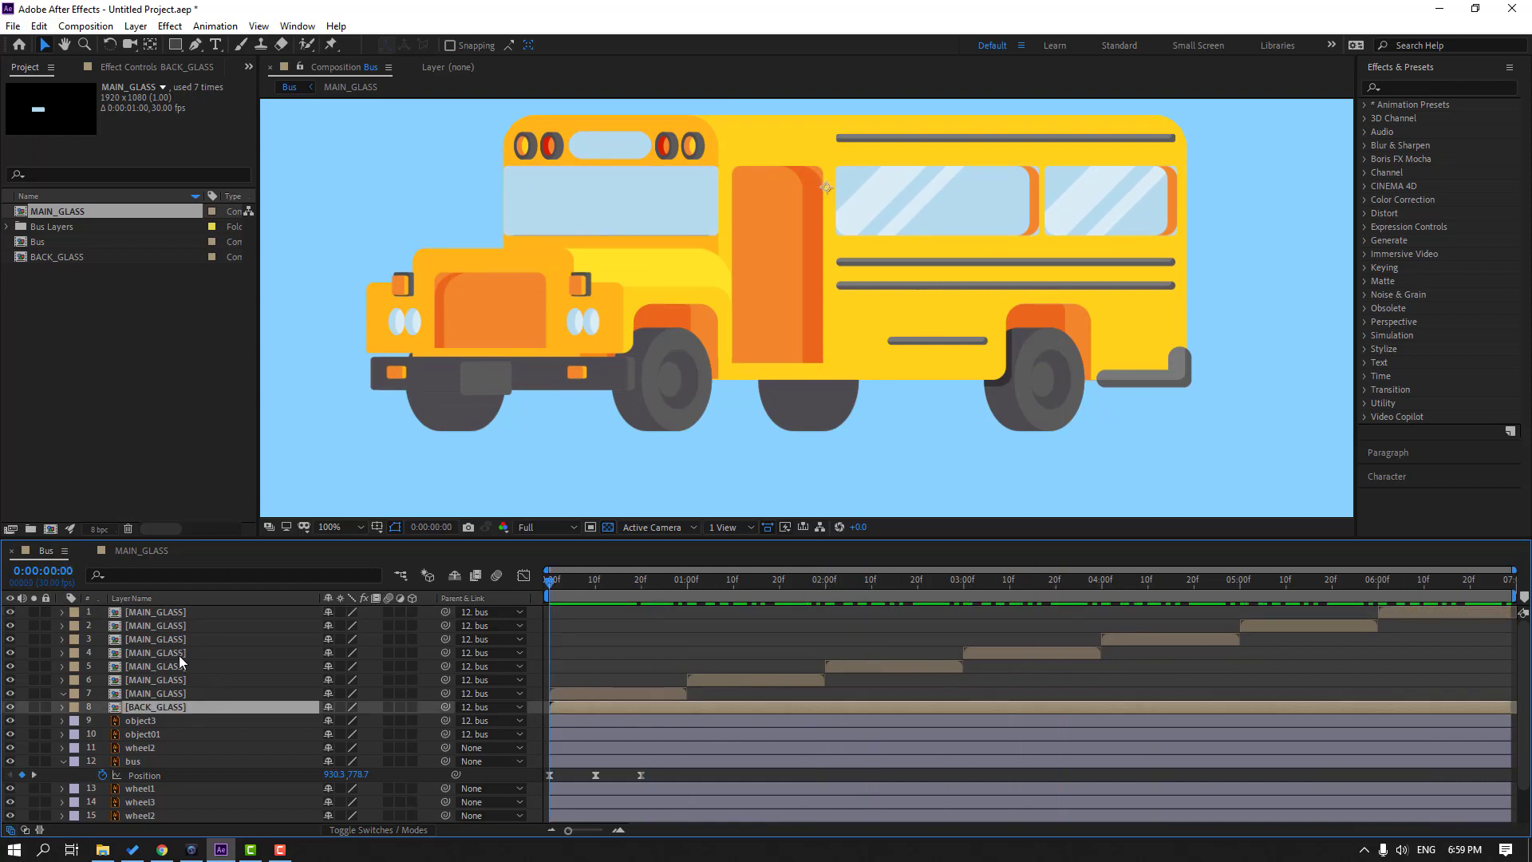
pyautogui.click(166, 694)
pyautogui.keyDown('shift'); pyautogui.click(169, 613); pyautogui.keyUp('shift')
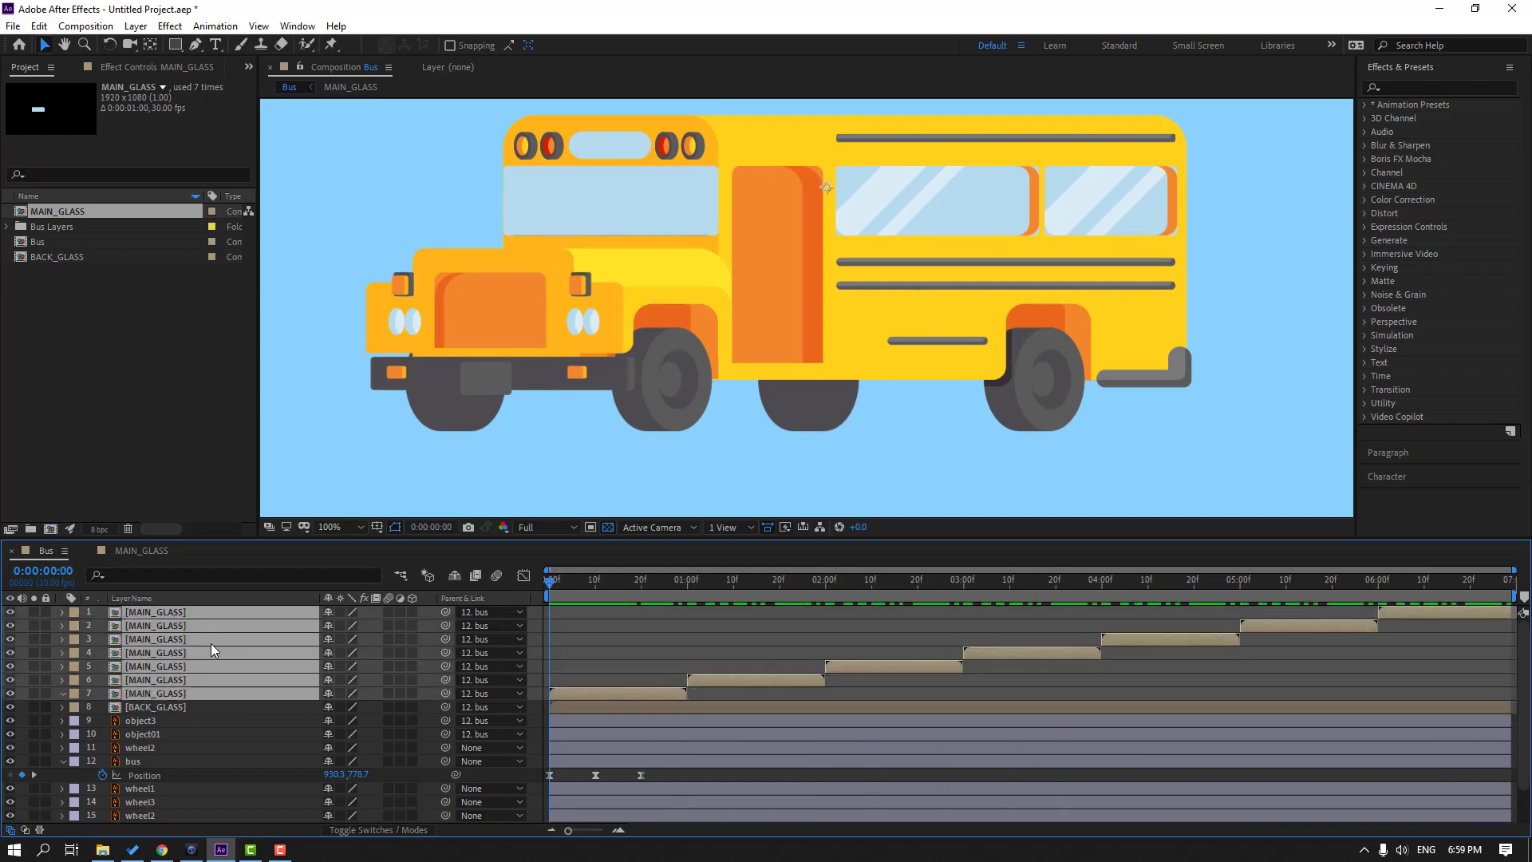
pyautogui.rightClick(142, 641)
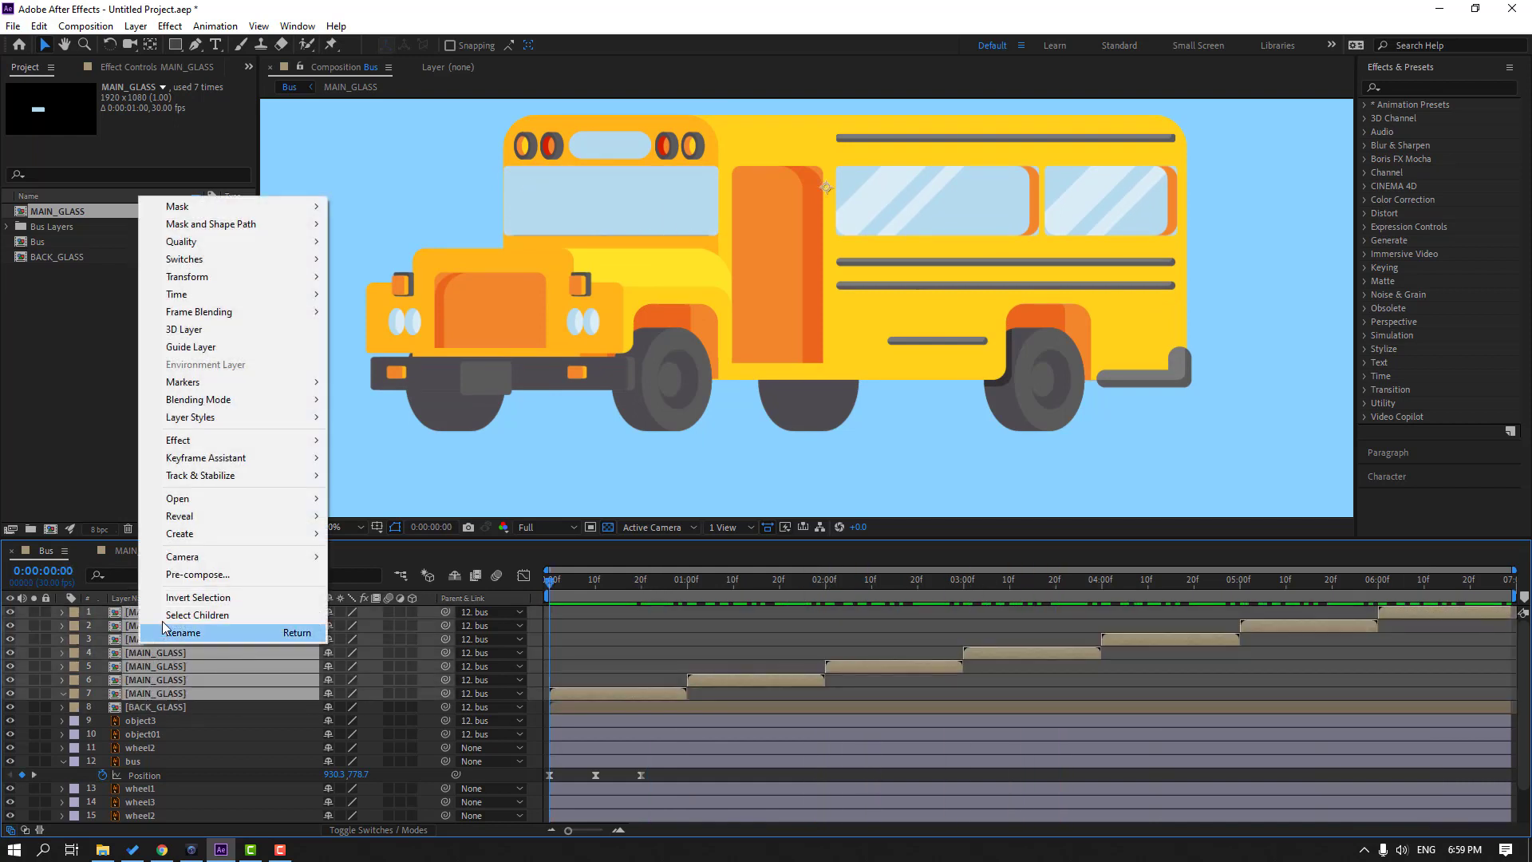
pyautogui.click(201, 576)
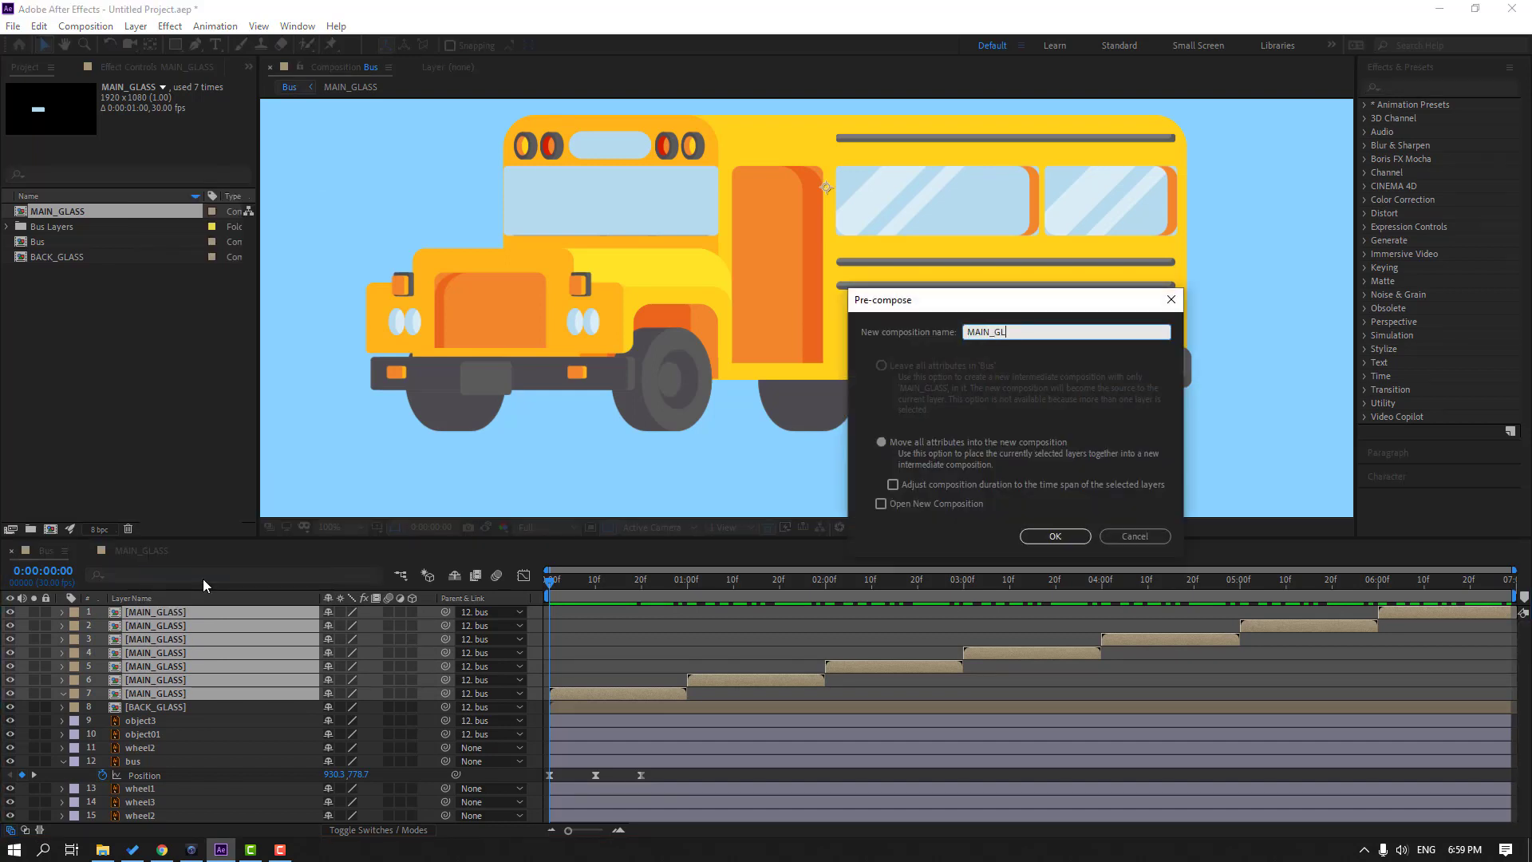
pyautogui.click(1067, 535)
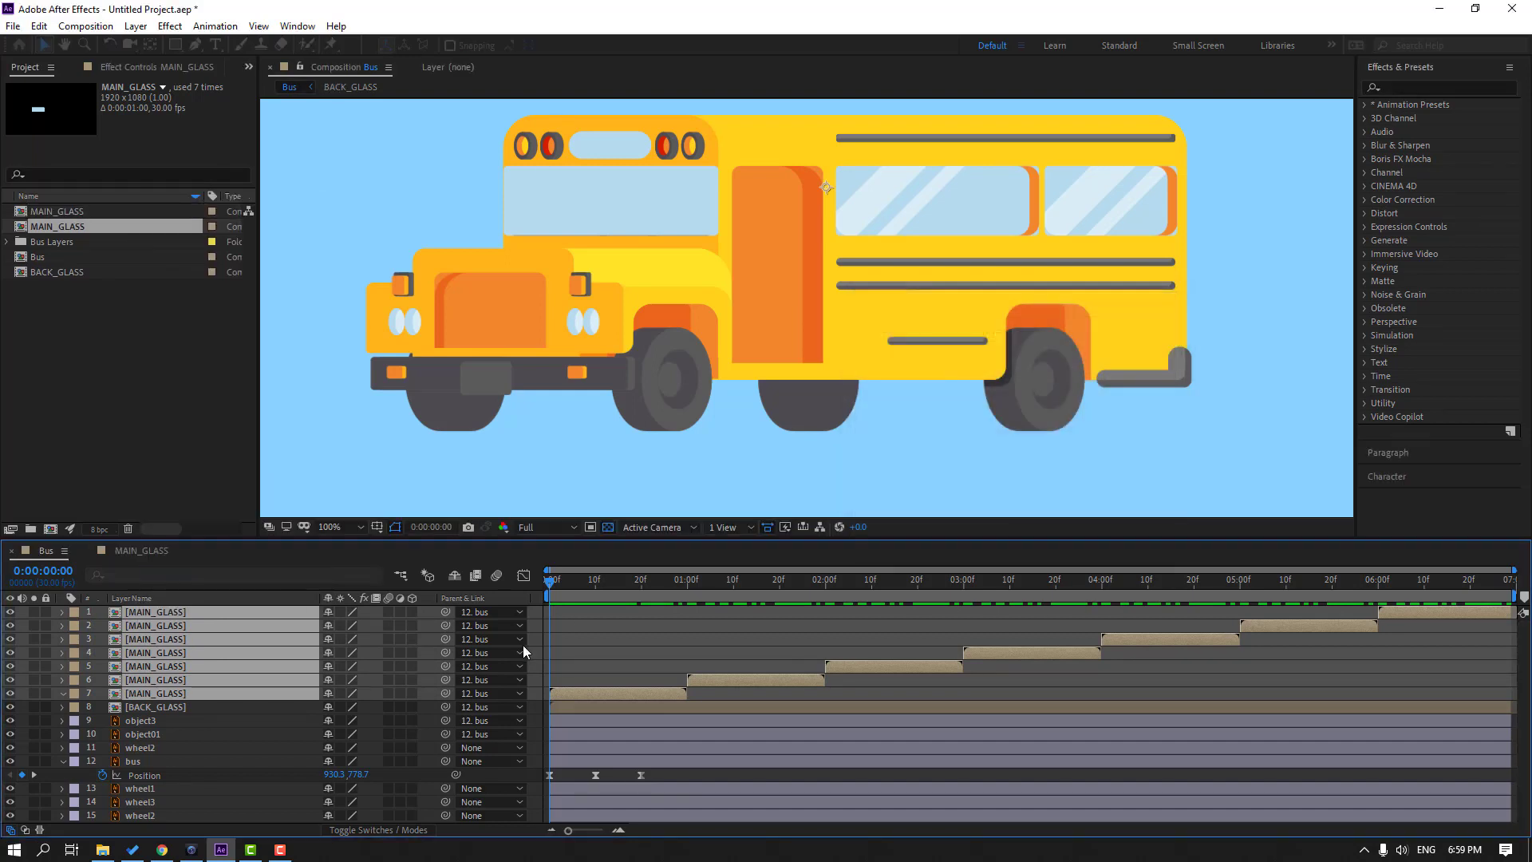
pyautogui.moveTo(442, 611); pyautogui.dragTo(146, 679)
# - Lower the glass_main layer's opacity to about 55% inside the nested MAIN_GLASS composition and check the windshield in Bus
pyautogui.doubleClick(148, 616)
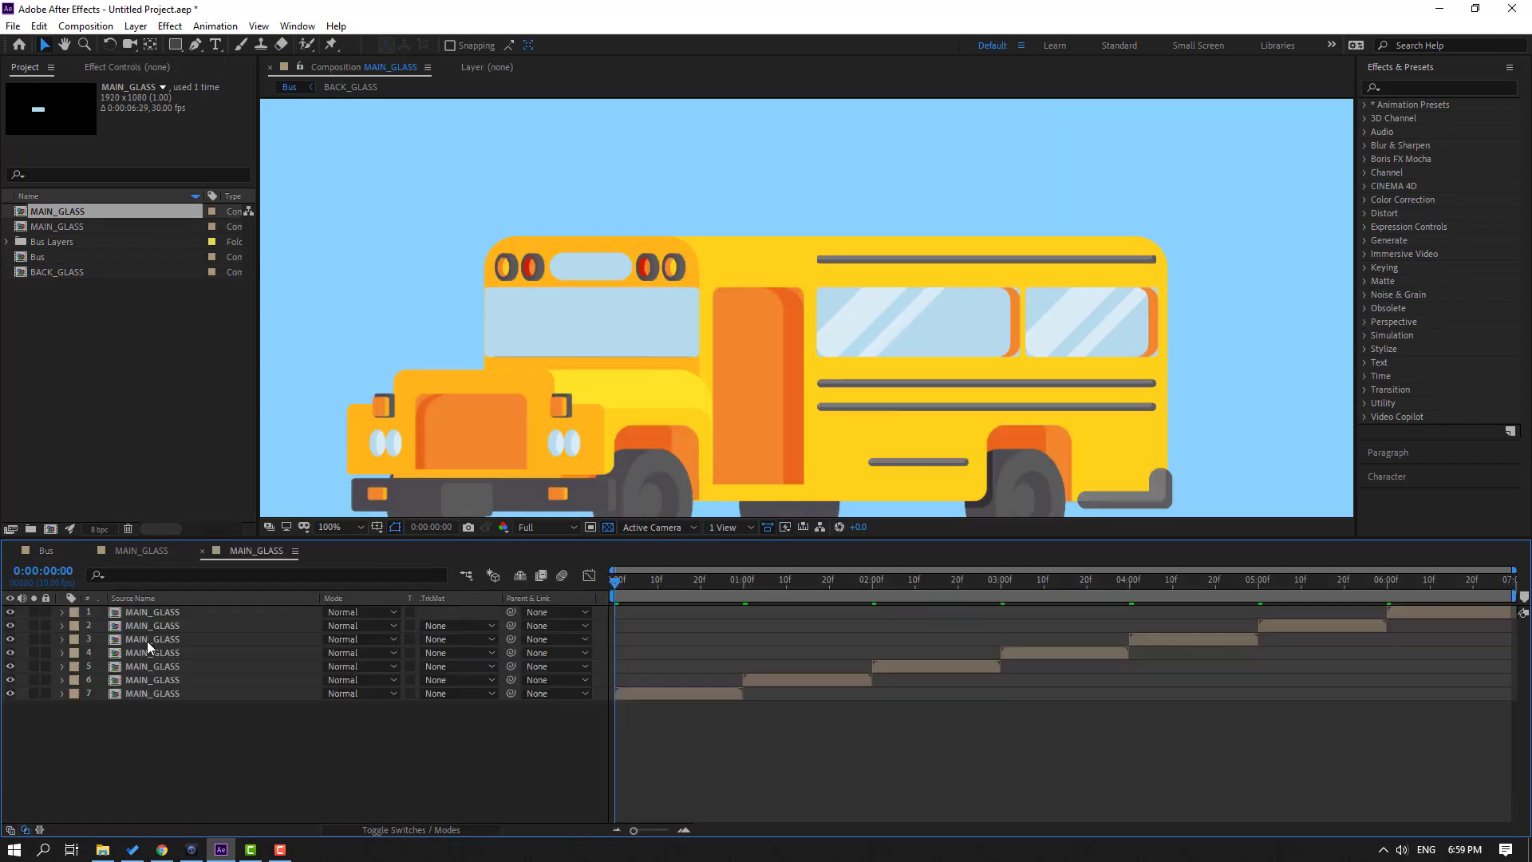
pyautogui.doubleClick(621, 692)
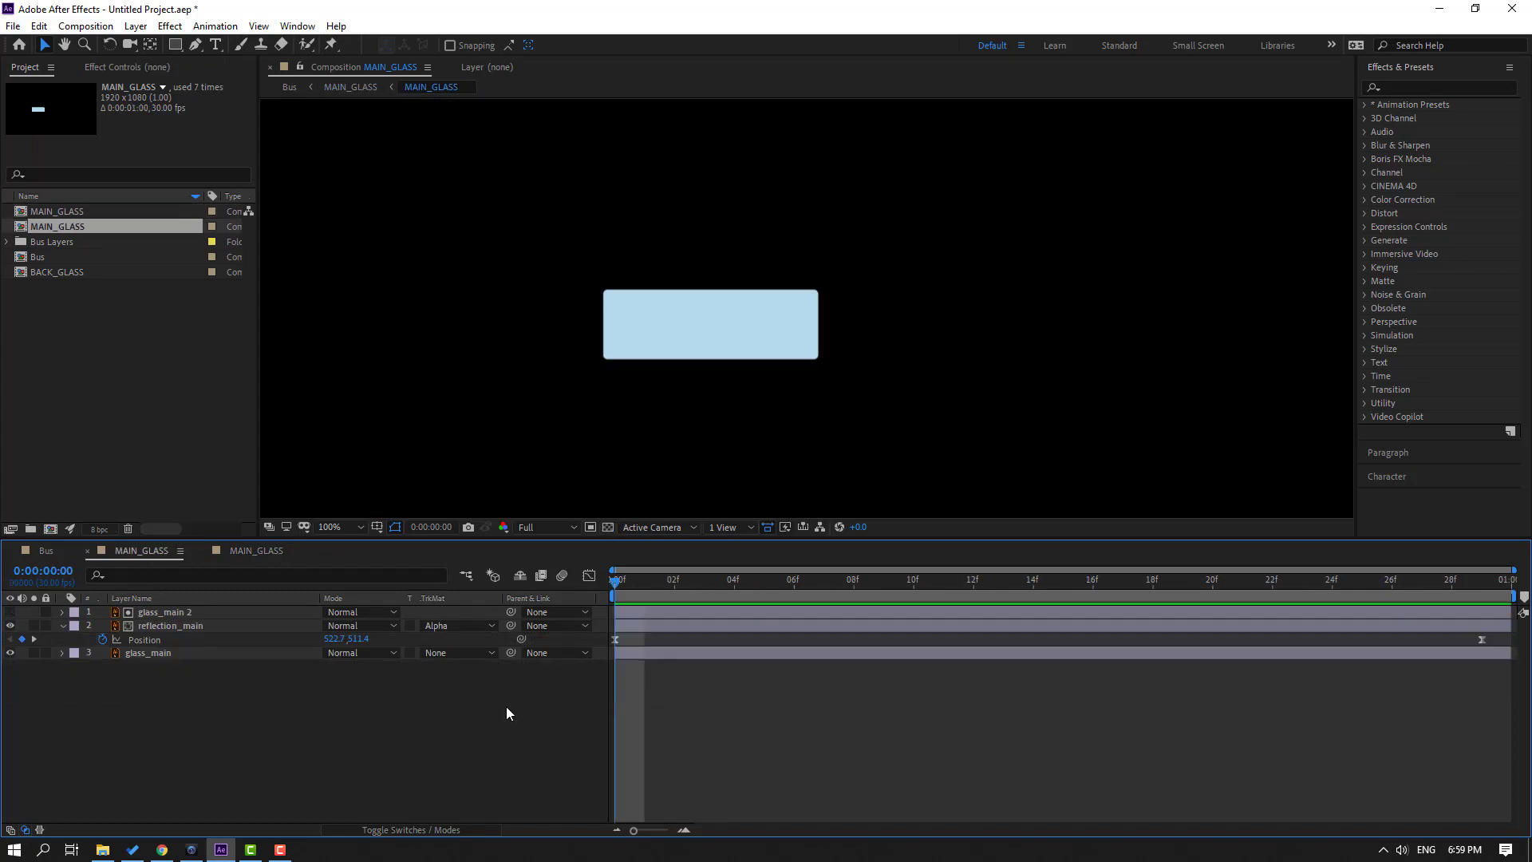
pyautogui.click(141, 654)
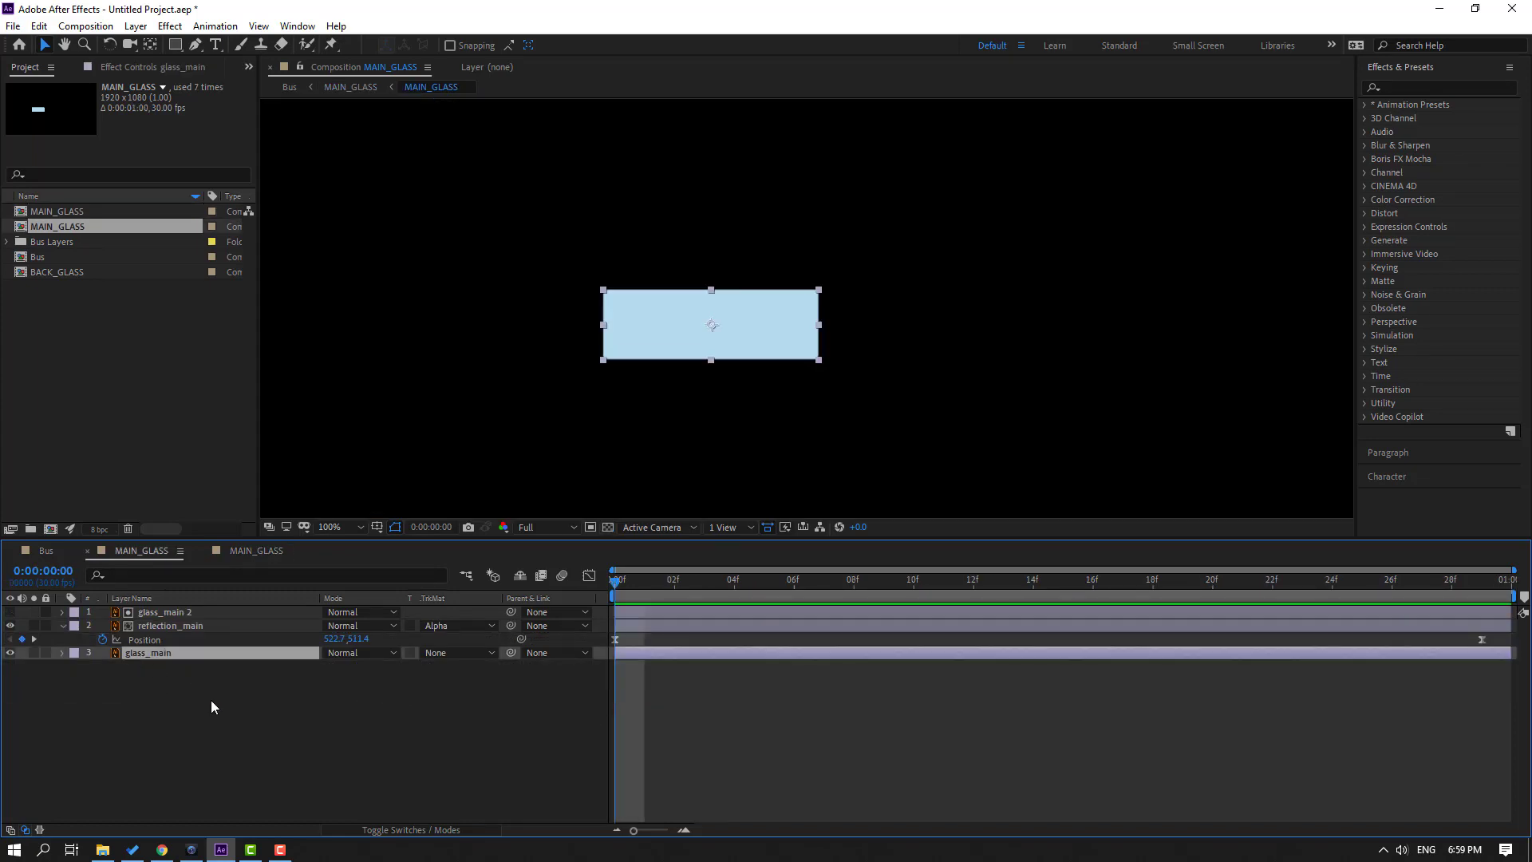
pyautogui.press('t')
pyautogui.moveTo(336, 674); pyautogui.dragTo(300, 674)
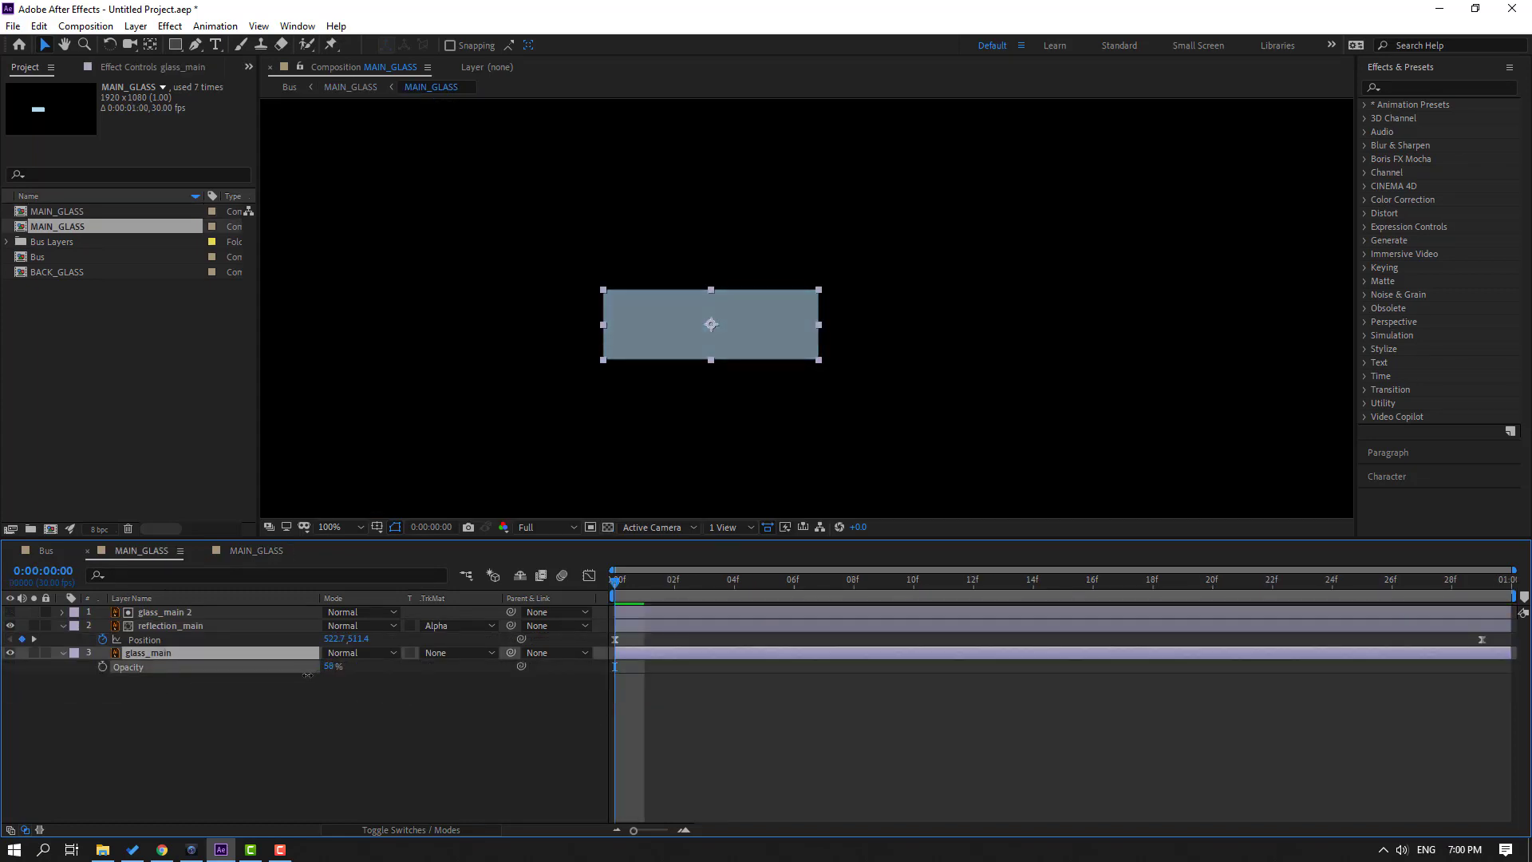
pyautogui.click(47, 551)
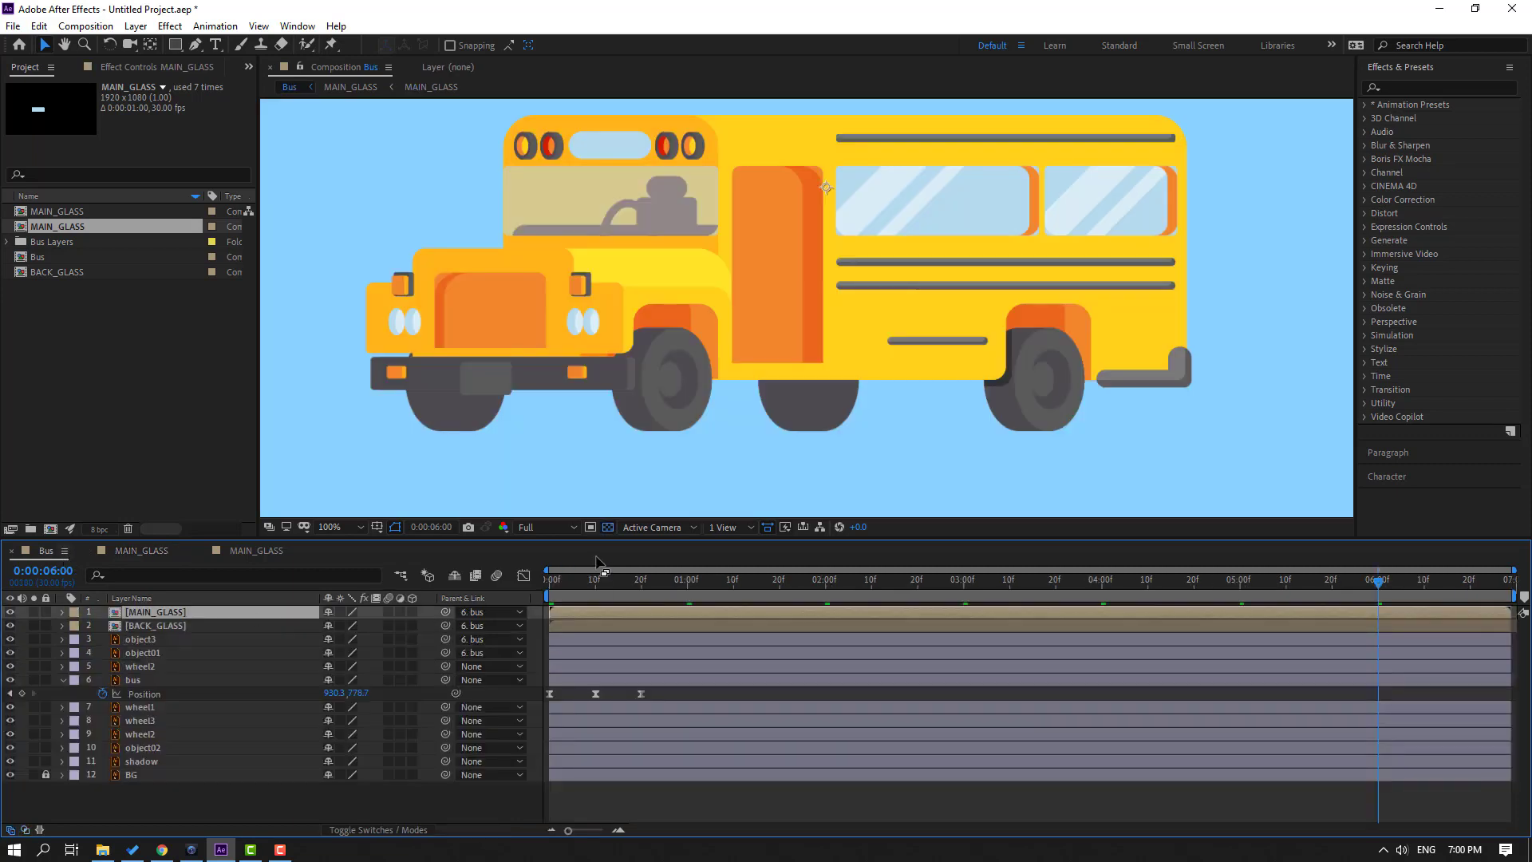
pyautogui.moveTo(558, 597); pyautogui.dragTo(627, 592)
# - Raise glass_main's opacity so the interior shows only faintly through the windshield, and preview the Bus composition
pyautogui.click(141, 551)
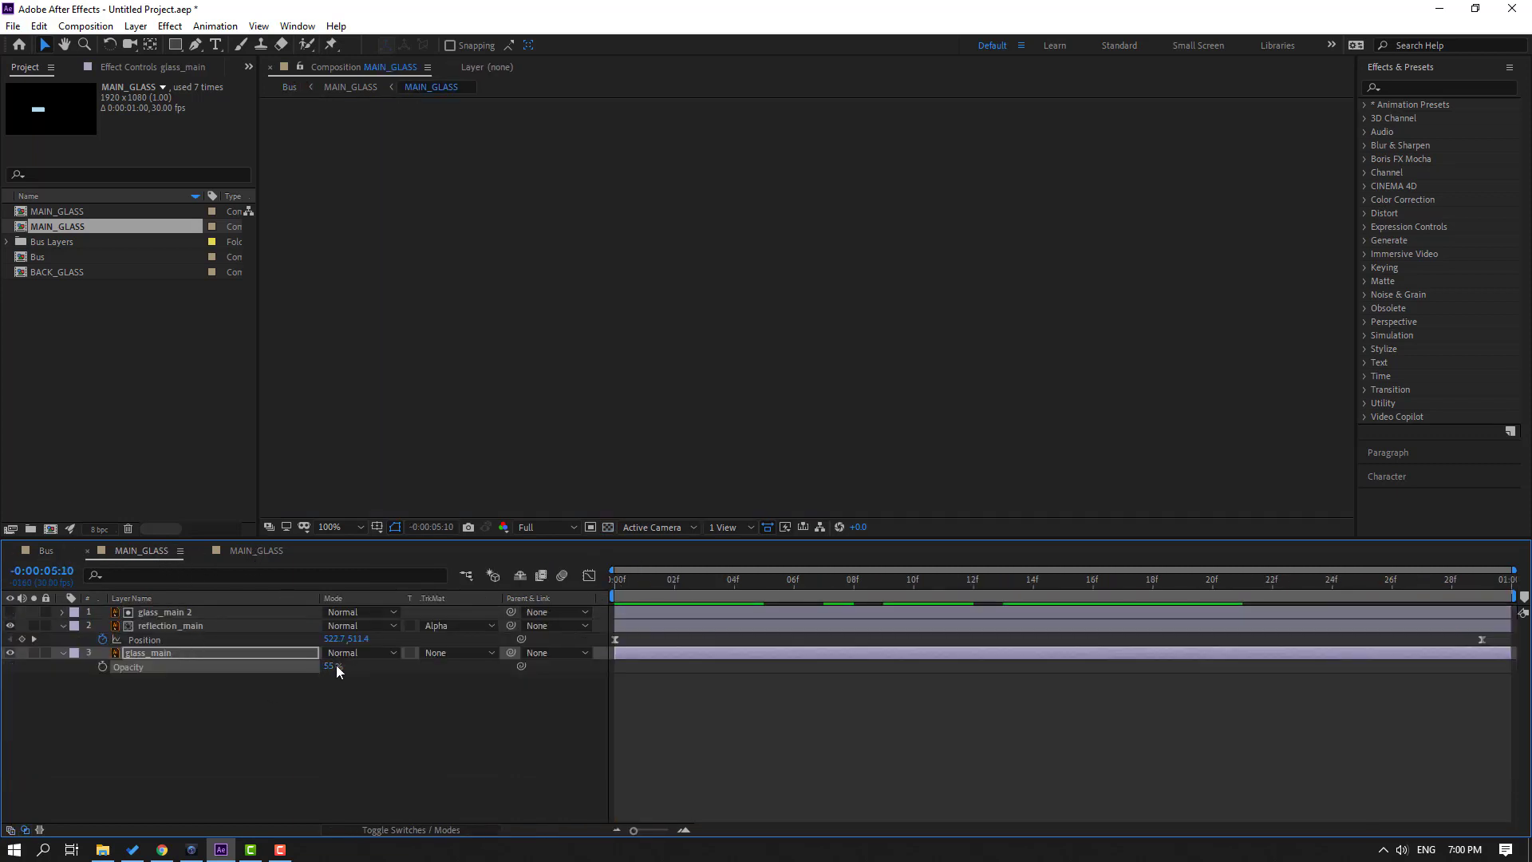
pyautogui.moveTo(651, 573); pyautogui.dragTo(603, 582)
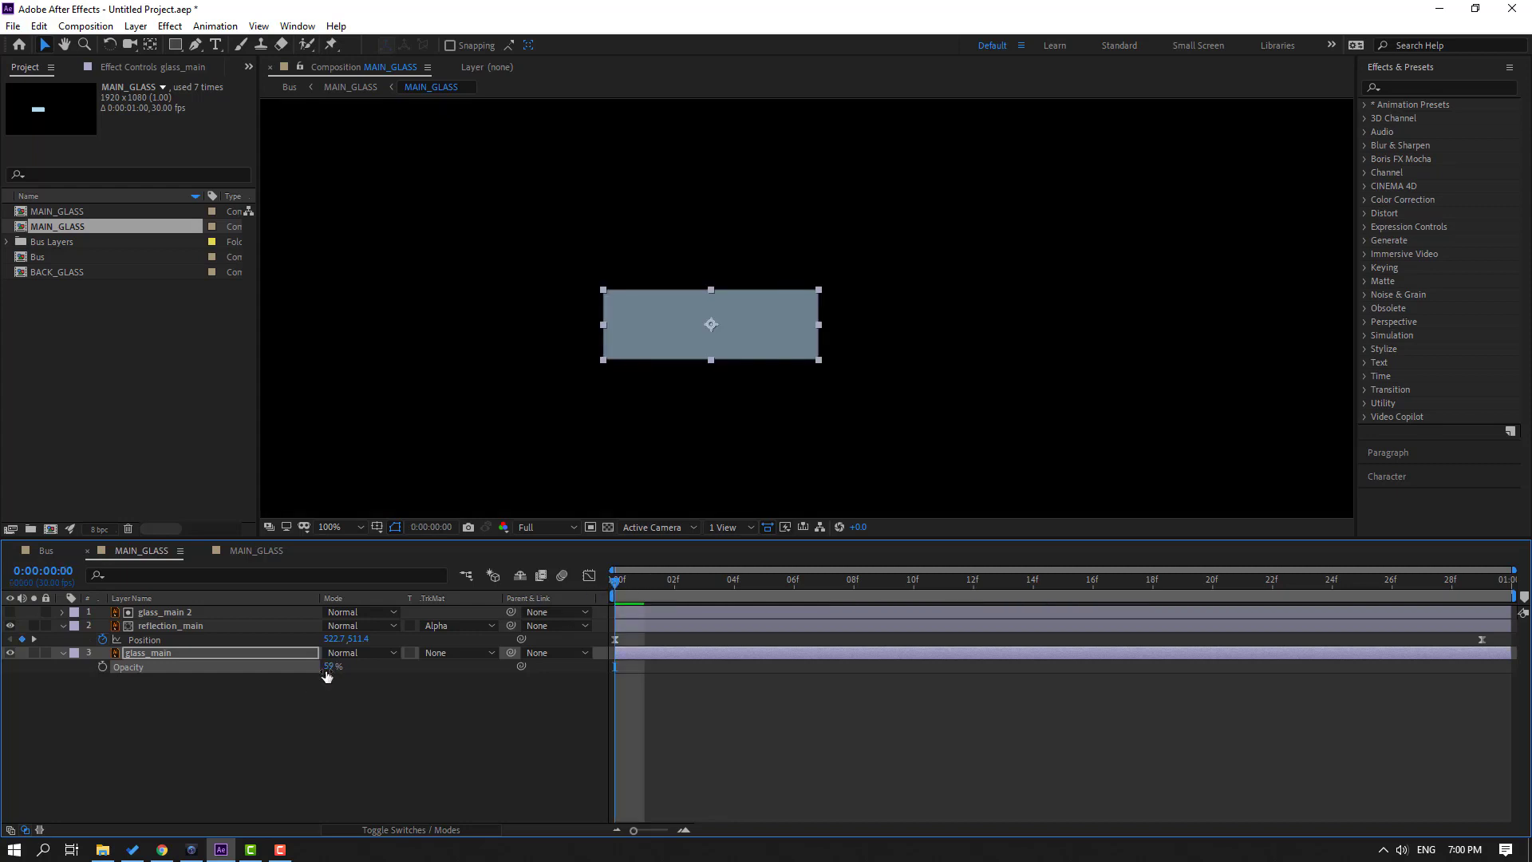
pyautogui.moveTo(327, 667)
pyautogui.mouseDown()
pyautogui.moveTo(359, 667)
pyautogui.moveTo(344, 666)
pyautogui.mouseUp()
pyautogui.click(46, 551)
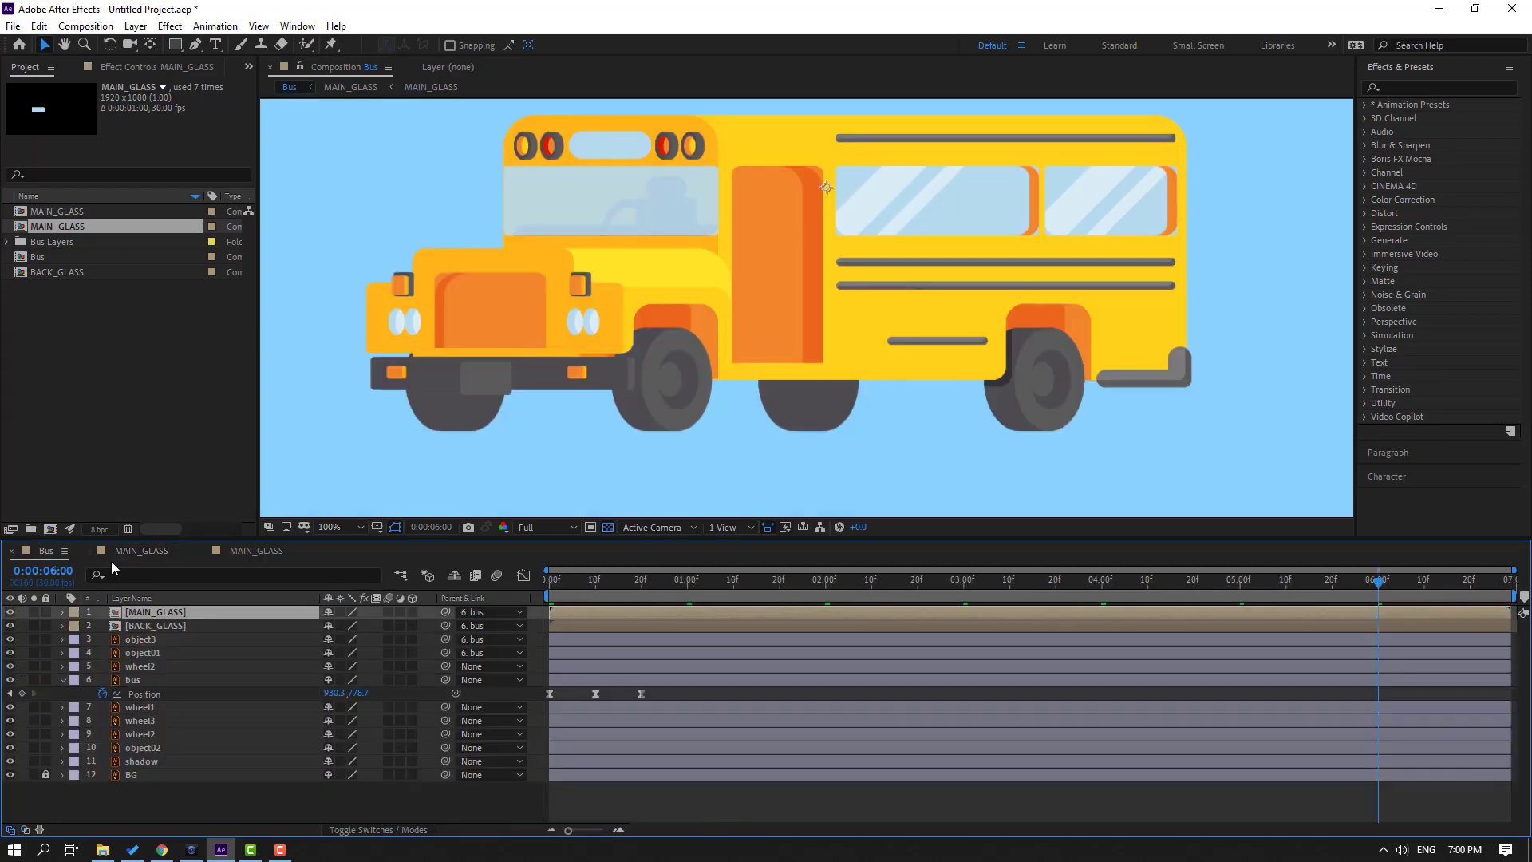
pyautogui.press('space')
pyautogui.press(',')
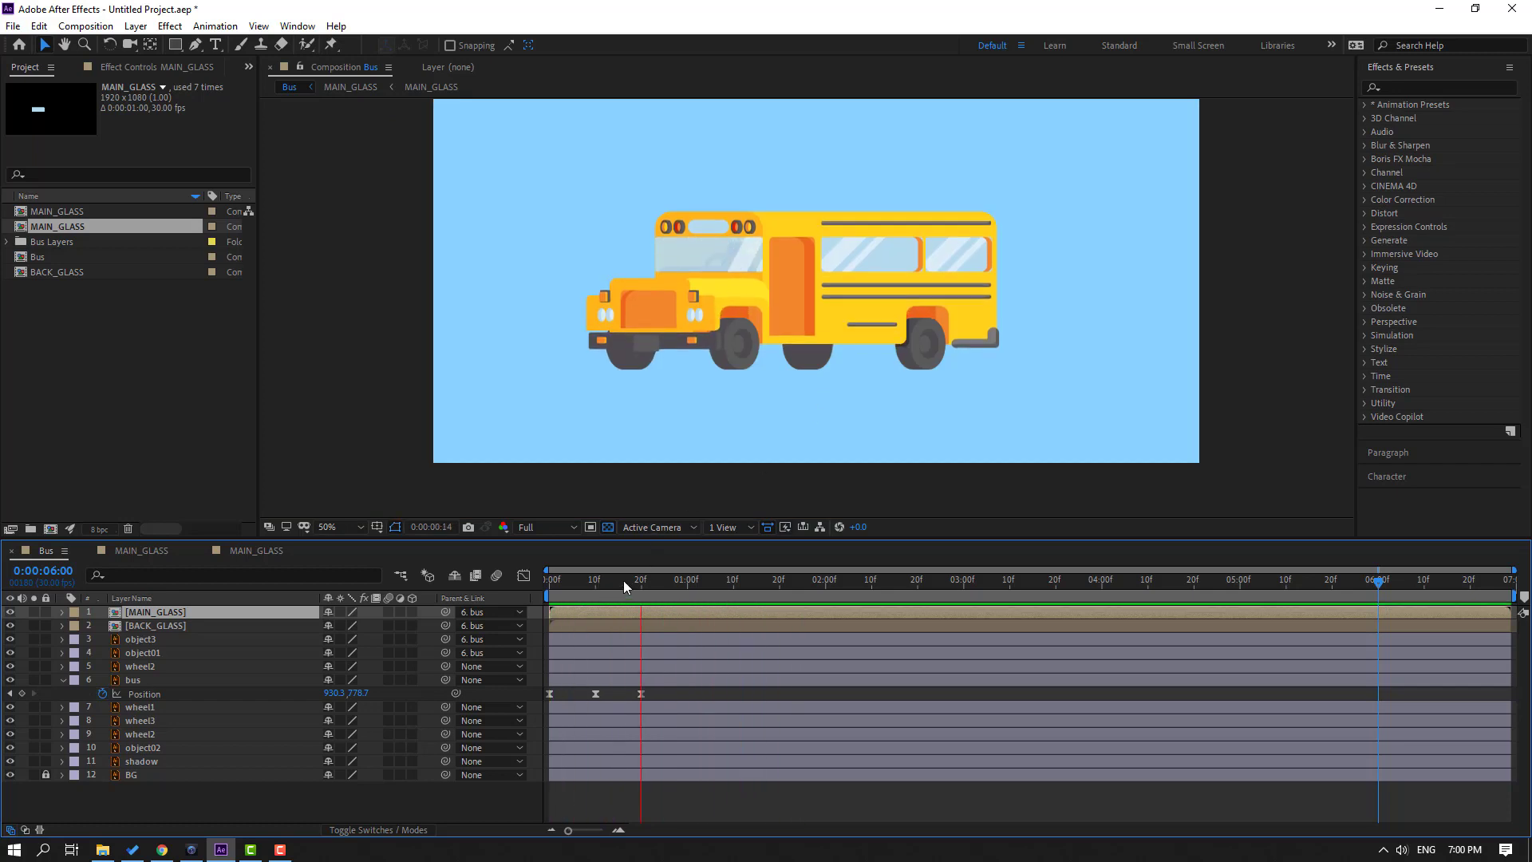
pyautogui.click(550, 580)
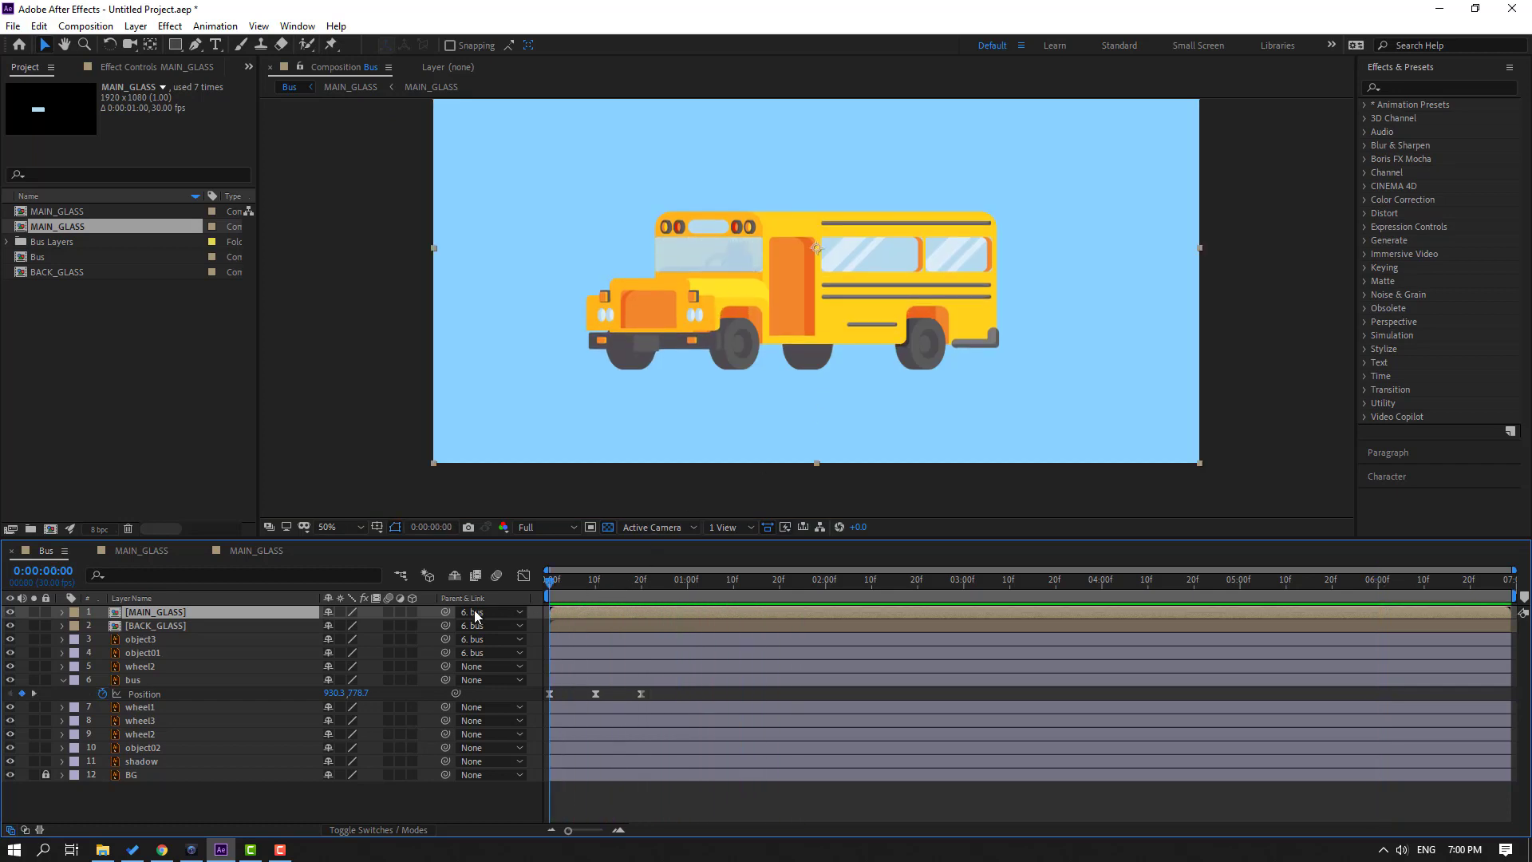
# - Add the expression loopOutDuration(type = "cycle", duration = 0) to the bus layer's Position and preview the looping bounce
pyautogui.click(138, 814)
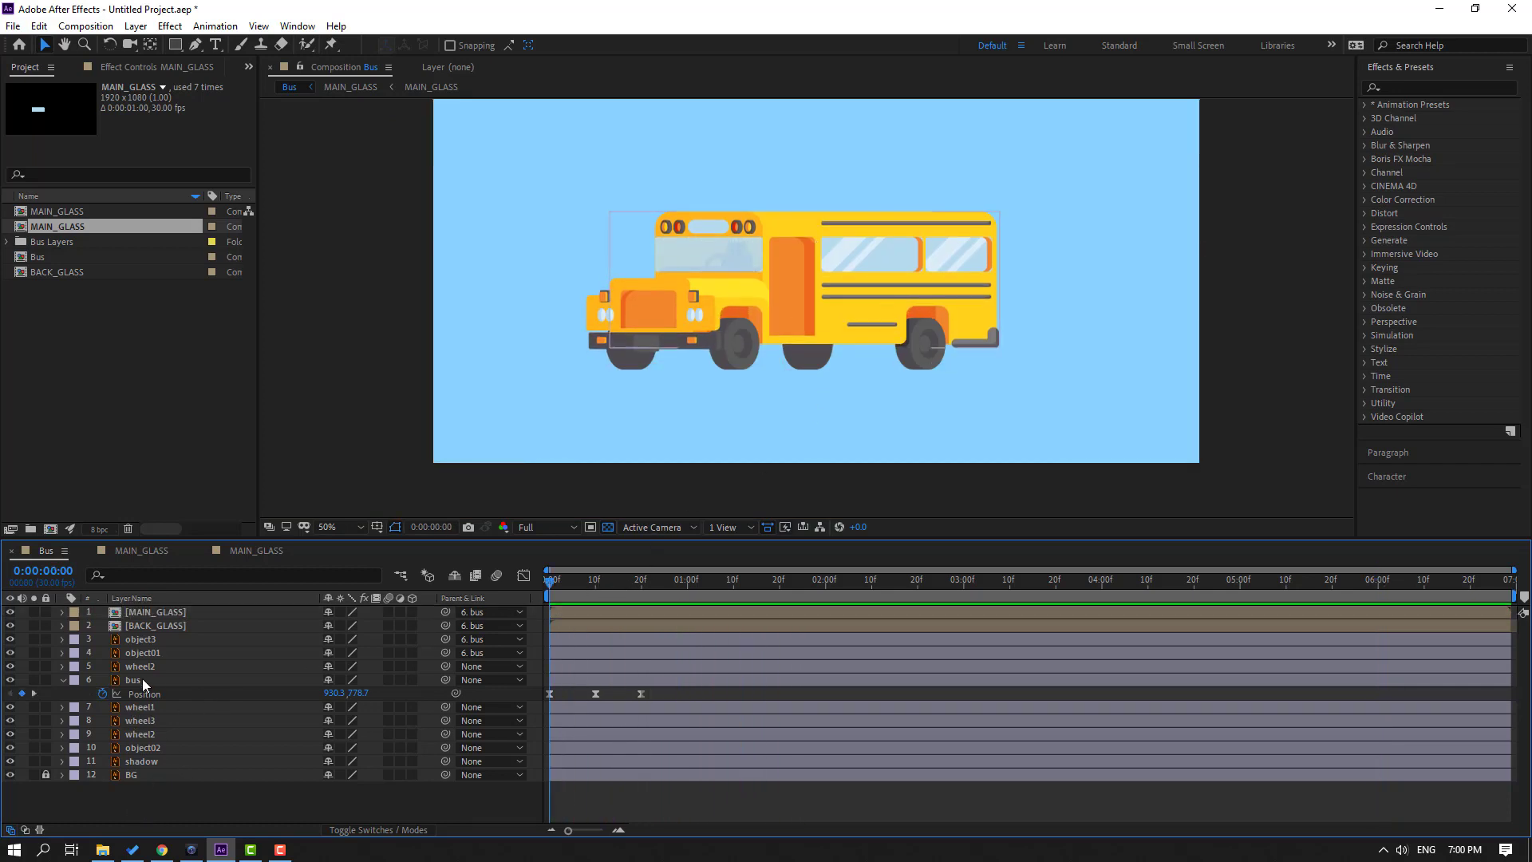
pyautogui.keyDown('alt'); pyautogui.click(102, 693); pyautogui.keyUp('alt')
pyautogui.click(382, 706)
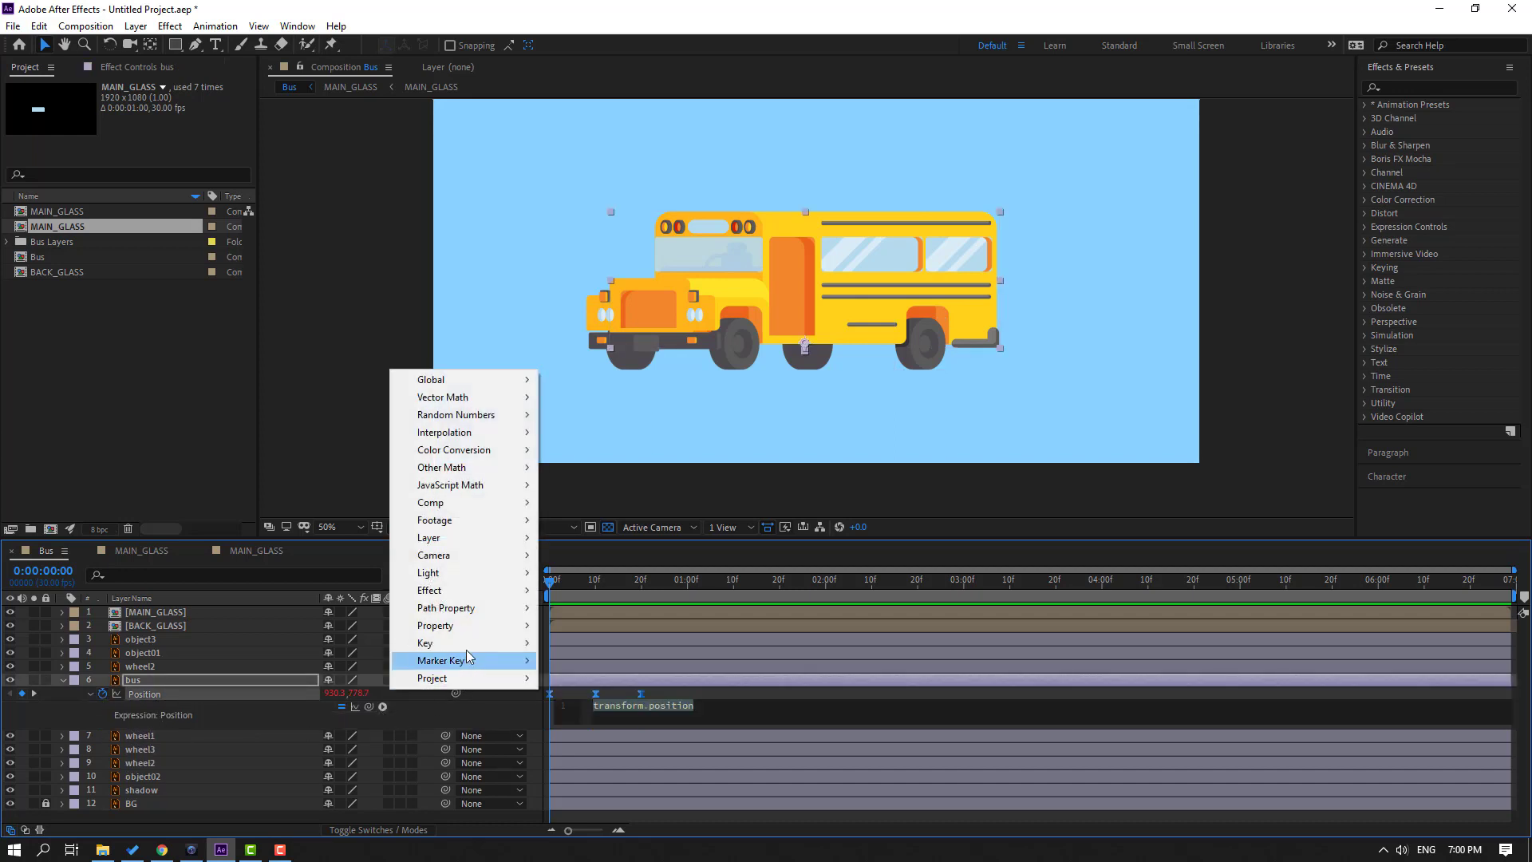
pyautogui.moveTo(481, 629)
pyautogui.click(667, 466)
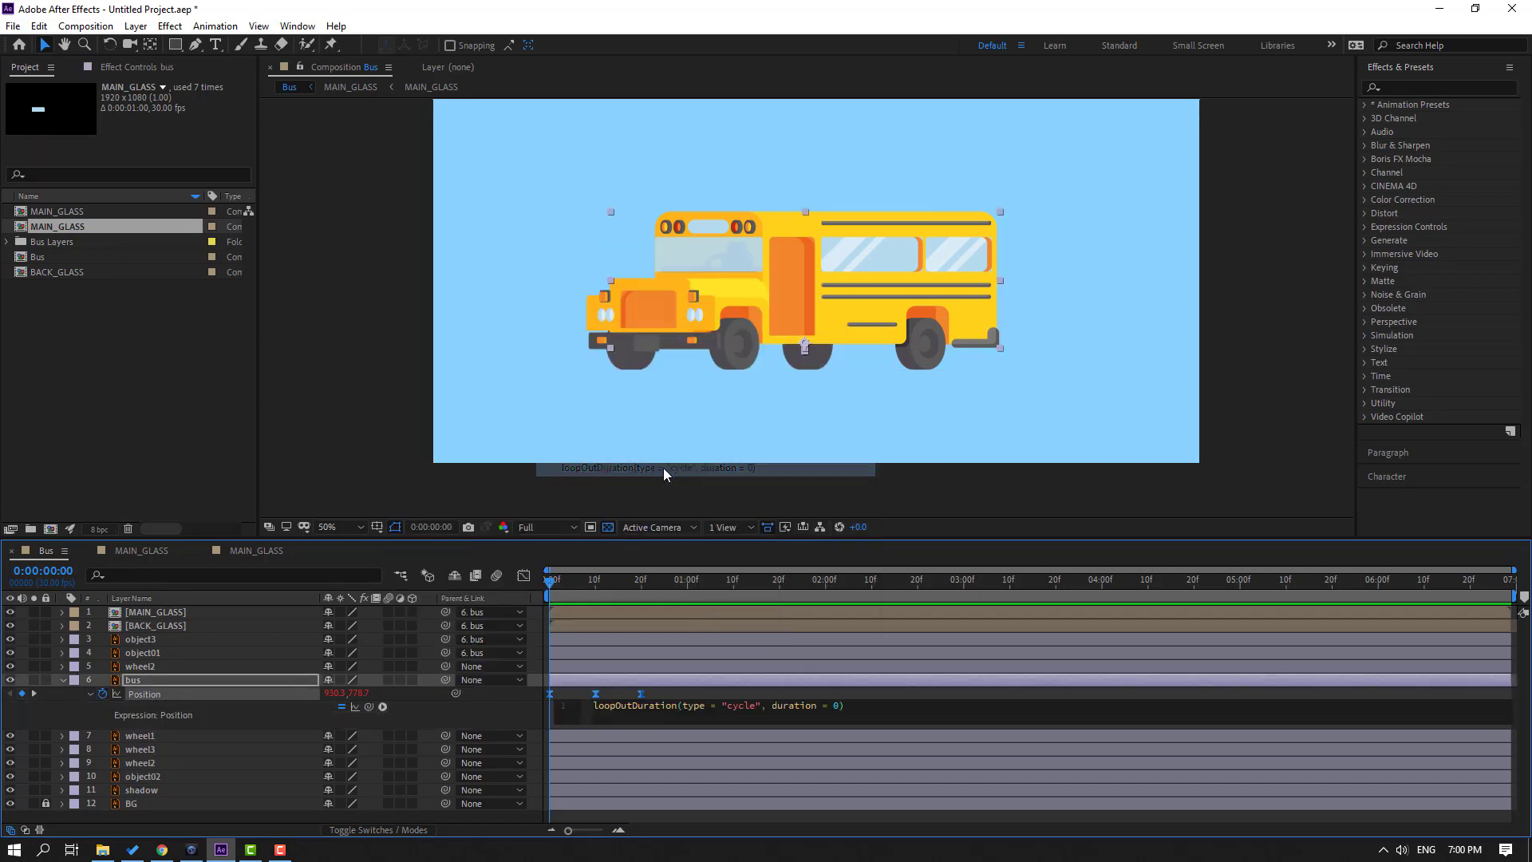
pyautogui.click(1170, 695)
pyautogui.press('space')
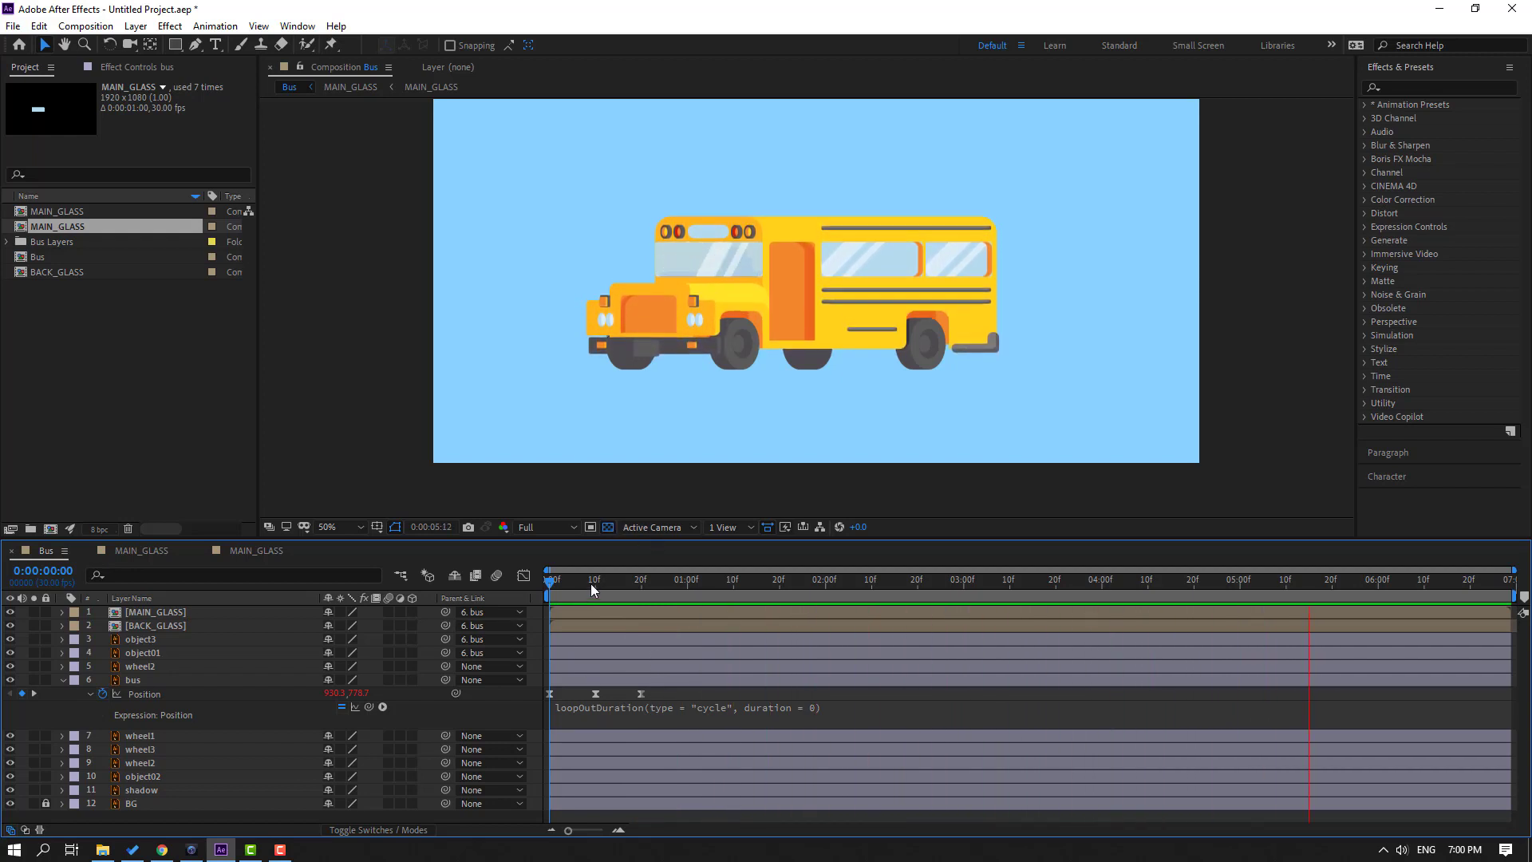
pyautogui.press('space')
# - Open the BACK_GLASS composition and hide its reflection_objects layer
pyautogui.doubleClick(141, 627)
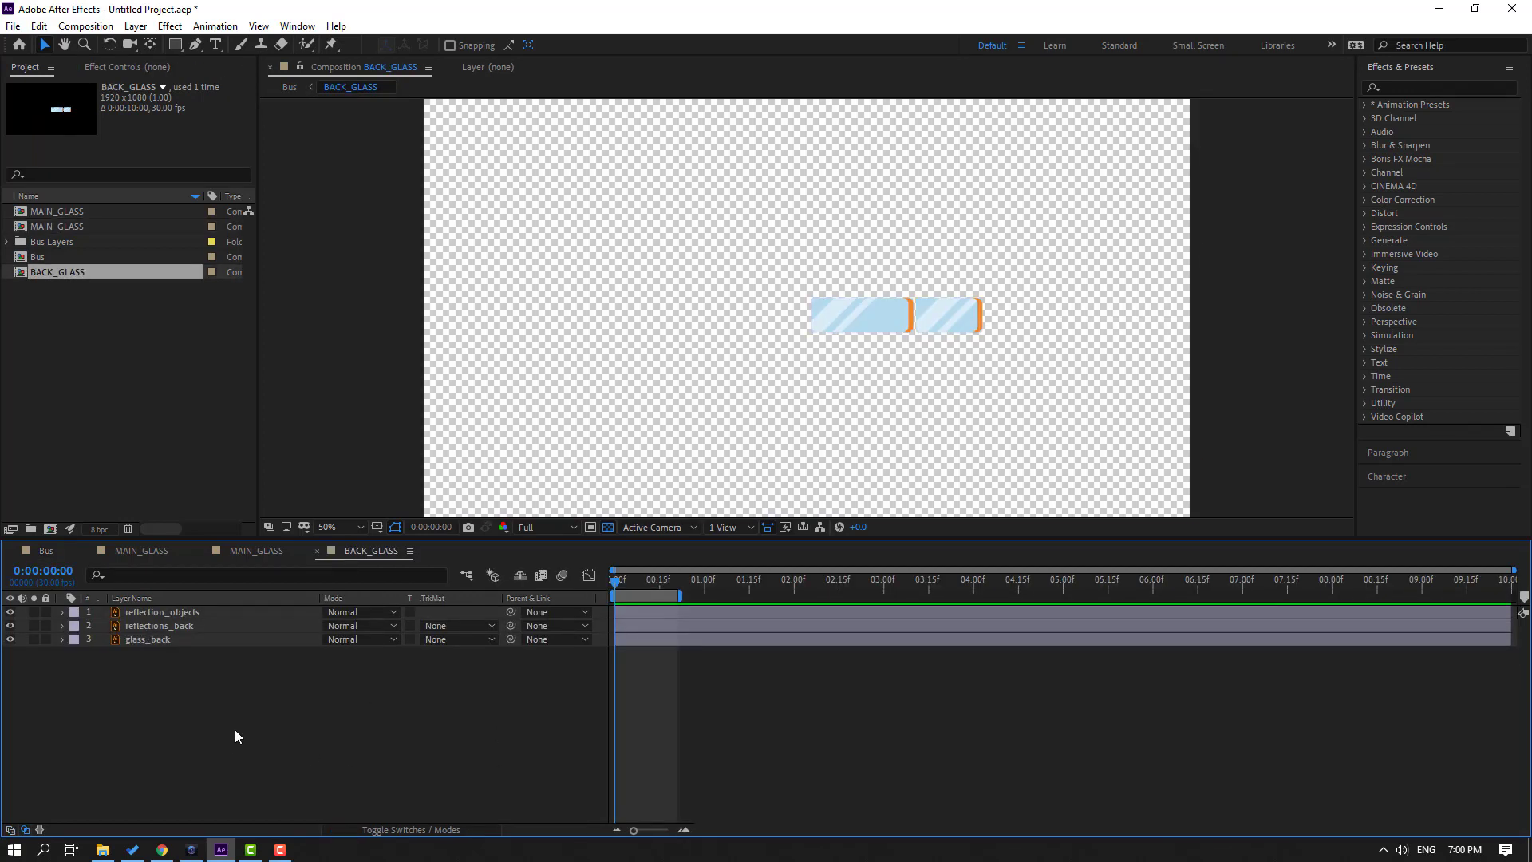
pyautogui.click(157, 624)
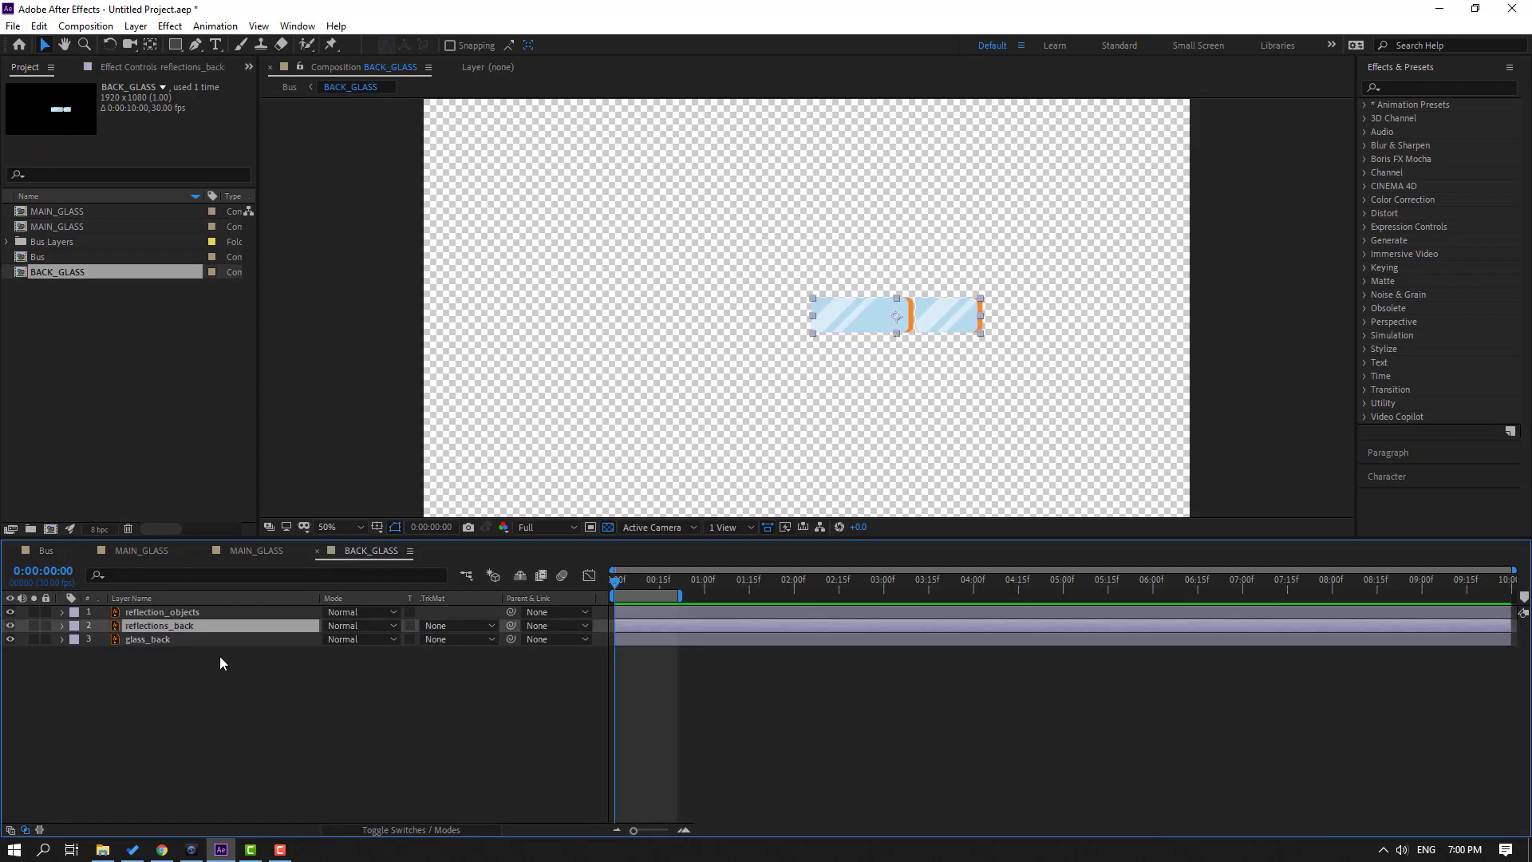
pyautogui.hotkey('ctrl', 'Up')
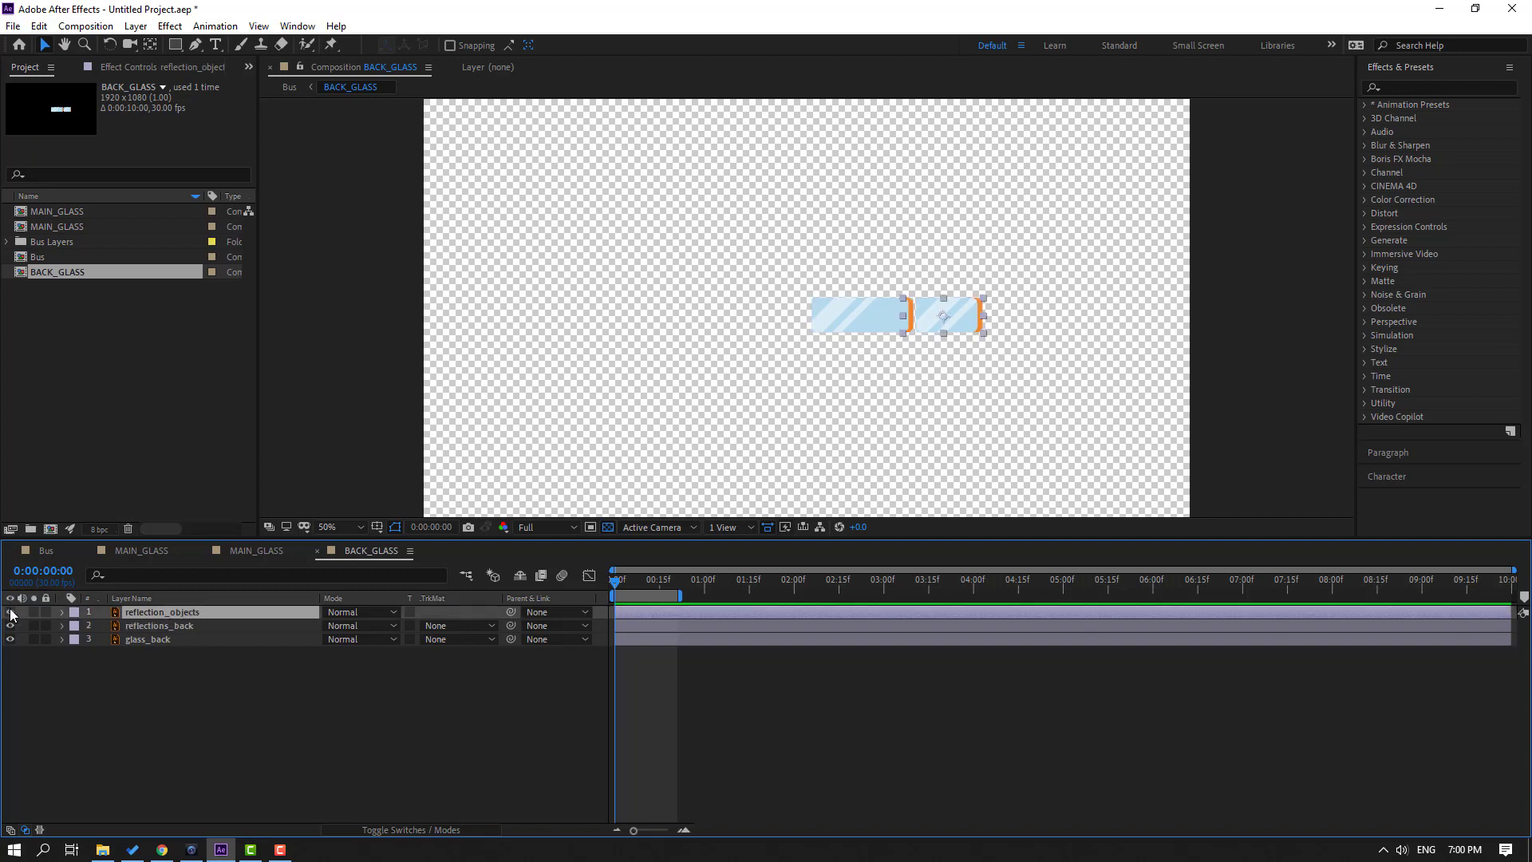
pyautogui.click(10, 612)
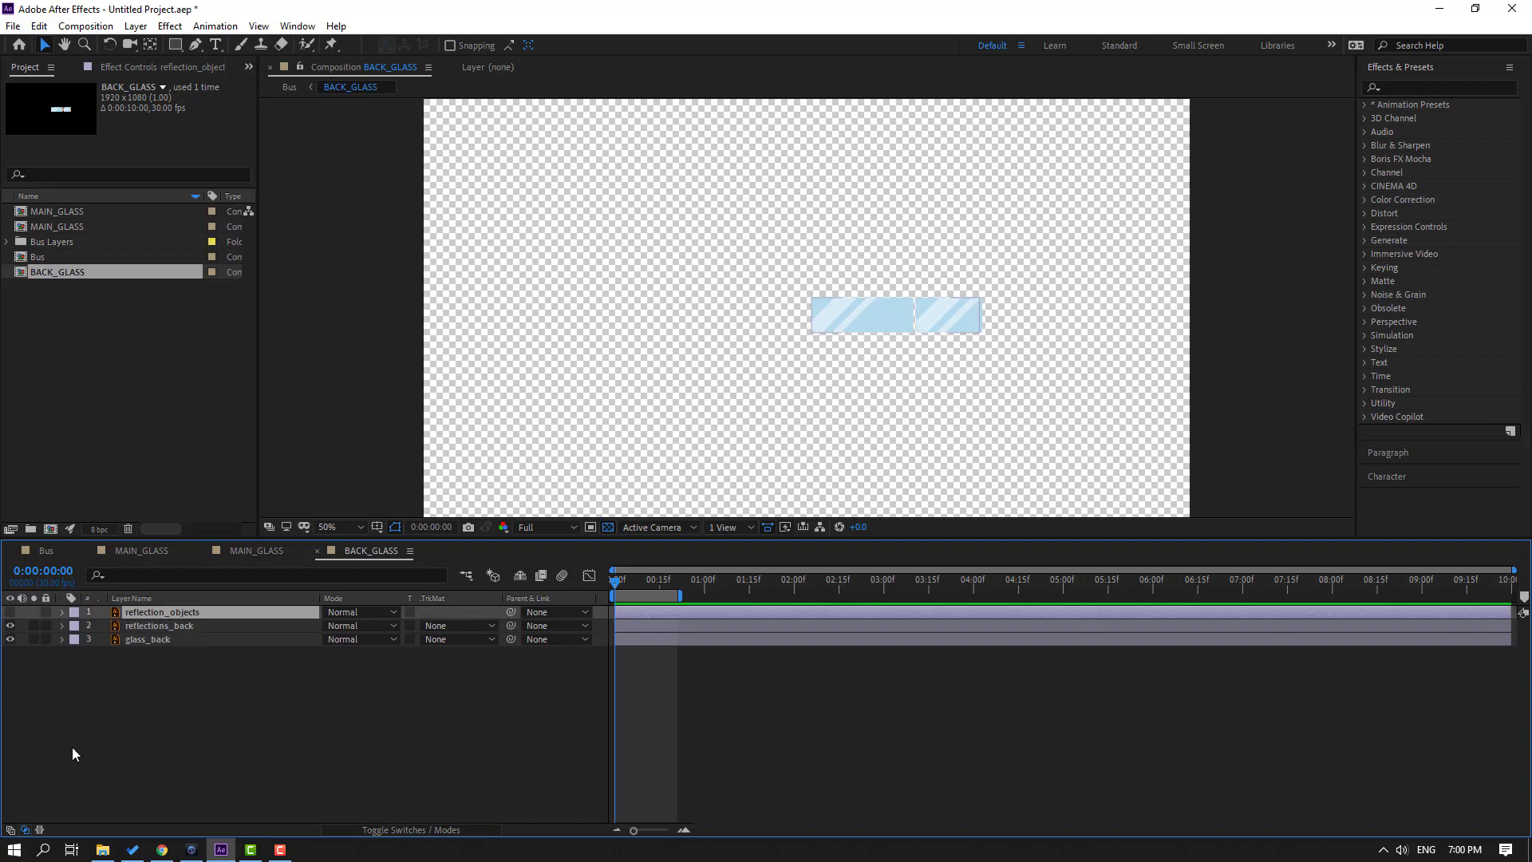
# - Stretch the reflections_back layer vertically to a scale of about 99 × 553% and rotate it to about 9°
pyautogui.click(147, 629)
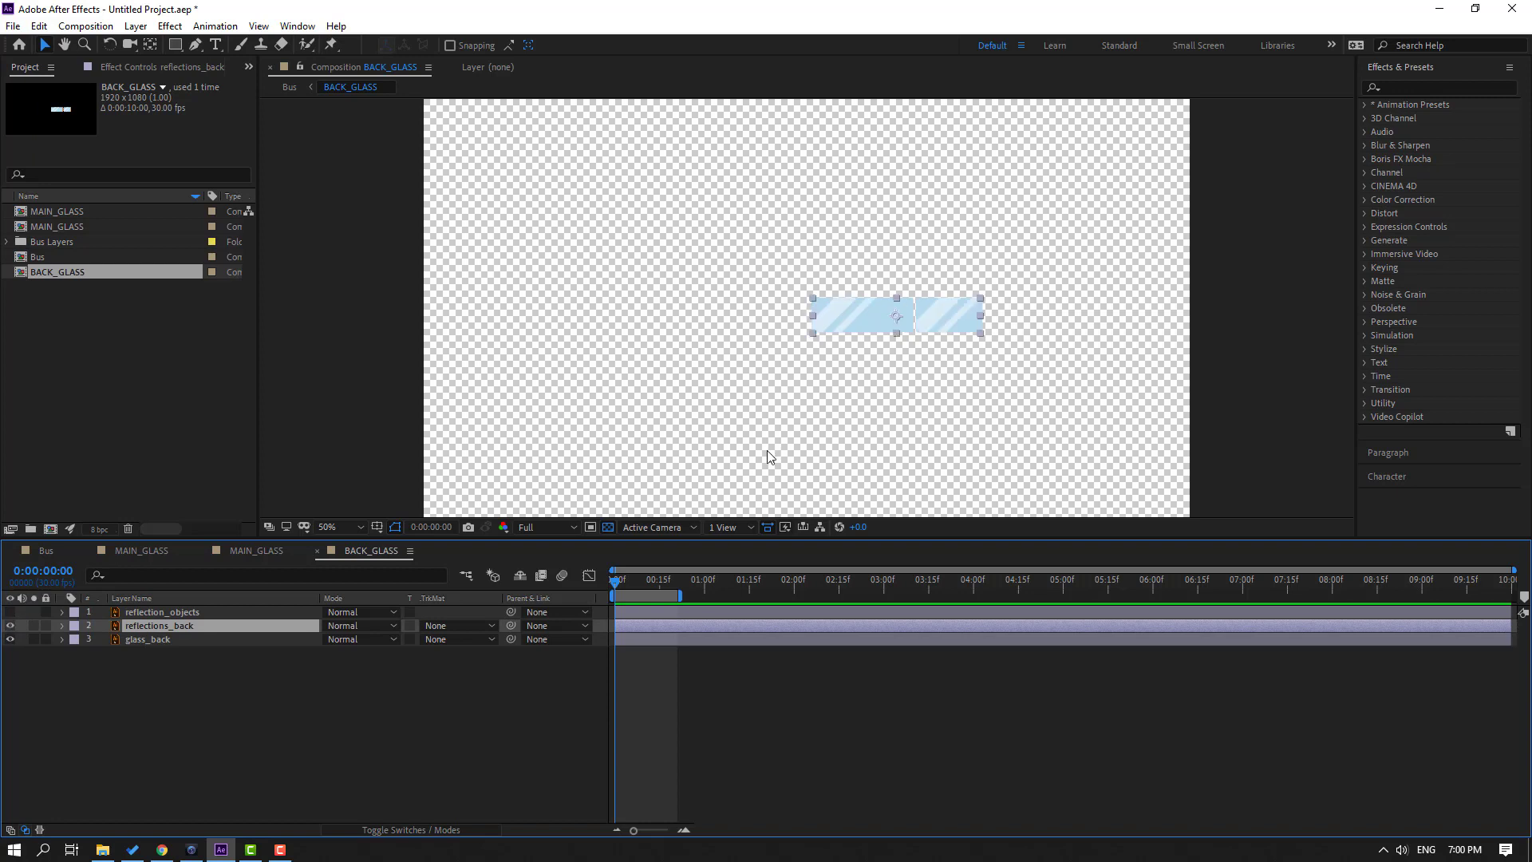
pyautogui.press('.')
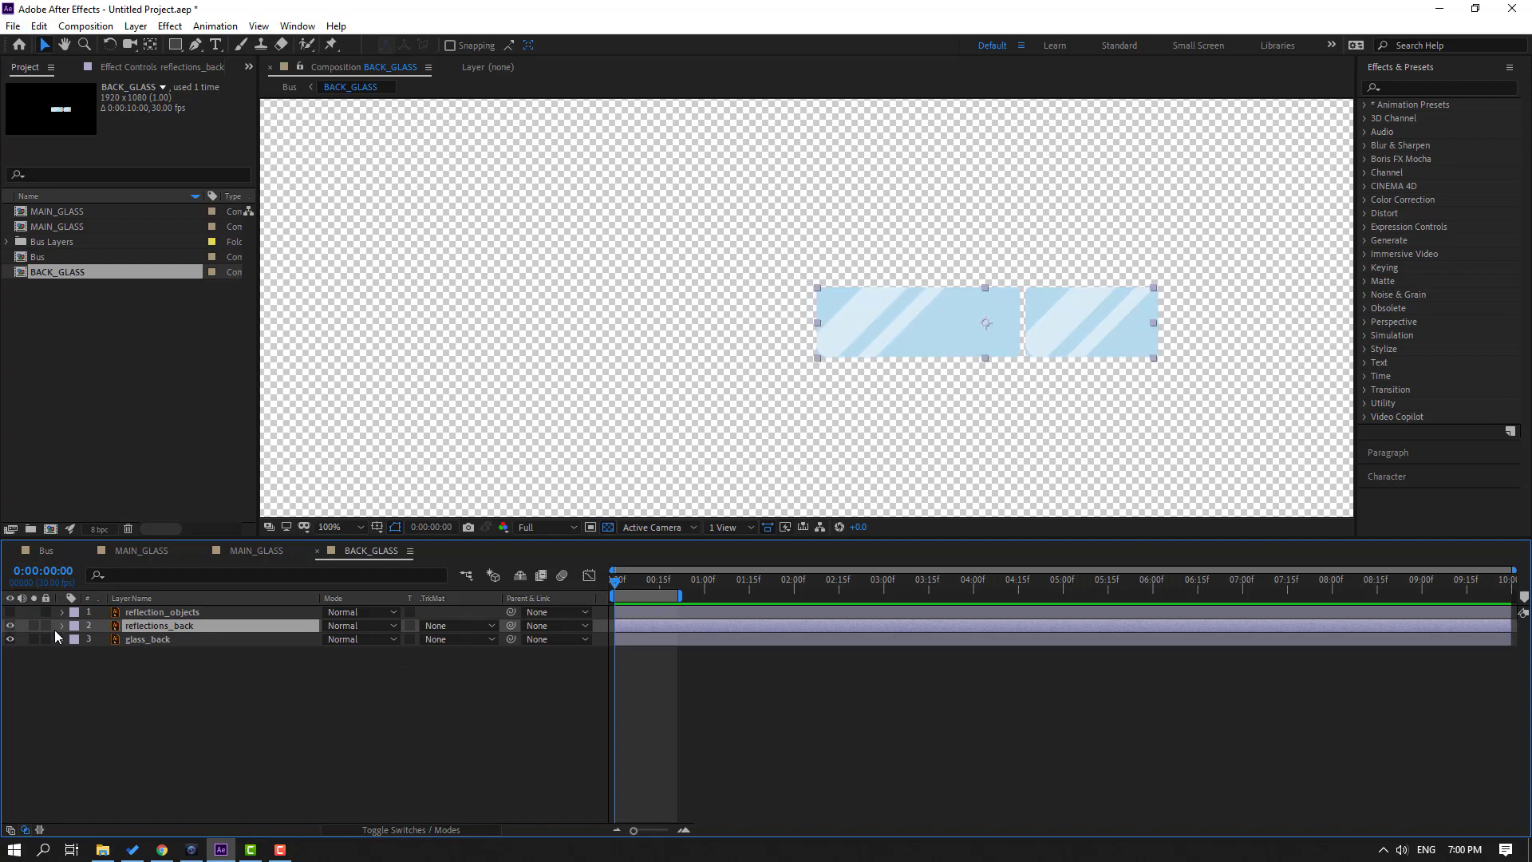
pyautogui.press('s')
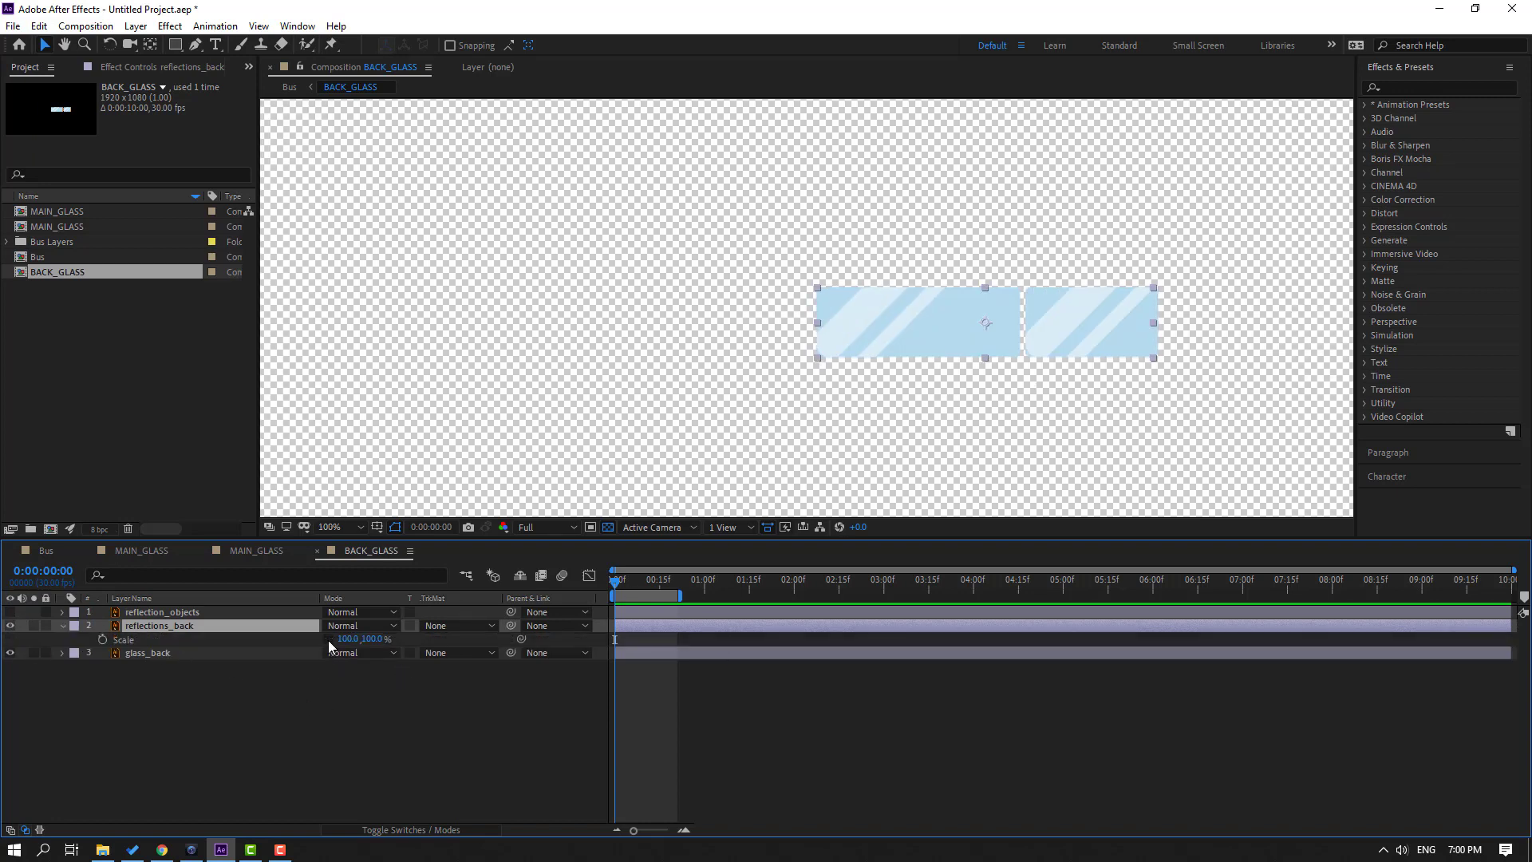
pyautogui.moveTo(811, 372); pyautogui.dragTo(833, 530)
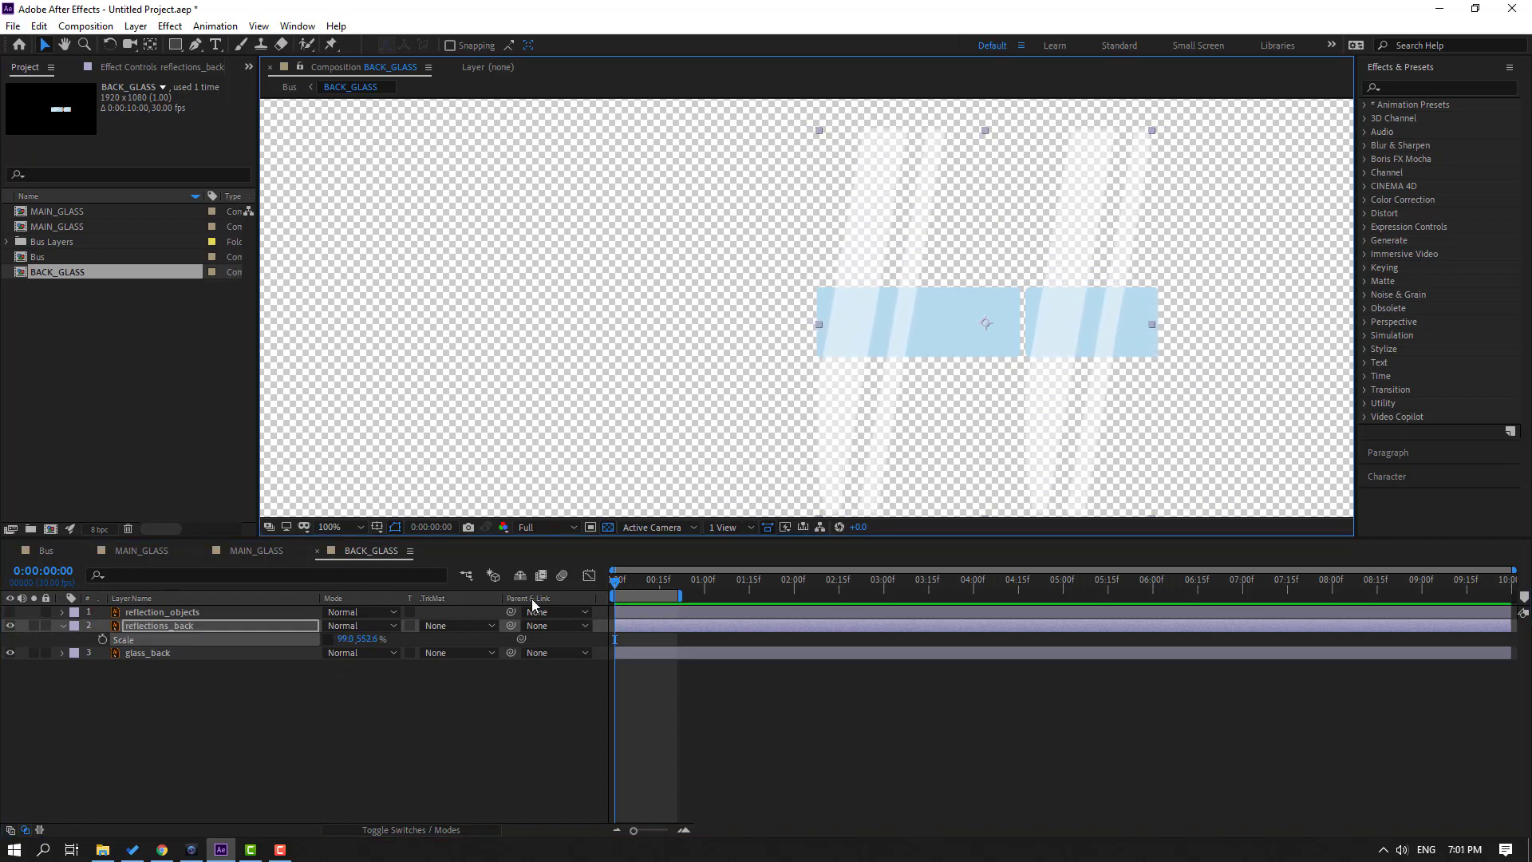
pyautogui.press('r')
pyautogui.moveTo(339, 638)
pyautogui.mouseDown()
pyautogui.moveTo(375, 638)
pyautogui.moveTo(355, 638)
pyautogui.mouseUp()
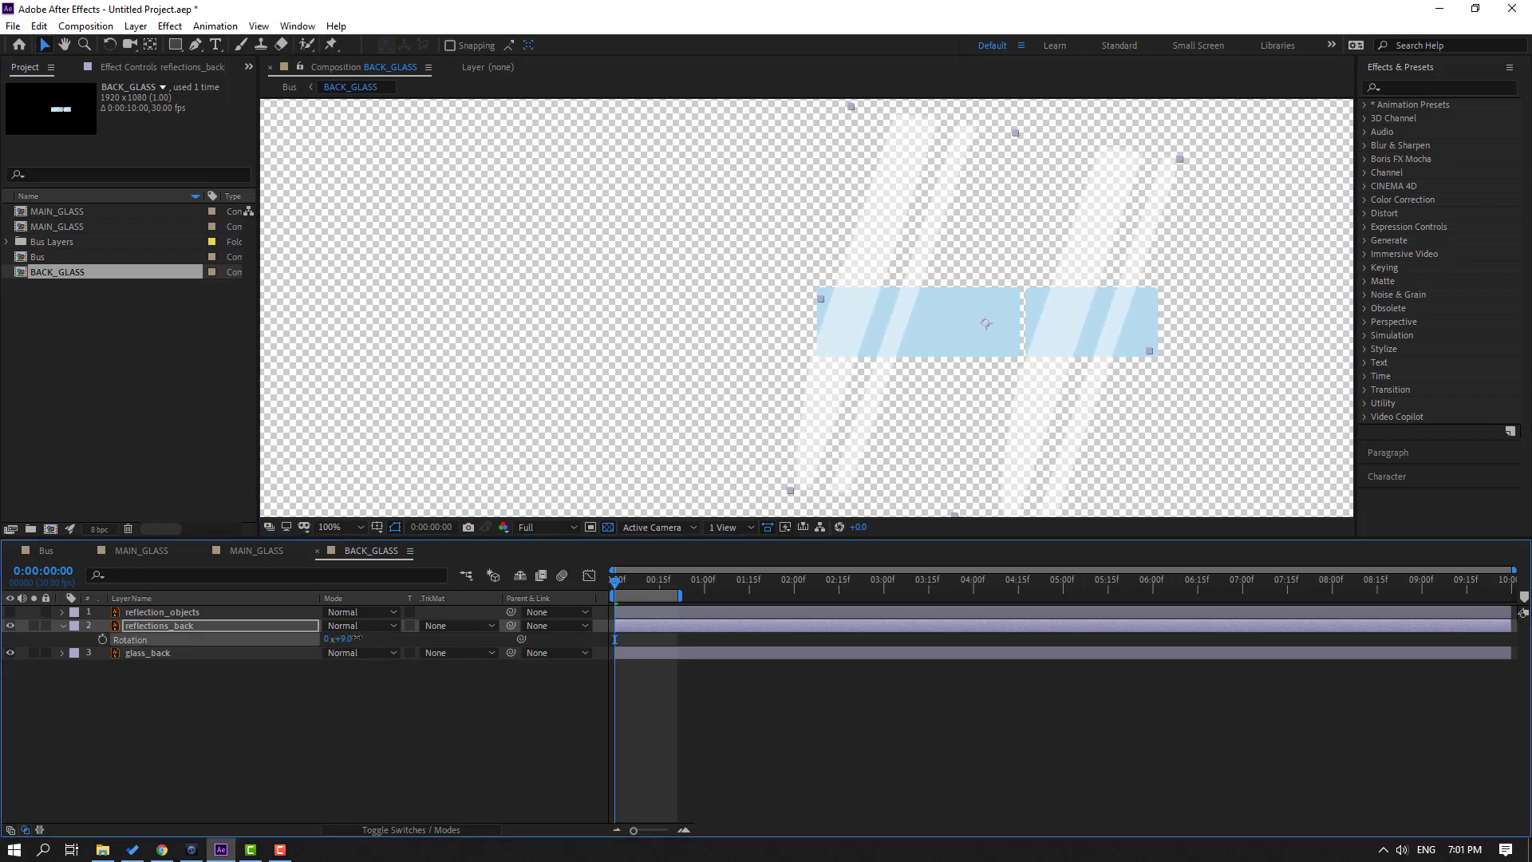
# - Keyframe reflections_back's Position from 811.7, 461.4 at 0 seconds to 1597.7, 651.4 at 1 second, sweeping across the windows
pyautogui.moveTo(844, 332); pyautogui.dragTo(558, 263)
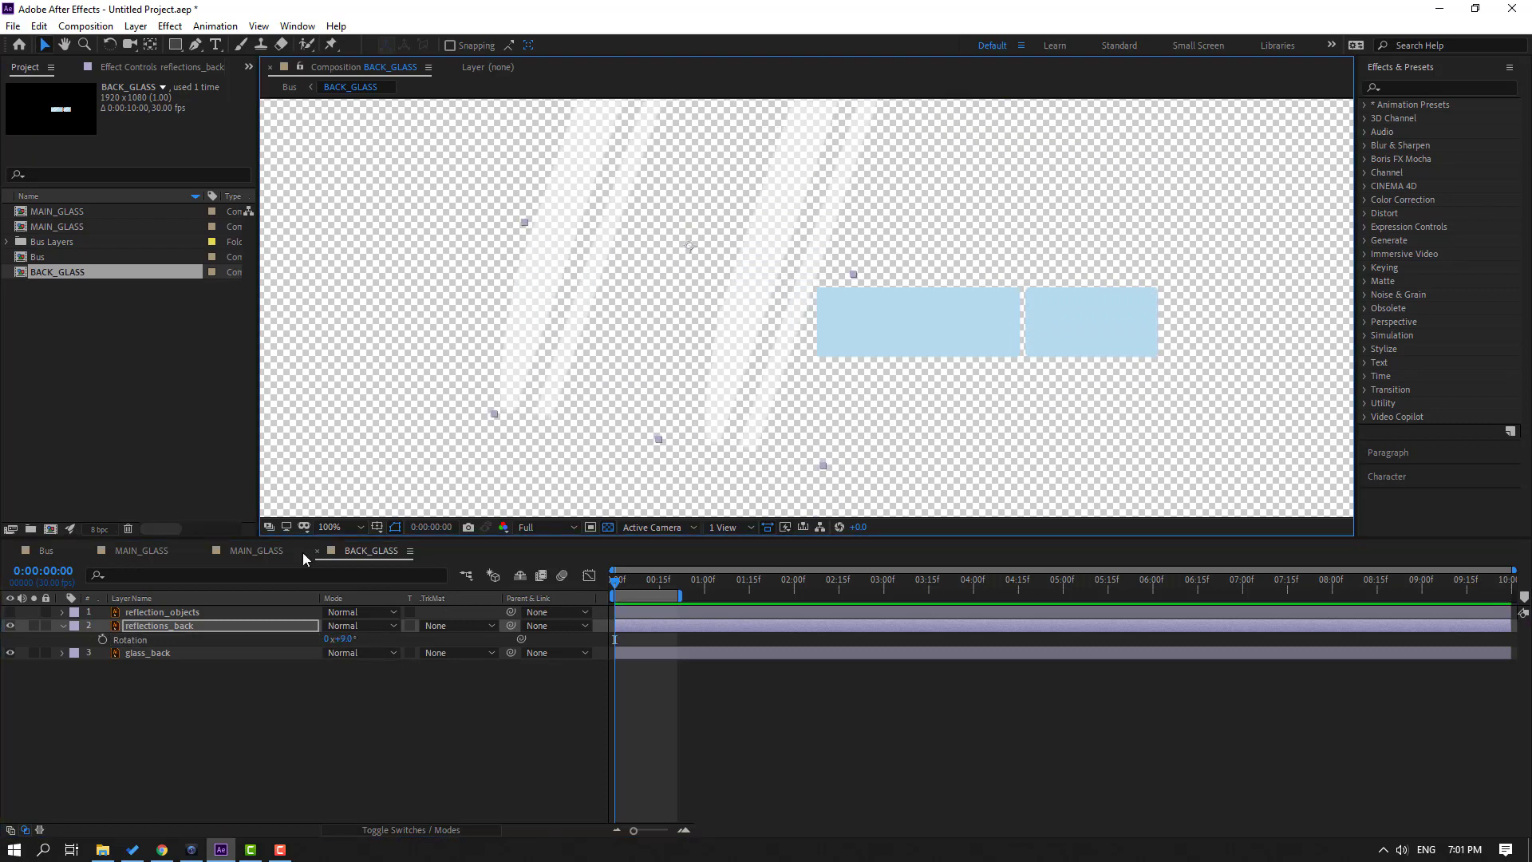
pyautogui.click(175, 628)
pyautogui.press('p')
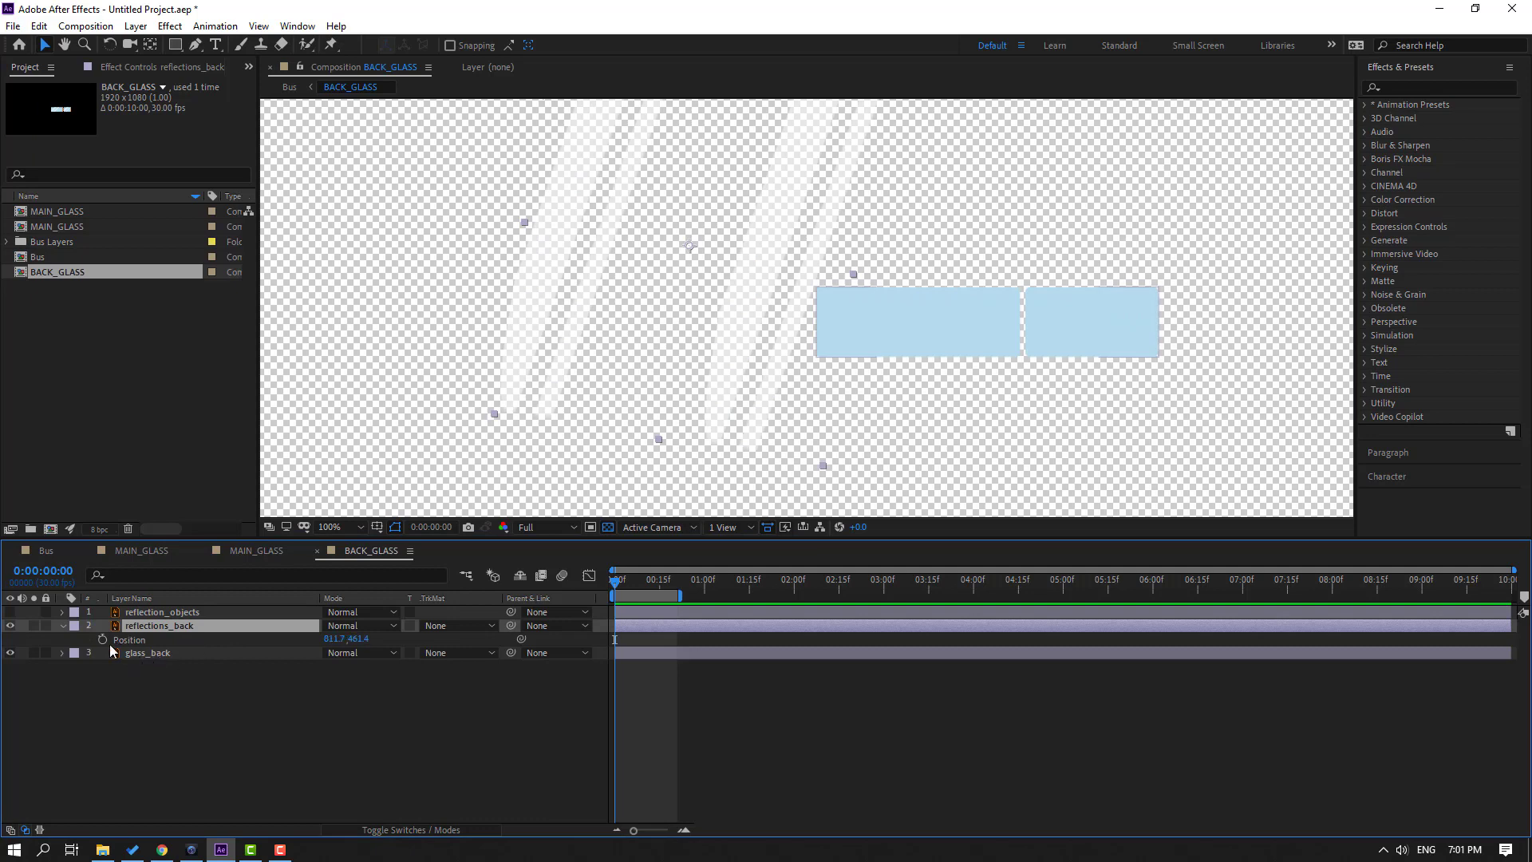
pyautogui.click(103, 639)
pyautogui.moveTo(631, 585); pyautogui.dragTo(706, 591)
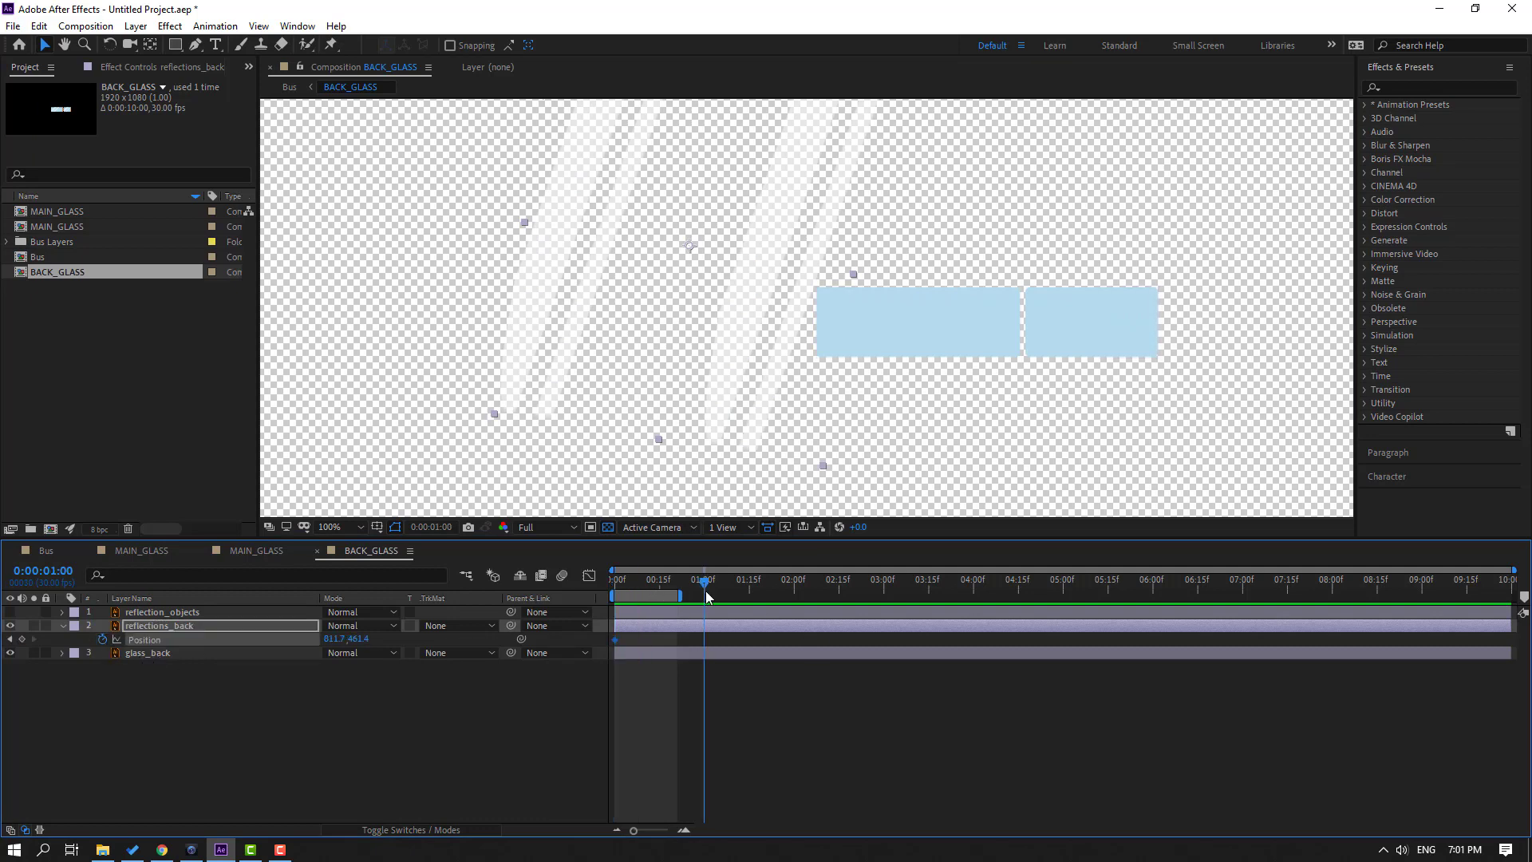
pyautogui.moveTo(599, 280); pyautogui.dragTo(1225, 432)
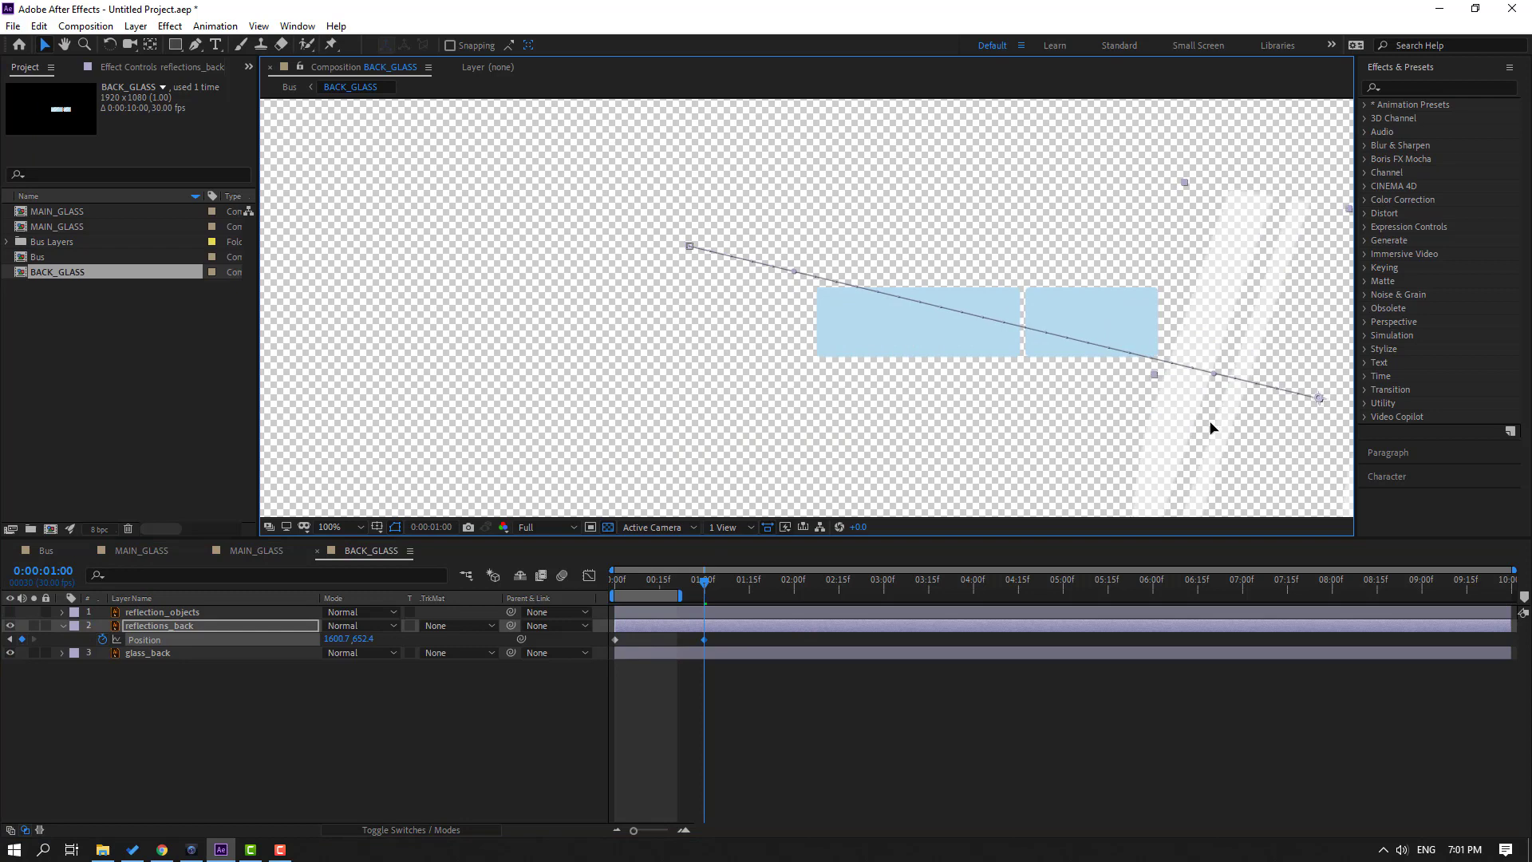
# - Apply Easy Ease to both reflections_back Position keyframes and trim BACK_GLASS to a work area ending just after 1 second
pyautogui.moveTo(718, 650); pyautogui.dragTo(614, 666)
pyautogui.rightClick(705, 641)
pyautogui.moveTo(798, 631)
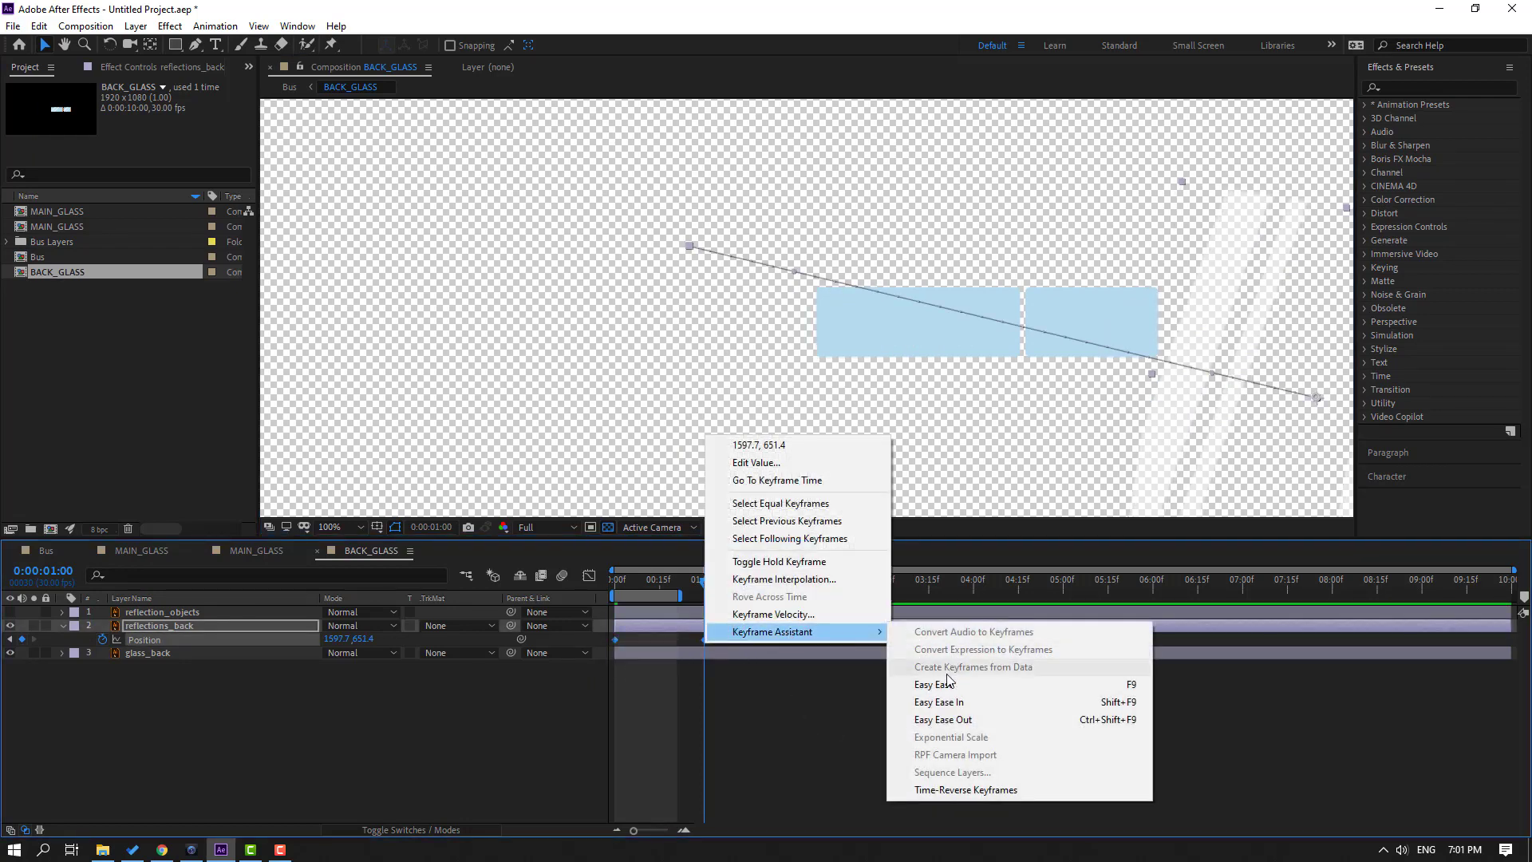
pyautogui.click(948, 682)
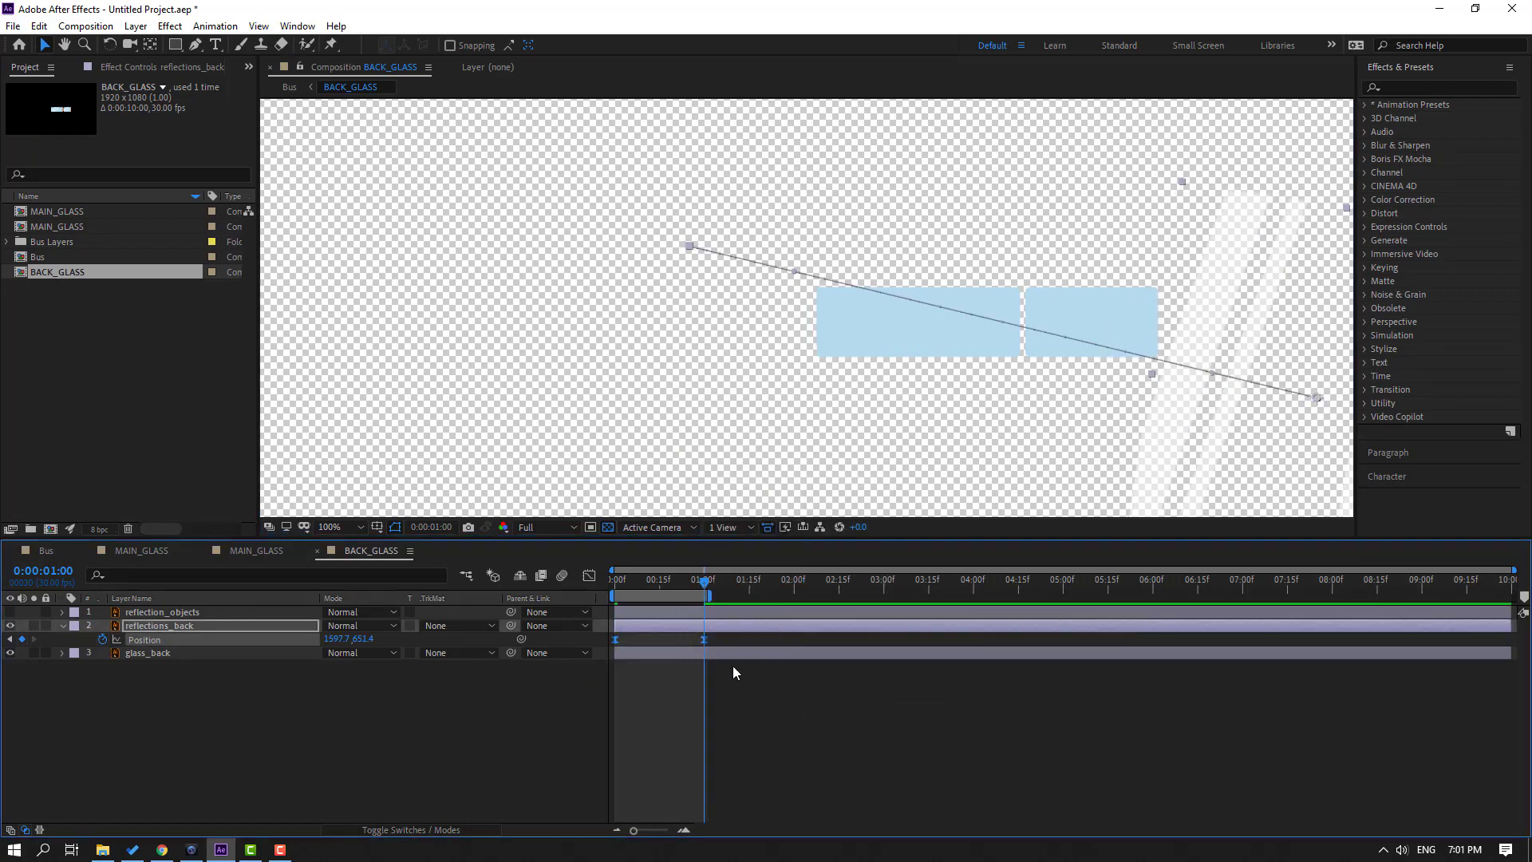
pyautogui.rightClick(686, 596)
pyautogui.click(745, 637)
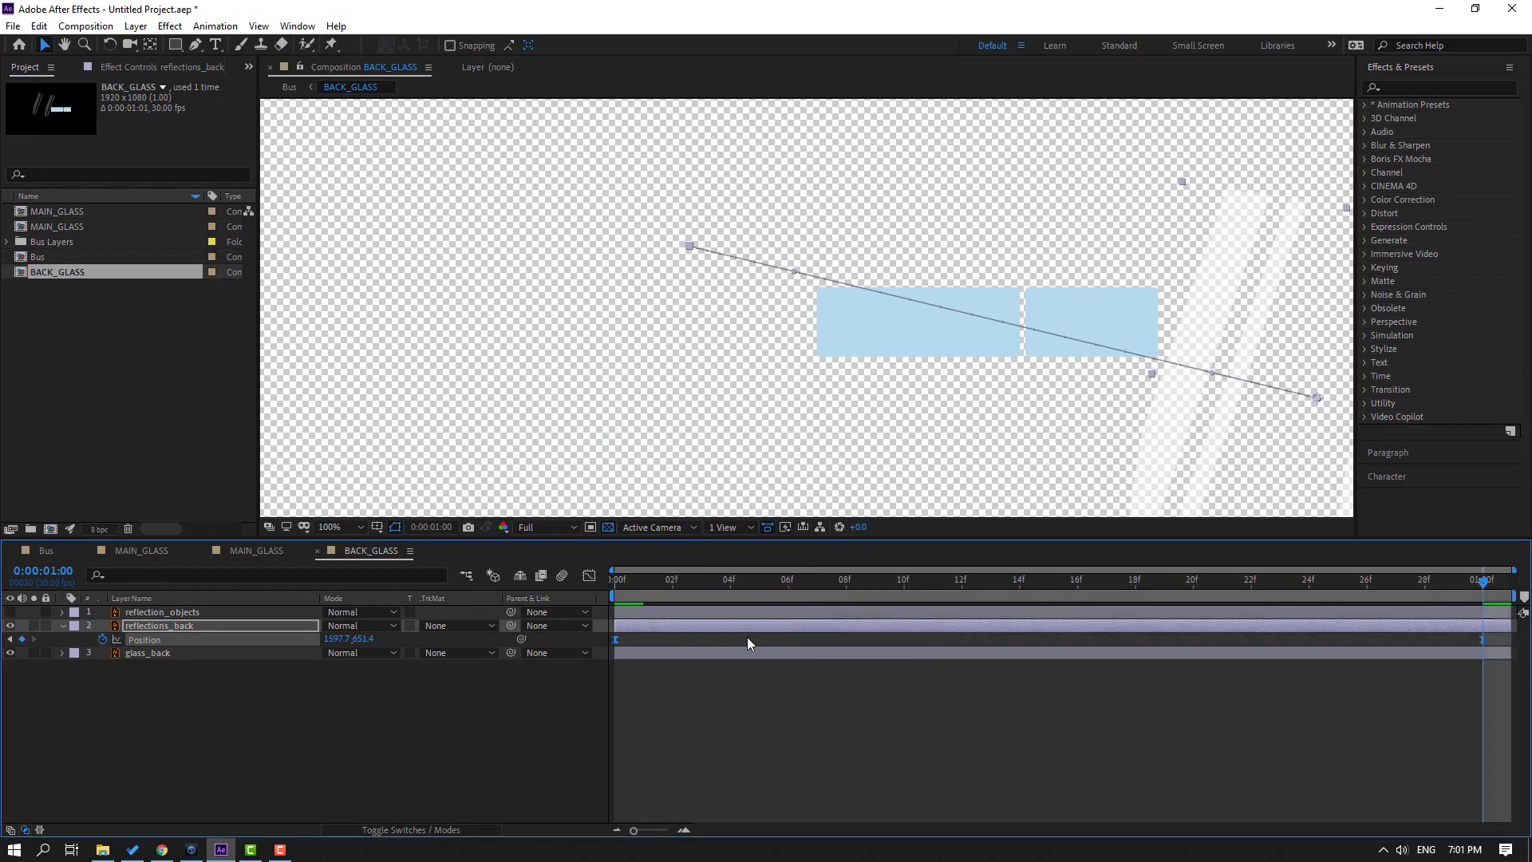
# - Preview the reflection sweep, duplicate the glass_back layer and place the copy directly above reflections_back
pyautogui.press('space')
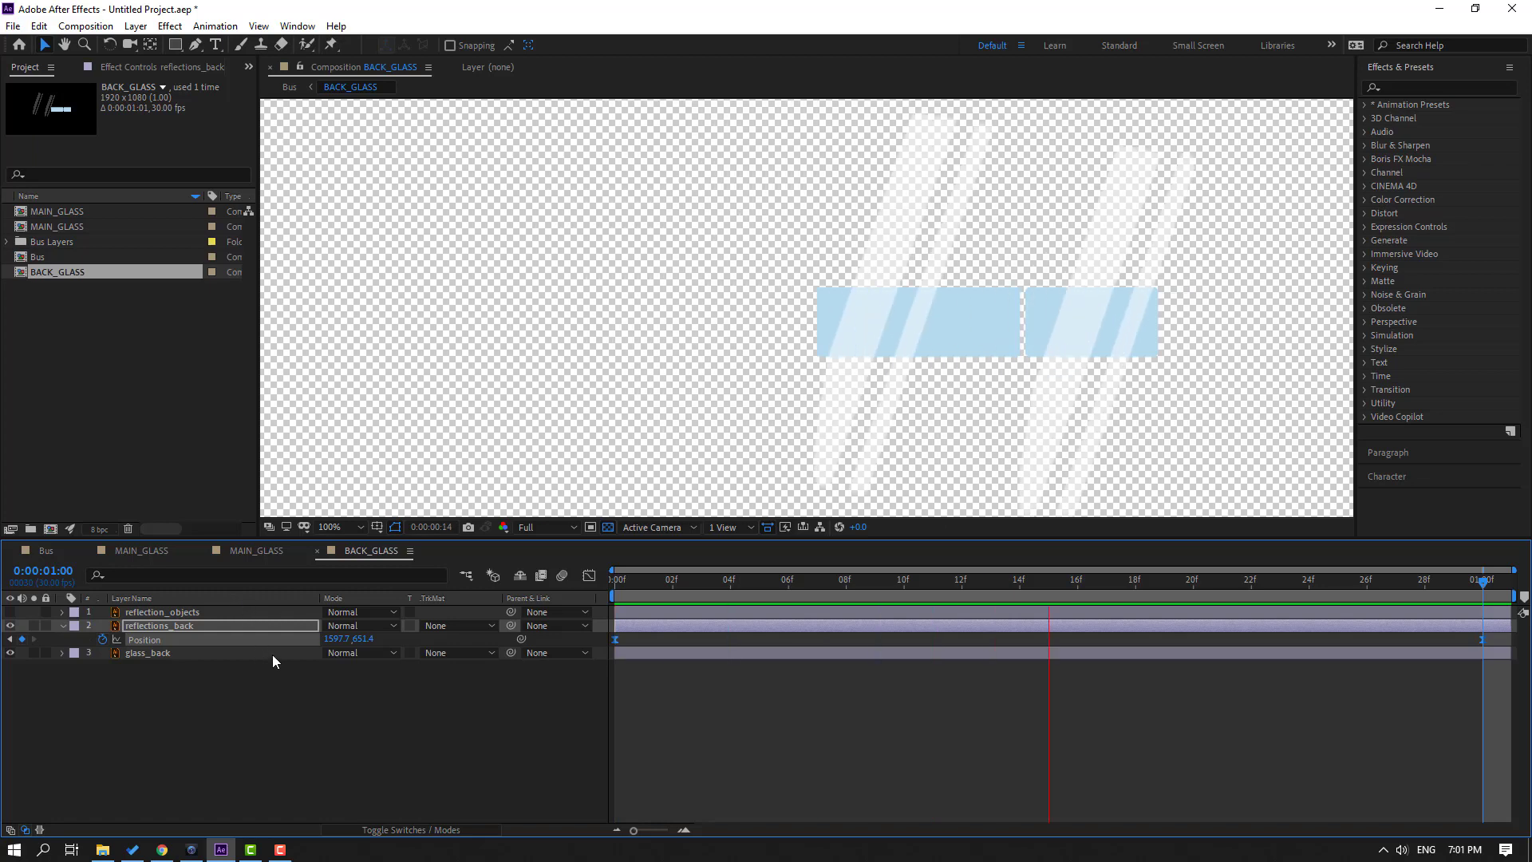
pyautogui.press('space')
pyautogui.click(136, 655)
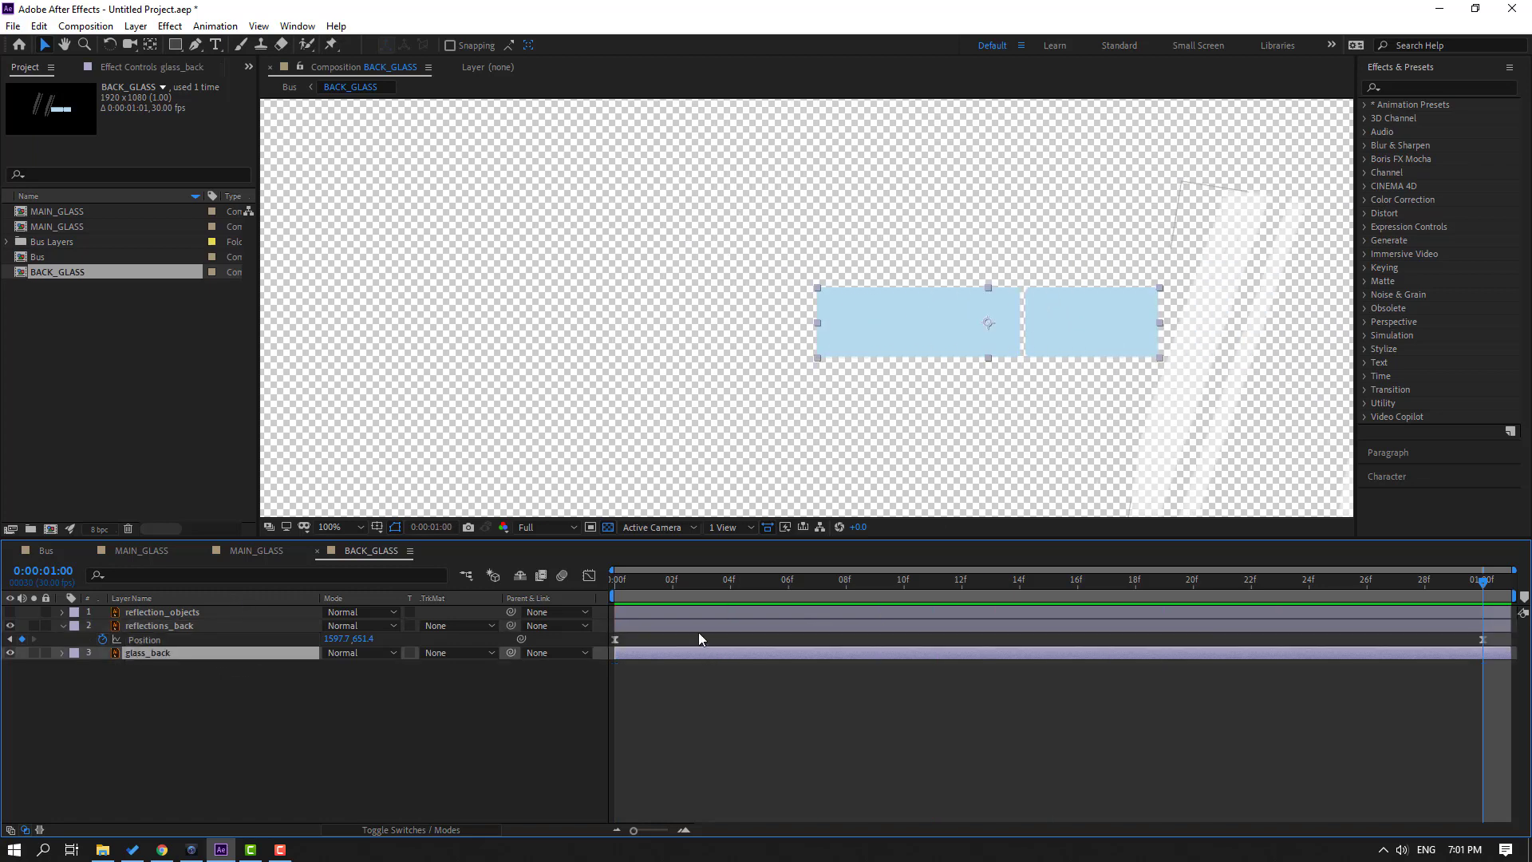
pyautogui.click(730, 580)
pyautogui.press('Home')
pyautogui.hotkey('ctrl', 'd')
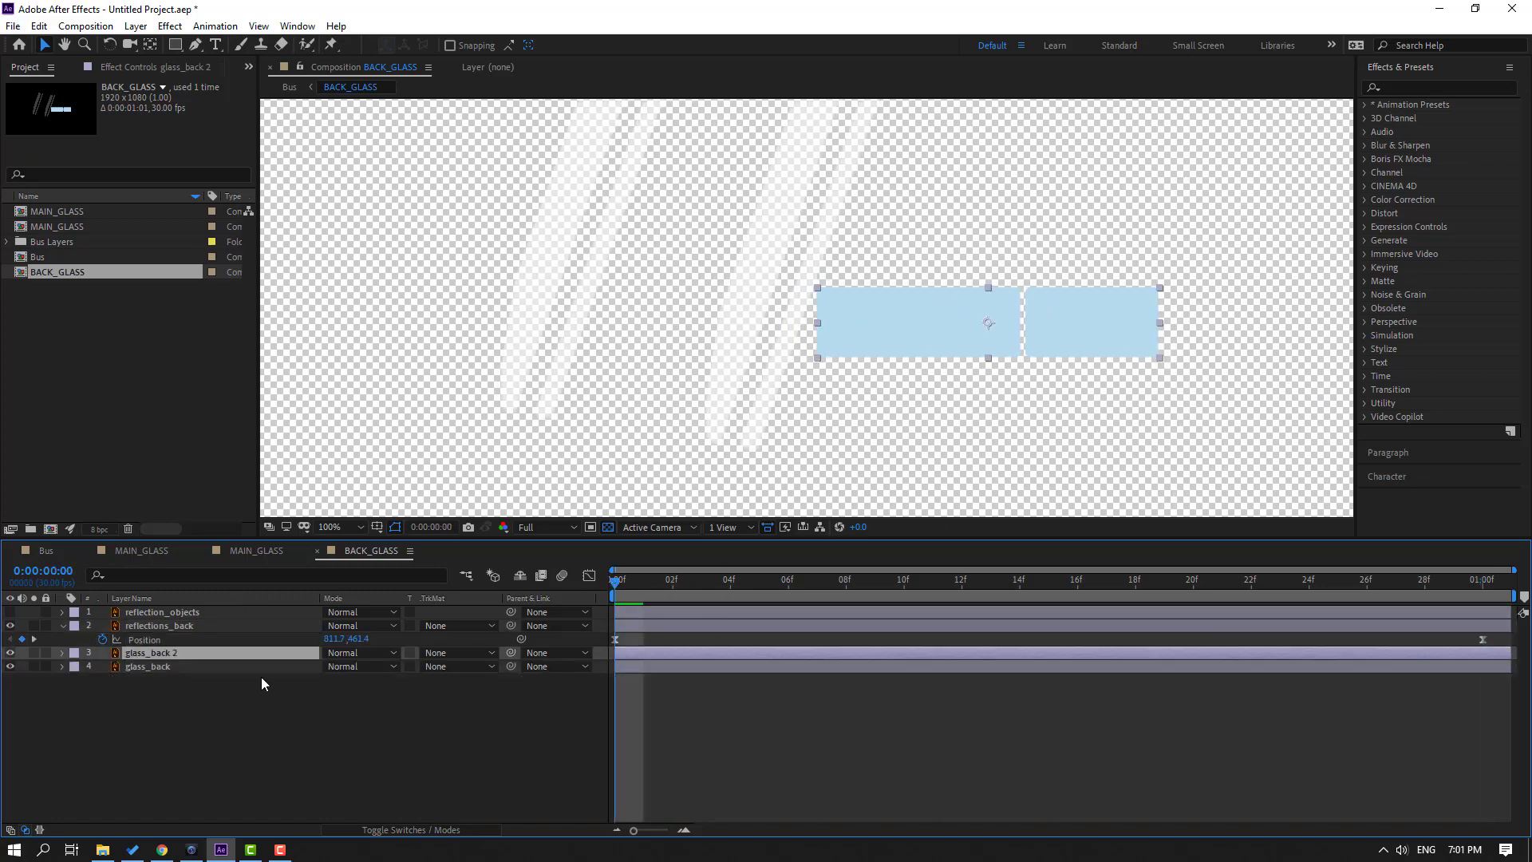
pyautogui.click(150, 627)
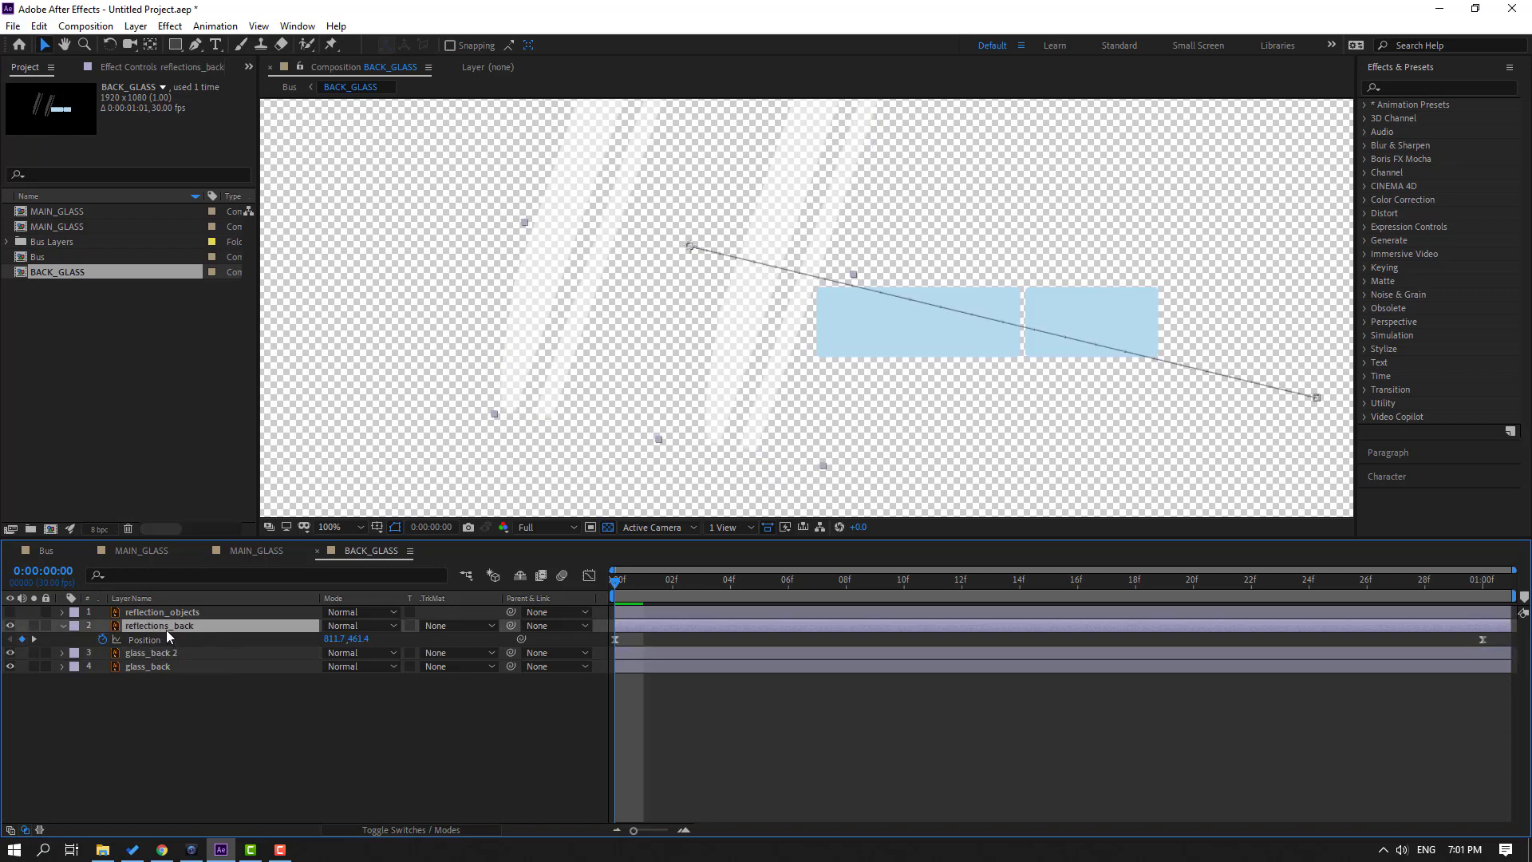
pyautogui.moveTo(166, 630); pyautogui.dragTo(184, 668)
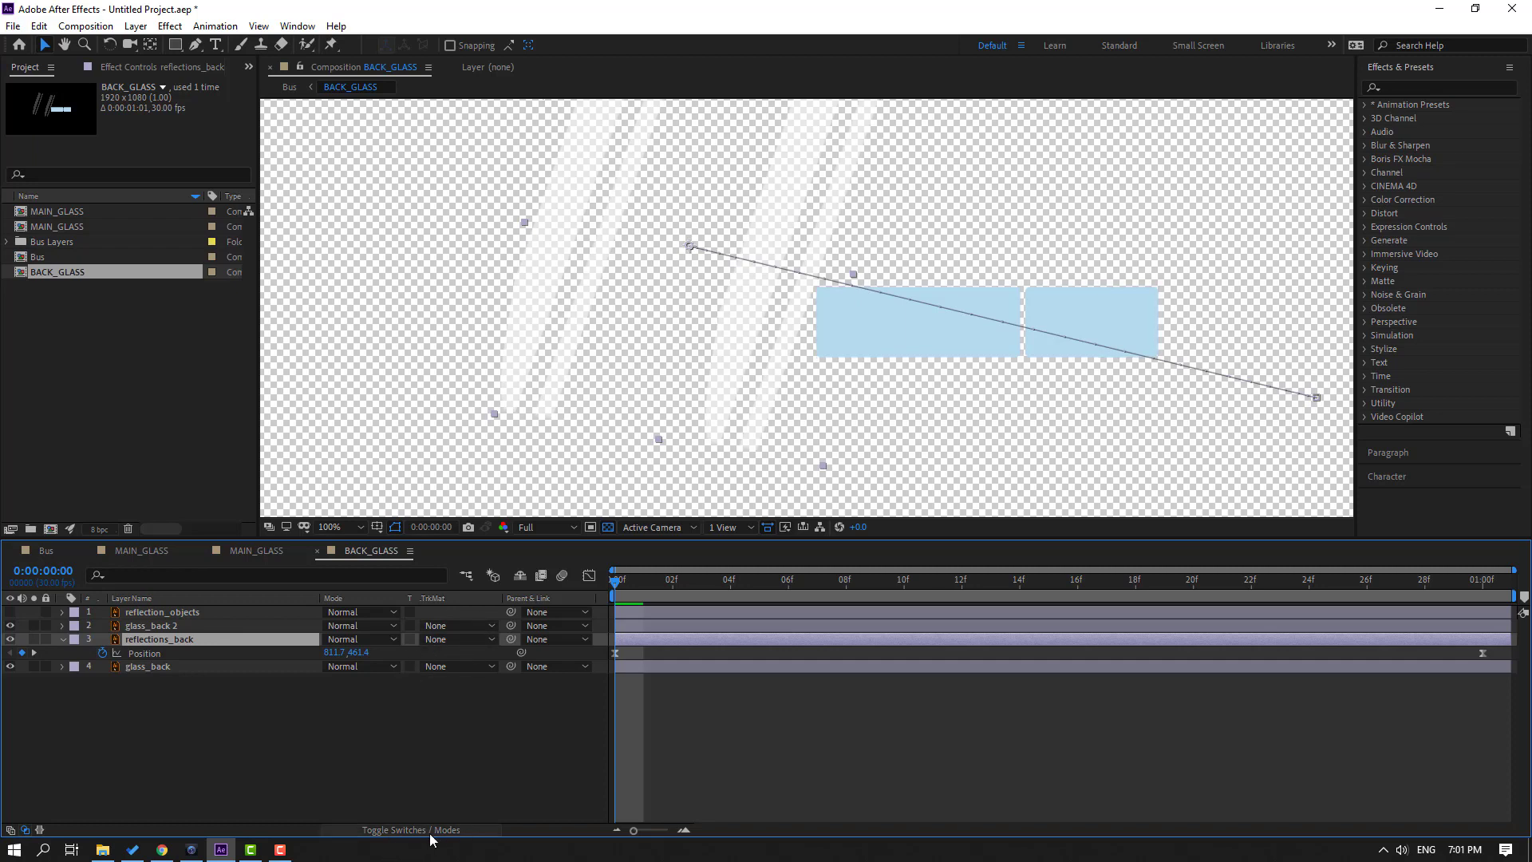
# - Set the track matte of reflections_back to Alpha Matte "glass_back 2" and preview the reflections within the windows
pyautogui.click(443, 651)
pyautogui.click(443, 640)
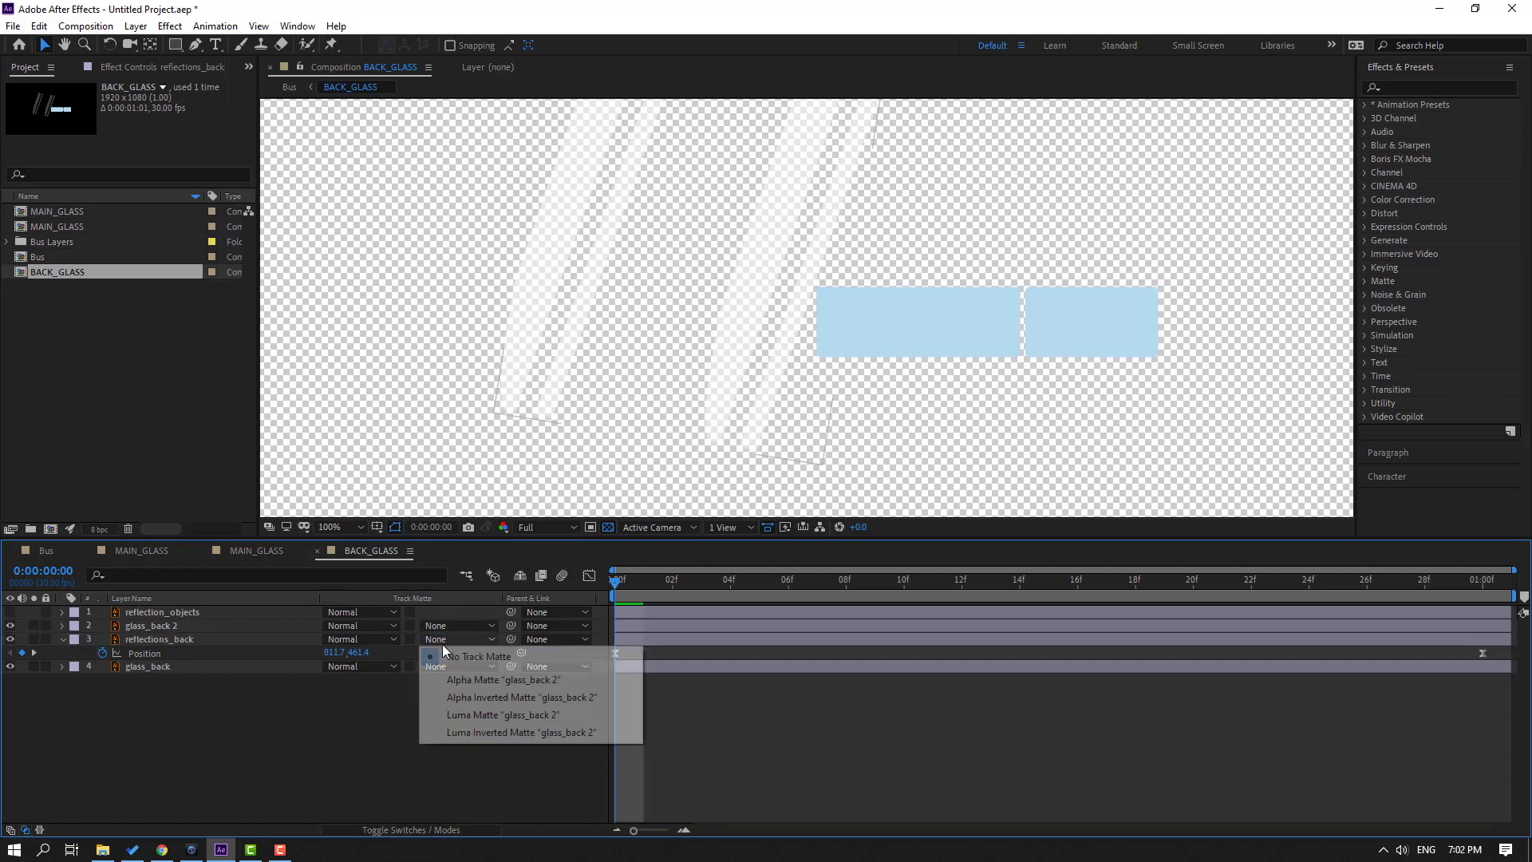
pyautogui.click(494, 680)
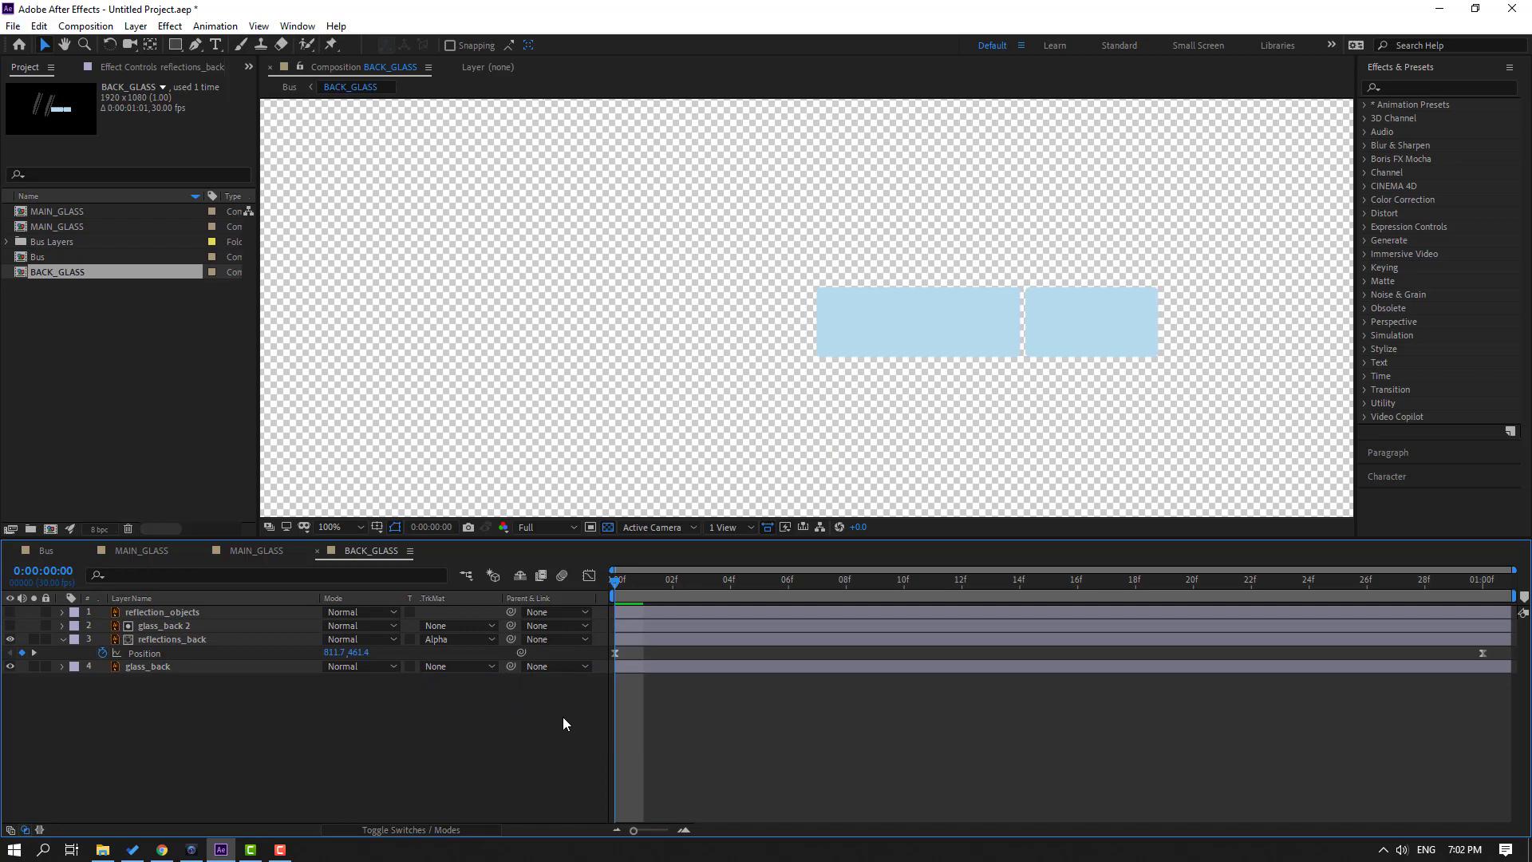
pyautogui.press('space')
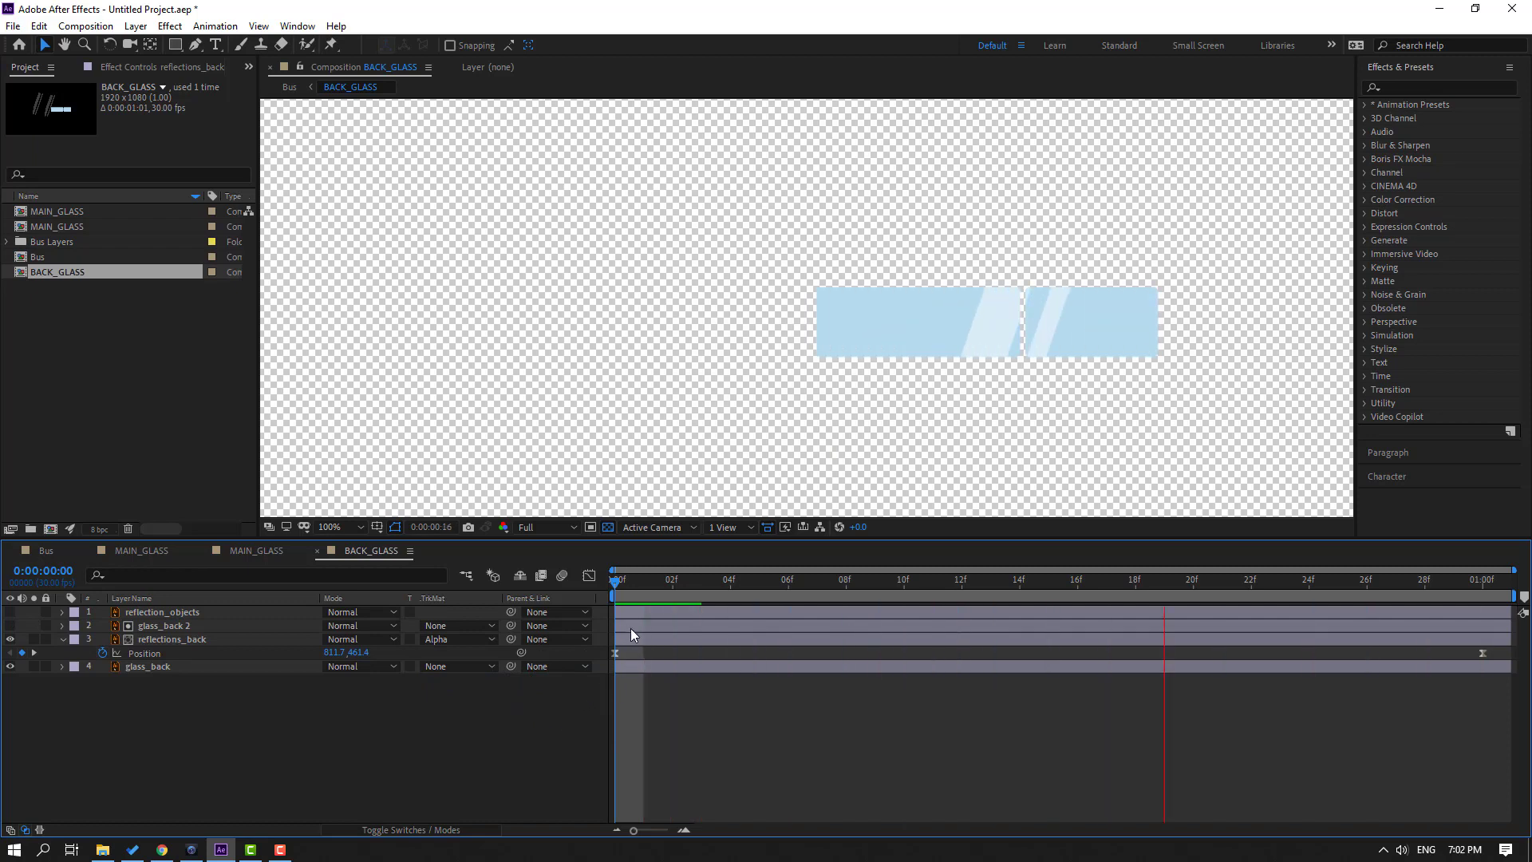
pyautogui.press('space')
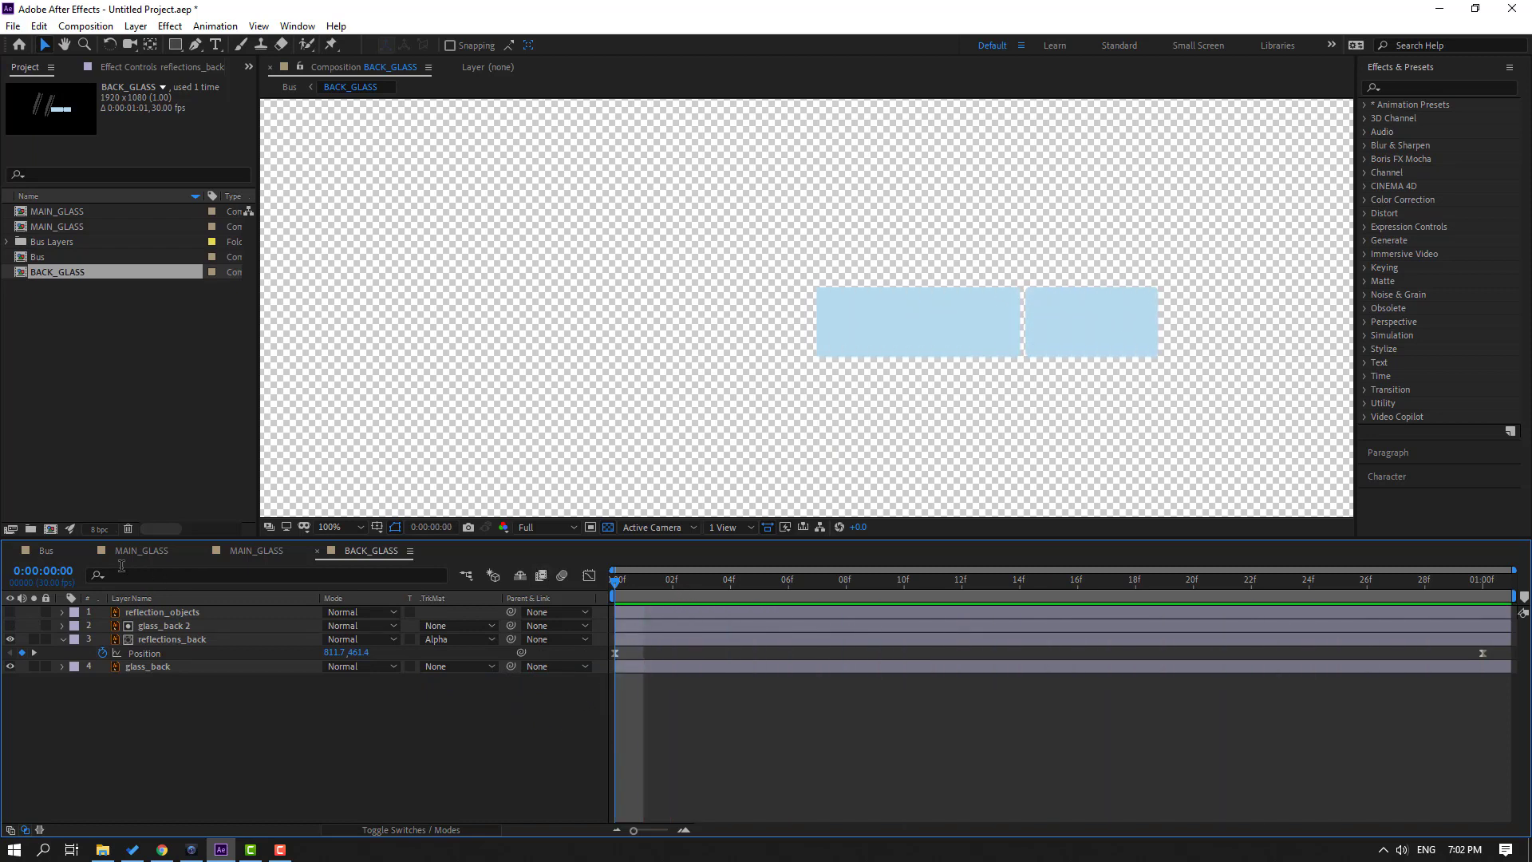
# - In the Bus composition, duplicate the BACK_GLASS layer six times and arrange the copies end to end along the whole timeline
pyautogui.click(45, 550)
pyautogui.press('space')
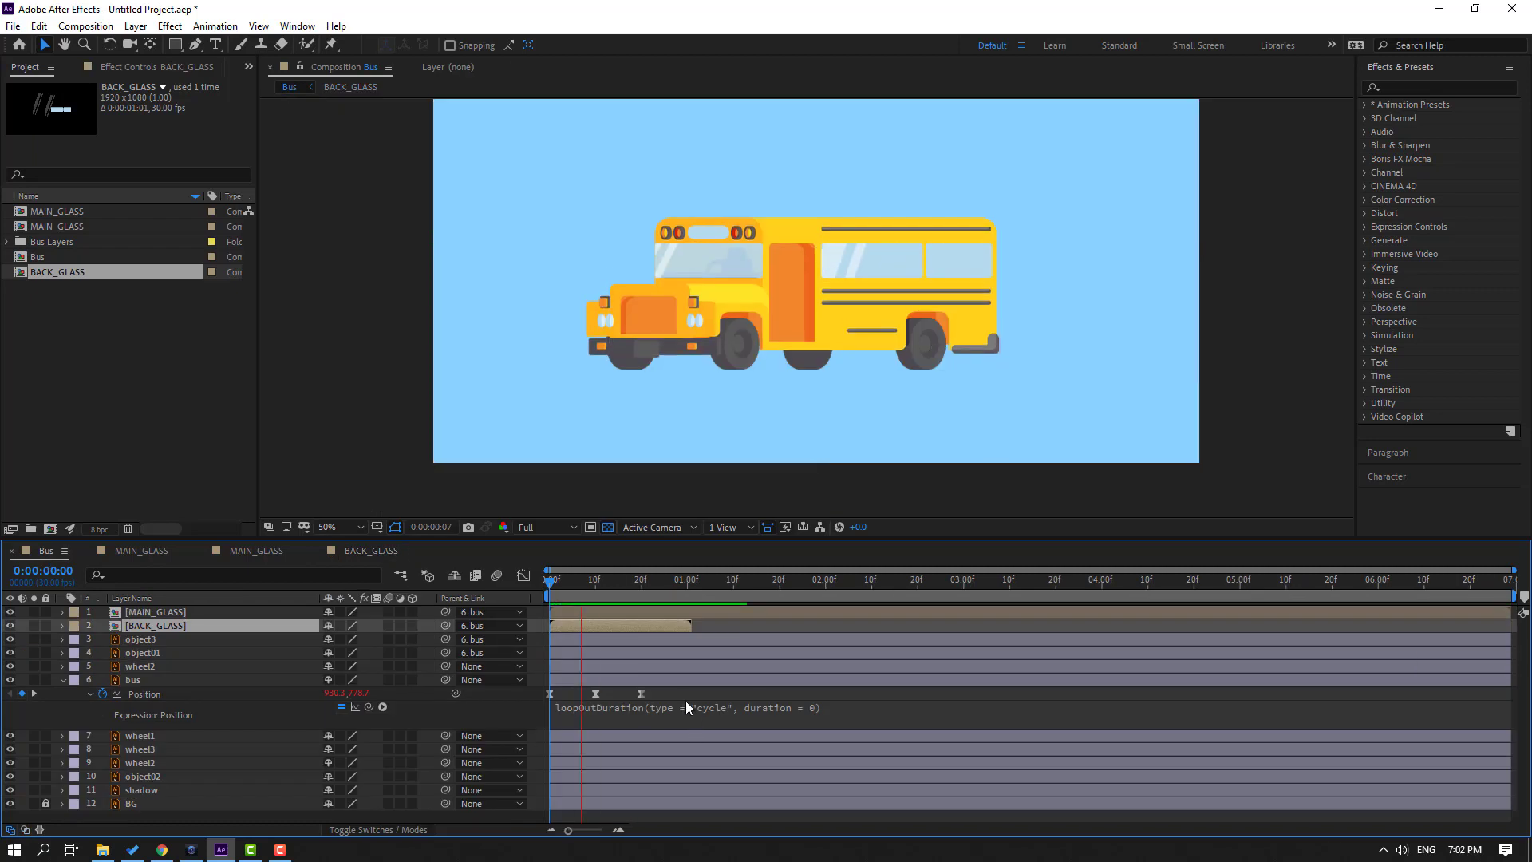
pyautogui.press('space')
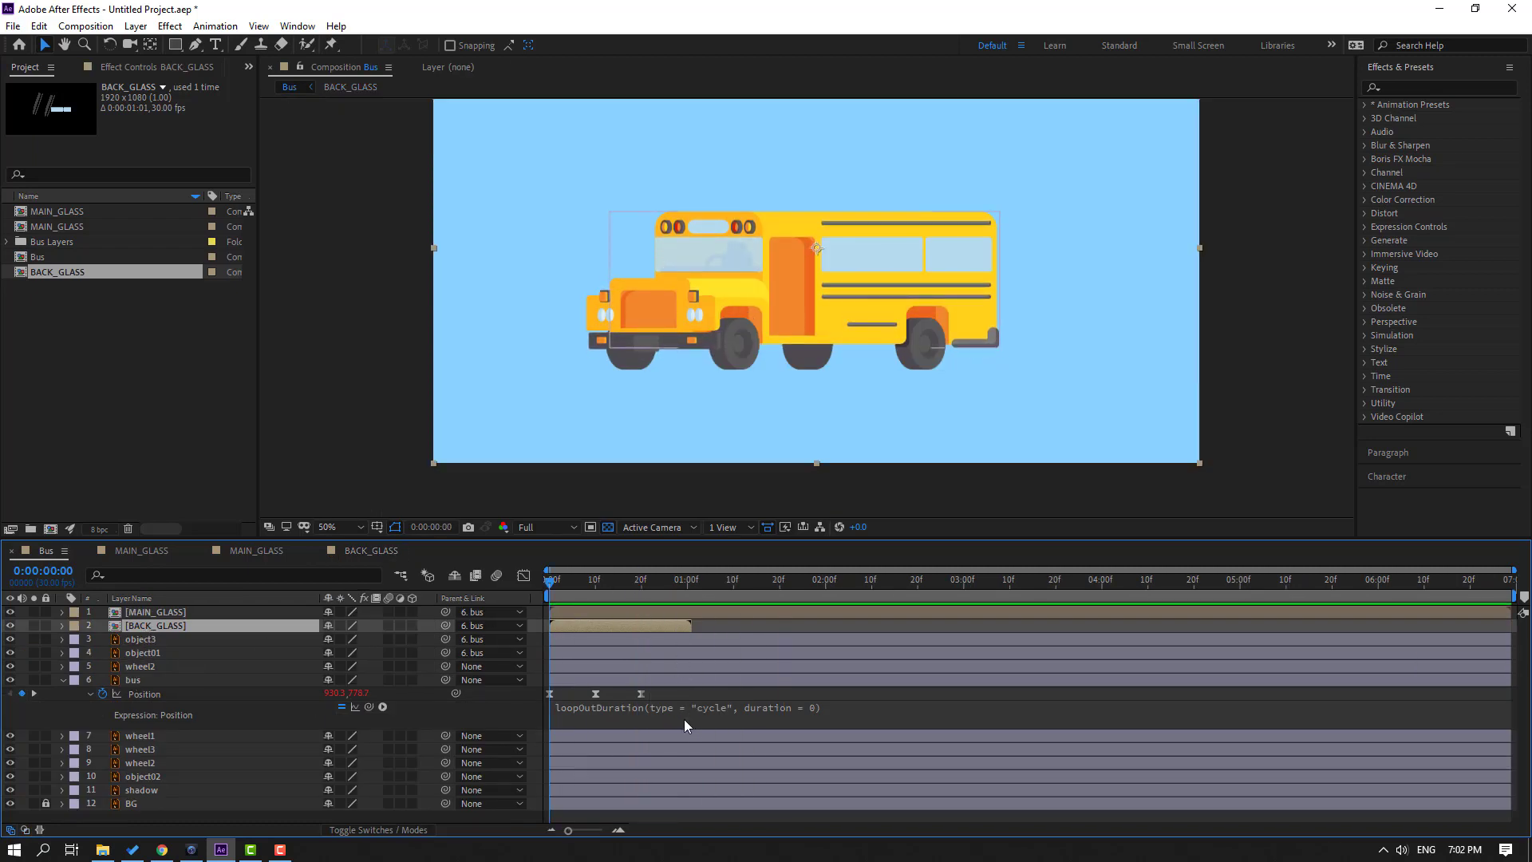
pyautogui.hotkey('ctrl', 'd')
pyautogui.moveTo(568, 629); pyautogui.dragTo(1418, 629)
pyautogui.hotkey('ctrl', 'd')
pyautogui.hotkey('ctrl', 'd')
pyautogui.hotkey('ctrl', 'd')
pyautogui.hotkey('ctrl', 'd')
pyautogui.hotkey('ctrl', 'd')
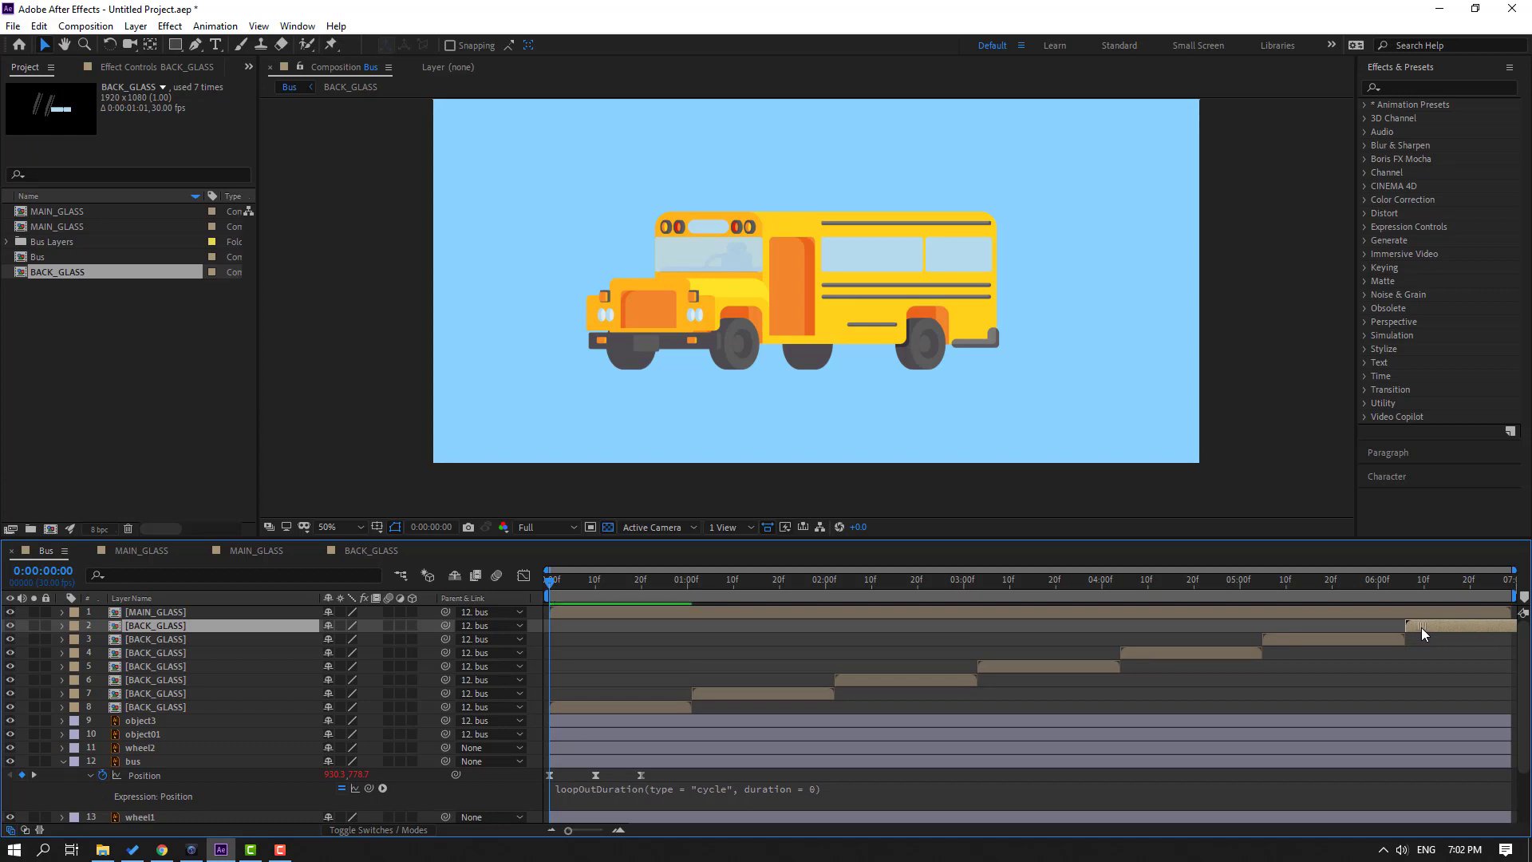
# - Pre-compose all seven BACK_GLASS layers into a new composition named BACK_GLASS
pyautogui.click(580, 710)
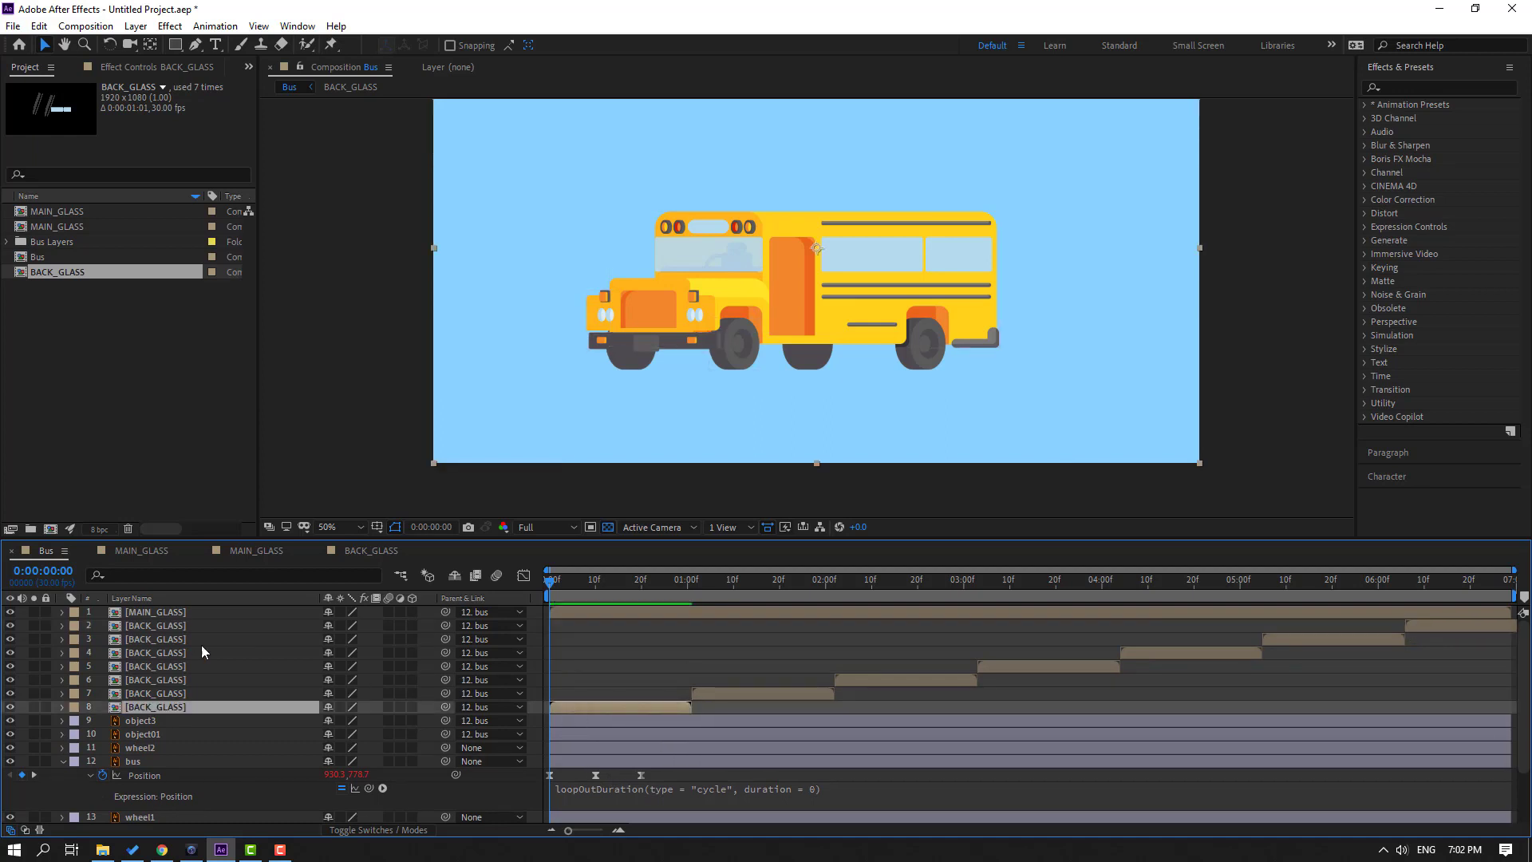
pyautogui.keyDown('shift'); pyautogui.click(184, 630); pyautogui.keyUp('shift')
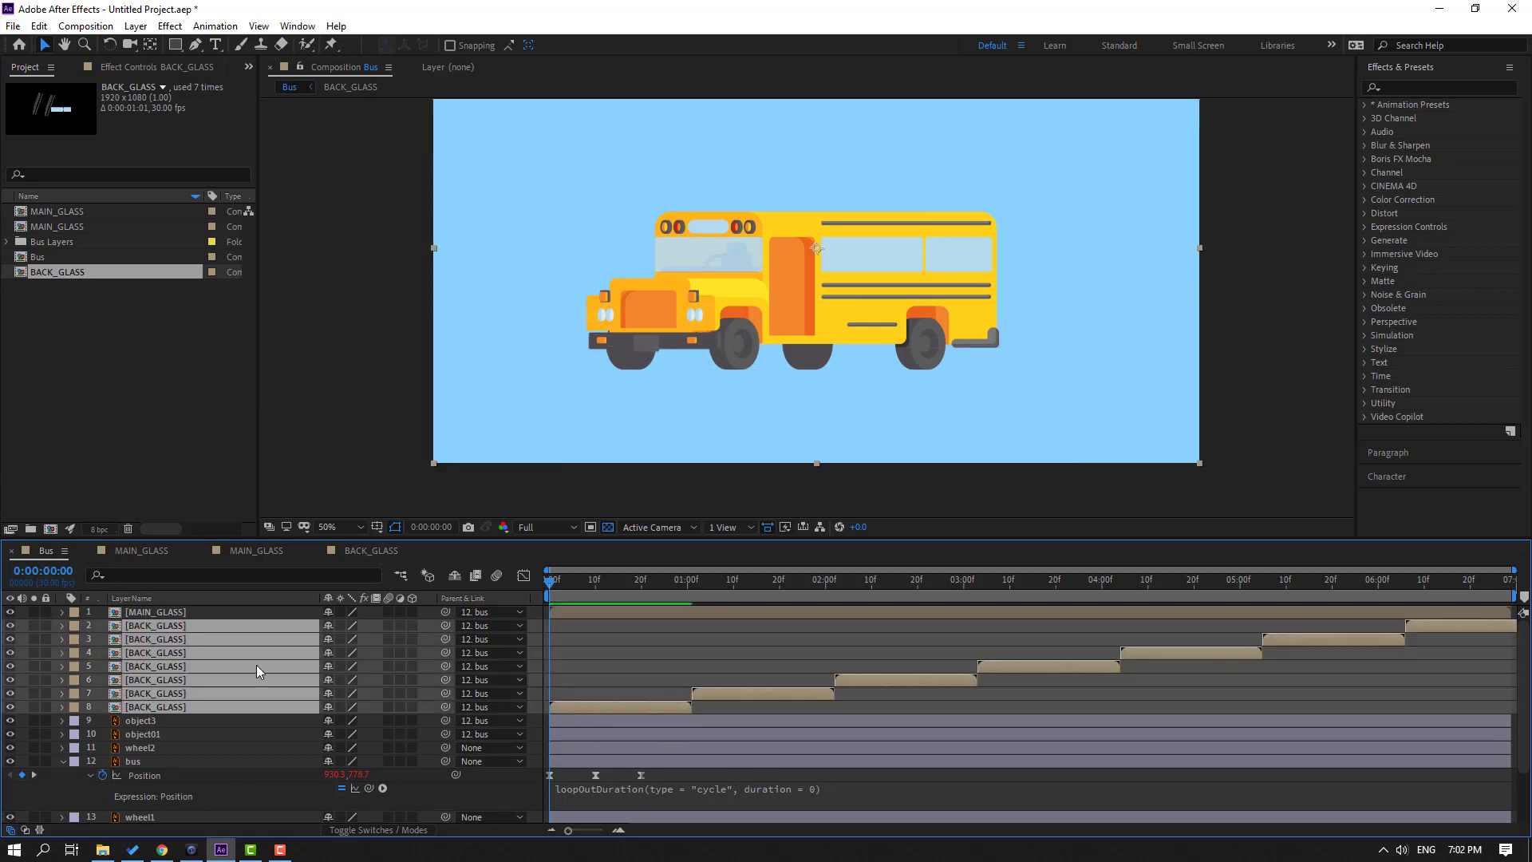
pyautogui.rightClick(142, 655)
pyautogui.click(212, 599)
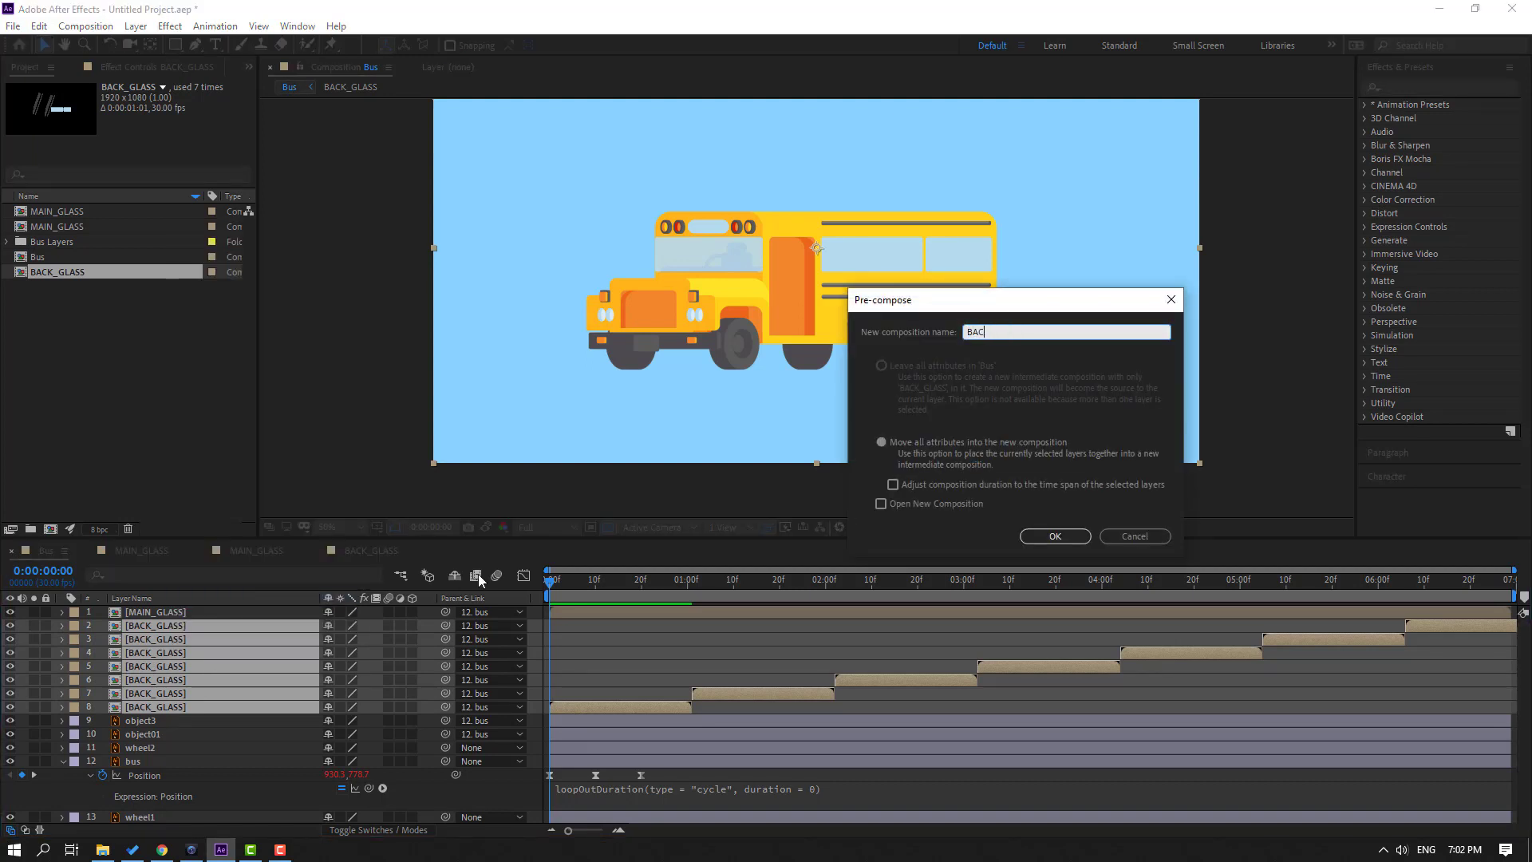
pyautogui.write('BACK_GLASS')
pyautogui.click(1055, 535)
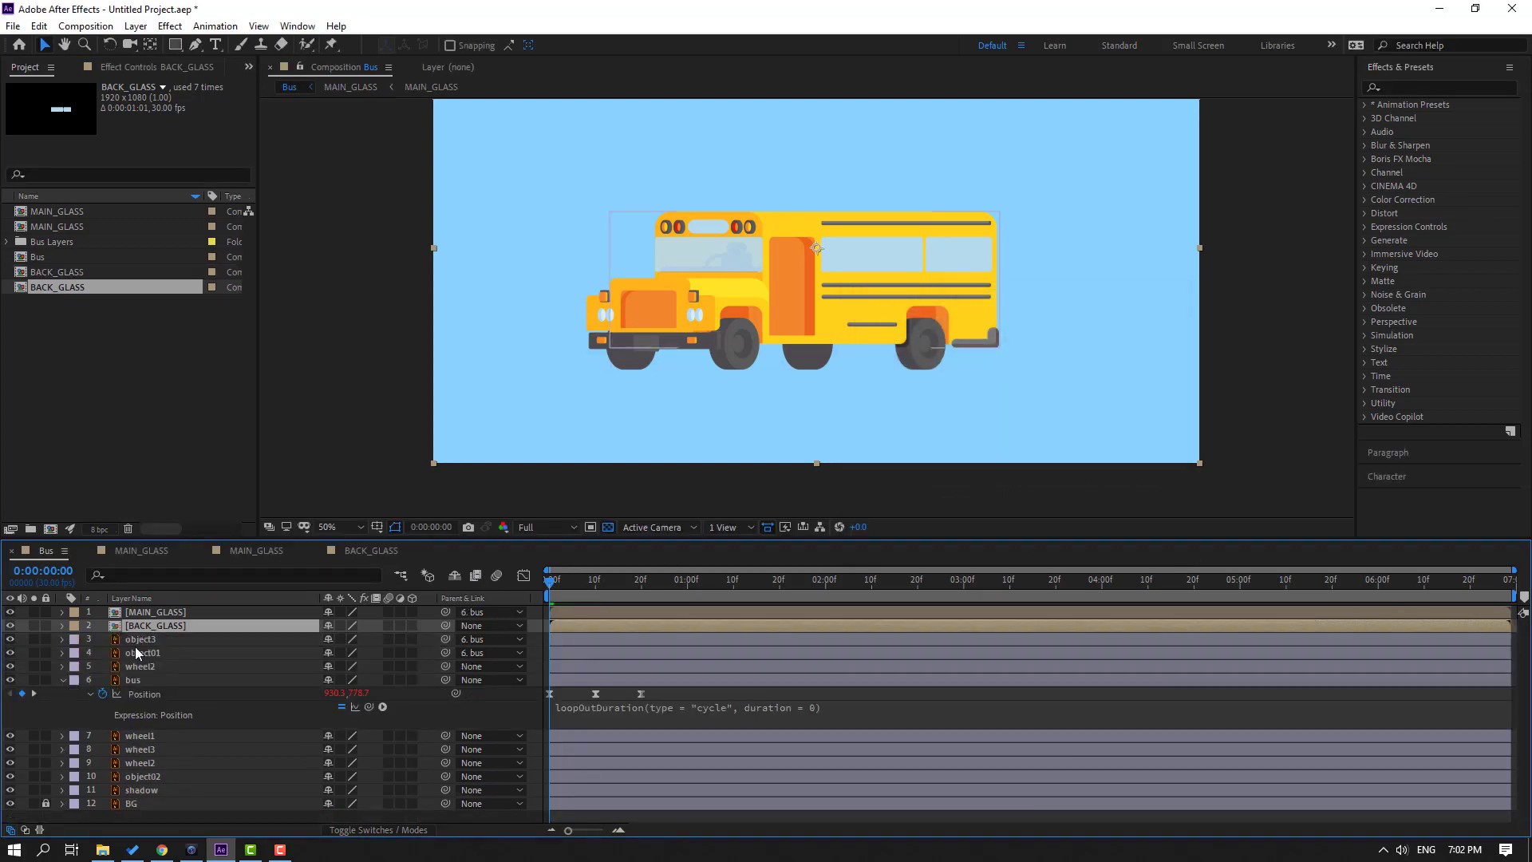
# - Show the reflection_objects layer inside the nested BACK_GLASS composition and check it at frame 15
pyautogui.doubleClick(139, 624)
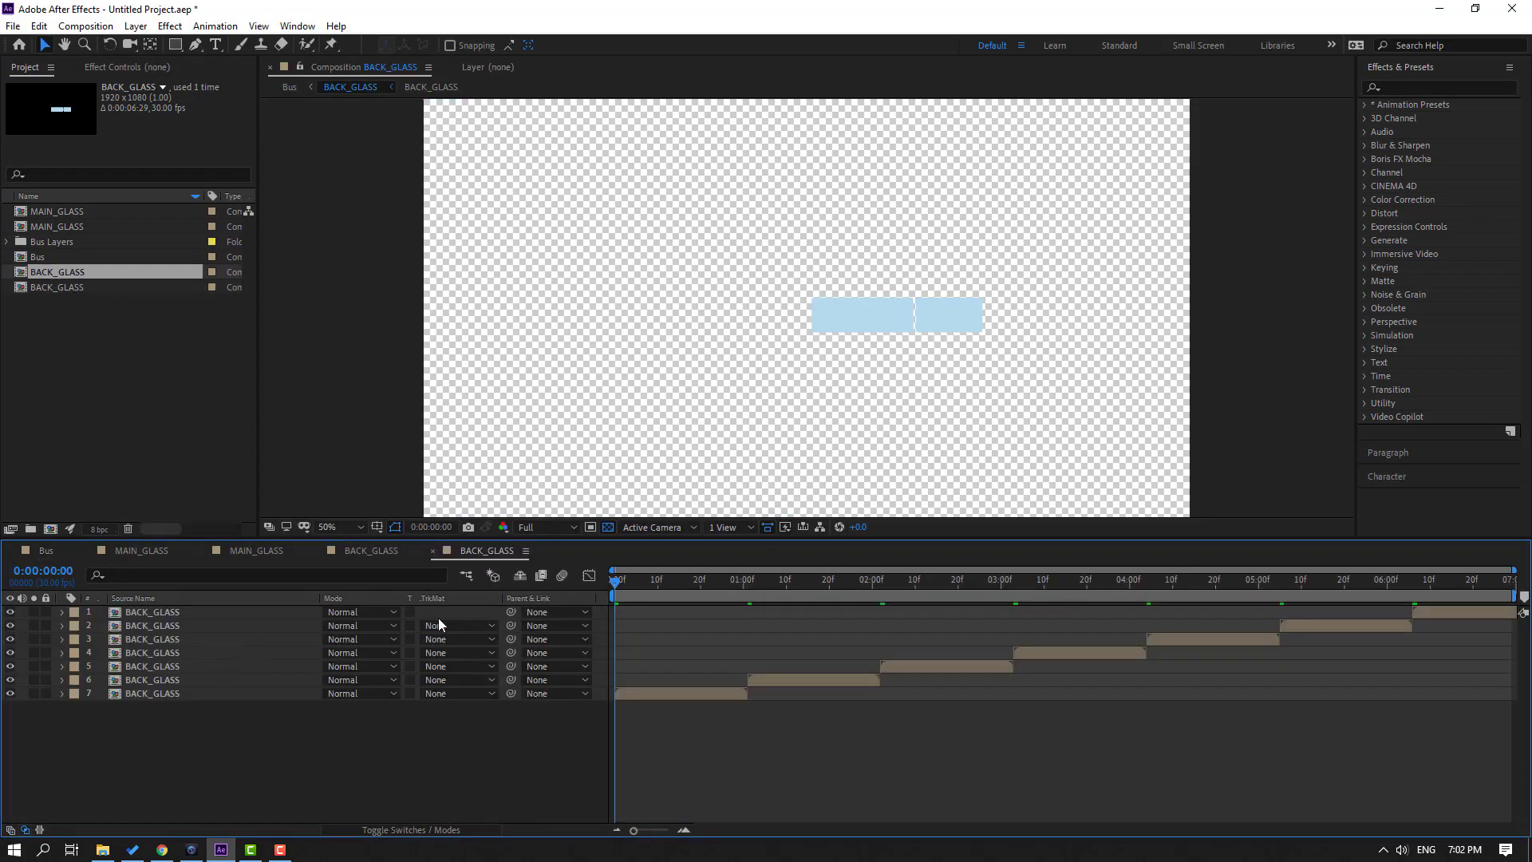
pyautogui.click(386, 554)
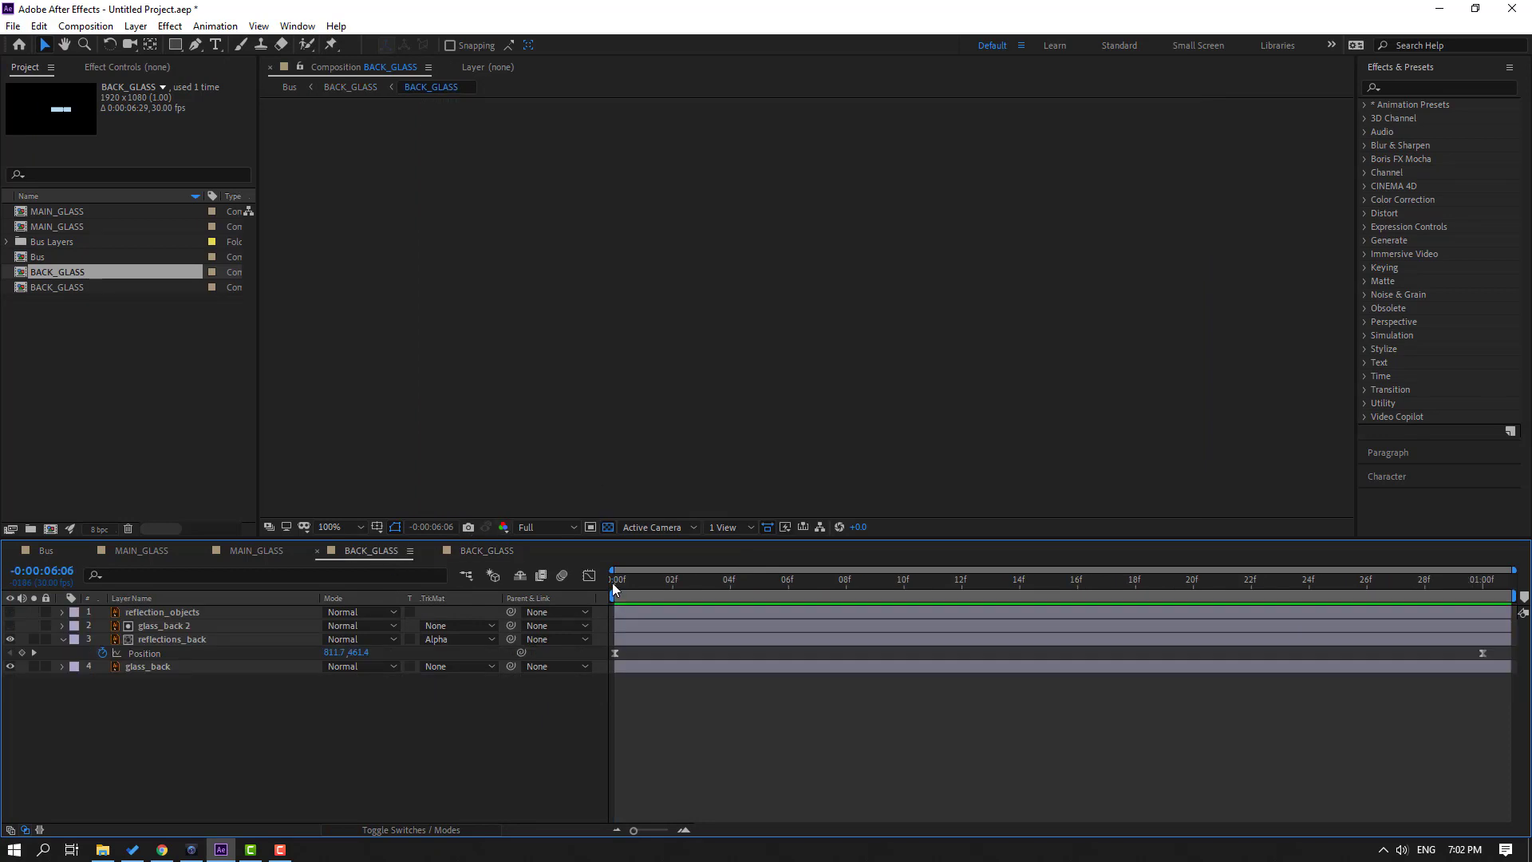
pyautogui.click(613, 588)
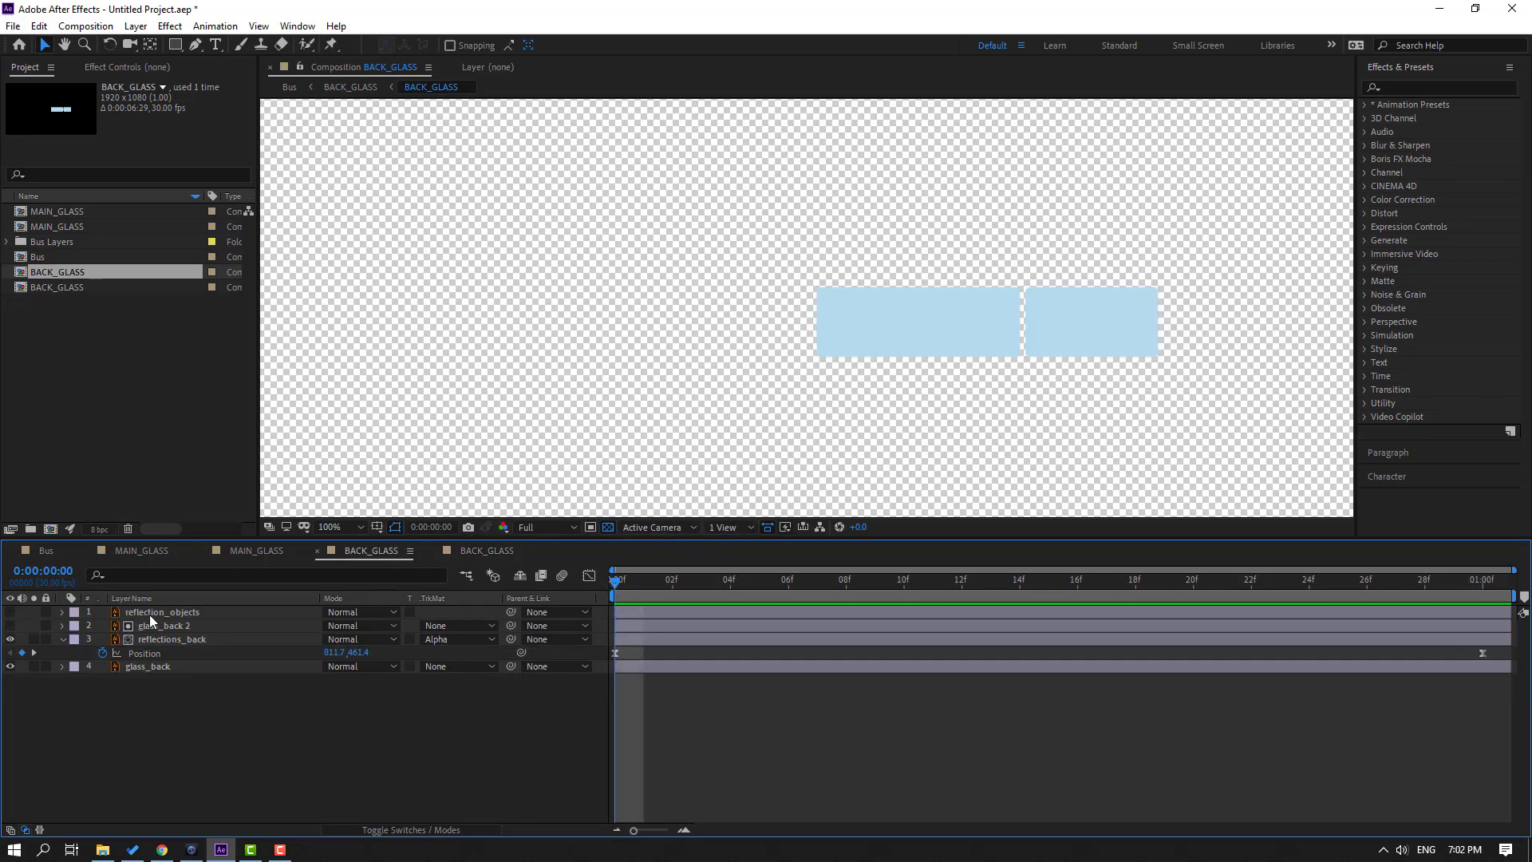
pyautogui.click(151, 613)
pyautogui.click(10, 612)
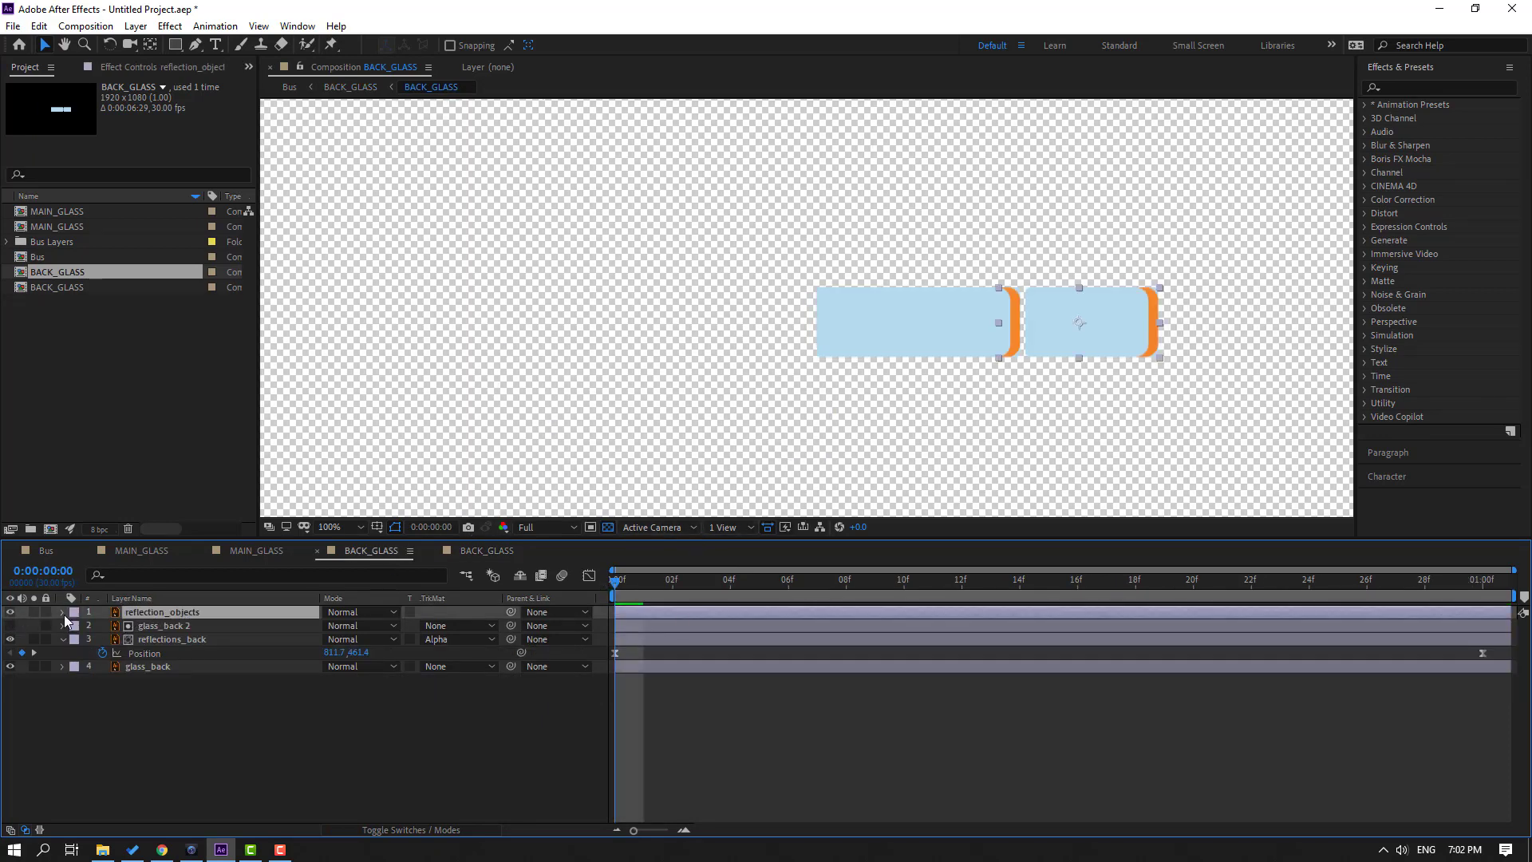
pyautogui.moveTo(613, 583); pyautogui.dragTo(1050, 599)
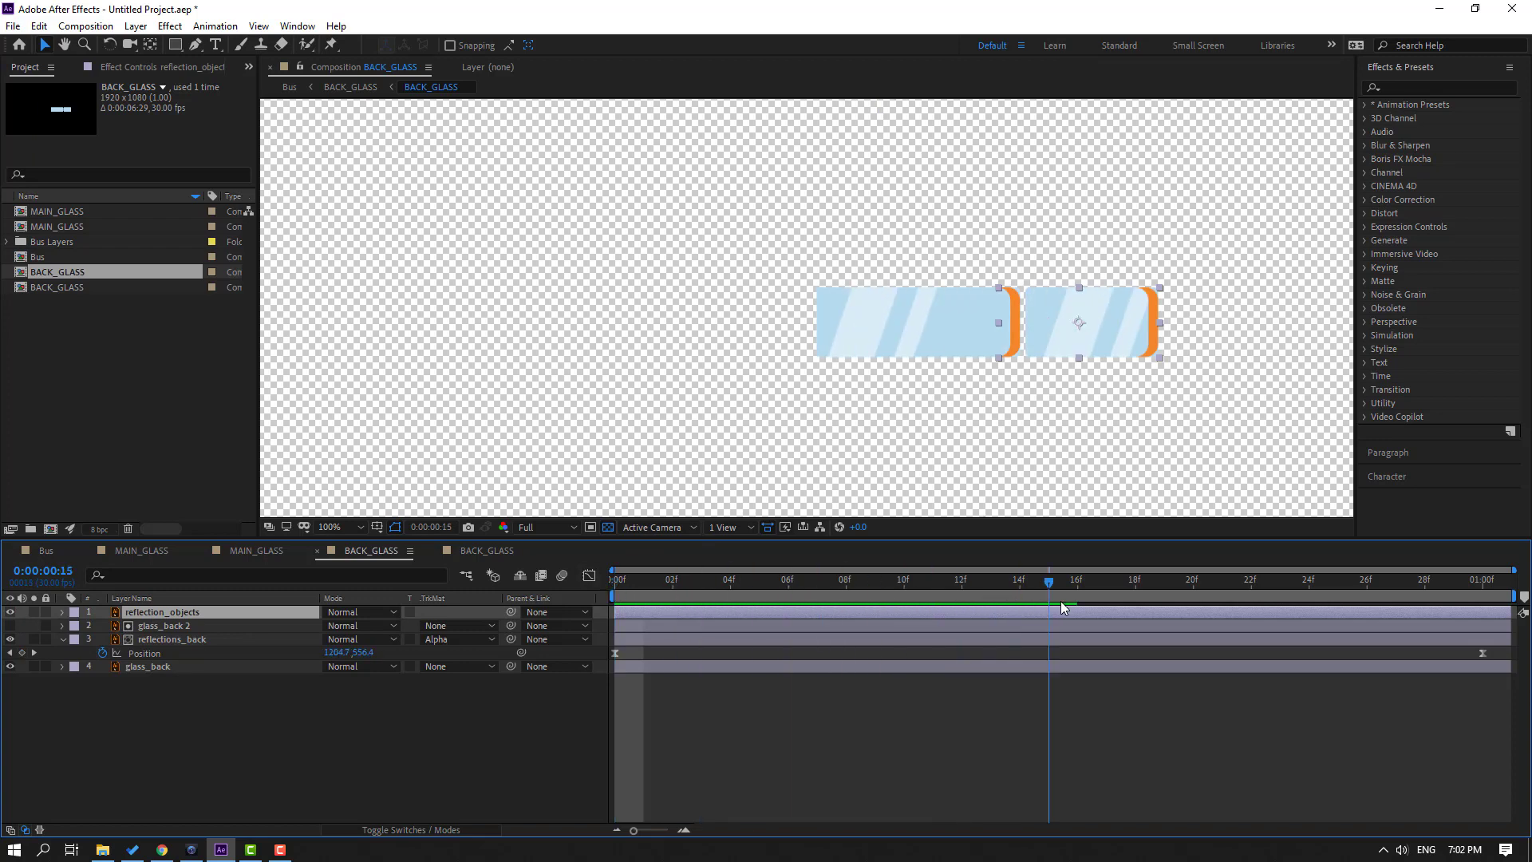
# - Parent the pre-composed BACK_GLASS layer to the bus layer in the Bus composition and preview the result
pyautogui.click(45, 550)
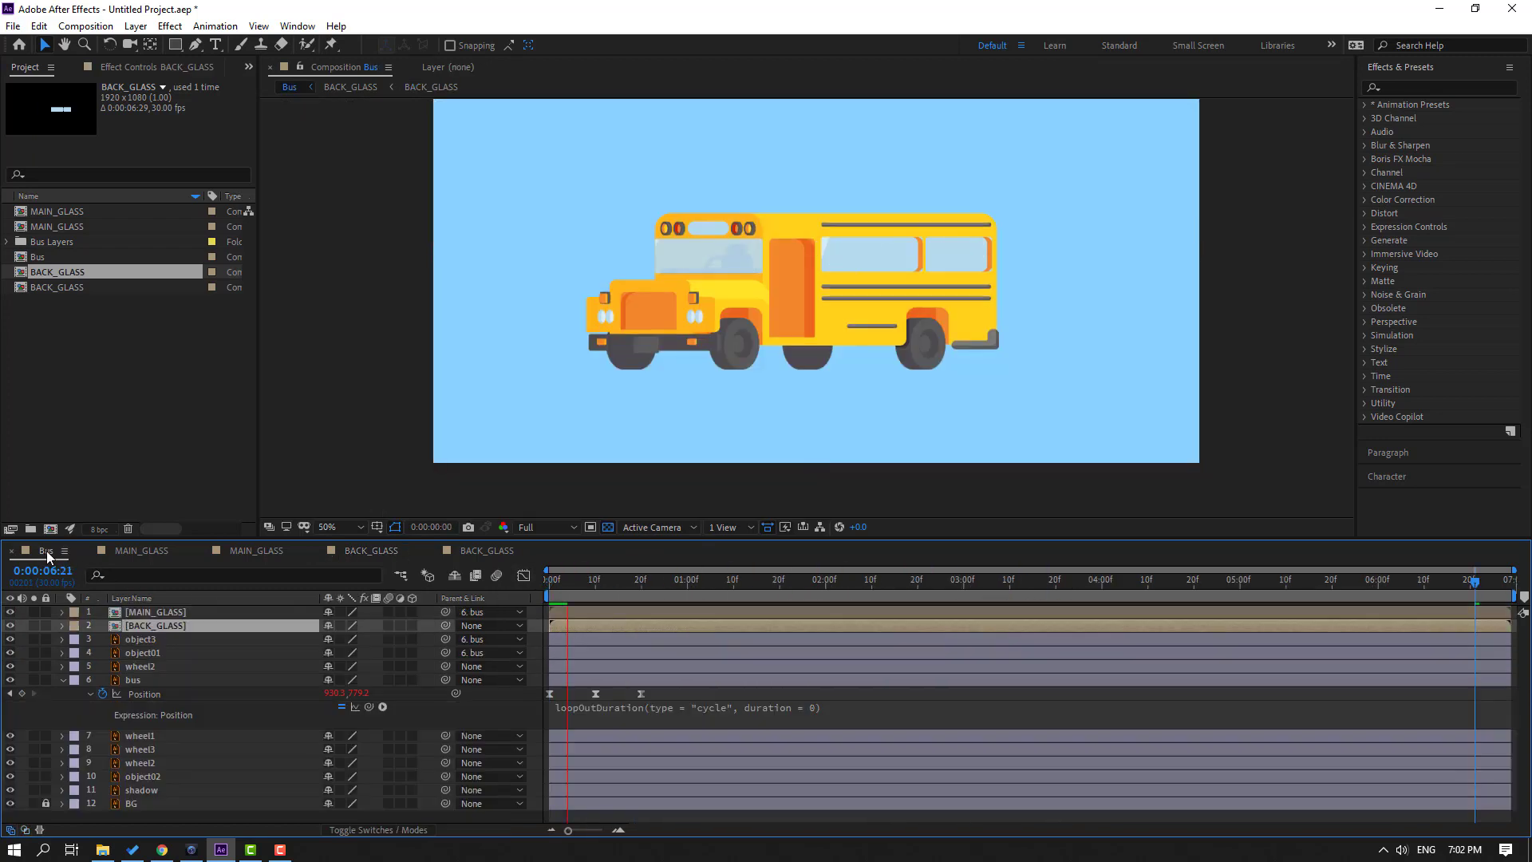
pyautogui.press('space')
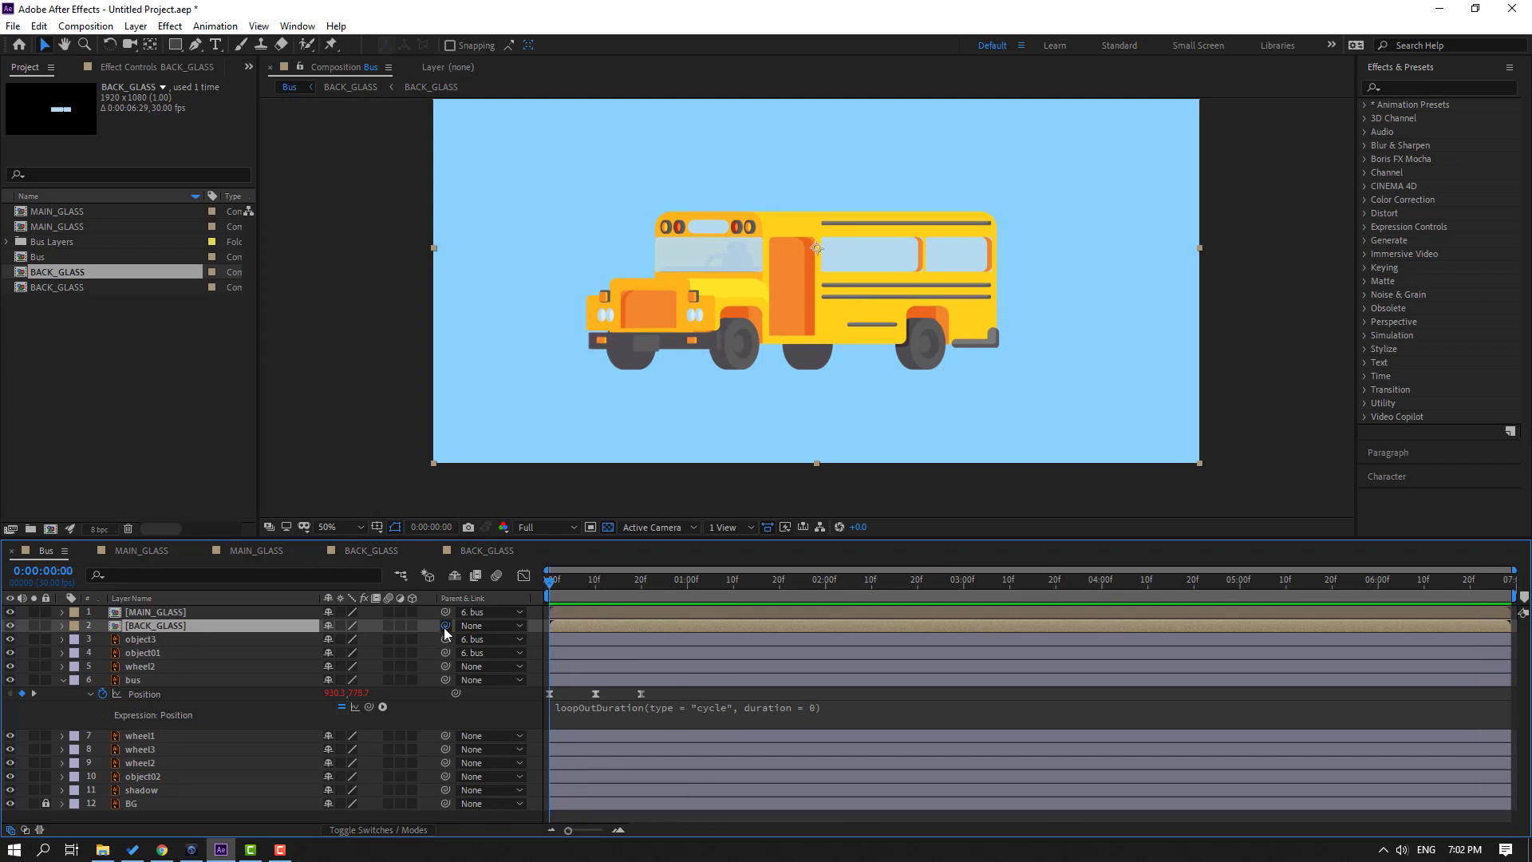
pyautogui.moveTo(445, 626); pyautogui.dragTo(151, 680)
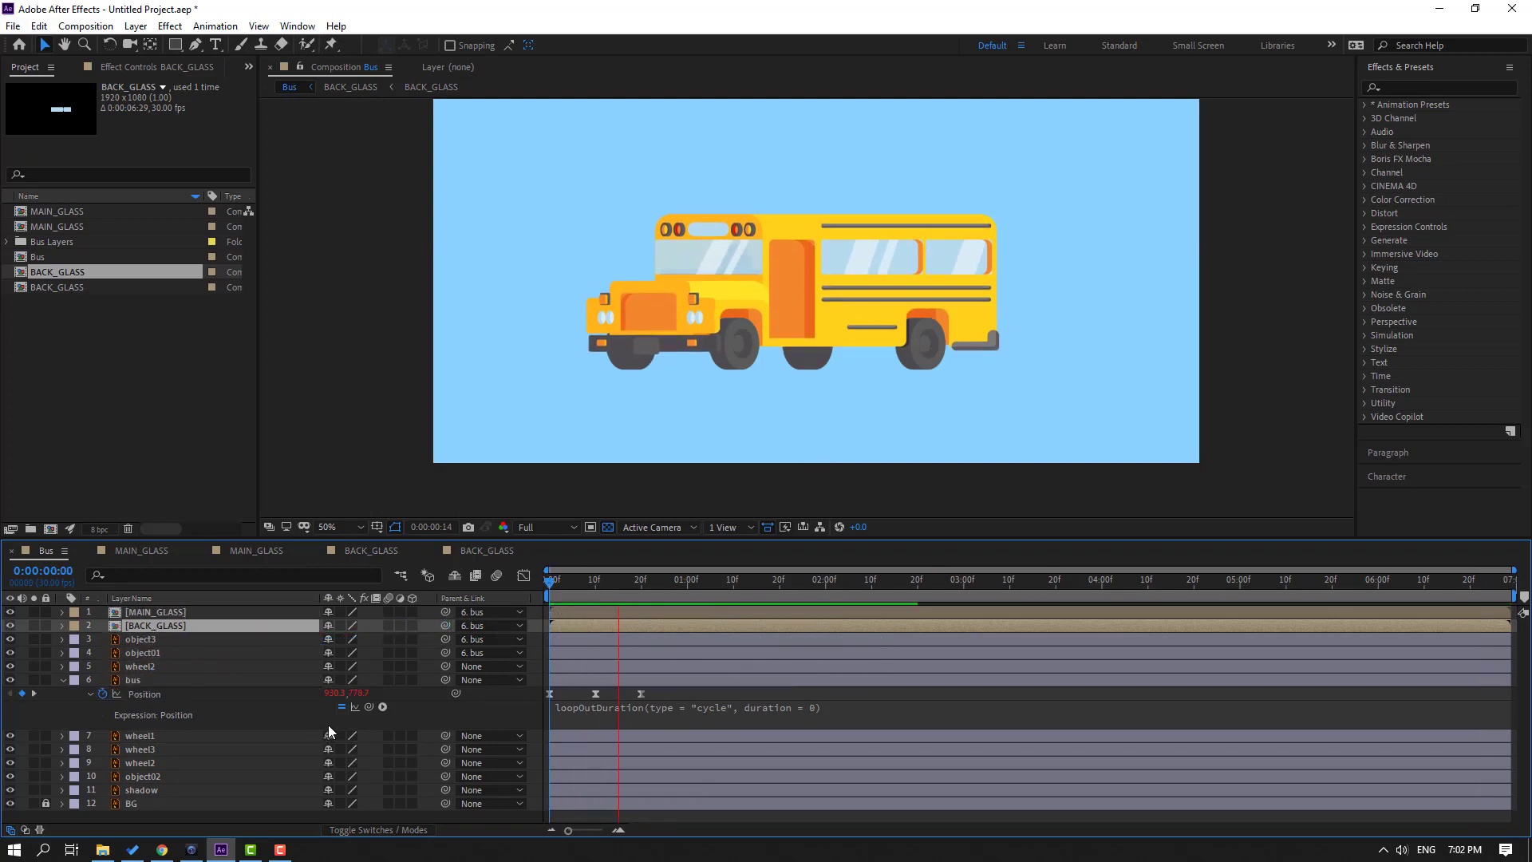
# - Close the four glass composition timelines, keeping only Bus open, and collapse the bus layer's properties
pyautogui.click(87, 558)
pyautogui.click(86, 557)
pyautogui.click(86, 558)
pyautogui.click(86, 558)
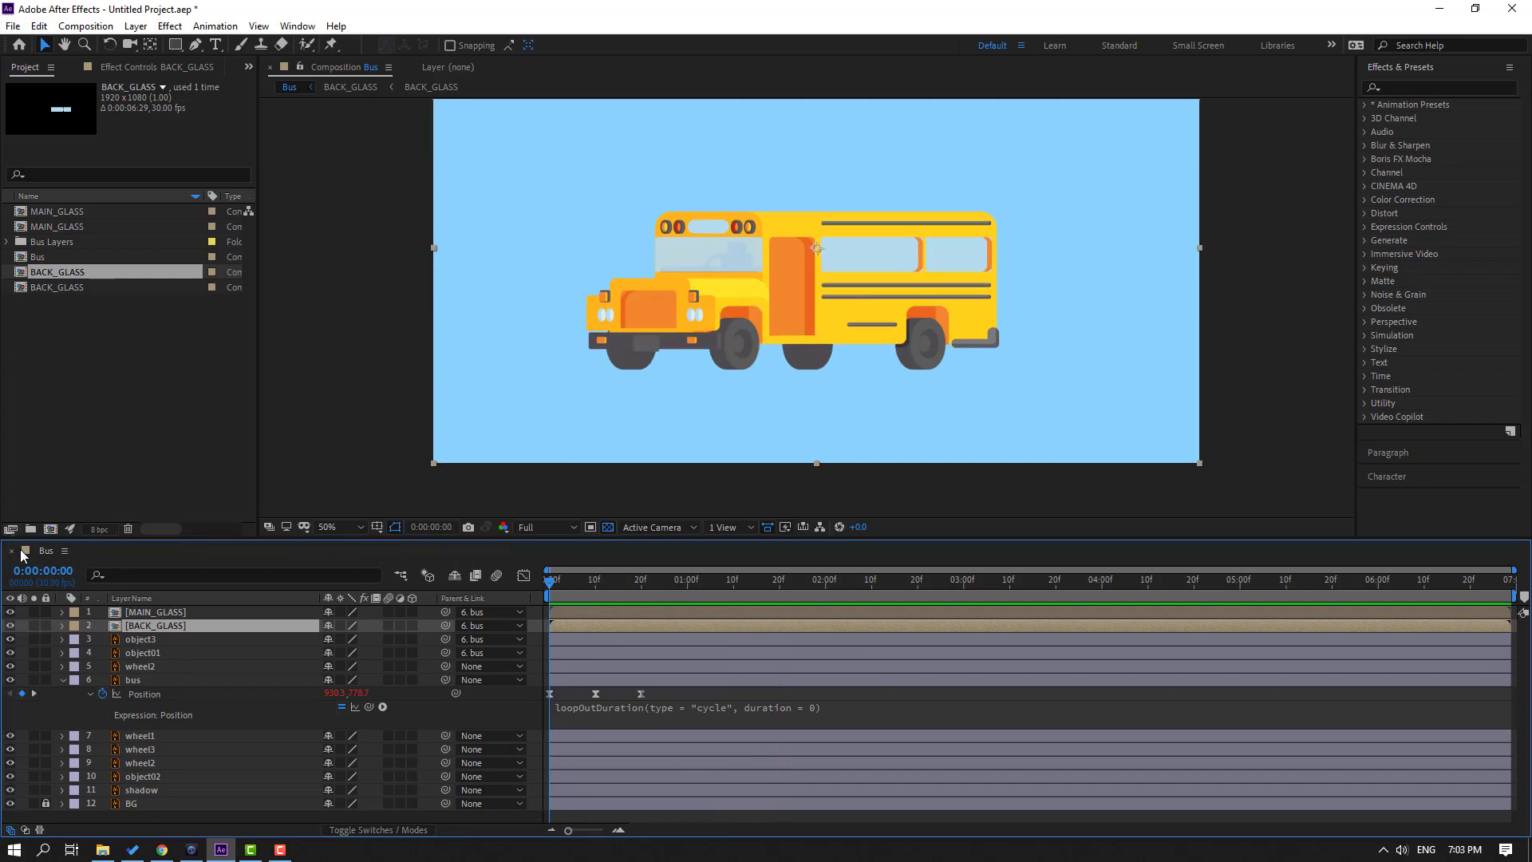
pyautogui.click(63, 681)
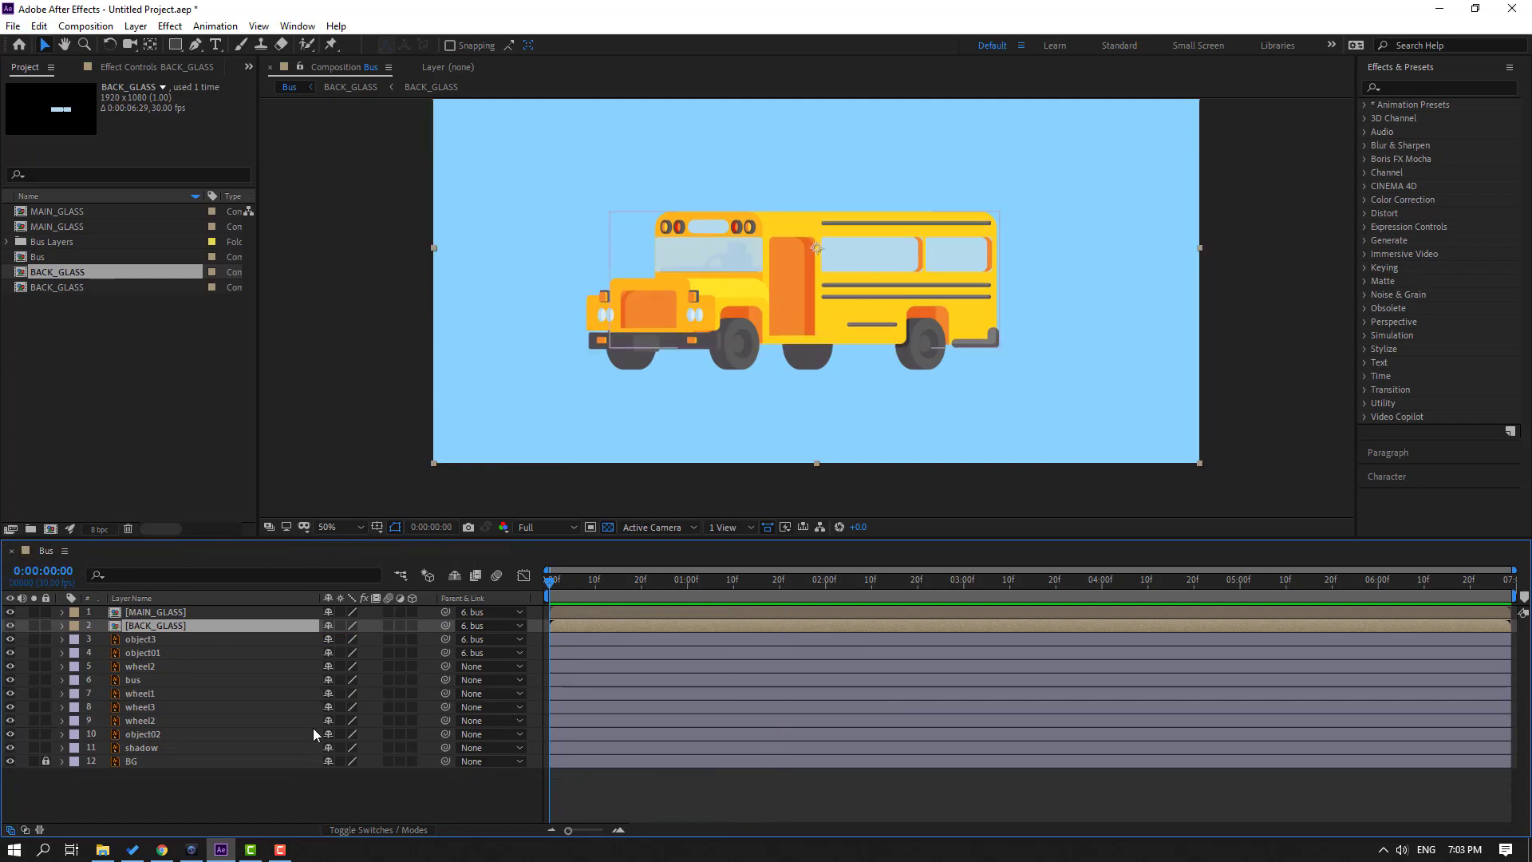
# - Remove the Anchor Point keyframing from the bus layer and show only its keyframed properties
pyautogui.click(153, 683)
pyautogui.press('u')
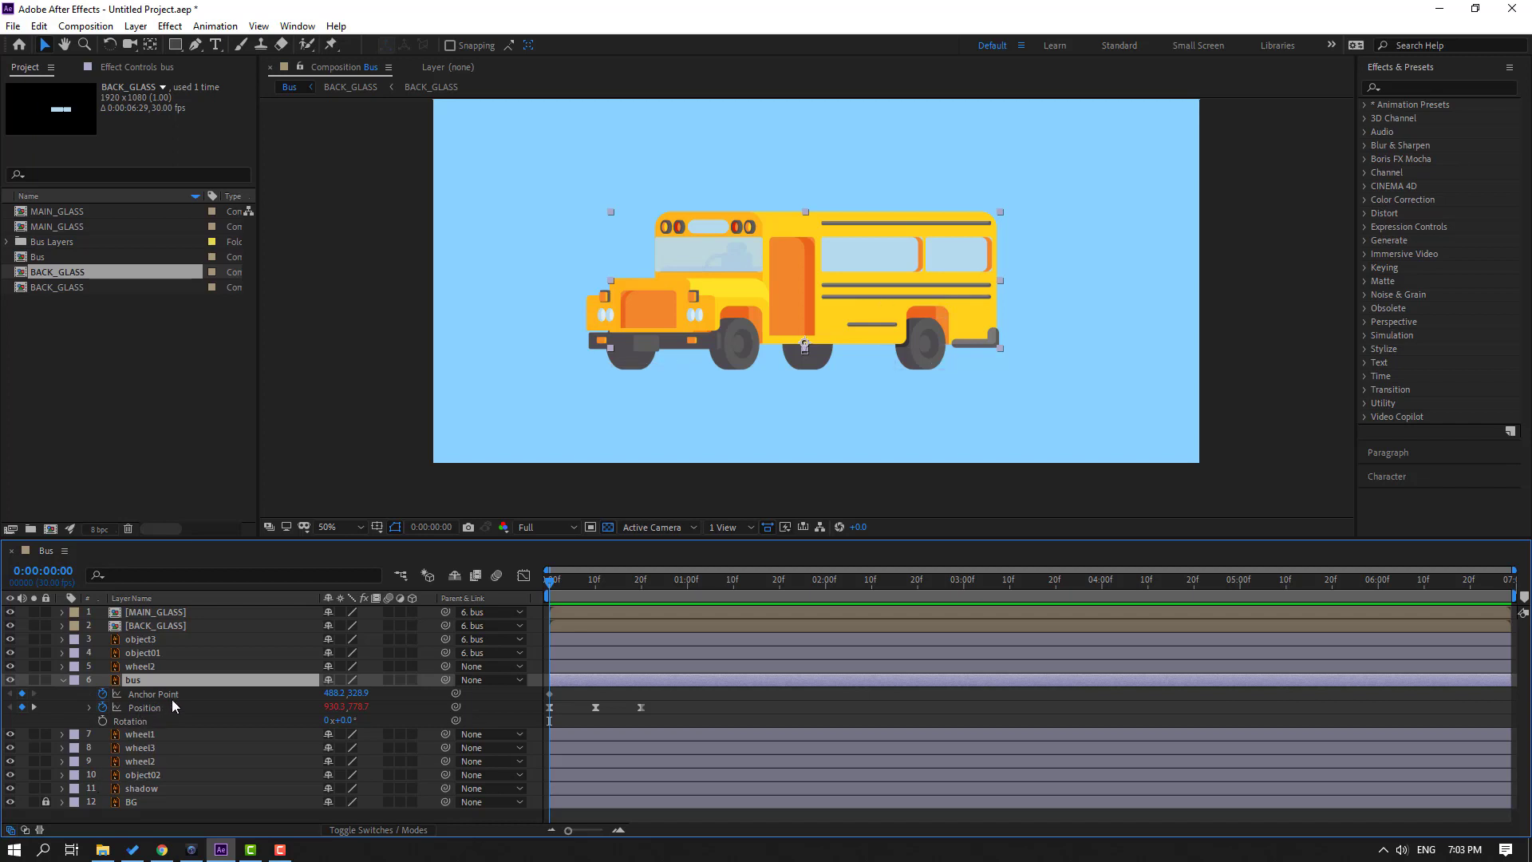
pyautogui.click(100, 693)
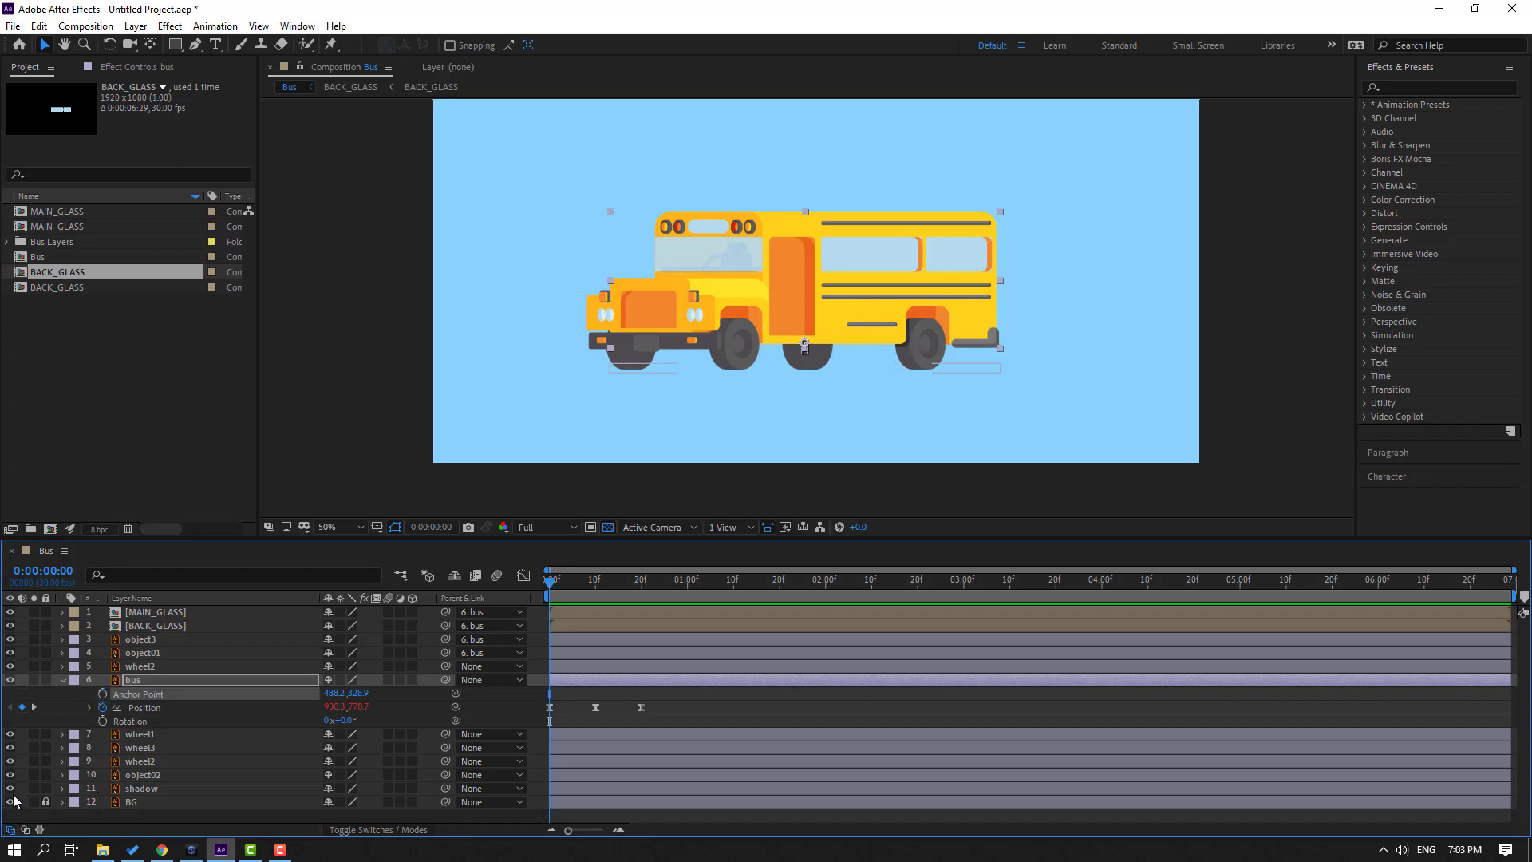
pyautogui.press('u')
pyautogui.press('u')
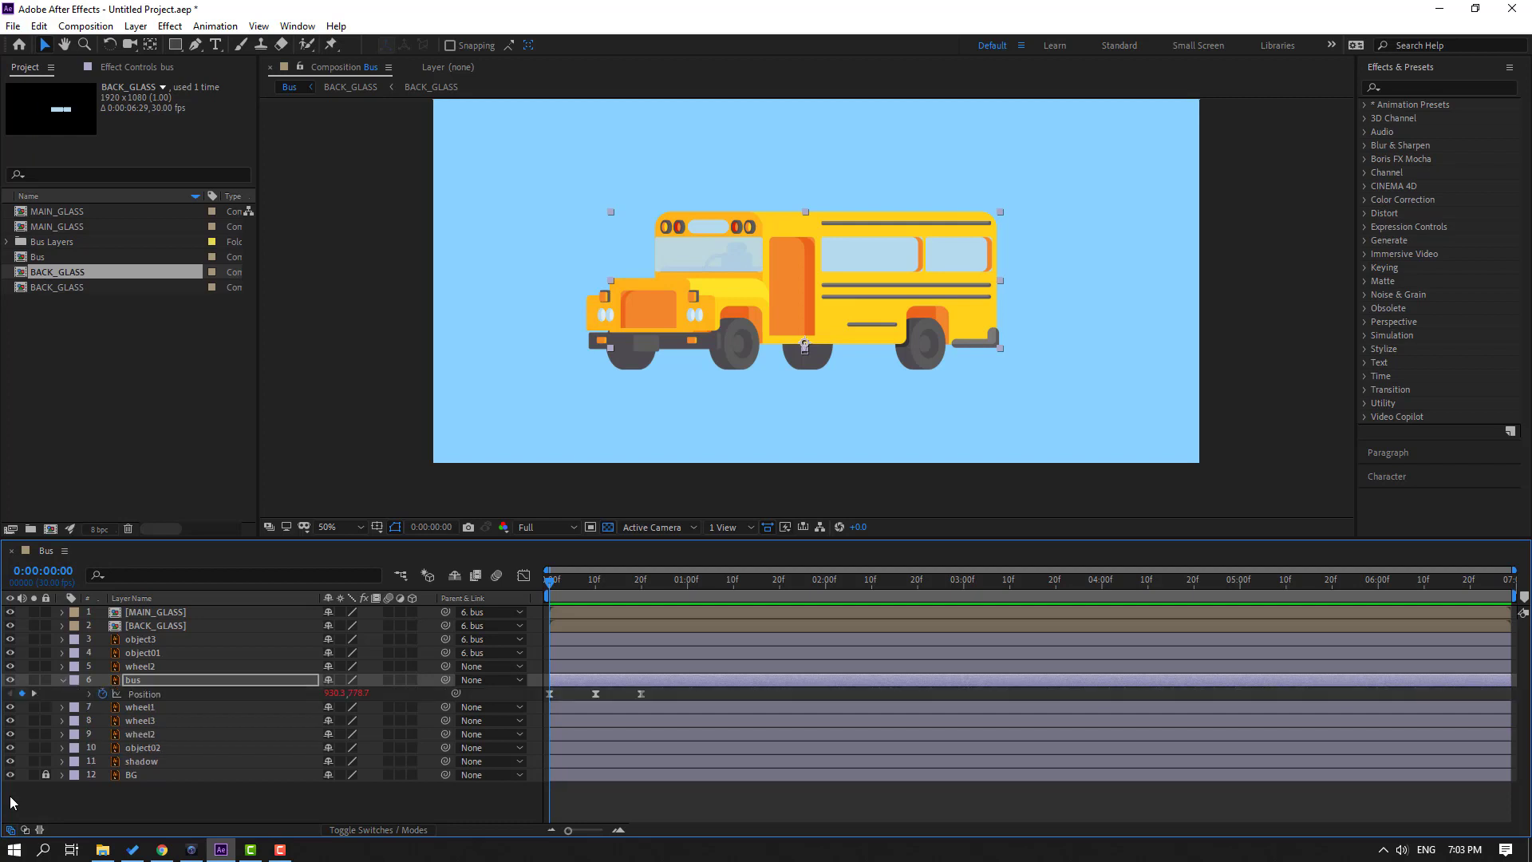
# - Reveal the bus layer's Rotation alongside Position and keyframe it at -1° at 0 seconds
pyautogui.hotkey('shift', 'r')
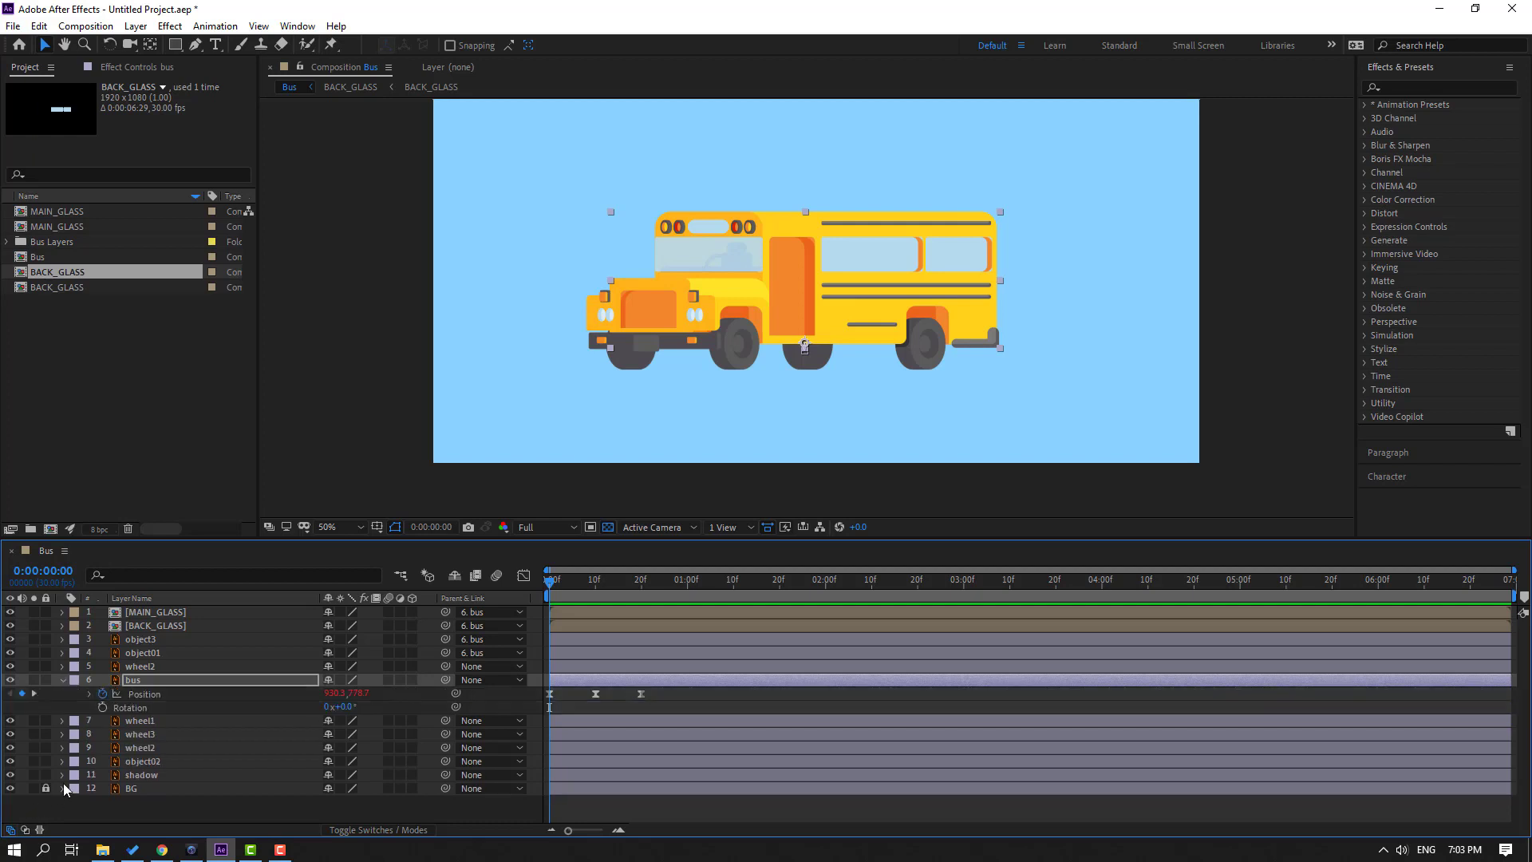
pyautogui.click(102, 707)
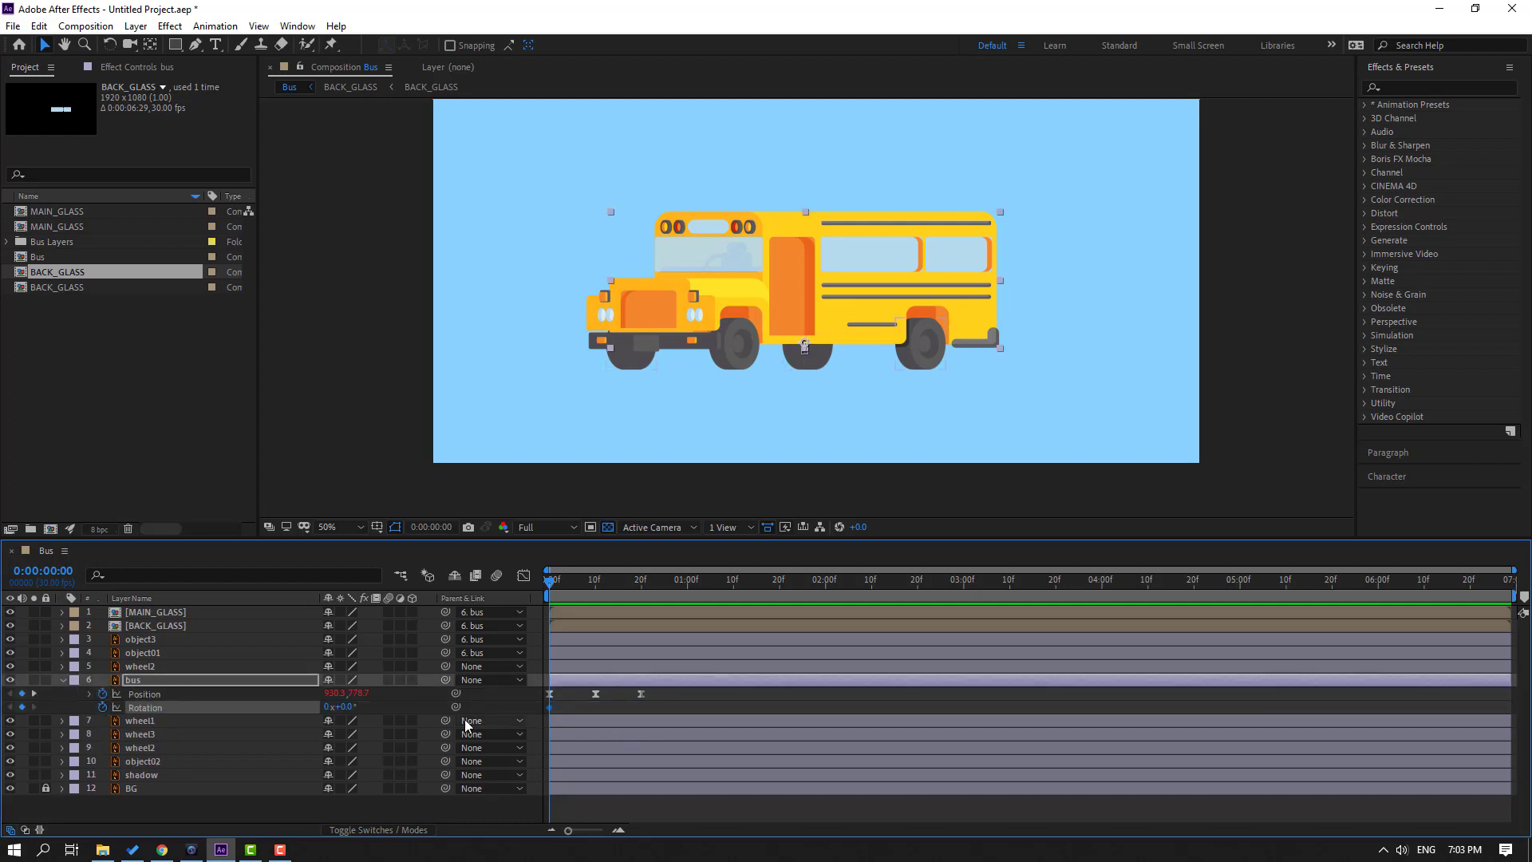
pyautogui.click(346, 706)
pyautogui.write('-1')
pyautogui.press('Return')
# - Keyframe the bus layer's Rotation to 1° at frame 10 and -1° at frame 20, previewing a work area that ends there
pyautogui.click(568, 577)
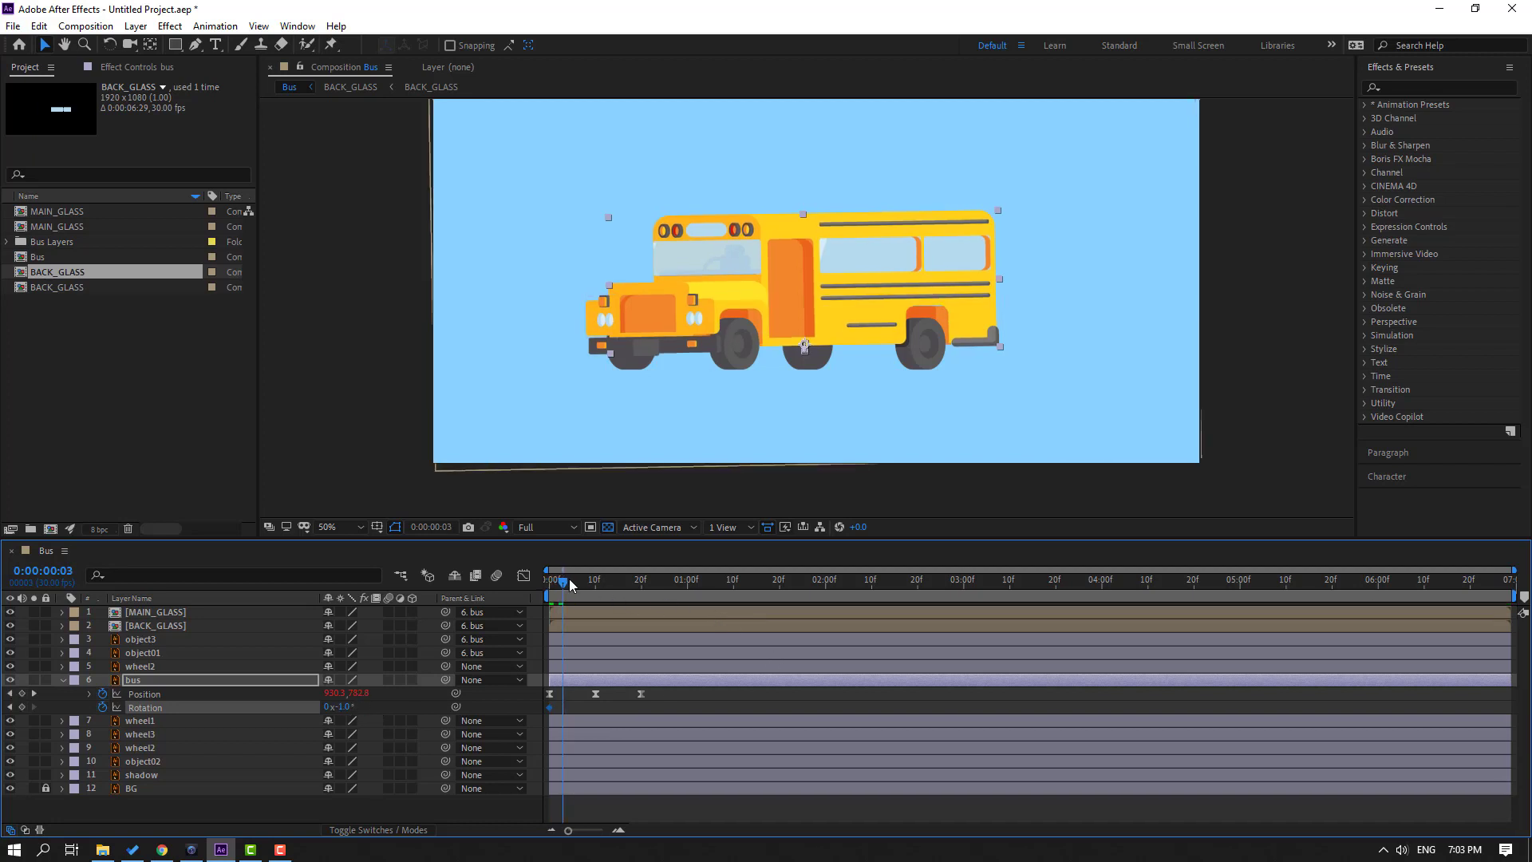
pyautogui.moveTo(568, 583); pyautogui.dragTo(640, 582)
pyautogui.click(339, 707)
pyautogui.write('1')
pyautogui.press('Return')
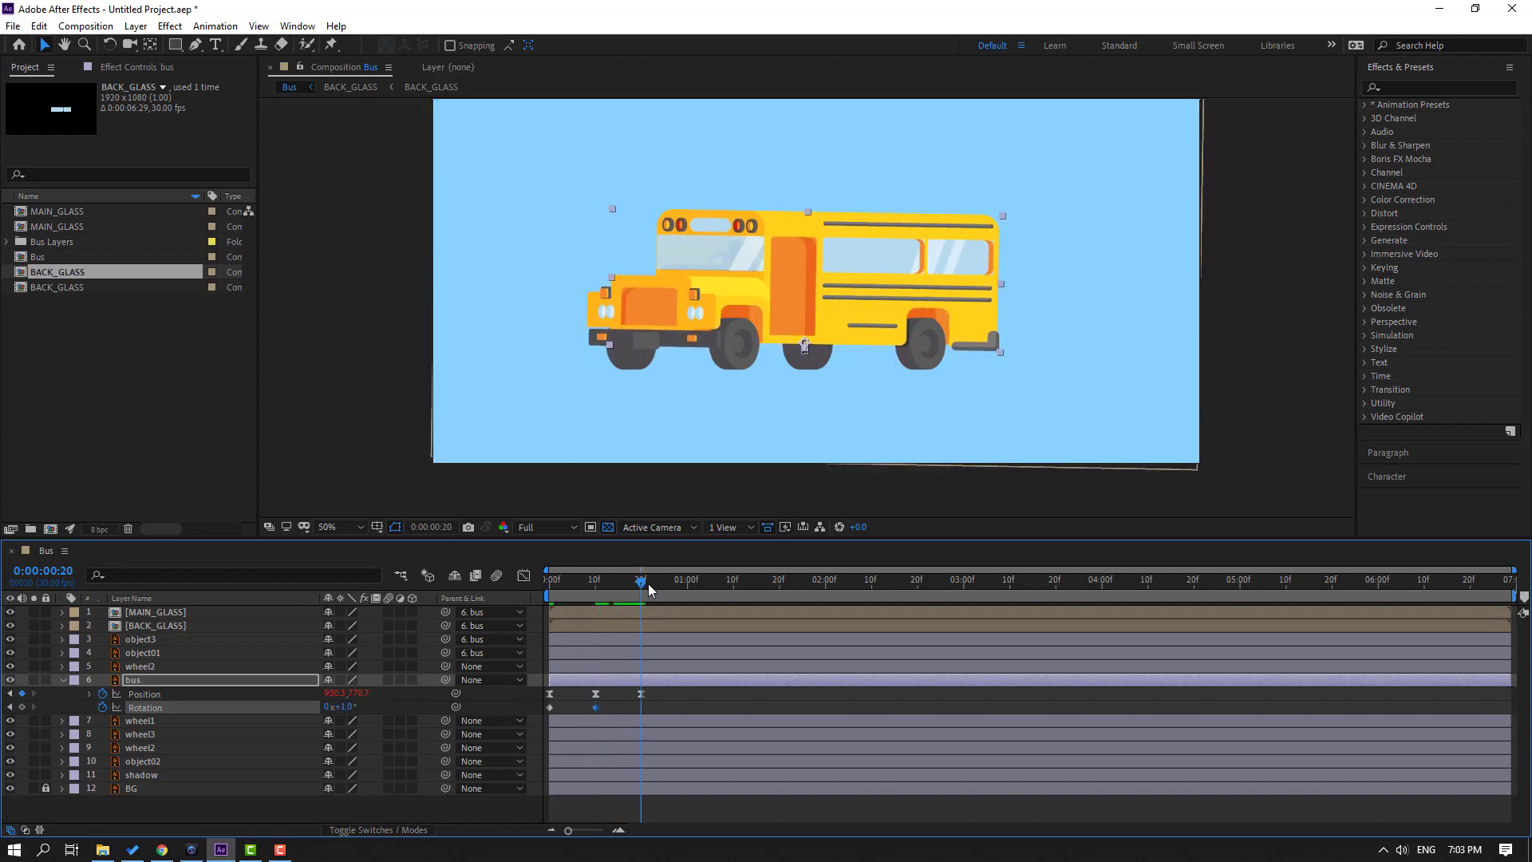
pyautogui.click(350, 707)
pyautogui.write('-1')
pyautogui.press('Return')
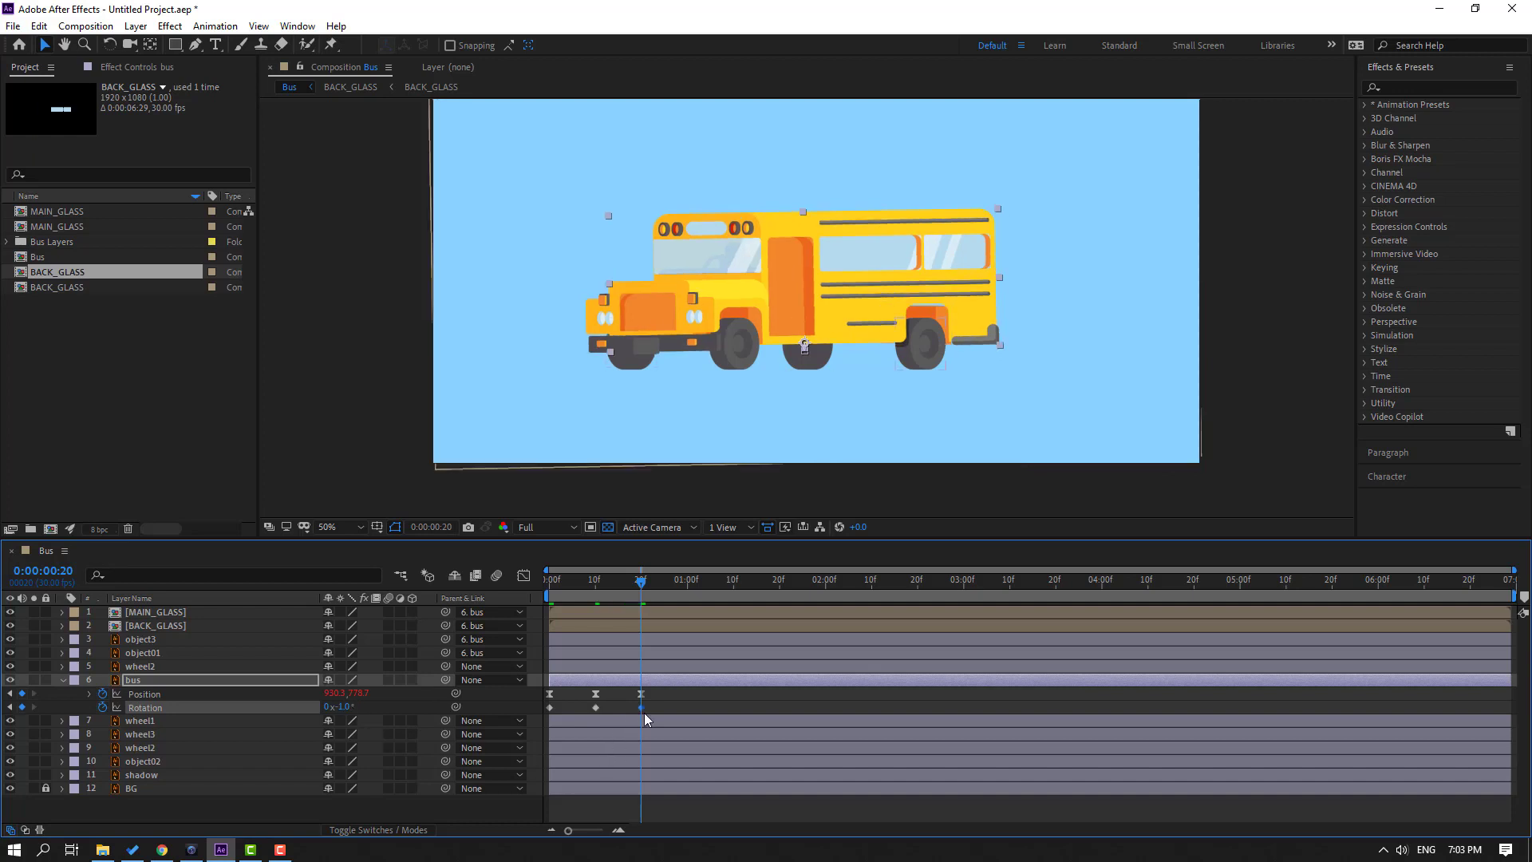
pyautogui.press('space')
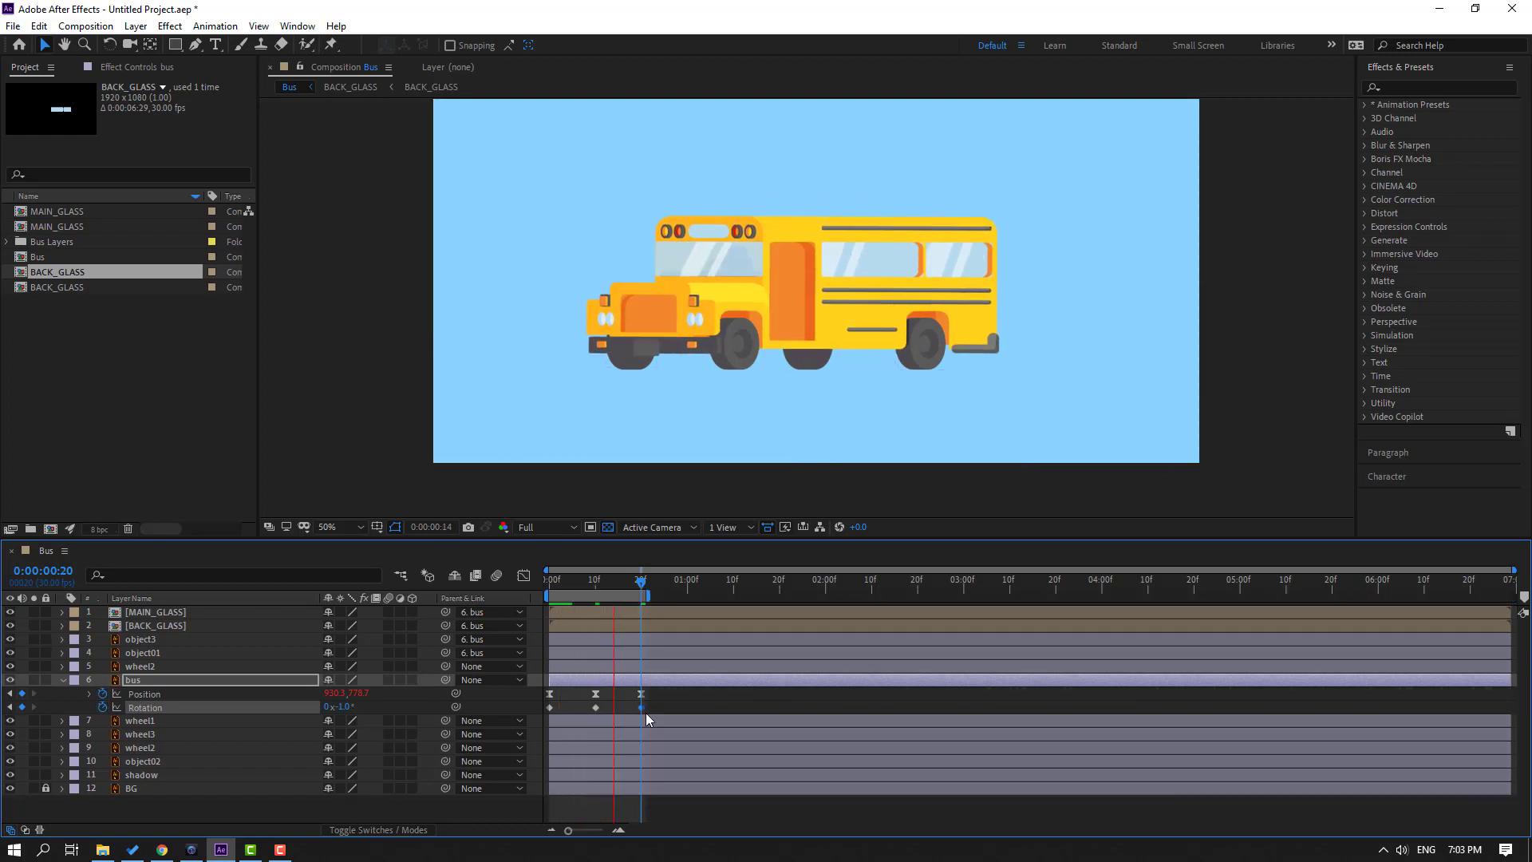
# - Apply Easy Ease to the bus layer's three Rotation keyframes and preview the rocking motion
pyautogui.moveTo(643, 712); pyautogui.dragTo(548, 713)
pyautogui.rightClick(548, 710)
pyautogui.moveTo(638, 697)
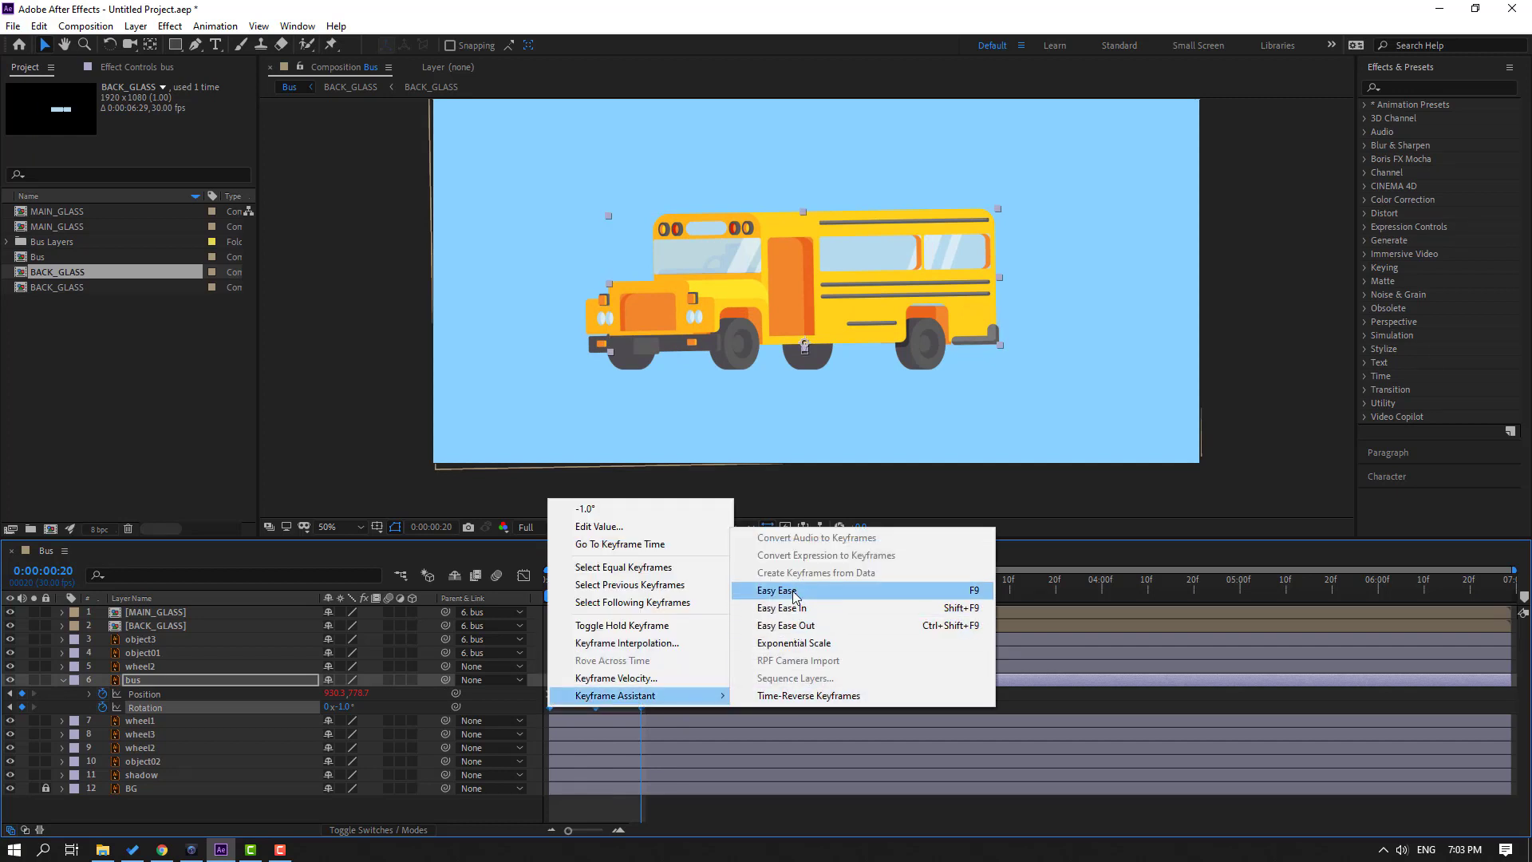
pyautogui.click(798, 591)
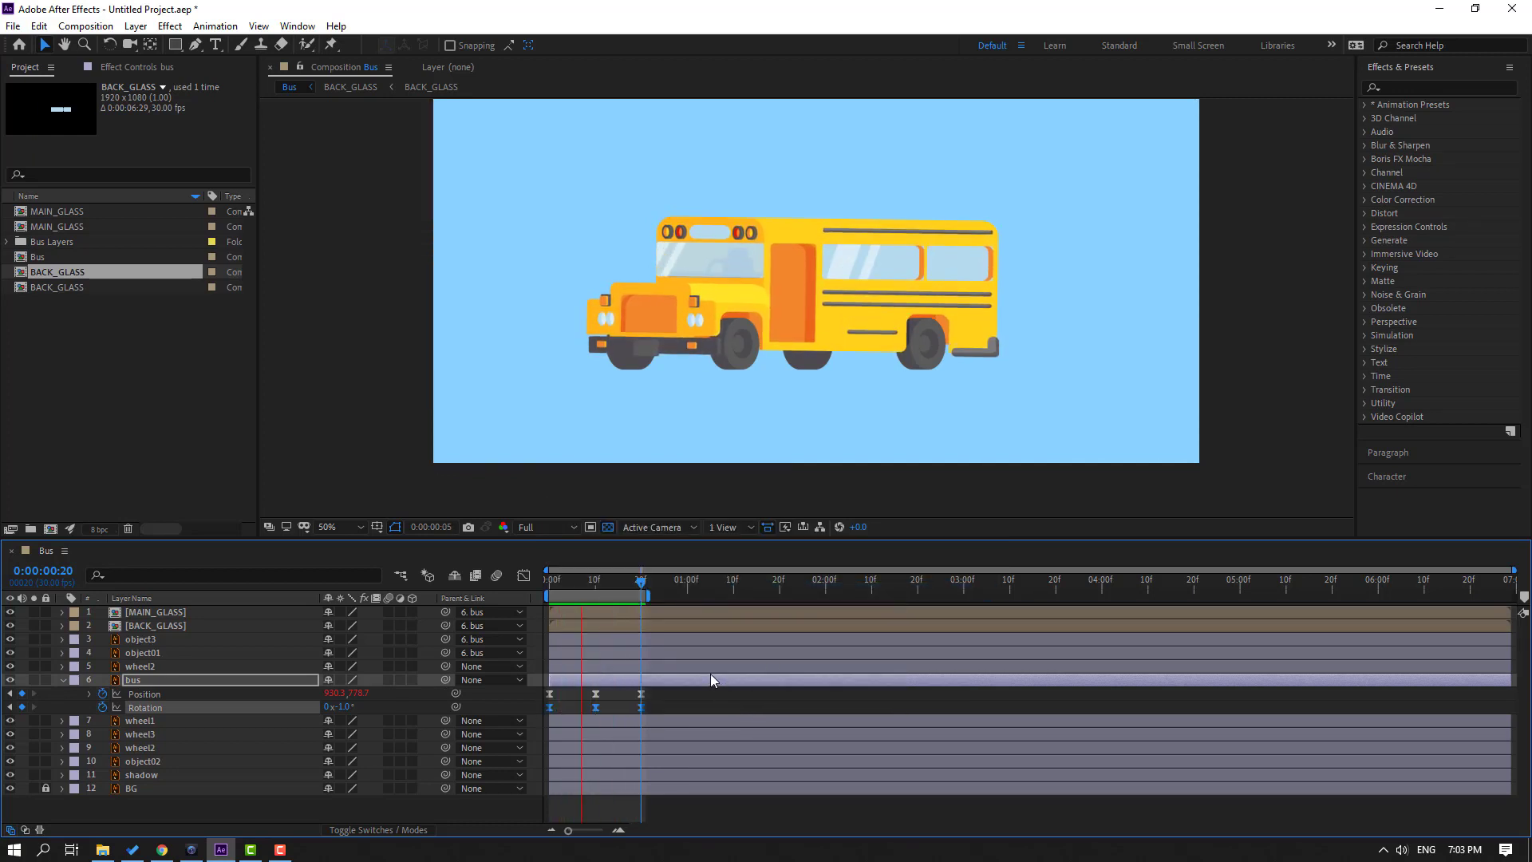
pyautogui.press('space')
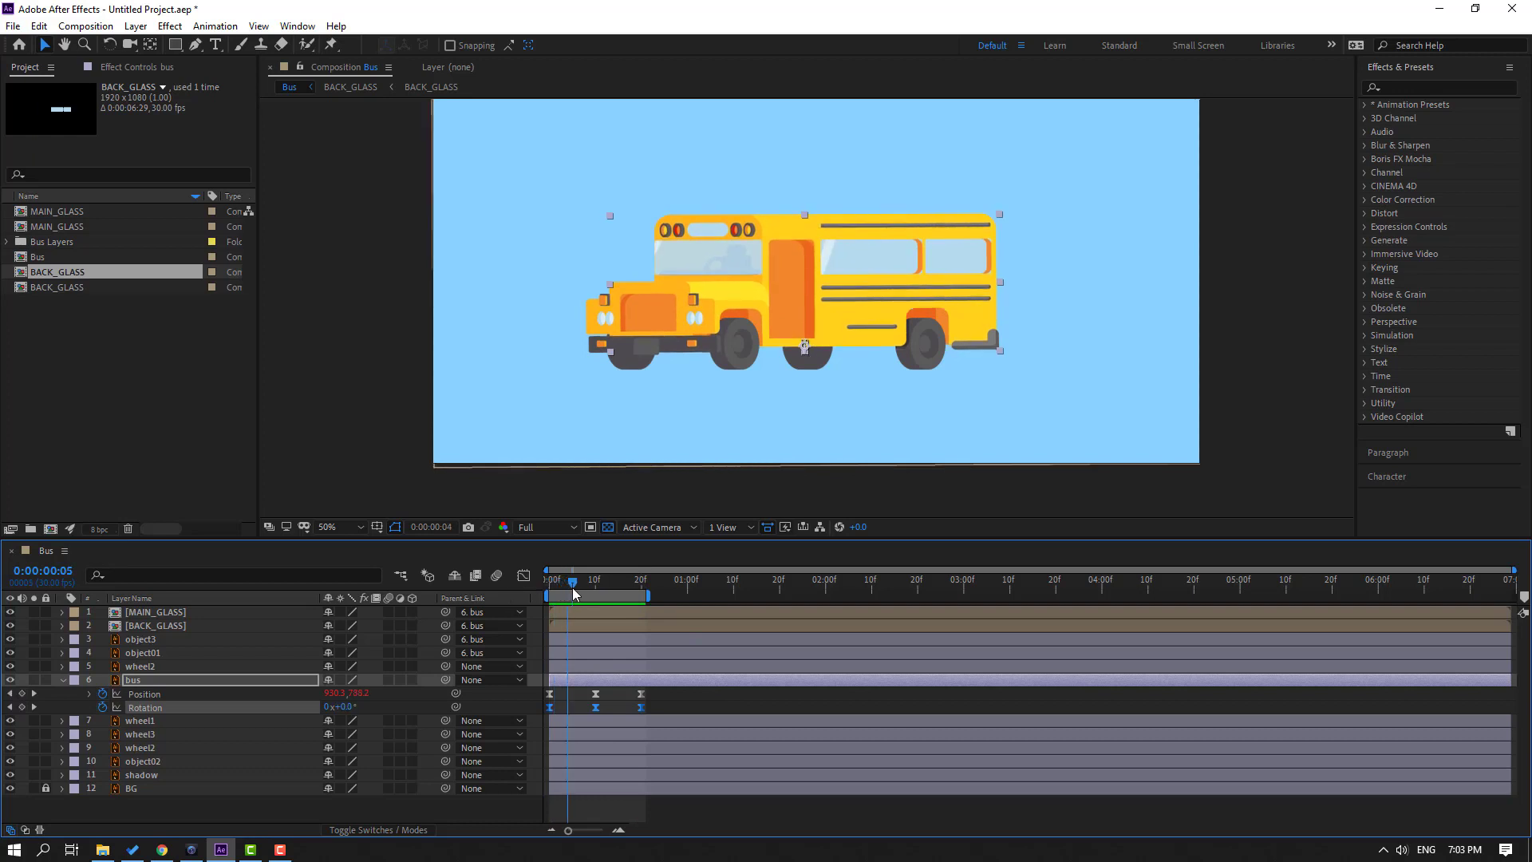
pyautogui.click(710, 701)
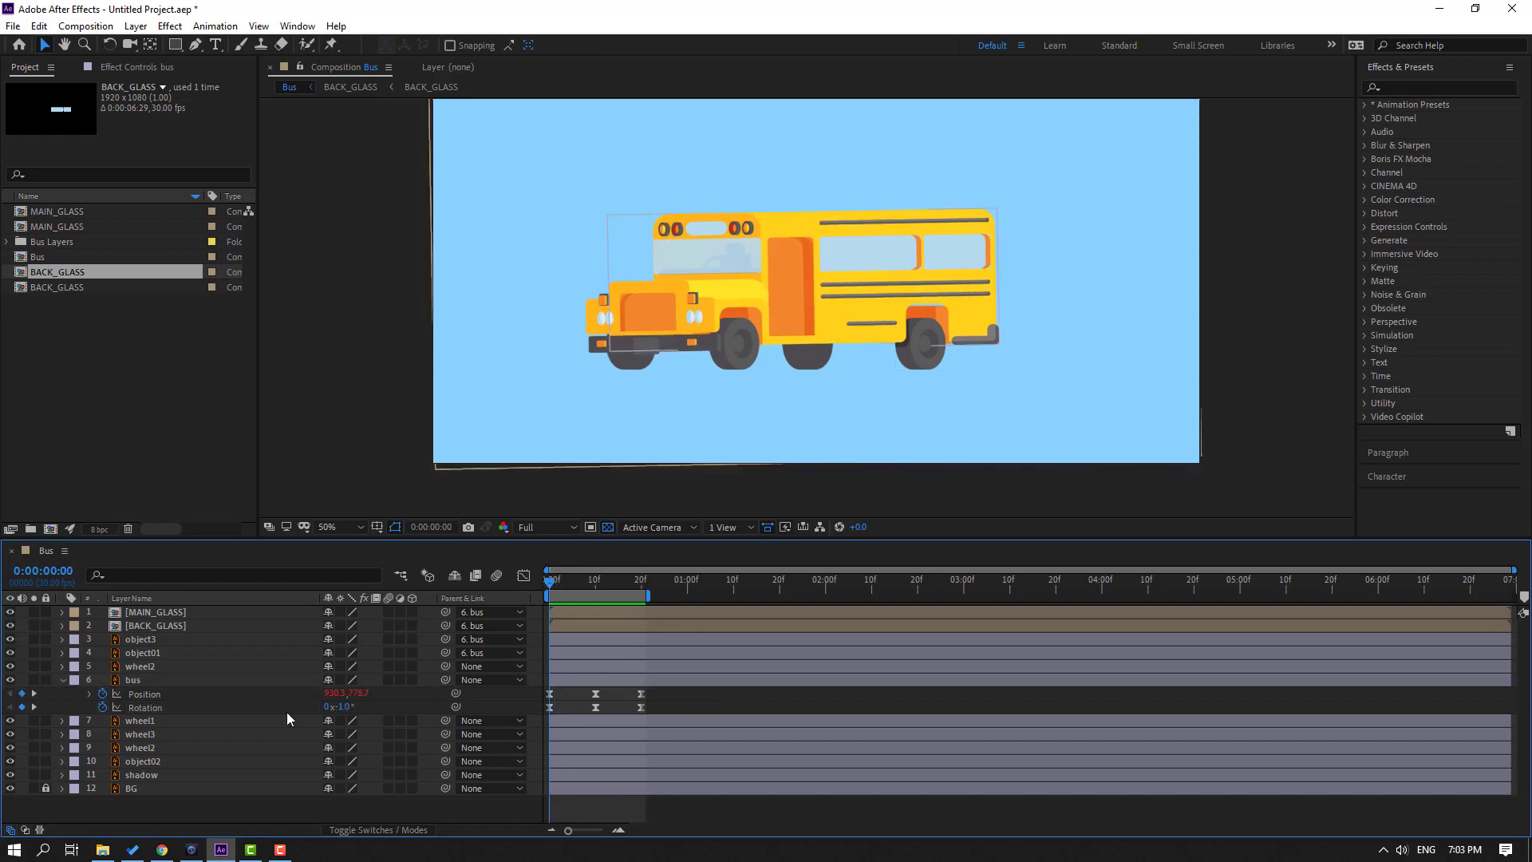
# - Set the bus layer's Rotation keyframes at 0 seconds and frame 20 to -0.5° and preview the animation
pyautogui.click(358, 714)
pyautogui.write('-0.5')
pyautogui.press('Return')
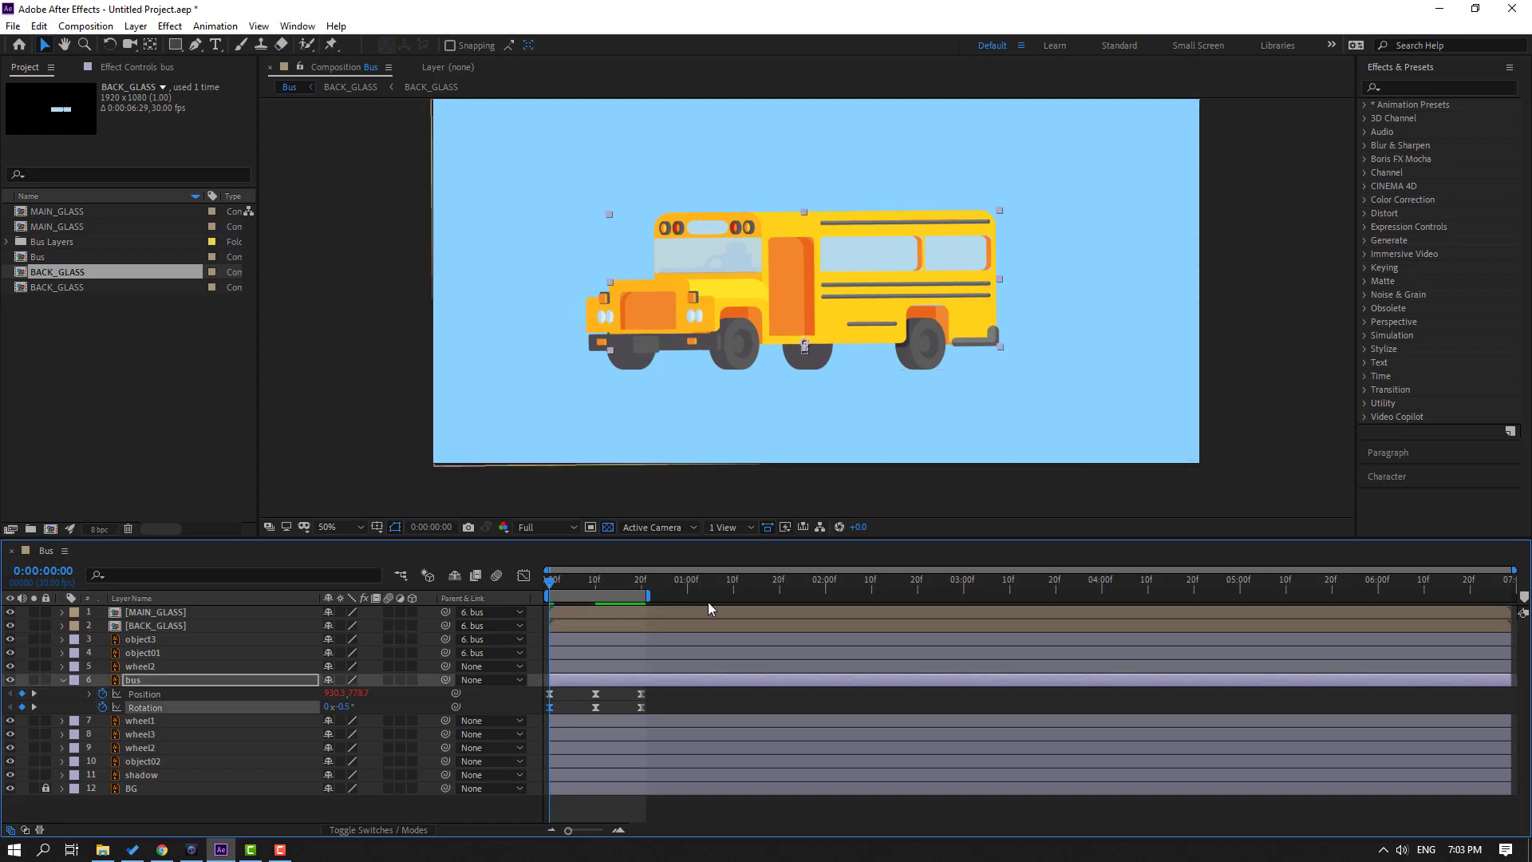
pyautogui.moveTo(574, 588); pyautogui.dragTo(639, 592)
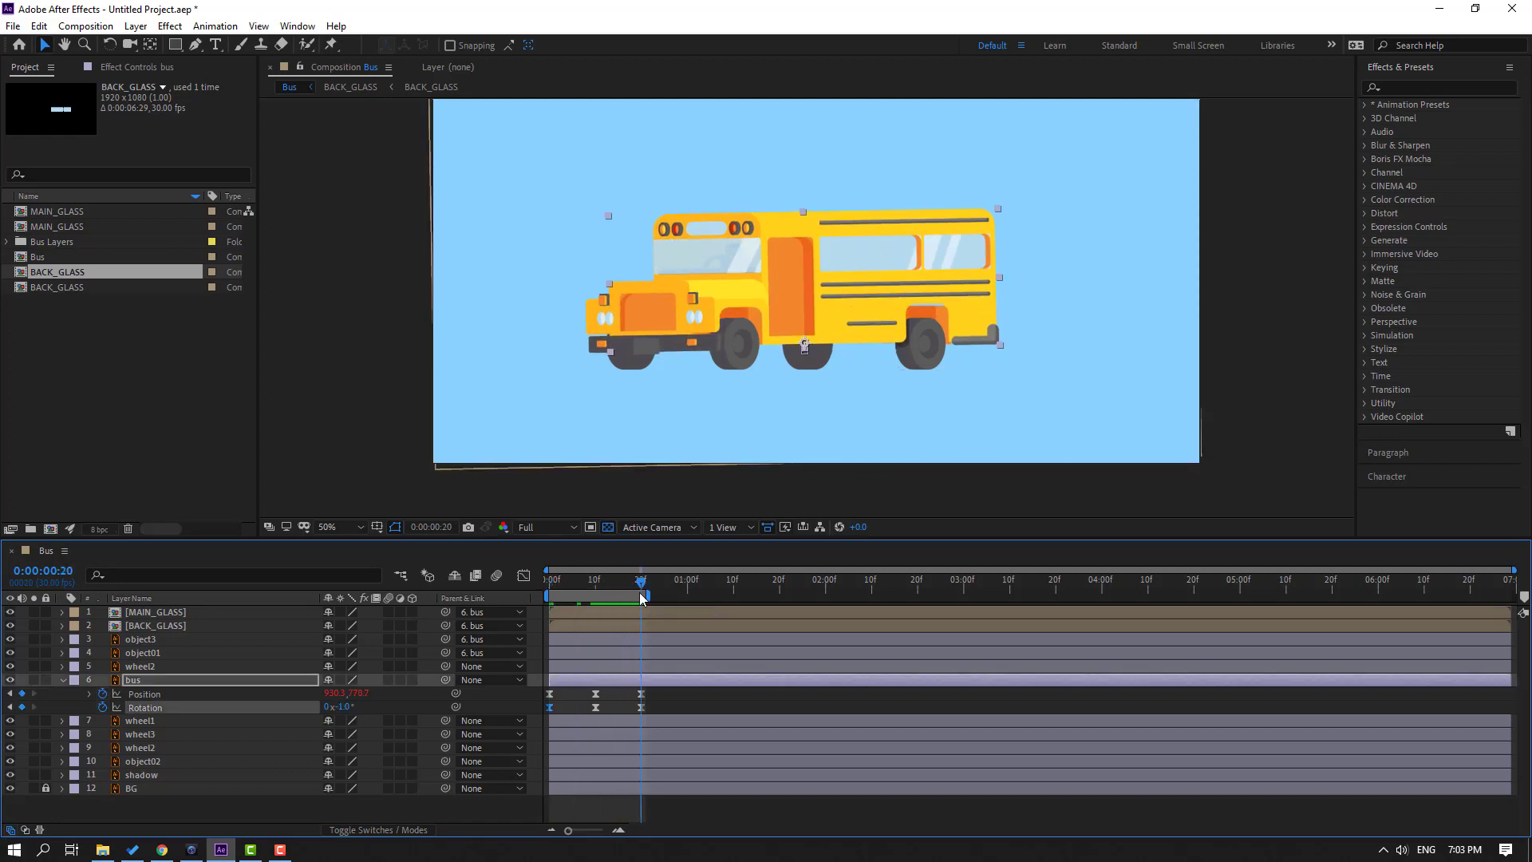
pyautogui.click(548, 706)
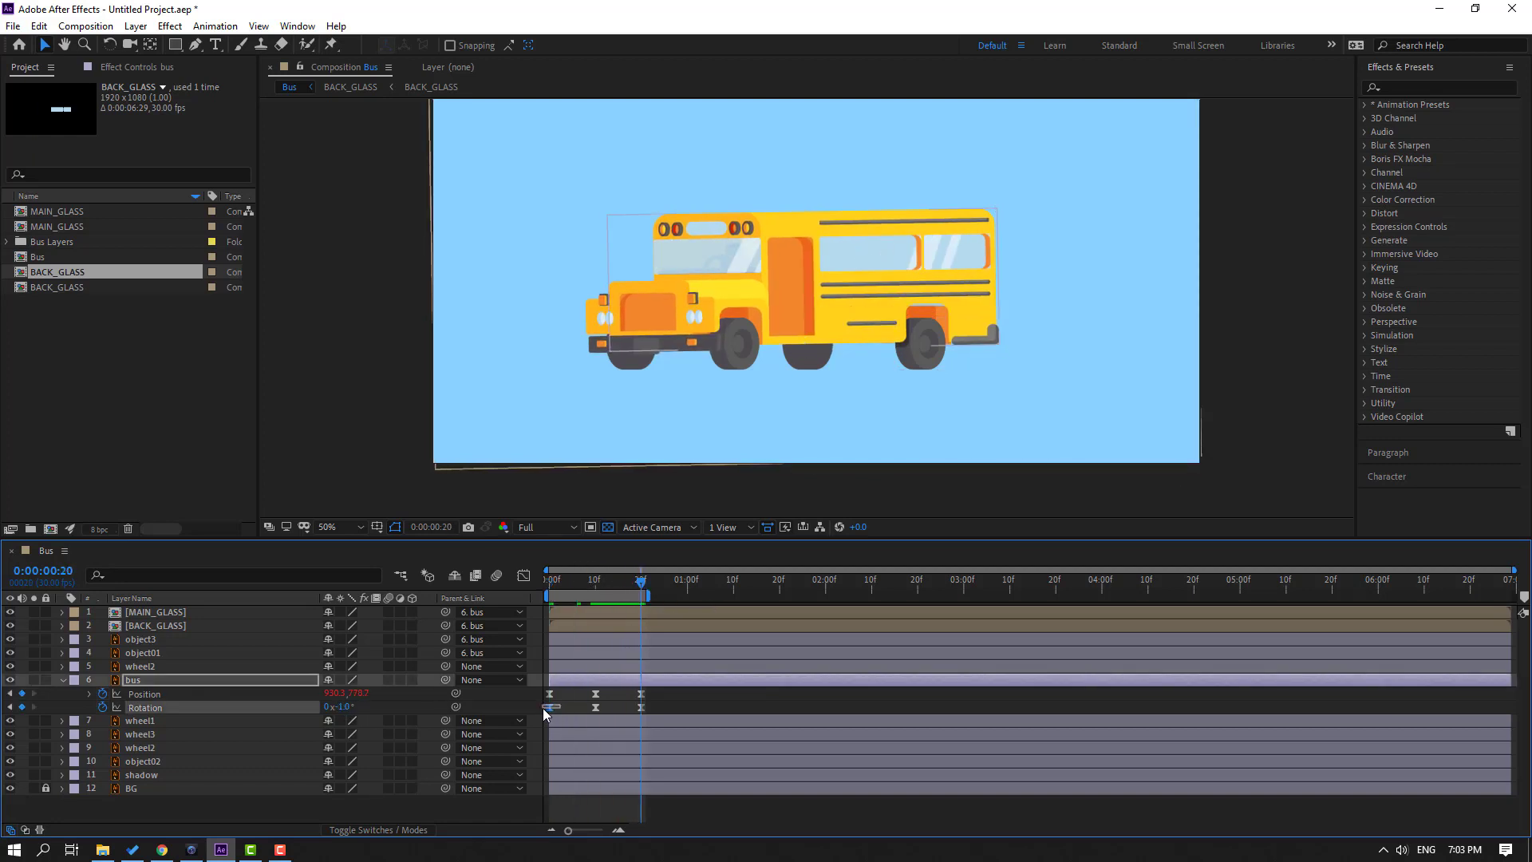
pyautogui.click(643, 709)
pyautogui.press('space')
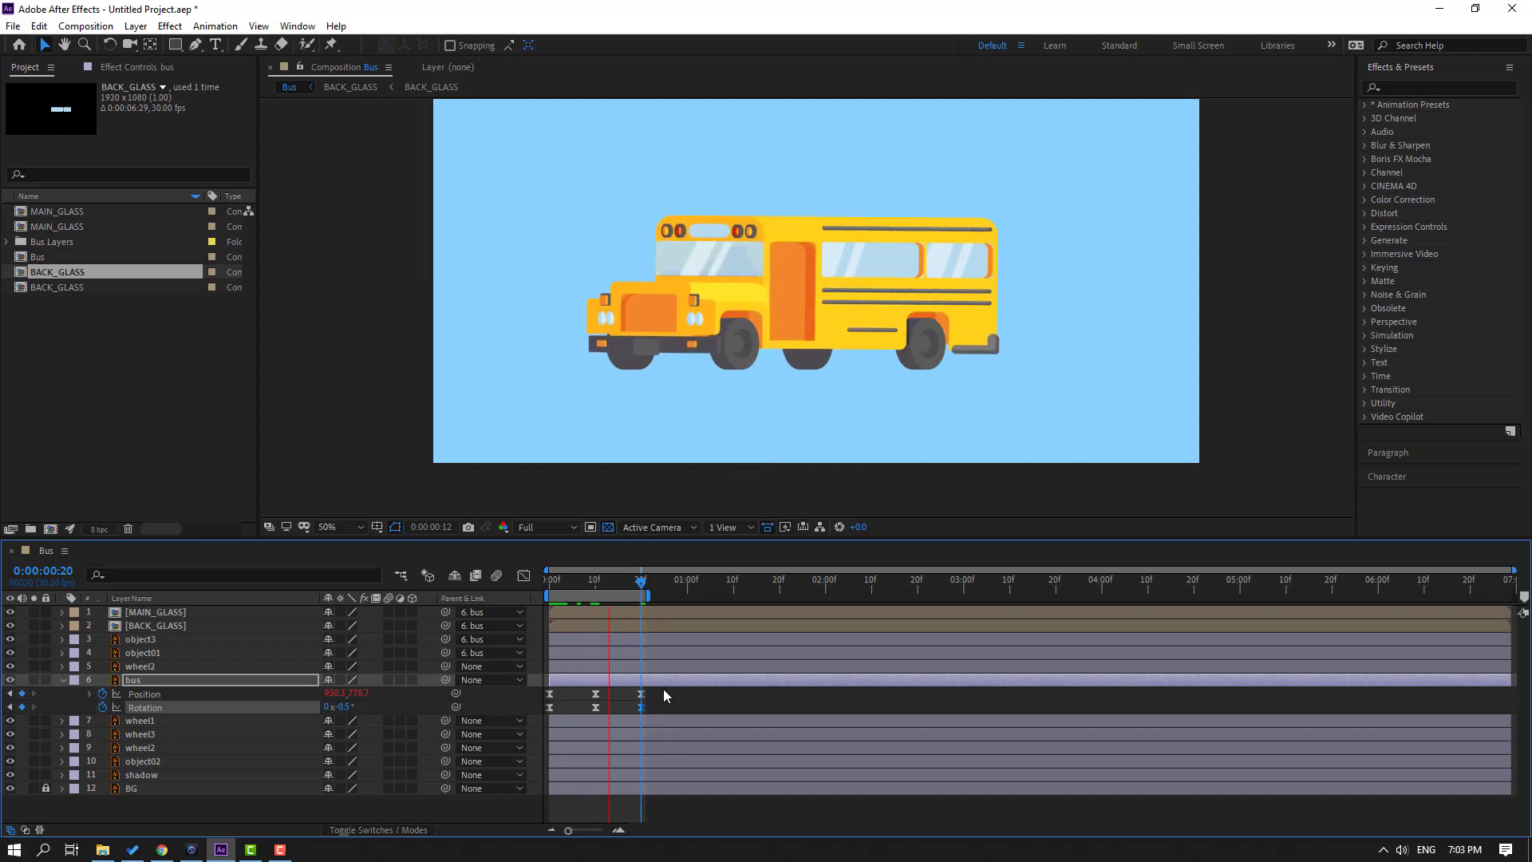
pyautogui.press('space')
# - Set the bus layer's Rotation keyframe at frame 10 to 0.5° and preview the softer rocking
pyautogui.press('j')
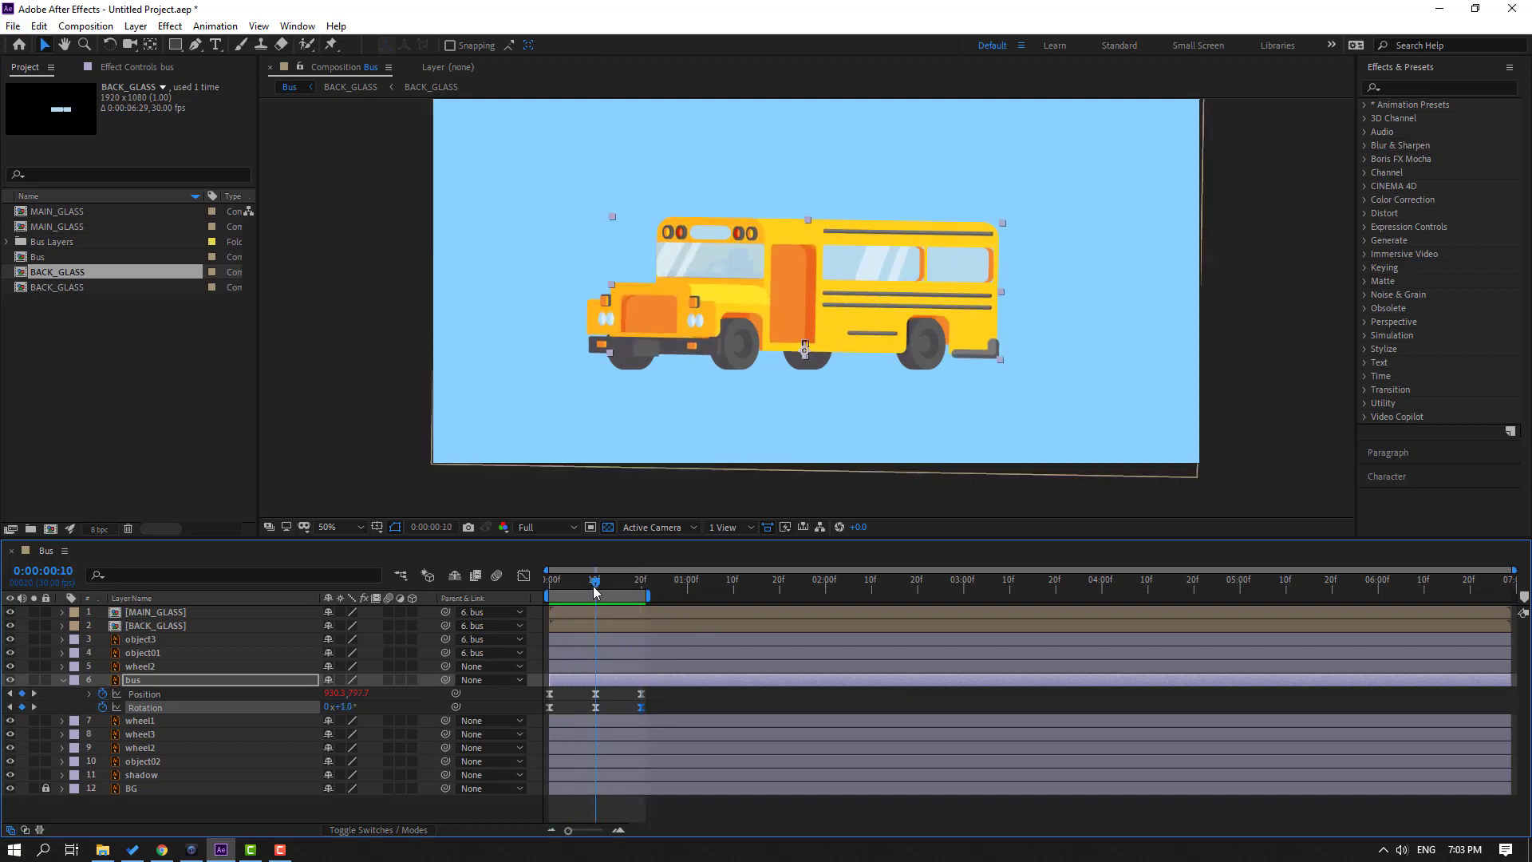
pyautogui.click(595, 708)
pyautogui.click(343, 707)
pyautogui.write('-0')
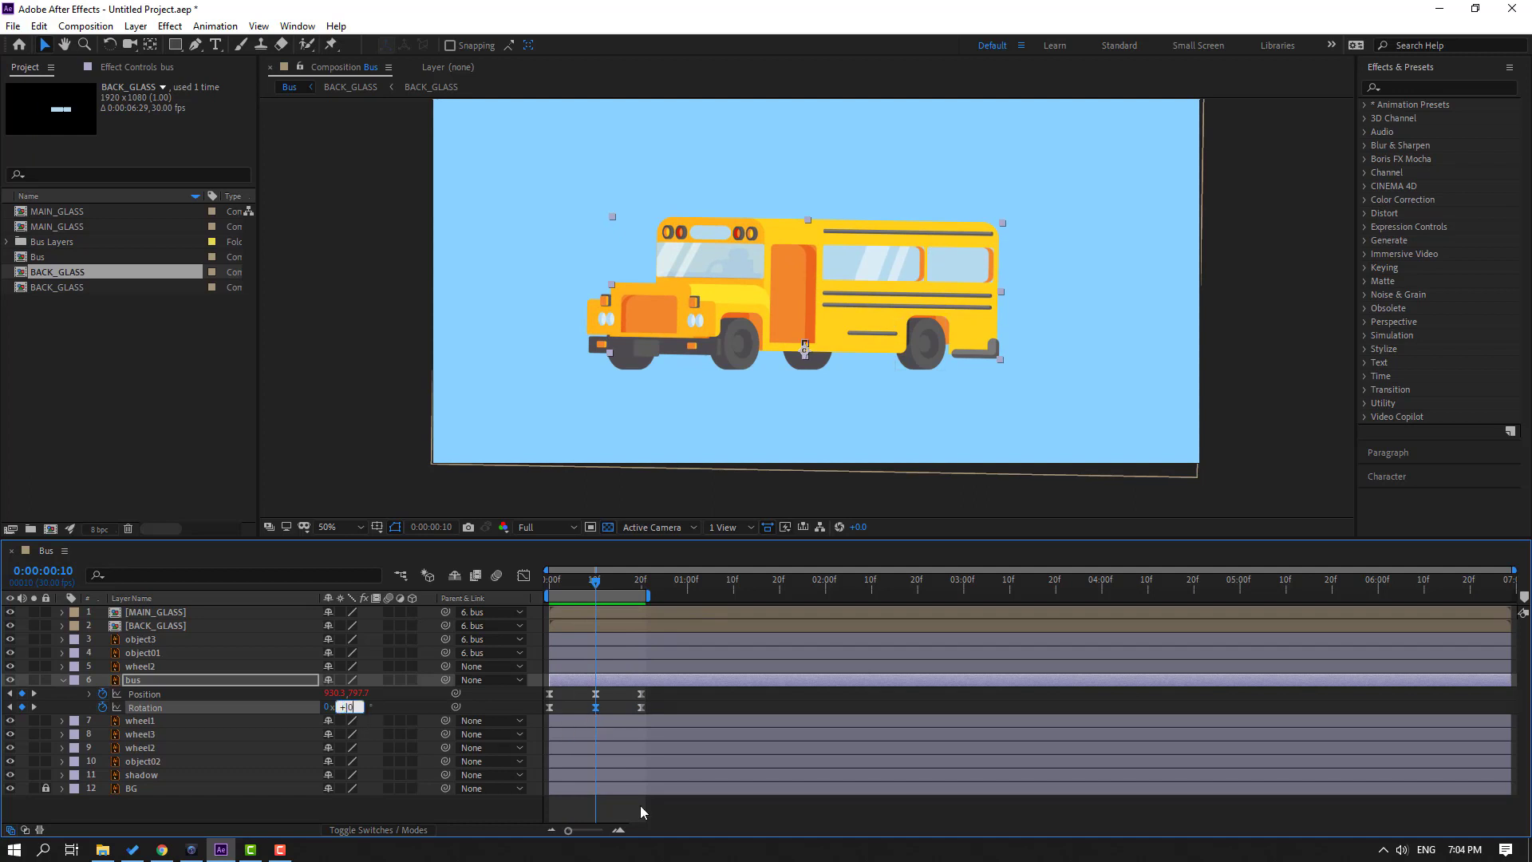
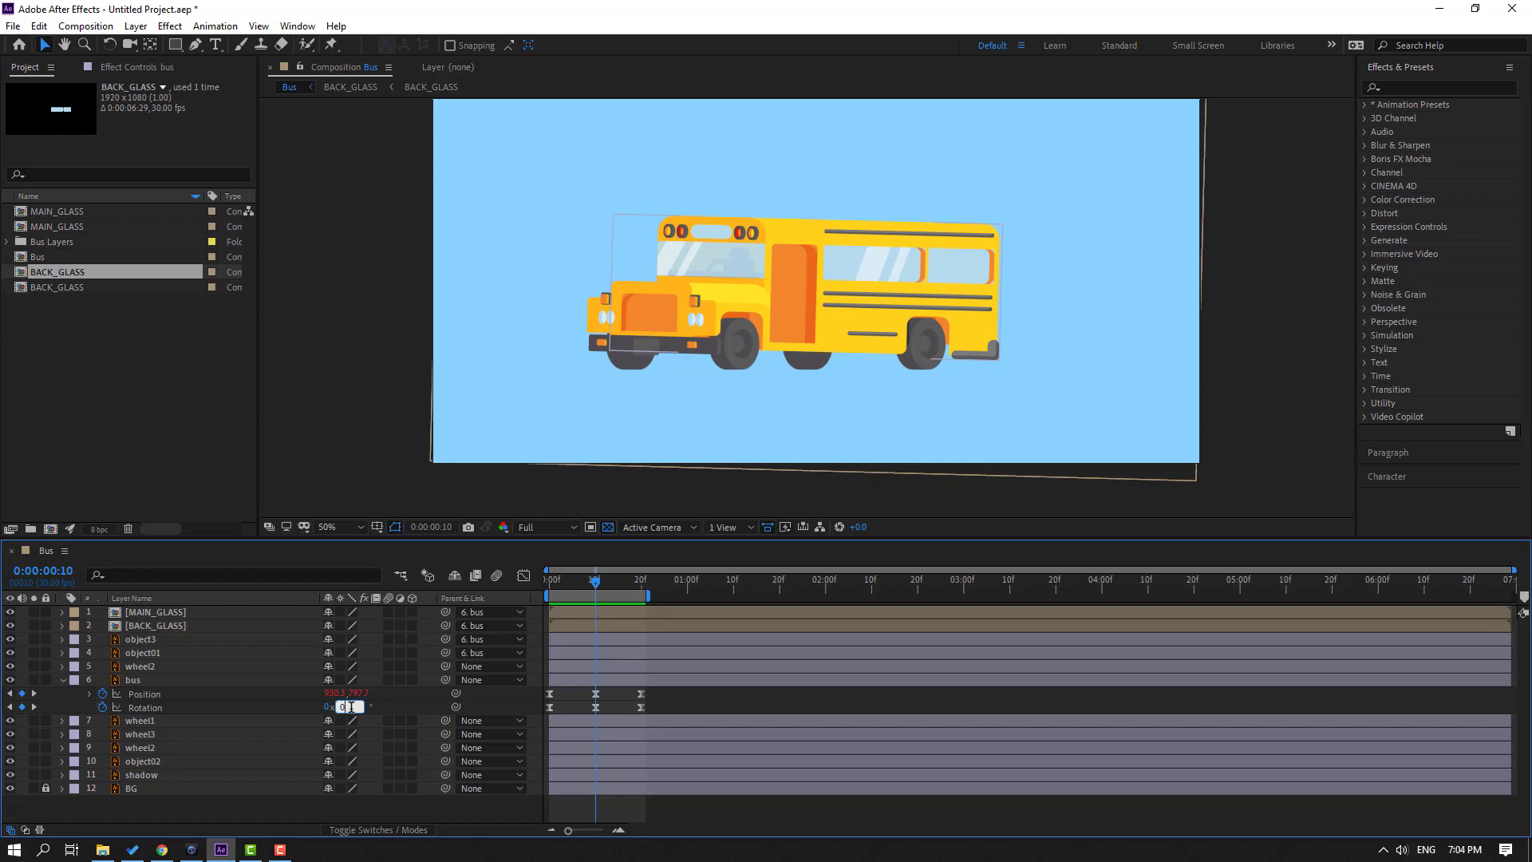
pyautogui.click(448, 704)
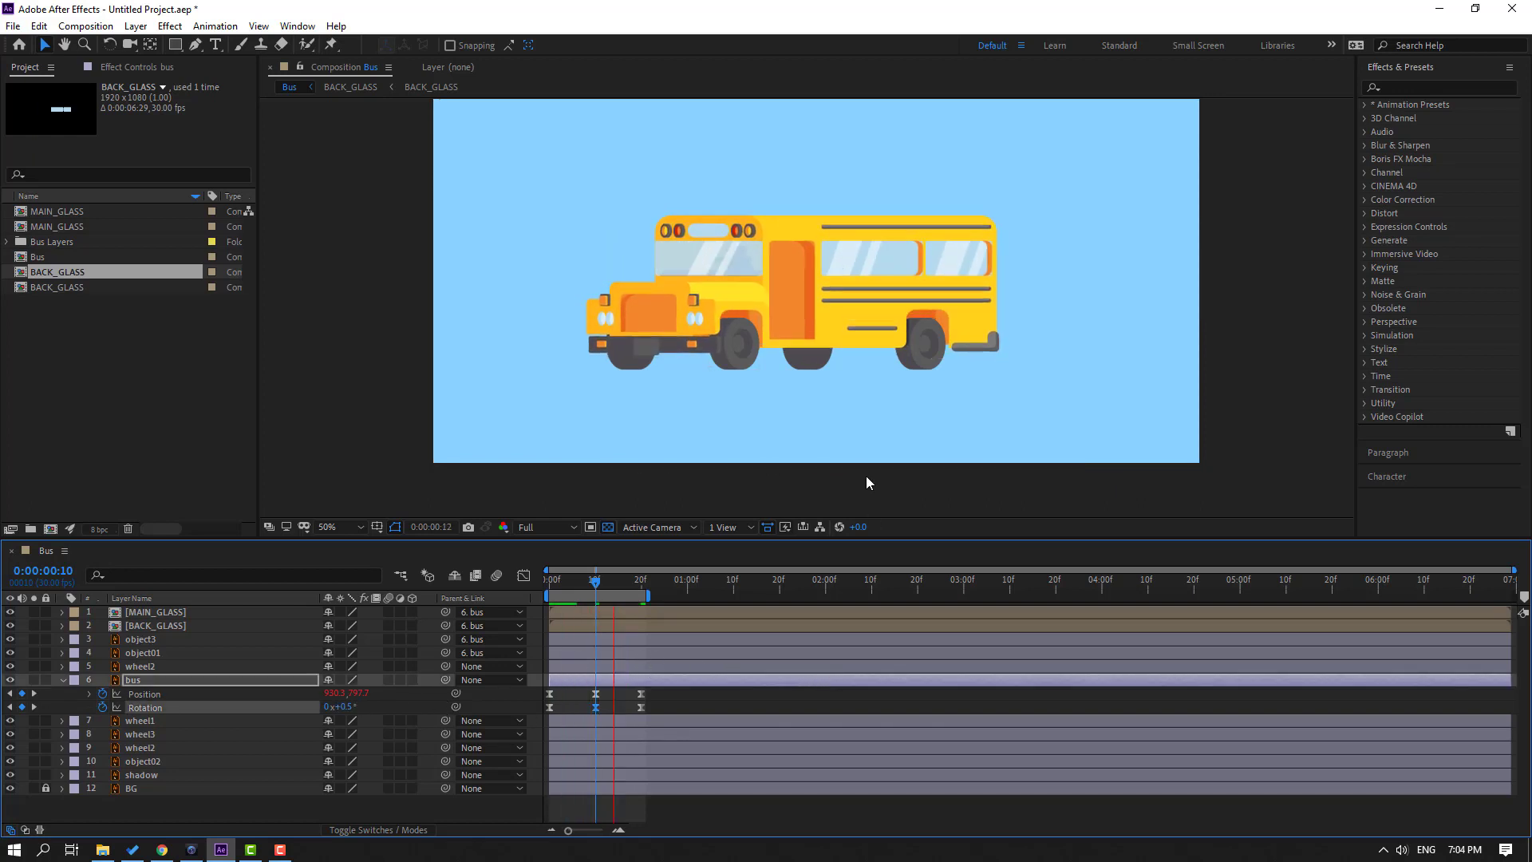
pyautogui.scroll(-2, 585, 462)
pyautogui.scroll(2, 590, 452)
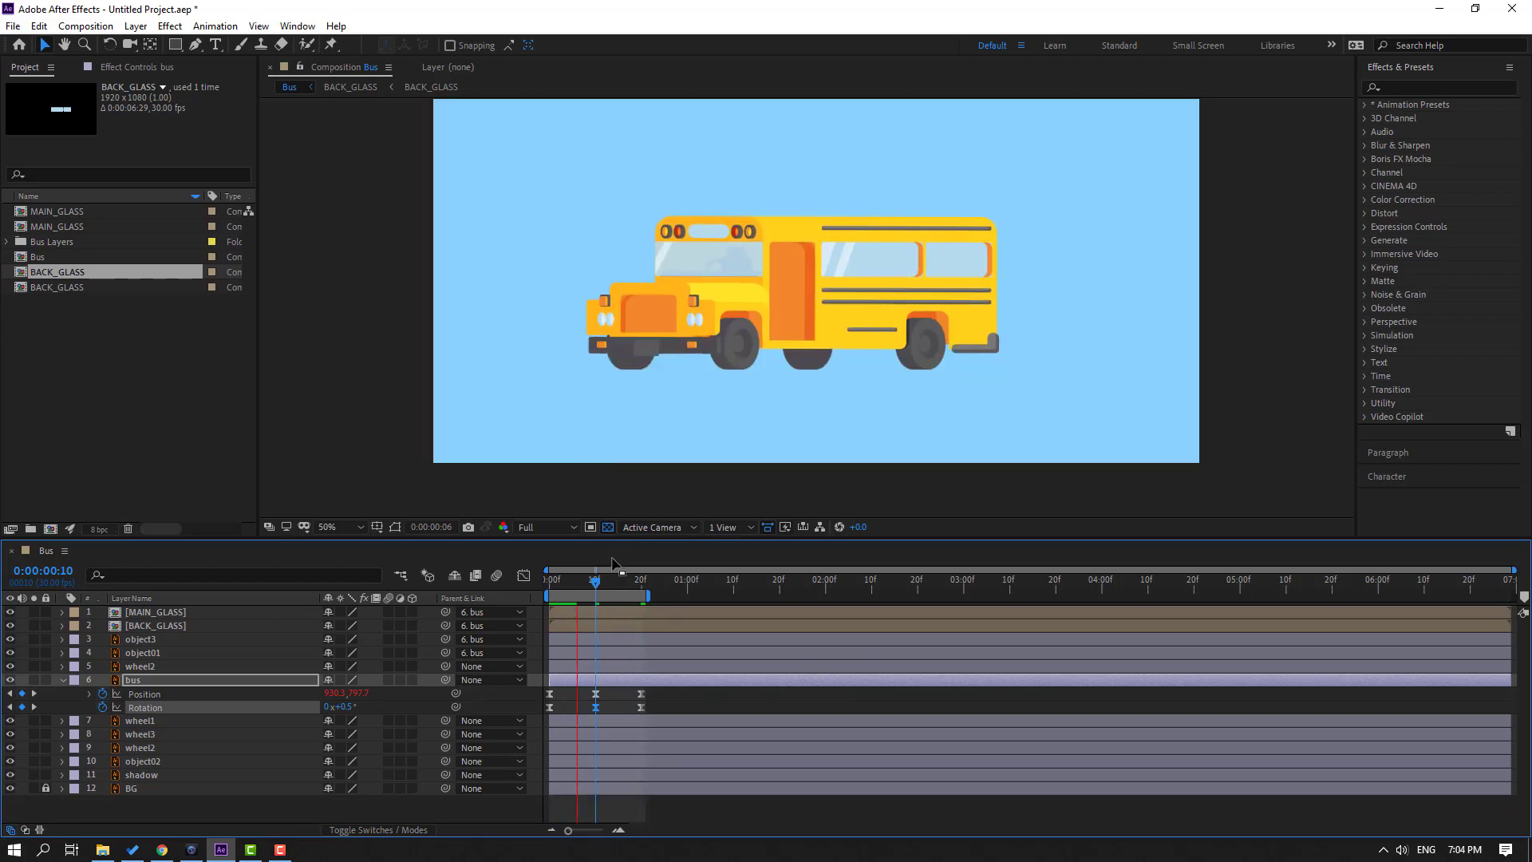
pyautogui.press('space')
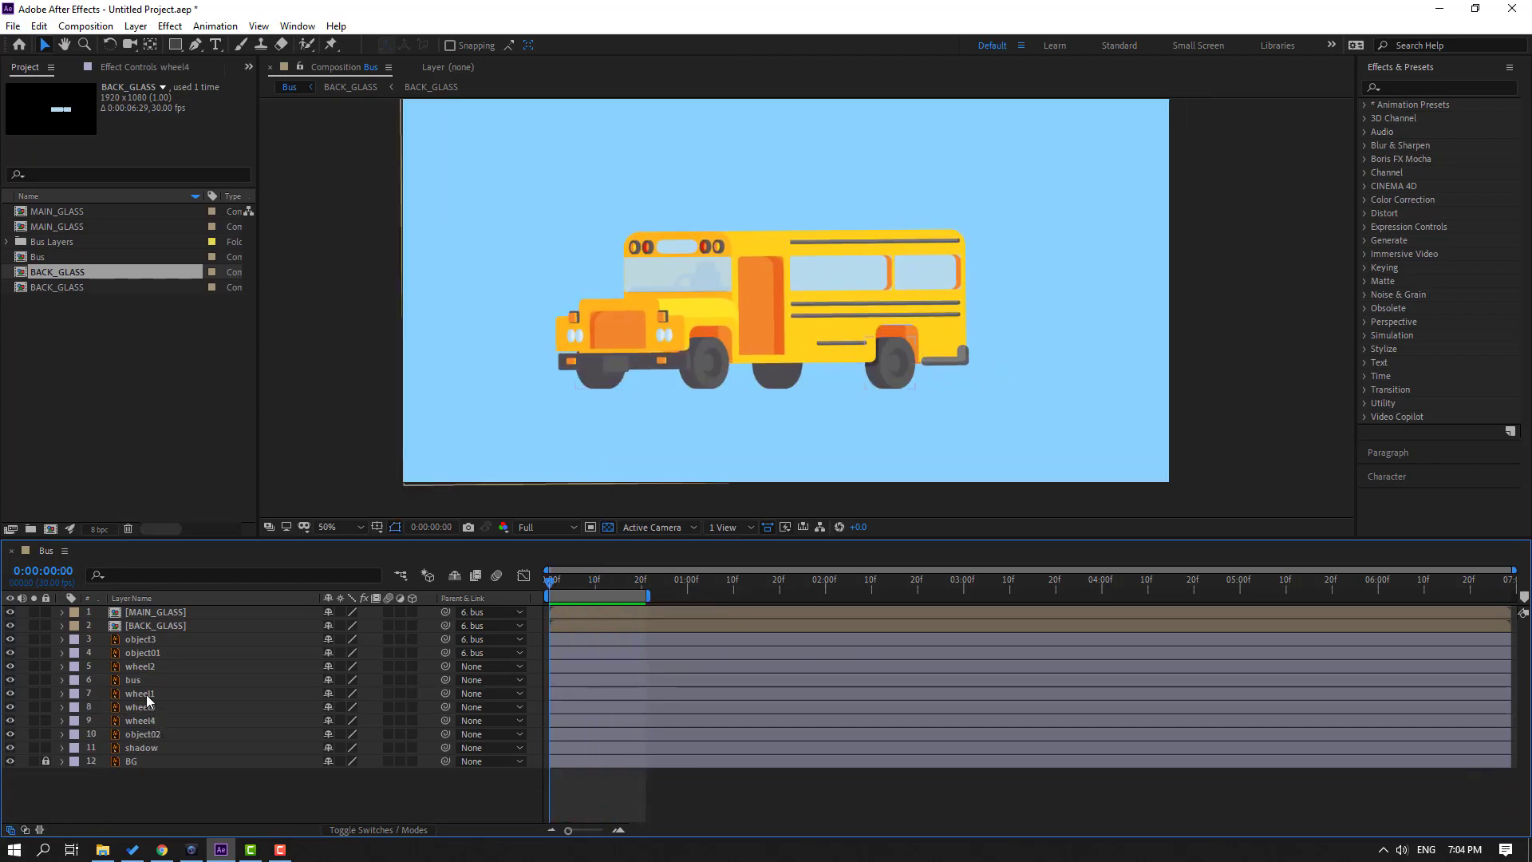
# - Move the anchor points of the wheel1, wheel2, wheel3 and wheel4 layers to their bottom centre with Anchor Point Mover
pyautogui.click(146, 694)
pyautogui.keyDown('ctrl'); pyautogui.click(163, 672); pyautogui.keyUp('ctrl')
pyautogui.keyDown('ctrl'); pyautogui.click(150, 706); pyautogui.keyUp('ctrl')
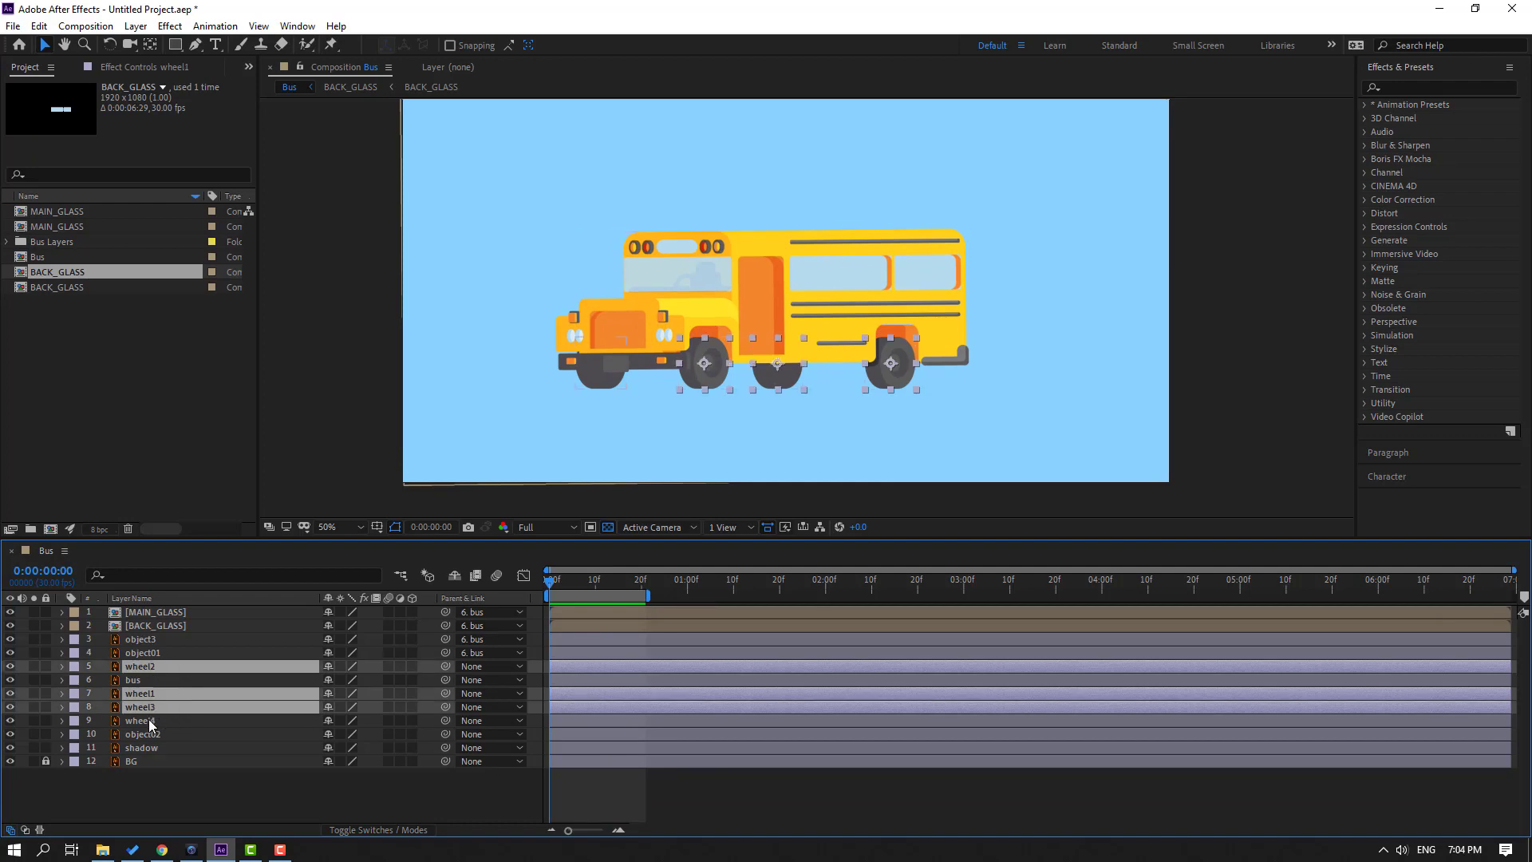
pyautogui.keyDown('ctrl'); pyautogui.click(147, 720); pyautogui.keyUp('ctrl')
pyautogui.click(303, 28)
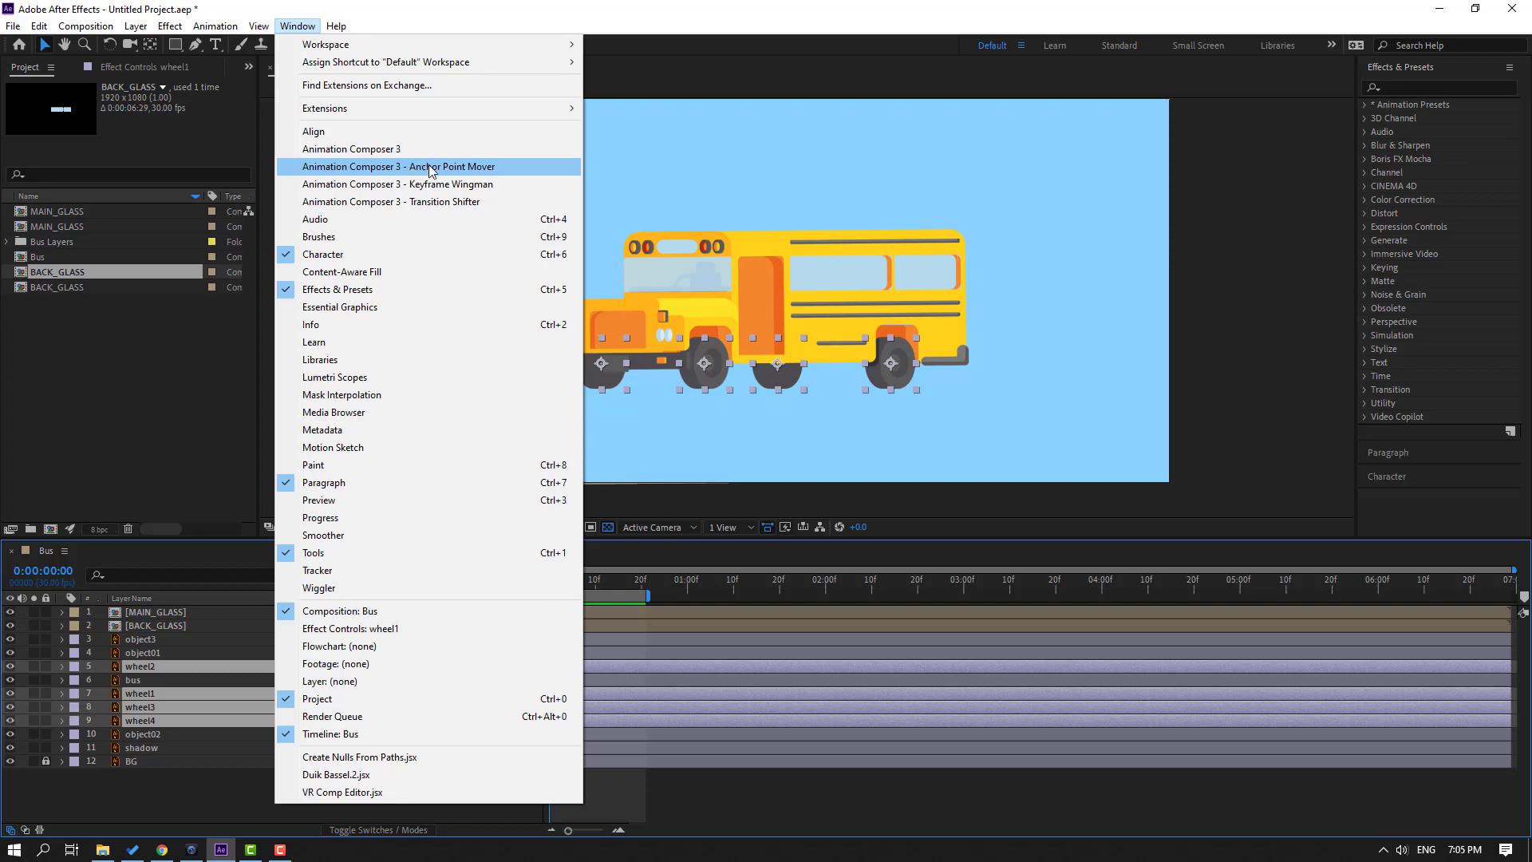
pyautogui.click(491, 169)
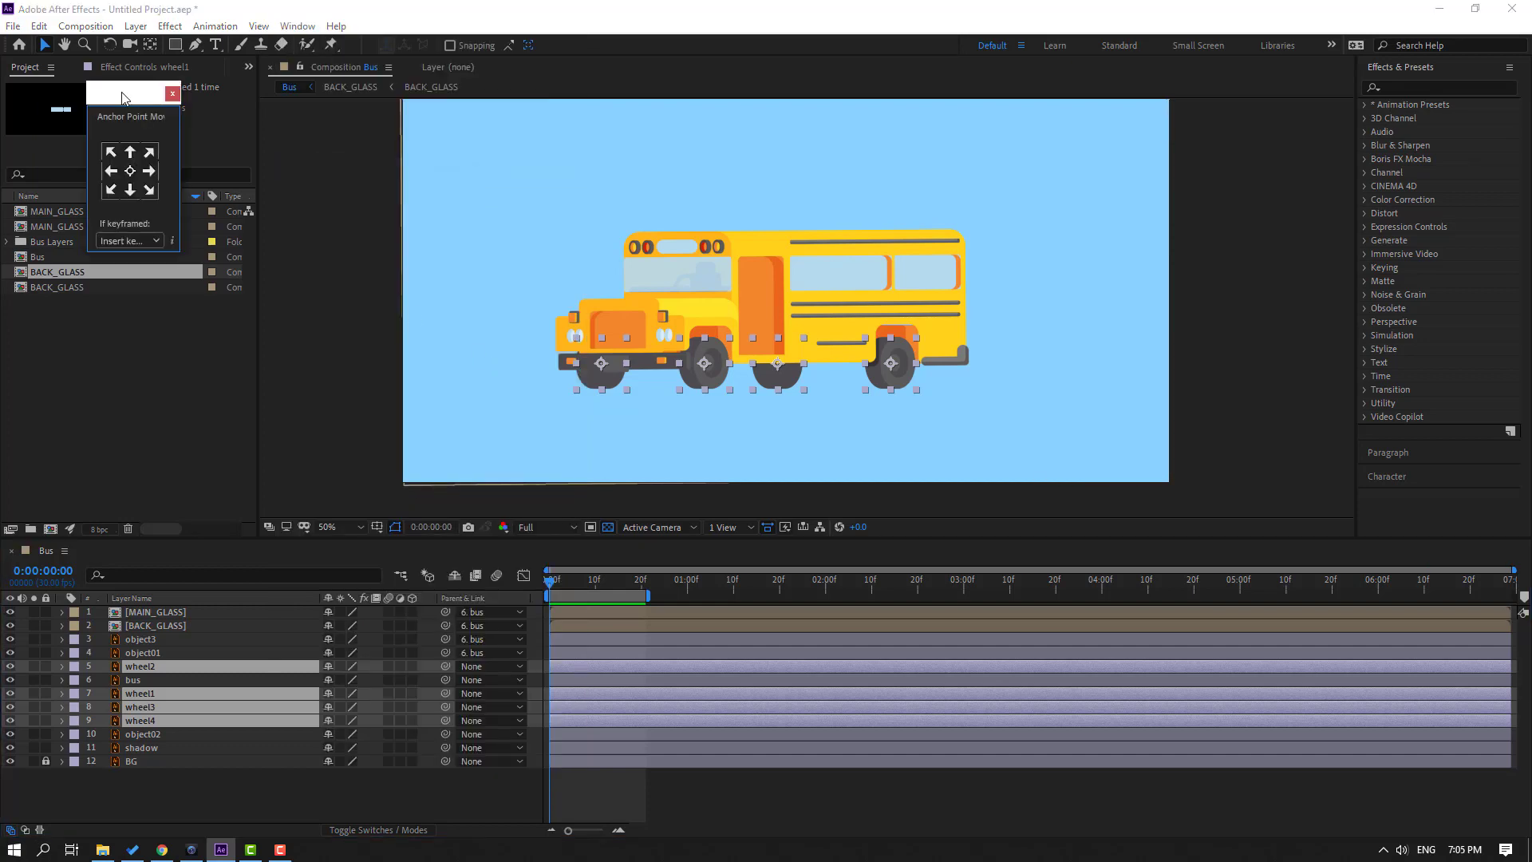
pyautogui.moveTo(123, 98); pyautogui.dragTo(1233, 355)
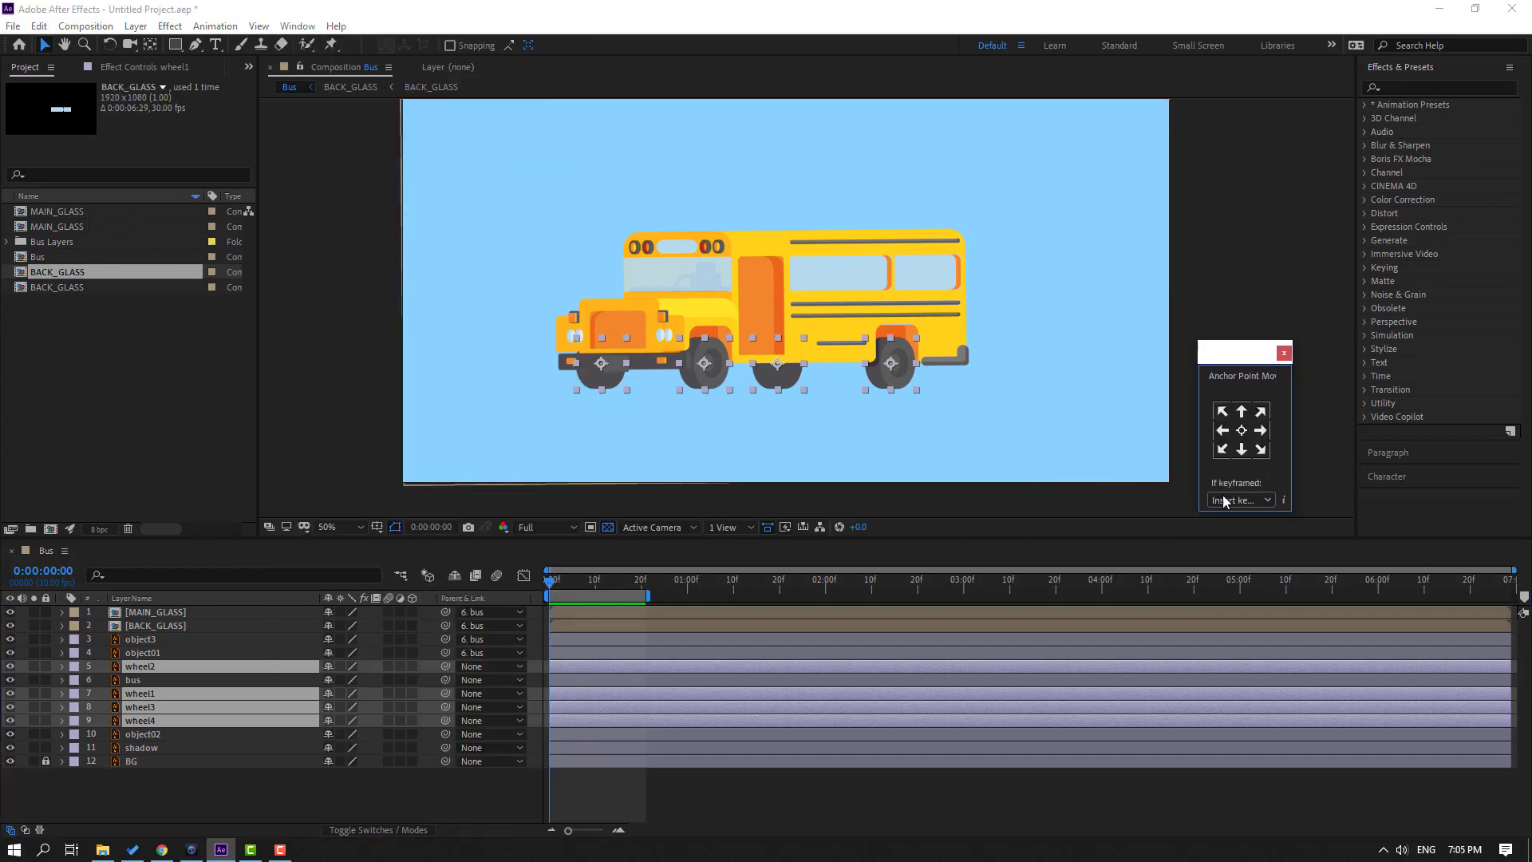
pyautogui.click(1243, 451)
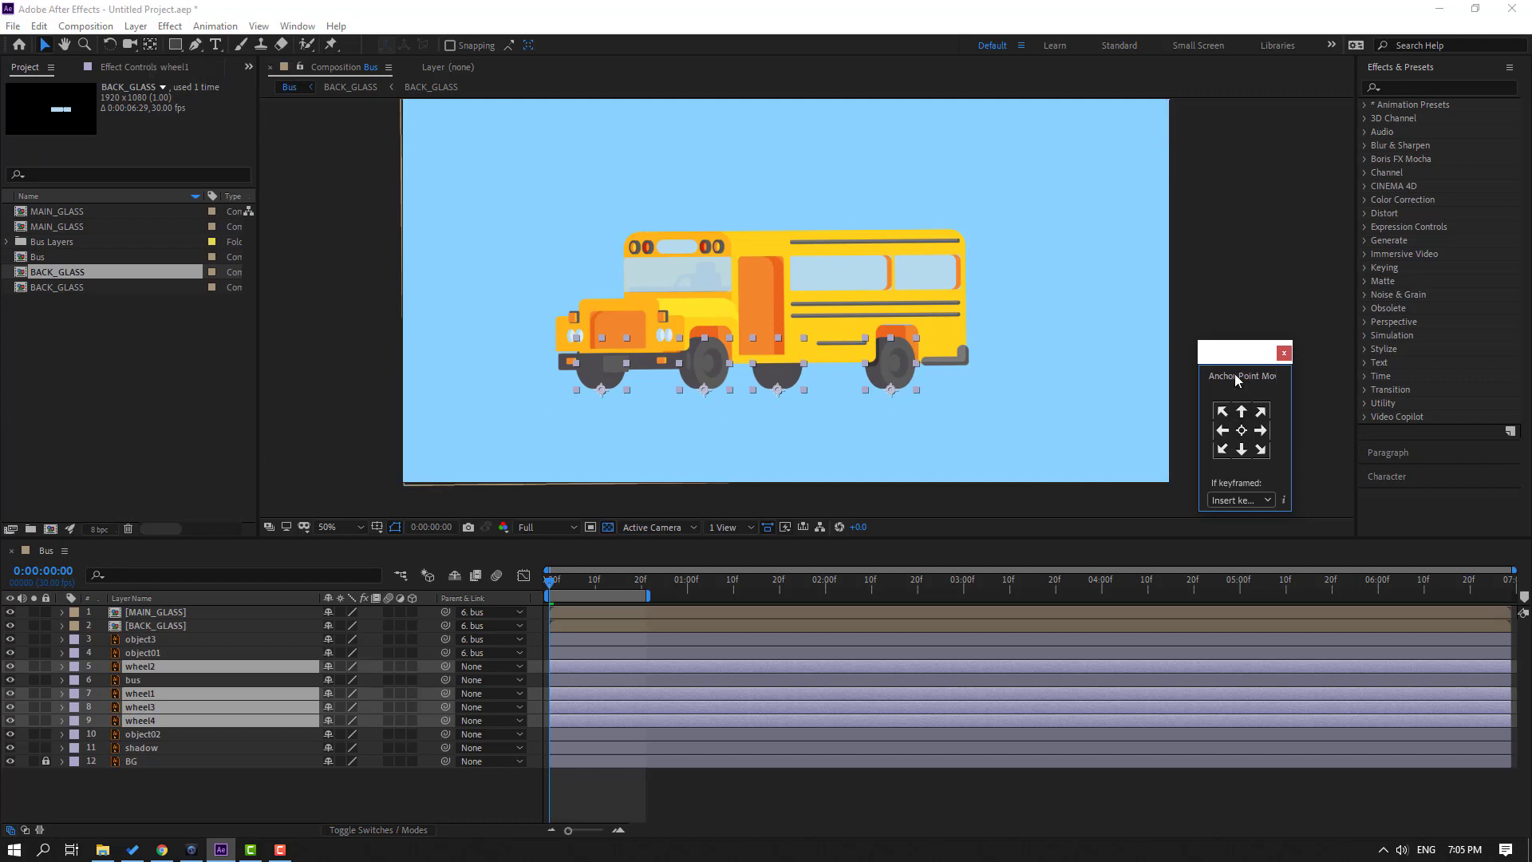
pyautogui.moveTo(1236, 352); pyautogui.dragTo(1250, 321)
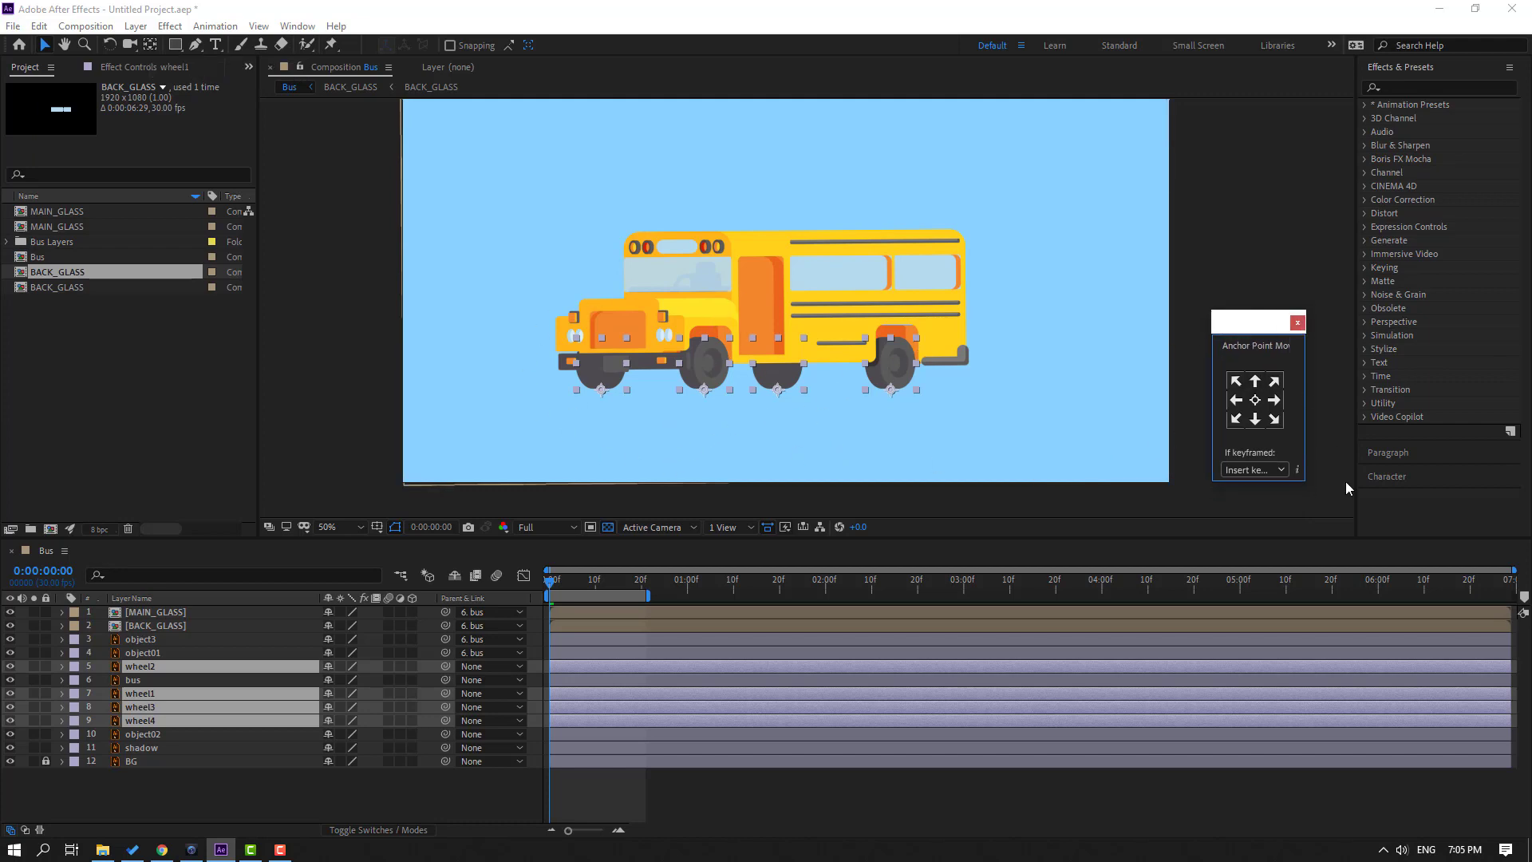
pyautogui.click(1297, 323)
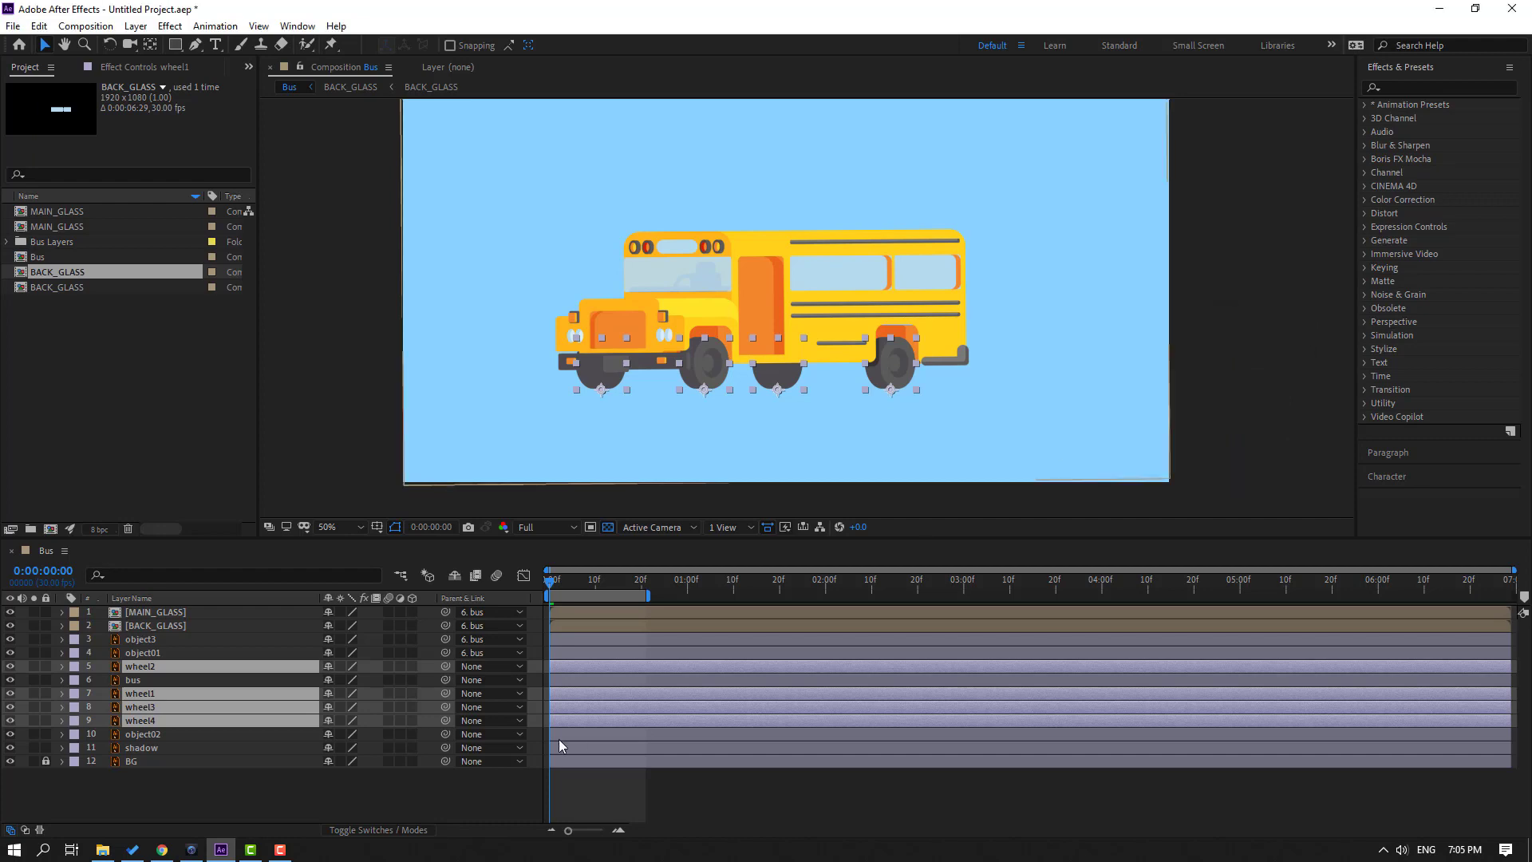
# - Keyframe wheel1's Scale at 100% at 0 seconds and, with proportions unlinked, its height at 85% at frame 10
pyautogui.click(165, 803)
pyautogui.click(151, 696)
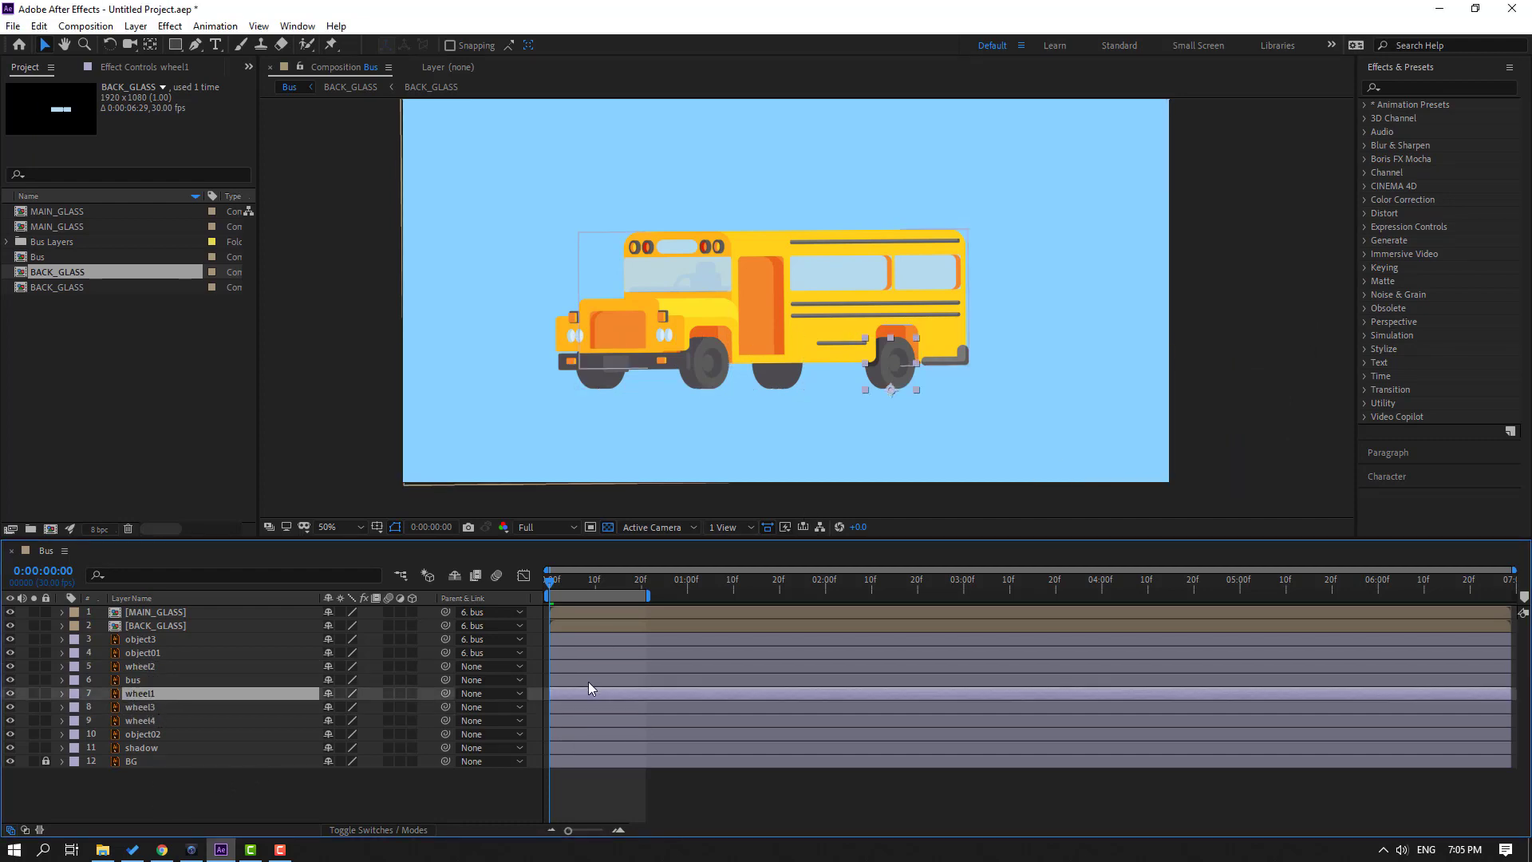
pyautogui.press('s')
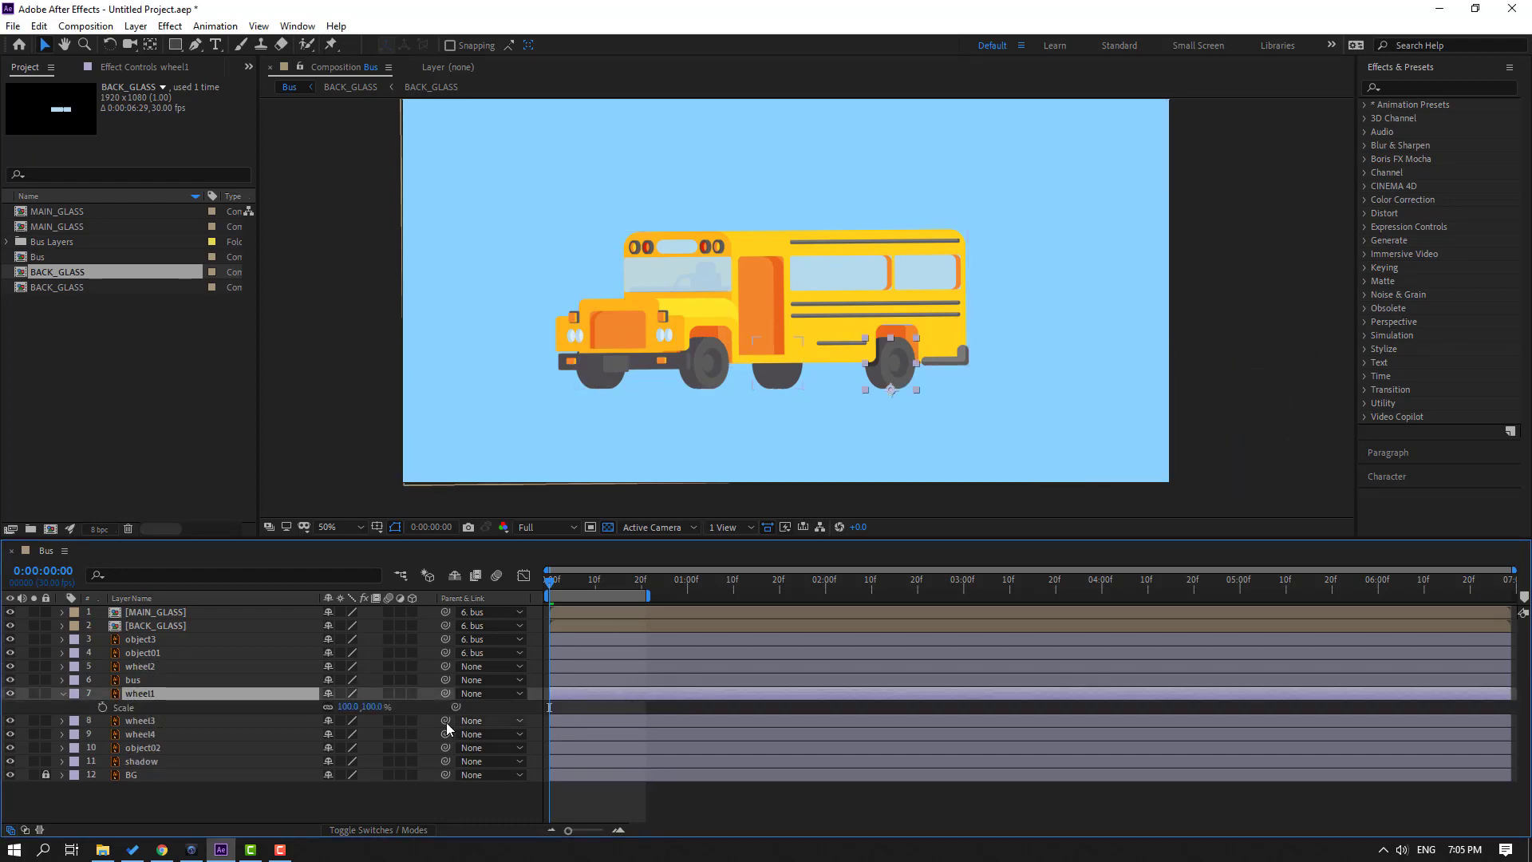
pyautogui.click(101, 707)
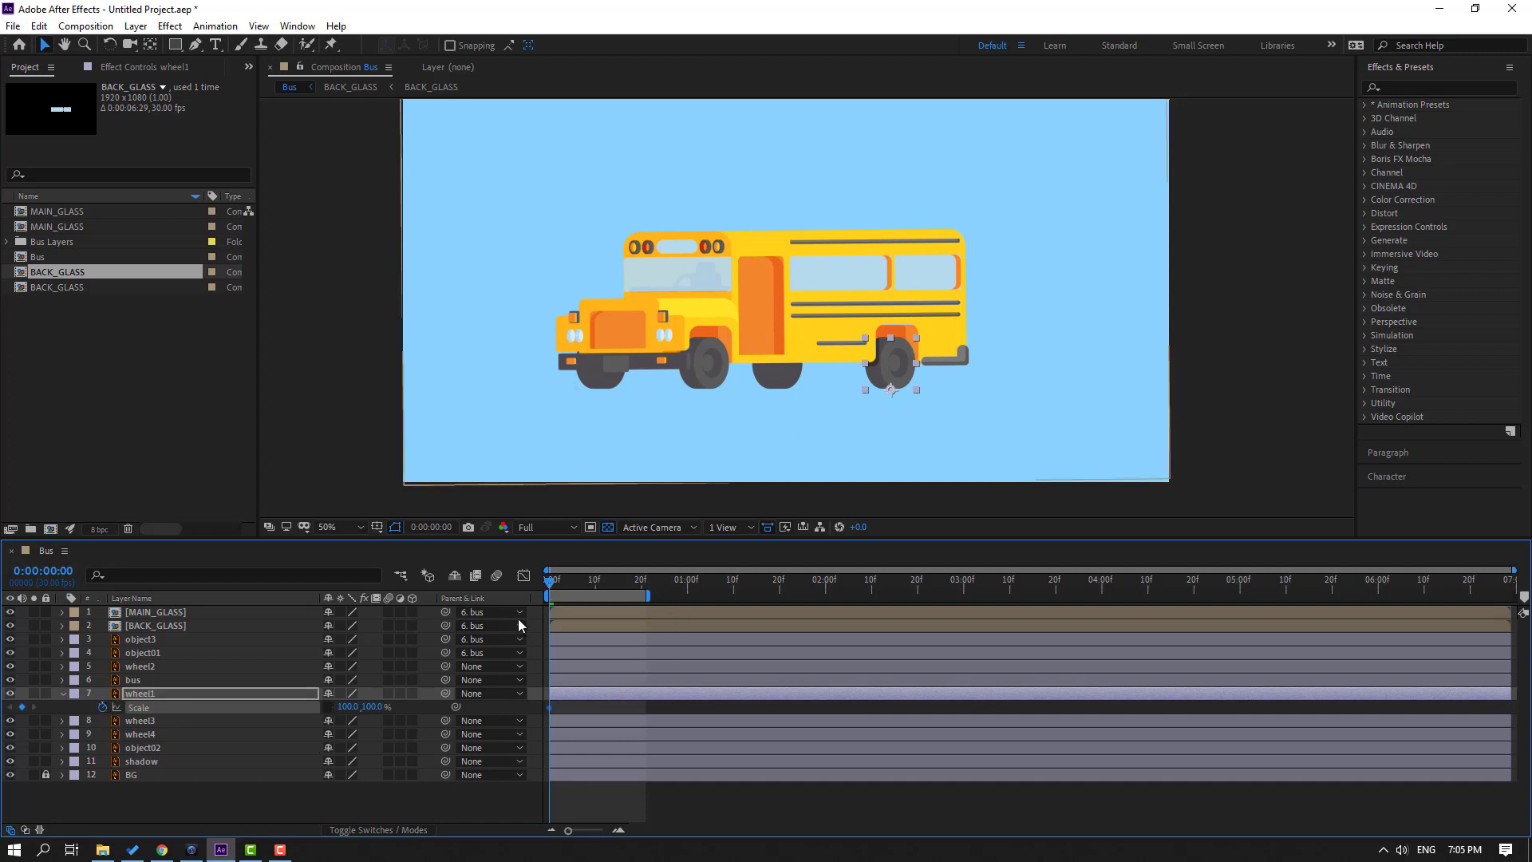
pyautogui.hotkey('shift', 'pagedown')
pyautogui.scroll(2, 1008, 405)
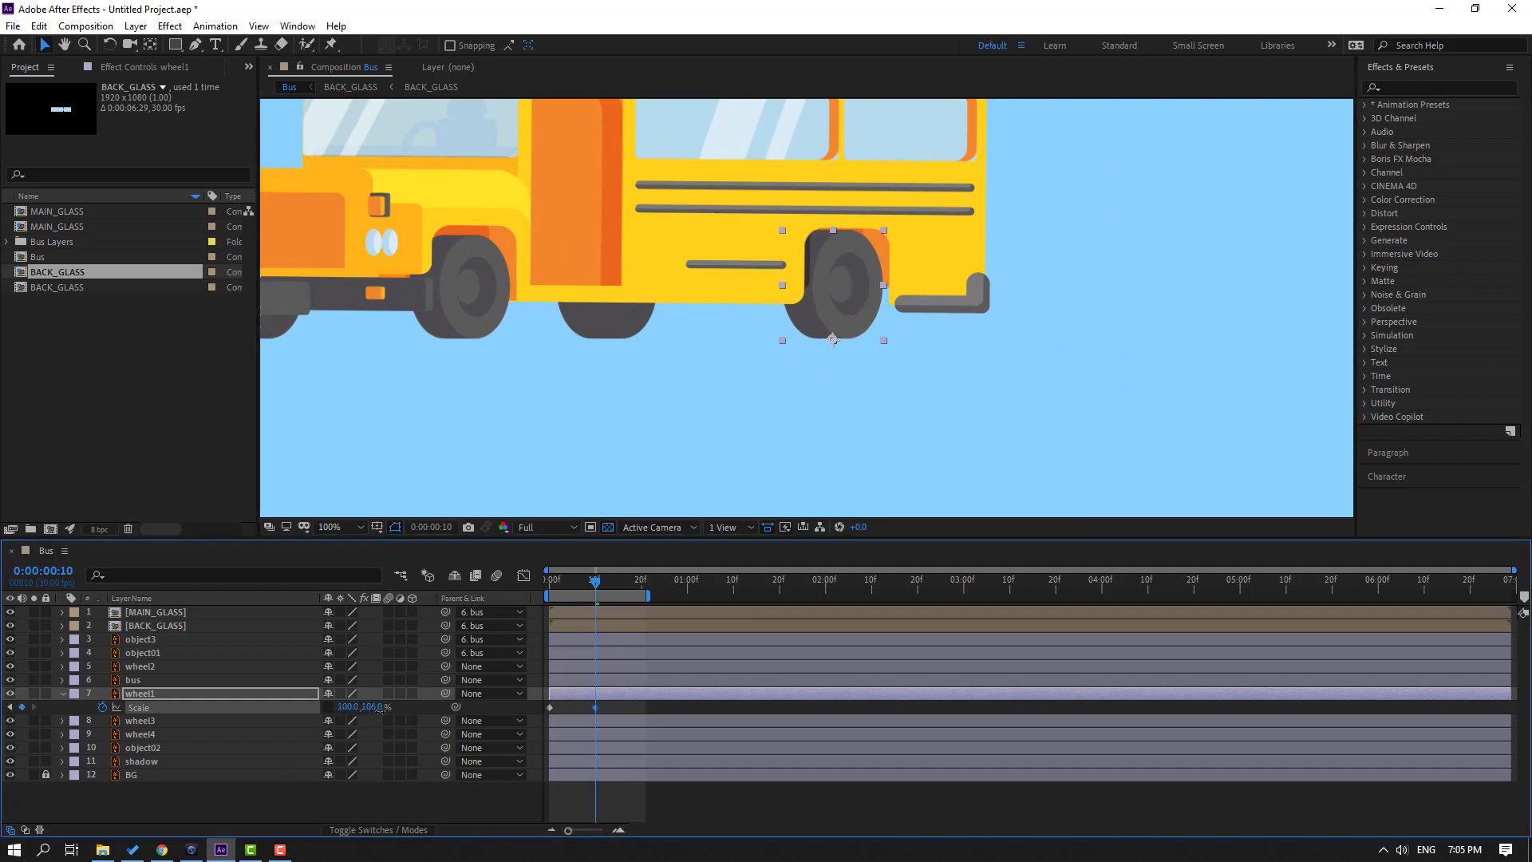
pyautogui.moveTo(367, 713); pyautogui.dragTo(363, 708)
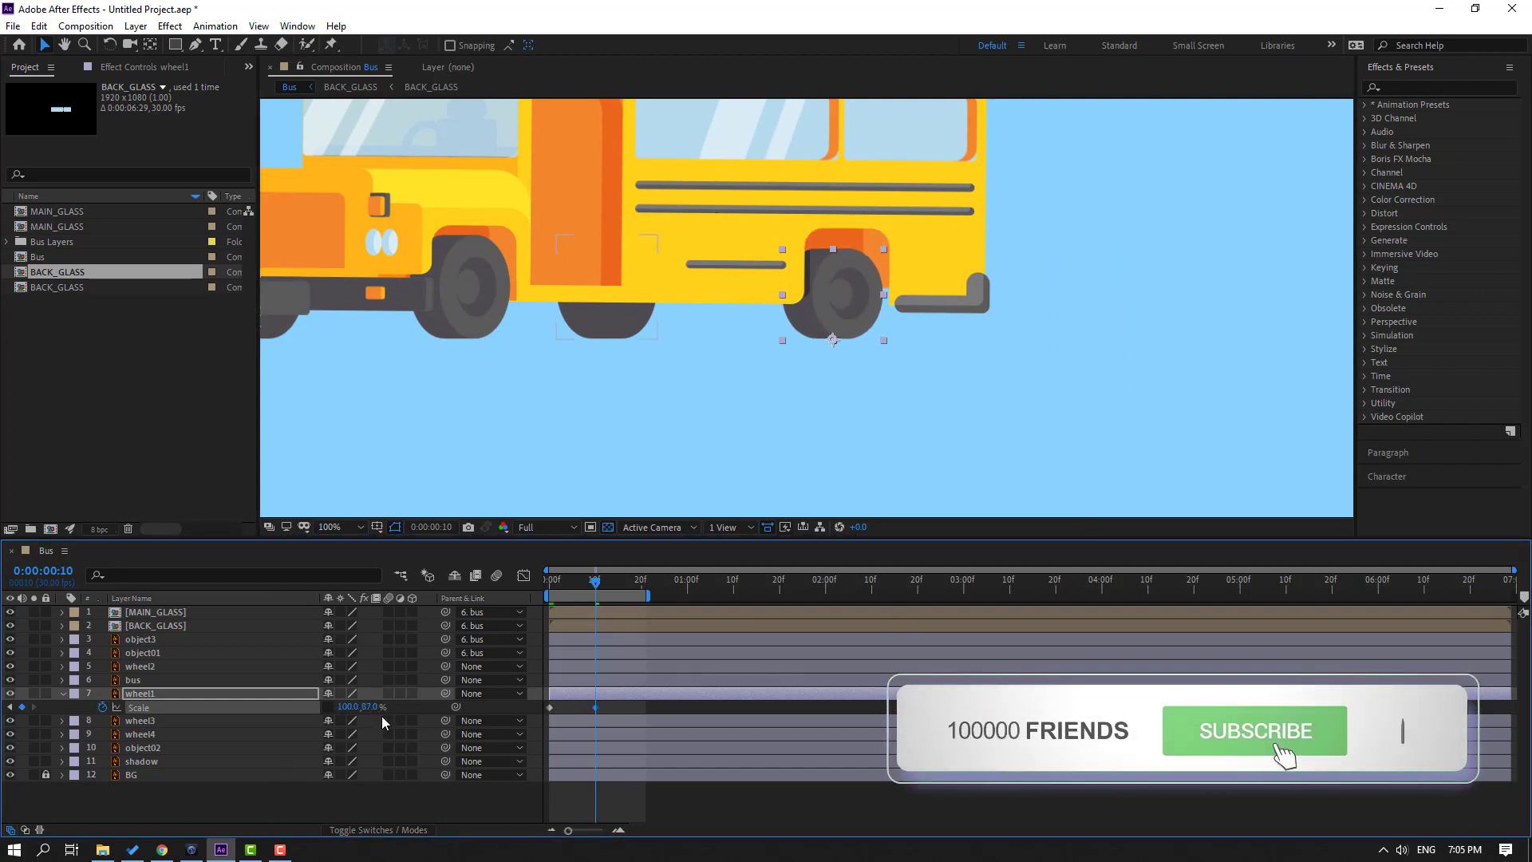
pyautogui.click(364, 707)
pyautogui.write('85')
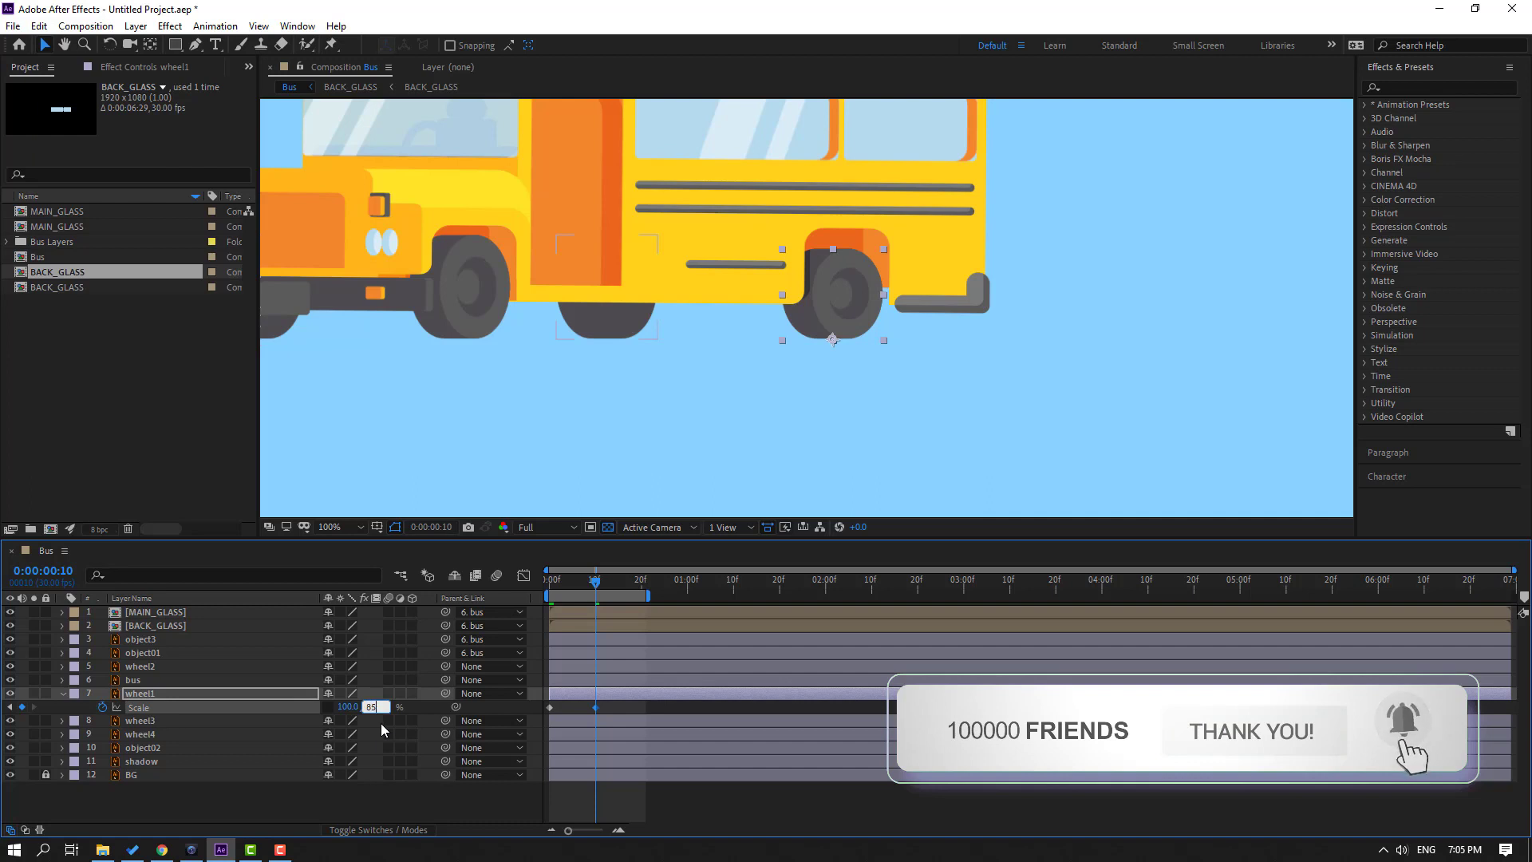
pyautogui.press('Return')
# - Keyframe wheel1's Scale height back to 100% at frame 20
pyautogui.hotkey('shift', 'pagedown')
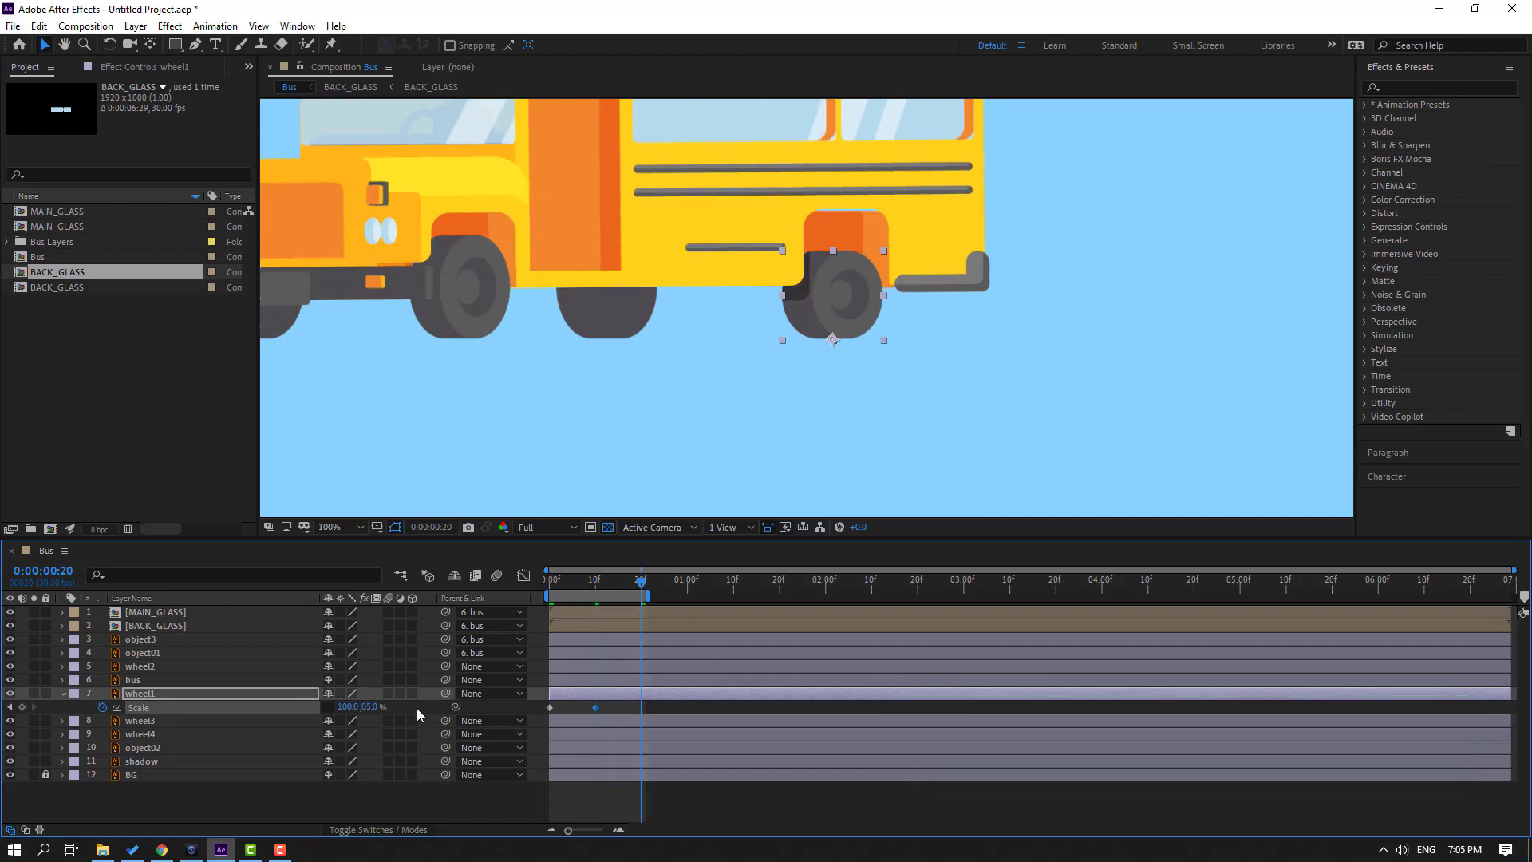
pyautogui.click(369, 707)
pyautogui.write('100')
pyautogui.press('Return')
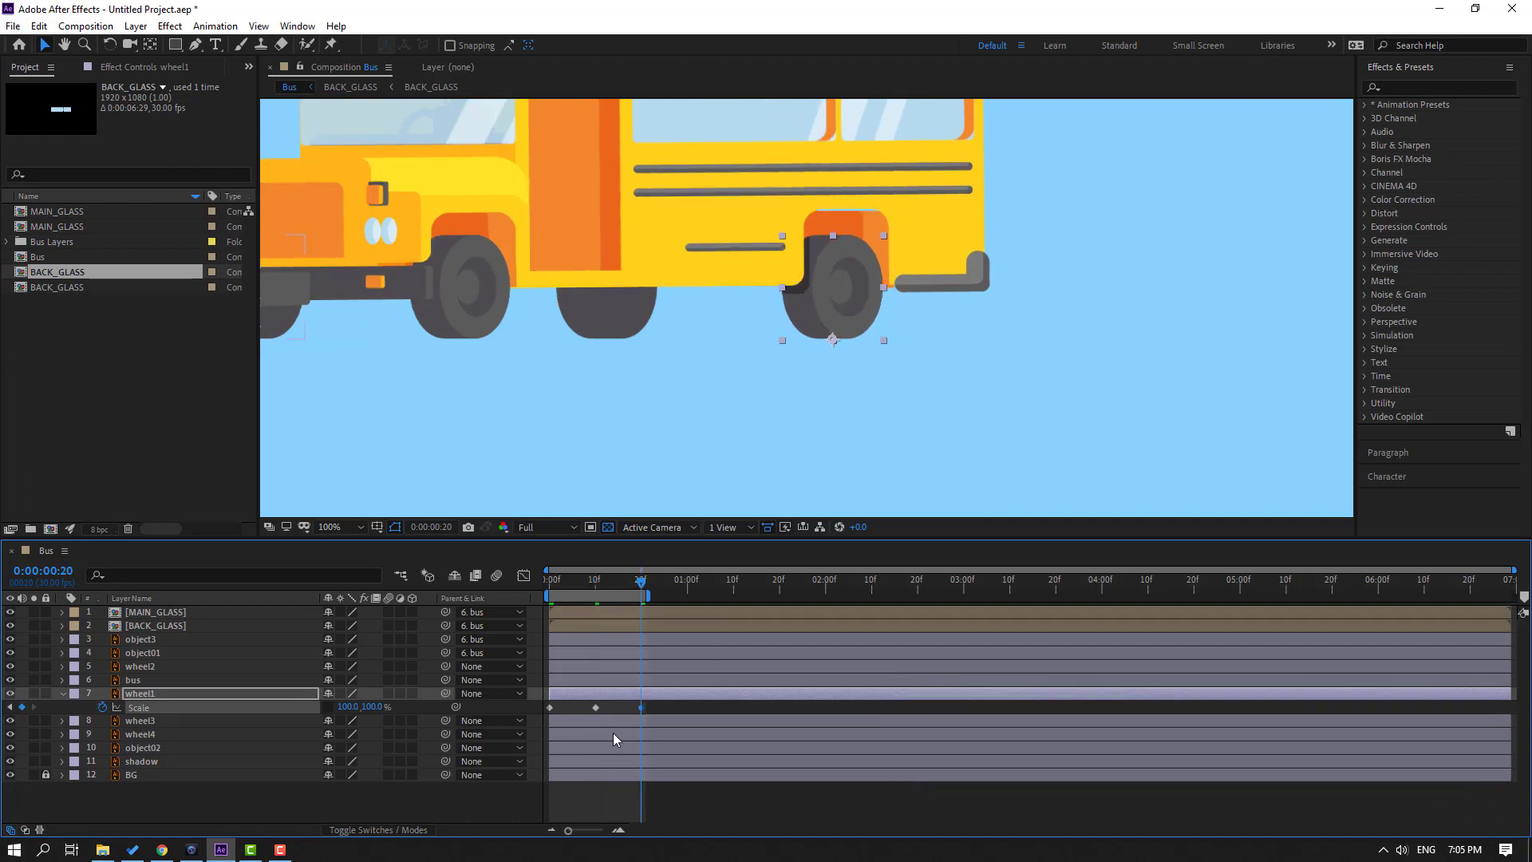
# - Apply Easy Ease to wheel1's three Scale keyframes and preview the wheel squash
pyautogui.moveTo(664, 706); pyautogui.dragTo(555, 710)
pyautogui.rightClick(550, 708)
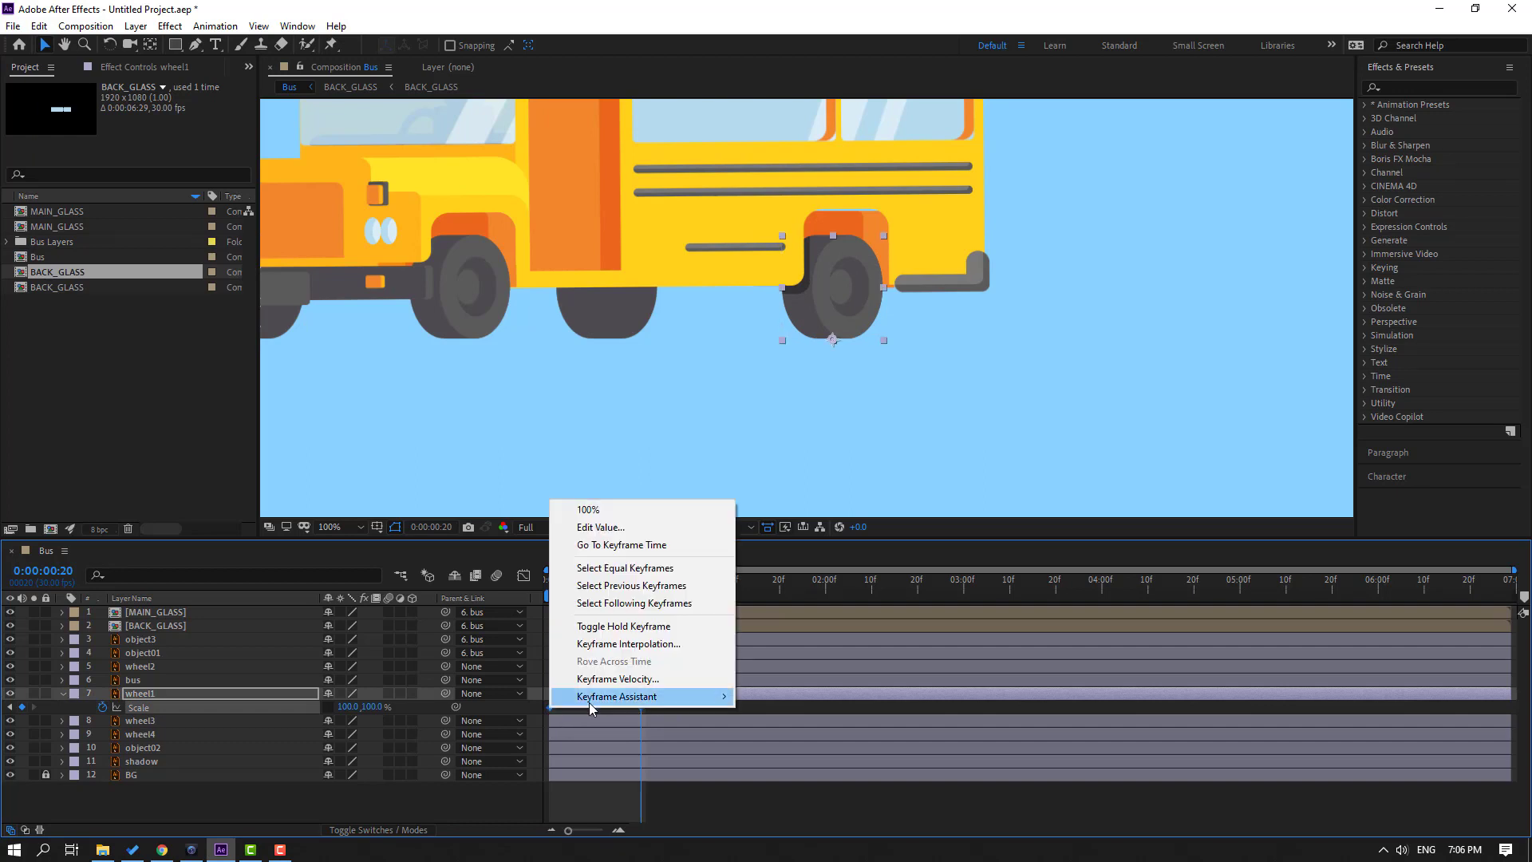
pyautogui.moveTo(683, 696)
pyautogui.click(770, 592)
pyautogui.press('space')
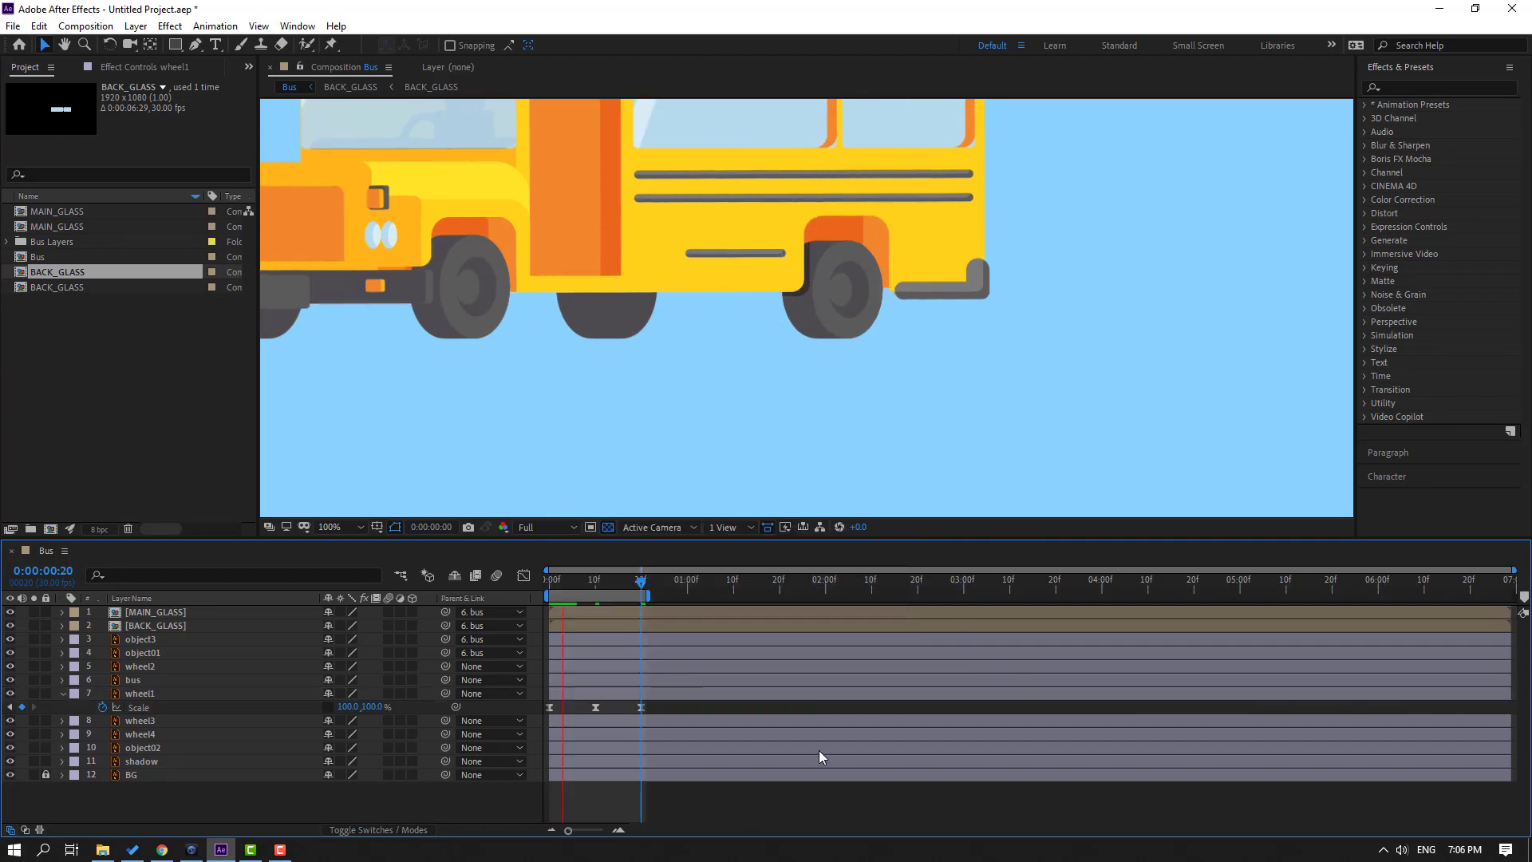
pyautogui.scroll(-2, 530, 359)
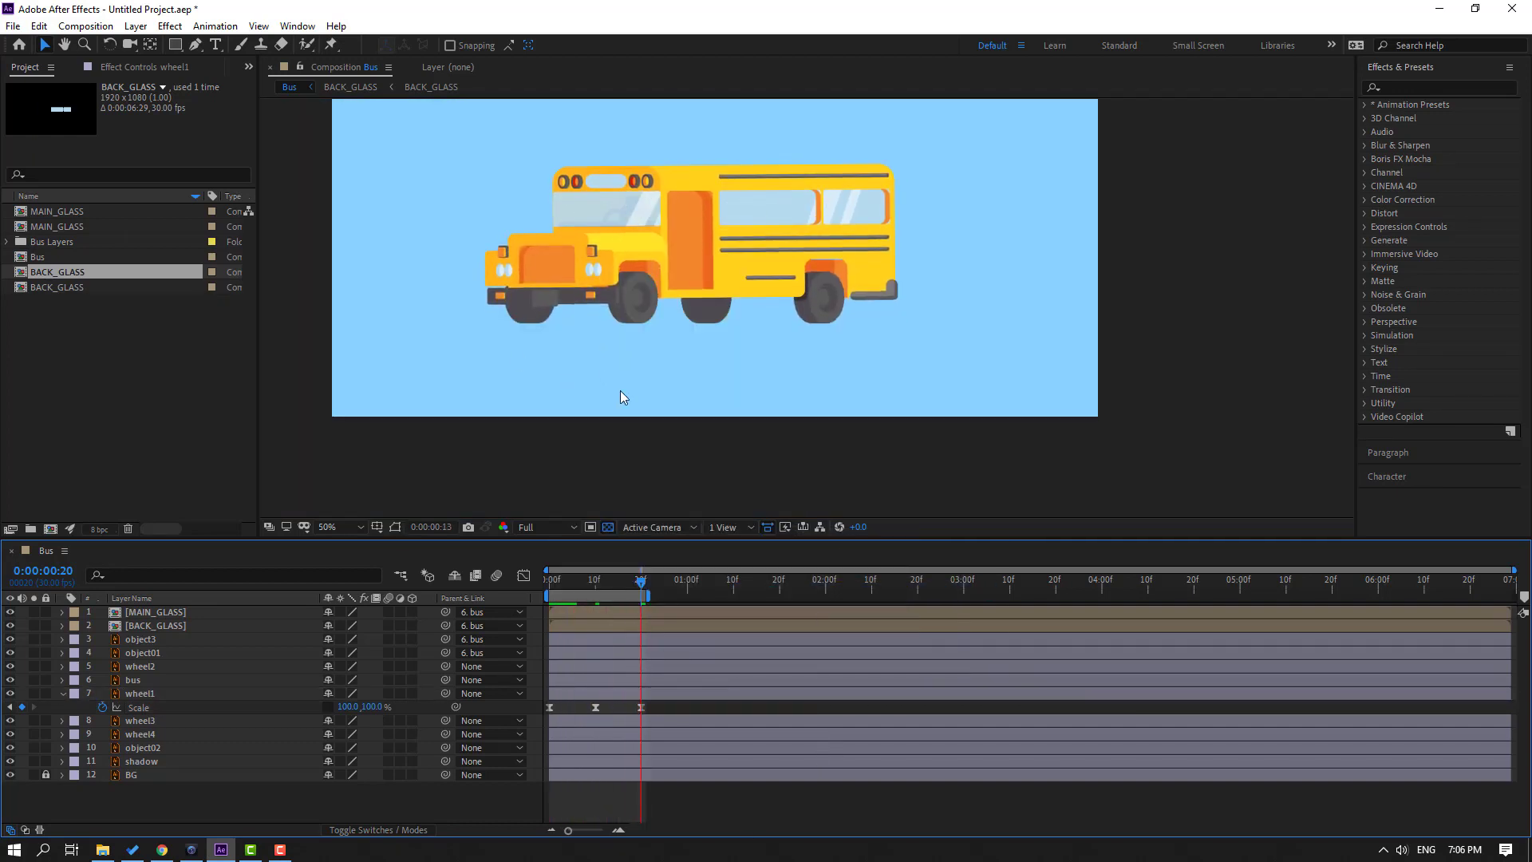
pyautogui.scroll(2, 645, 380)
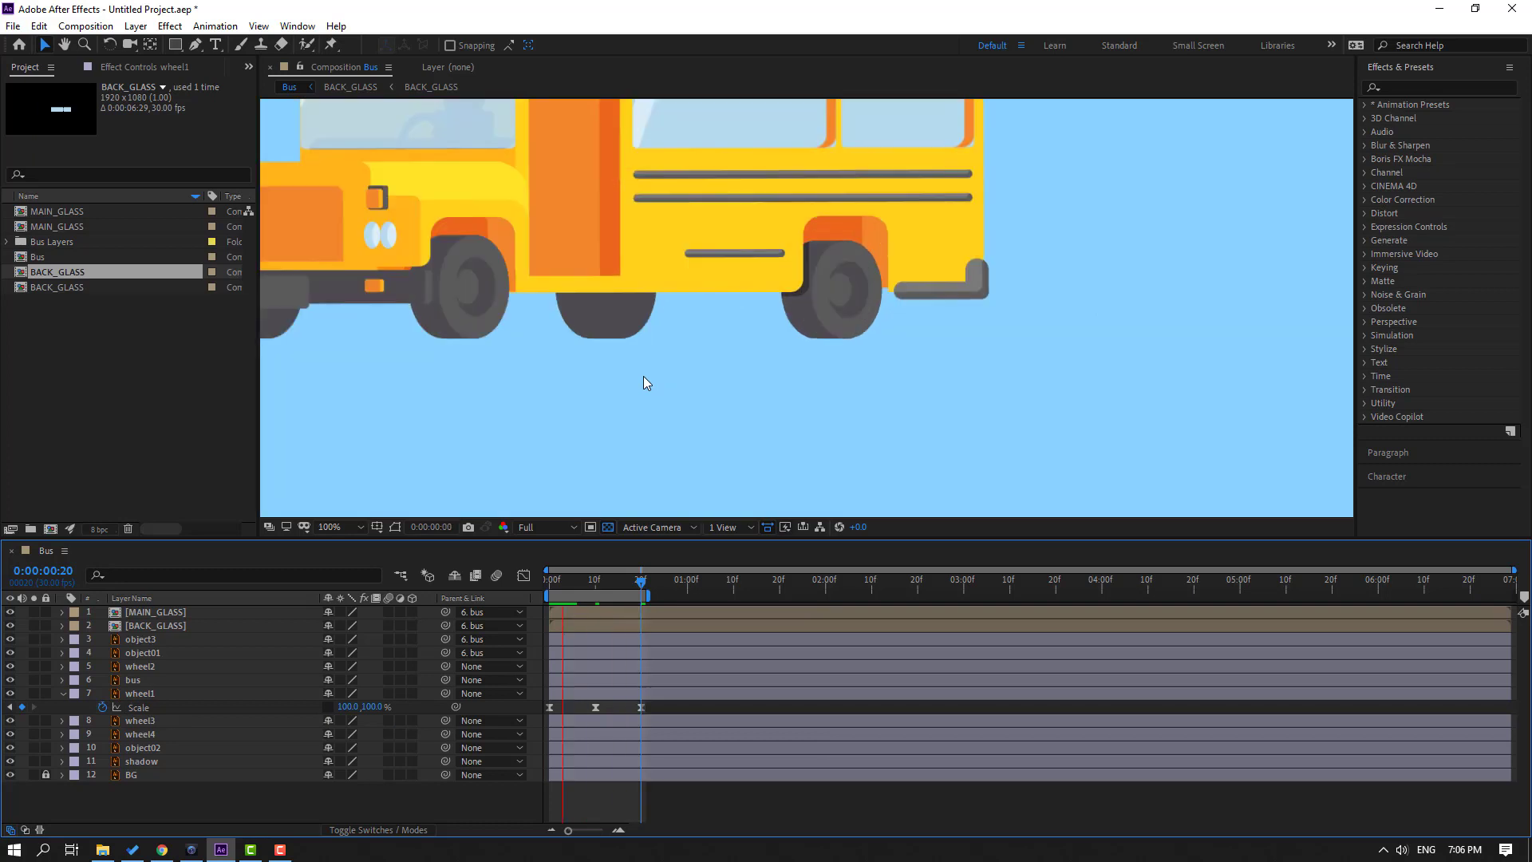
# - Delay wheel1's three Scale keyframes by five frames, extend the work area to about frame 25 and preview
pyautogui.click(656, 709)
pyautogui.moveTo(549, 712); pyautogui.dragTo(573, 710)
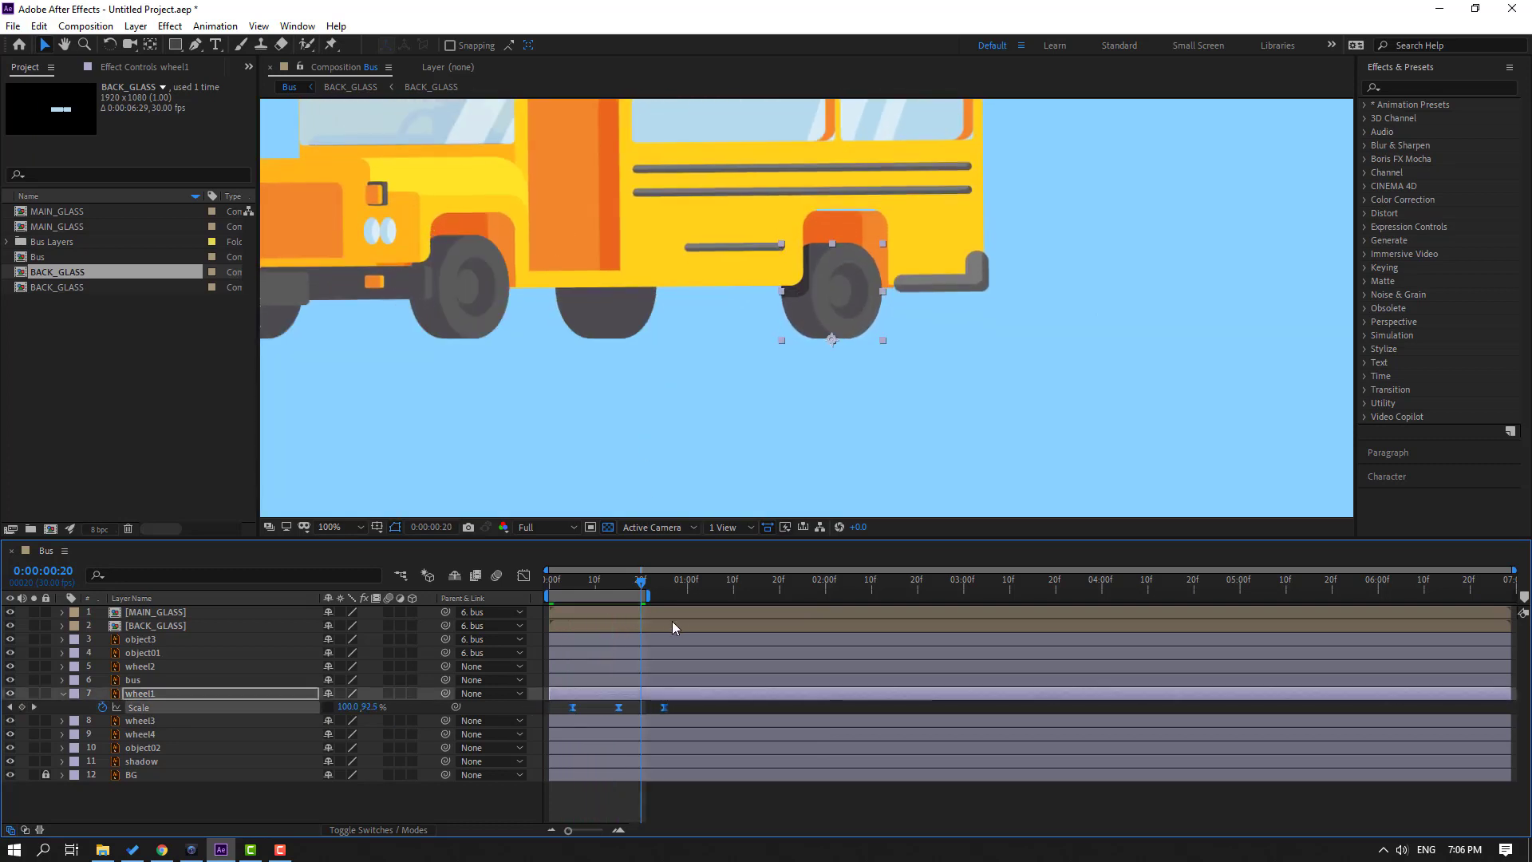
pyautogui.moveTo(652, 597); pyautogui.dragTo(669, 600)
pyautogui.press('space')
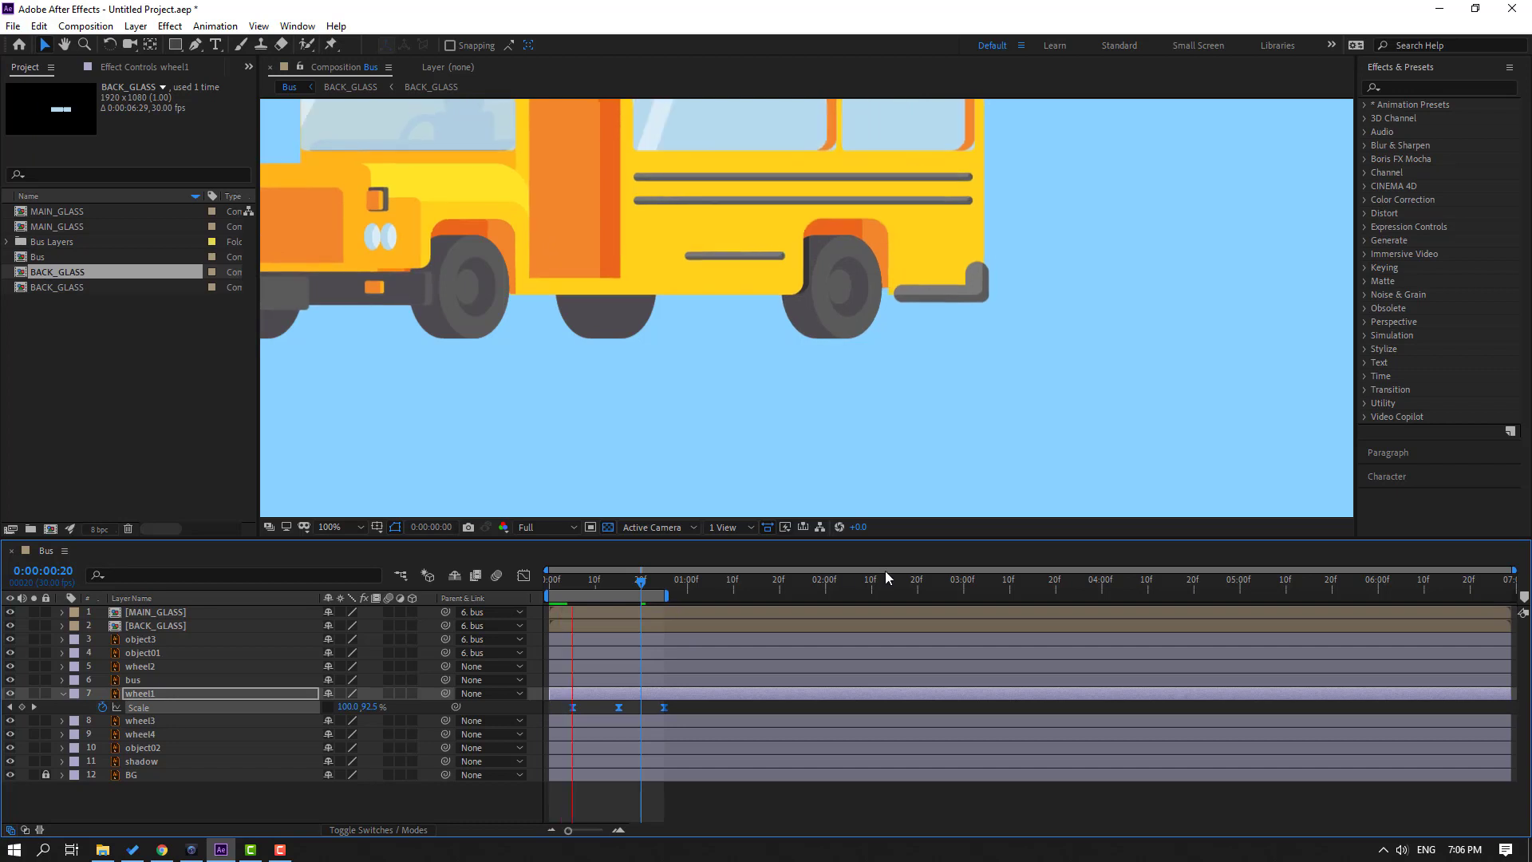
# - Shift wheel1's three Scale keyframes five frames earlier to start at 0 seconds, and return the playhead to 0 seconds
pyautogui.scroll(-4, 855, 371)
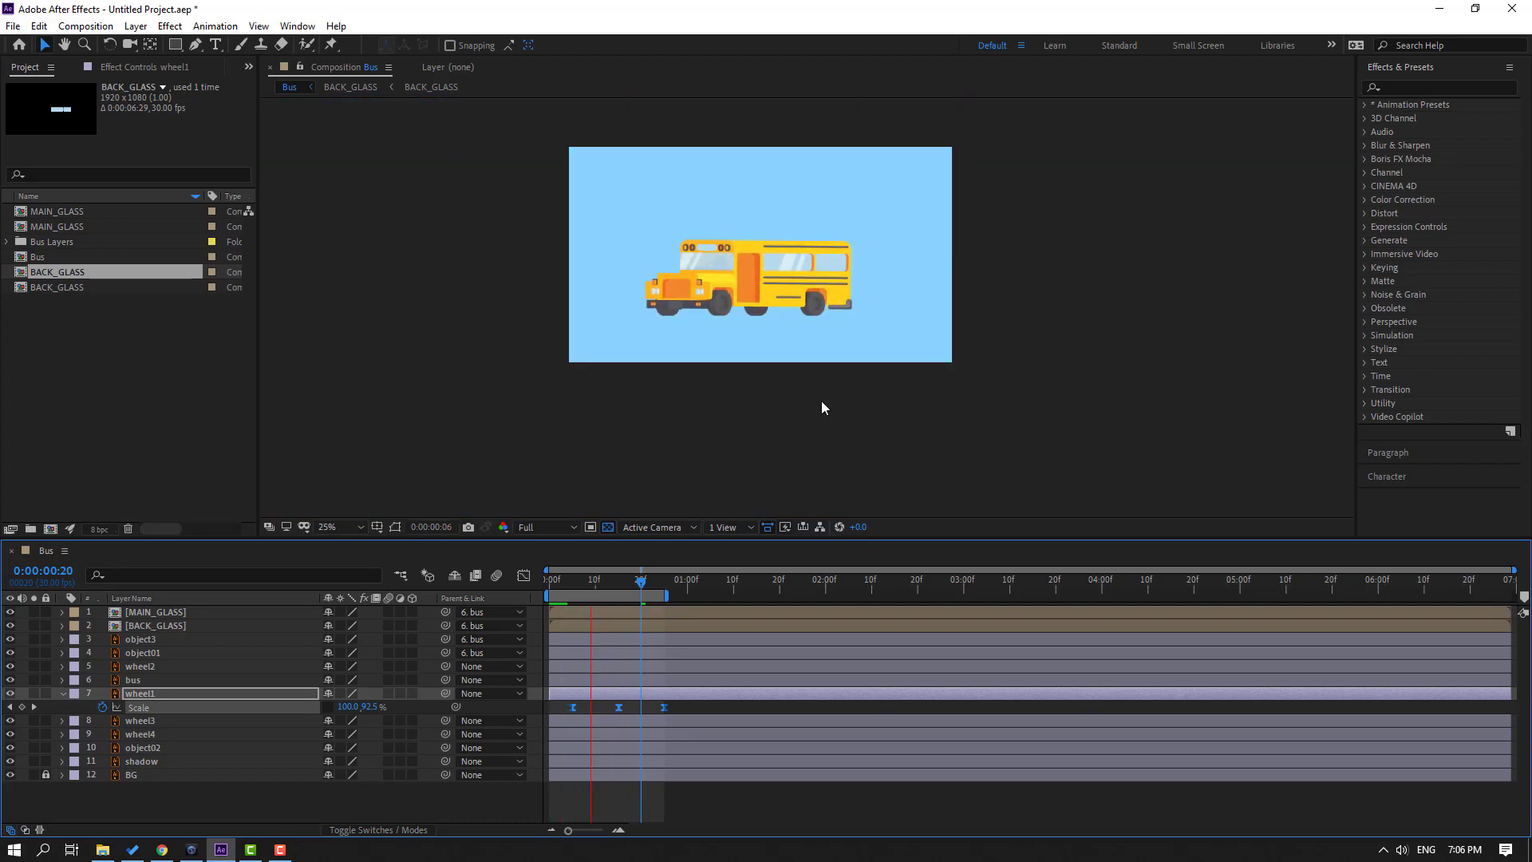
pyautogui.scroll(2, 821, 401)
pyautogui.click(574, 709)
pyautogui.moveTo(574, 711); pyautogui.dragTo(552, 711)
pyautogui.moveTo(600, 576); pyautogui.dragTo(550, 576)
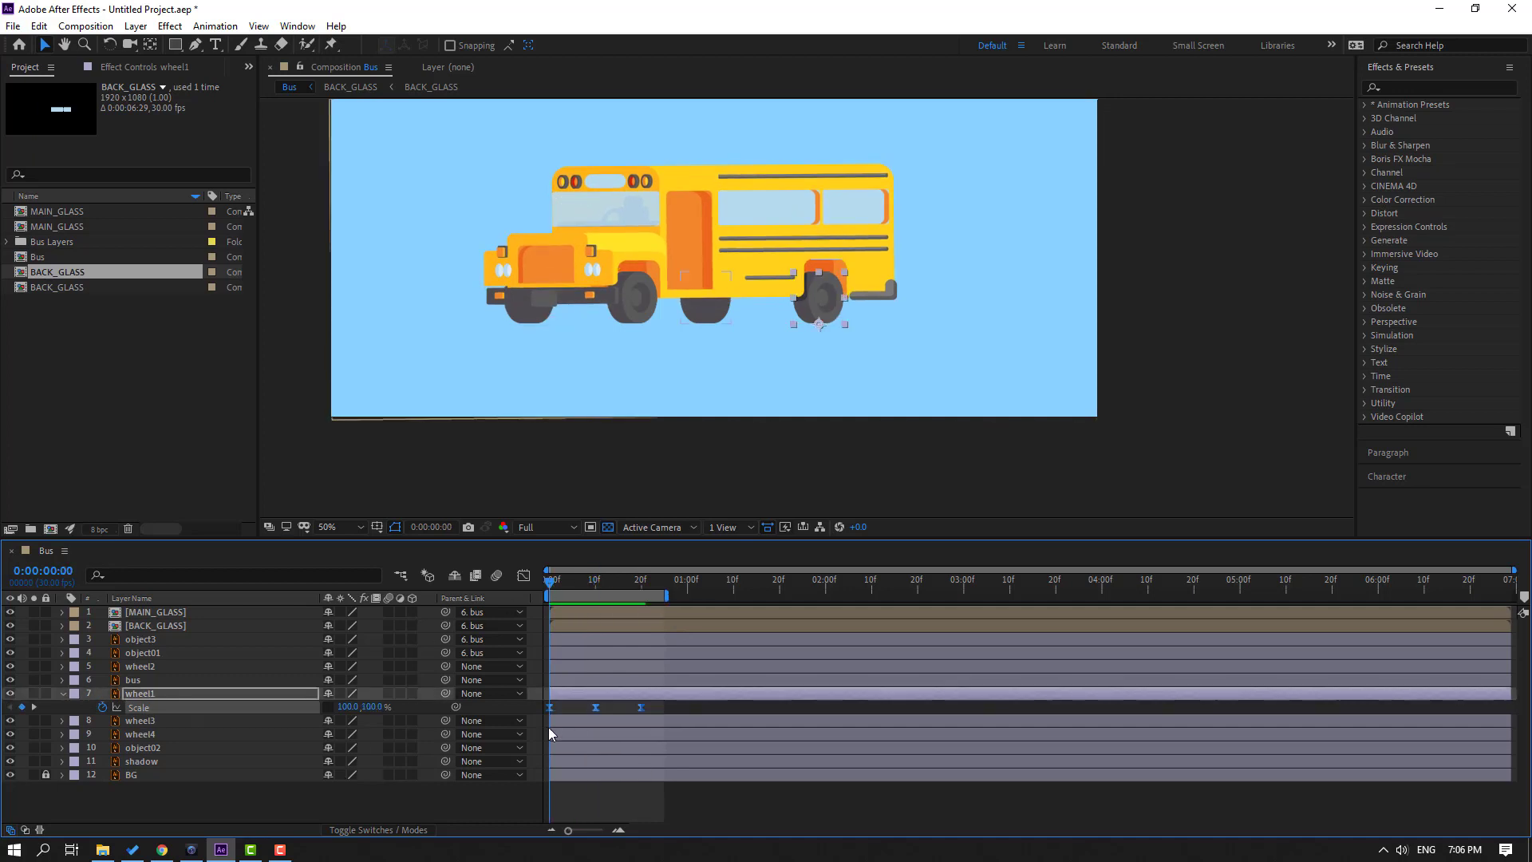
# - Copy wheel1's Scale keyframes onto wheel3's Scale at 0 seconds and preview the squash
pyautogui.click(169, 724)
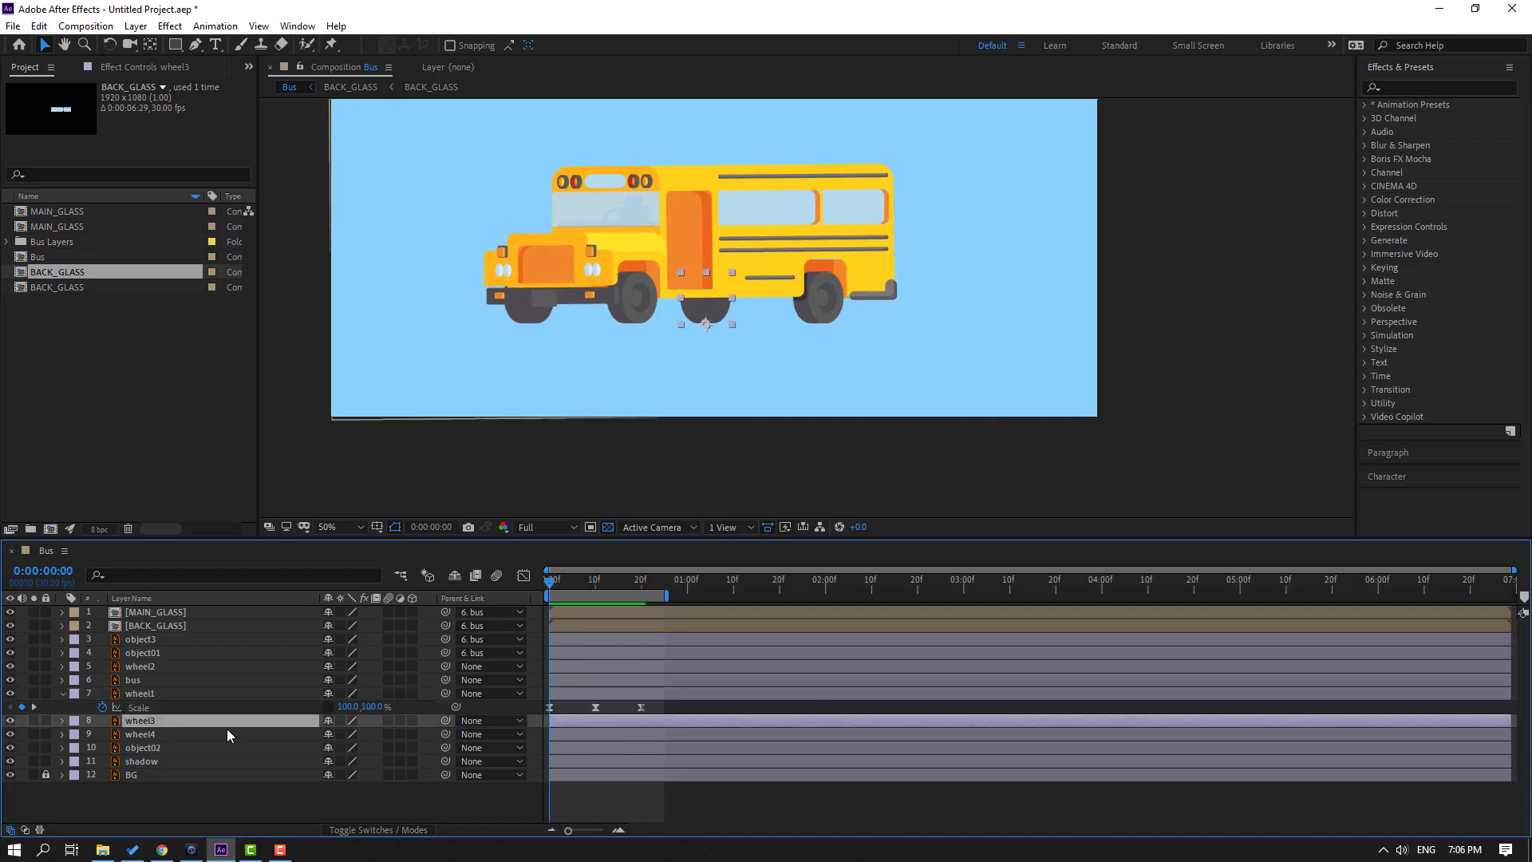
pyautogui.press('s')
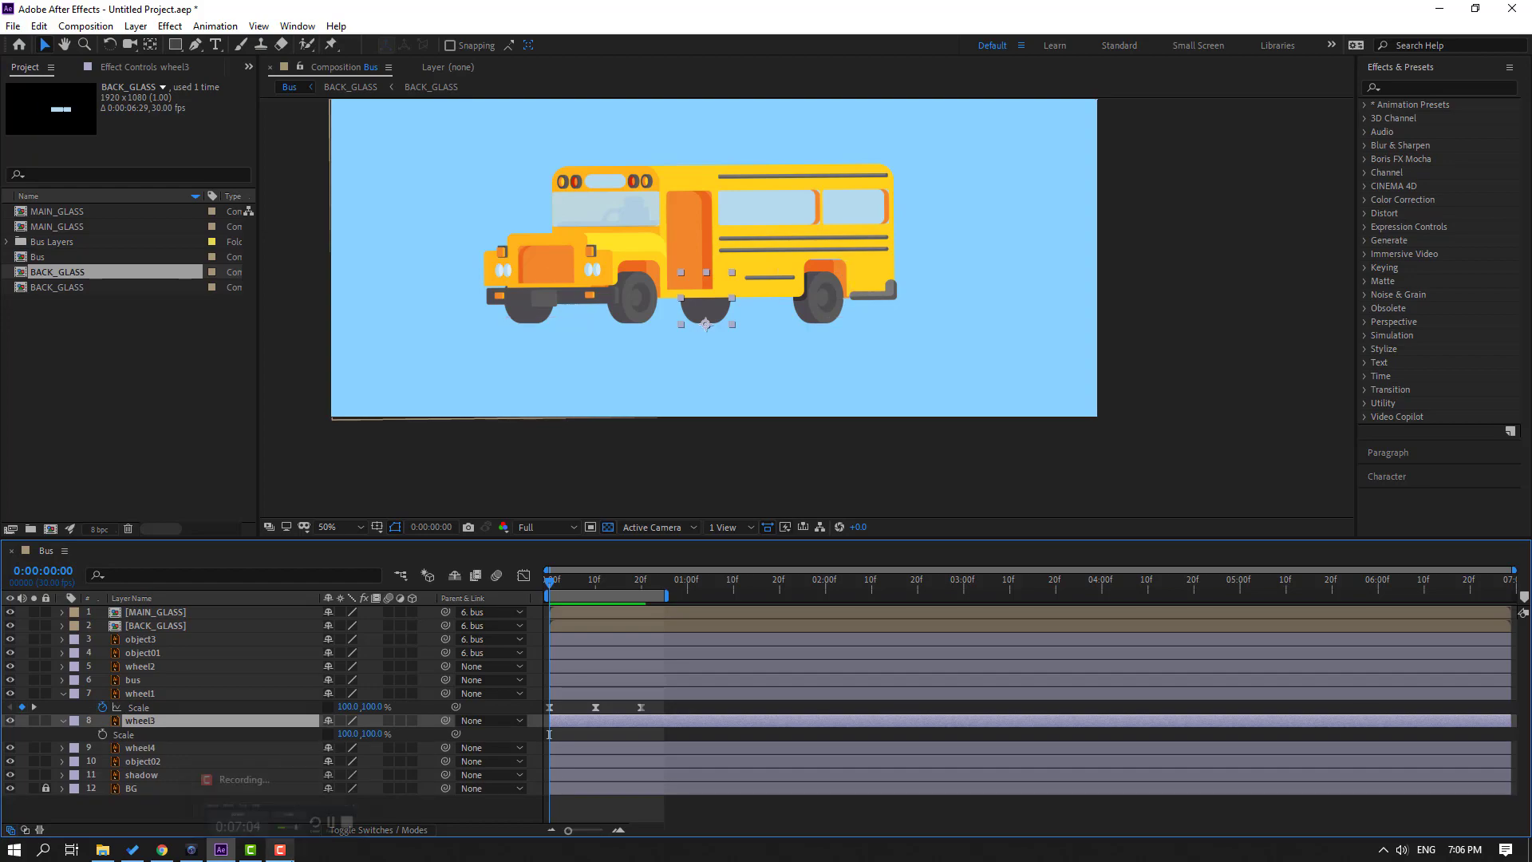
pyautogui.hotkey('ctrl', 'v')
pyautogui.moveTo(280, 849)
pyautogui.press('space')
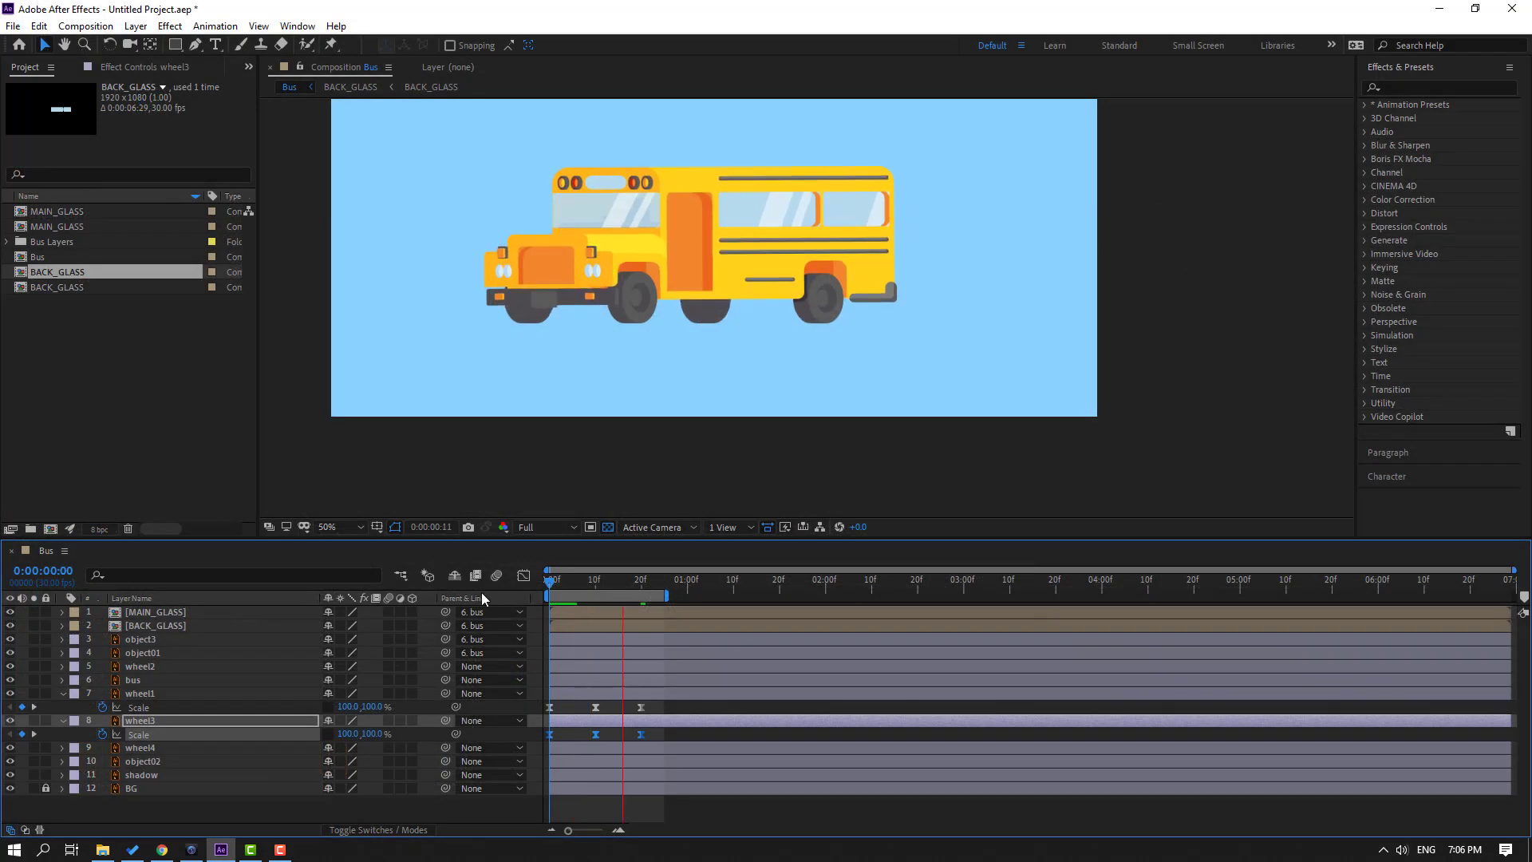
pyautogui.press('space')
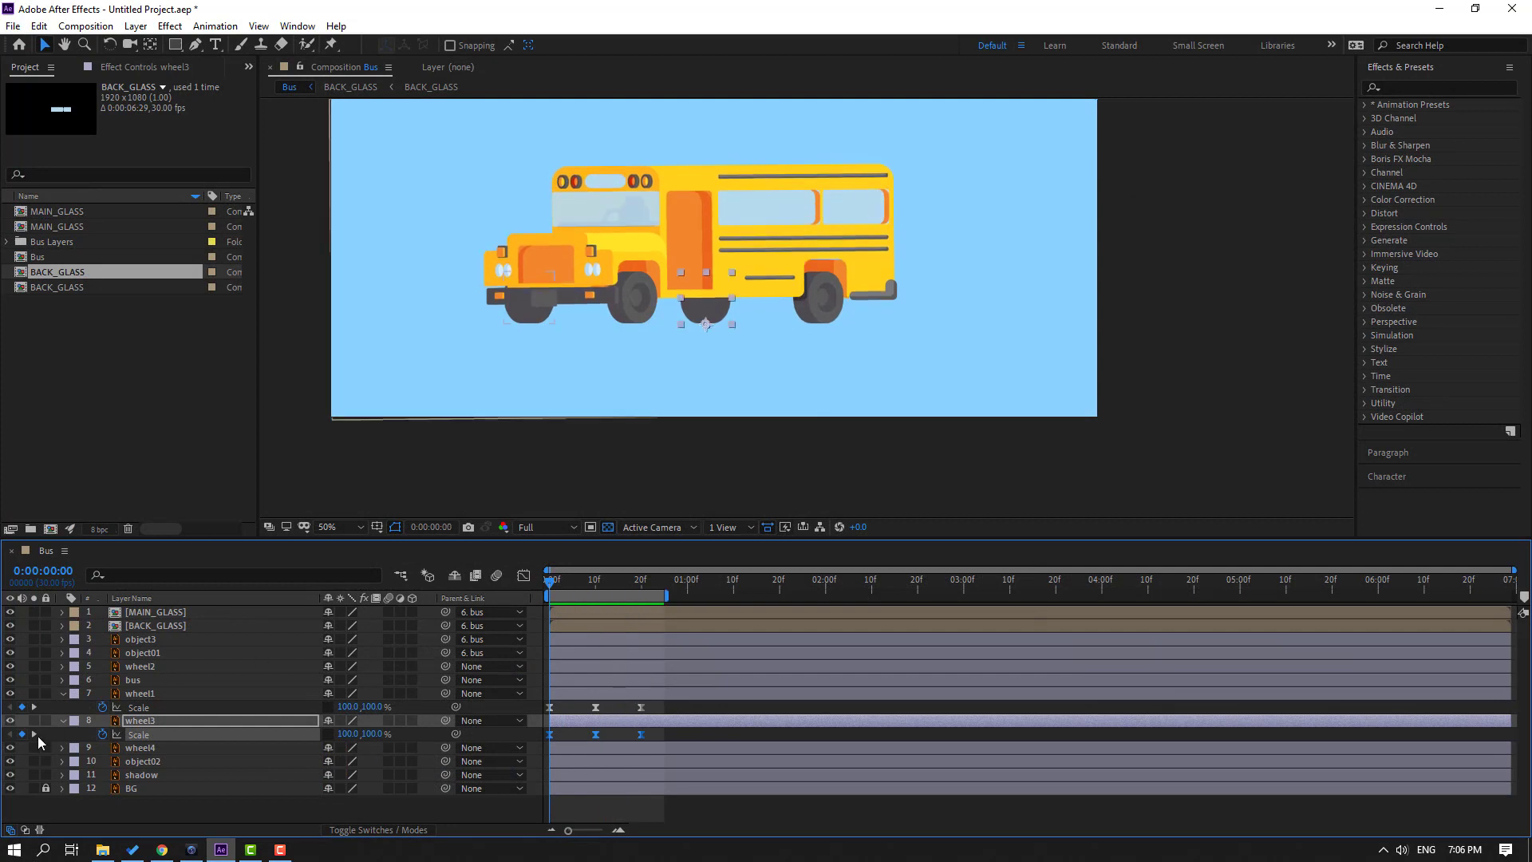
# - Paste the same Scale keyframes onto wheel4 at 0 seconds and preview the animation
pyautogui.click(151, 750)
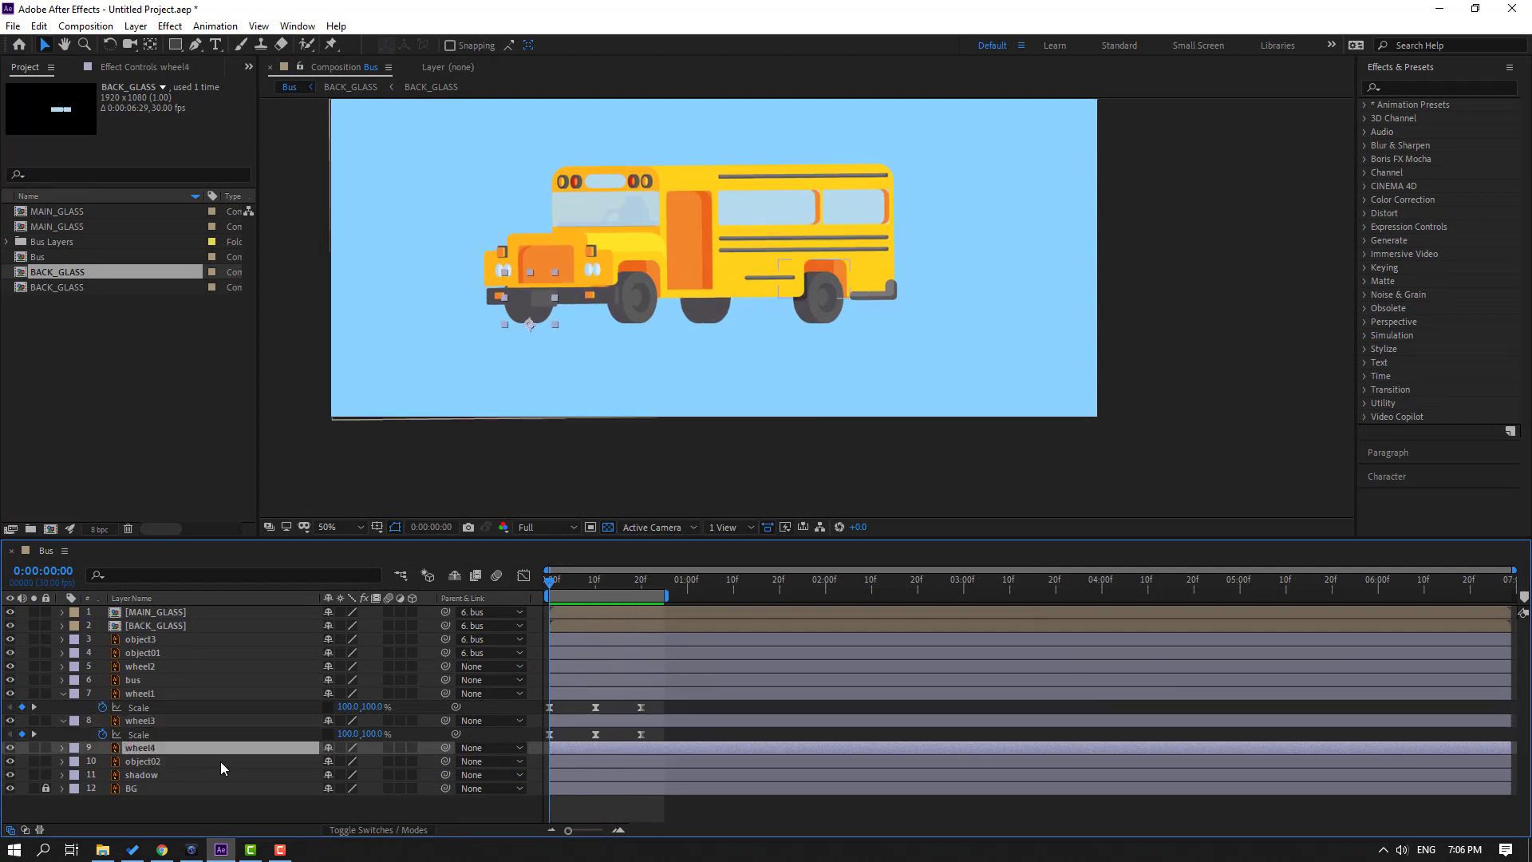
pyautogui.press('s')
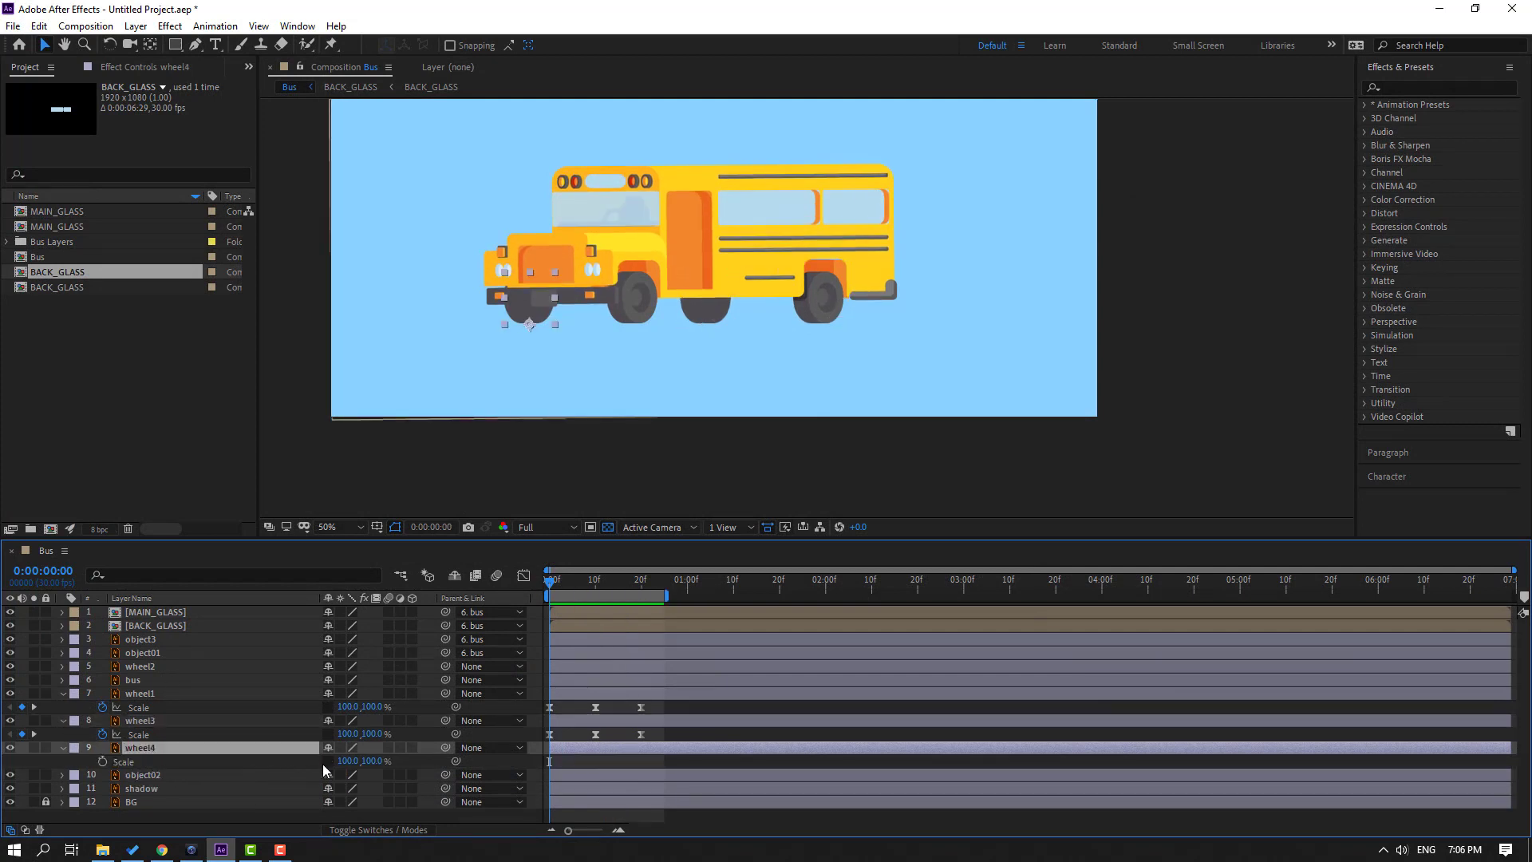
pyautogui.hotkey('ctrl', 'v')
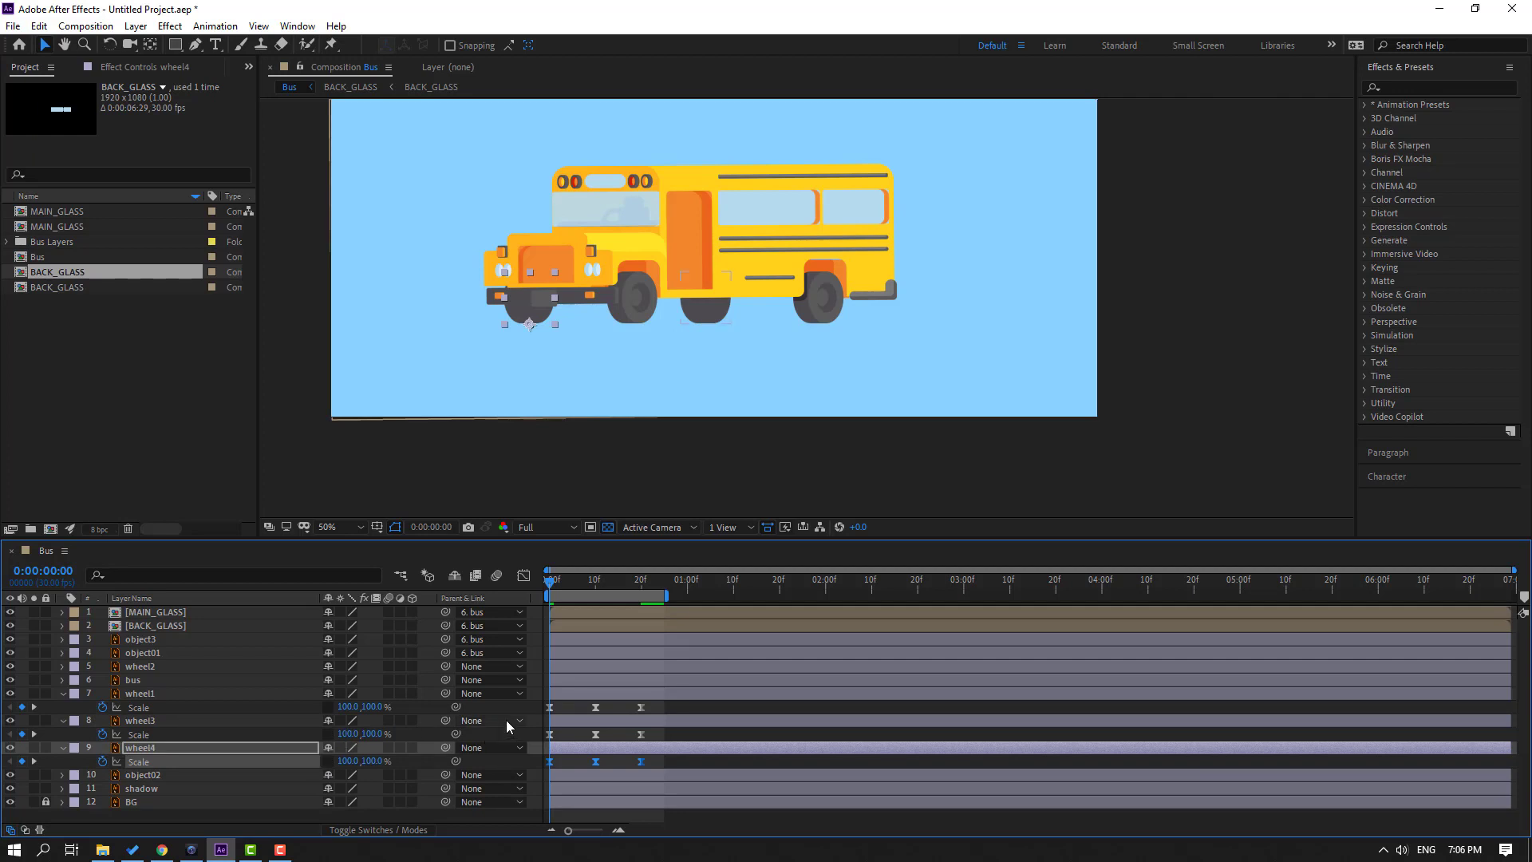
pyautogui.press('space')
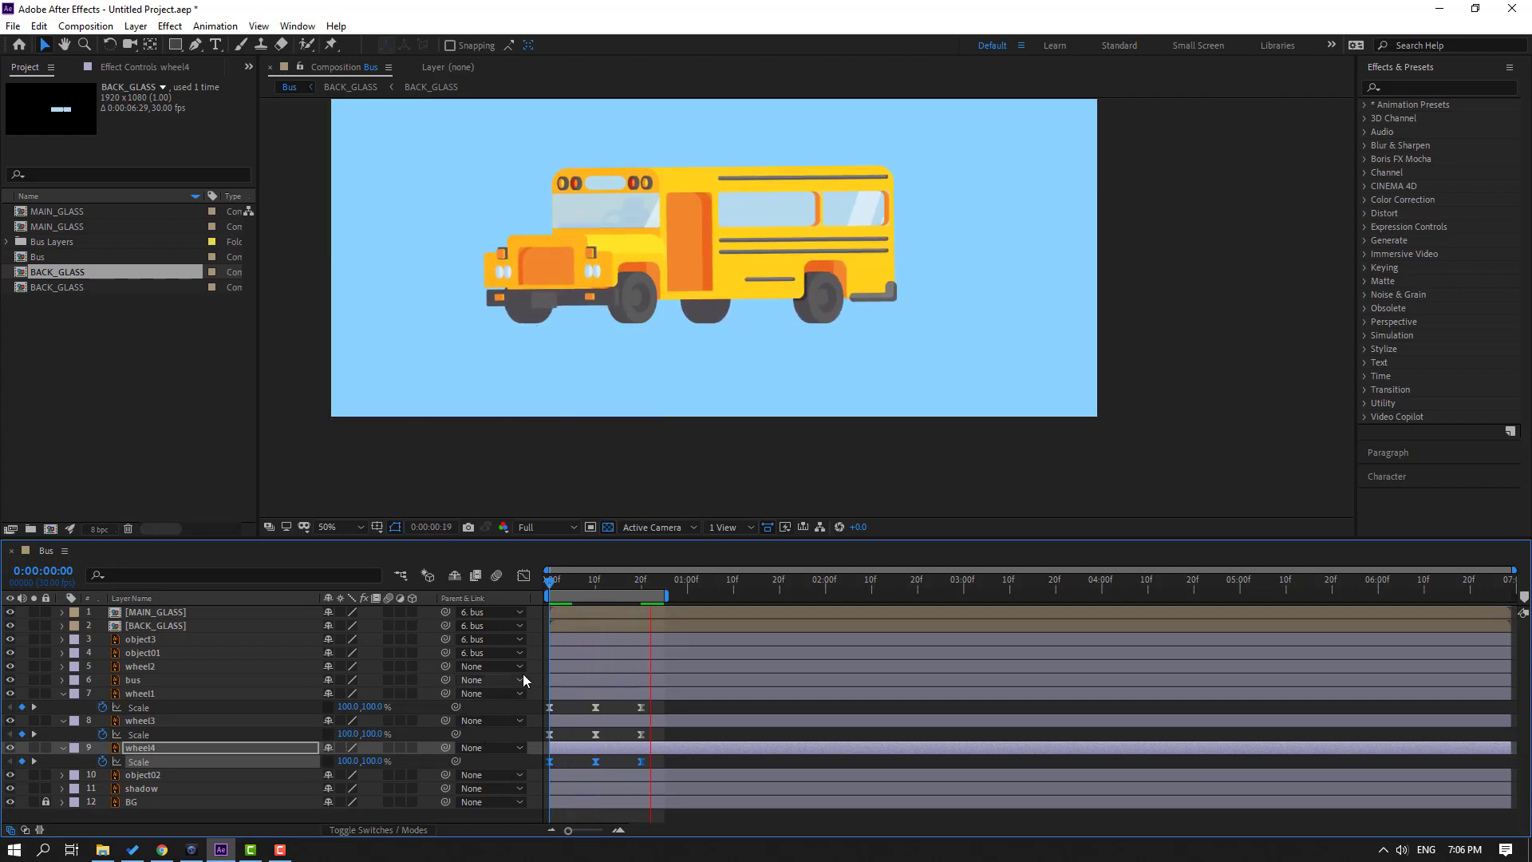
pyautogui.press('space')
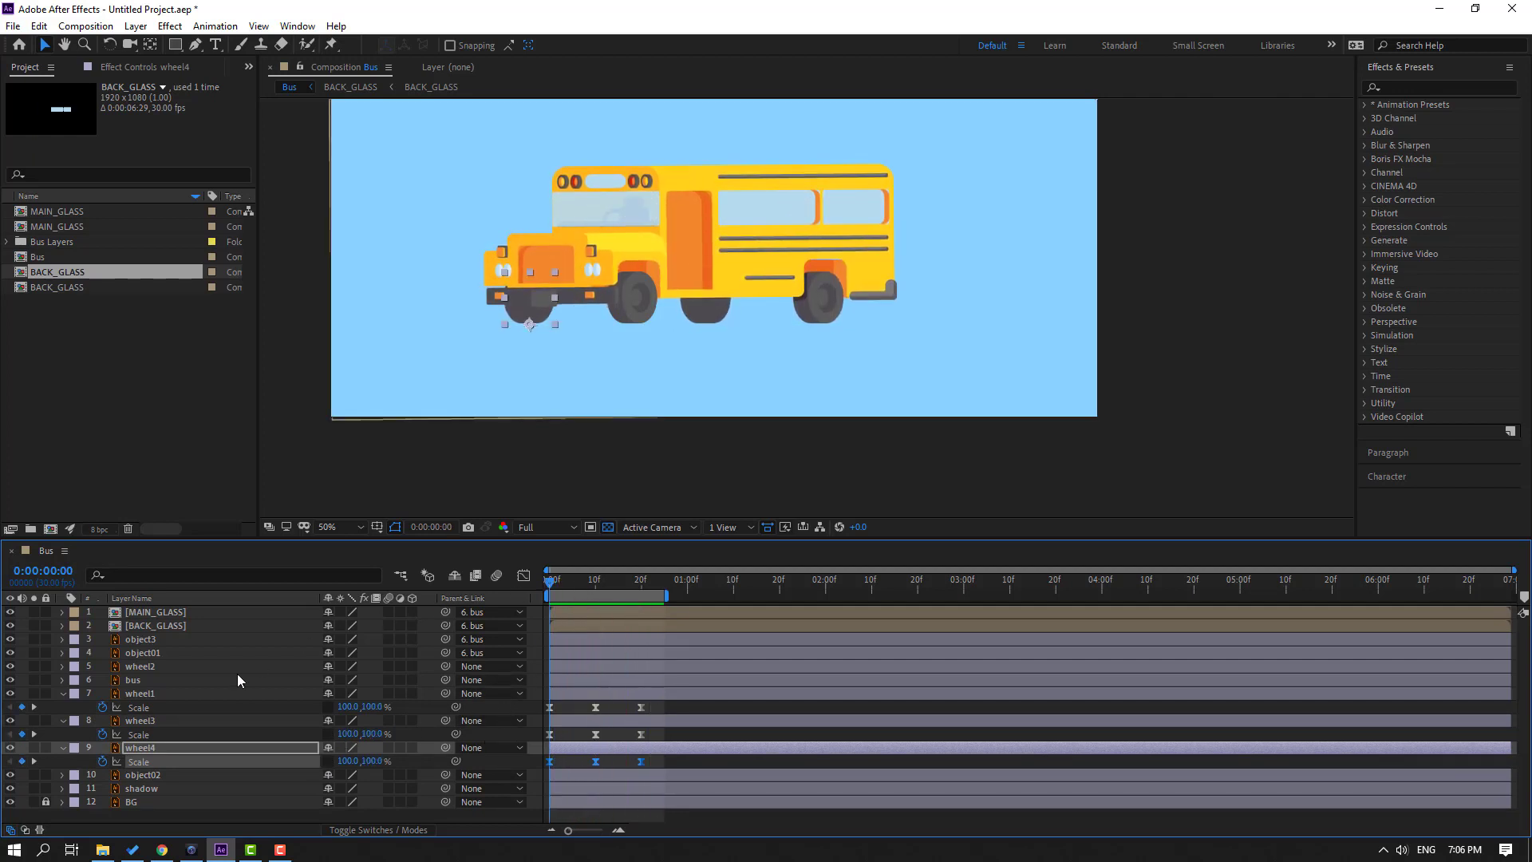
# - Paste the Scale keyframes onto wheel2 at 0 seconds and preview with the work area shortened to about frame 21
pyautogui.click(142, 667)
pyautogui.press('s')
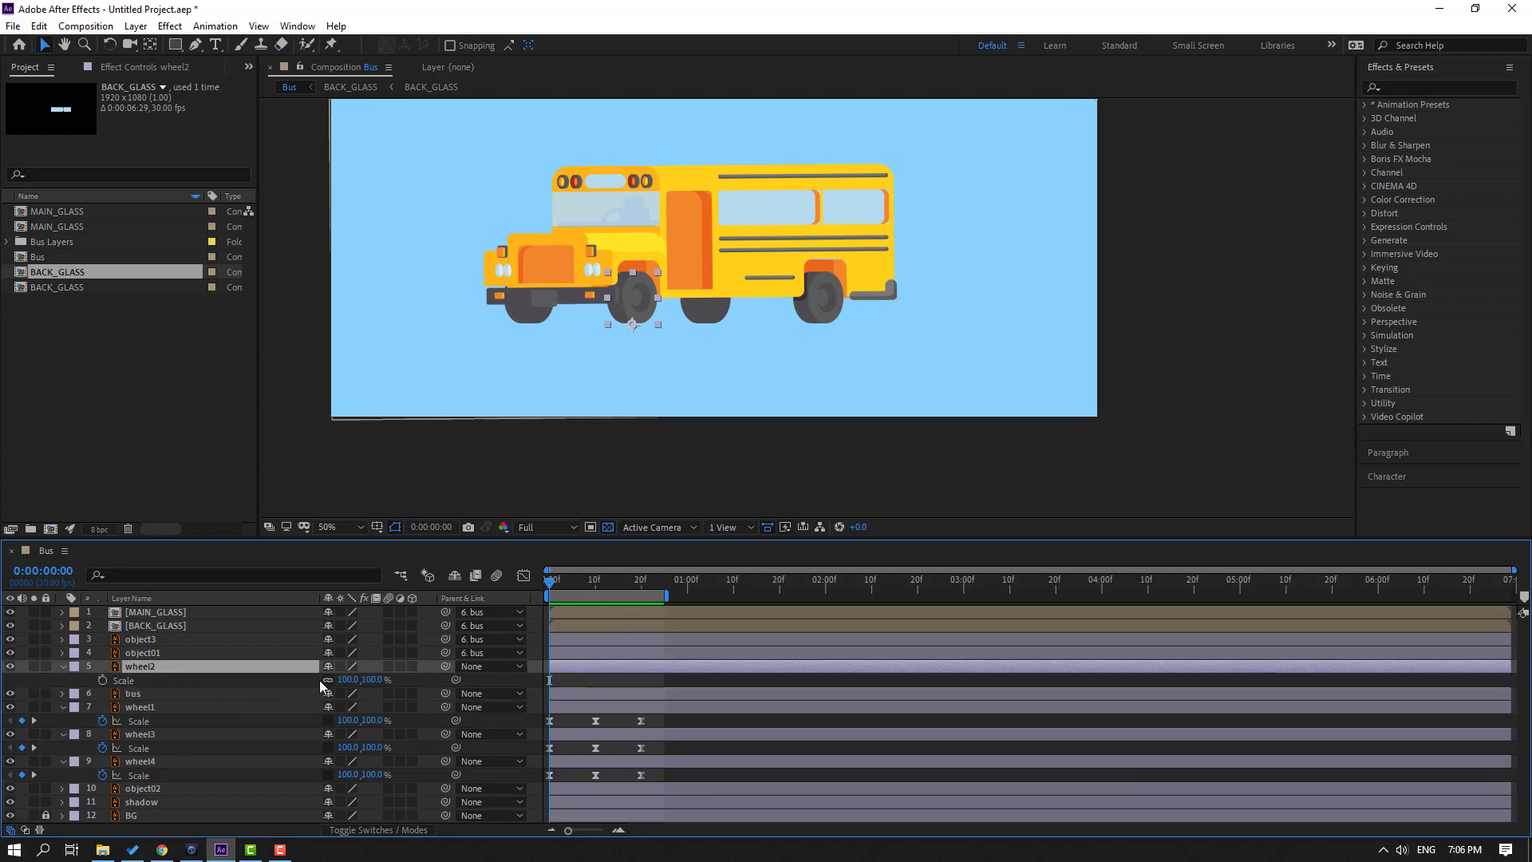
pyautogui.click(333, 675)
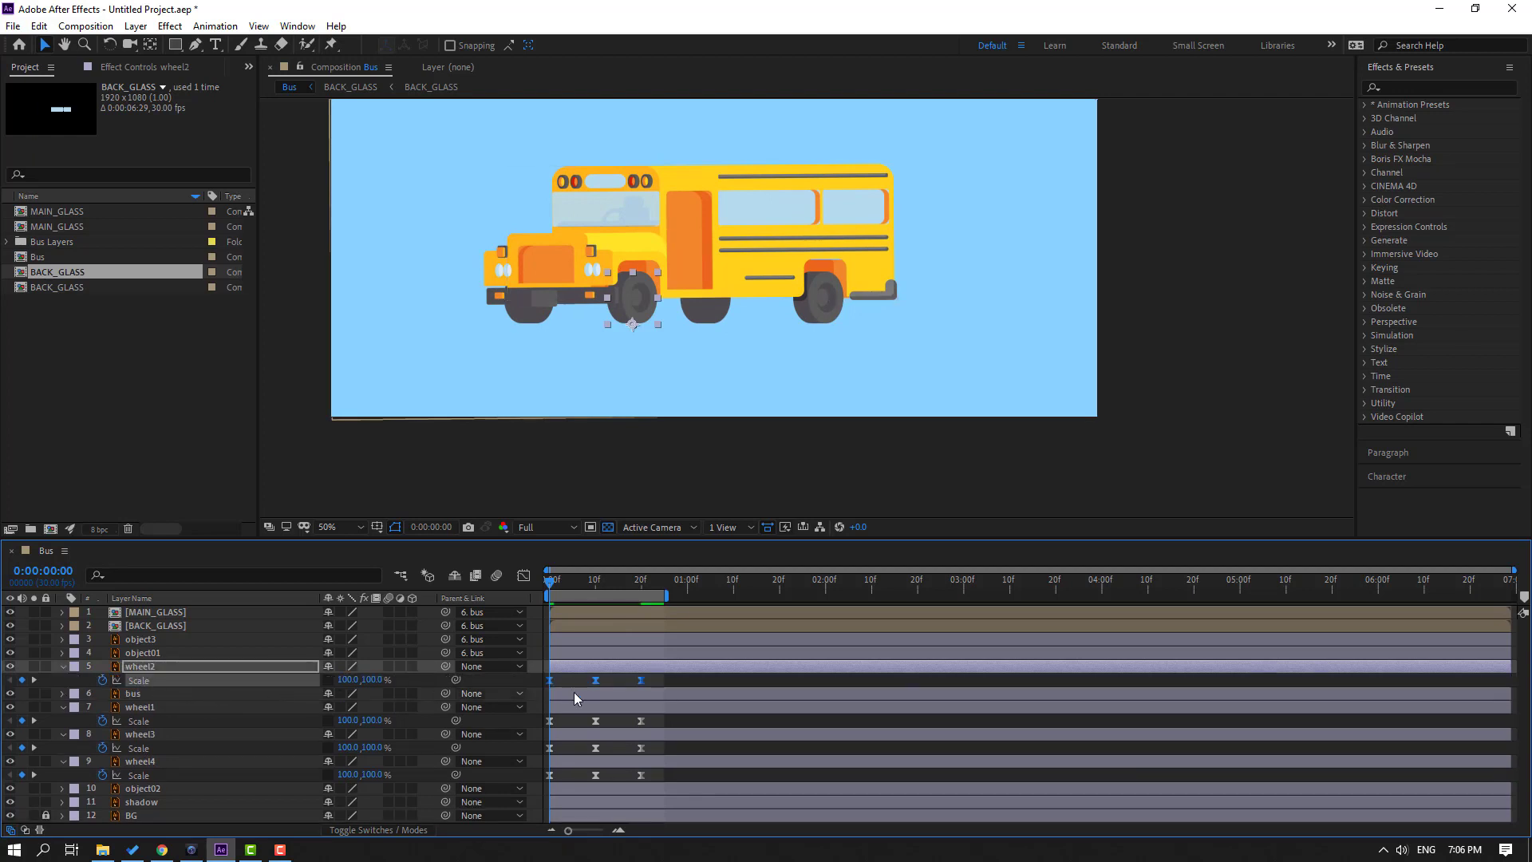
pyautogui.hotkey('ctrl', 'v')
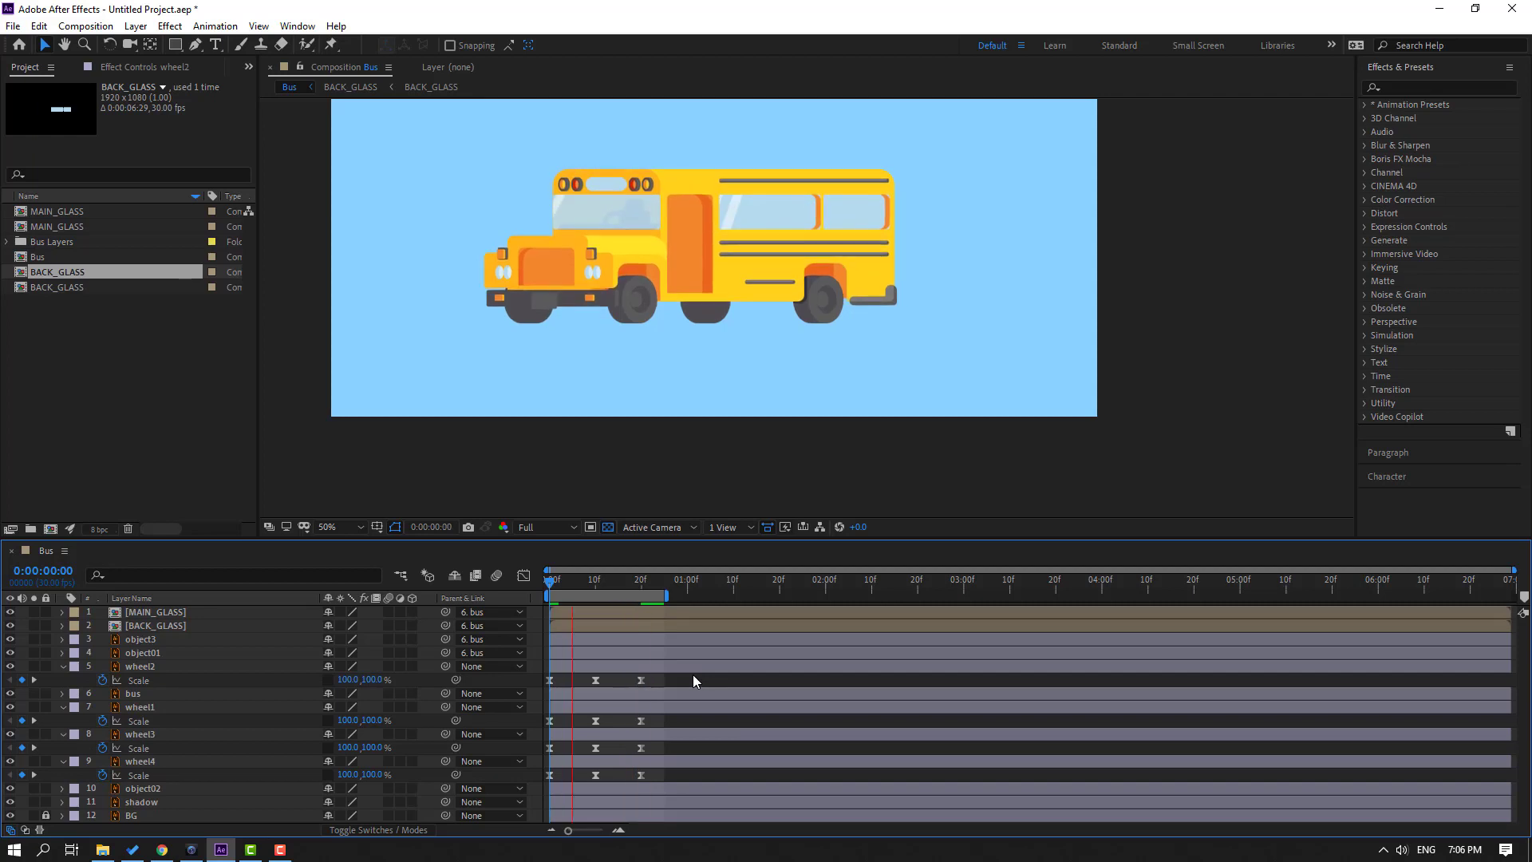
pyautogui.moveTo(668, 595); pyautogui.dragTo(647, 594)
pyautogui.press('space')
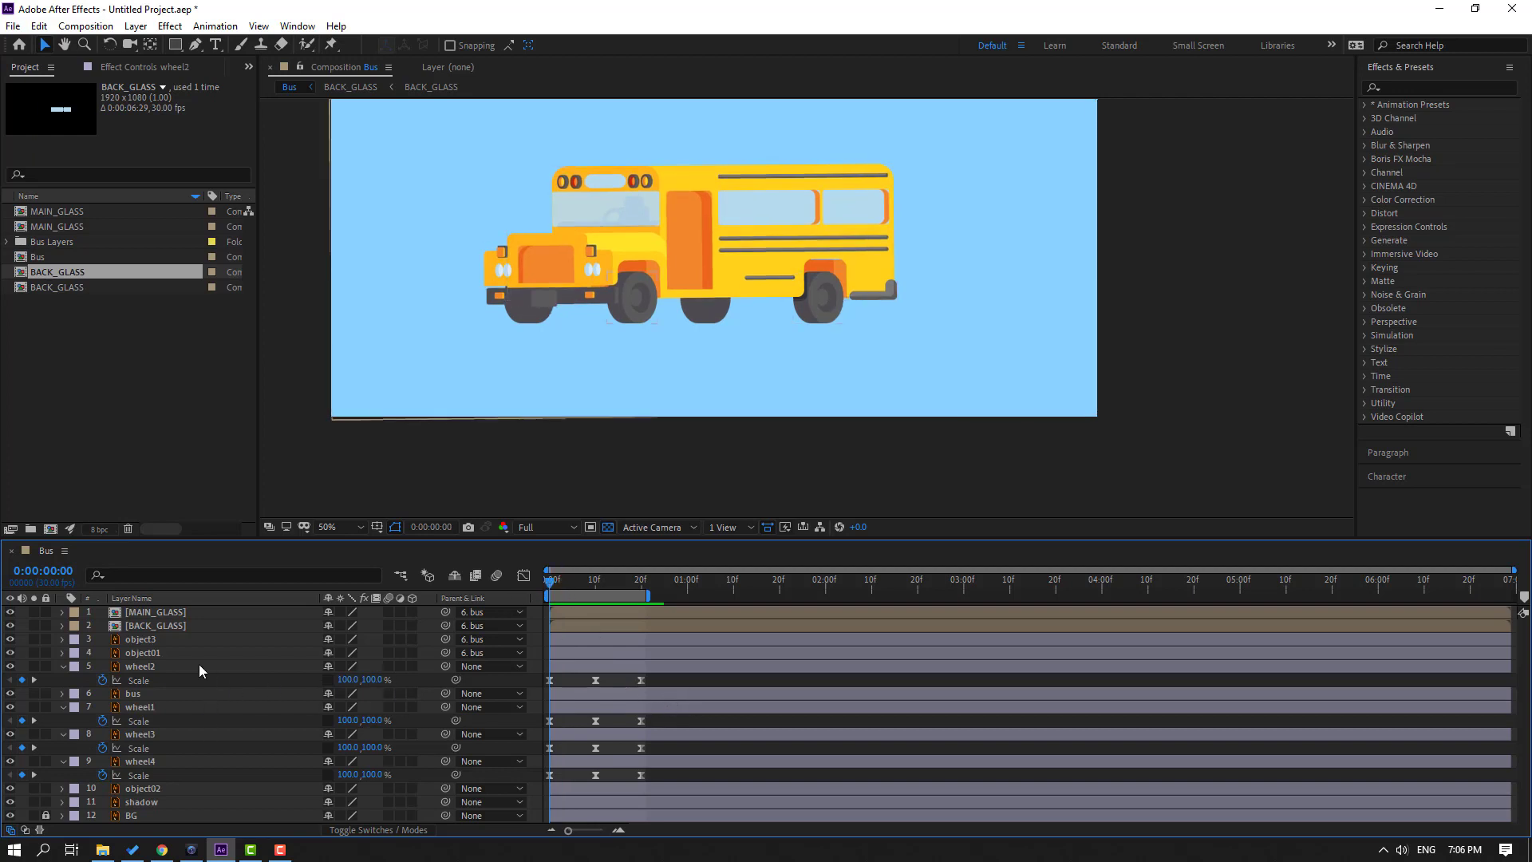
# - Loop wheel2's Scale with the expression loopOutDuration(type = "cycle", duration = 0) and extend the work area to the composition's end
pyautogui.keyDown('alt'); pyautogui.click(103, 680); pyautogui.keyUp('alt')
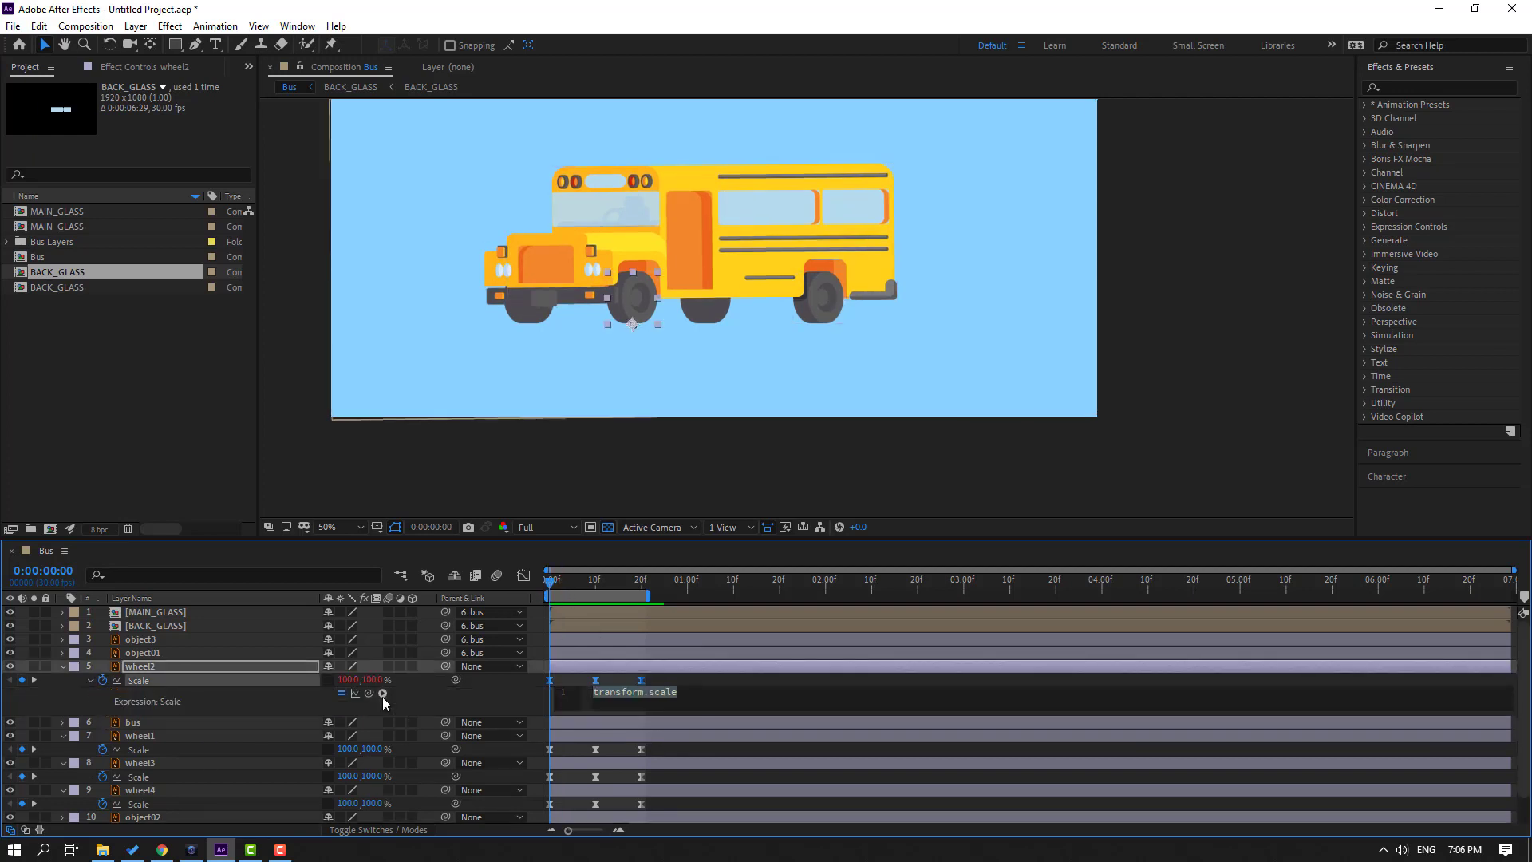
pyautogui.click(382, 693)
pyautogui.moveTo(471, 595)
pyautogui.click(638, 453)
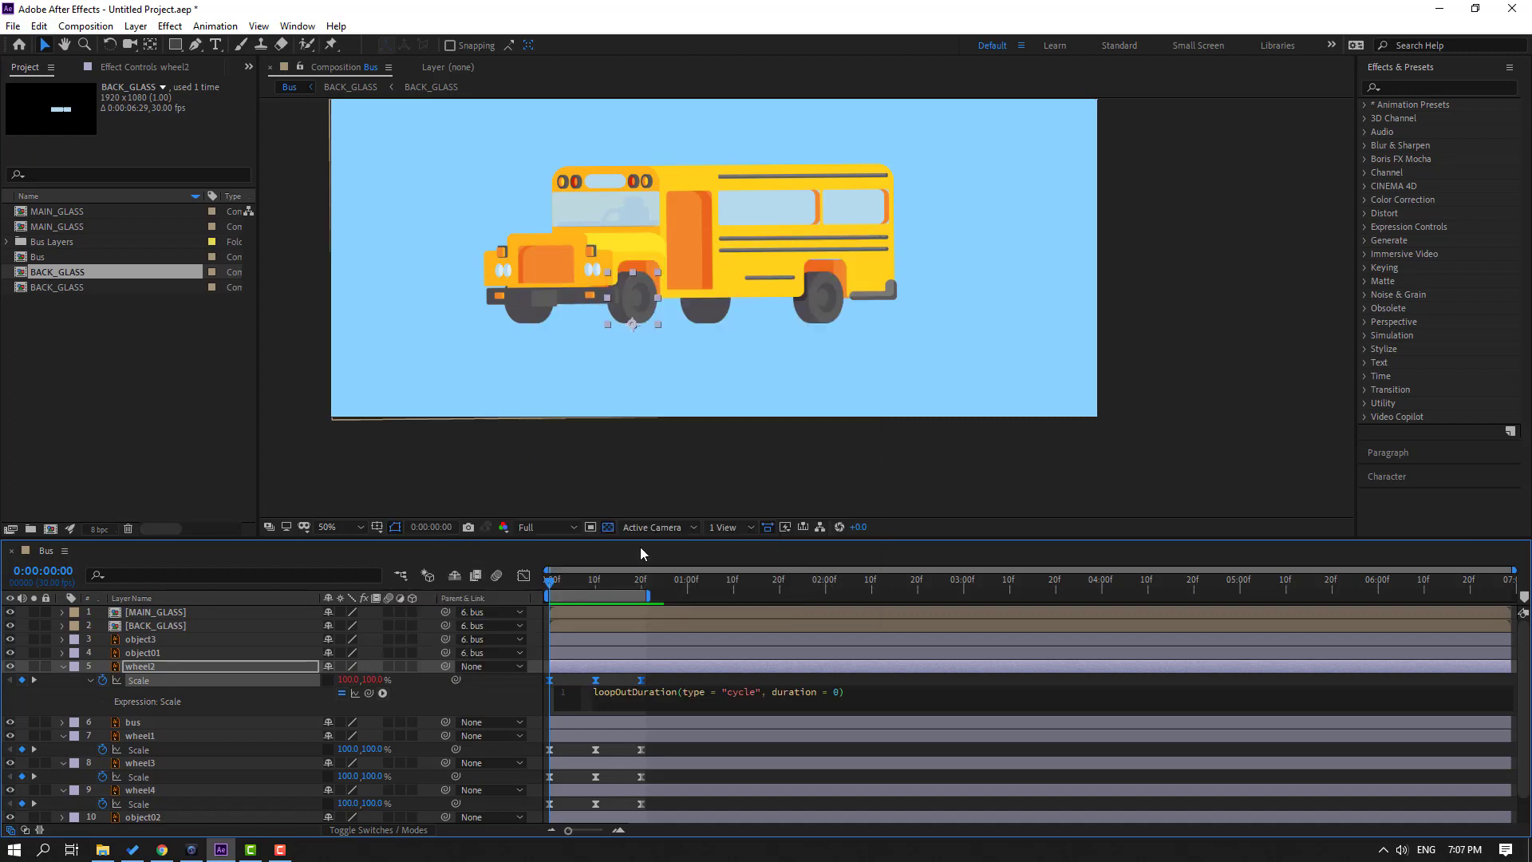
pyautogui.click(883, 682)
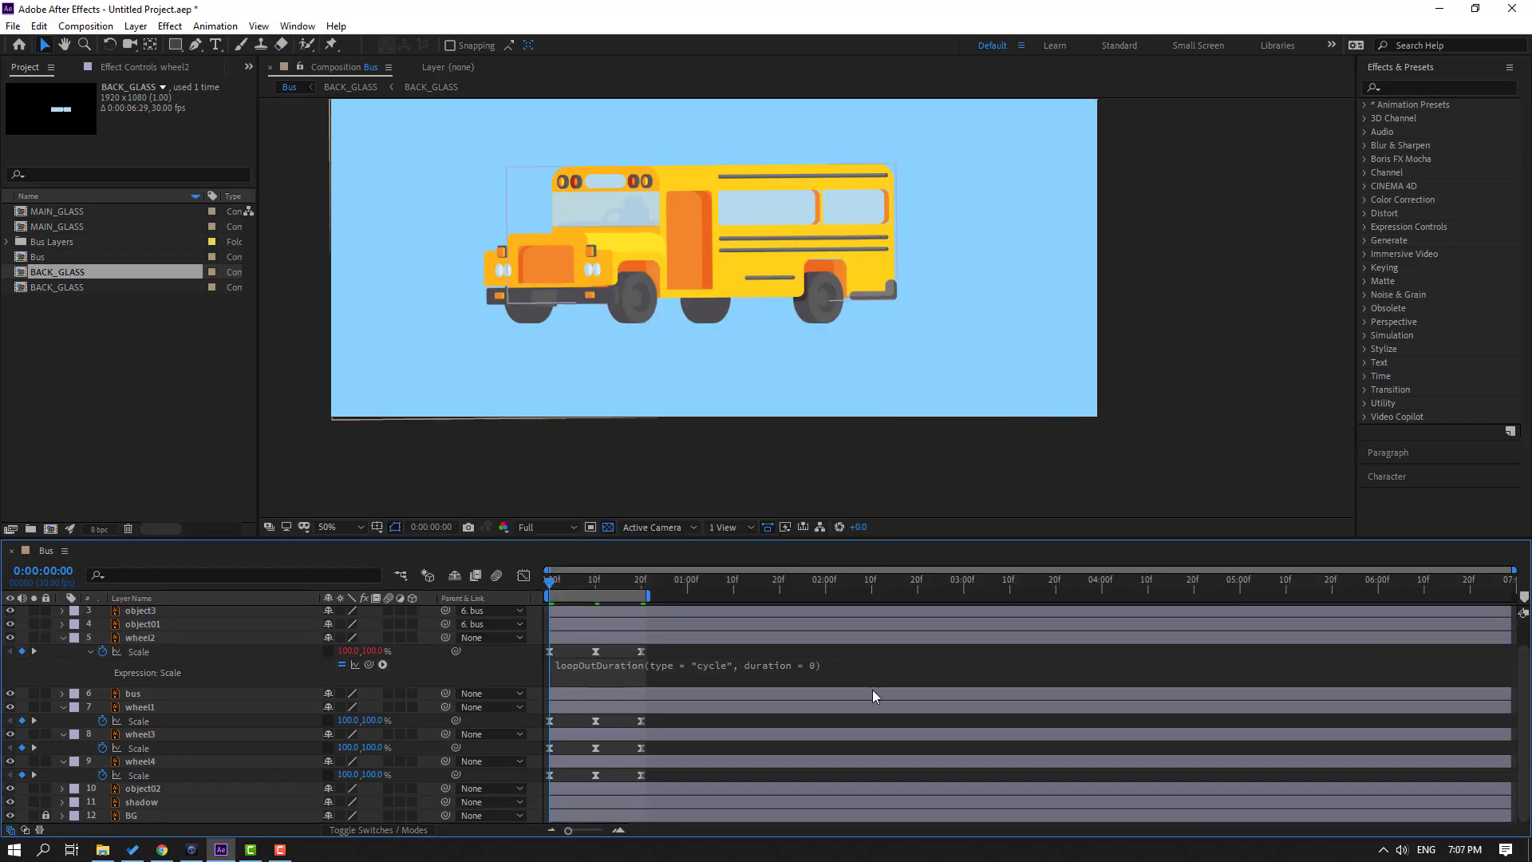
pyautogui.scroll(-1, 873, 690)
pyautogui.moveTo(648, 596); pyautogui.dragTo(1513, 596)
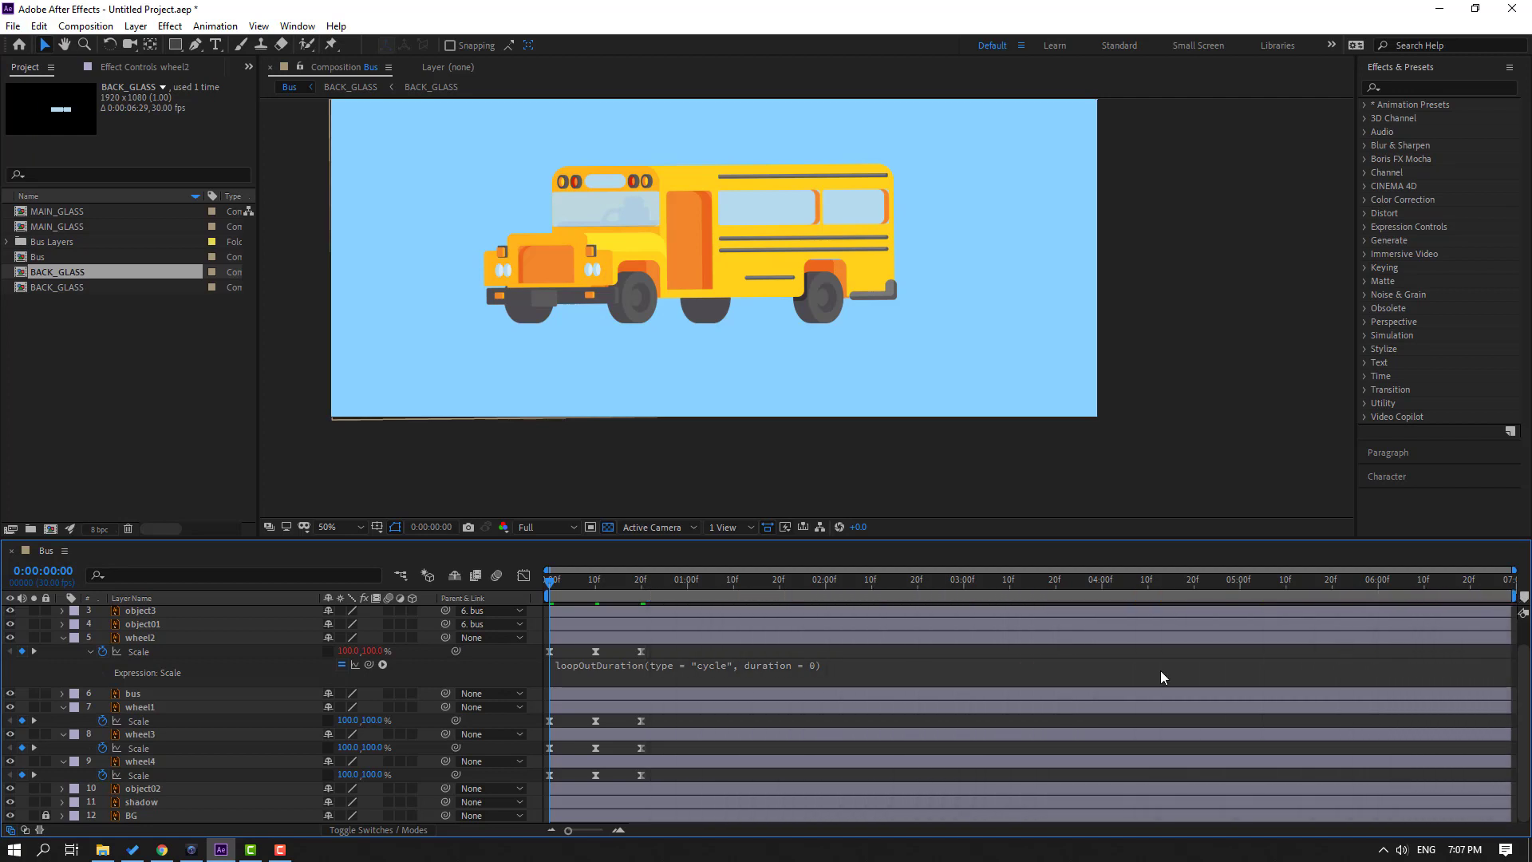
# - Loop wheel1's Scale with the expression loopOutDuration(type = "cycle", duration = 0)
pyautogui.keyDown('alt'); pyautogui.click(103, 721); pyautogui.keyUp('alt')
pyautogui.click(383, 733)
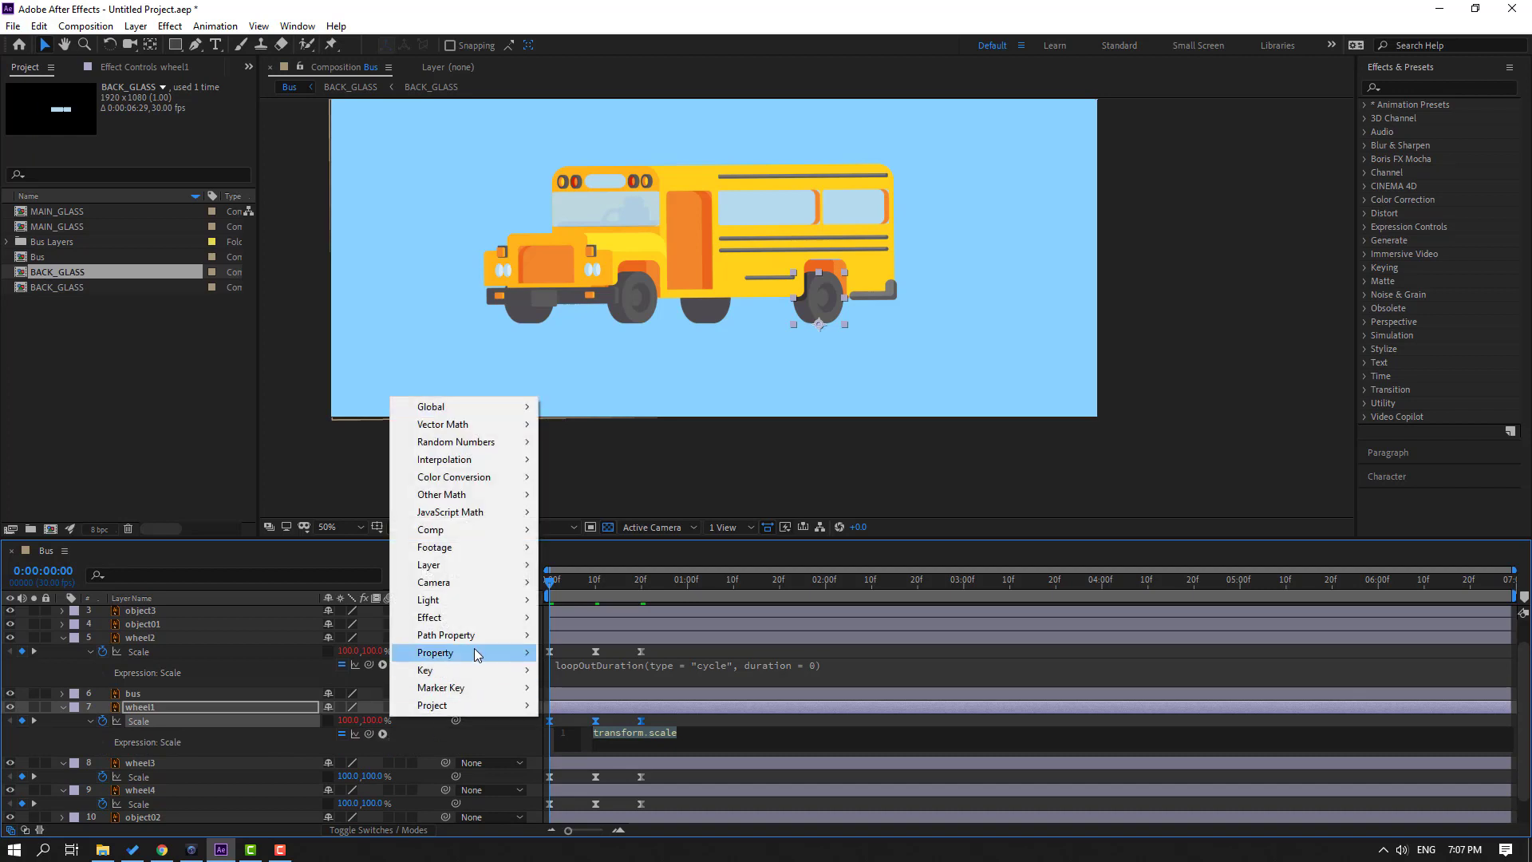
pyautogui.moveTo(474, 651)
pyautogui.click(740, 494)
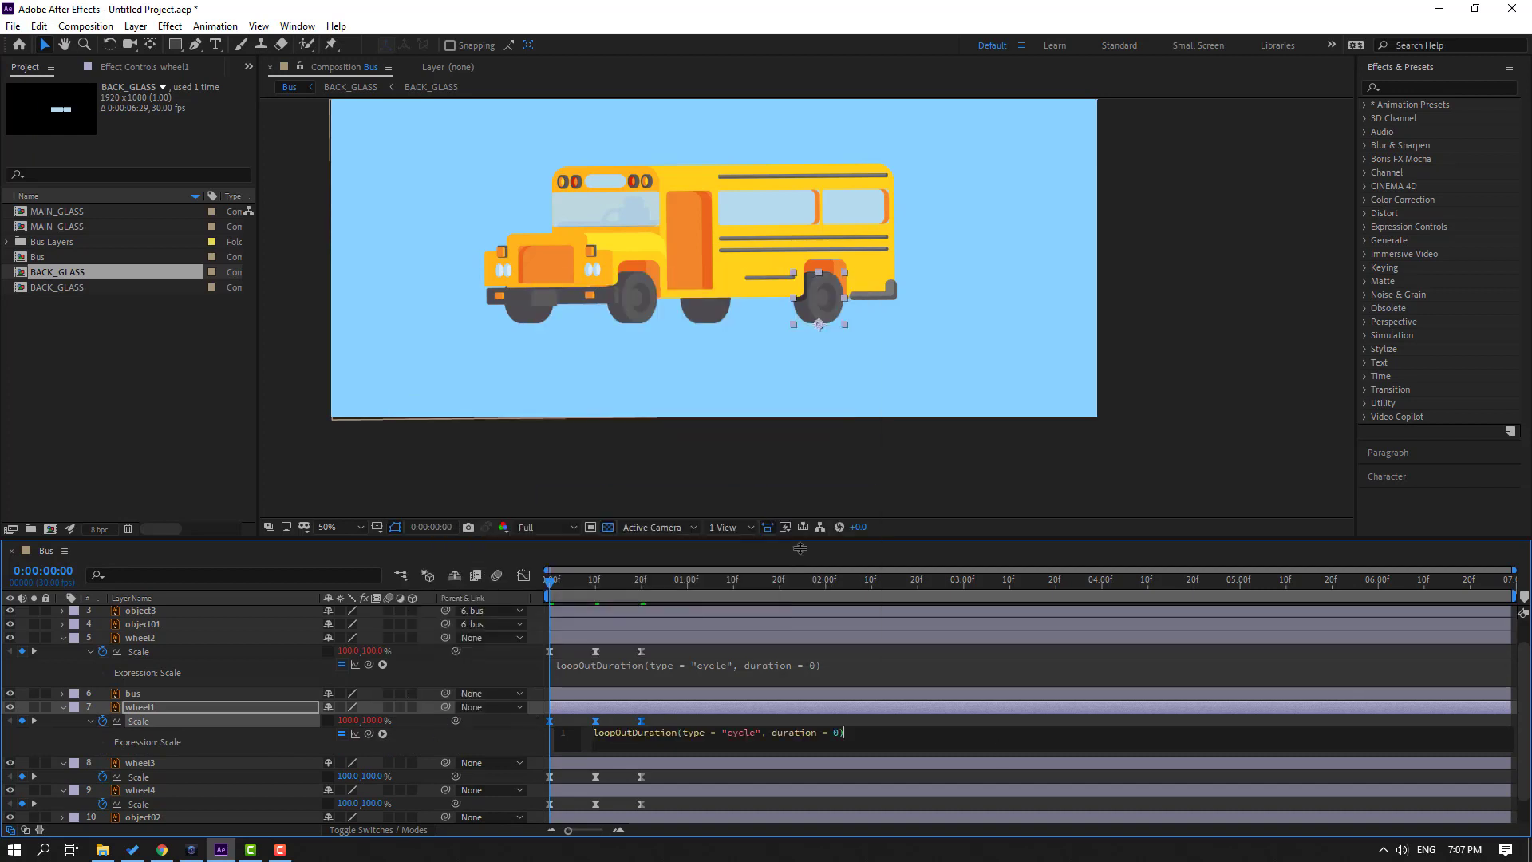
pyautogui.click(1066, 721)
# - Loop wheel3's Scale with the expression loopOutDuration(type = "cycle", duration = 0)
pyautogui.scroll(-1, 1065, 720)
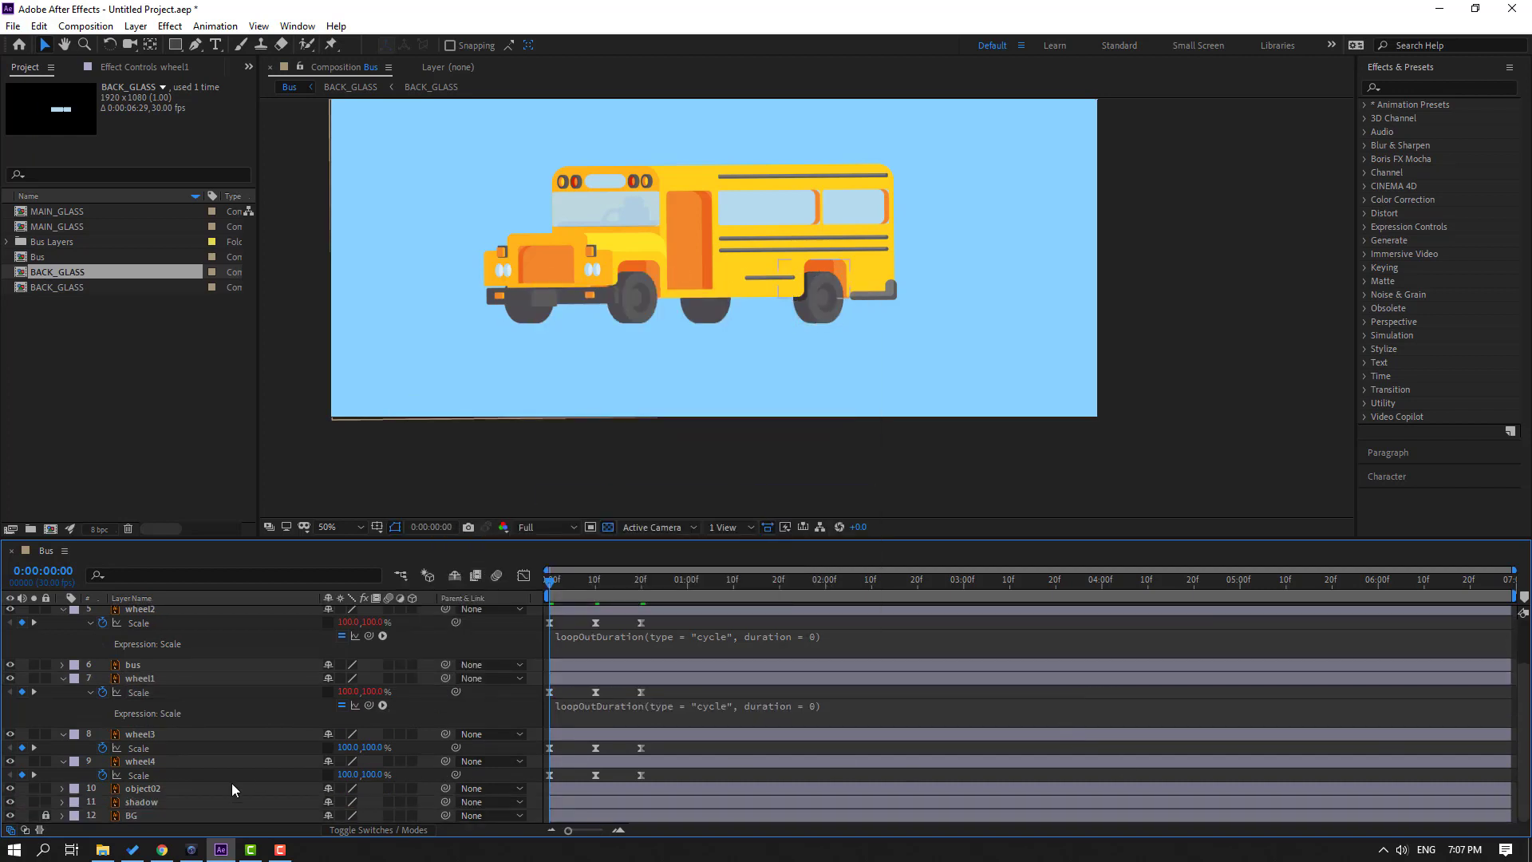
pyautogui.keyDown('alt'); pyautogui.click(103, 748); pyautogui.keyUp('alt')
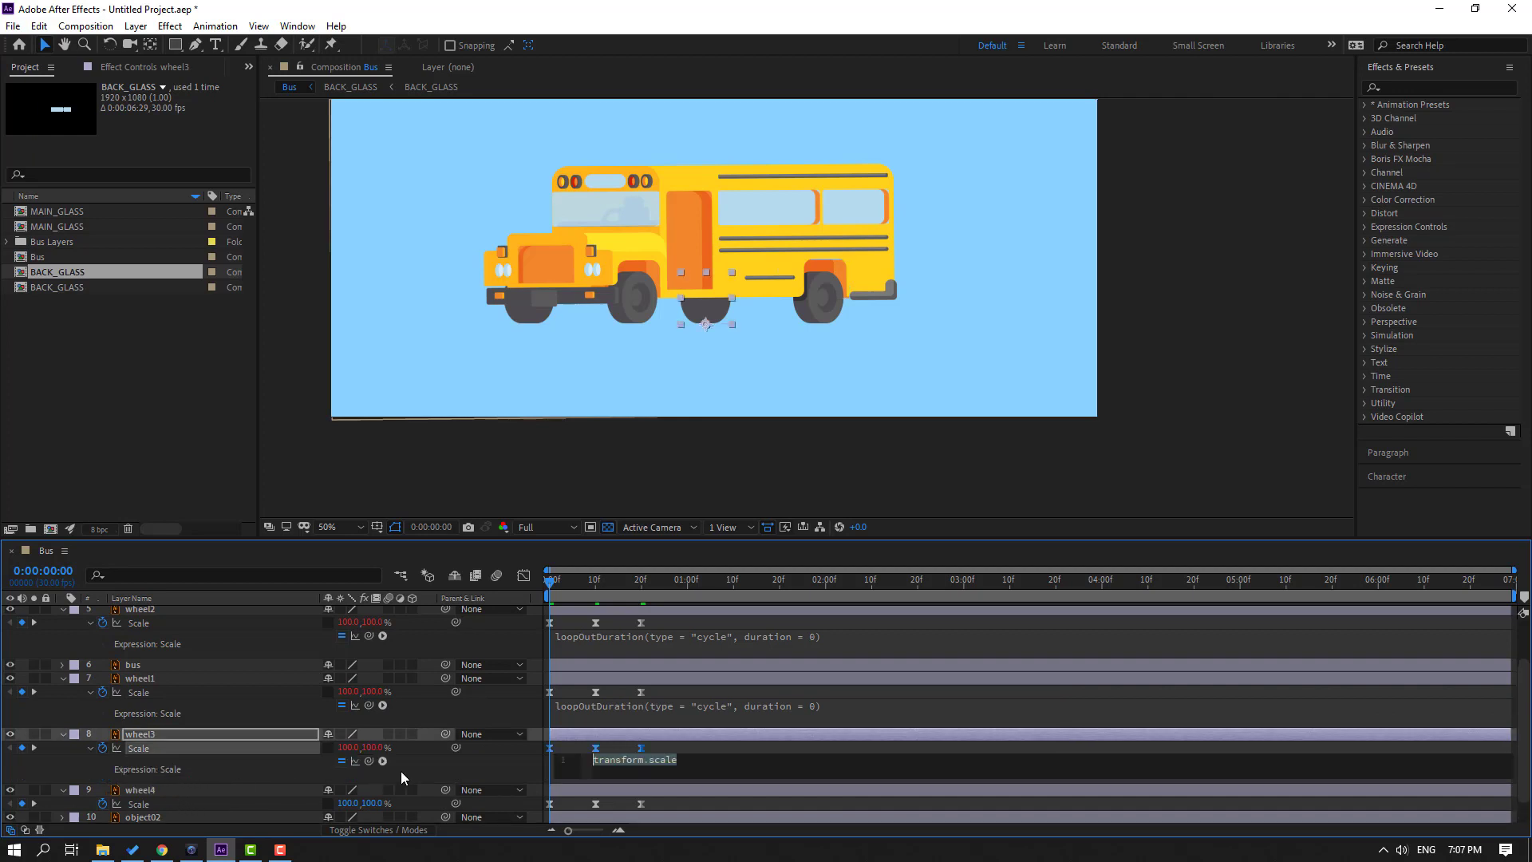
pyautogui.click(383, 761)
pyautogui.moveTo(495, 678)
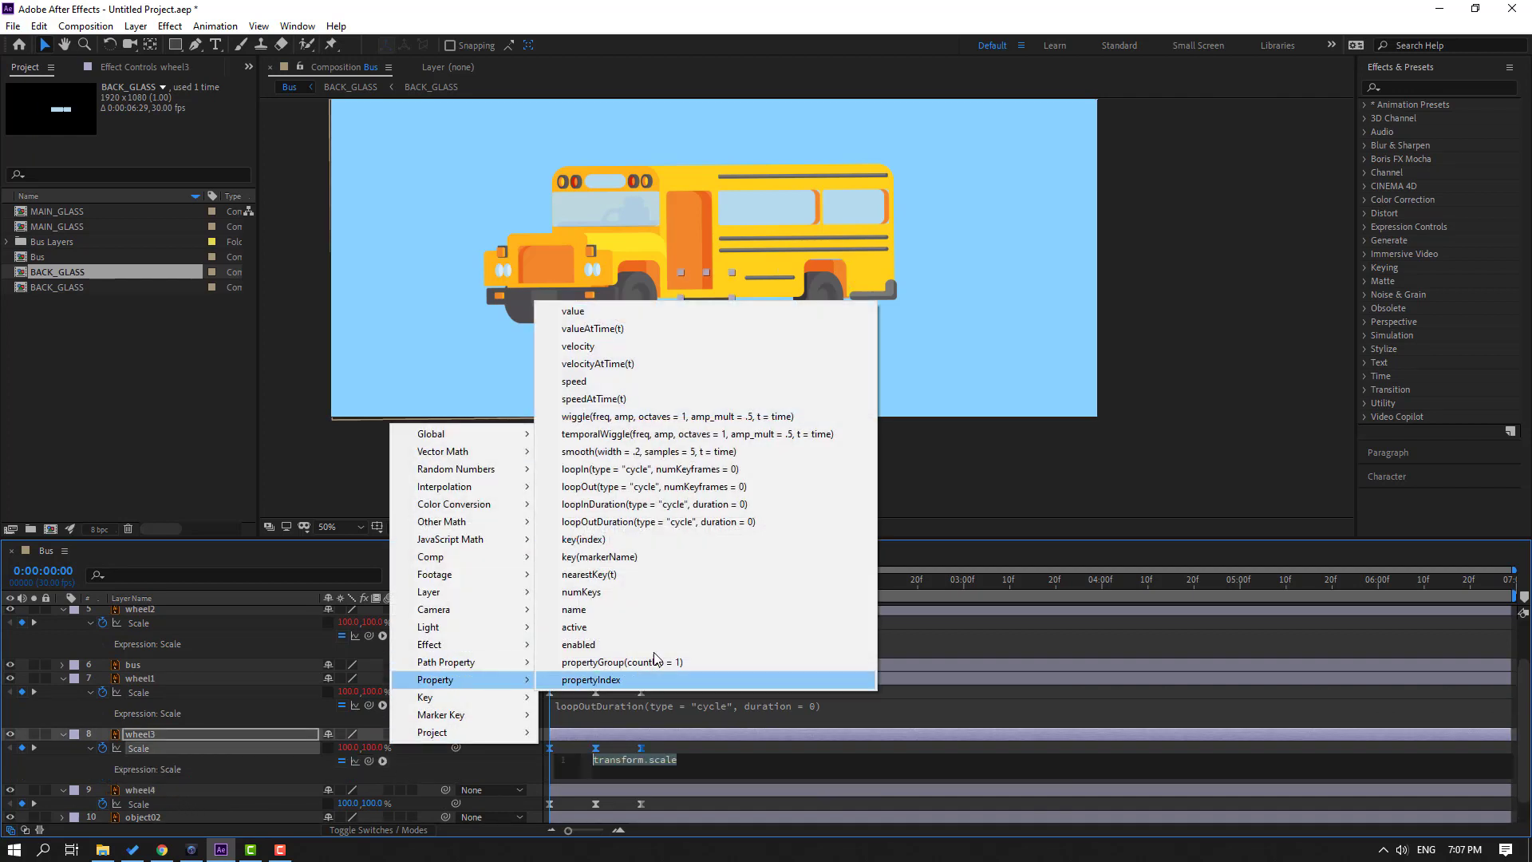
pyautogui.click(734, 524)
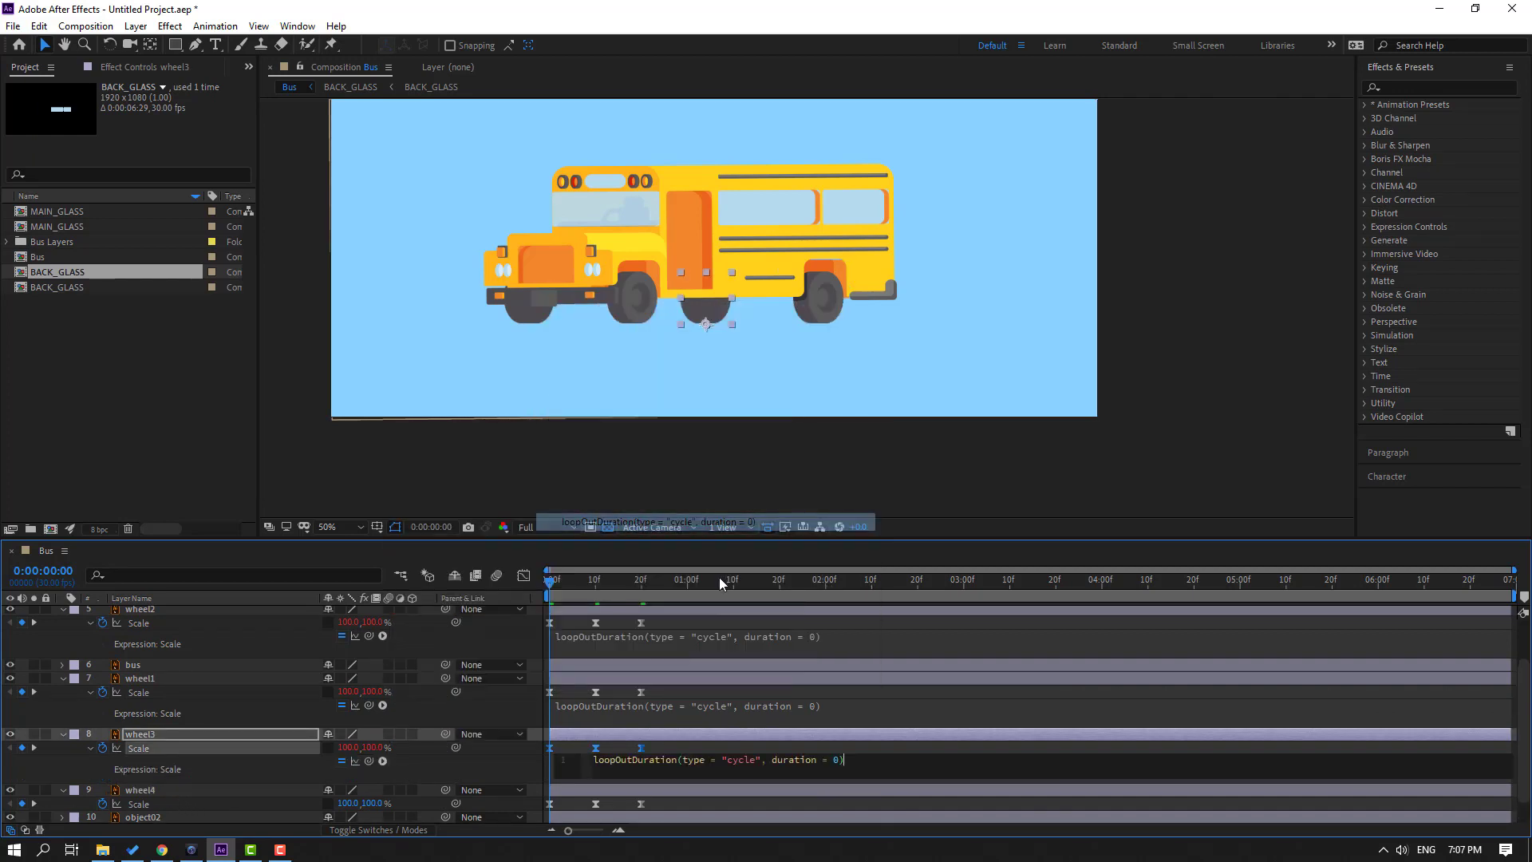
pyautogui.click(1224, 750)
# - Loop wheel4's Scale with the expression loopOutDuration(type = "cycle", duration = 0) and preview the looping wheels
pyautogui.scroll(-2, 1218, 750)
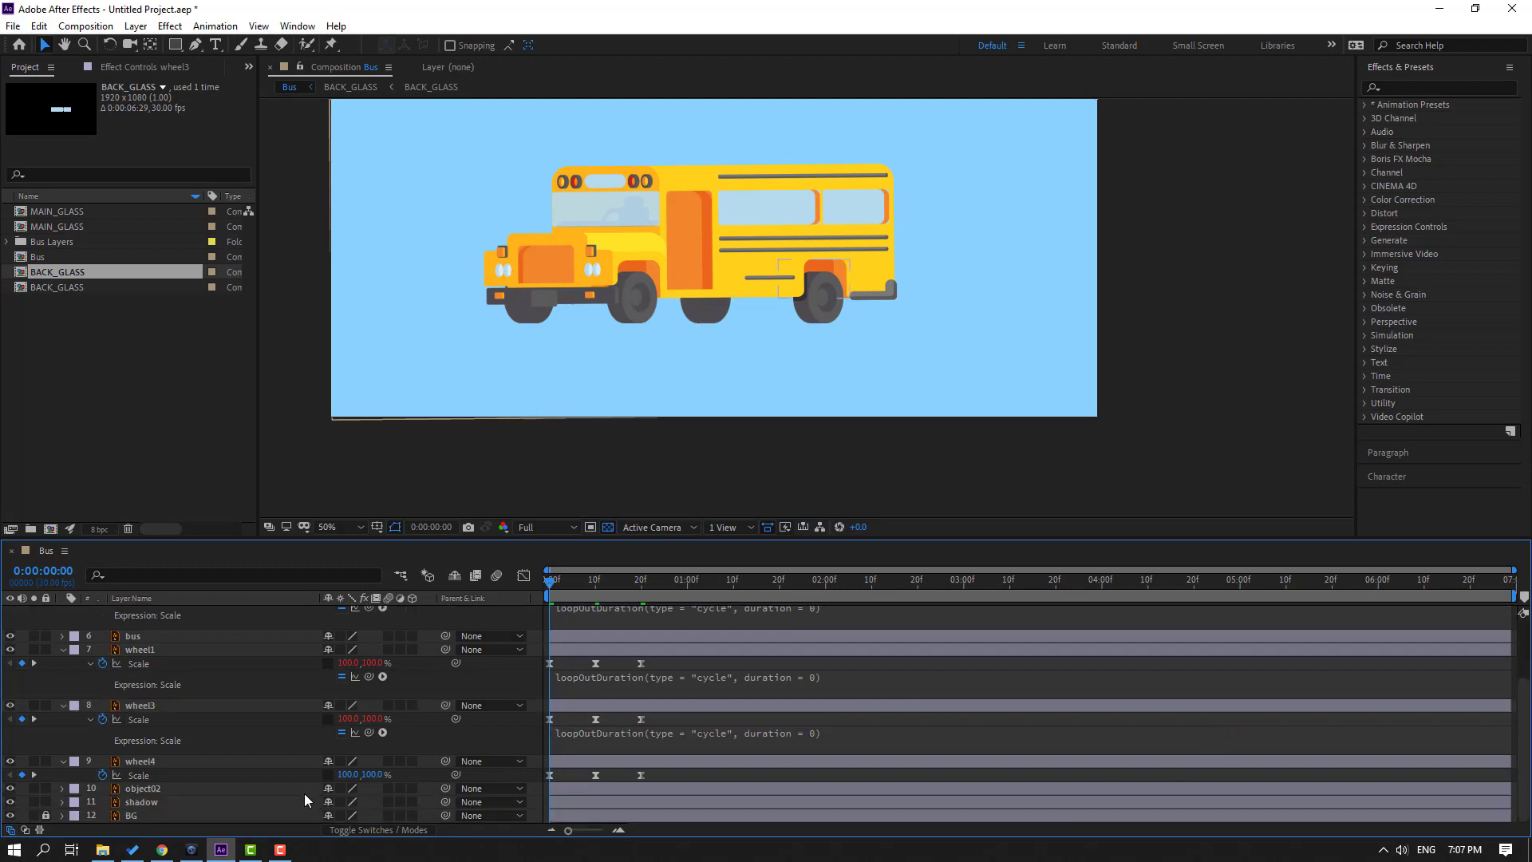
pyautogui.keyDown('alt'); pyautogui.click(102, 775); pyautogui.keyUp('alt')
pyautogui.click(383, 789)
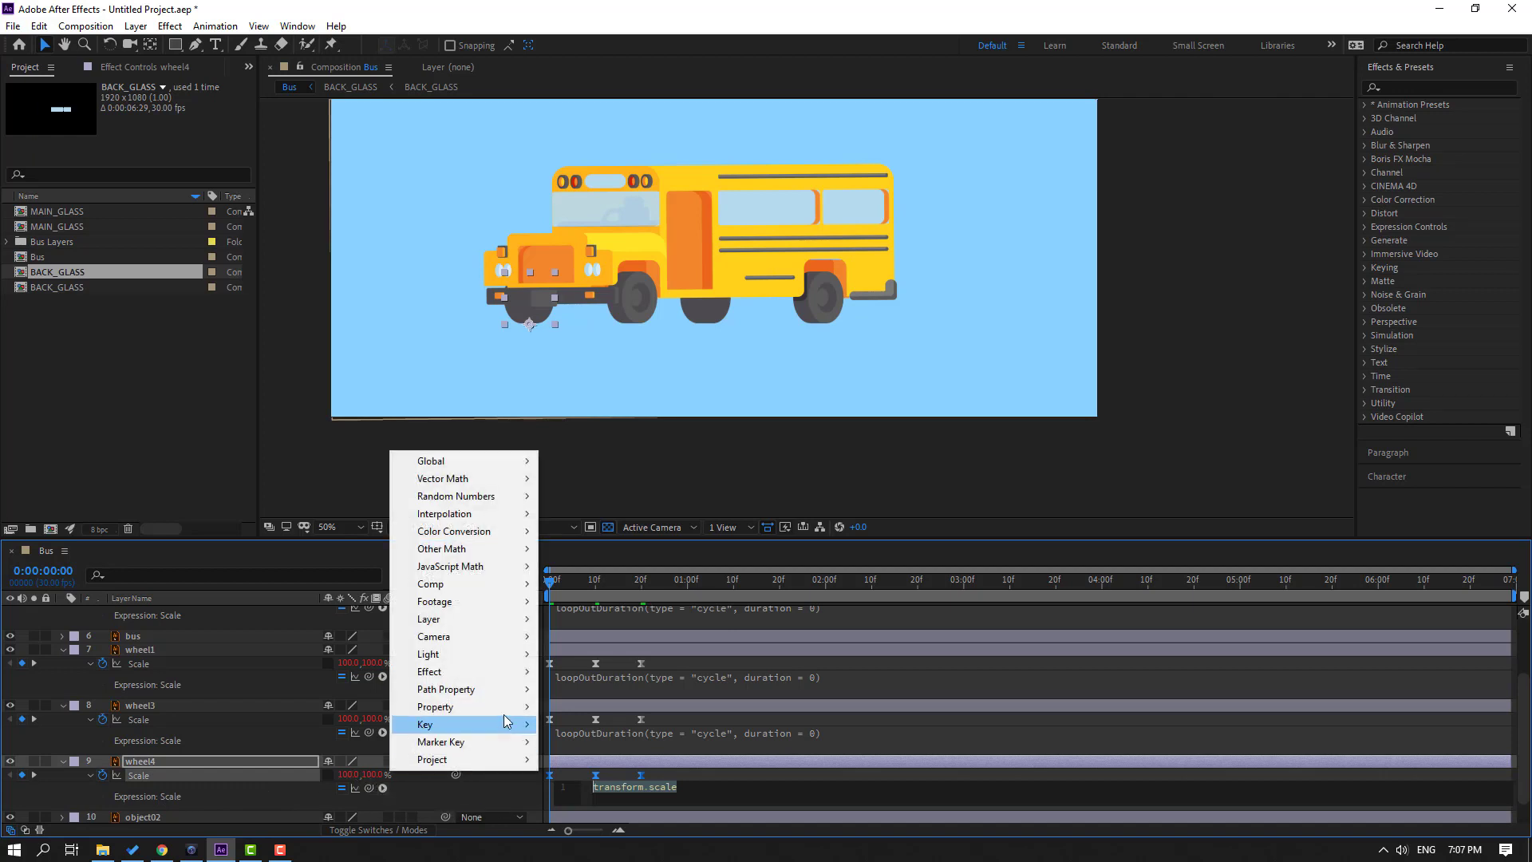
pyautogui.moveTo(486, 707)
pyautogui.click(792, 552)
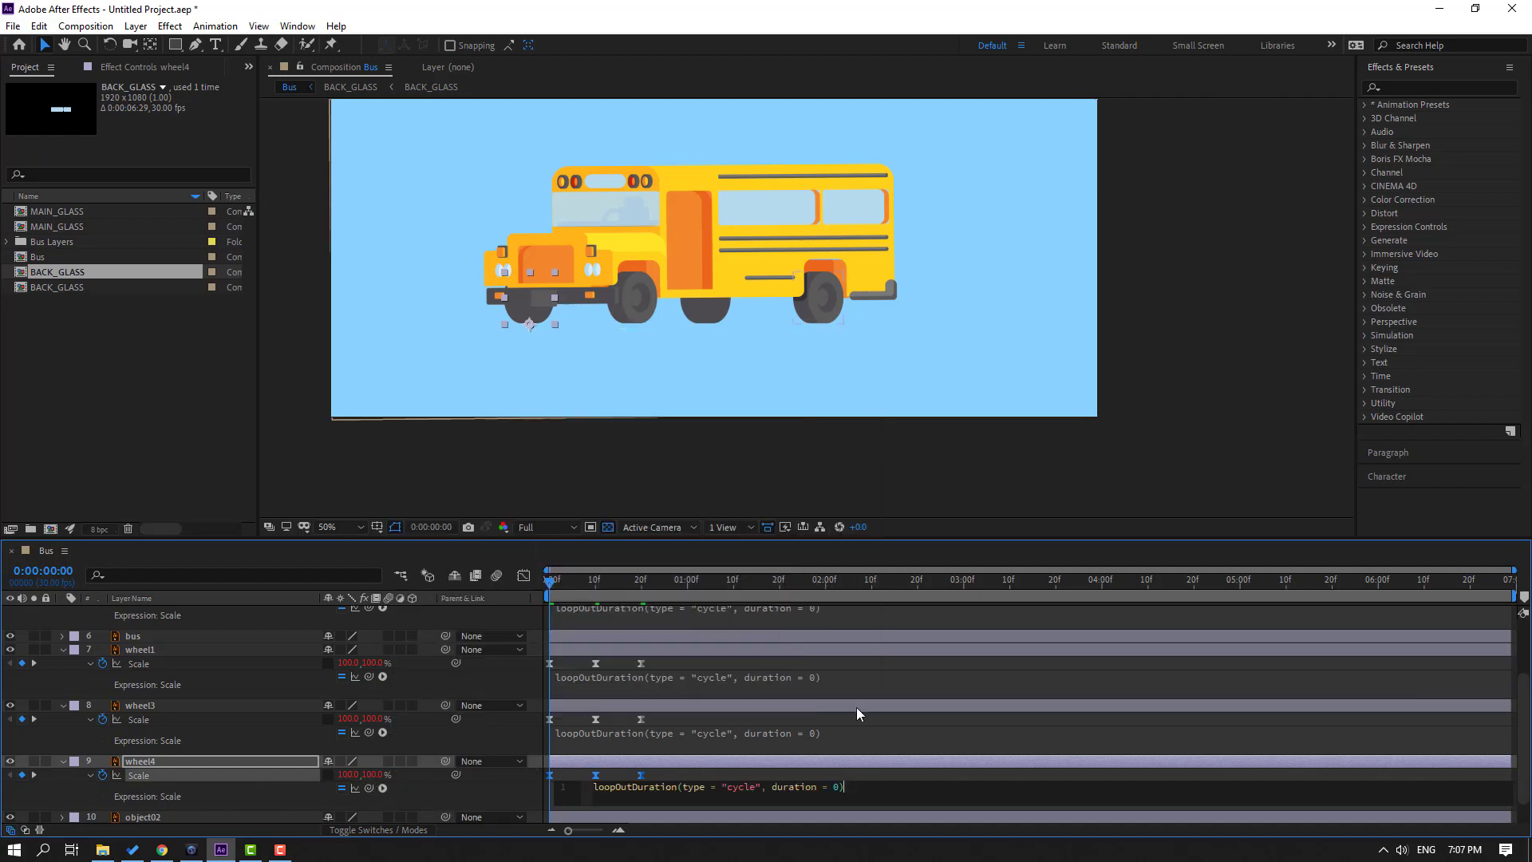
pyautogui.click(898, 773)
pyautogui.scroll(3, 917, 710)
pyautogui.press('space')
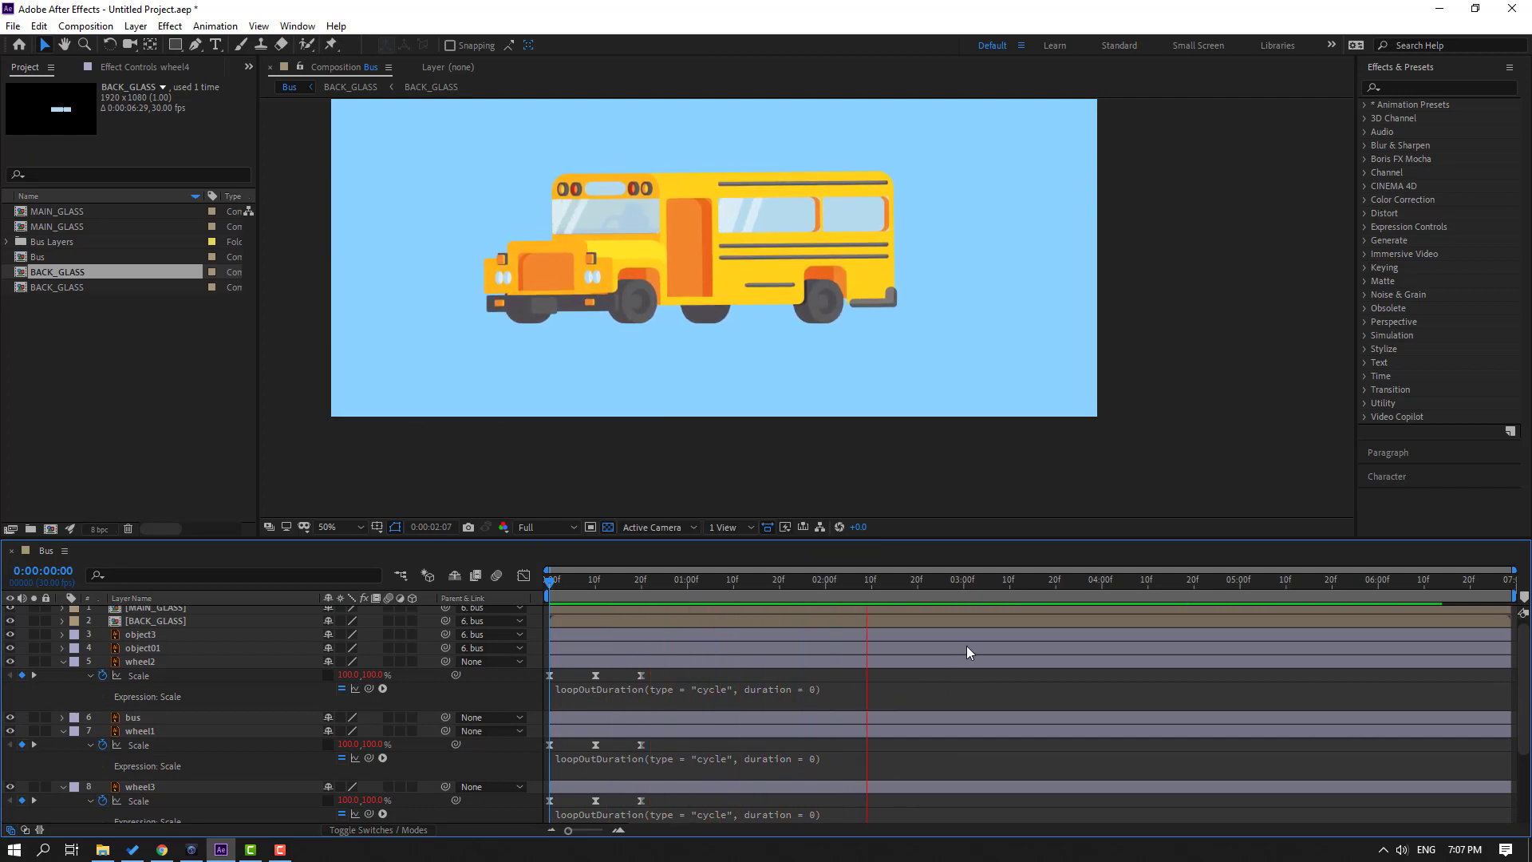
pyautogui.press('space')
# - Loop the bus layer's Rotation with the expression loopOutDuration(type = "cycle", duration = 0)
pyautogui.scroll(1, 630, 777)
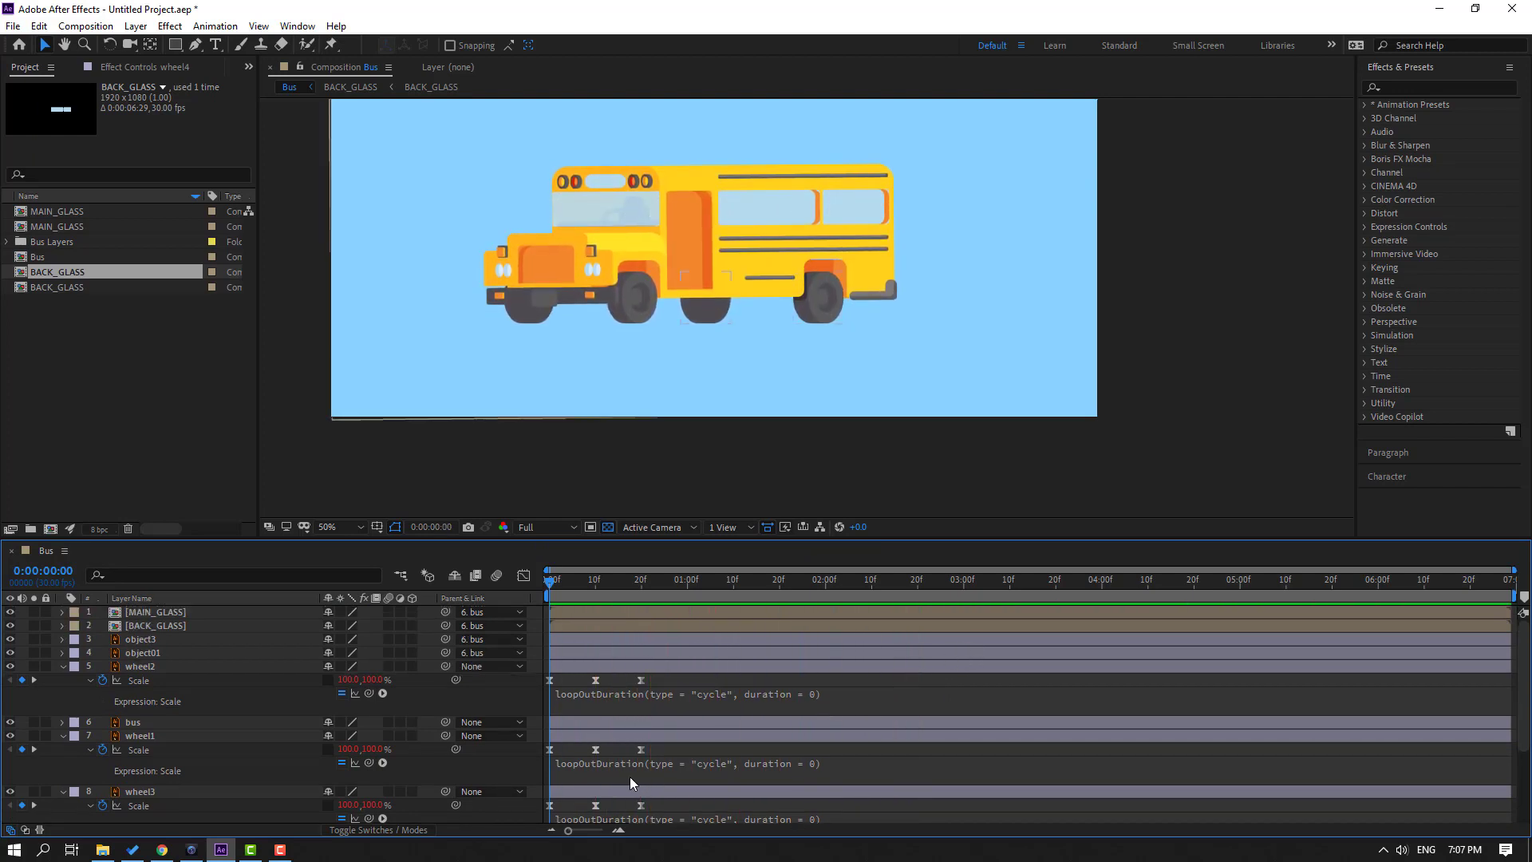
pyautogui.scroll(-3, 176, 786)
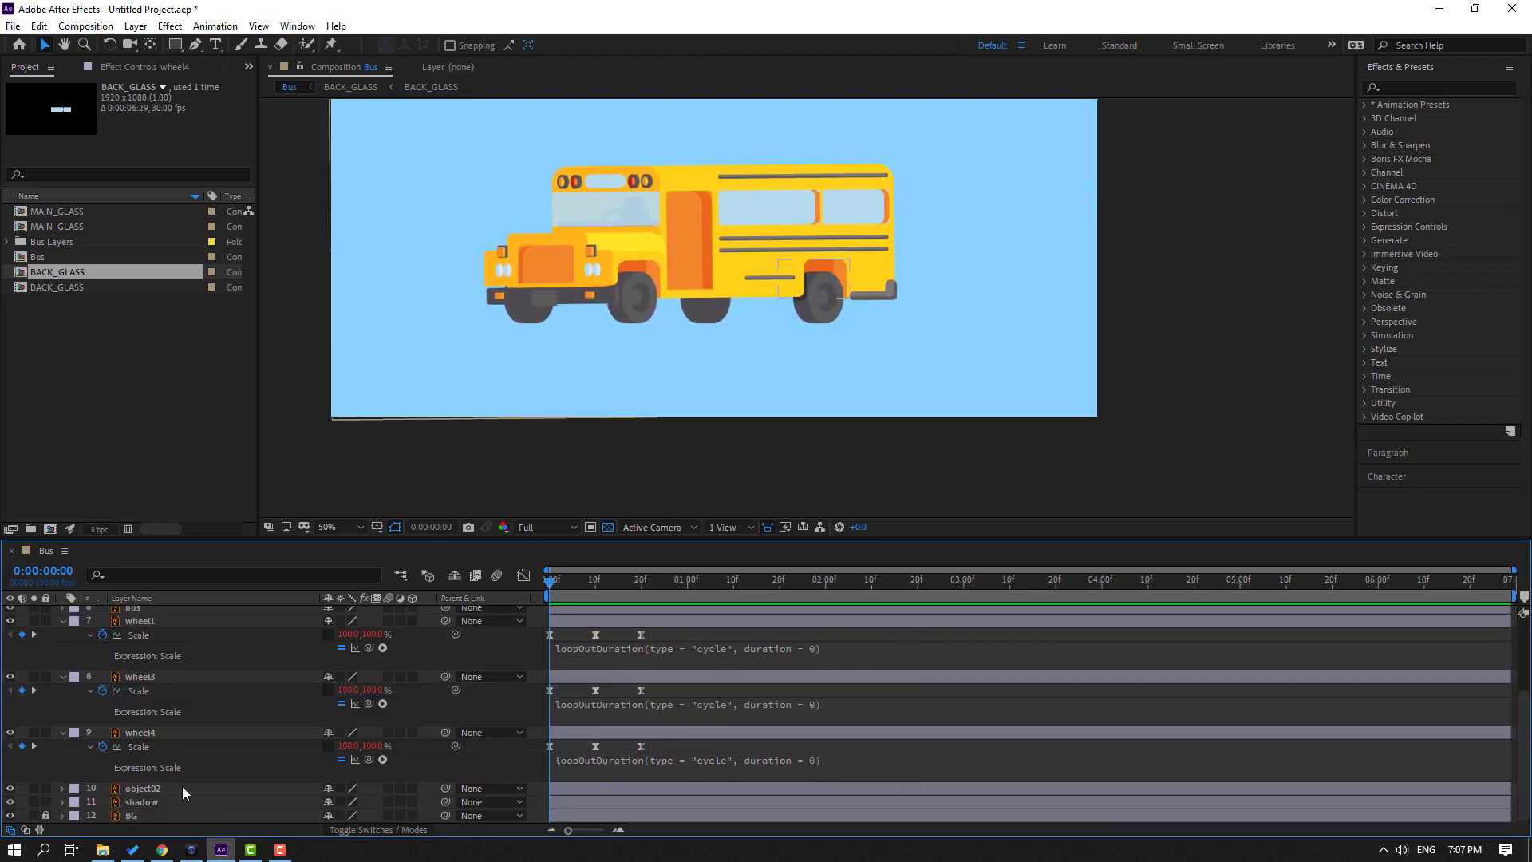
pyautogui.scroll(1, 152, 646)
pyautogui.click(138, 651)
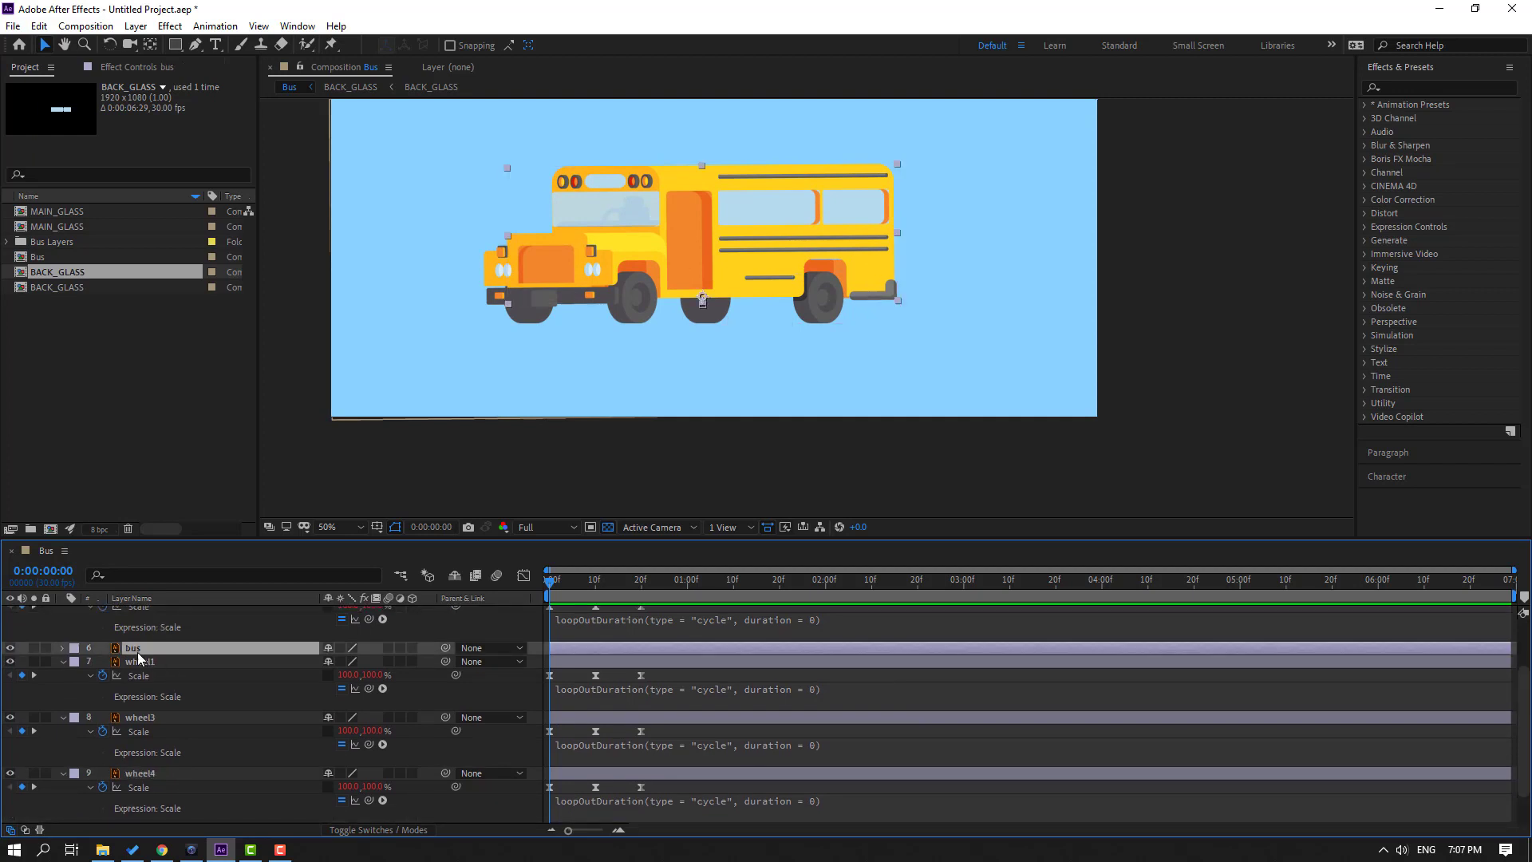
pyautogui.press('u')
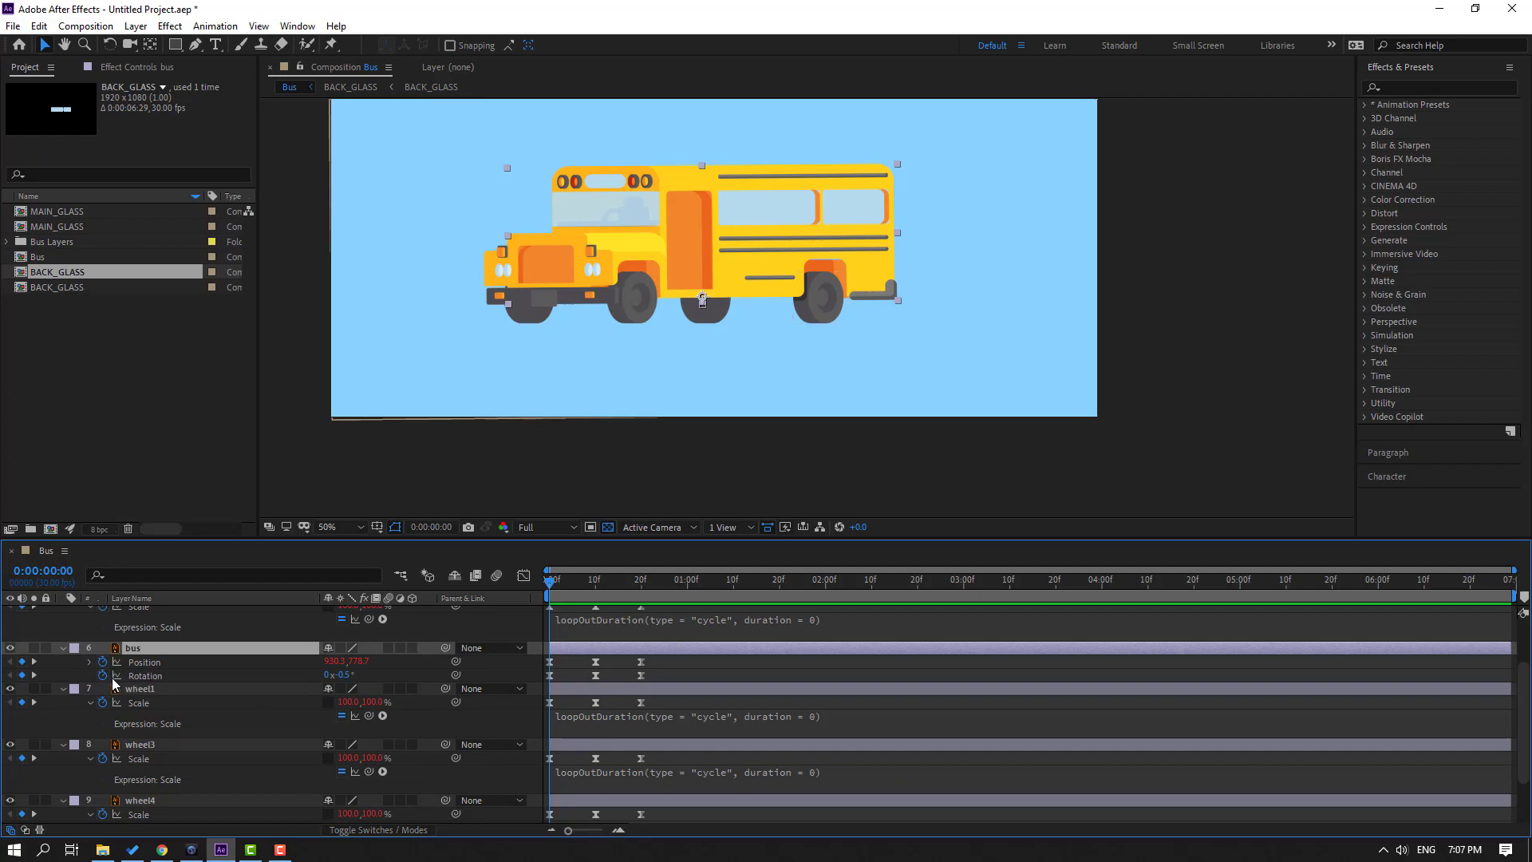
pyautogui.keyDown('alt'); pyautogui.click(102, 675); pyautogui.keyUp('alt')
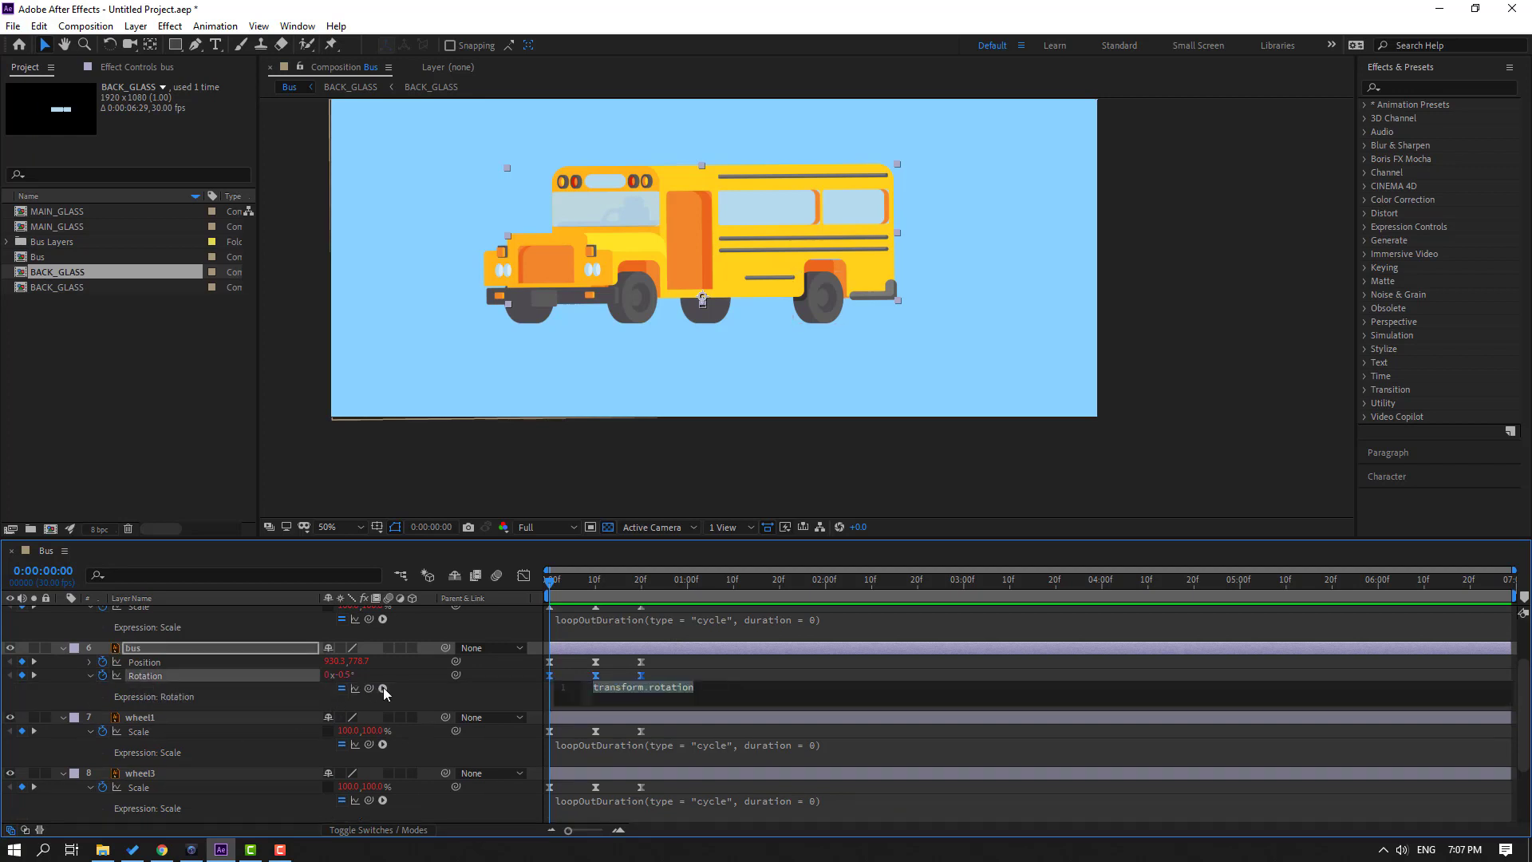
pyautogui.click(383, 688)
pyautogui.moveTo(495, 608)
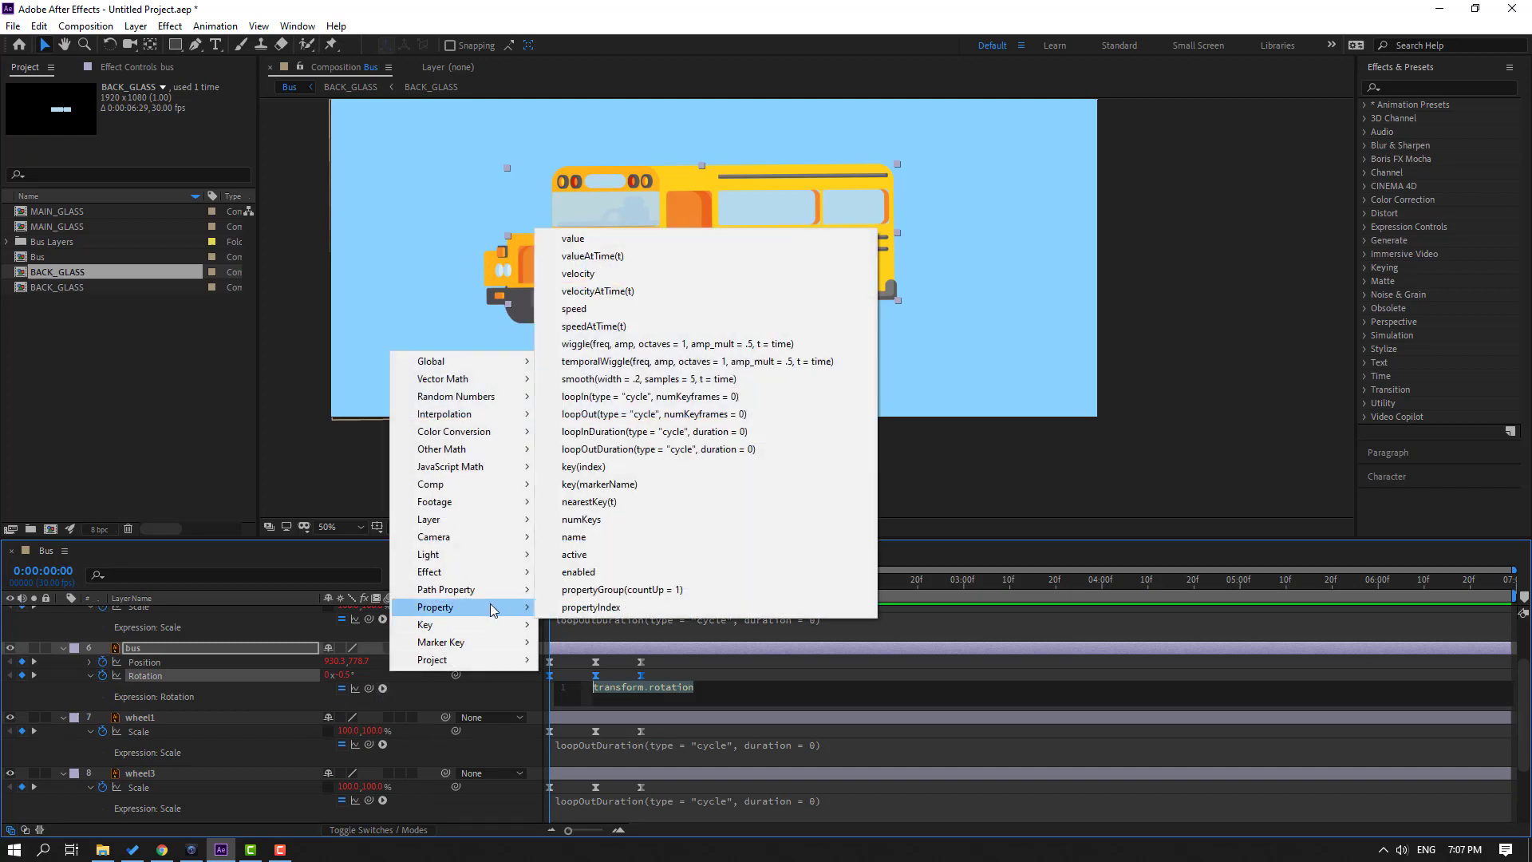
pyautogui.click(734, 448)
pyautogui.click(920, 674)
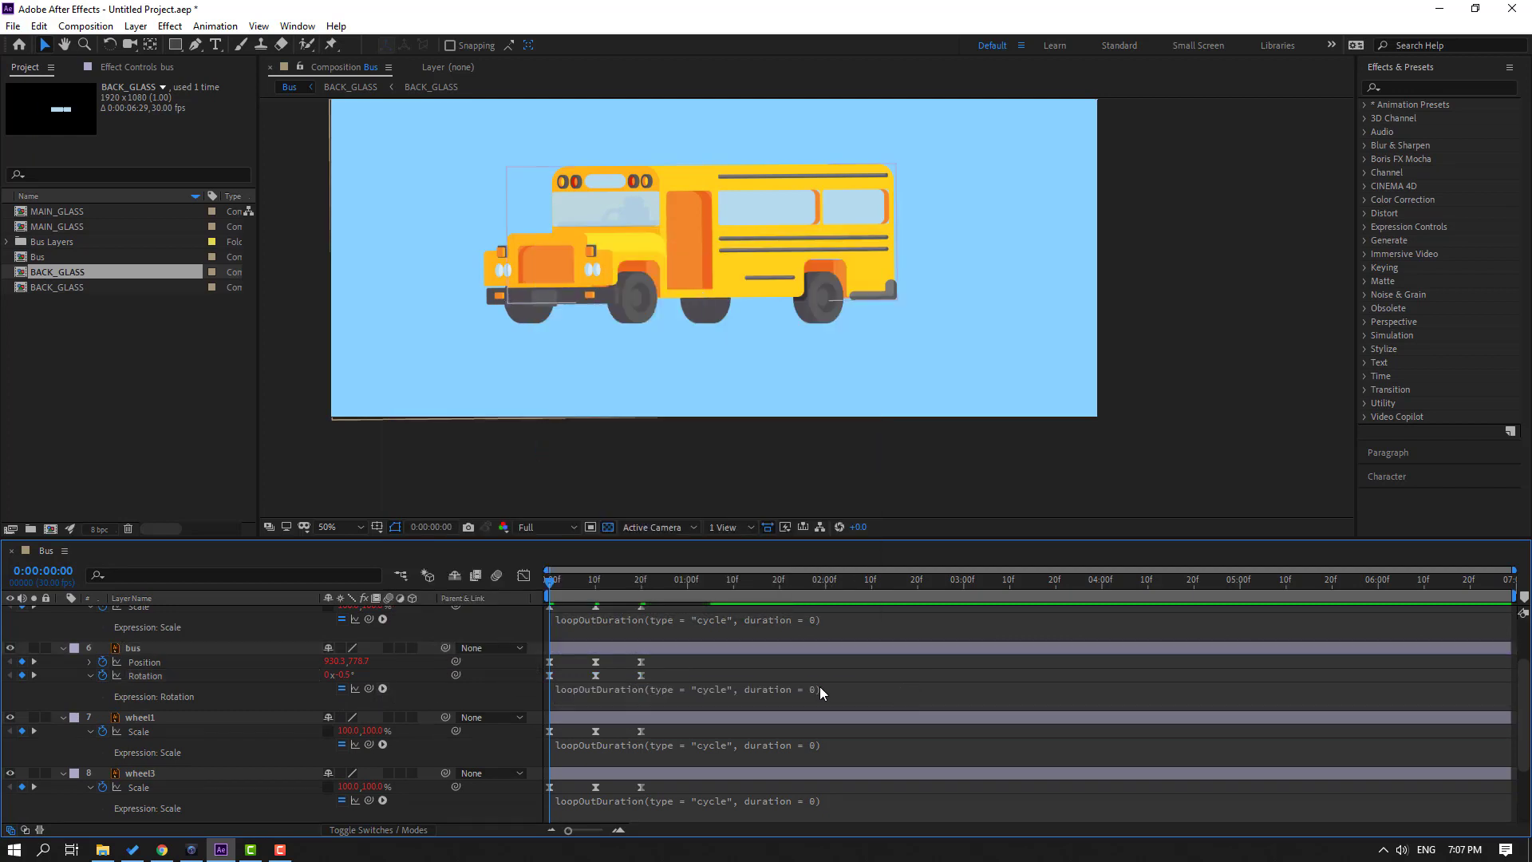
# - Collapse the expanded properties of the bus and wheel layers, and preview the whole animation with the composition fitted to the viewer
pyautogui.scroll(3, 78, 673)
pyautogui.click(63, 667)
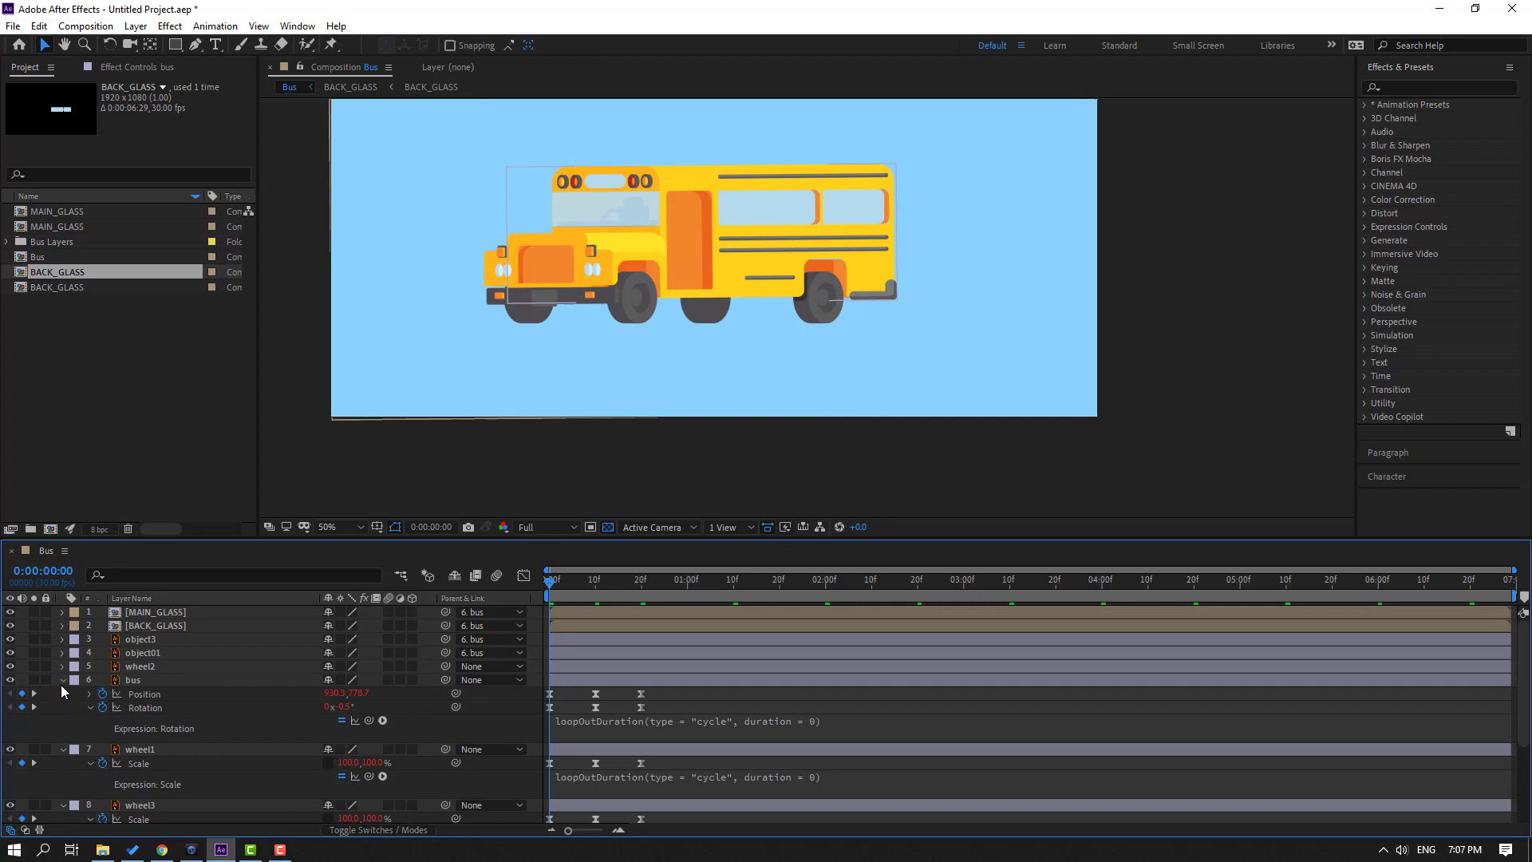
pyautogui.click(62, 681)
pyautogui.click(63, 693)
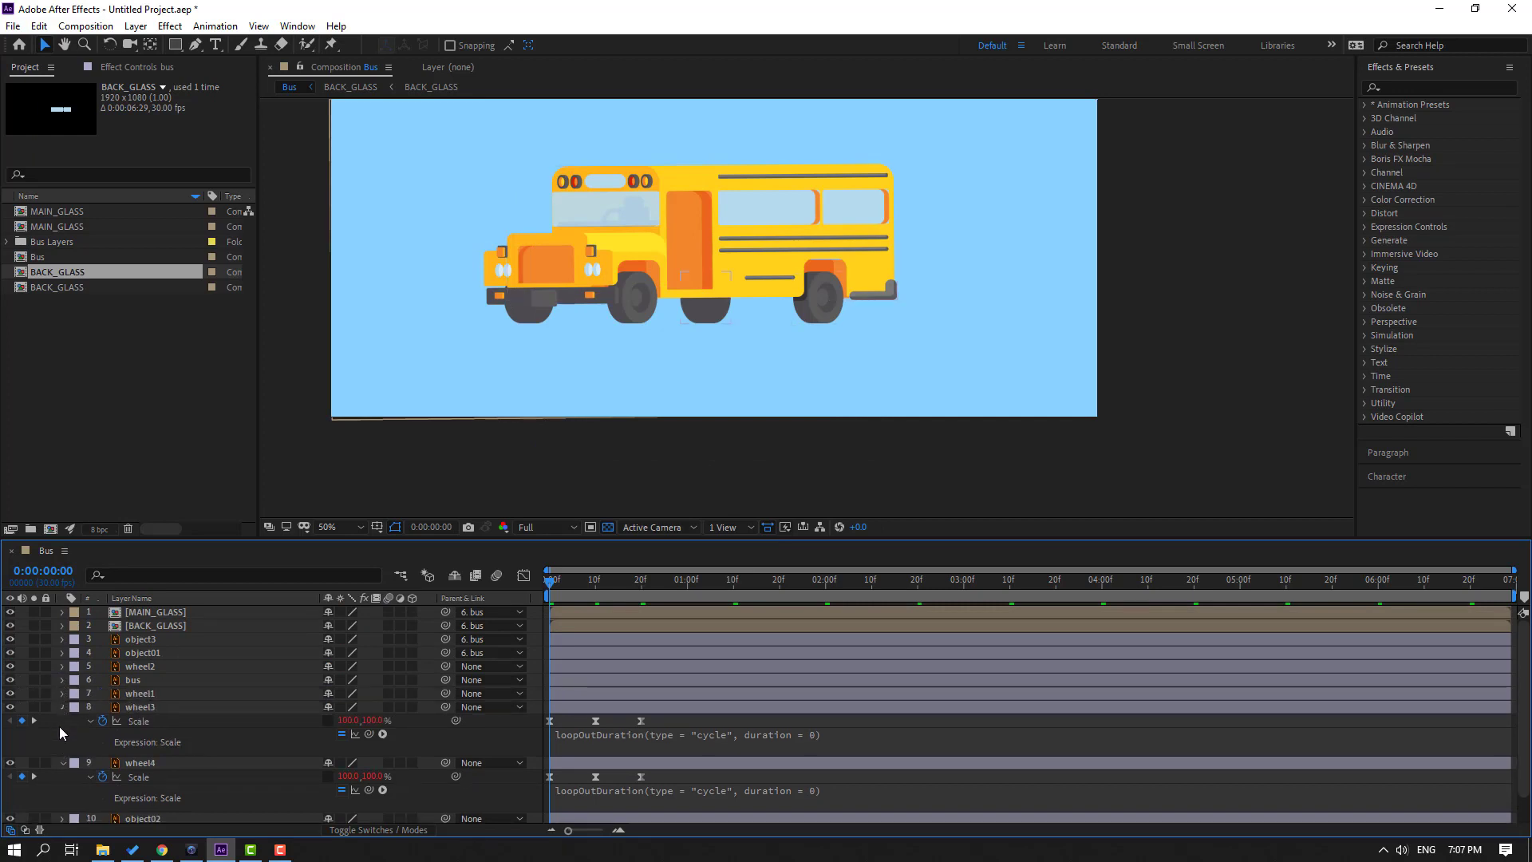
pyautogui.click(61, 707)
pyautogui.click(62, 720)
pyautogui.press('space')
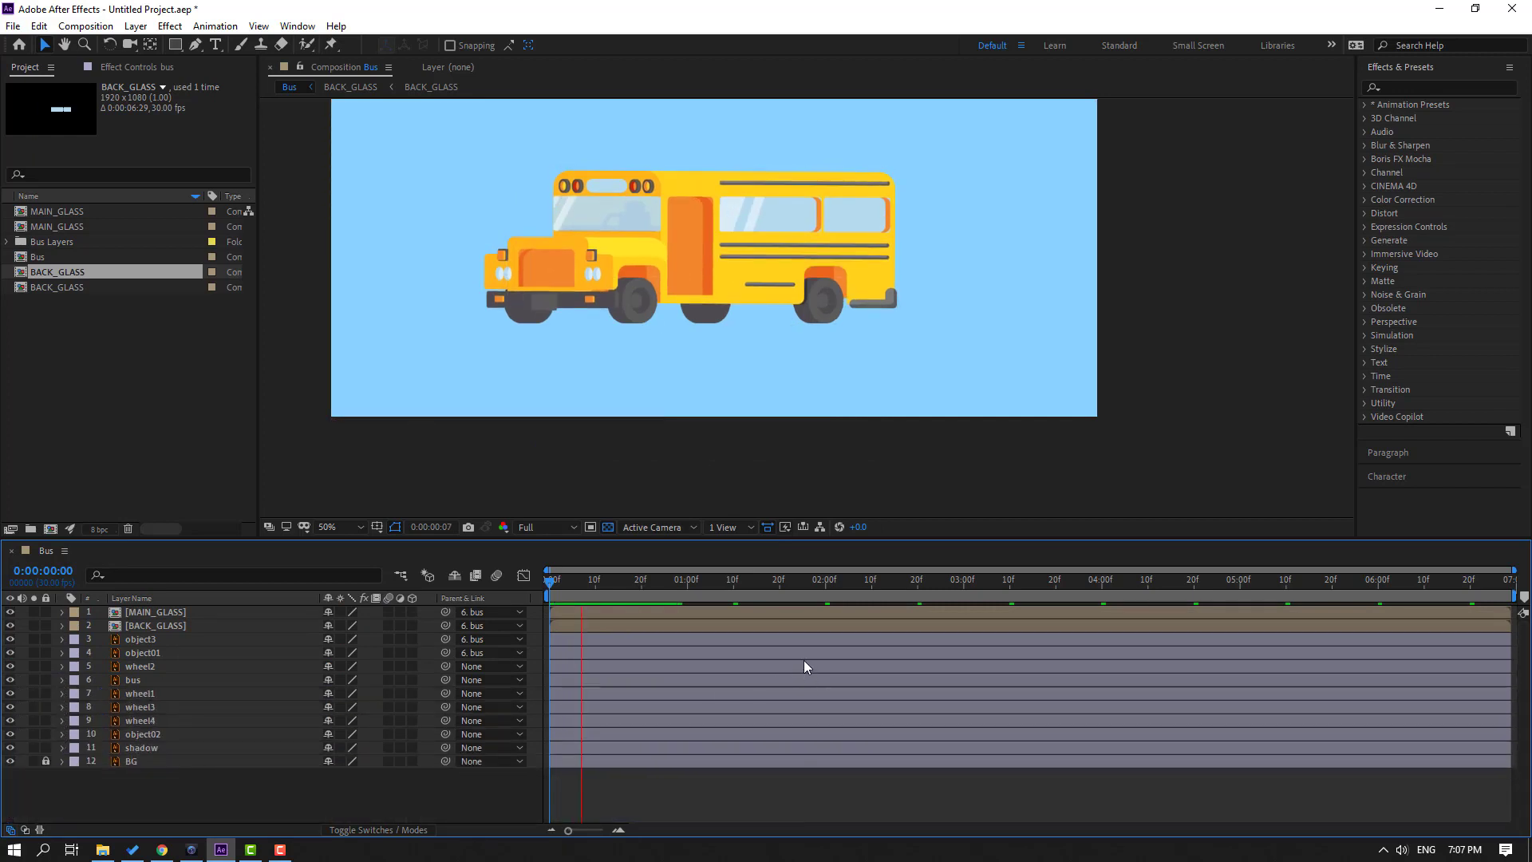
pyautogui.click(342, 528)
pyautogui.click(351, 612)
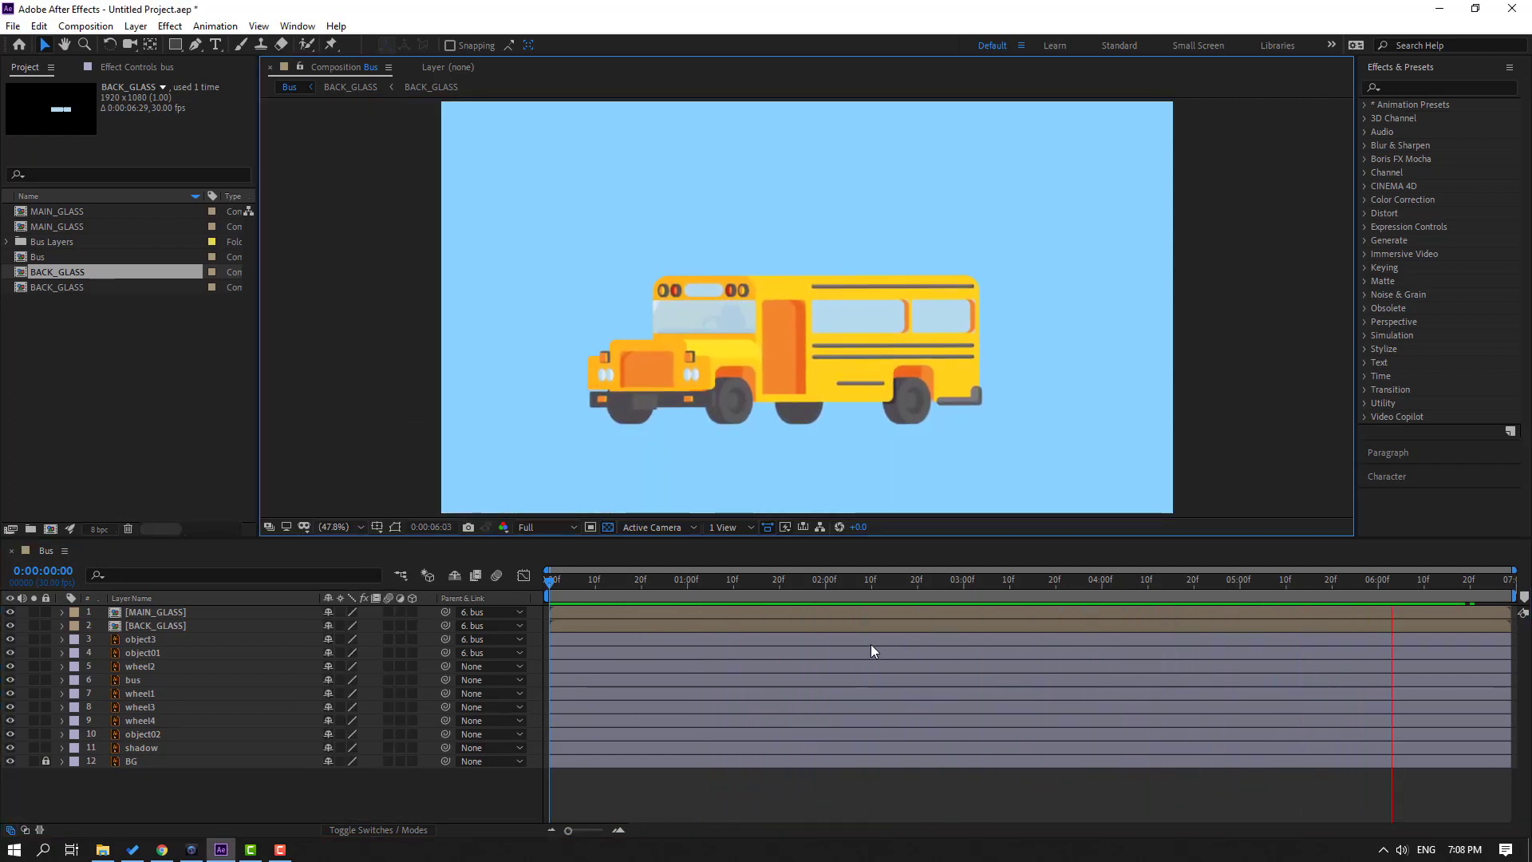
pyautogui.click(165, 686)
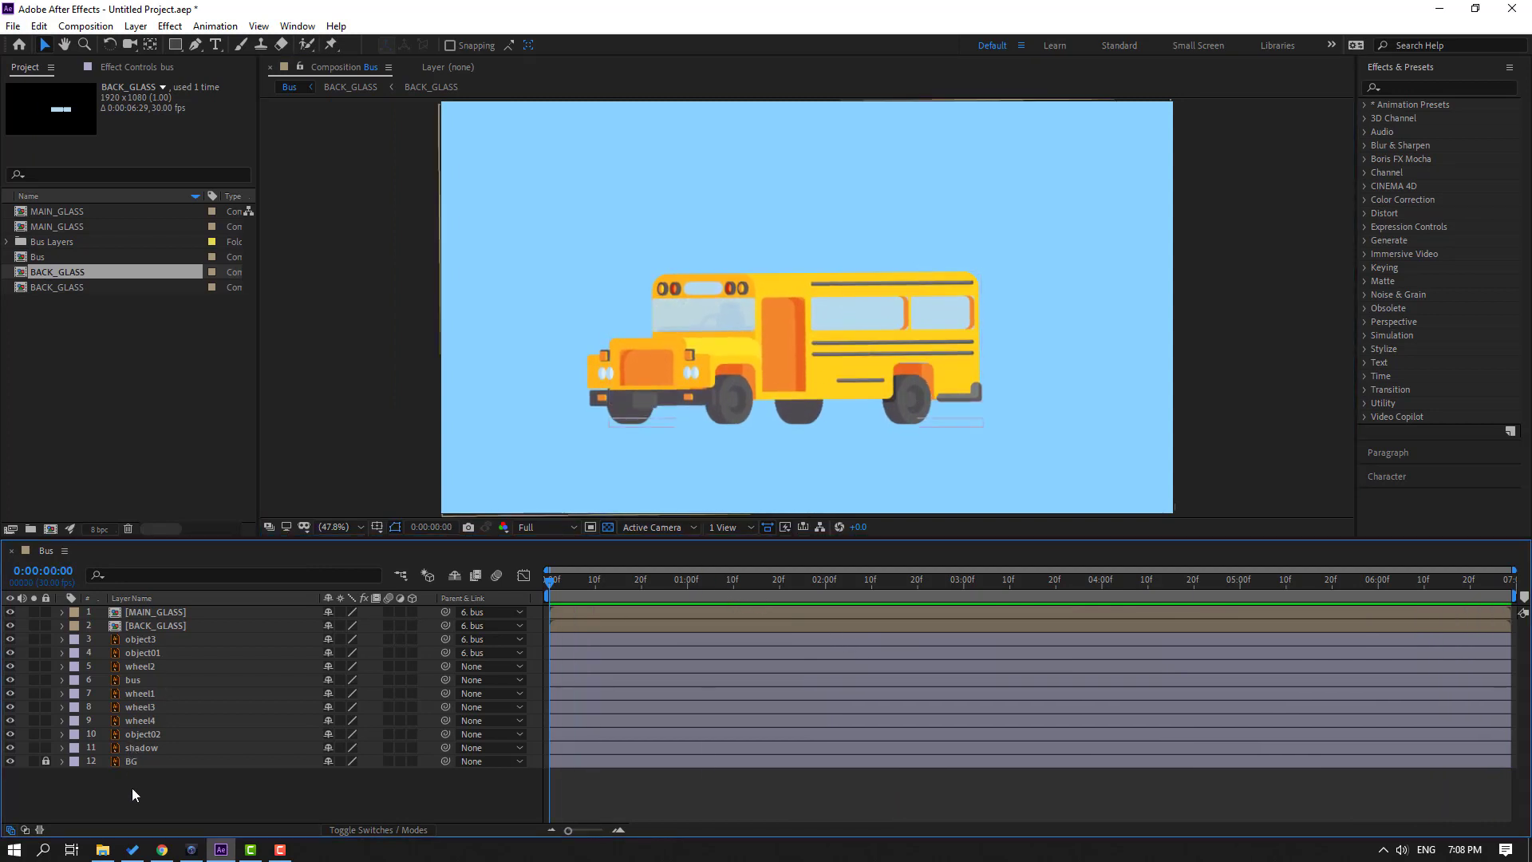
# - Draw an ellipse on a new shape layer, just inside the outer rim of the bus's near front wheel
pyautogui.moveTo(170, 43); pyautogui.dragTo(238, 81)
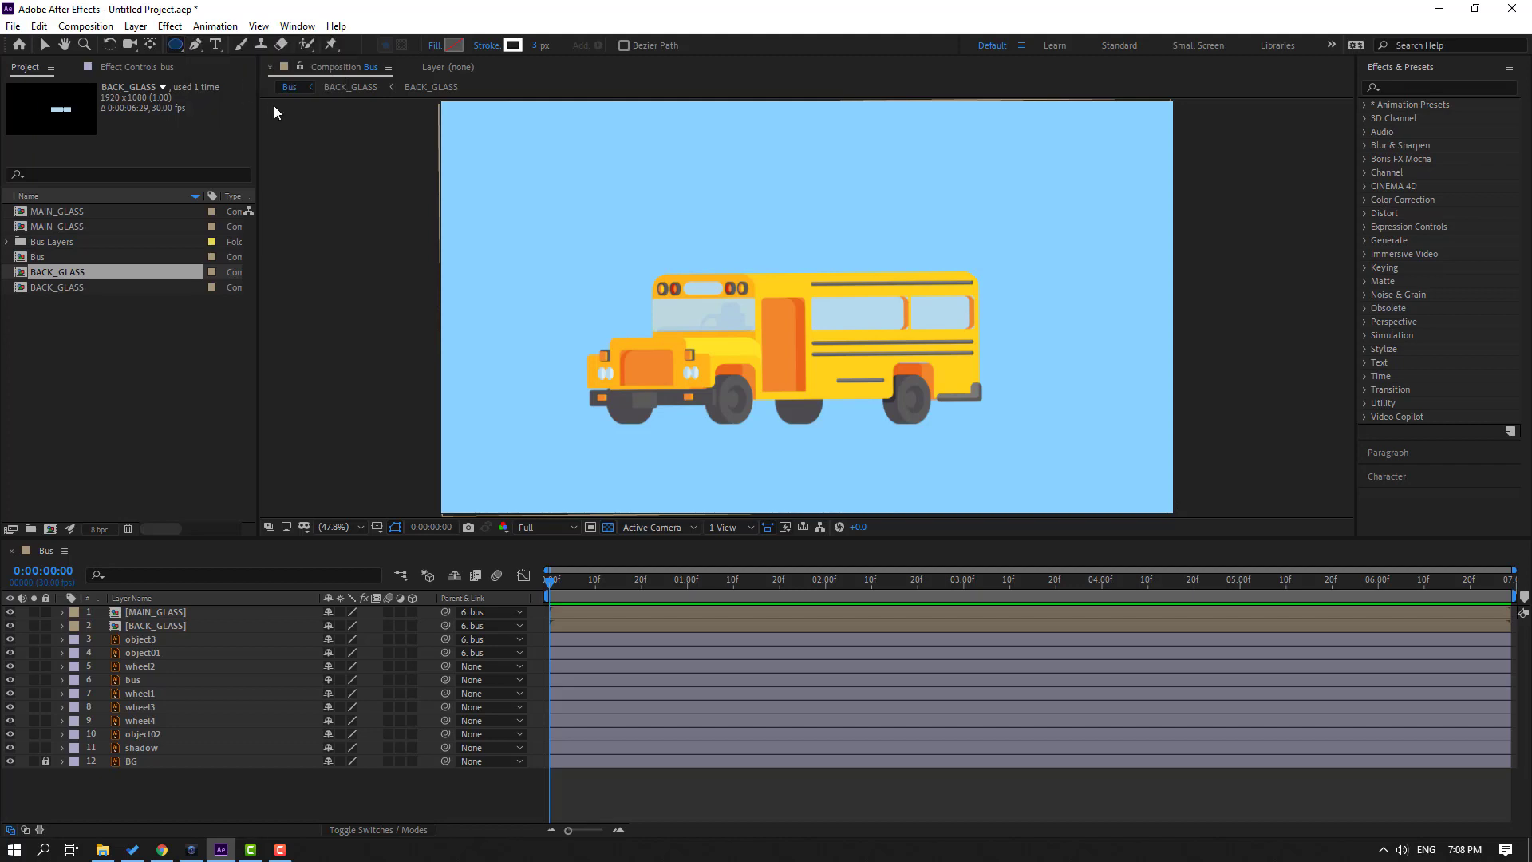
pyautogui.press('/')
pyautogui.scroll(4, 570, 482)
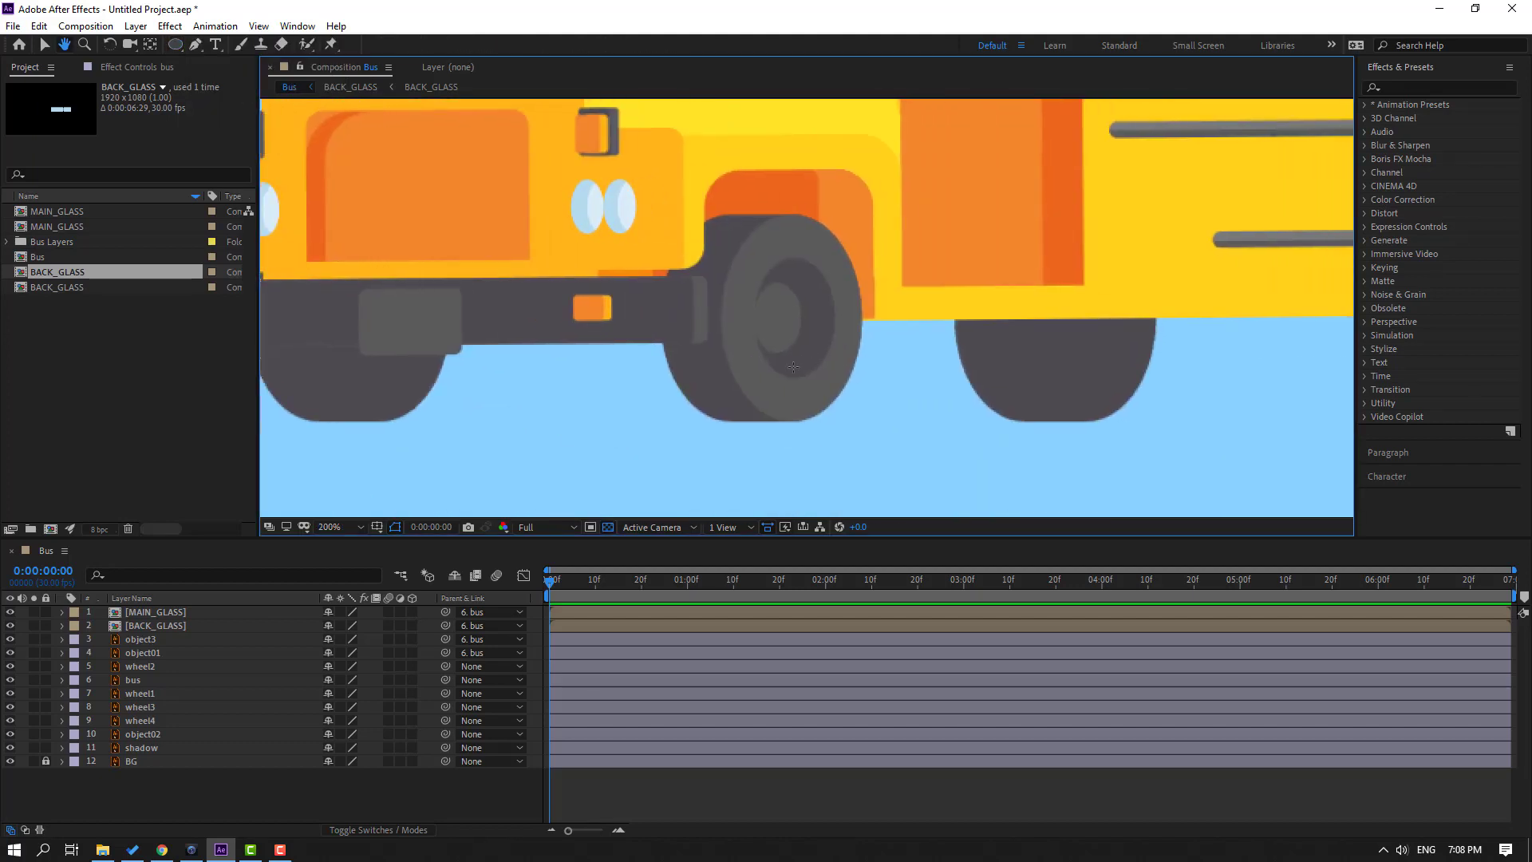
pyautogui.press('h')
pyautogui.press('q')
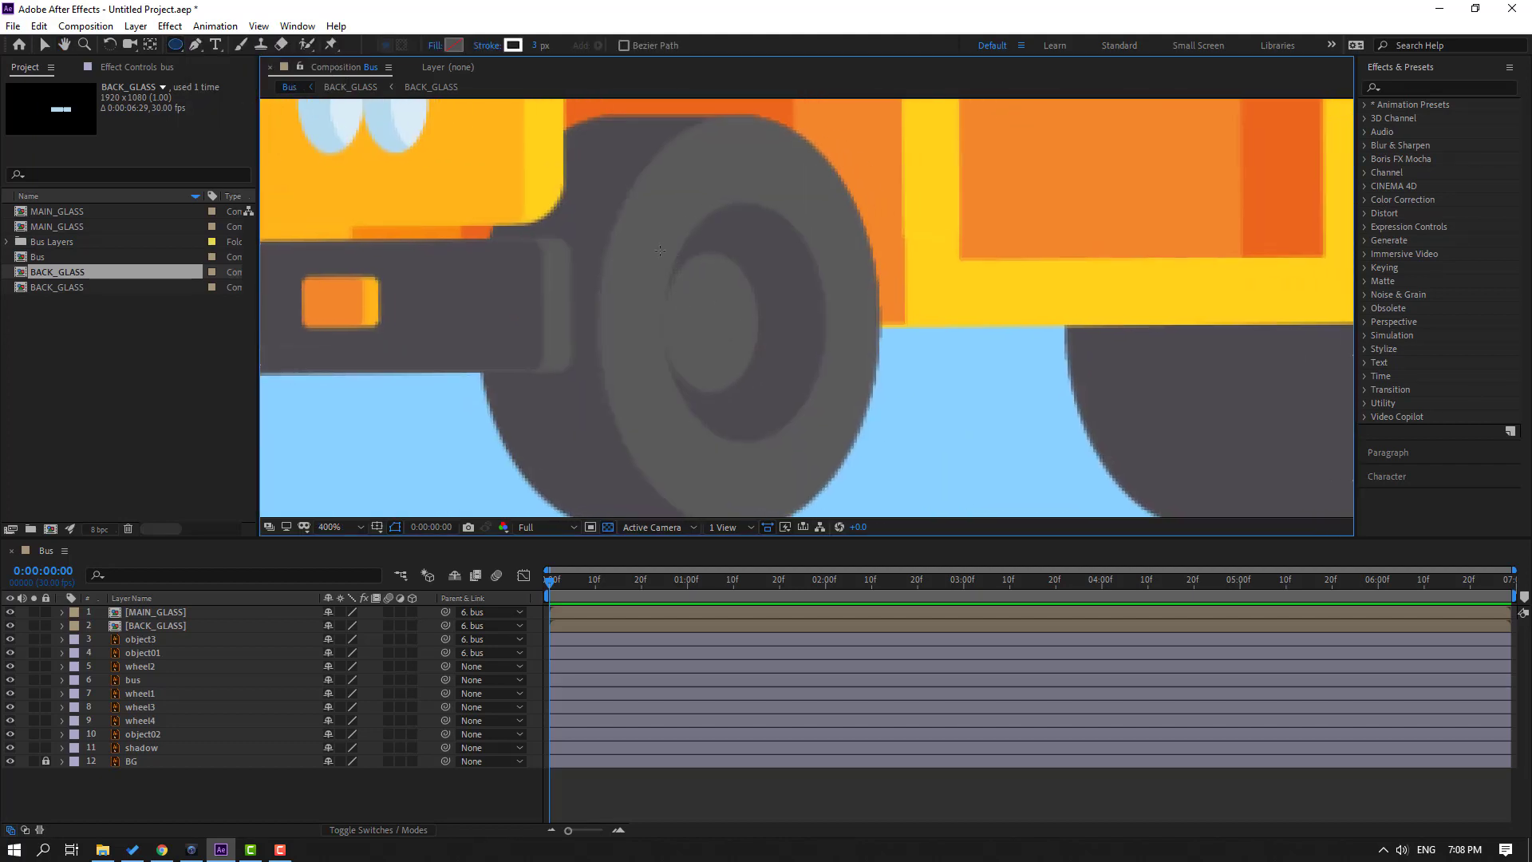
pyautogui.moveTo(613, 146); pyautogui.dragTo(860, 494)
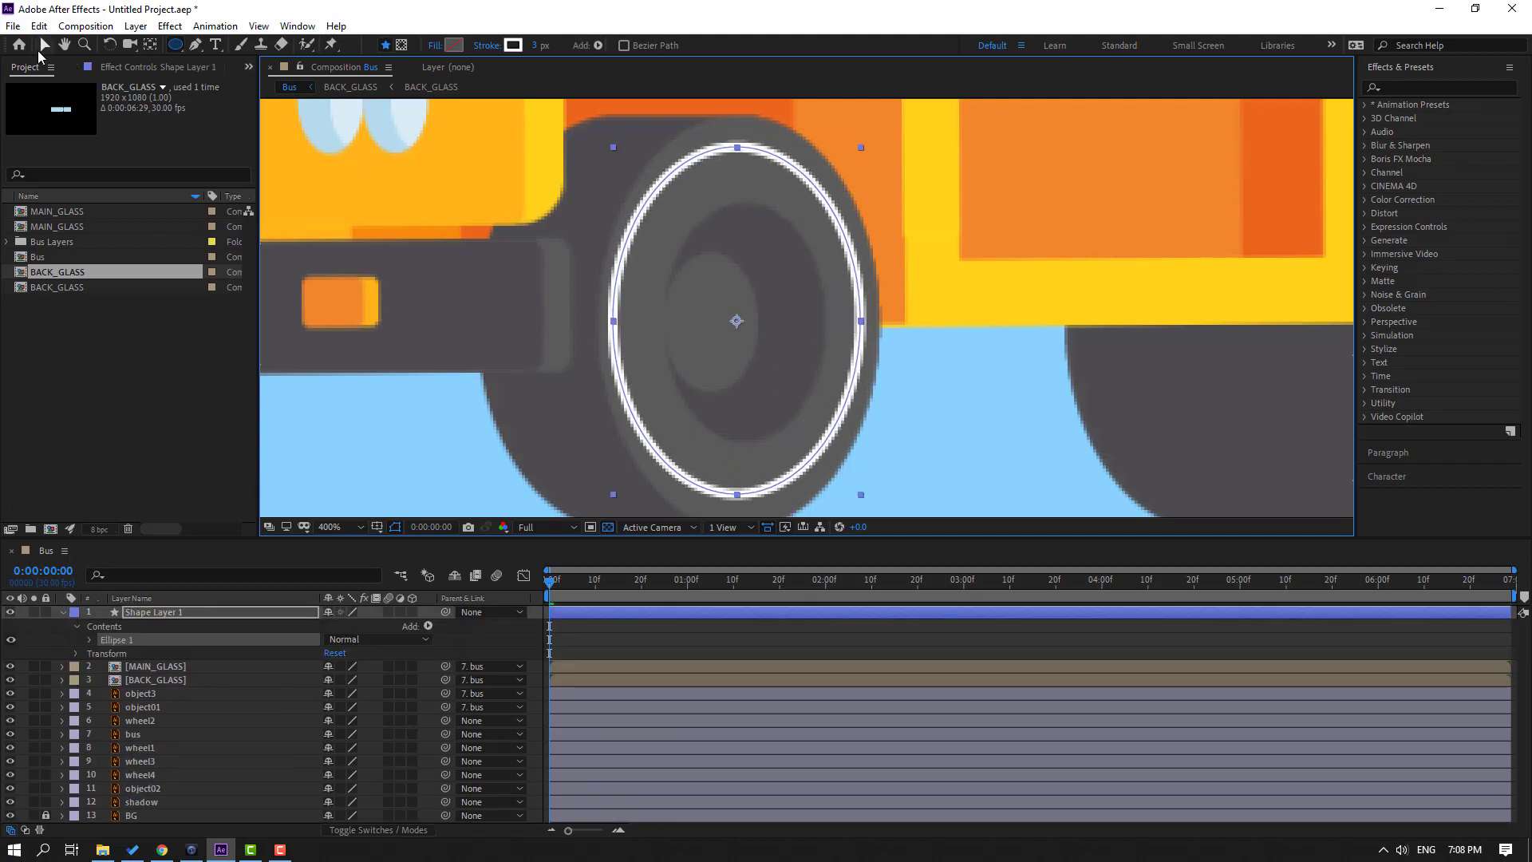
# - Set the new ellipse's stroke colour to a dark grey sampled from the front wheel
pyautogui.click(42, 46)
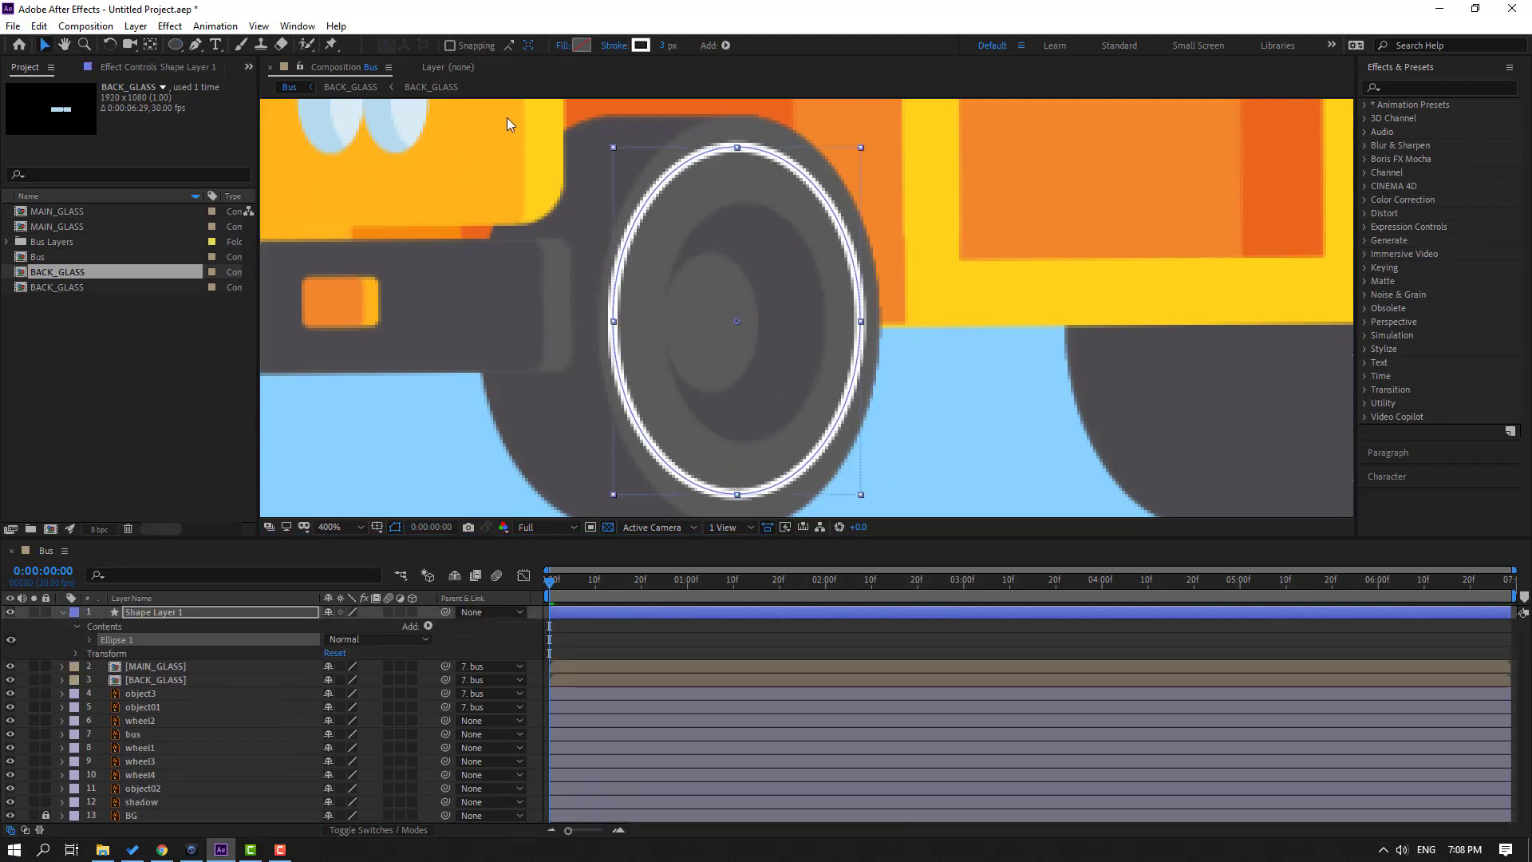
pyautogui.click(642, 45)
pyautogui.click(1099, 628)
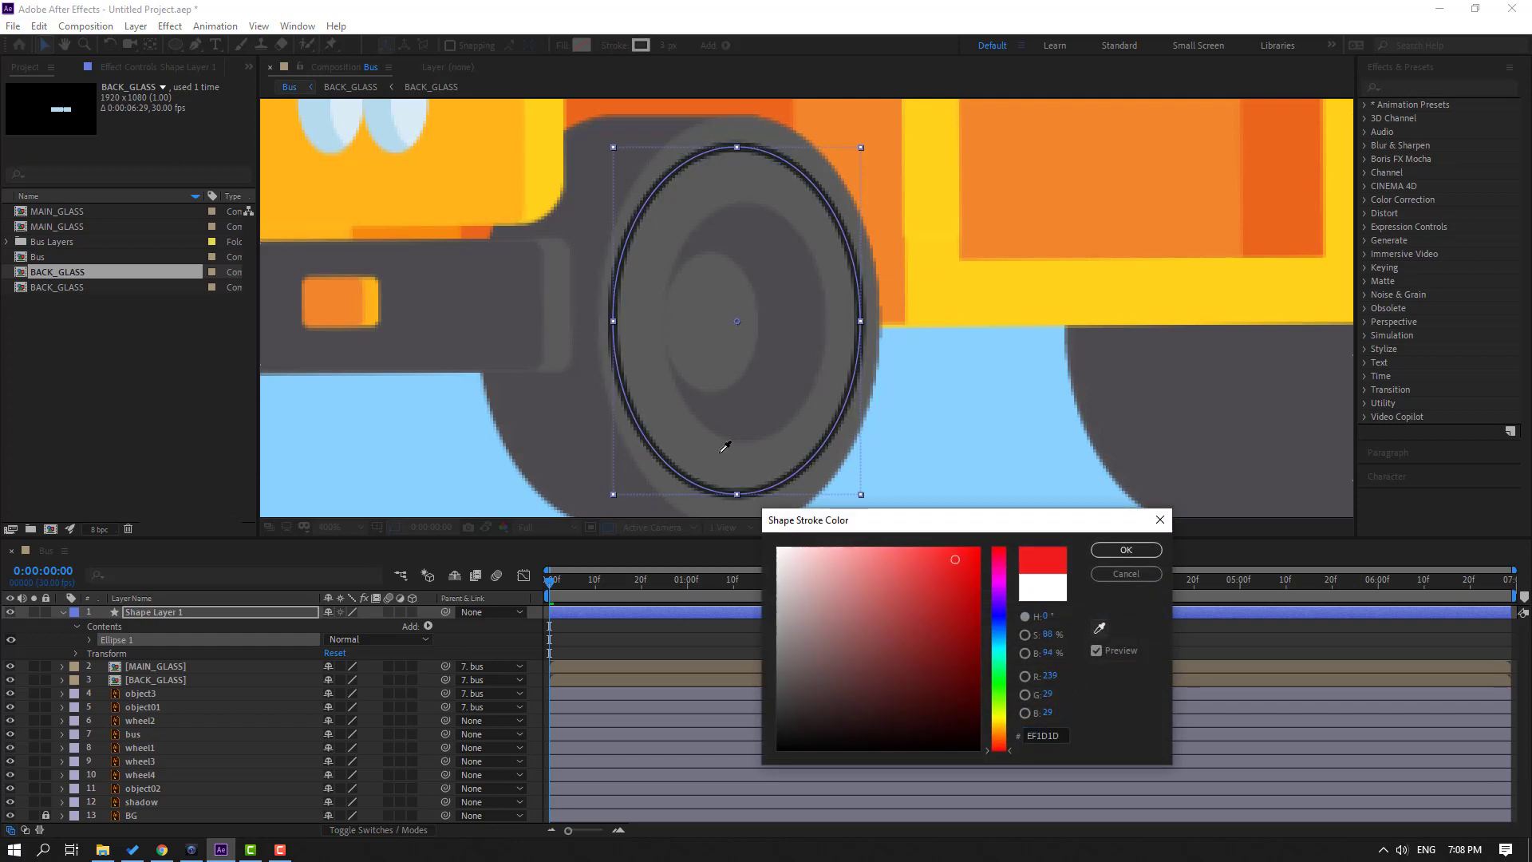
pyautogui.click(644, 431)
pyautogui.click(1125, 550)
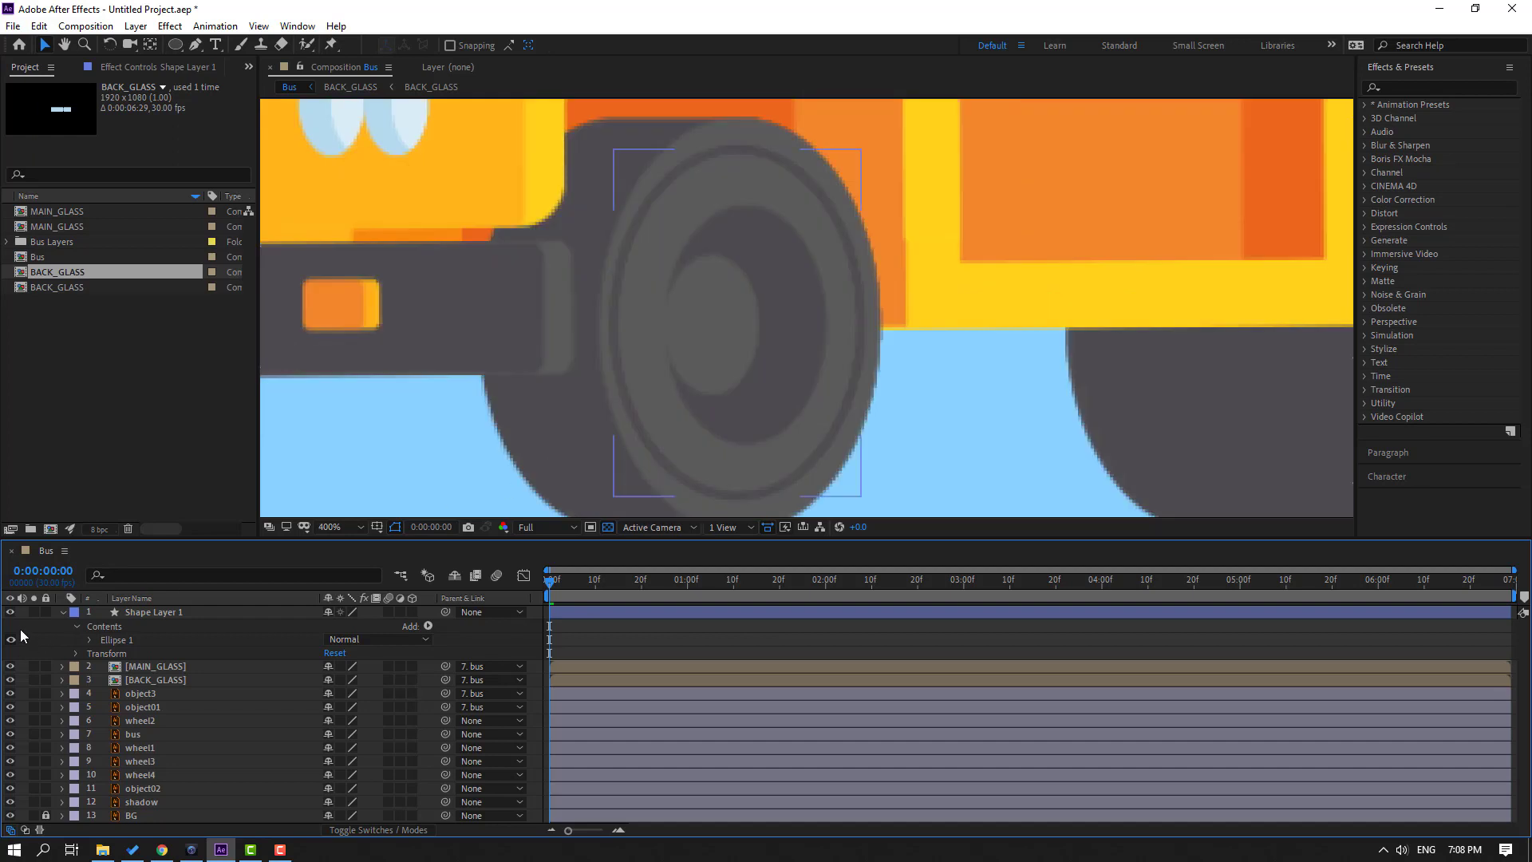
# - Rename the new shape layer as wheel_line
pyautogui.click(63, 612)
pyautogui.click(166, 612)
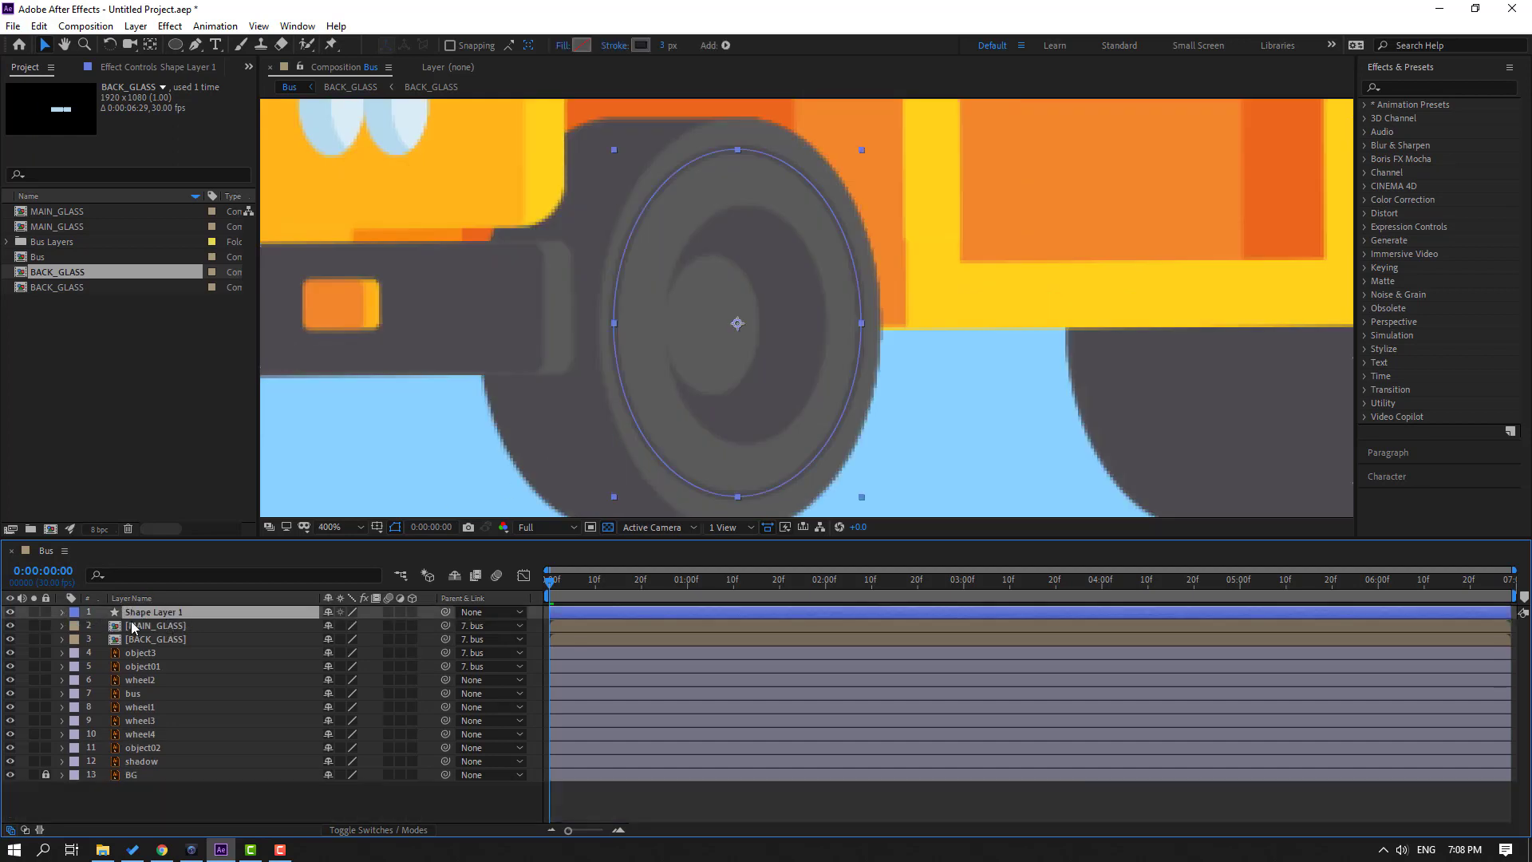
pyautogui.press('Return')
pyautogui.write('wheel_')
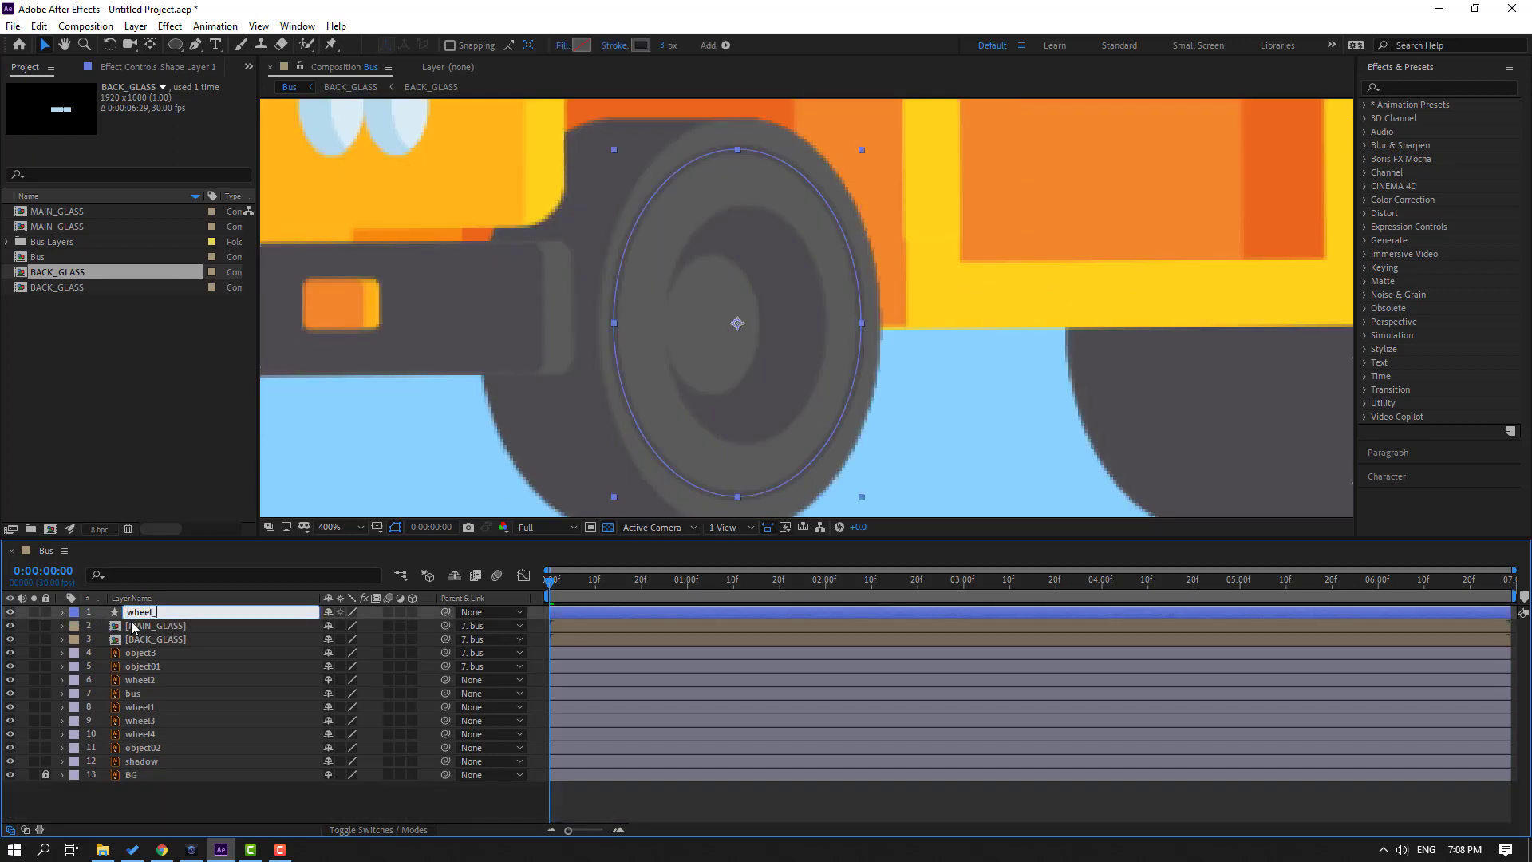
pyautogui.write('line')
pyautogui.press('Return')
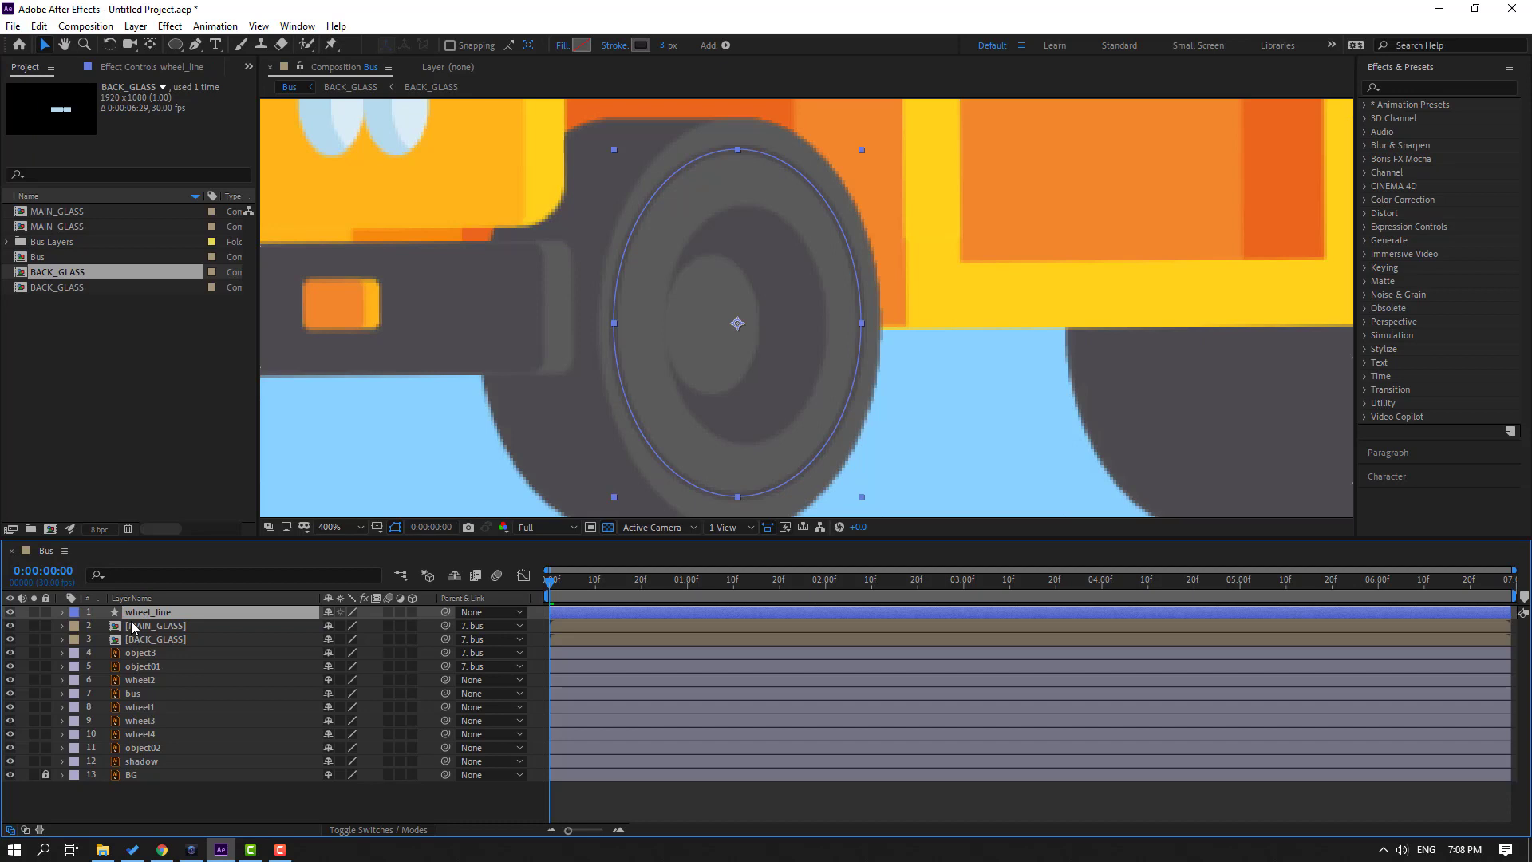
# - Add a dash to wheel_line's Stroke 1 so the ellipse becomes a dashed outline
pyautogui.click(63, 612)
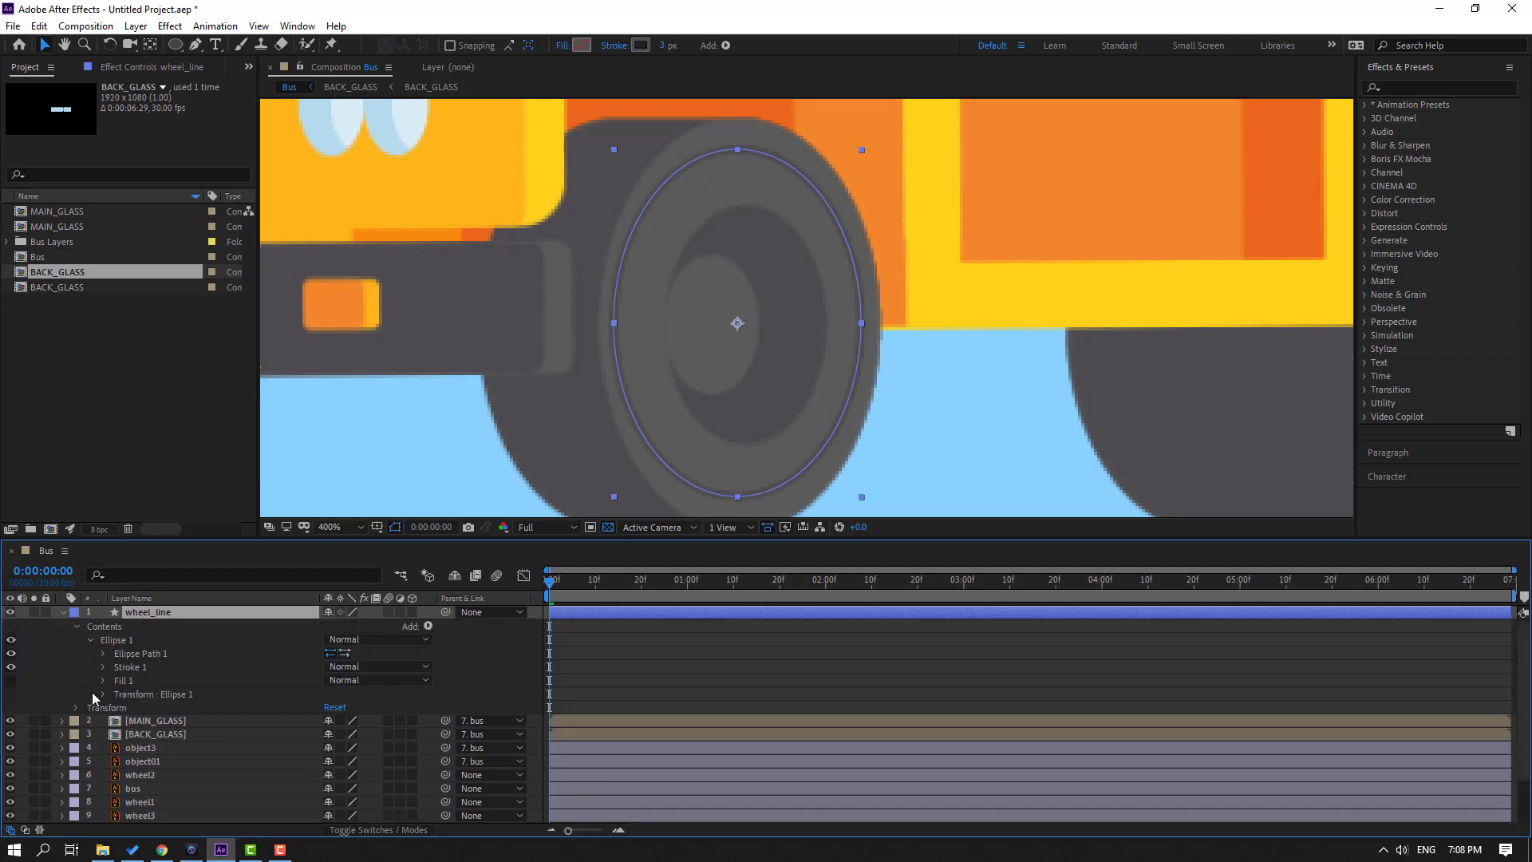
pyautogui.click(103, 667)
pyautogui.scroll(-1, 159, 754)
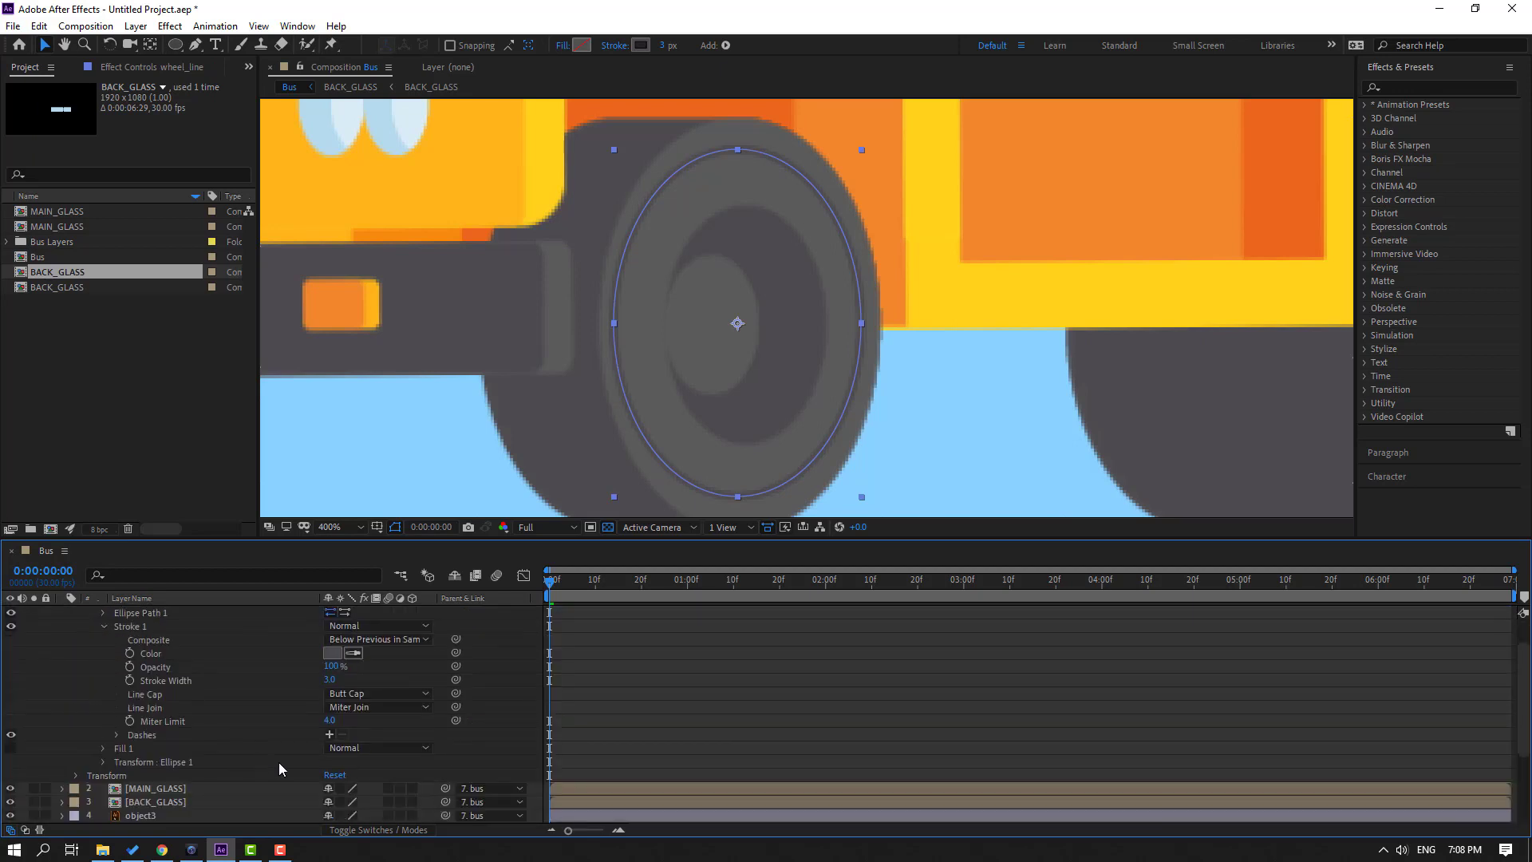
pyautogui.click(330, 734)
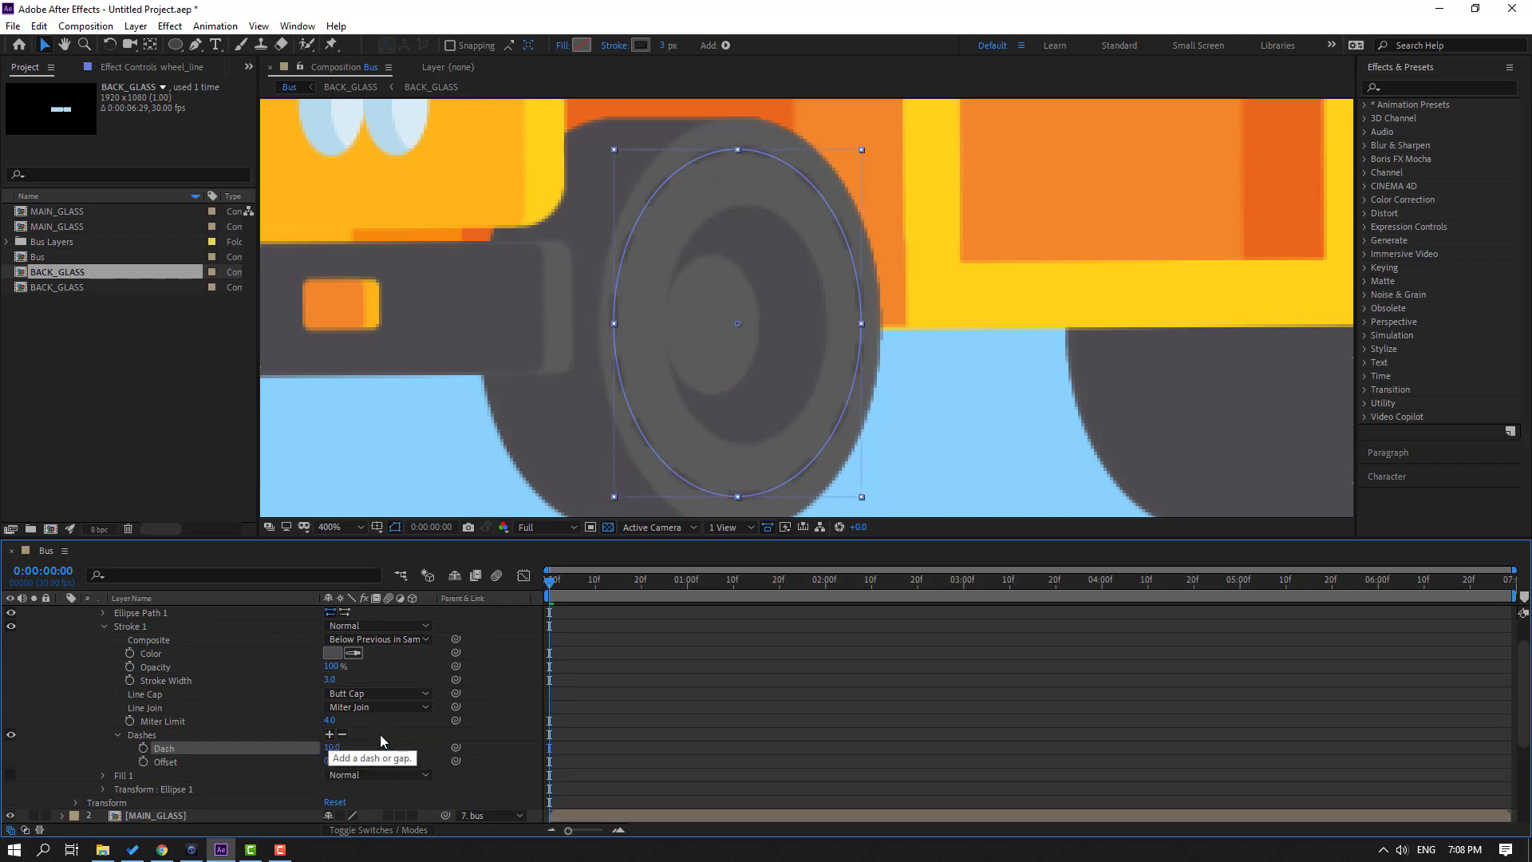
pyautogui.scroll(-4, 445, 351)
pyautogui.scroll(4, 714, 386)
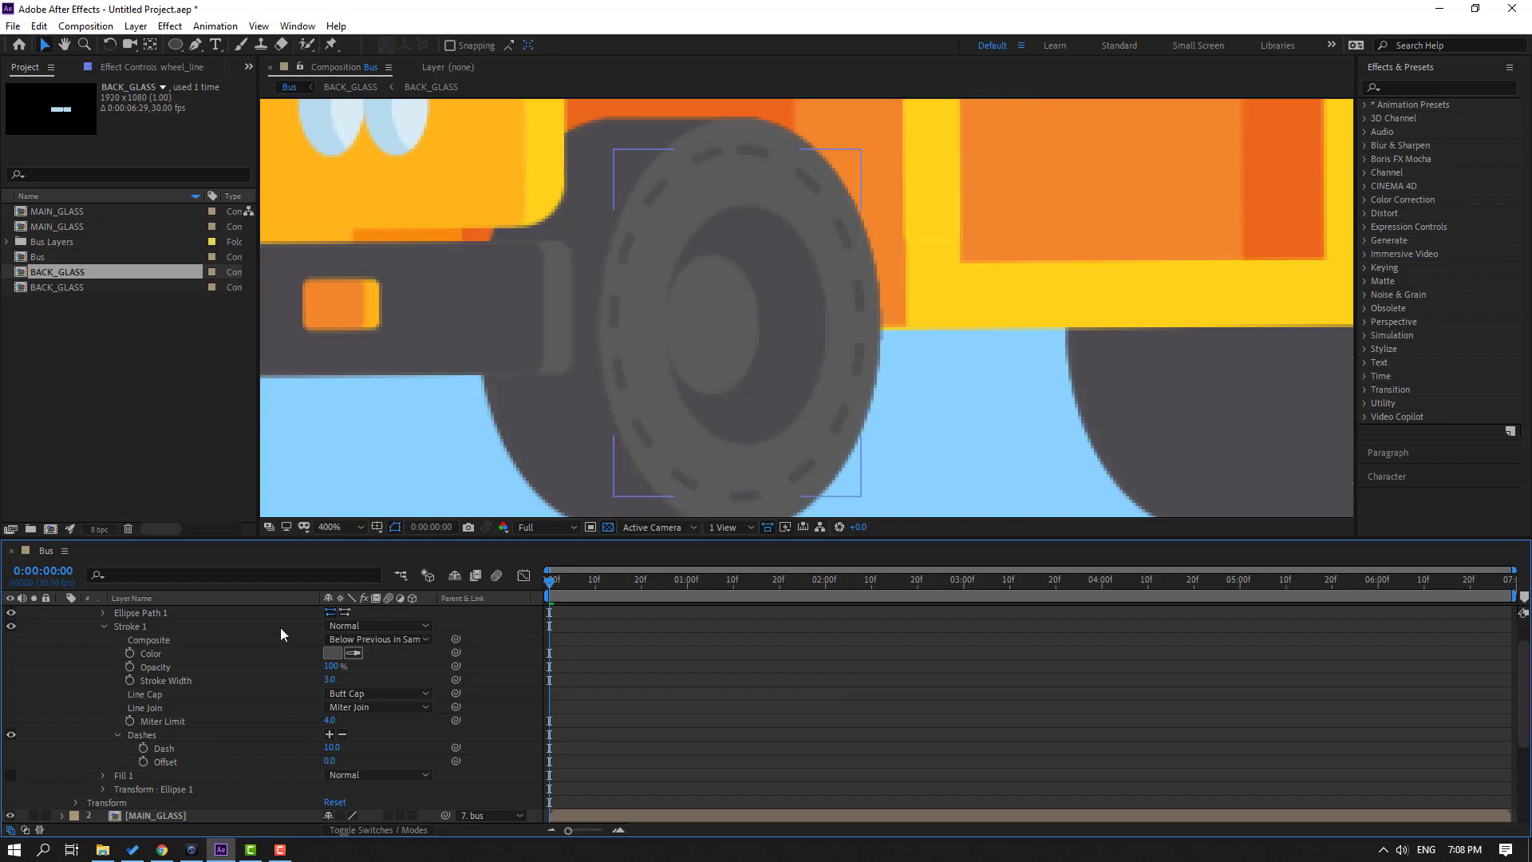
pyautogui.scroll(-1, 183, 748)
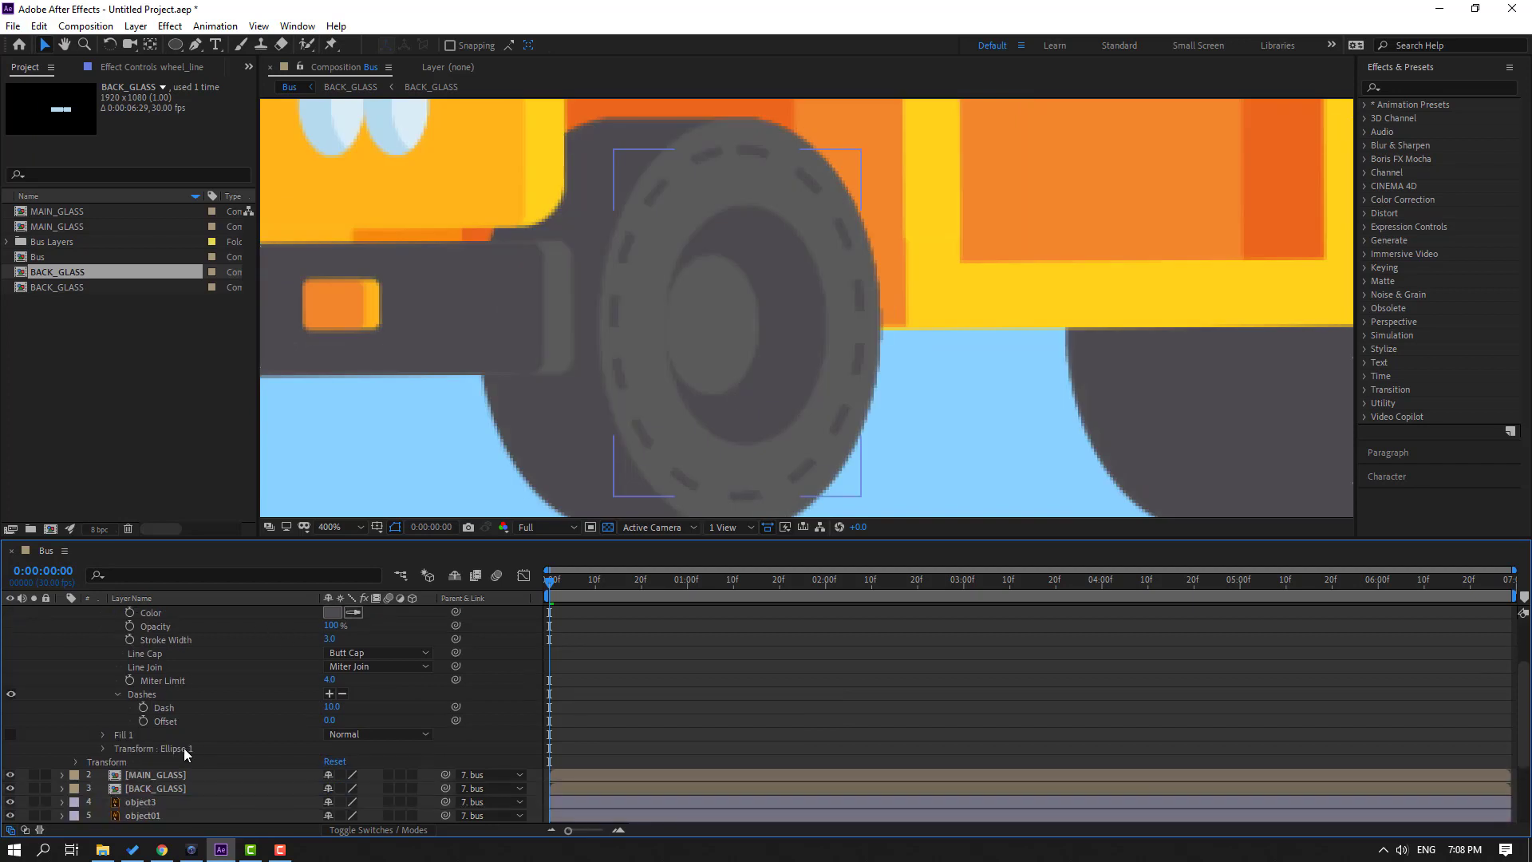
# - Animate wheel_line's dash Offset with the expression time*45 and preview the turning dashes
pyautogui.keyDown('alt'); pyautogui.click(143, 722); pyautogui.keyUp('alt')
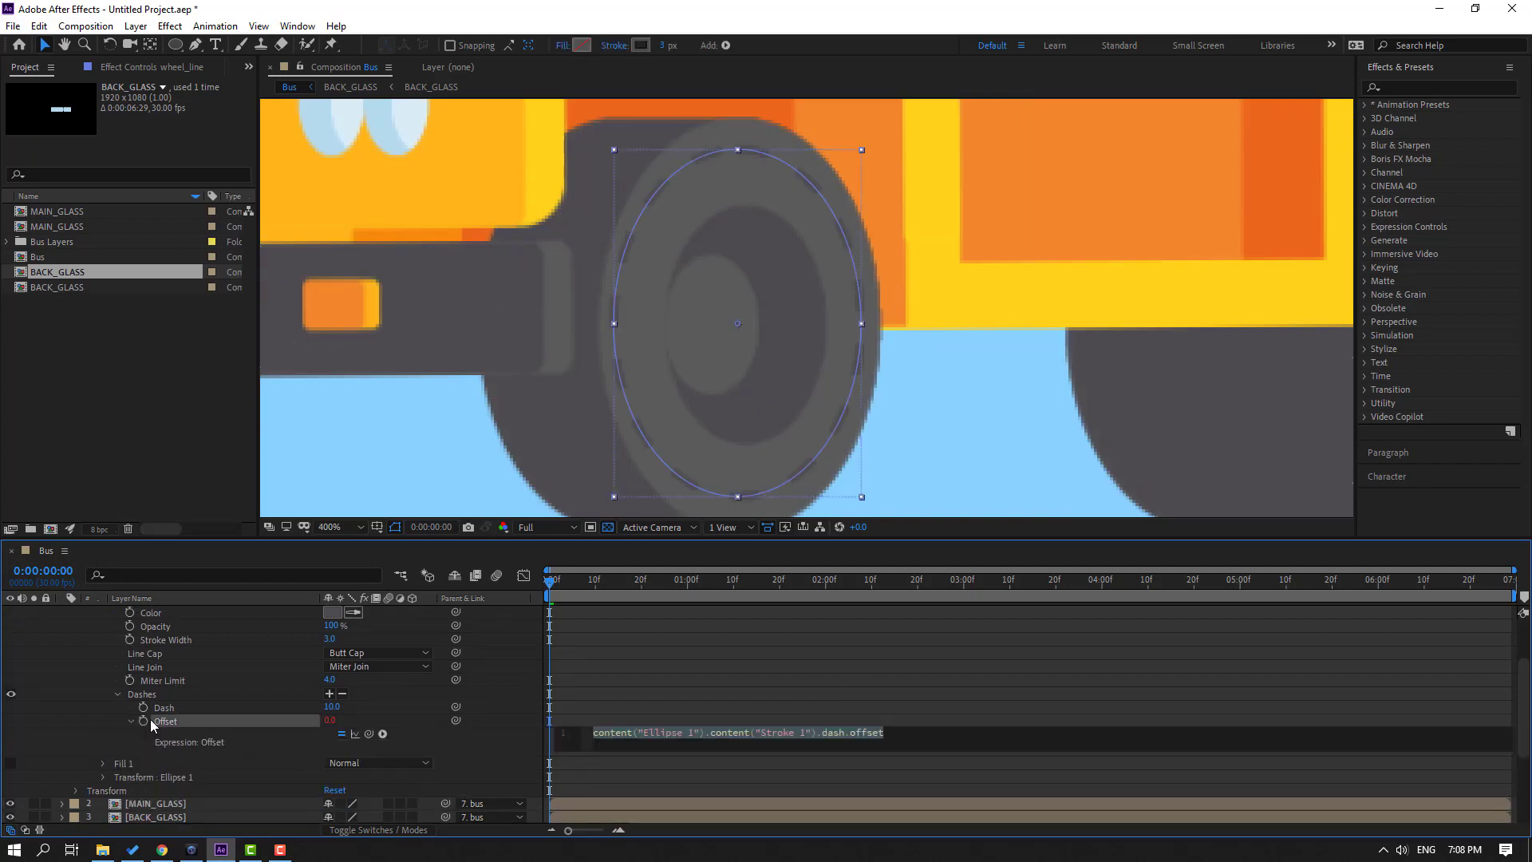
pyautogui.write('time')
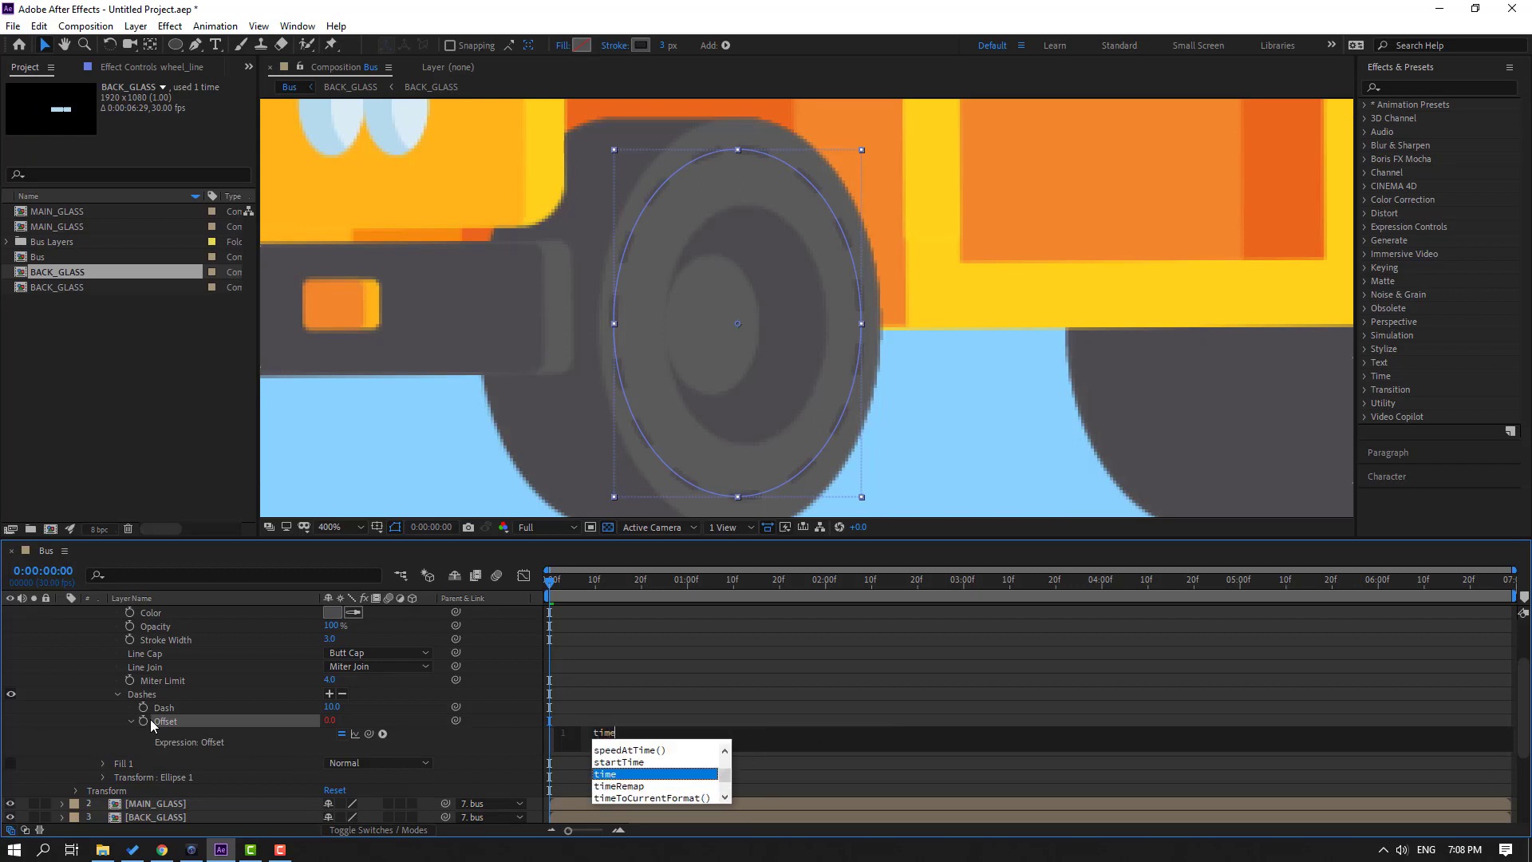
pyautogui.write('*')
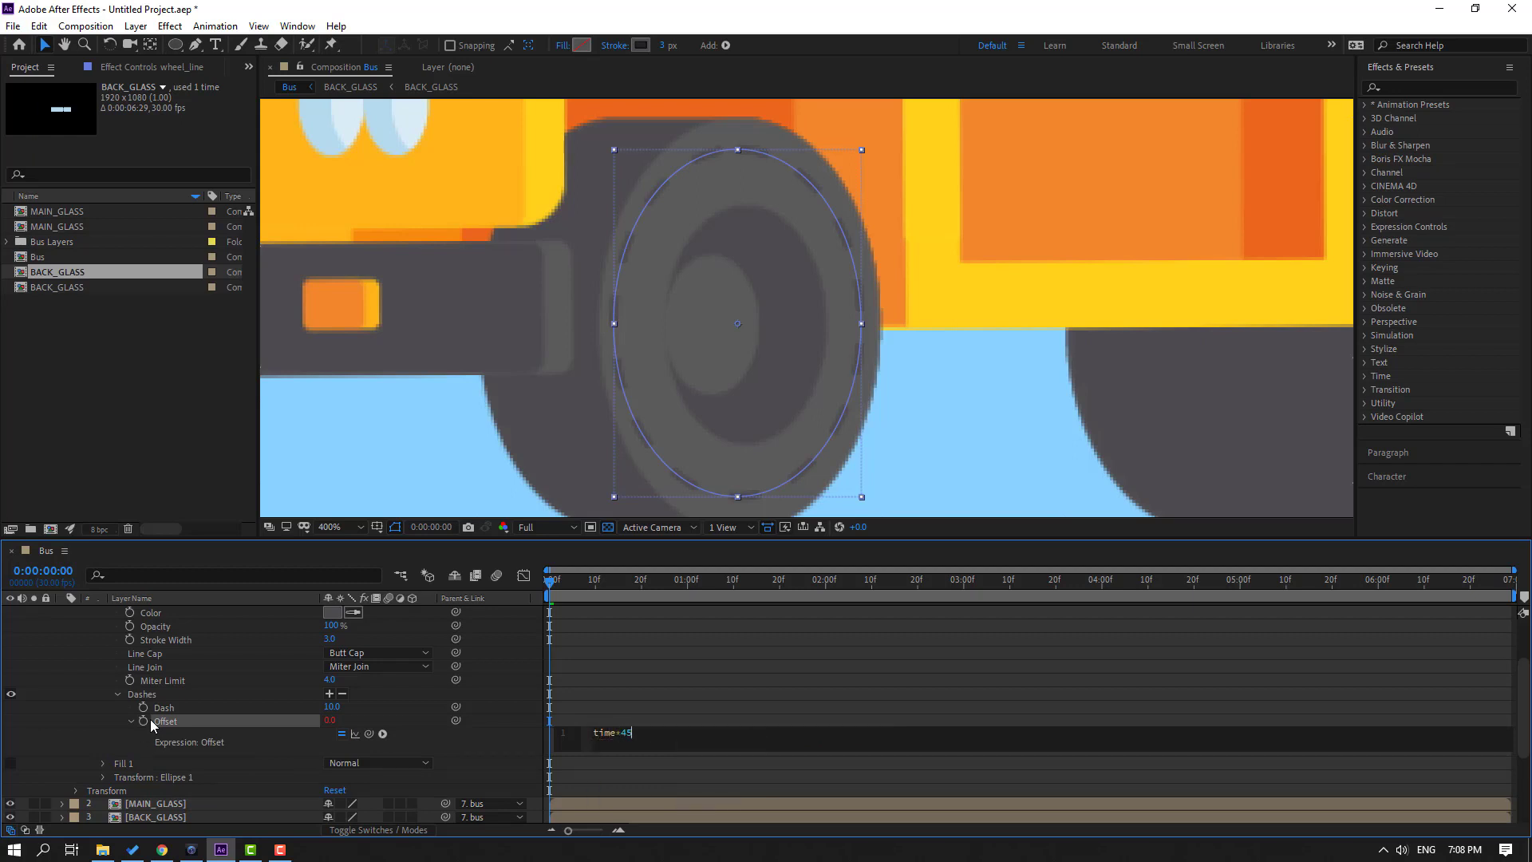
pyautogui.write('45')
pyautogui.click(1243, 716)
pyautogui.press('space')
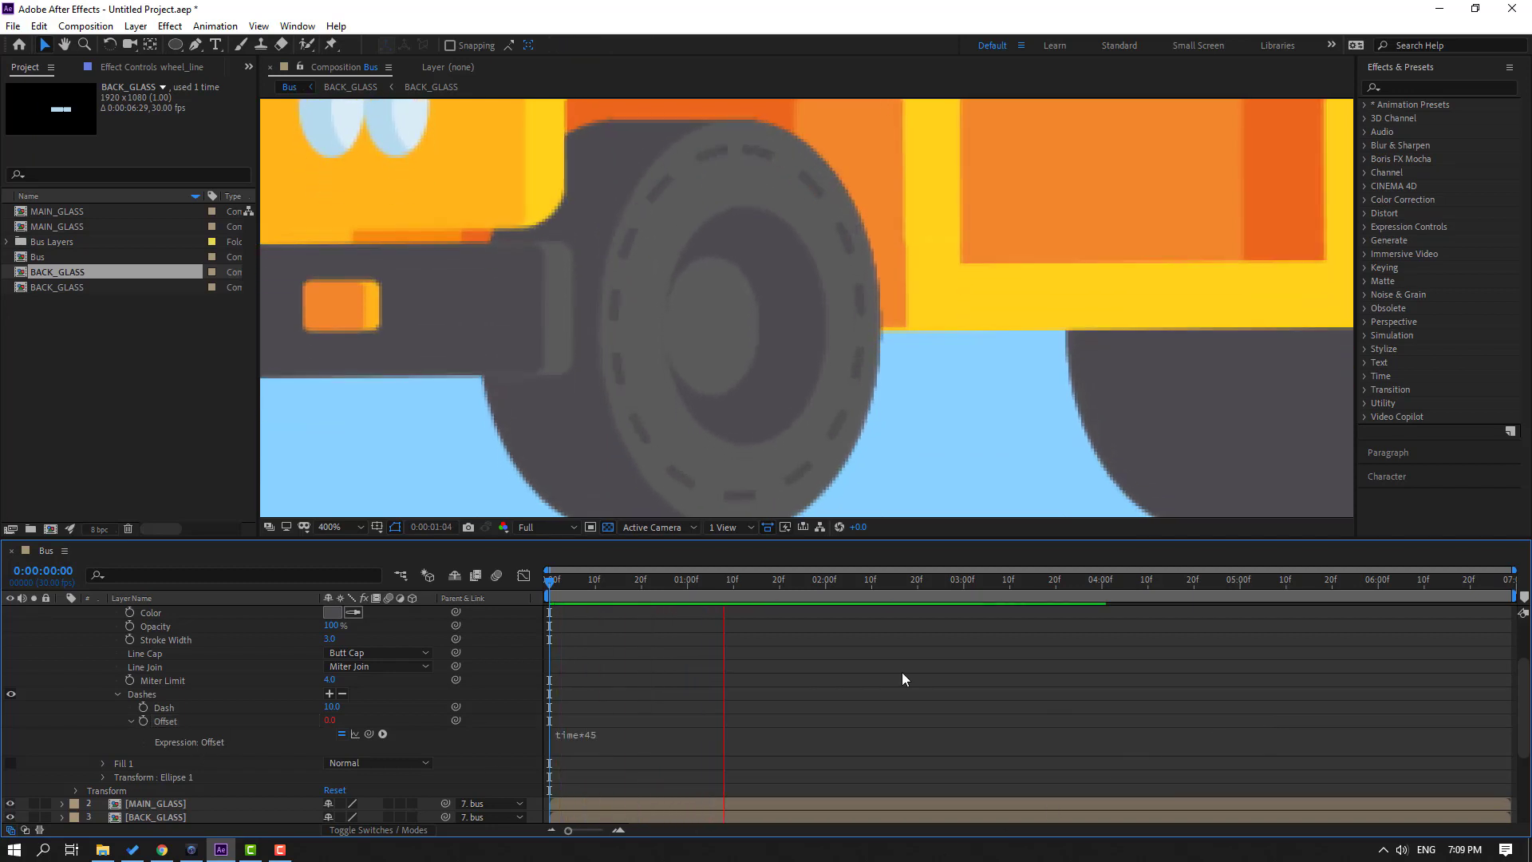
# - Enlarge the timeline area and identify the layer of the front wheel that carries the dashed outline
pyautogui.scroll(2, 223, 649)
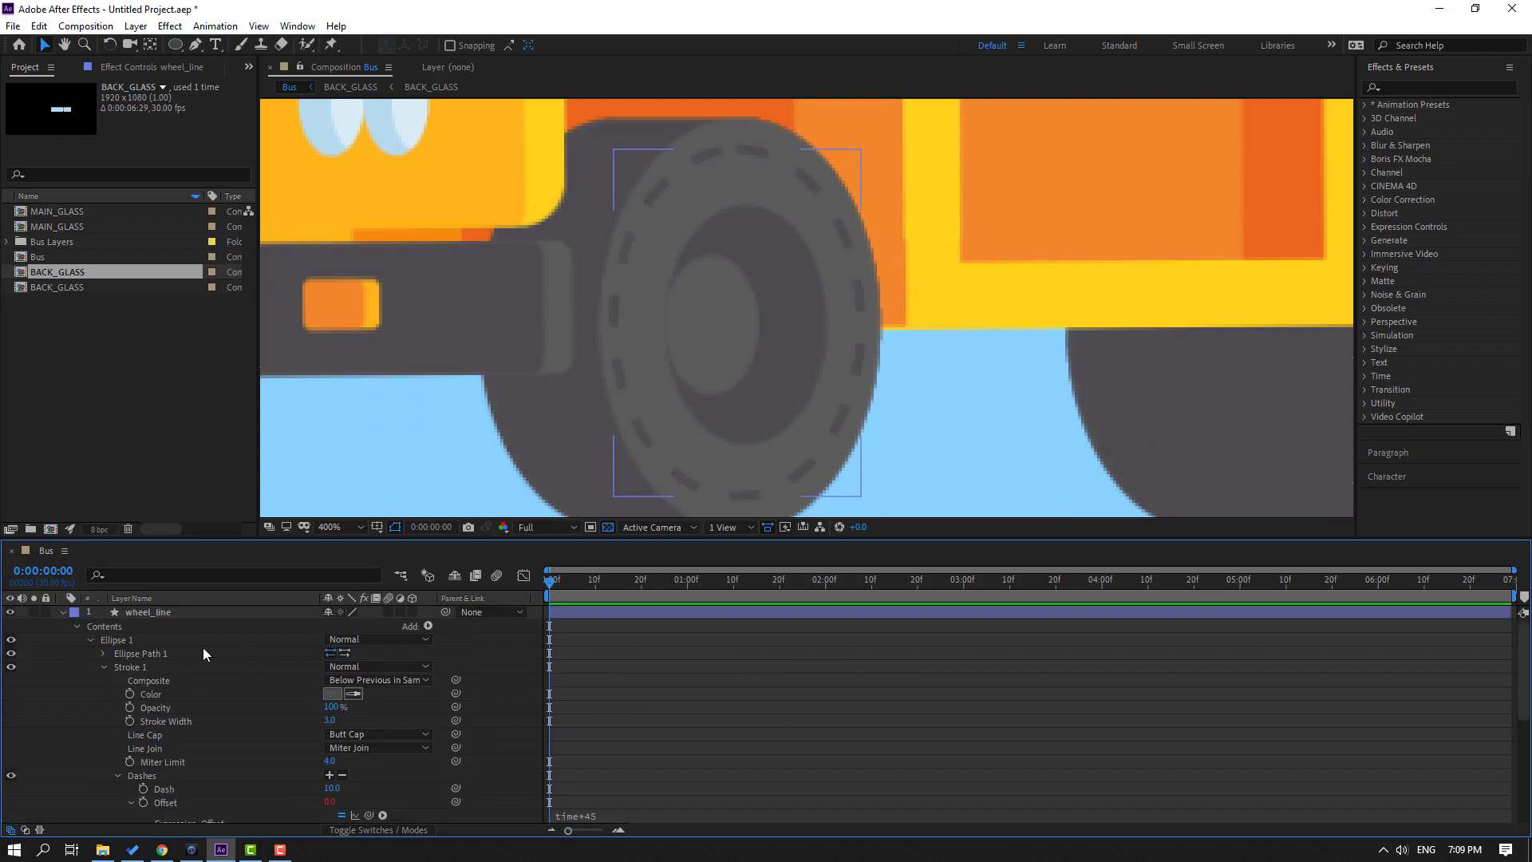
pyautogui.click(161, 611)
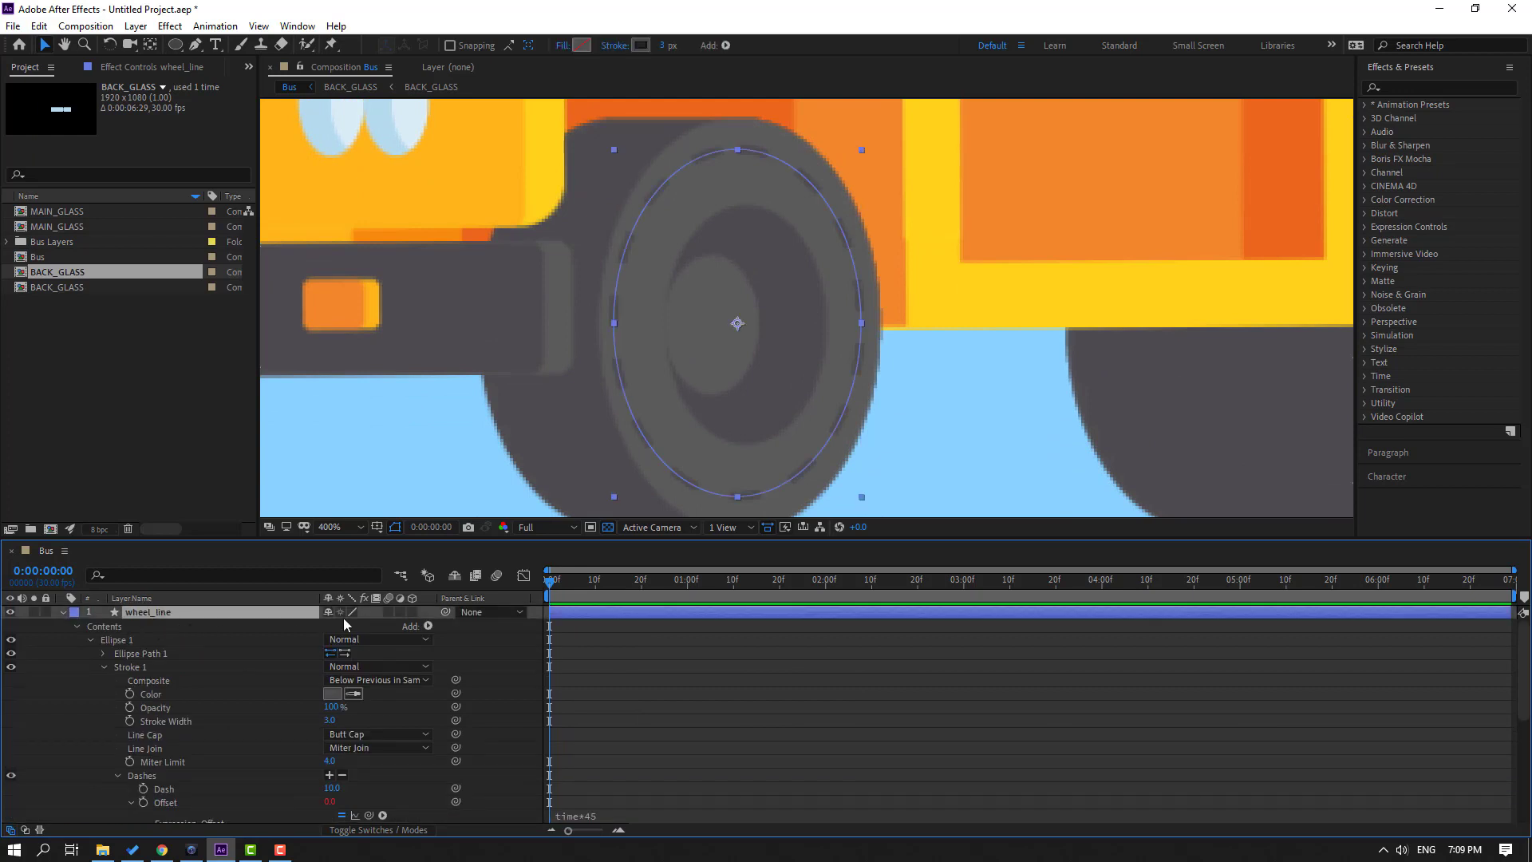
pyautogui.moveTo(417, 539); pyautogui.dragTo(467, 411)
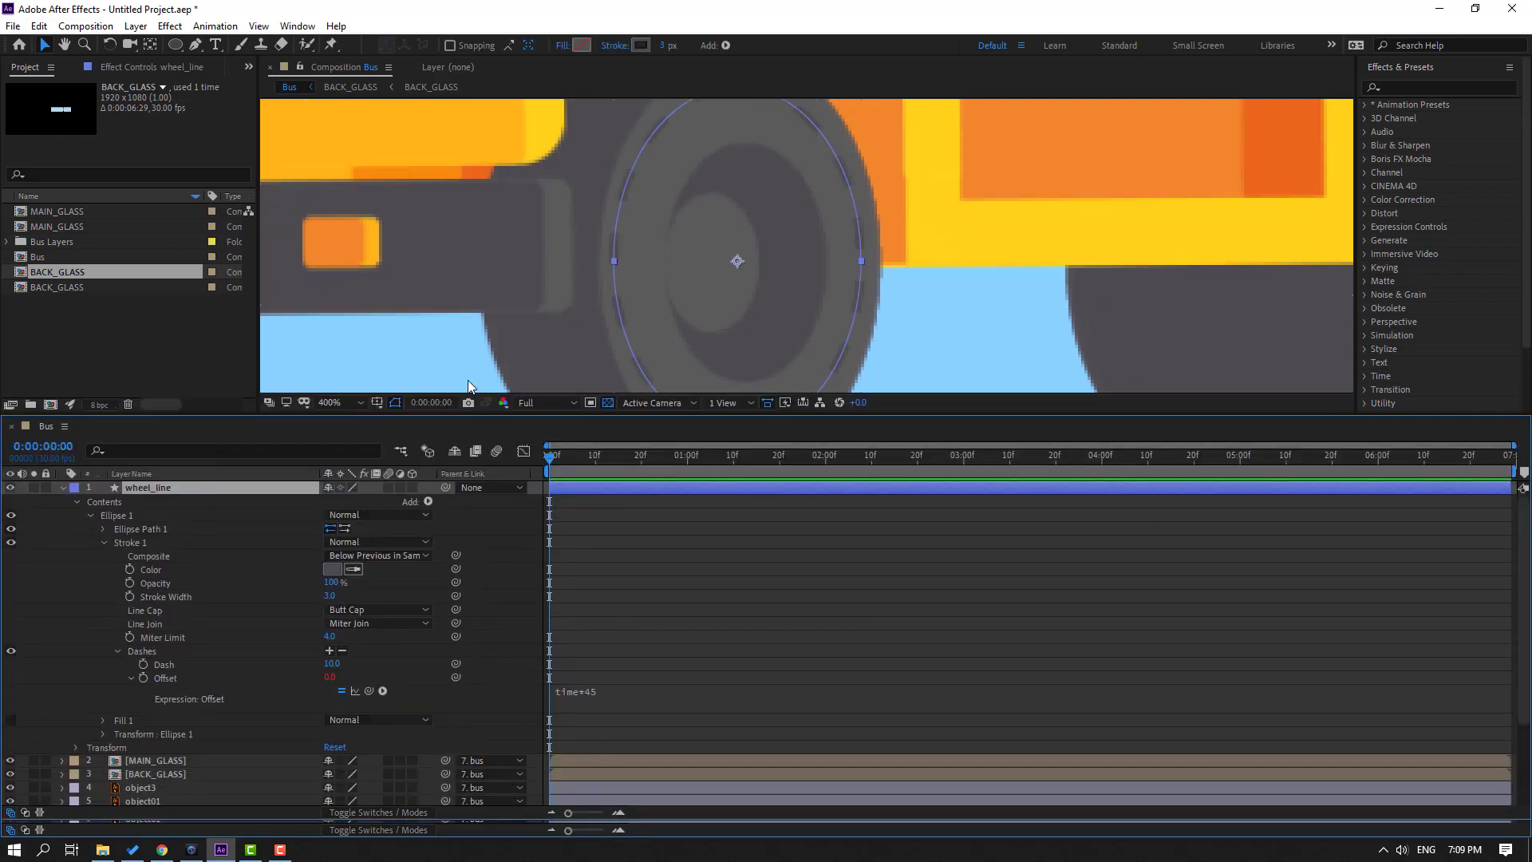
pyautogui.scroll(-4, 639, 276)
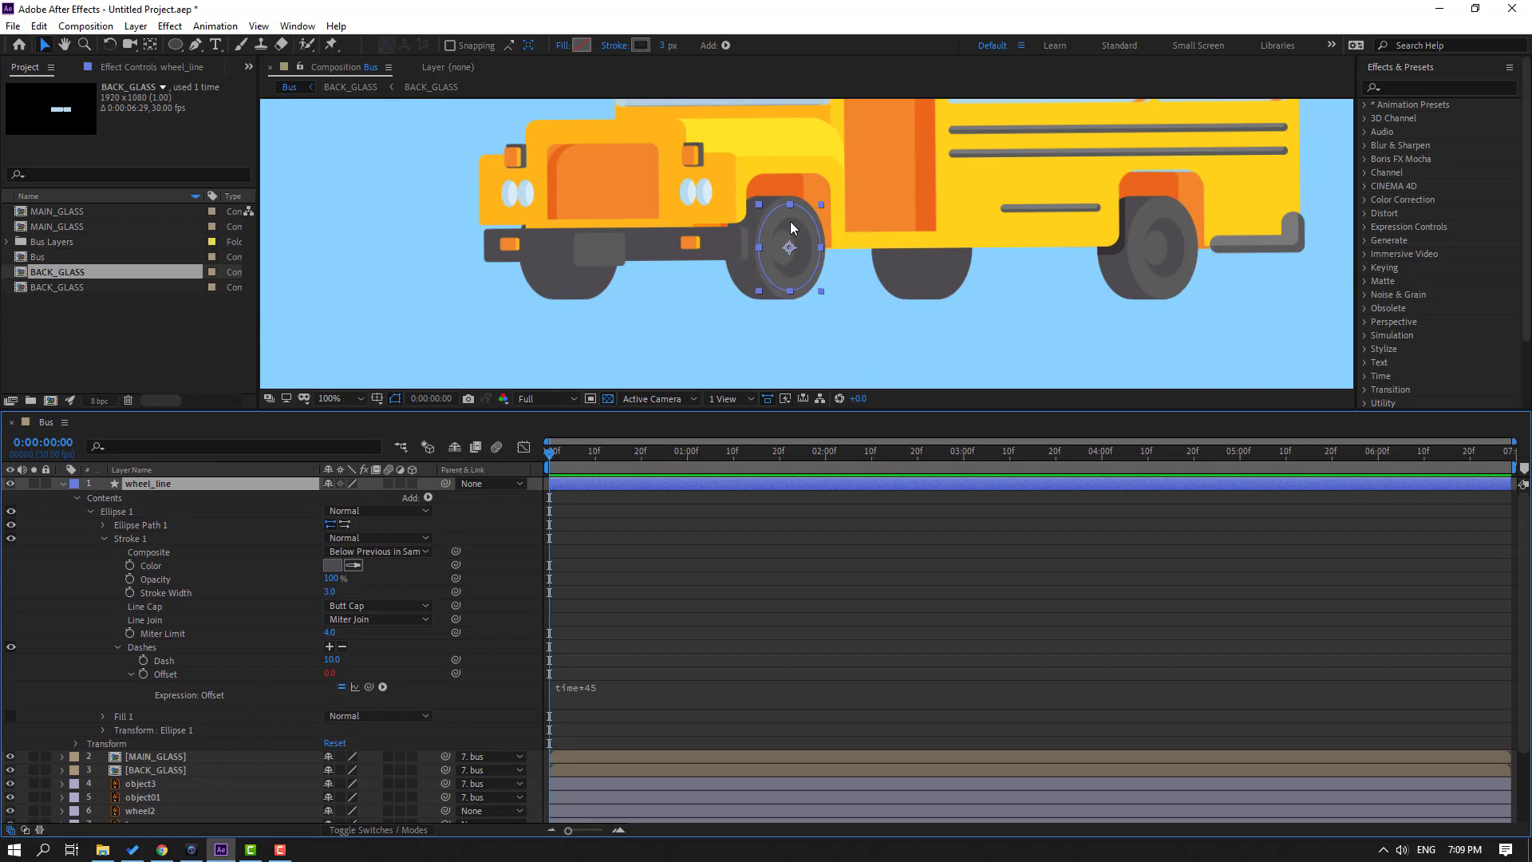
pyautogui.scroll(-3, 184, 762)
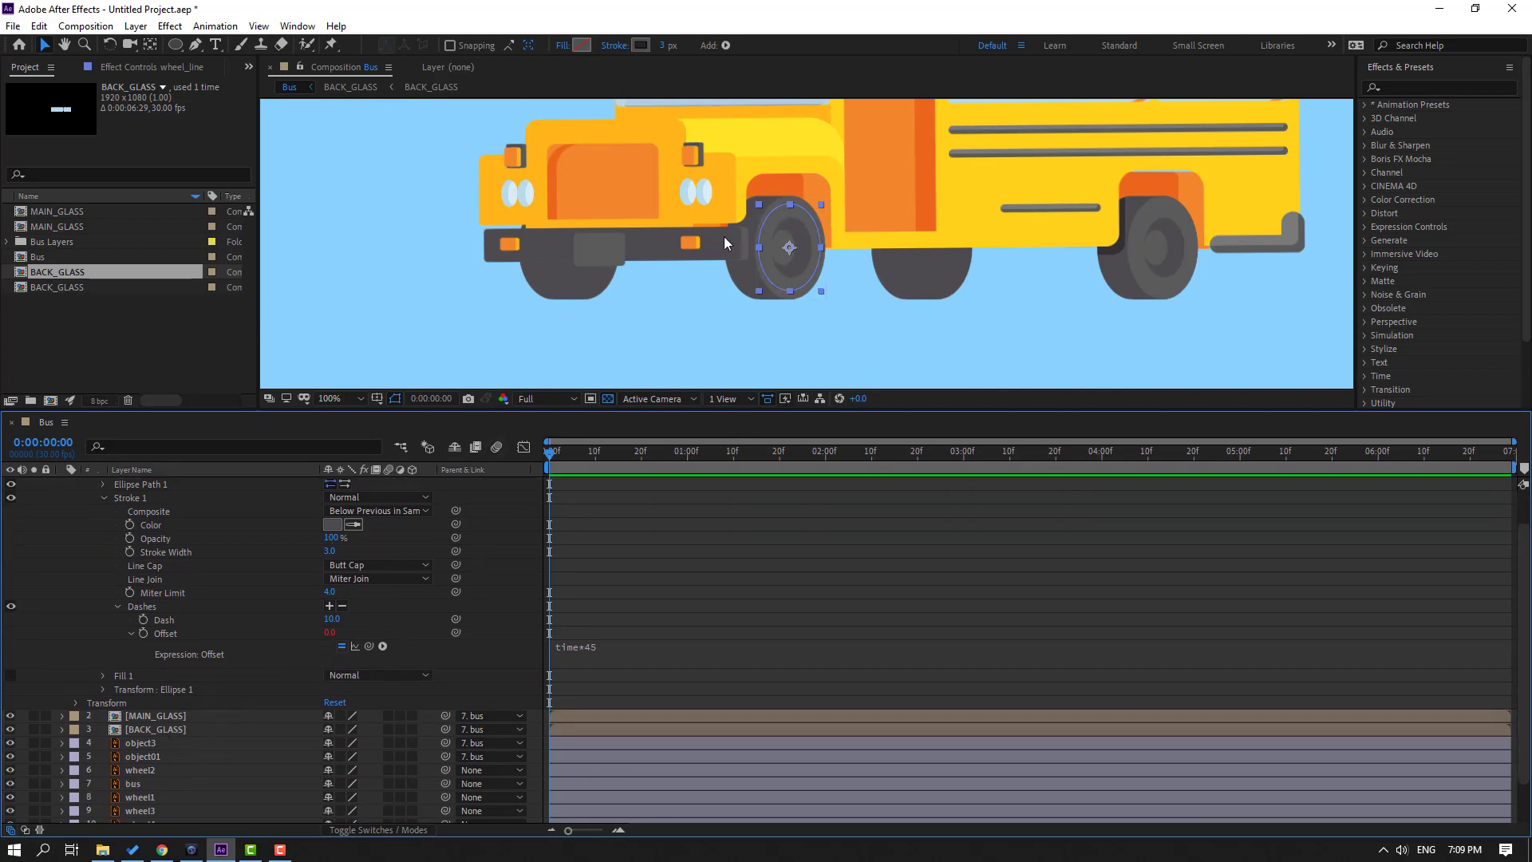
pyautogui.click(150, 760)
pyautogui.click(151, 771)
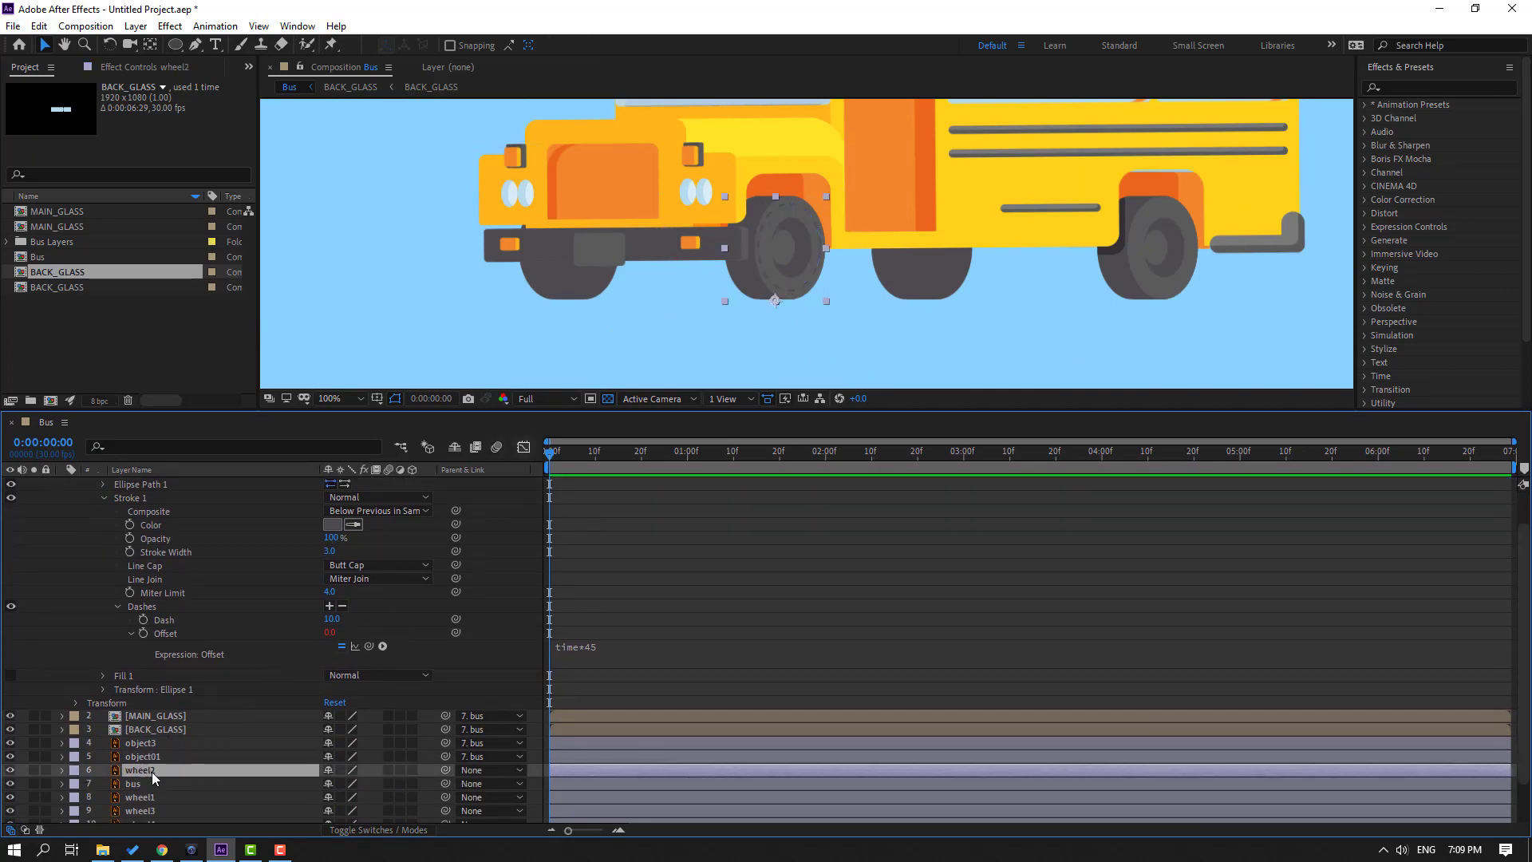
# - Rename the wheel_line layer as wheel_line2, parent it to the wheel2 layer and preview the motion
pyautogui.scroll(3, 244, 702)
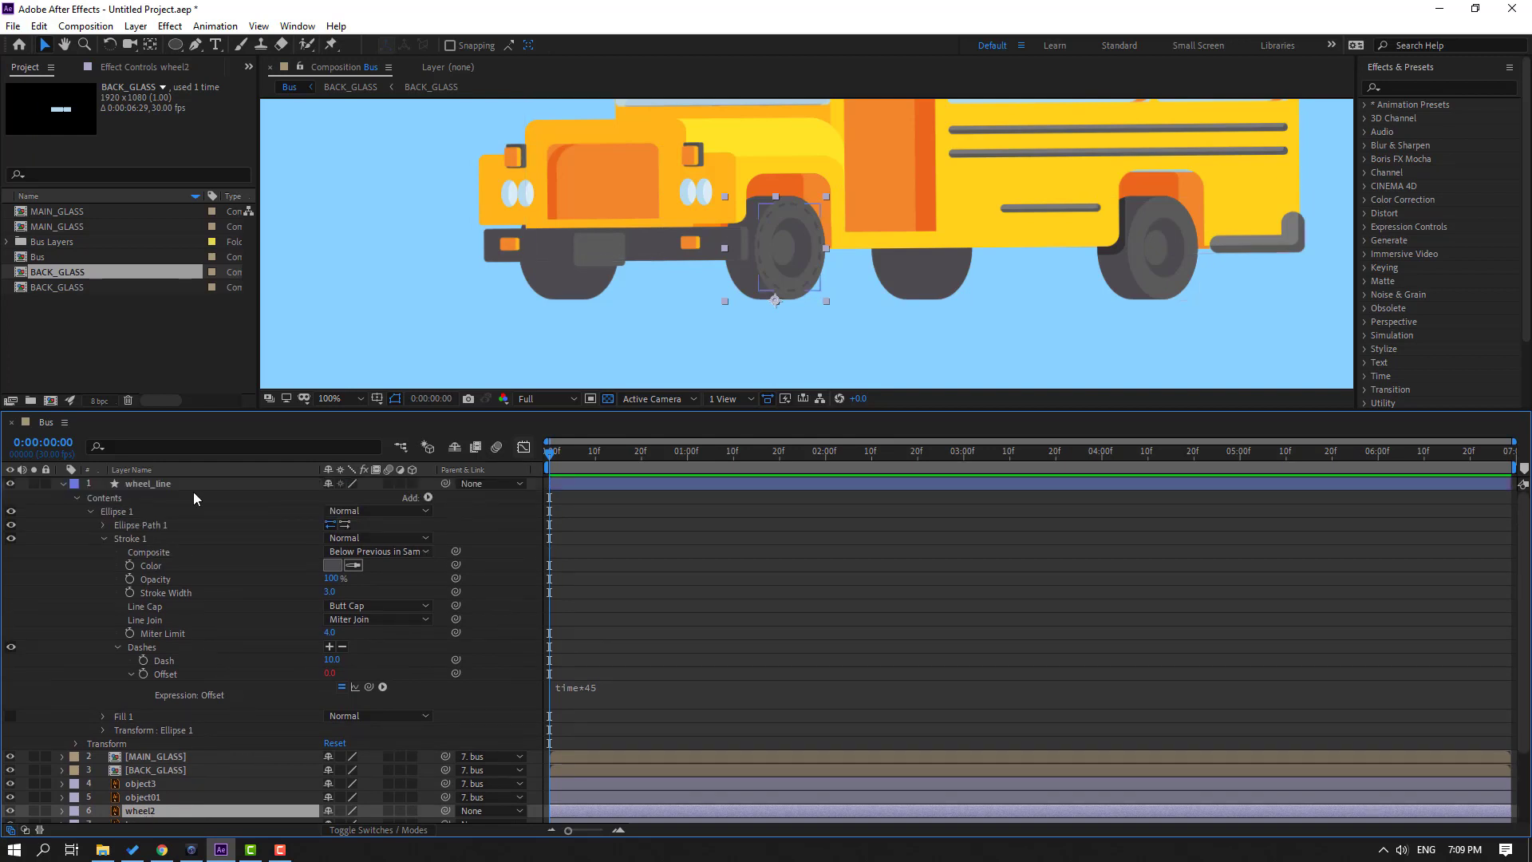
pyautogui.click(169, 487)
pyautogui.press('Return')
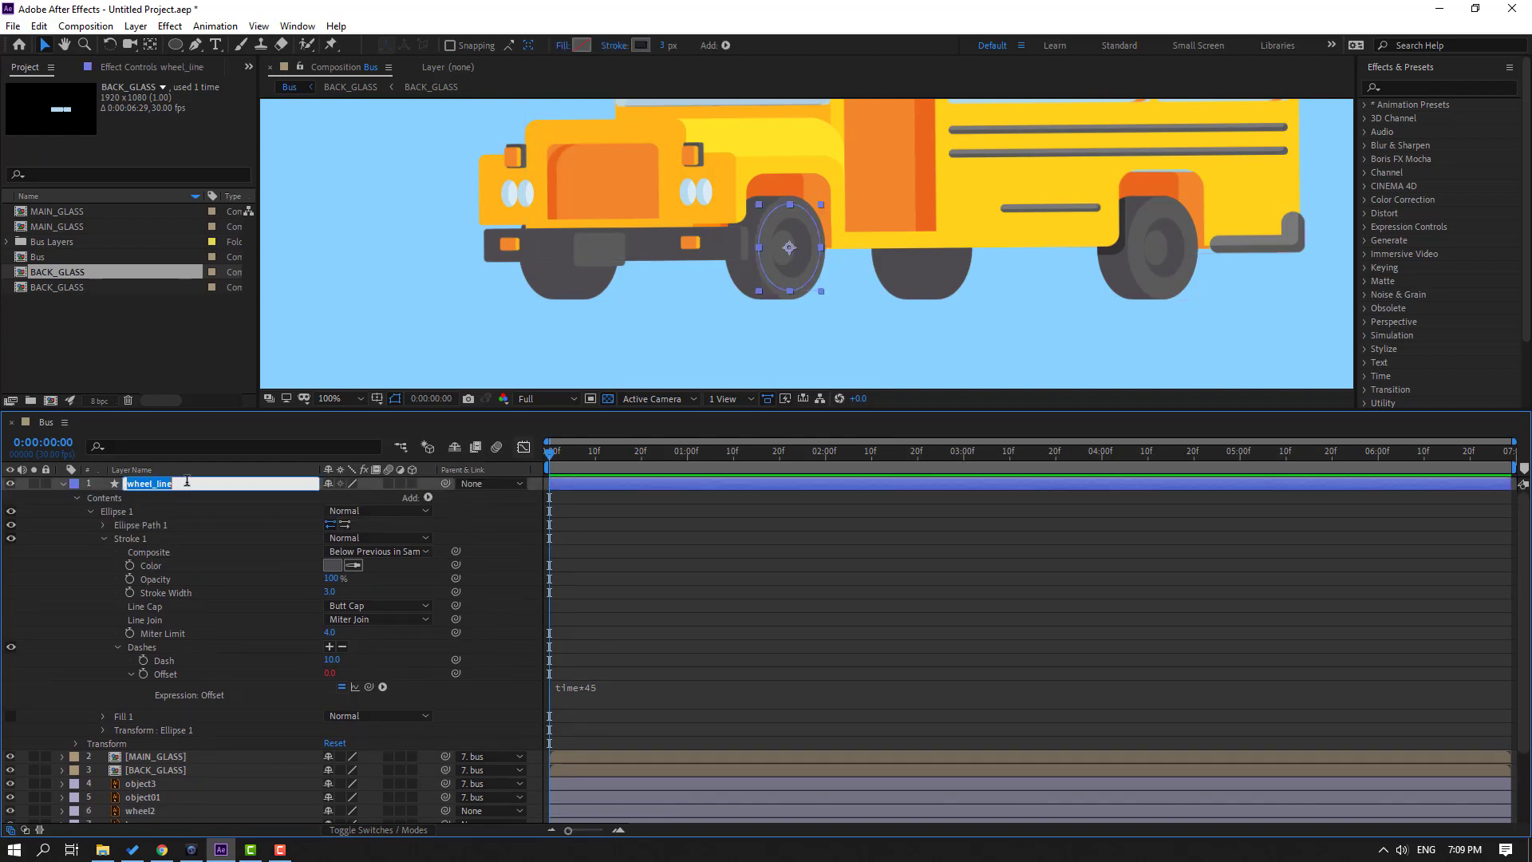
pyautogui.click(199, 482)
pyautogui.write('1')
pyautogui.press('BackSpace')
pyautogui.write('2')
pyautogui.press('Return')
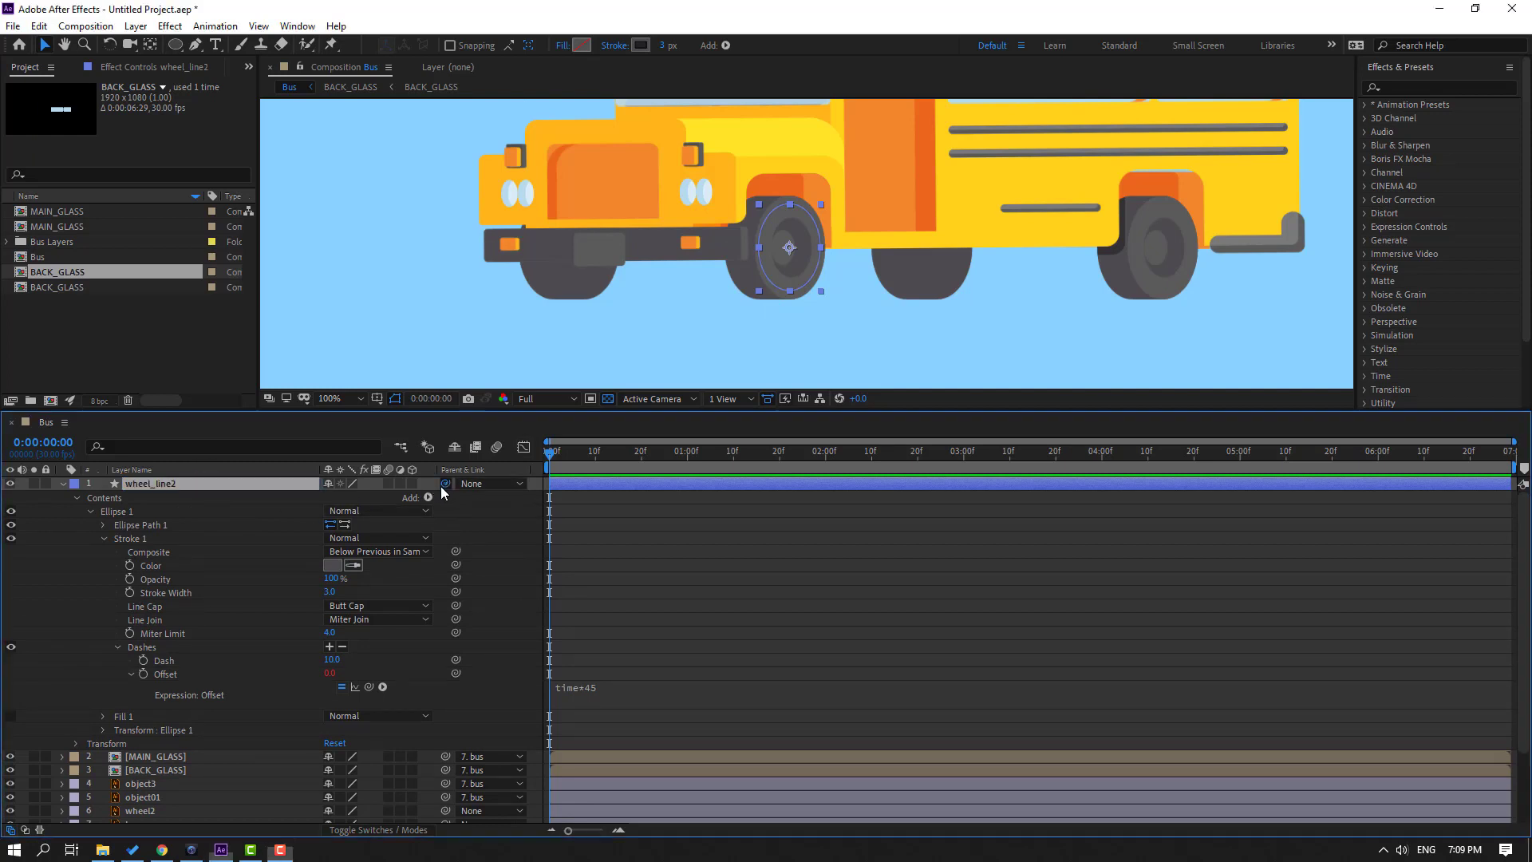
pyautogui.moveTo(445, 484); pyautogui.dragTo(161, 788)
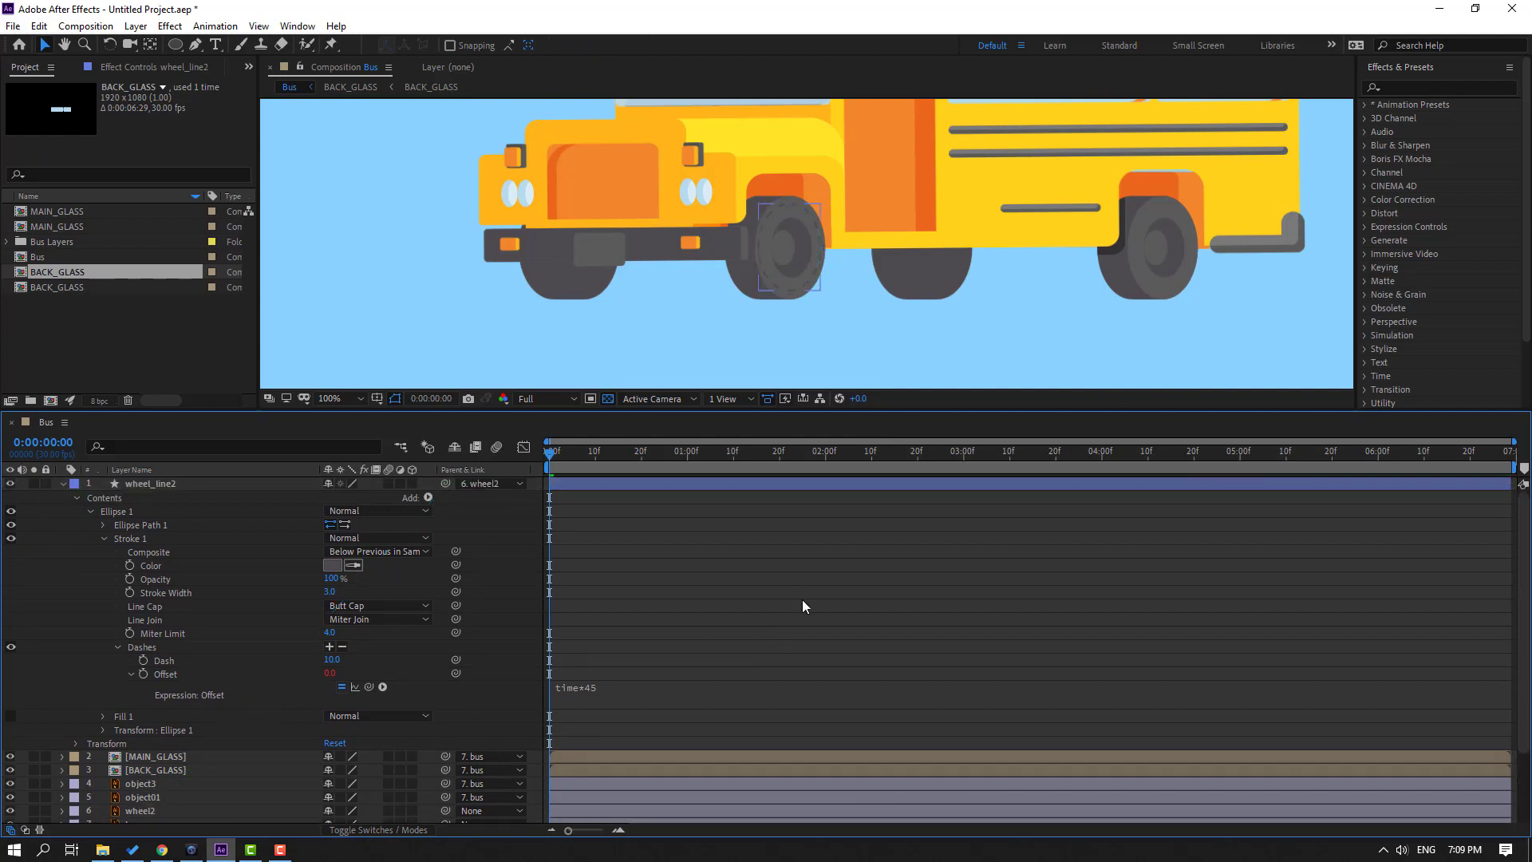
pyautogui.press('space')
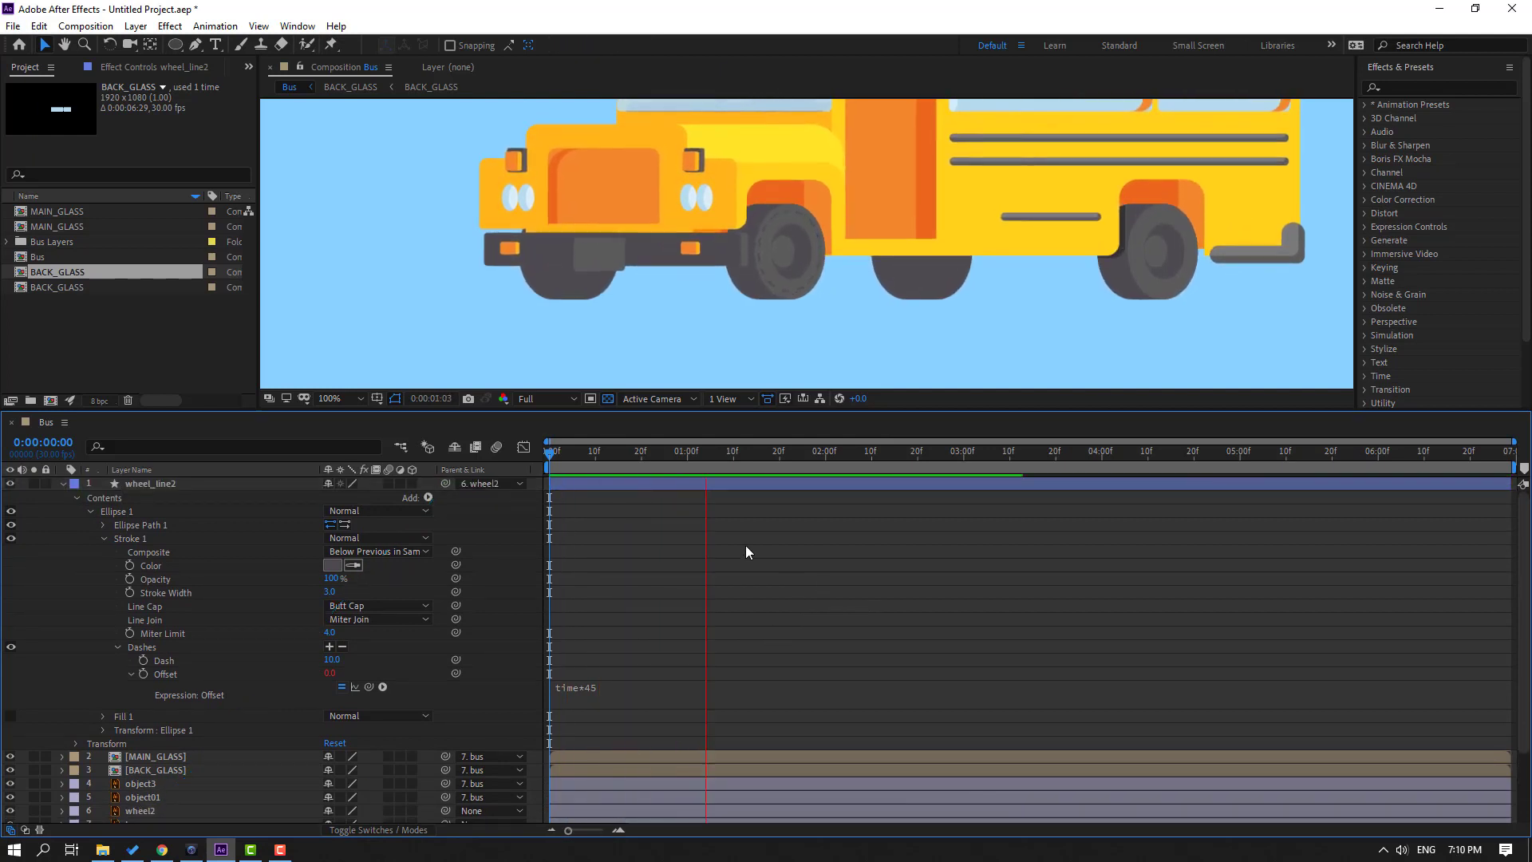
# - Change wheel_line2's dash Offset expression to time*65 and preview the dash speed on the full bus
pyautogui.click(592, 690)
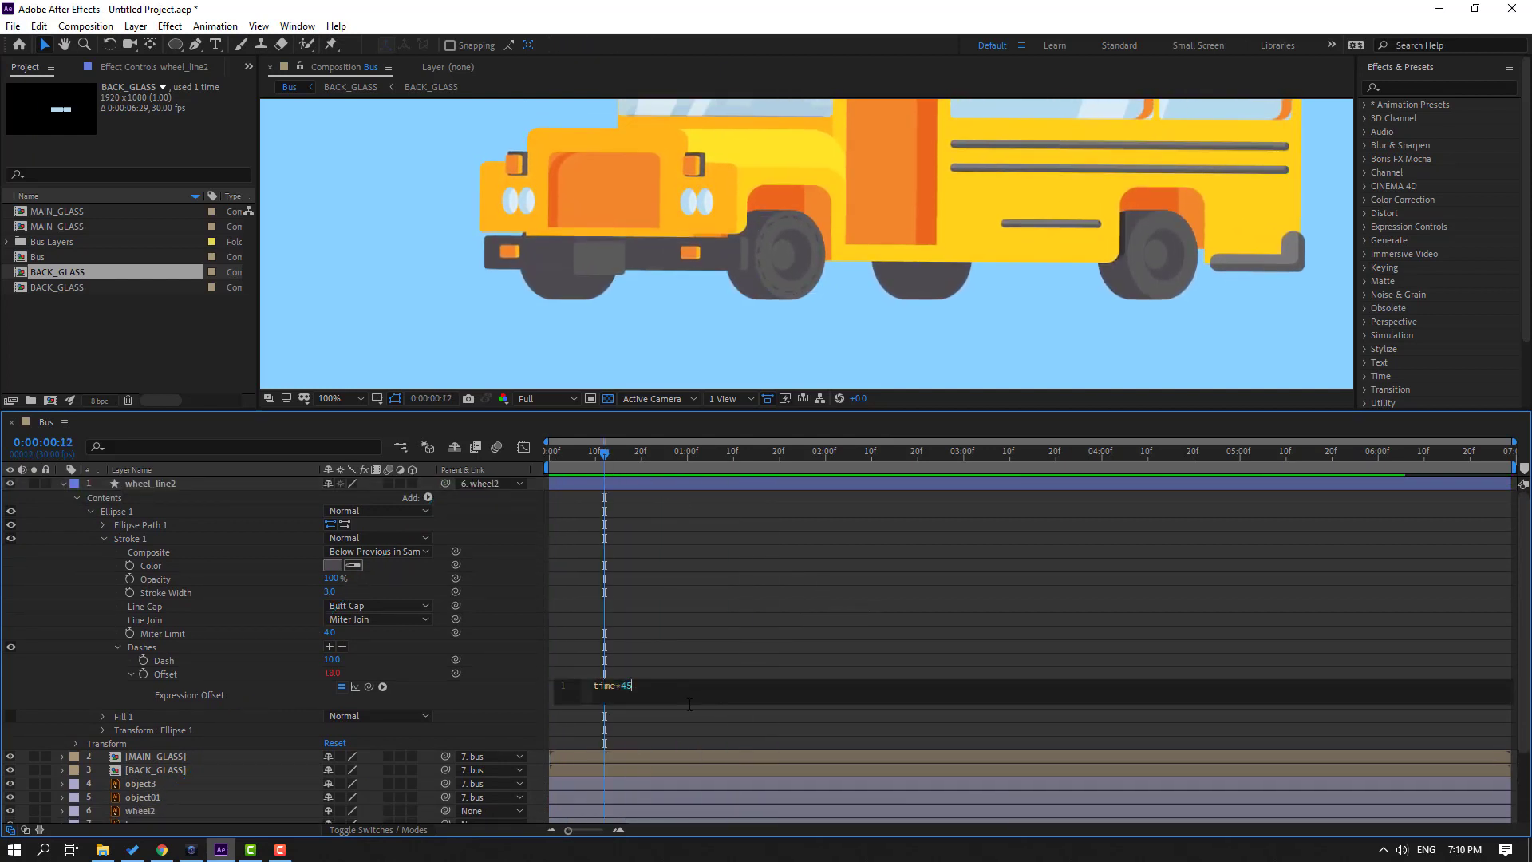
pyautogui.press('BackSpace')
pyautogui.press('BackSpace')
pyautogui.write('65')
pyautogui.click(758, 673)
pyautogui.press('space')
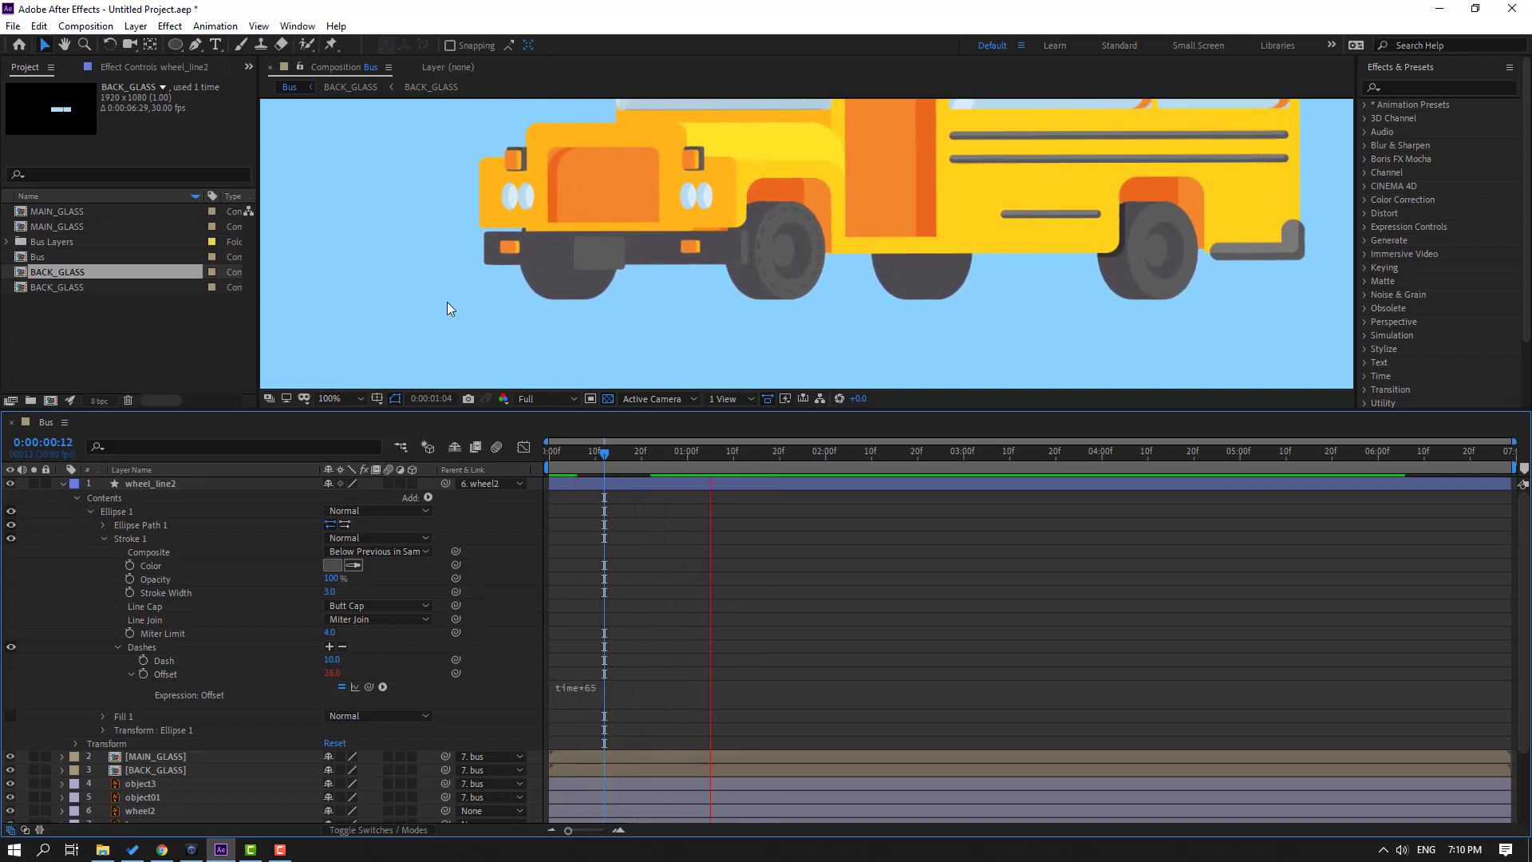
pyautogui.scroll(-2, 447, 301)
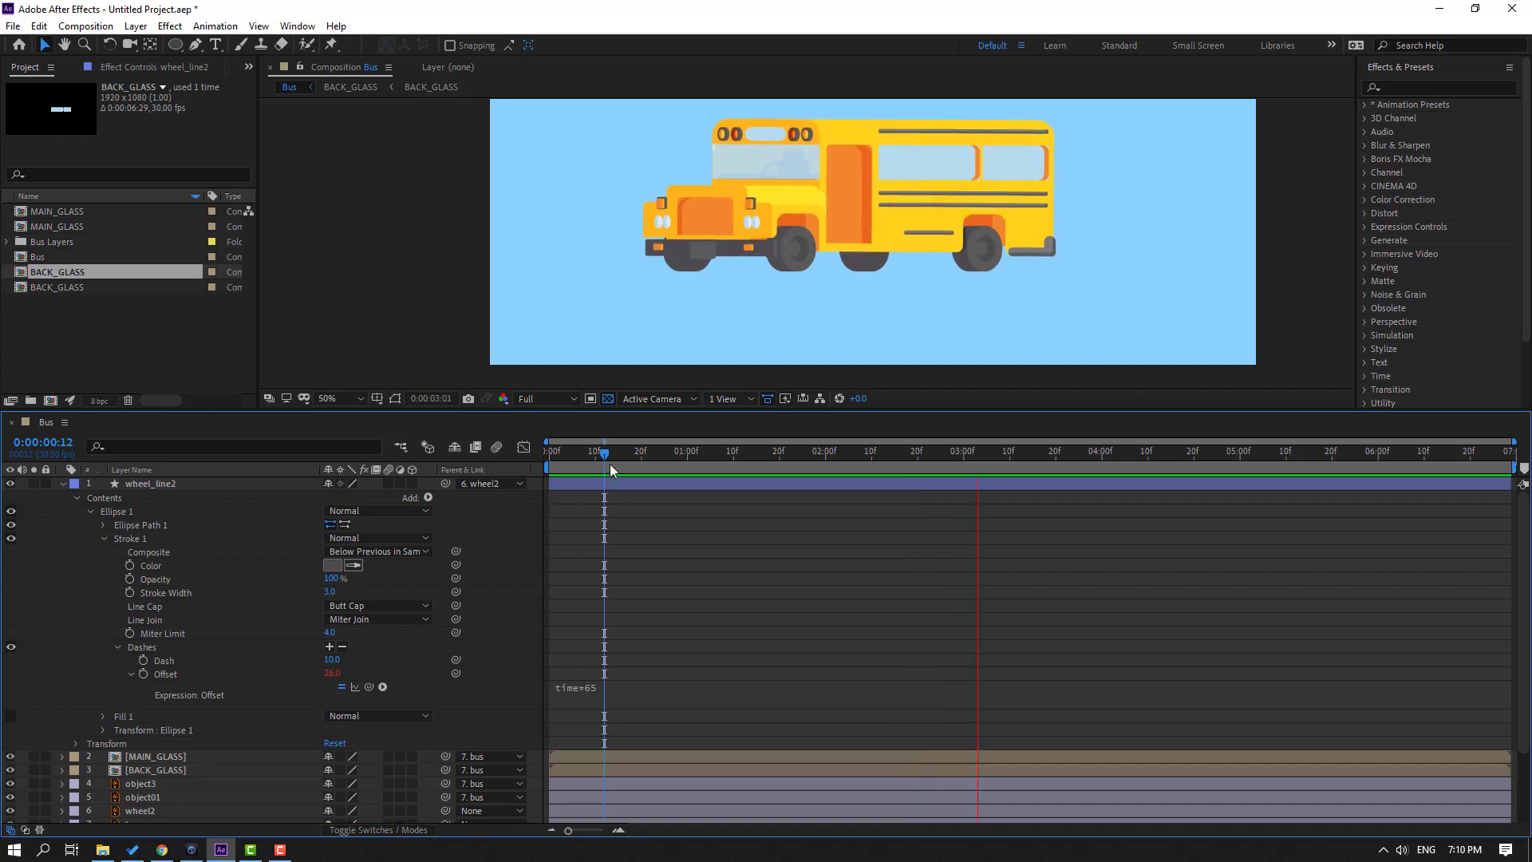
# - Set wheel_line2's dash Offset expression to time*80 and preview the spinning dashes
pyautogui.click(638, 686)
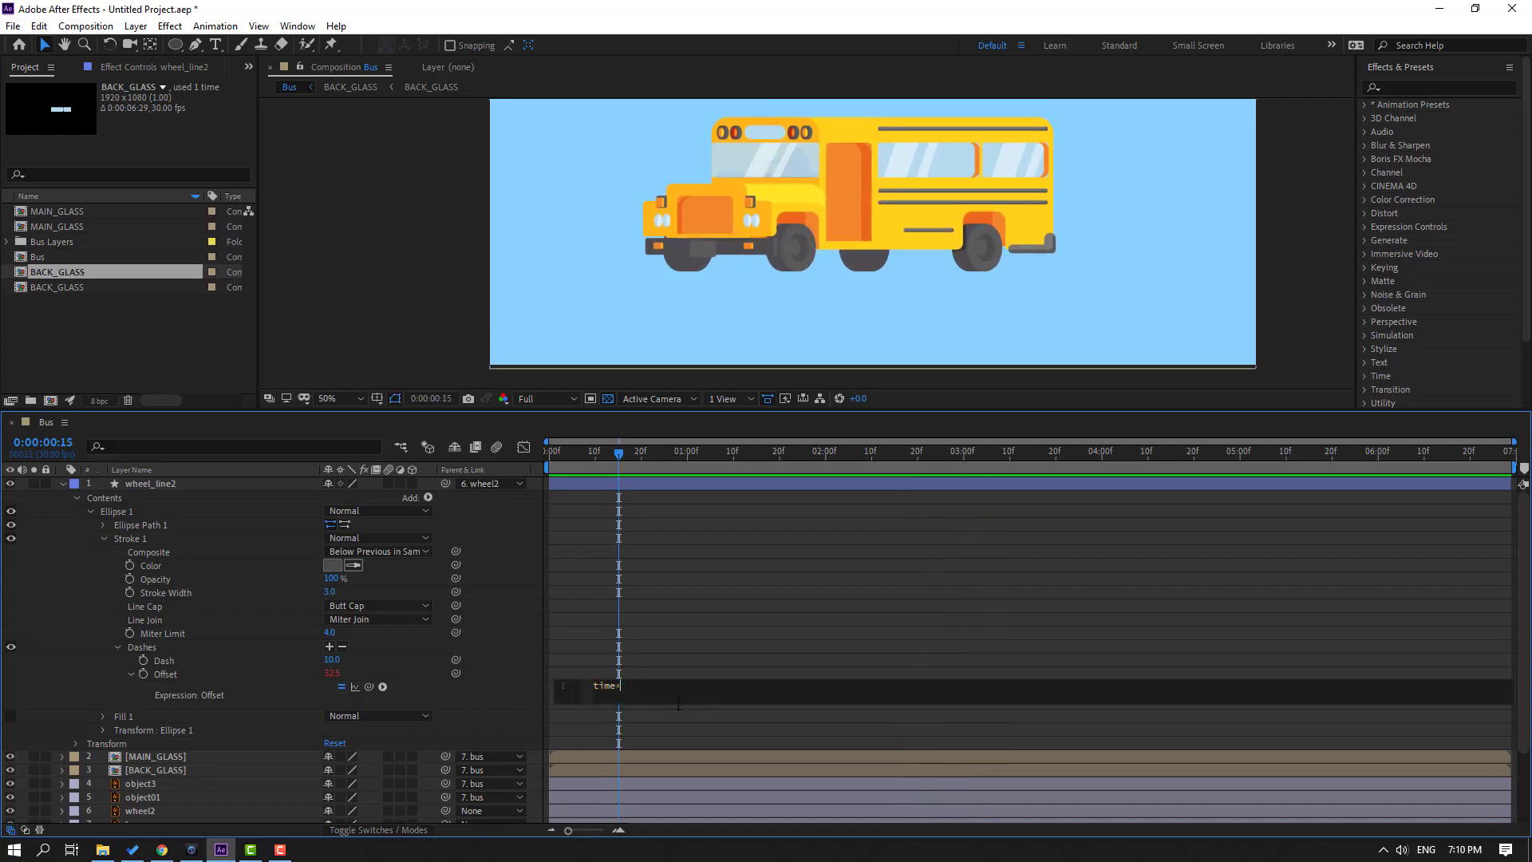
pyautogui.write('80')
pyautogui.click(692, 672)
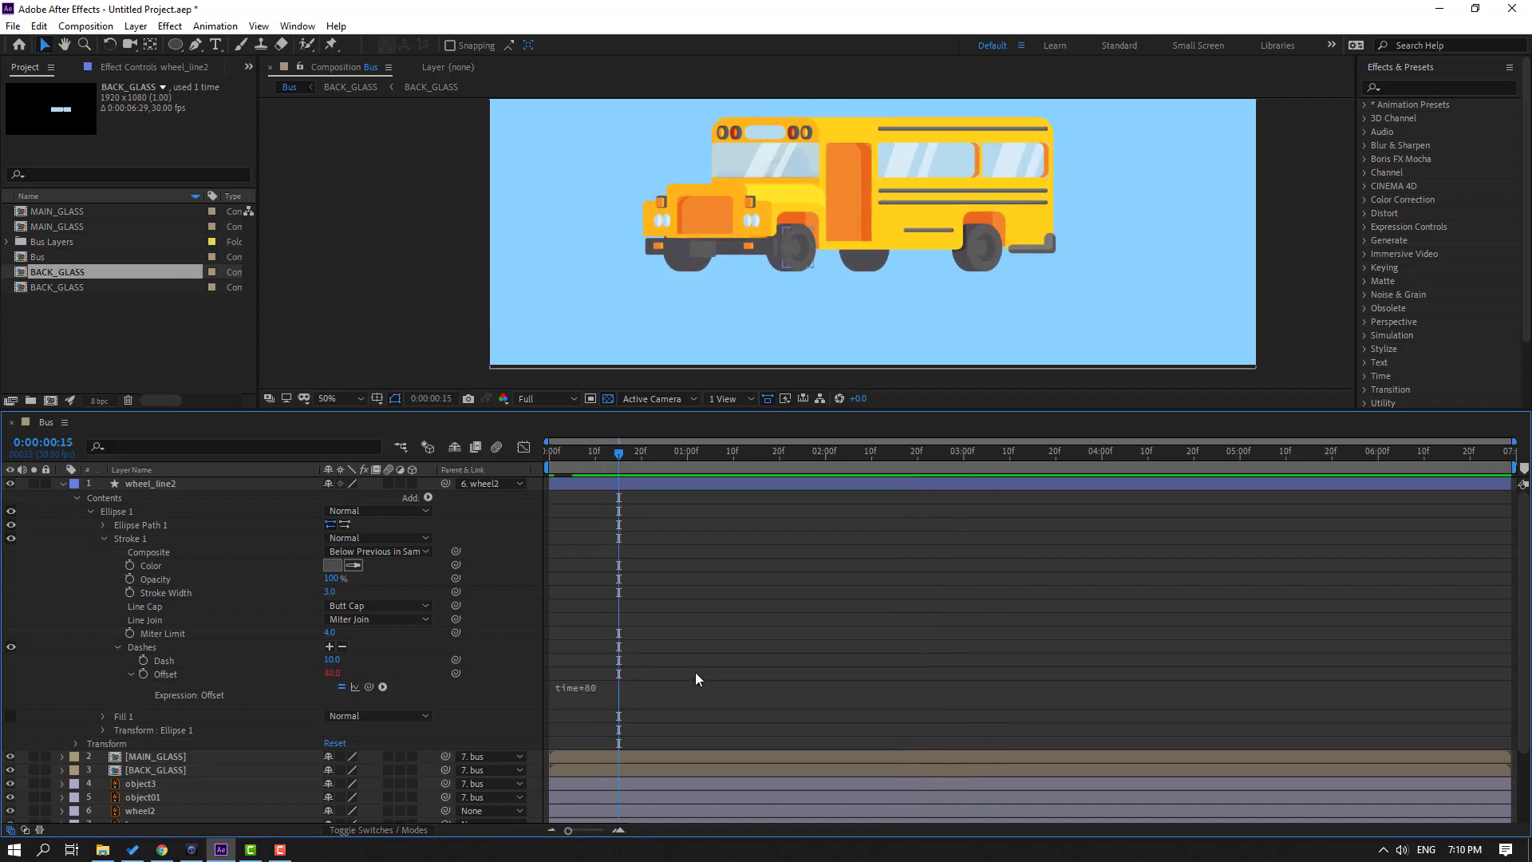
pyautogui.press('space')
pyautogui.scroll(2, 884, 270)
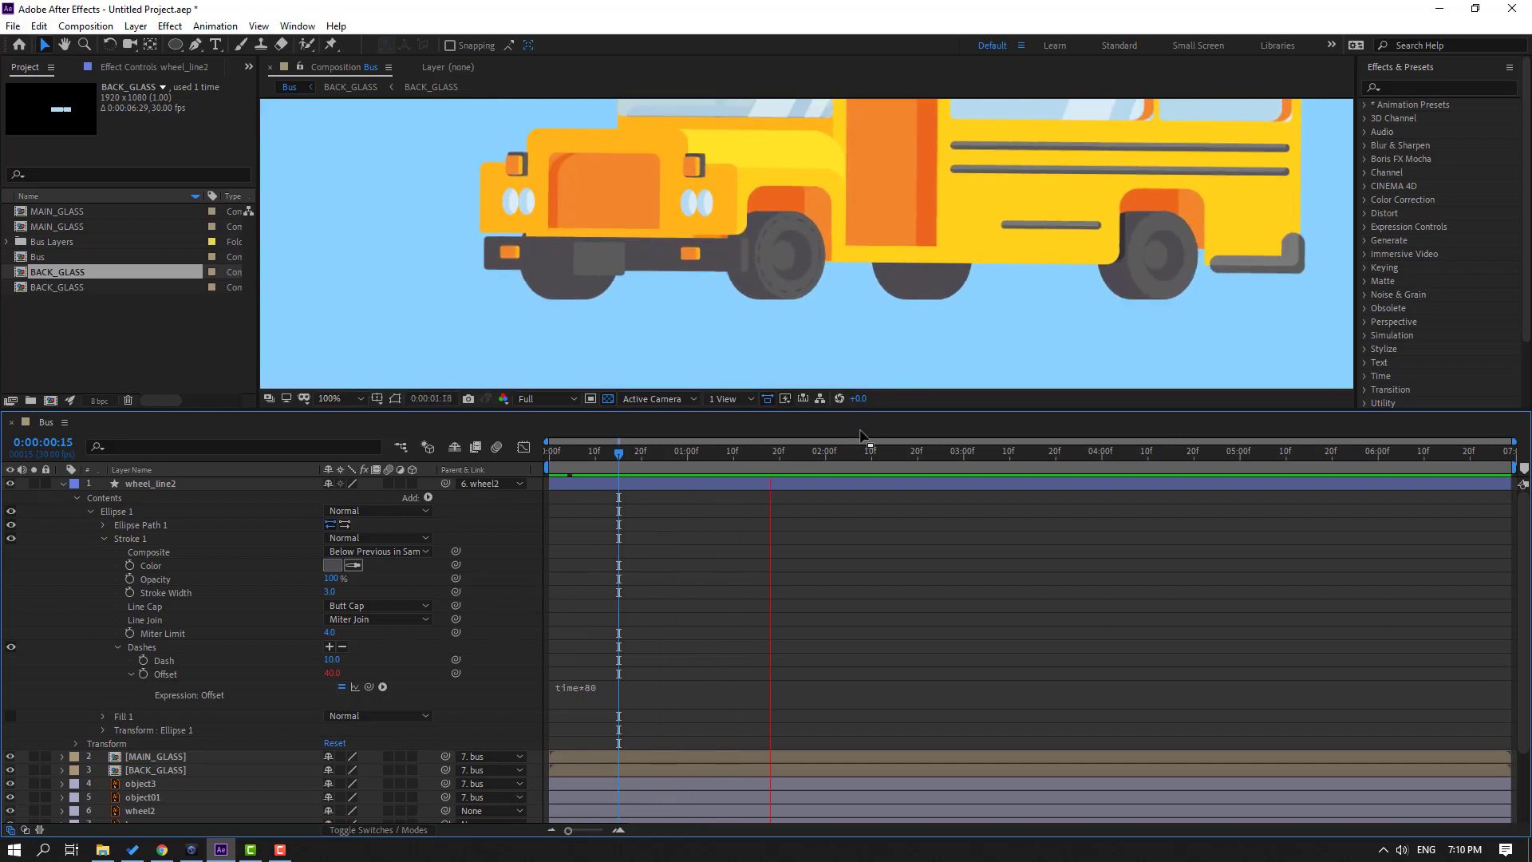
# - Duplicate the wheel_line2 layer and align the copy with the rear wheel's face
pyautogui.click(63, 483)
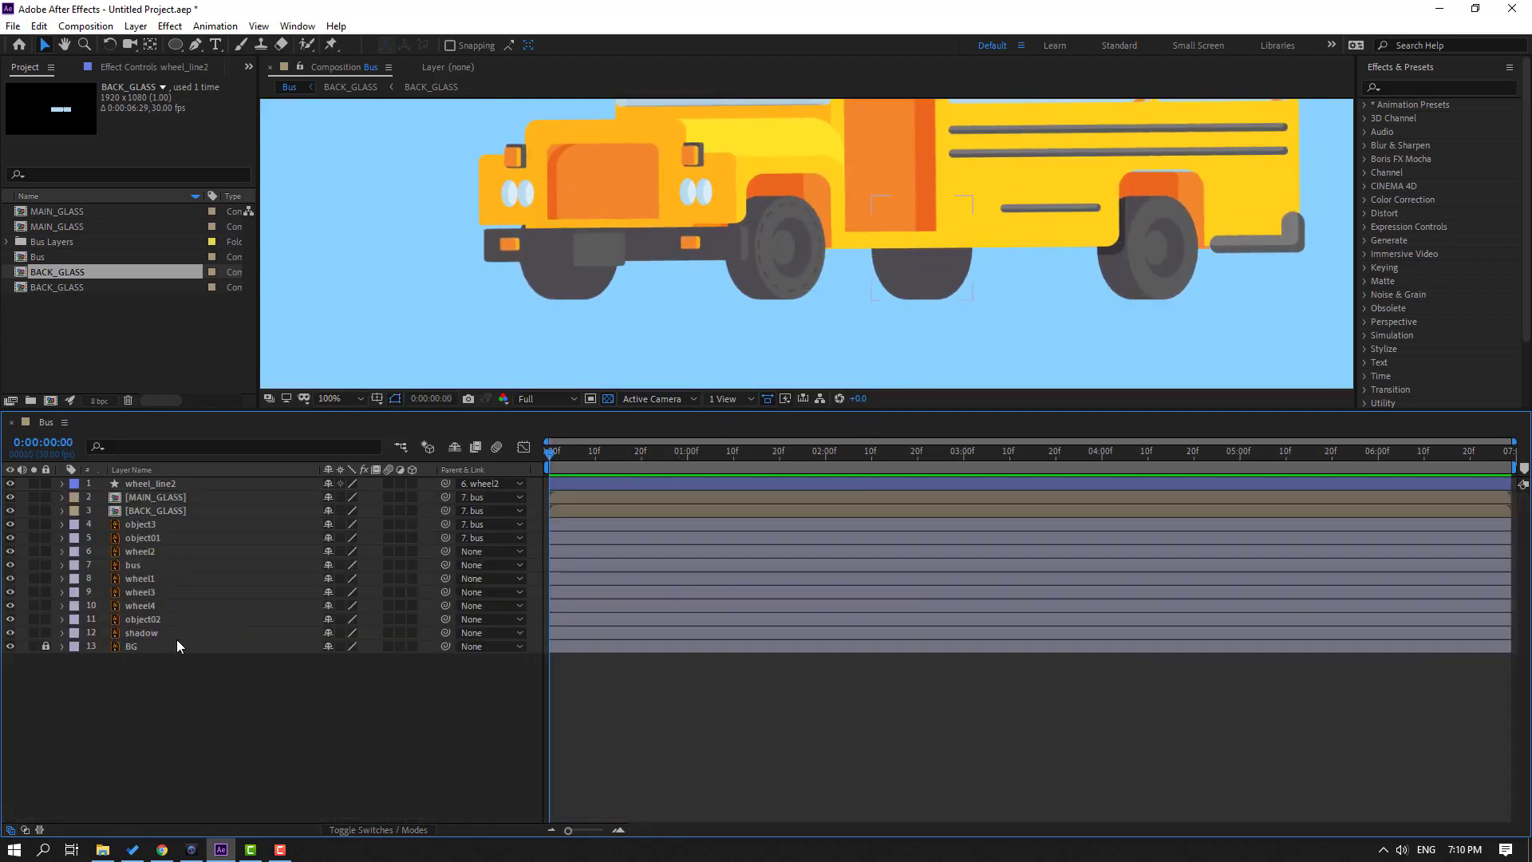
pyautogui.click(161, 485)
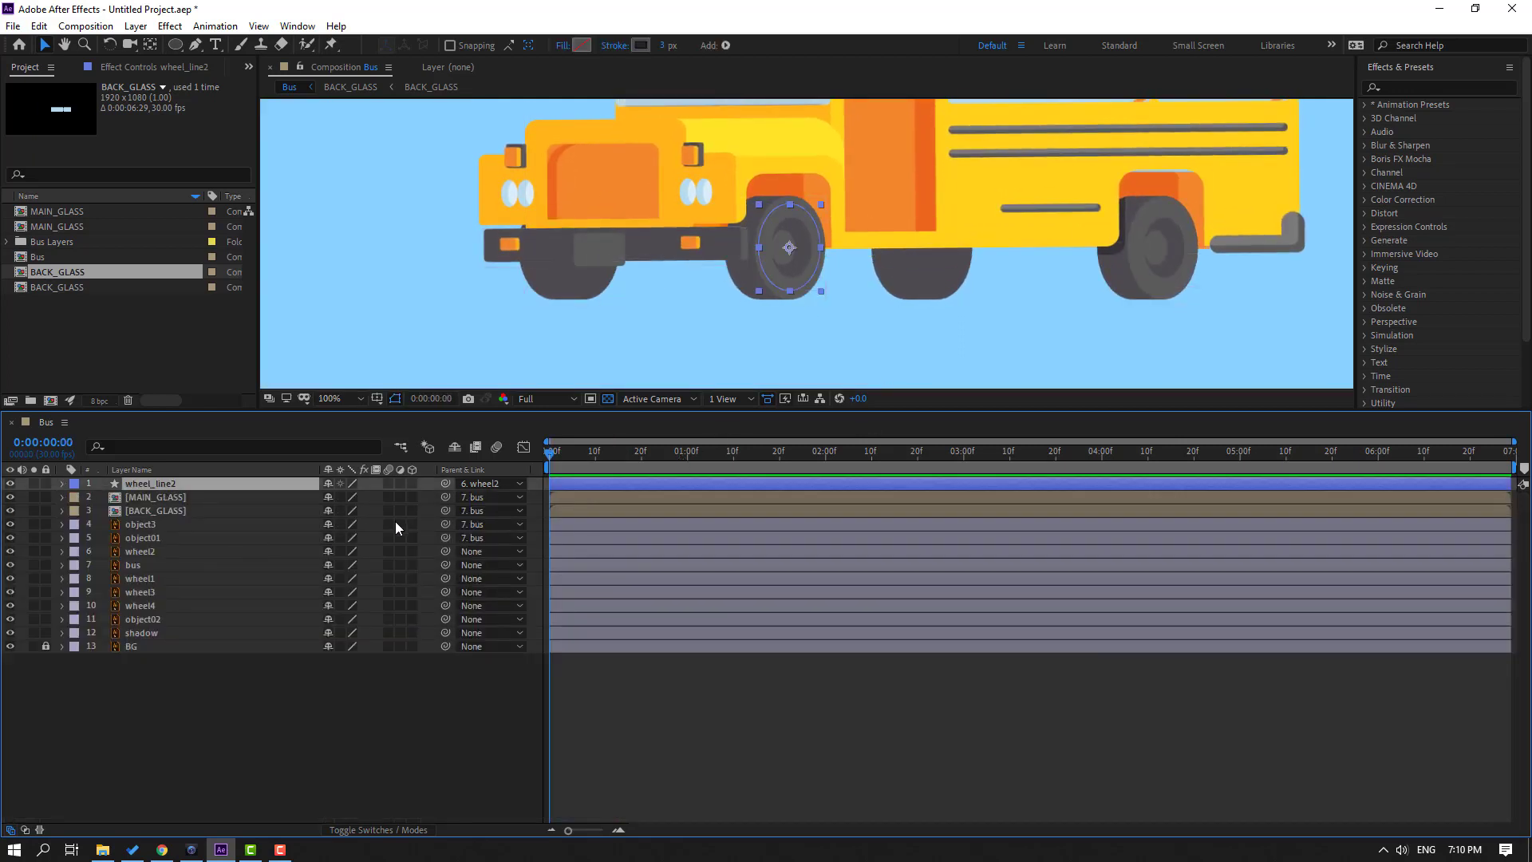
pyautogui.hotkey('ctrl', 'd')
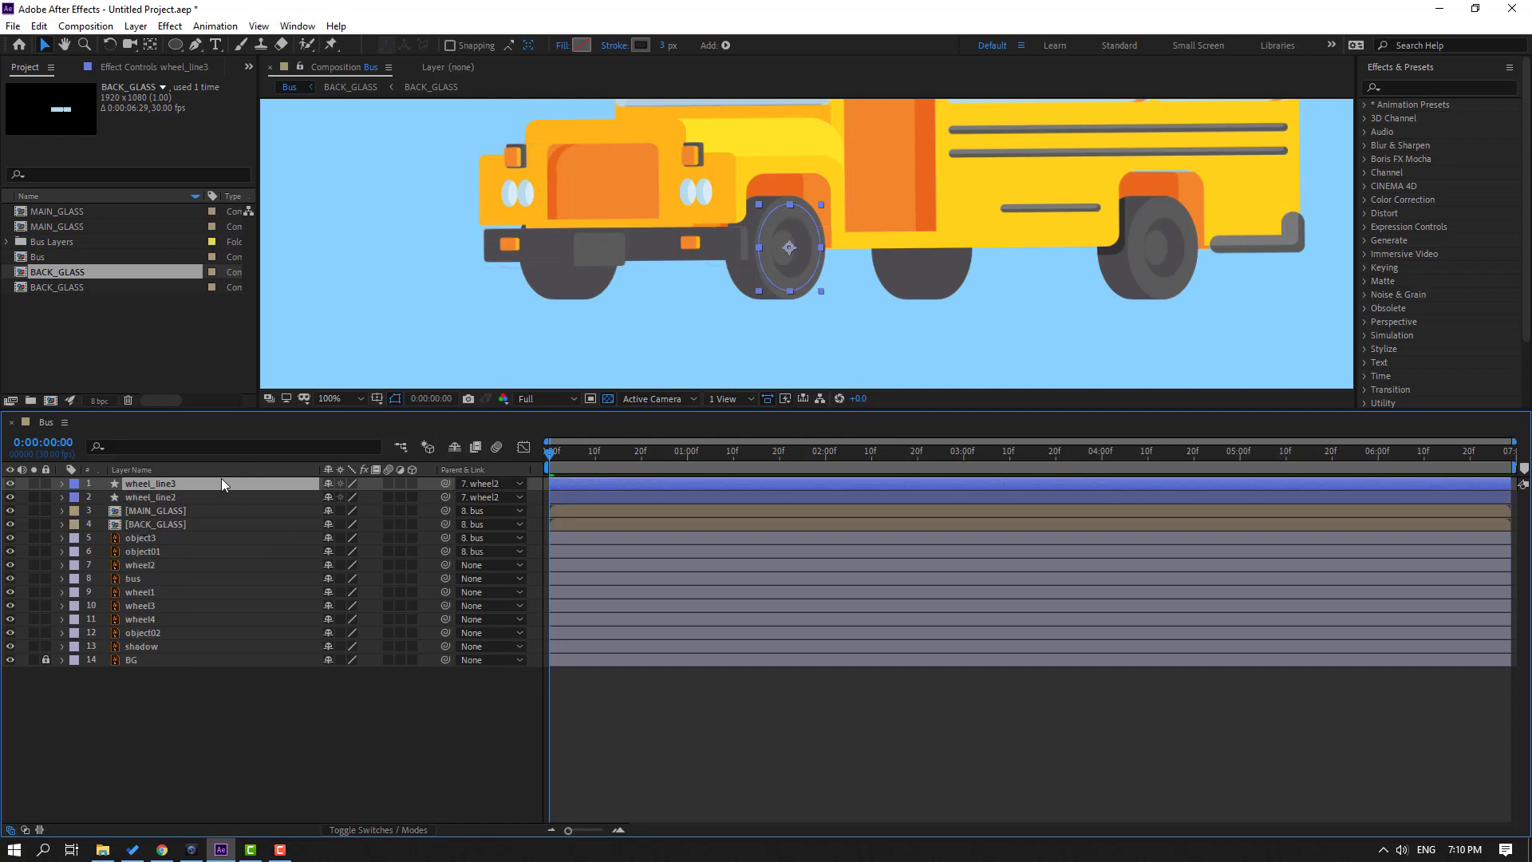
pyautogui.moveTo(786, 262); pyautogui.dragTo(1169, 247)
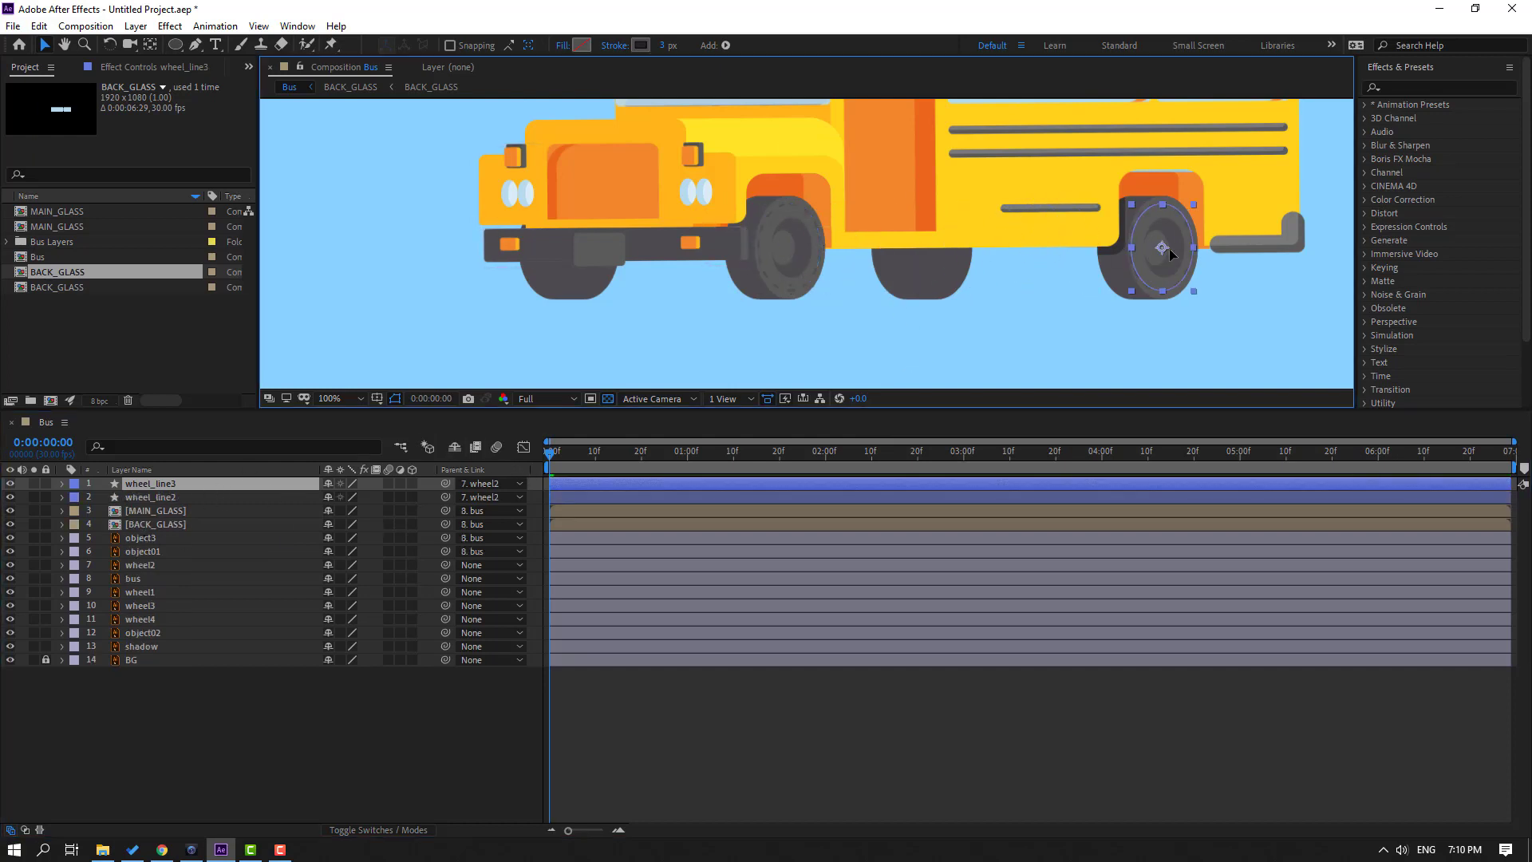
pyautogui.scroll(2, 1170, 247)
pyautogui.scroll(2, 1036, 255)
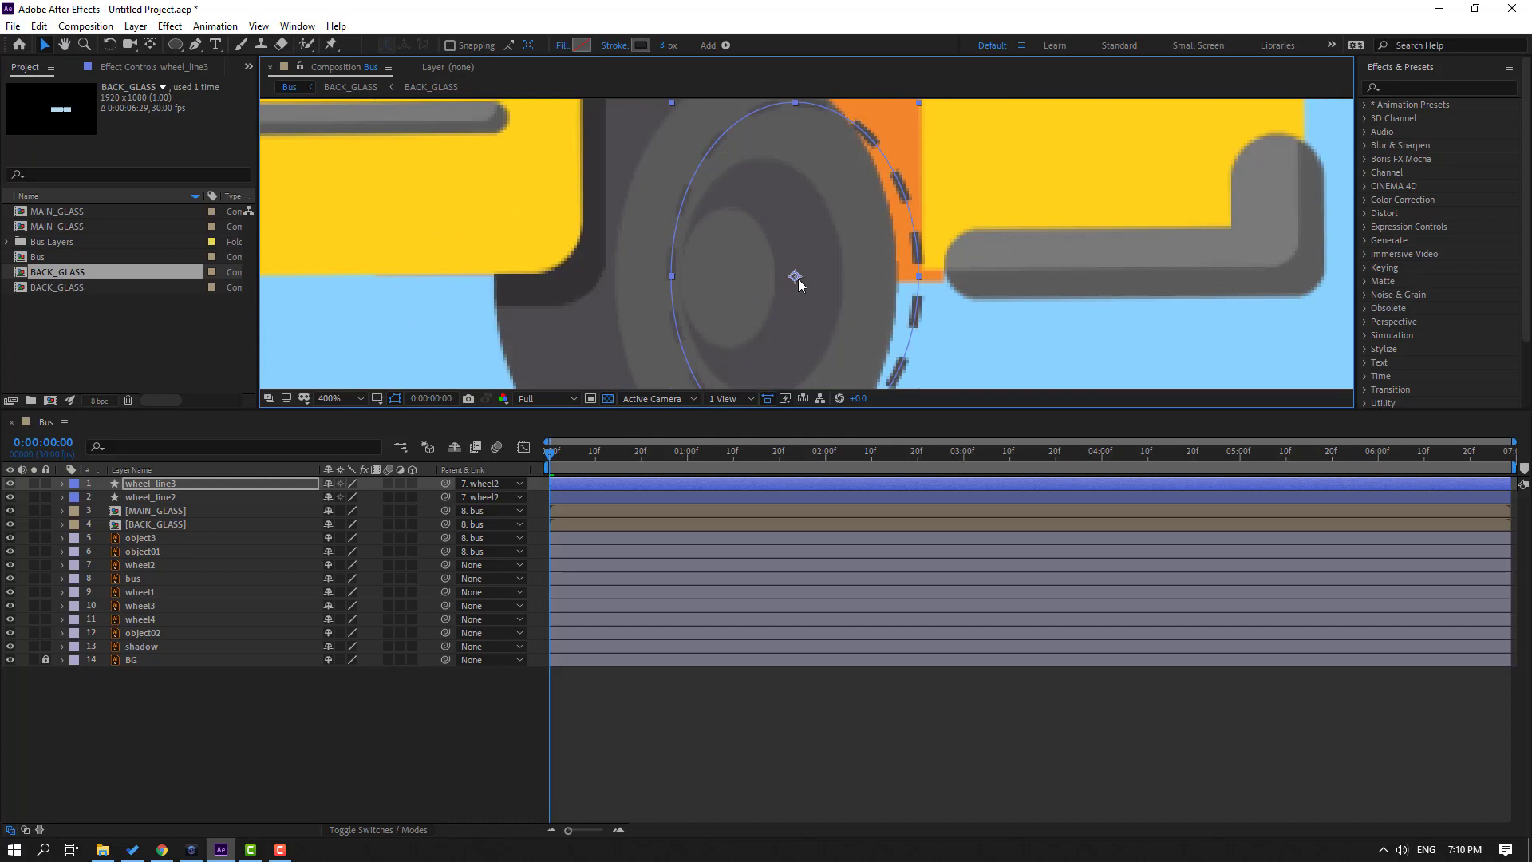
pyautogui.moveTo(798, 279); pyautogui.dragTo(756, 280)
pyautogui.scroll(-2, 750, 295)
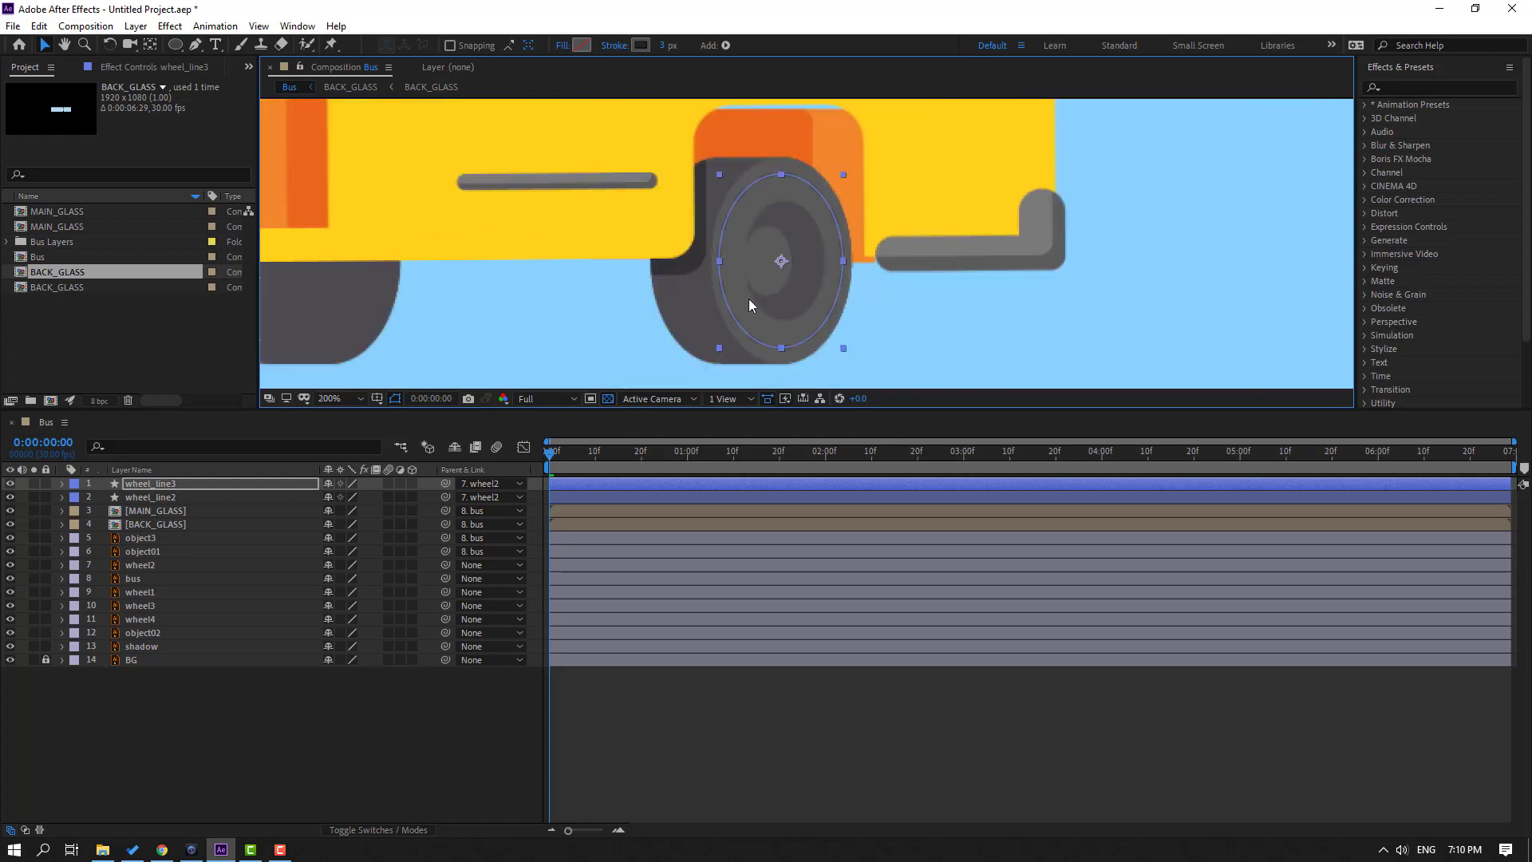
# - Identify the rear wheel's layer and rename the duplicated dashed line to match it as wheel_line1
pyautogui.click(151, 607)
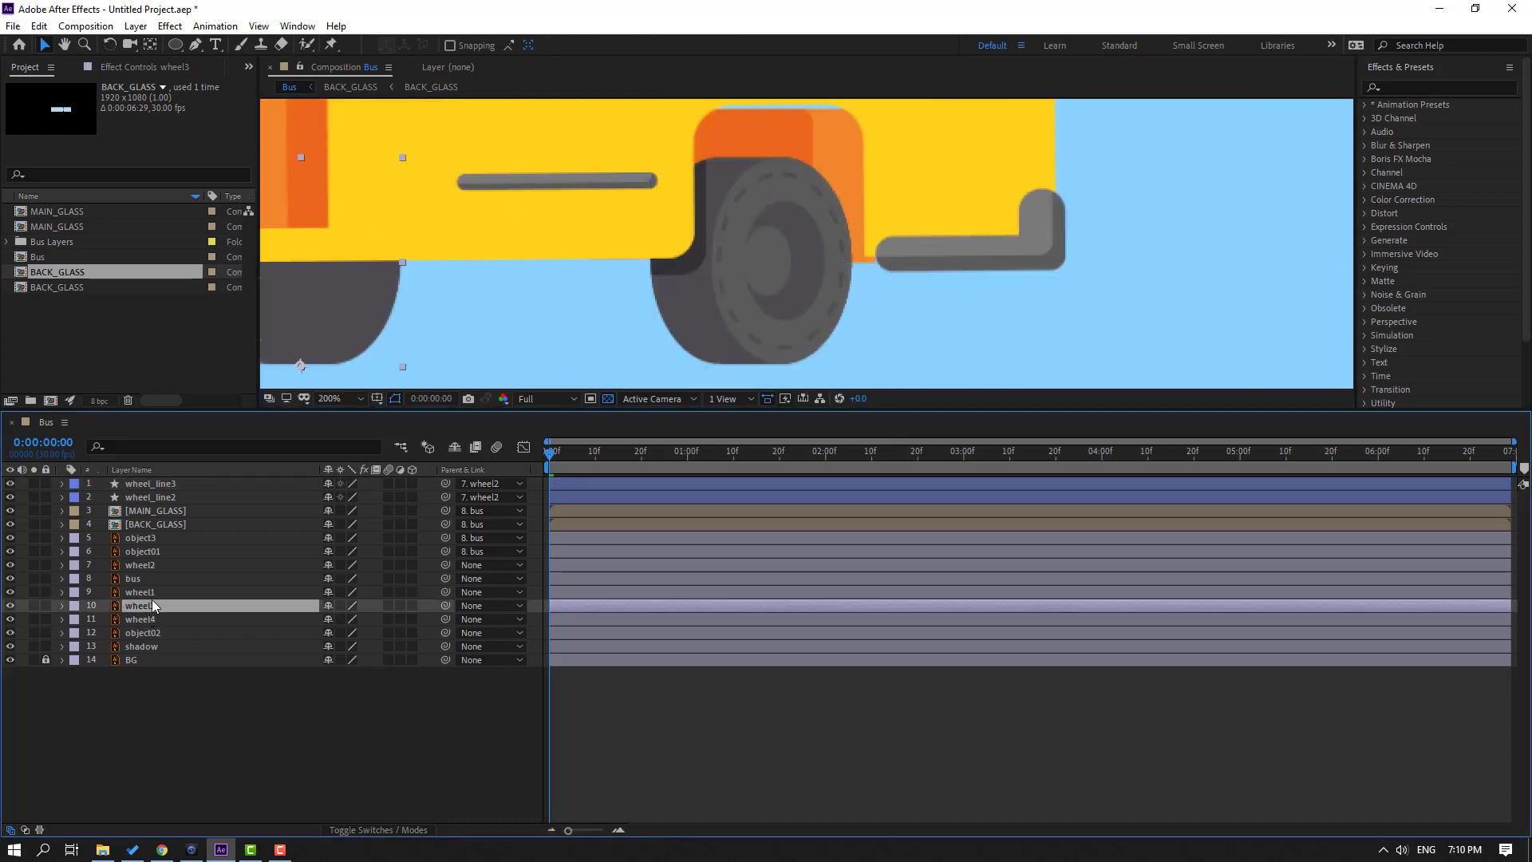
pyautogui.click(152, 593)
pyautogui.click(148, 606)
pyautogui.click(146, 620)
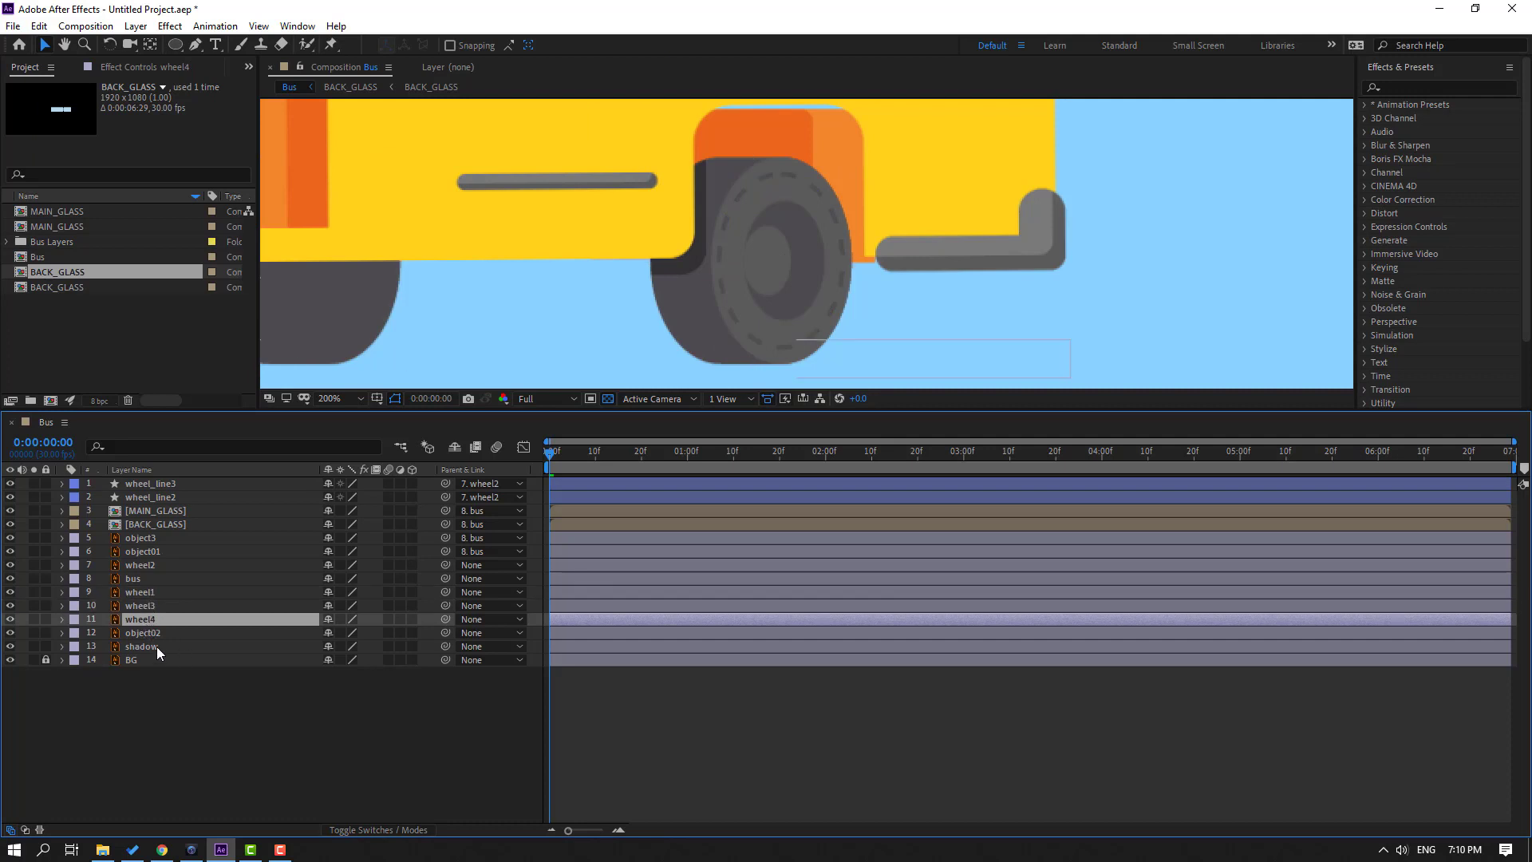
pyautogui.click(145, 593)
pyautogui.click(150, 605)
pyautogui.click(161, 592)
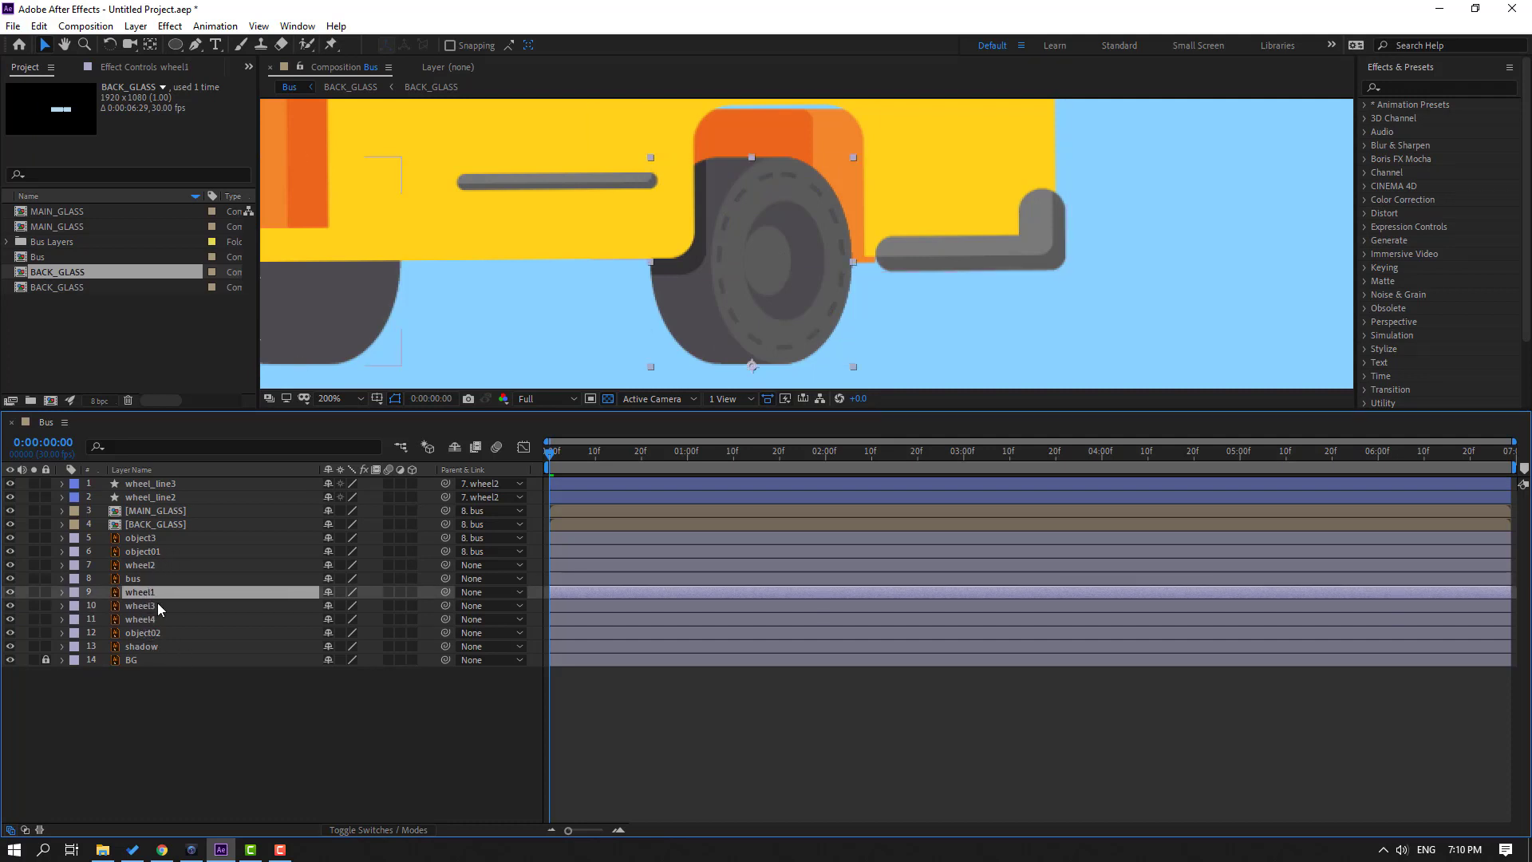
pyautogui.click(158, 484)
pyautogui.press('Return')
pyautogui.click(210, 485)
pyautogui.press('BackSpace')
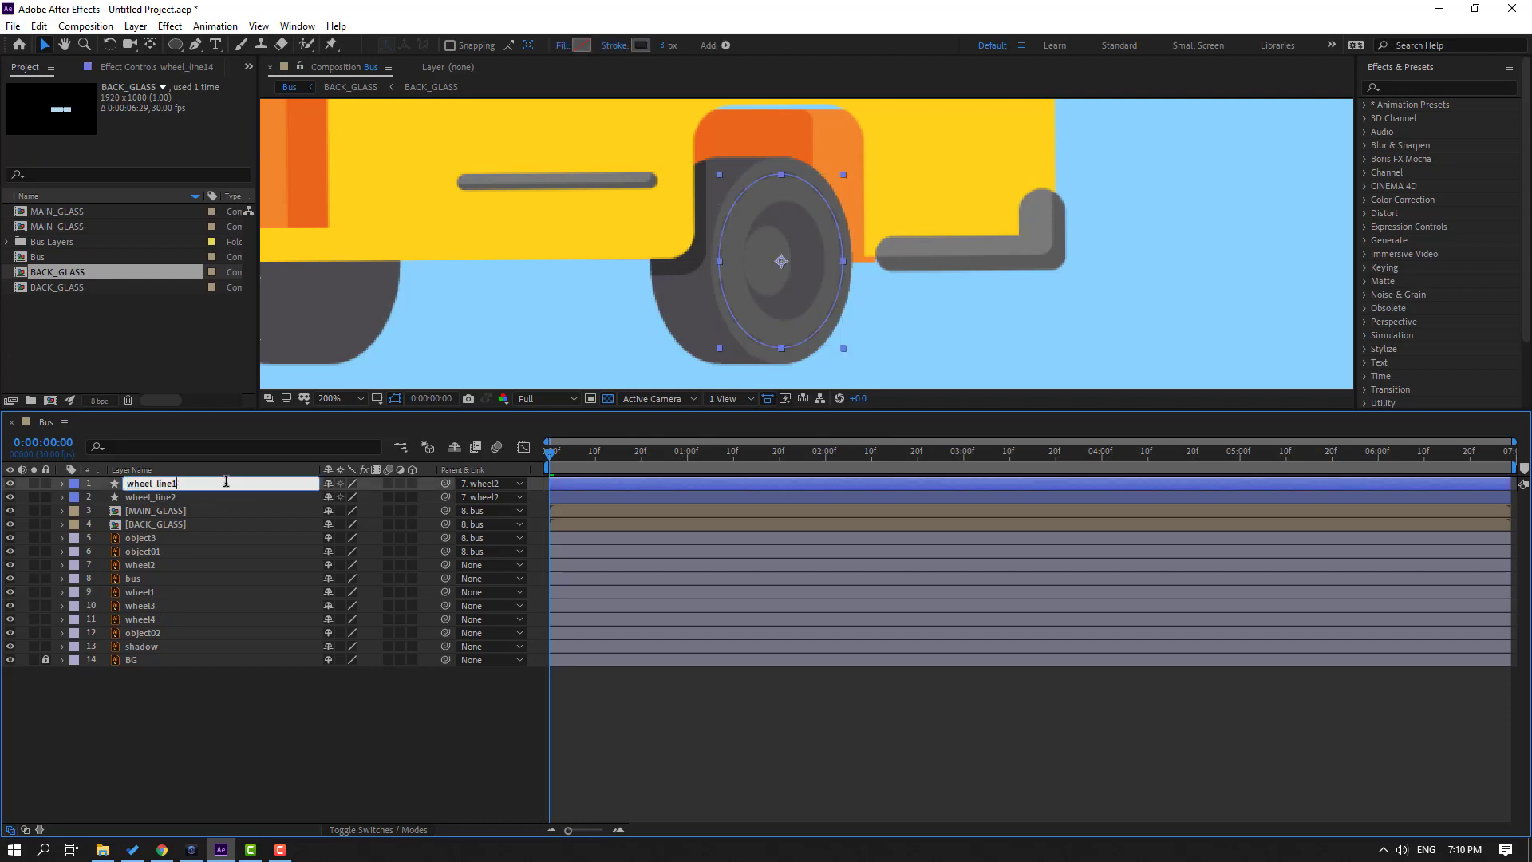
pyautogui.write('1')
pyautogui.press('Return')
# - Parent the rear wheel's dashed line to the wheel1 layer and preview the whole bus animation
pyautogui.moveTo(445, 485); pyautogui.dragTo(171, 592)
pyautogui.press('space')
pyautogui.scroll(-2, 685, 327)
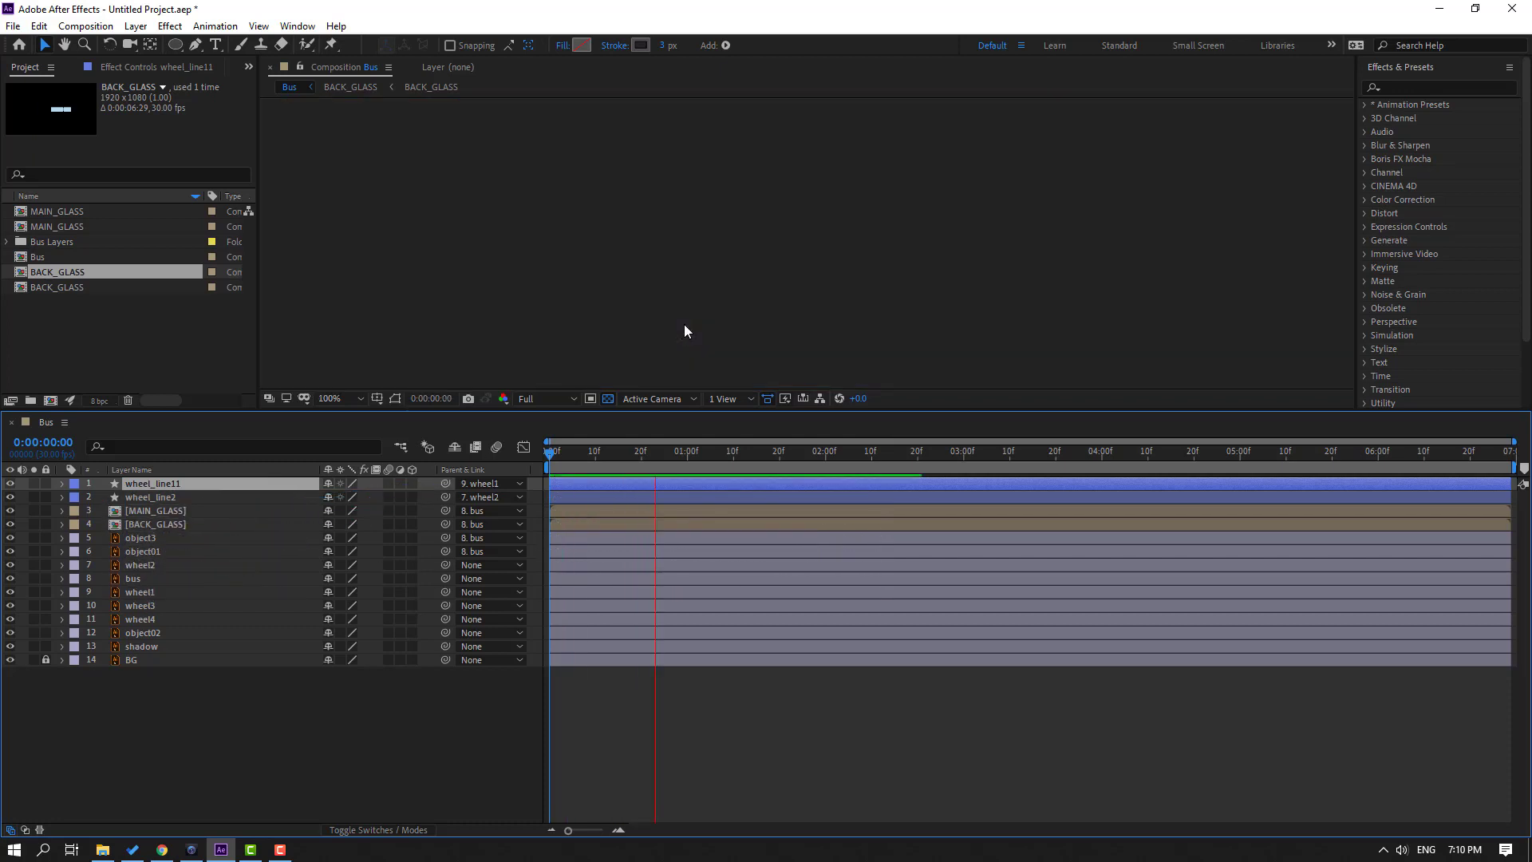
pyautogui.scroll(-1, 564, 327)
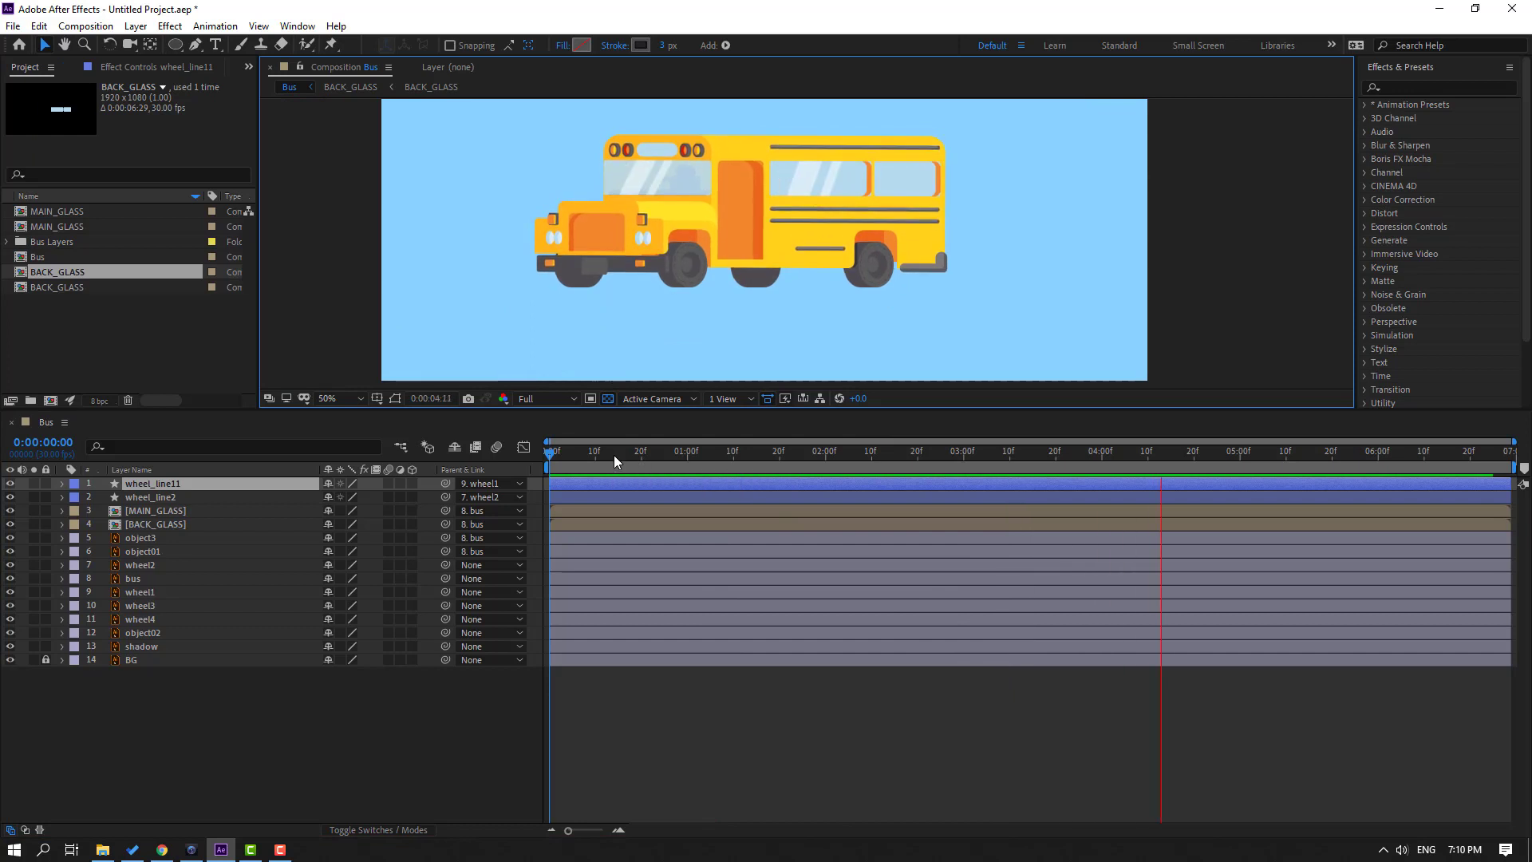
pyautogui.moveTo(615, 454); pyautogui.dragTo(561, 452)
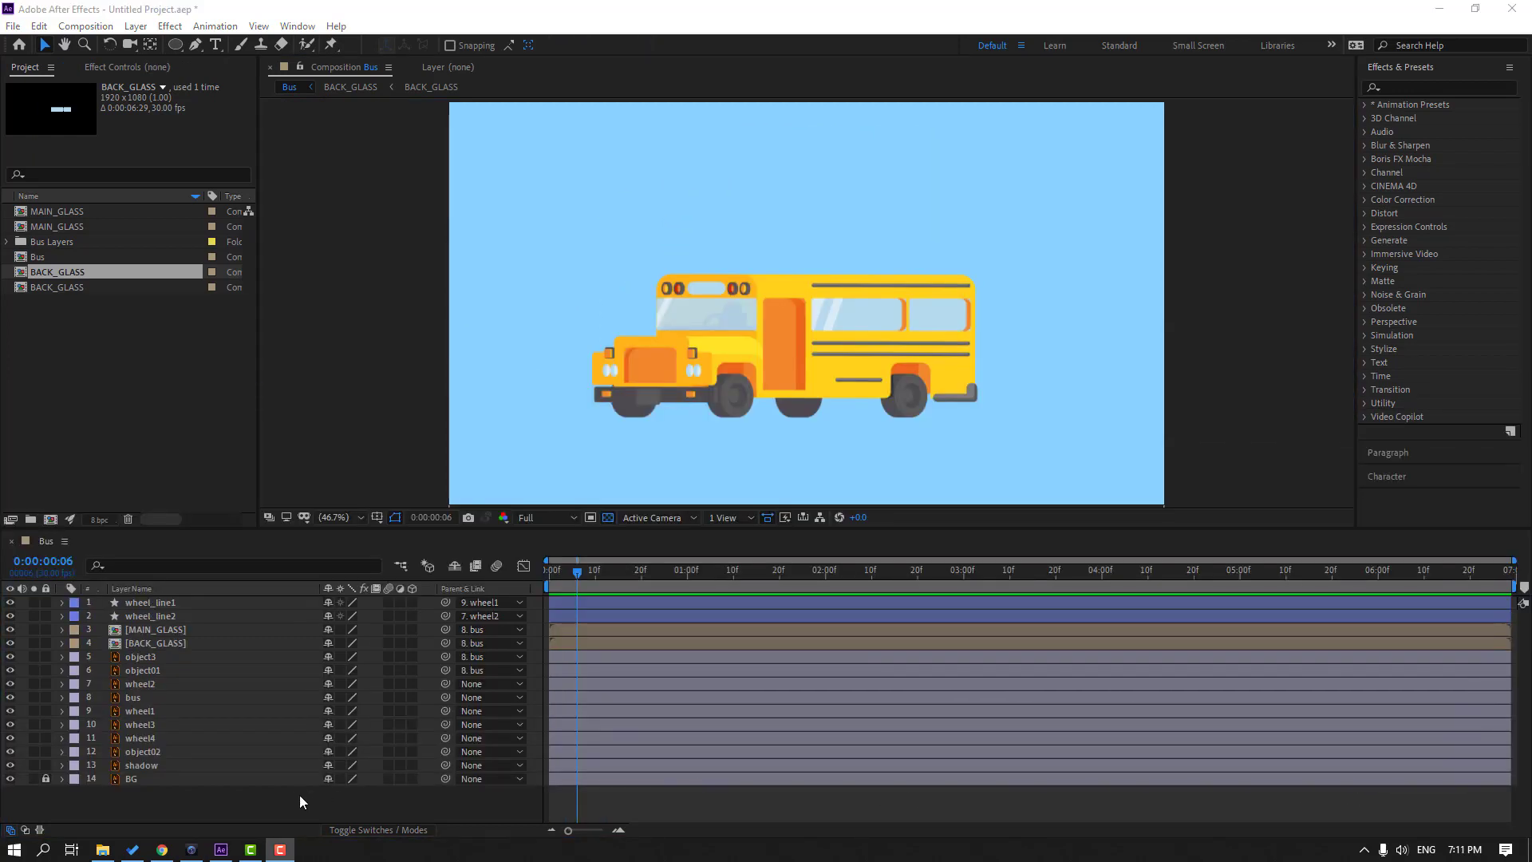
# - With no layer selected, draw a straight horizontal Pen line under the wheels, extending past both sides of the composition
pyautogui.click(300, 801)
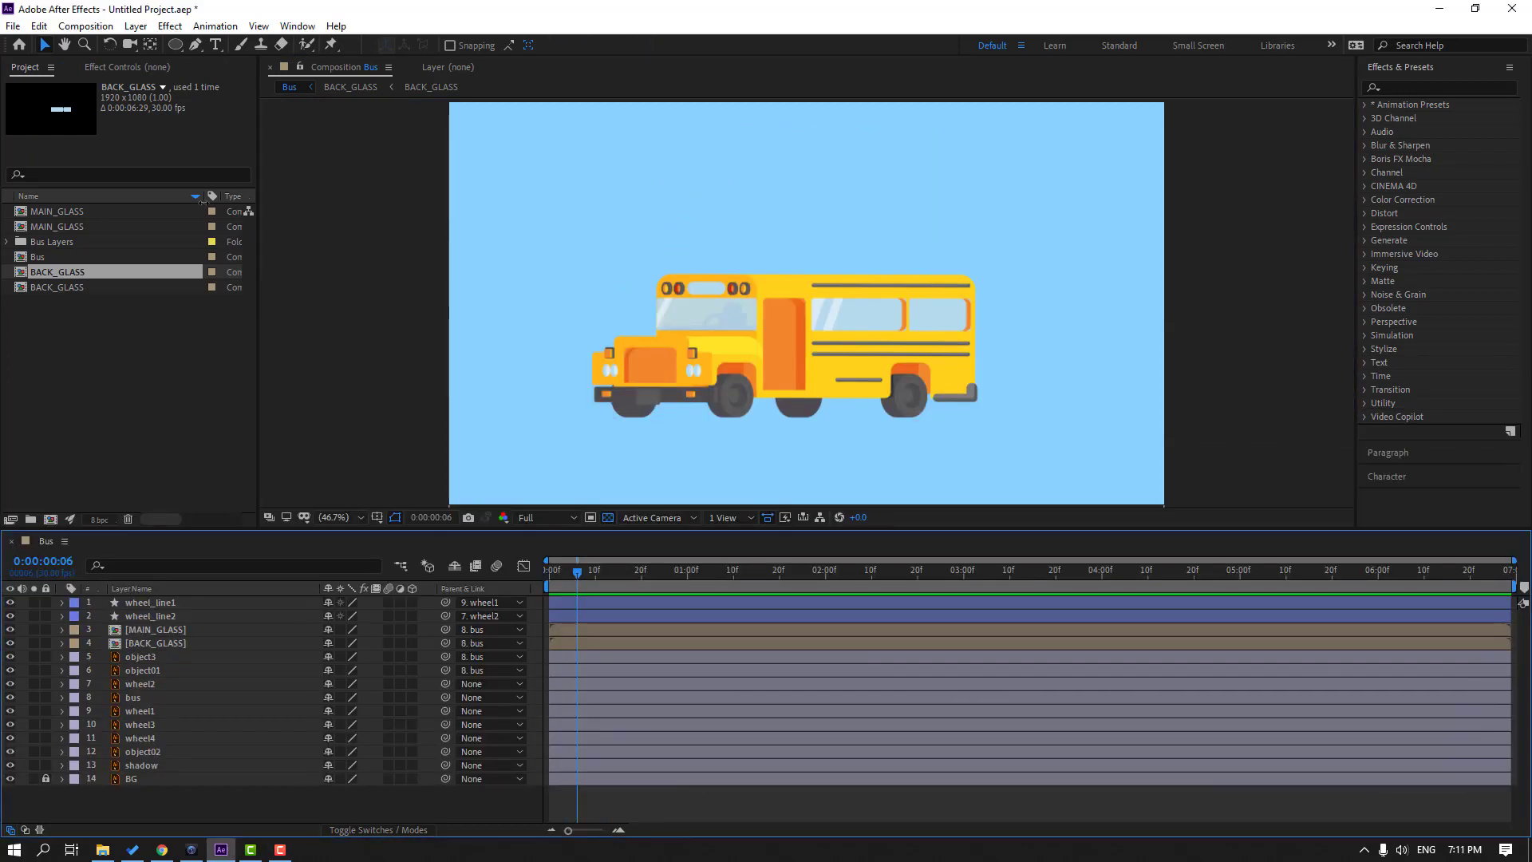
pyautogui.click(195, 46)
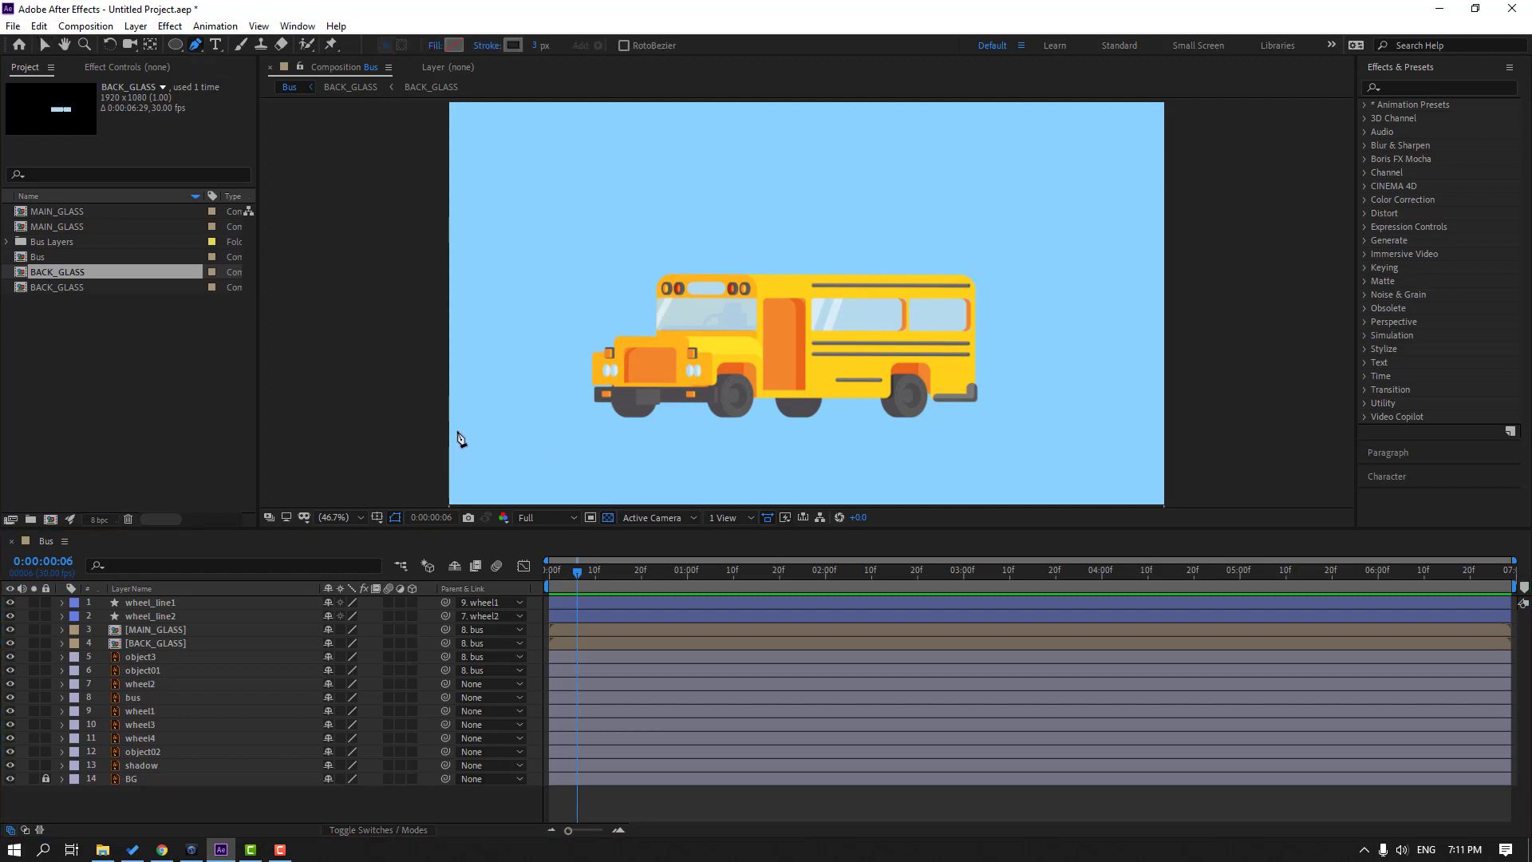
pyautogui.click(429, 417)
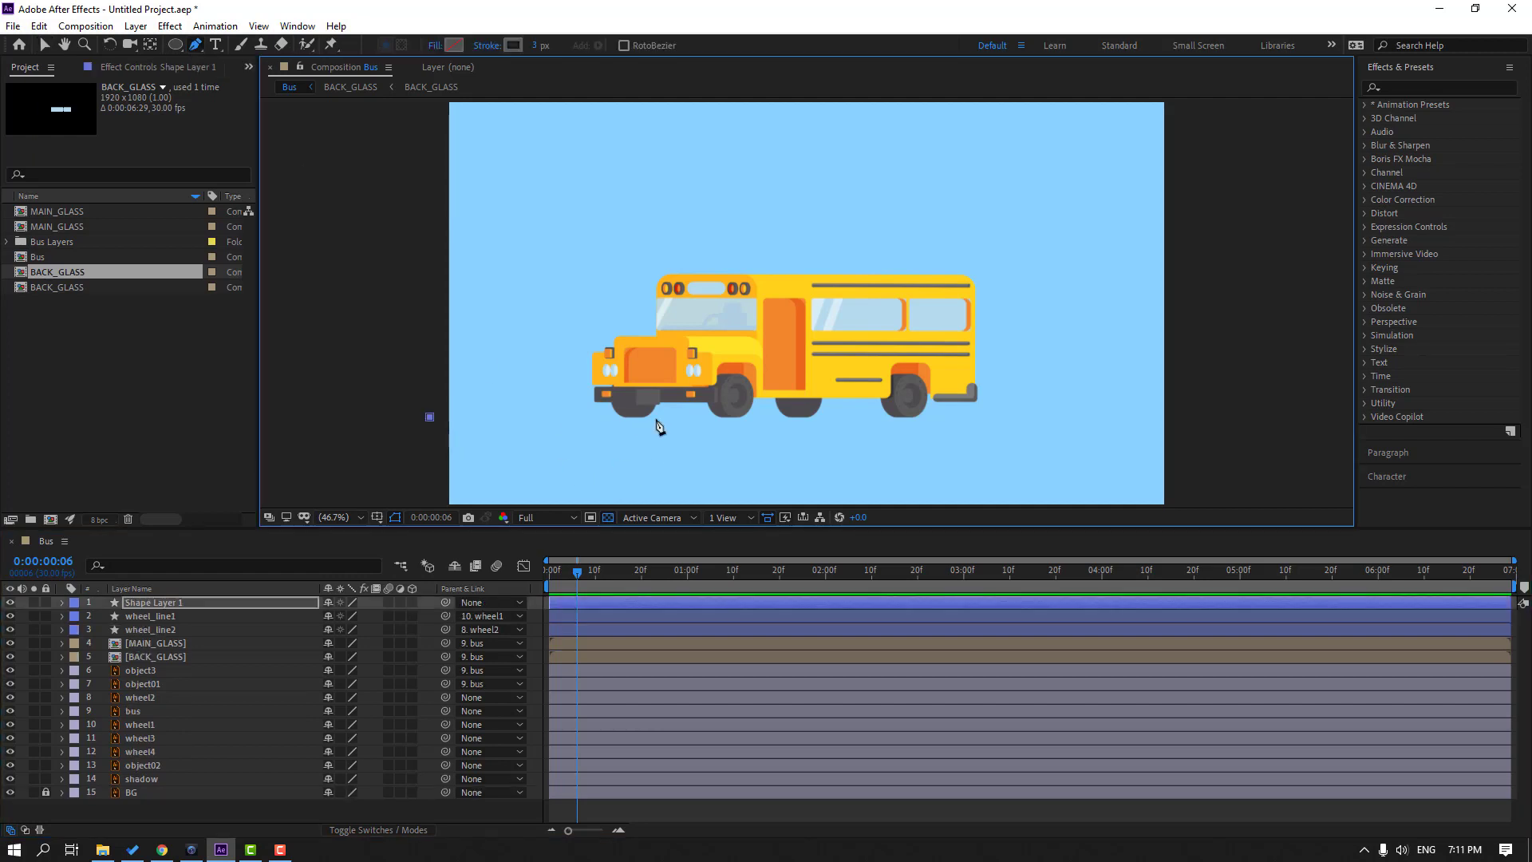
pyautogui.click(1180, 416)
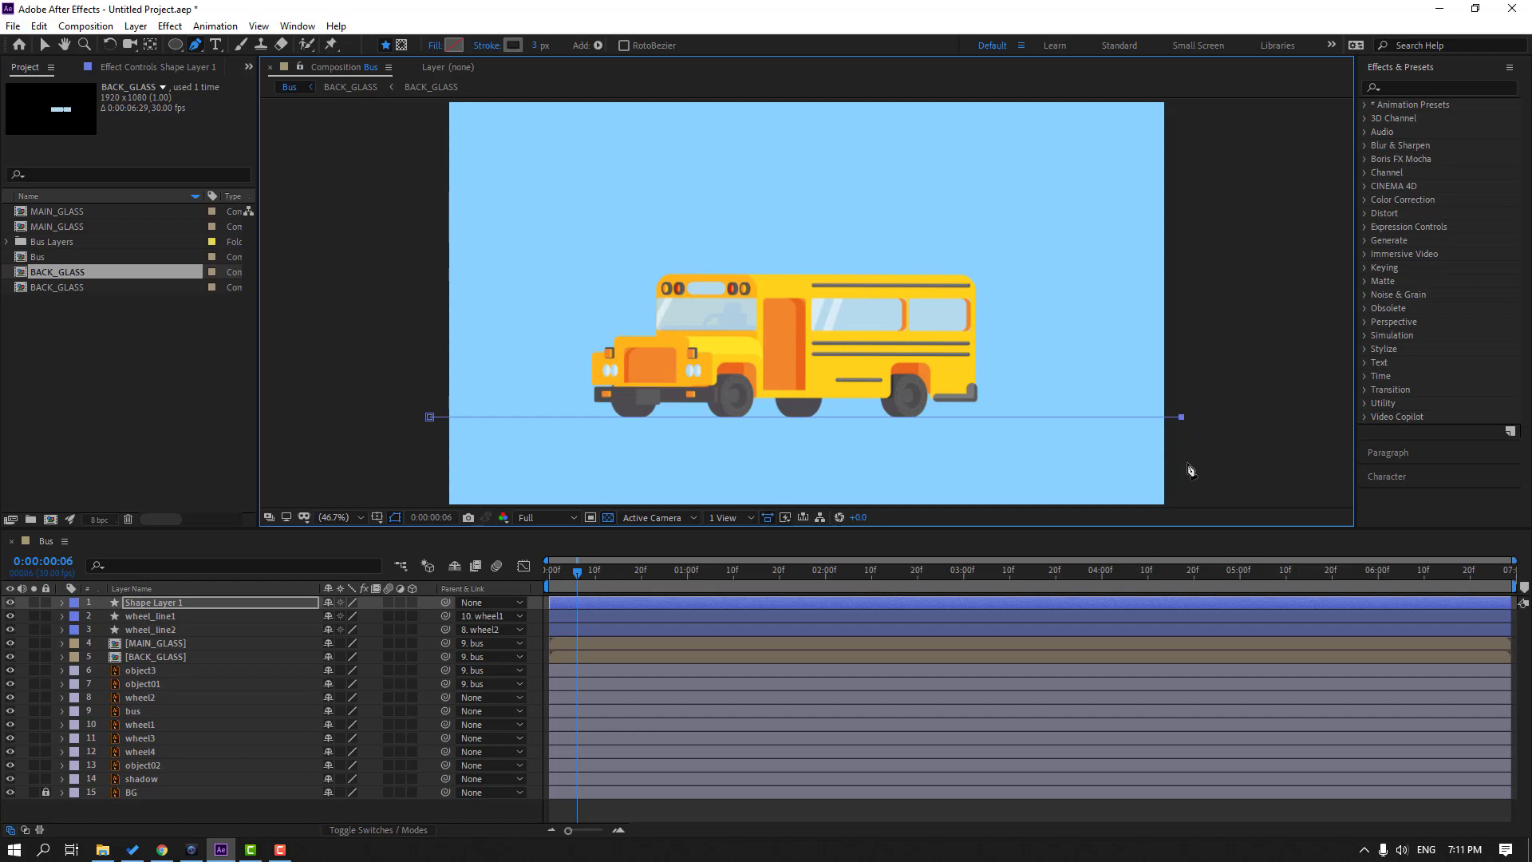
pyautogui.click(44, 44)
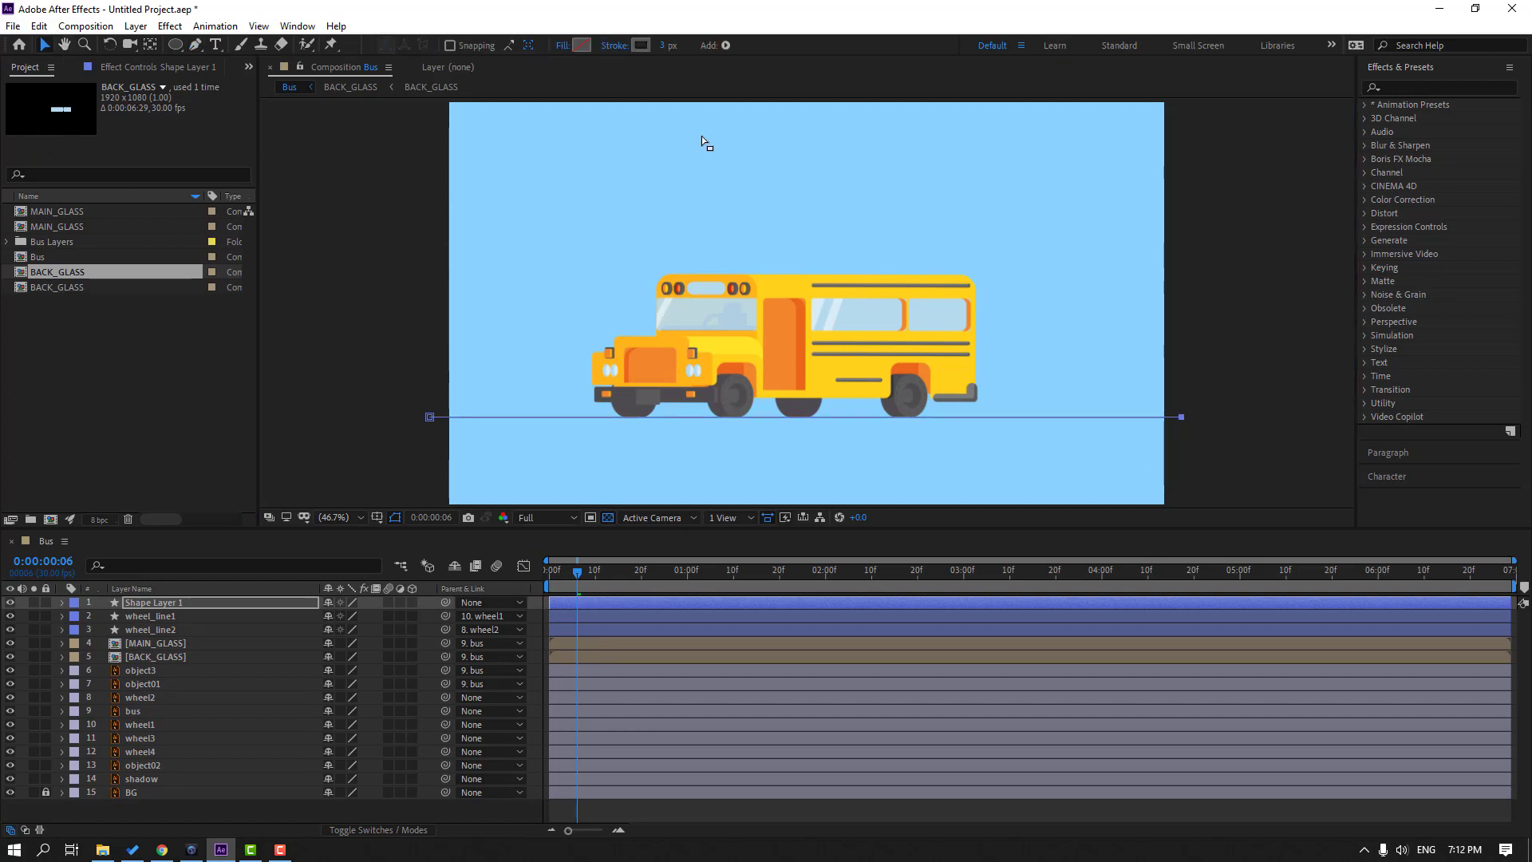
# - Thicken the ground line's stroke to 21 px and change its stroke color to white
pyautogui.moveTo(664, 46); pyautogui.dragTo(679, 46)
pyautogui.click(639, 46)
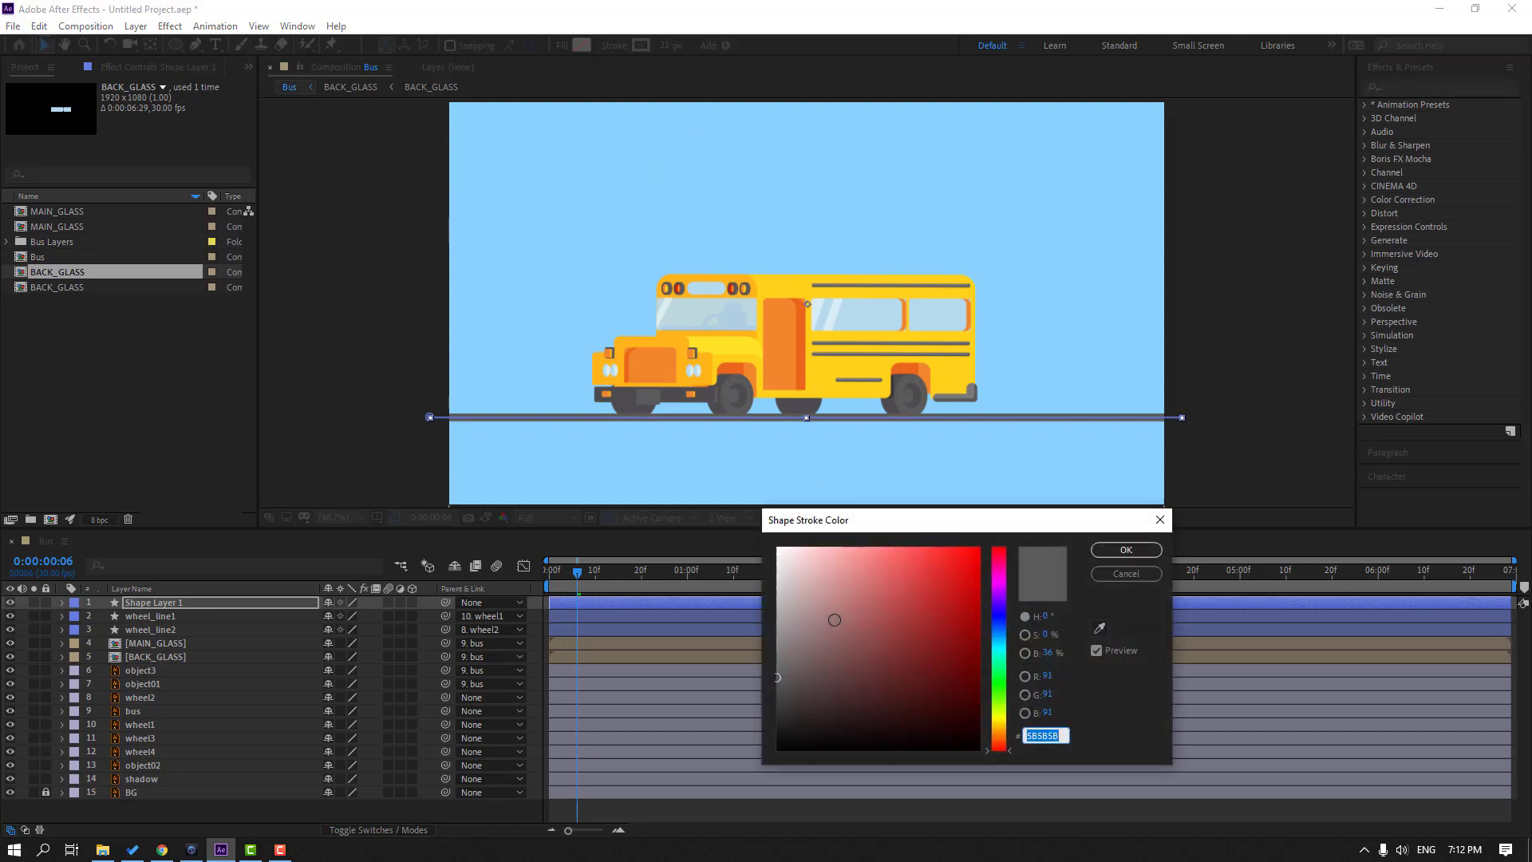
pyautogui.moveTo(830, 619); pyautogui.dragTo(696, 488)
pyautogui.click(1124, 550)
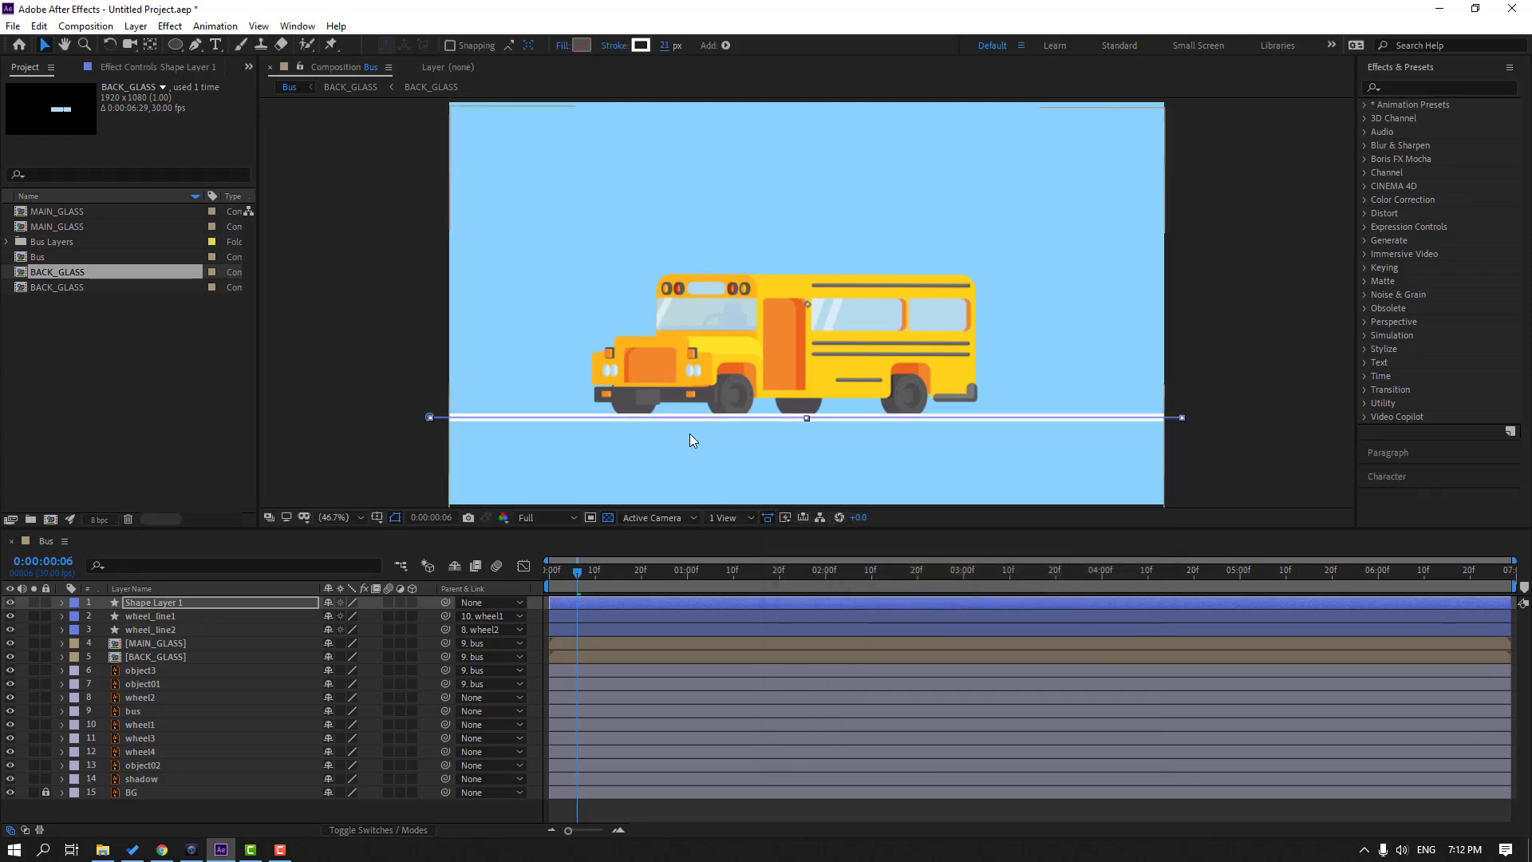
# - Reduce the ground line's stroke width to 7 px and deselect it
pyautogui.scroll(6, 690, 433)
pyautogui.moveTo(801, 289); pyautogui.dragTo(803, 419)
pyautogui.press('v')
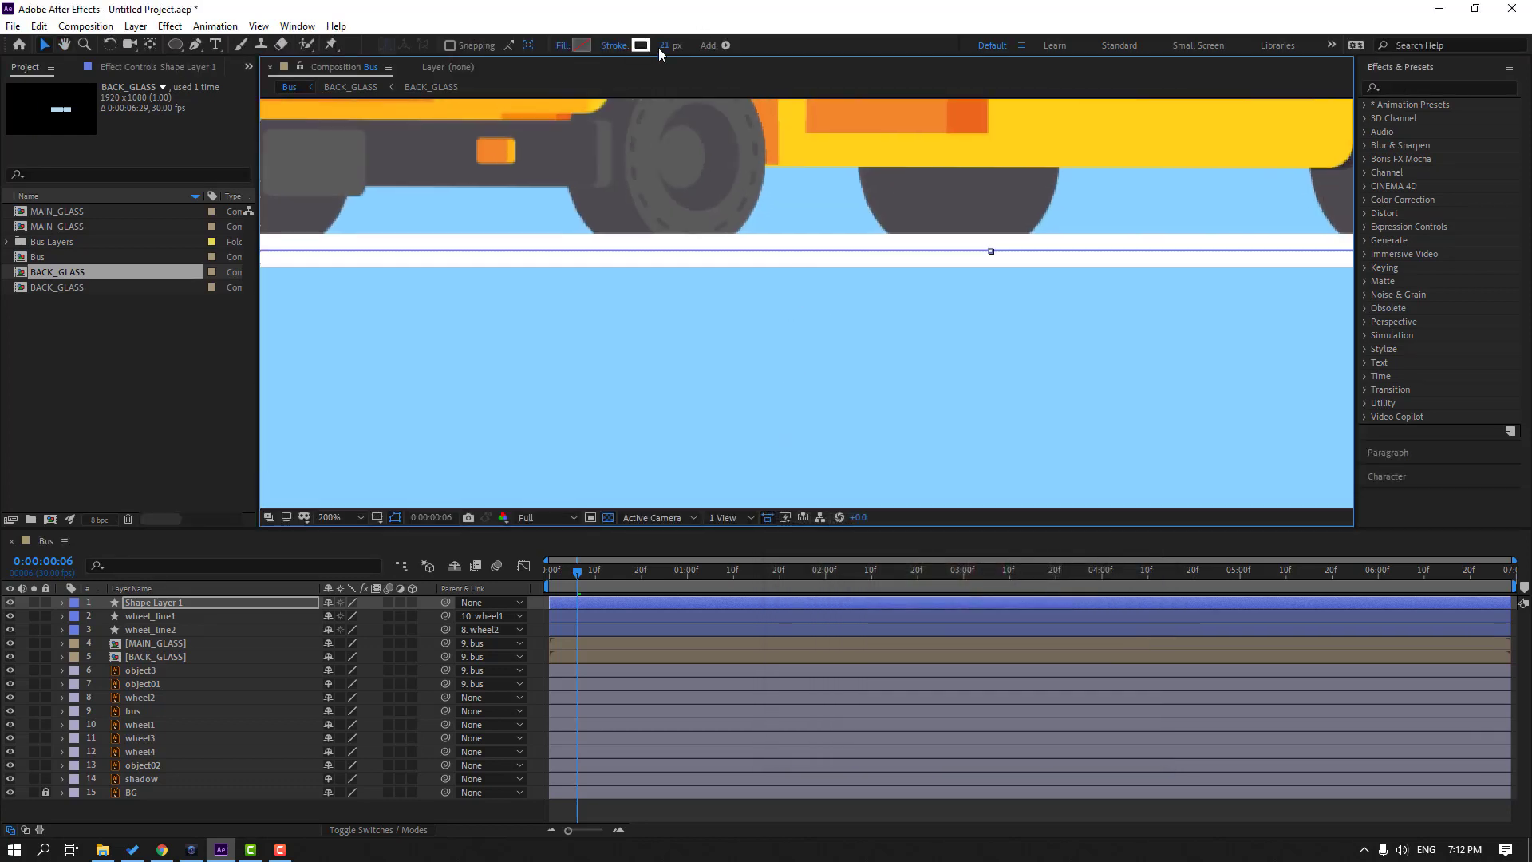
pyautogui.moveTo(666, 45); pyautogui.dragTo(654, 46)
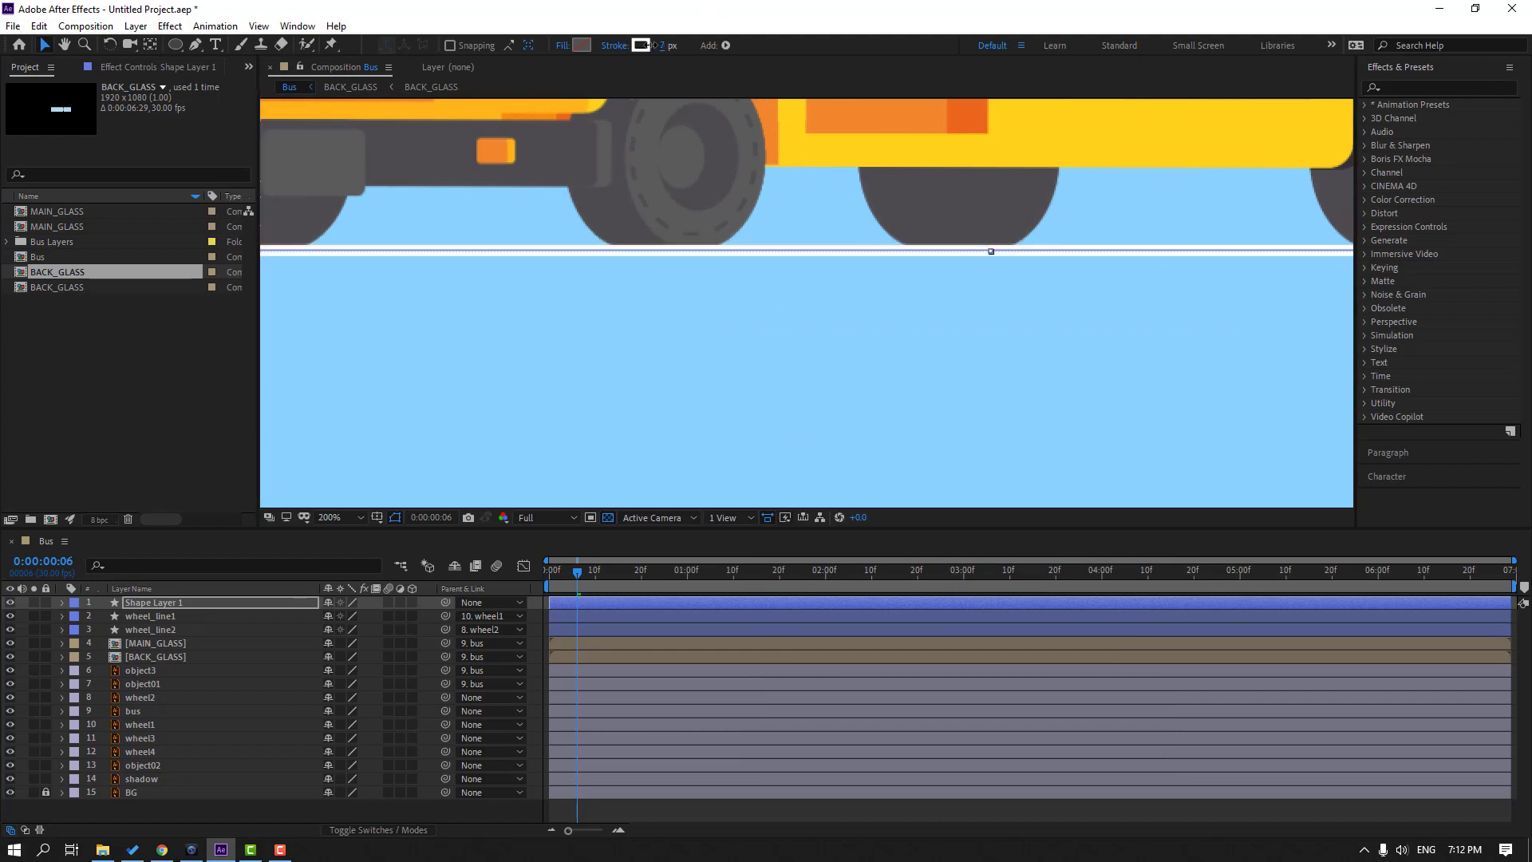
pyautogui.click(1179, 418)
pyautogui.scroll(-4, 1179, 418)
pyautogui.scroll(2, 925, 450)
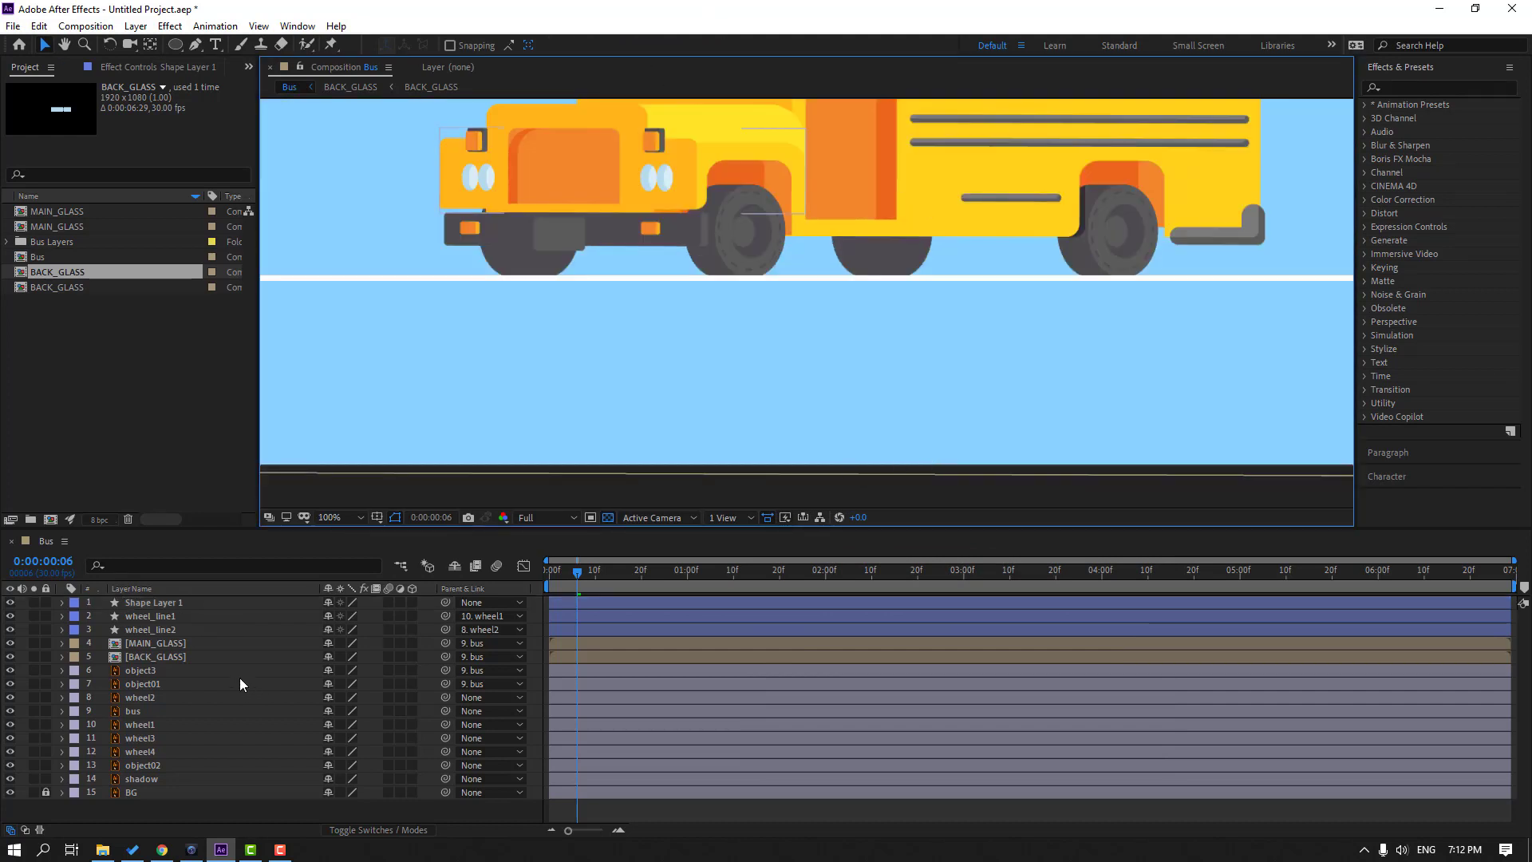
# - Rename the ground line's shape layer as ROAD
pyautogui.click(168, 604)
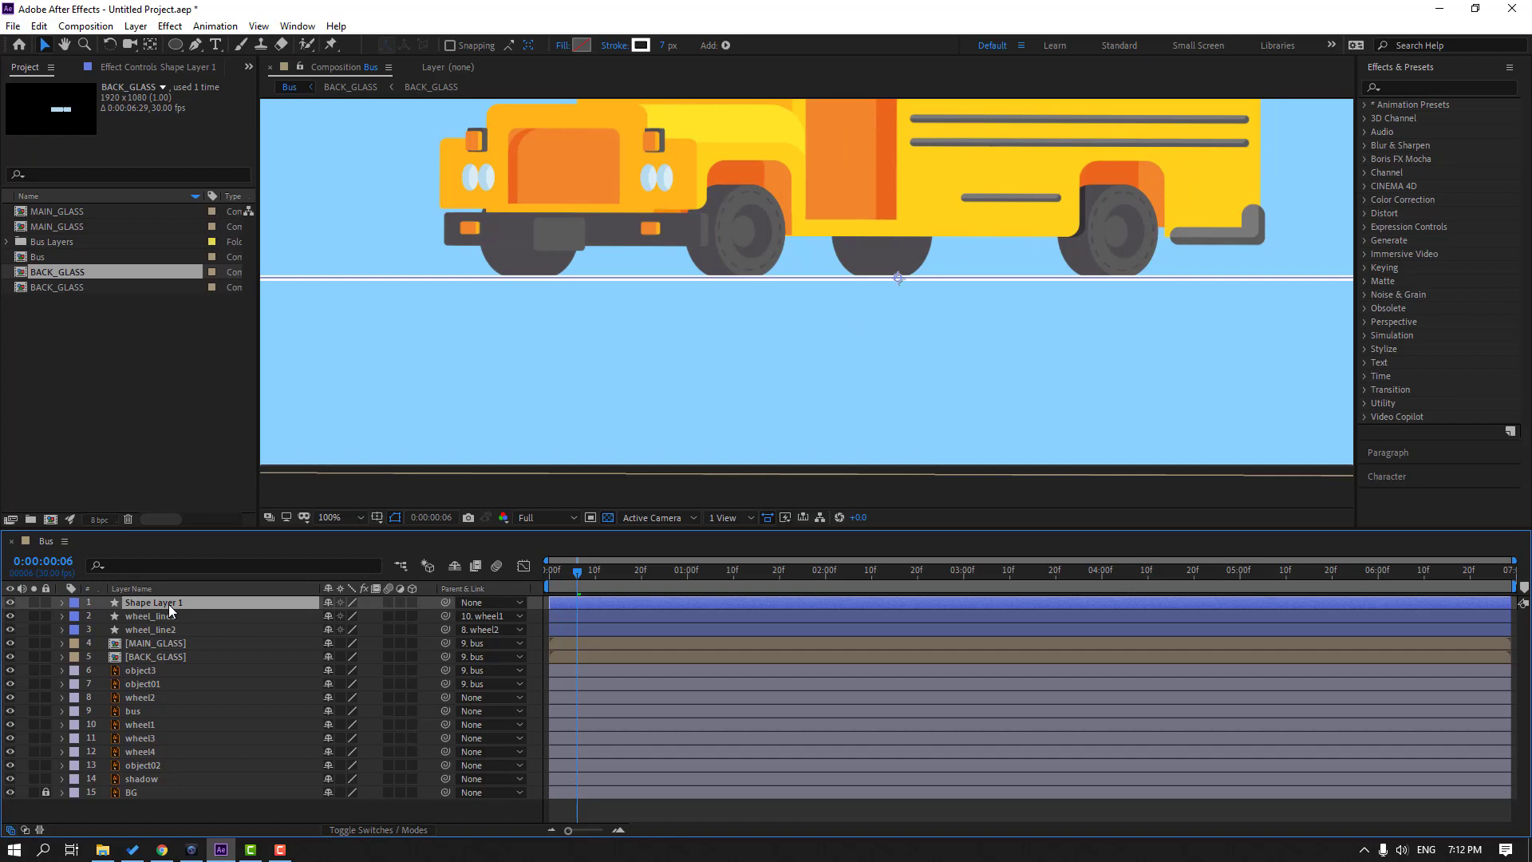
pyautogui.press('Return')
pyautogui.write('ROAD')
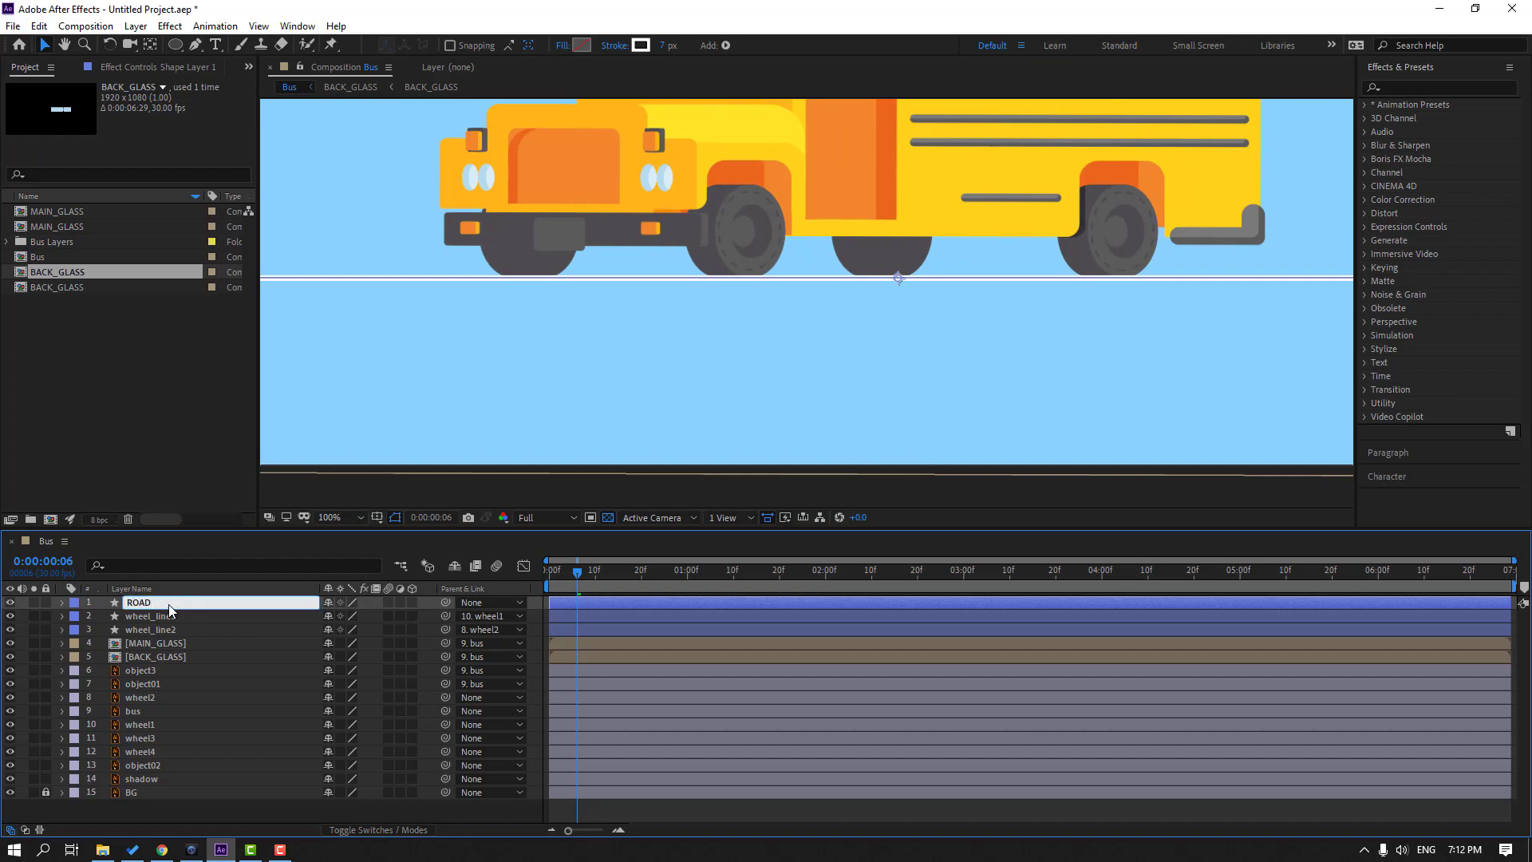
pyautogui.press('Return')
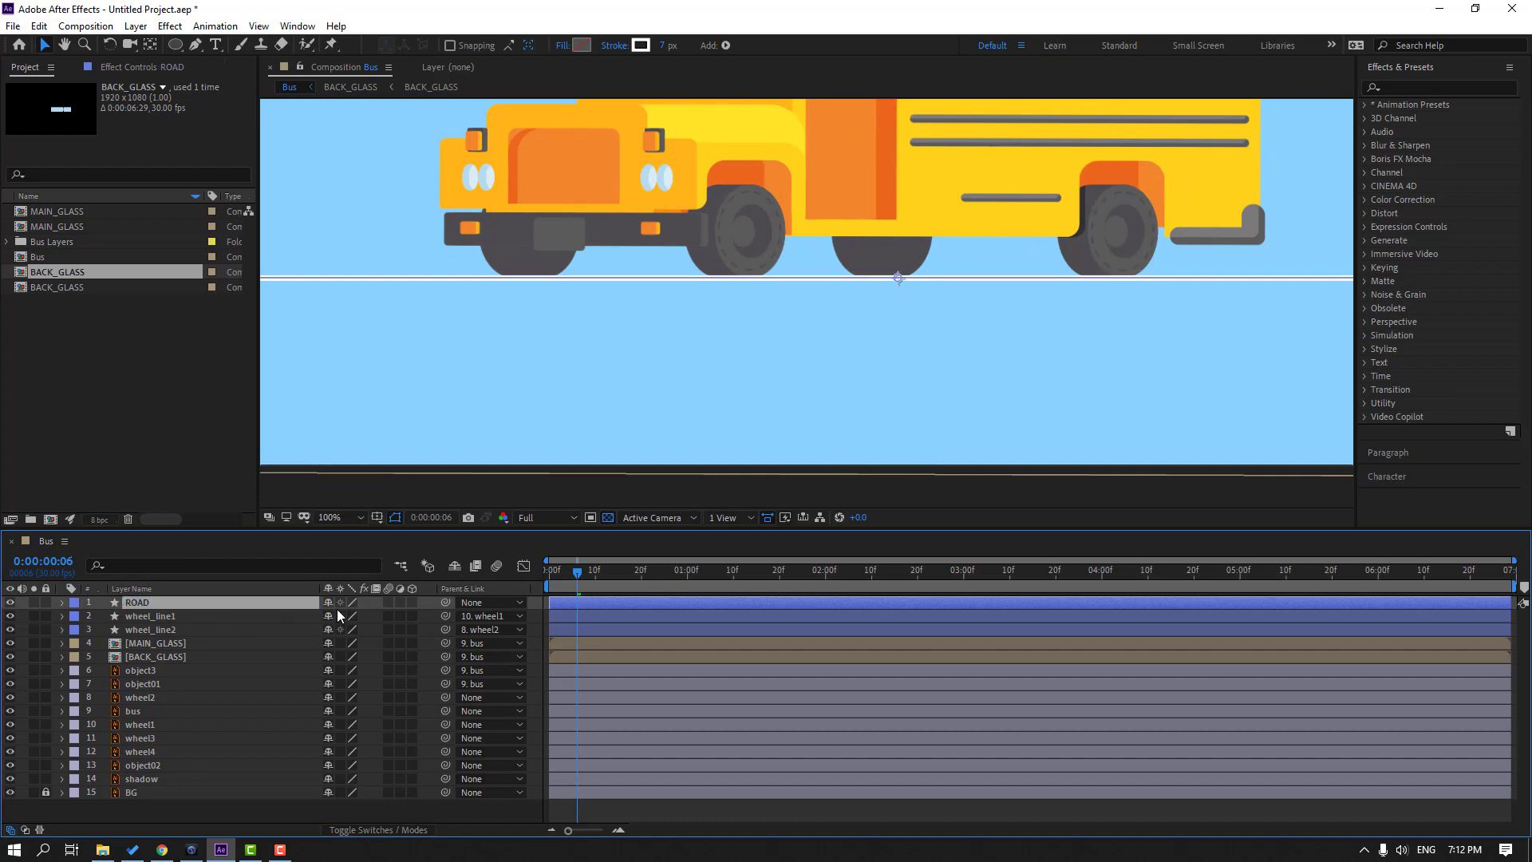
# - Add dashes to Stroke 1 of the ROAD layer's Shape 1
pyautogui.click(62, 603)
pyautogui.click(76, 616)
pyautogui.click(89, 630)
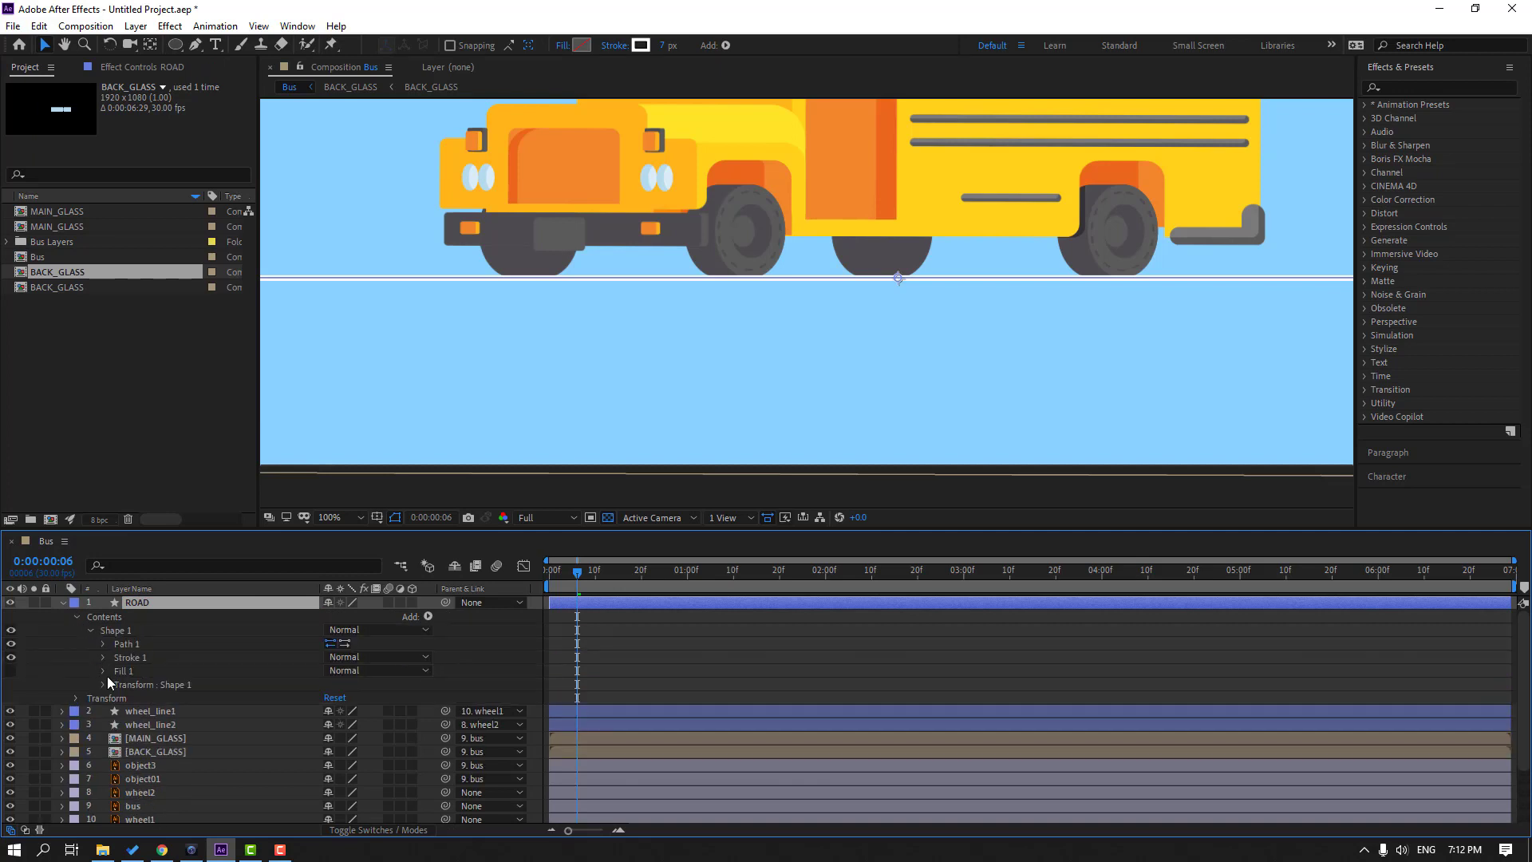
pyautogui.click(103, 658)
pyautogui.click(217, 754)
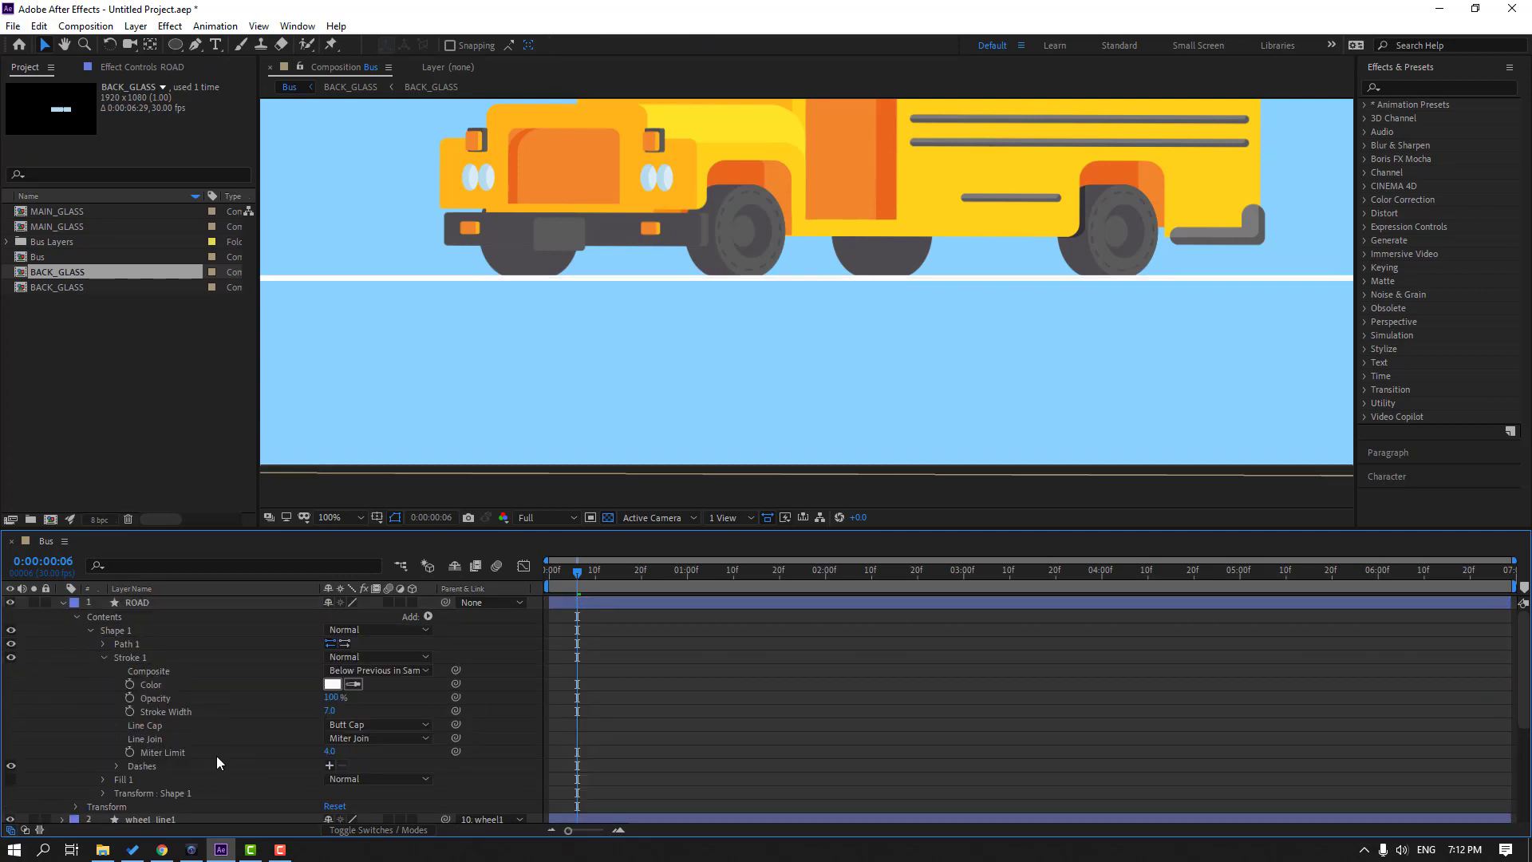
pyautogui.click(329, 766)
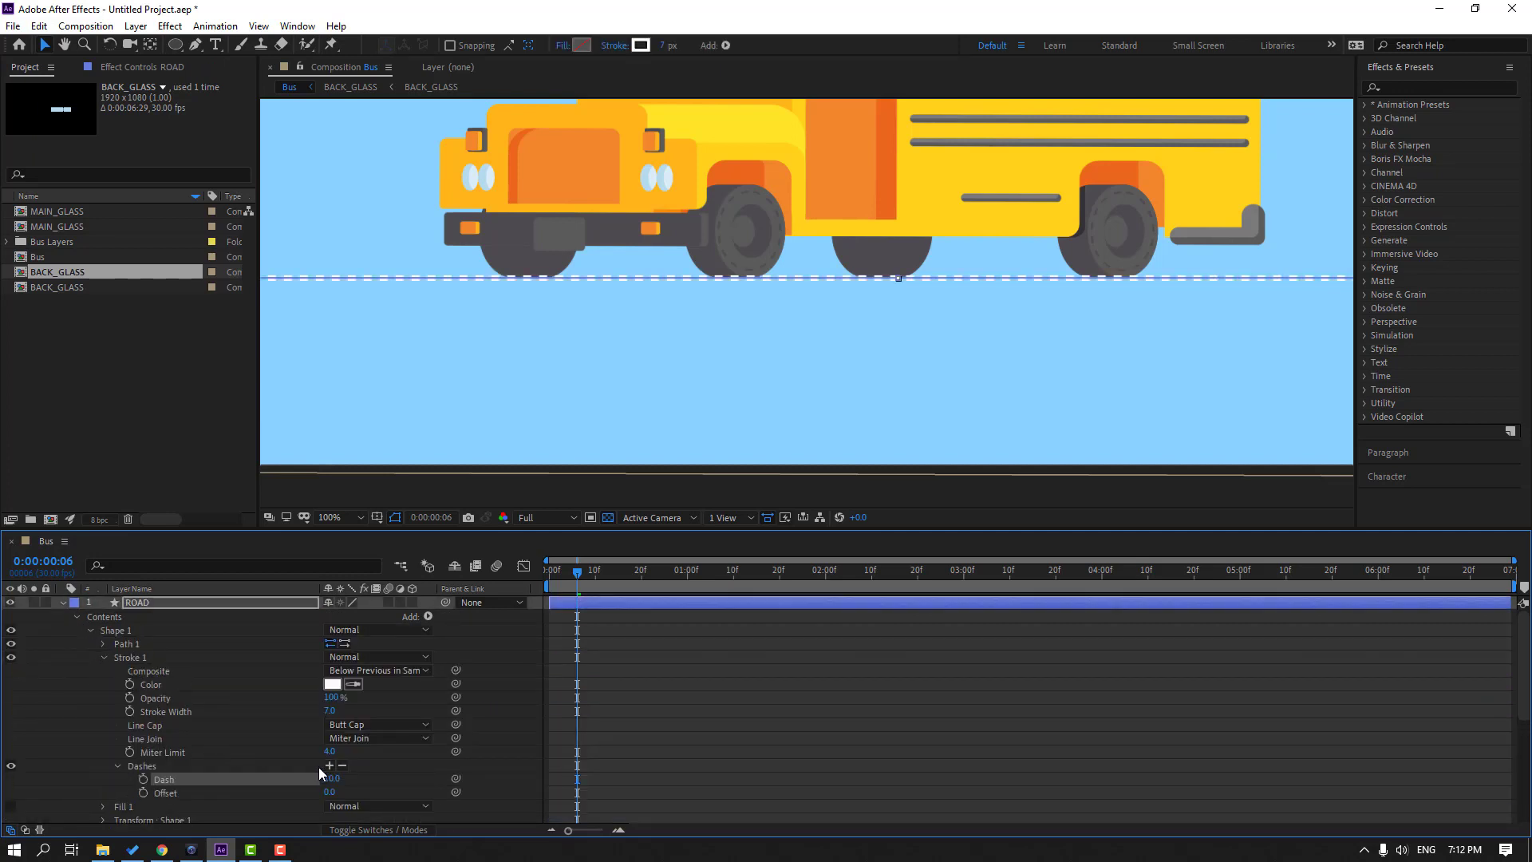
# - Increase the dash length of the ROAD stroke to 116
pyautogui.moveTo(334, 782); pyautogui.dragTo(855, 764)
pyautogui.click(855, 763)
pyautogui.scroll(-4, 626, 401)
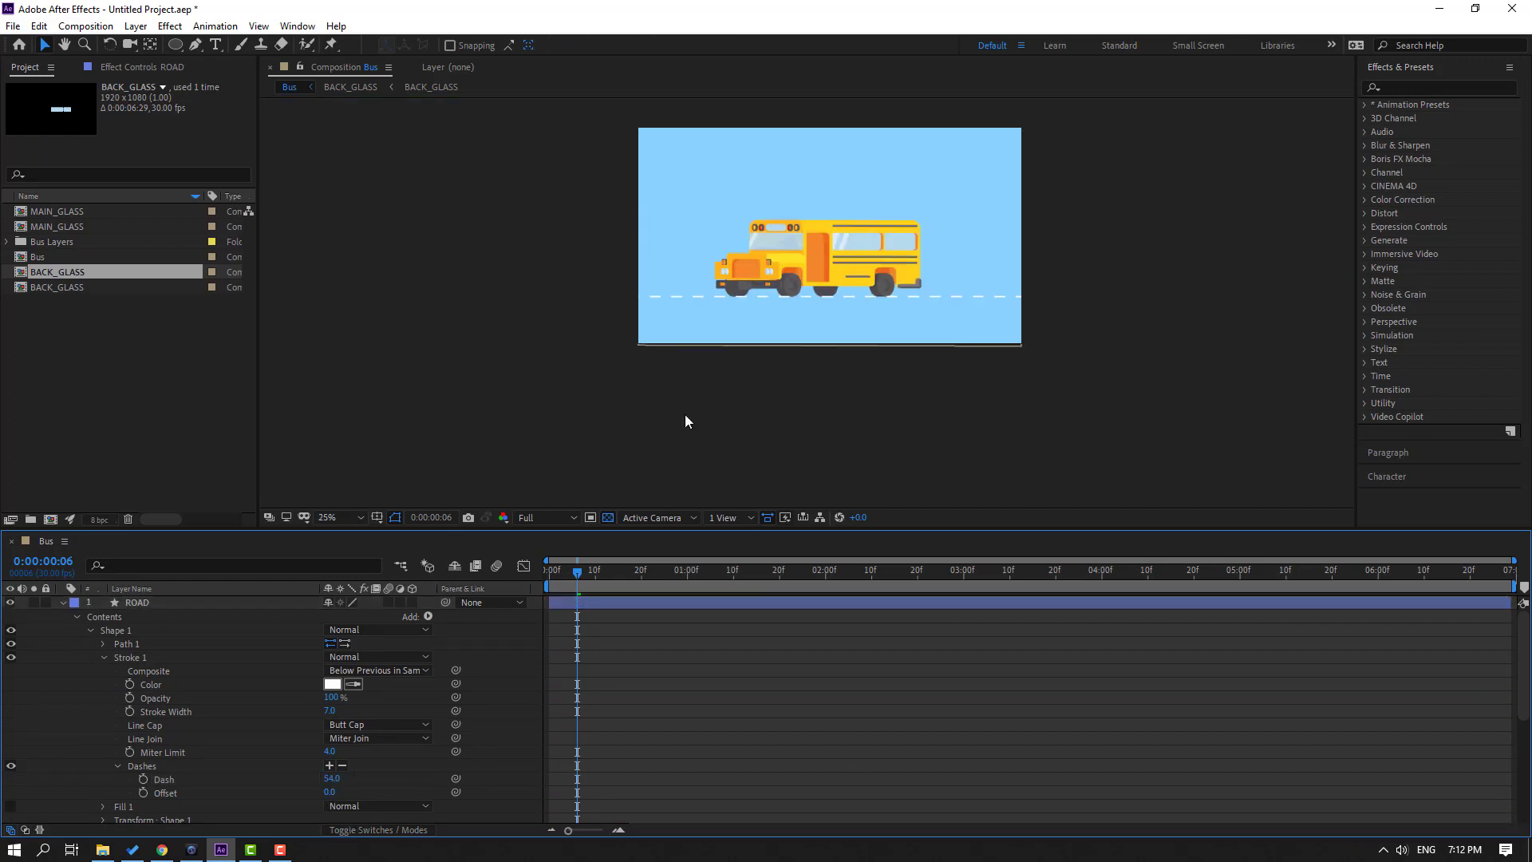
pyautogui.scroll(2, 684, 414)
pyautogui.moveTo(340, 785); pyautogui.dragTo(831, 715)
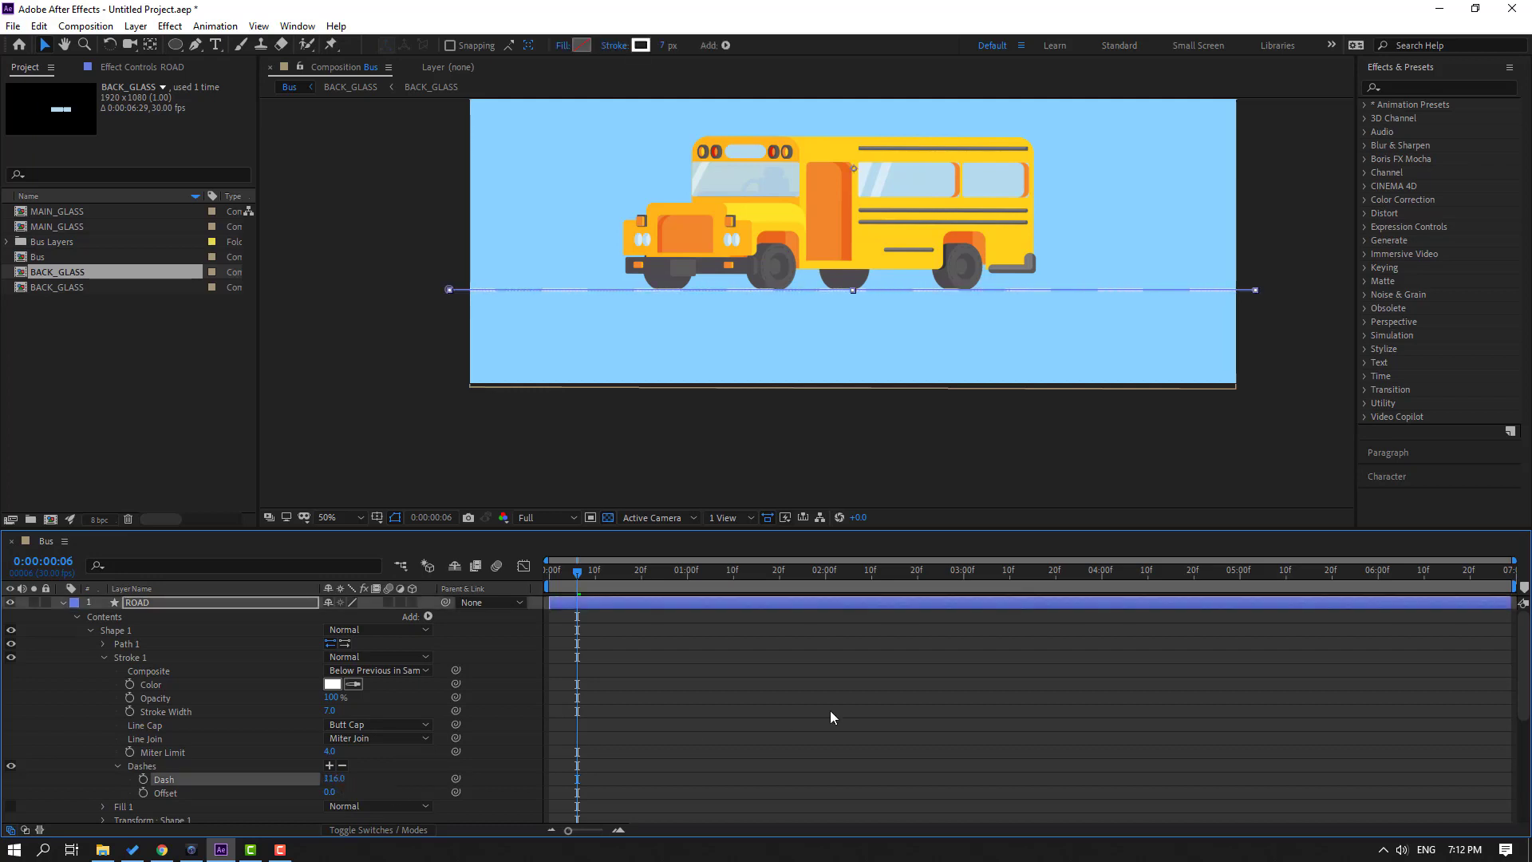
pyautogui.click(825, 716)
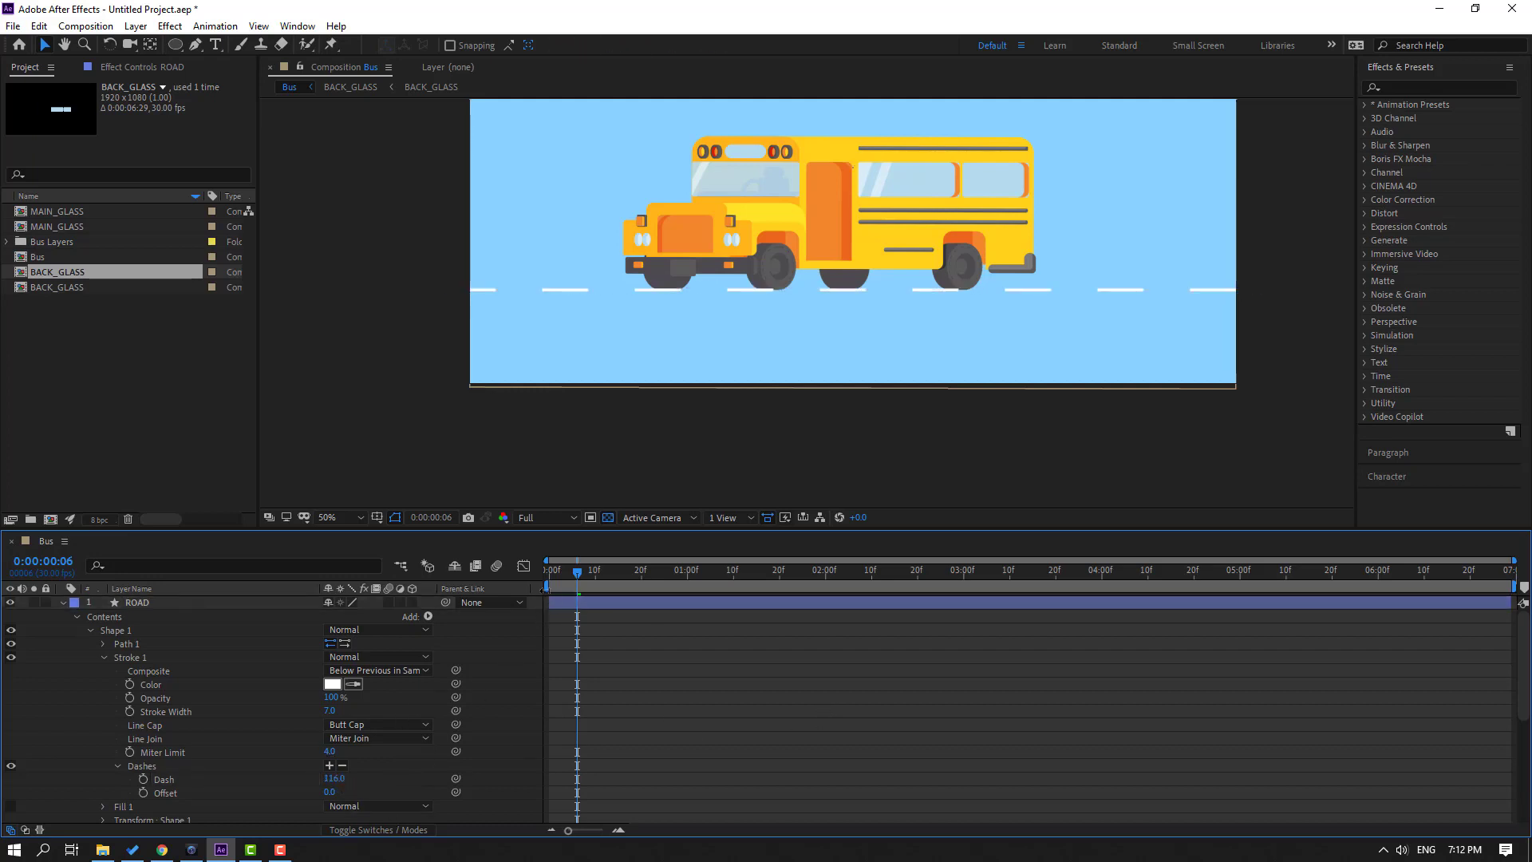
# - From the first frame, drive the ROAD dash Offset with the expression time*120 and preview the movement
pyautogui.moveTo(577, 571); pyautogui.dragTo(534, 572)
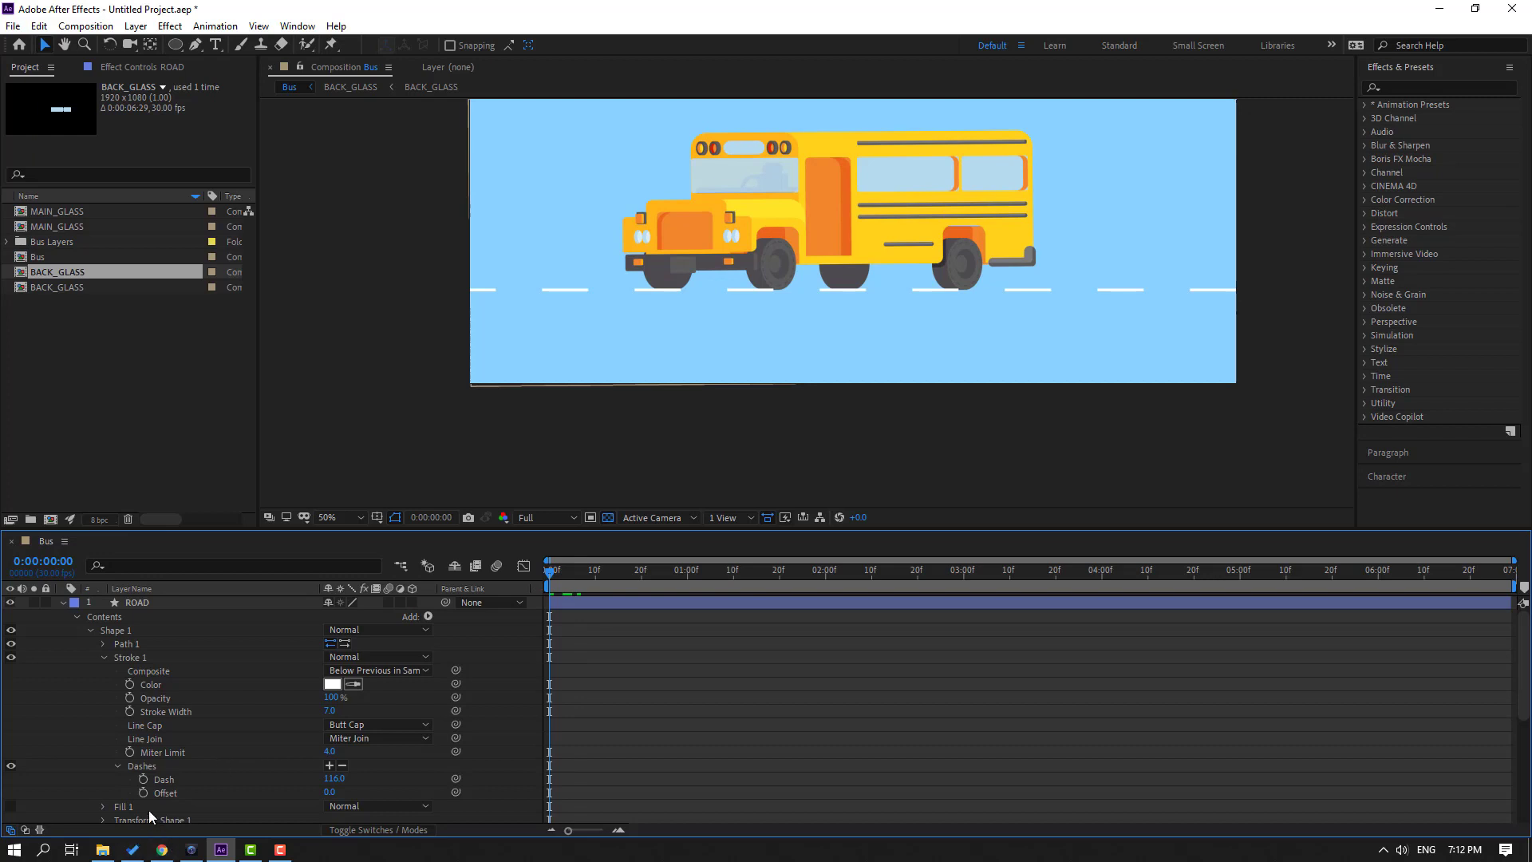
pyautogui.keyDown('alt'); pyautogui.click(143, 793); pyautogui.keyUp('alt')
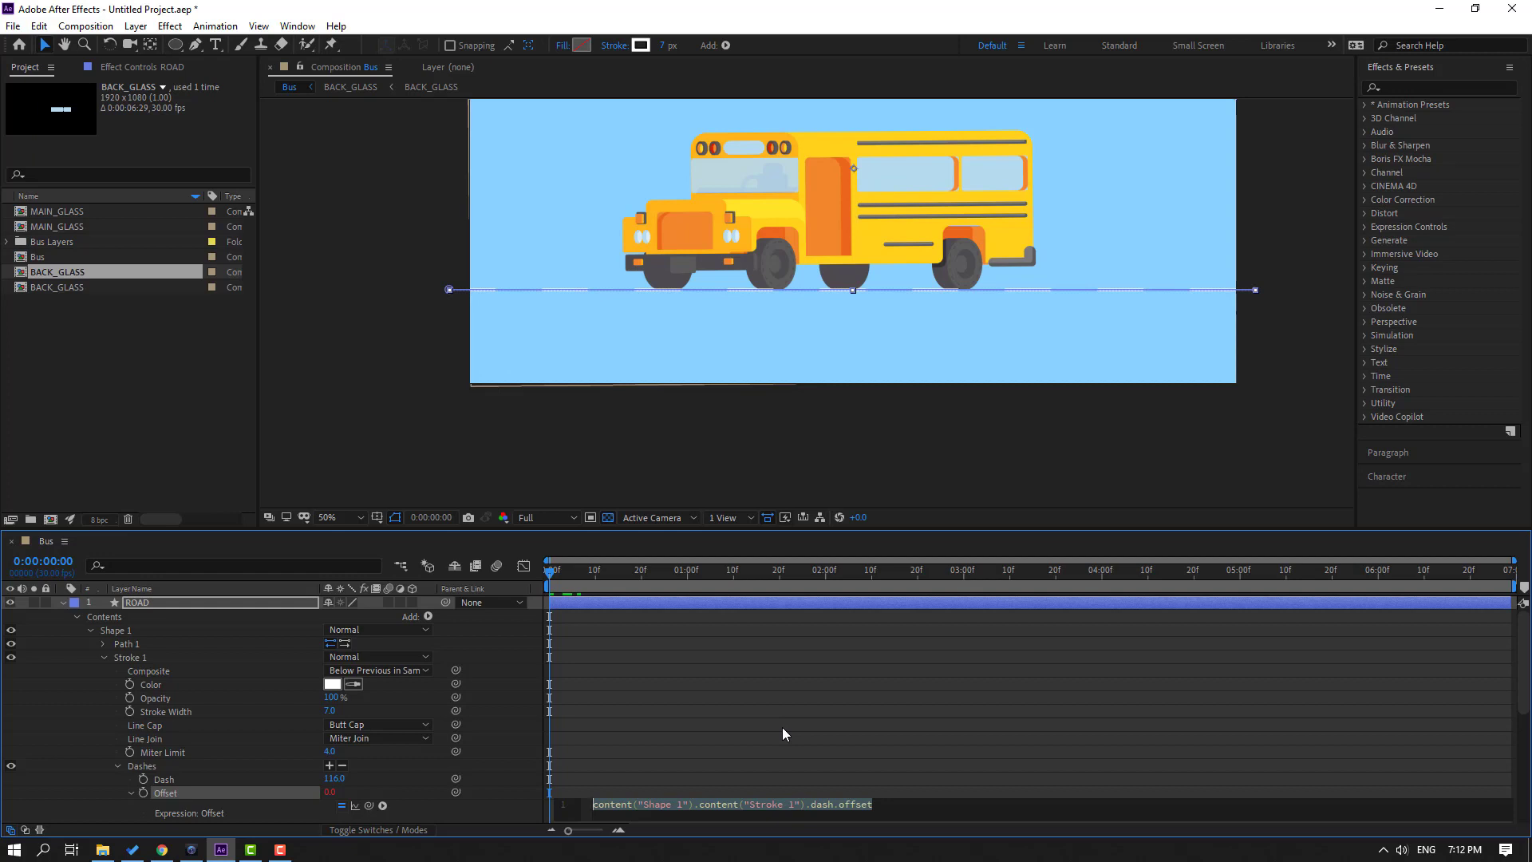
pyautogui.write('time')
pyautogui.press('Escape')
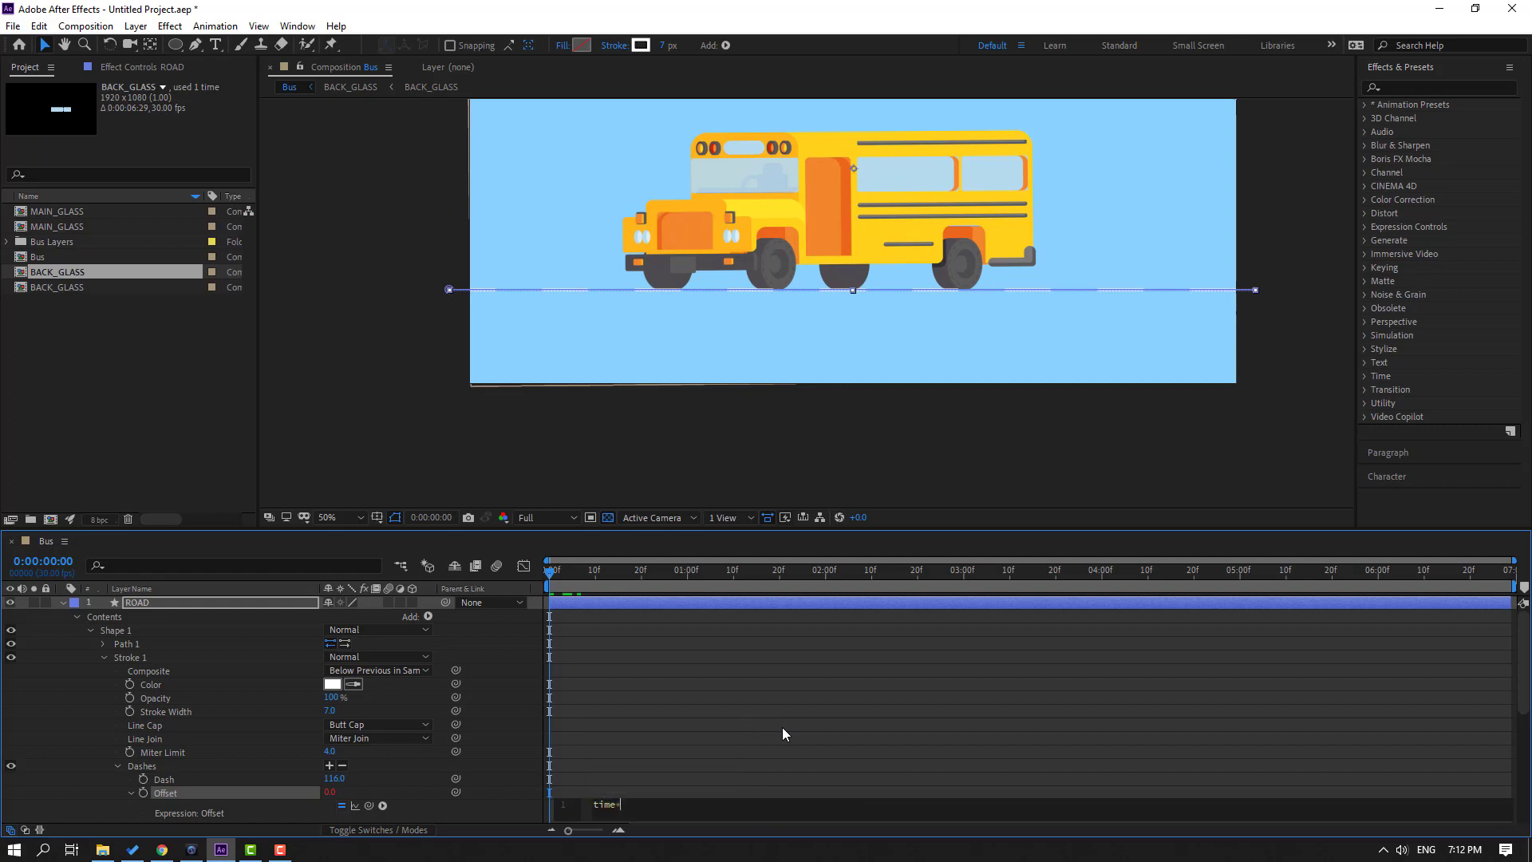
pyautogui.write('*120')
pyautogui.click(777, 788)
pyautogui.press('space')
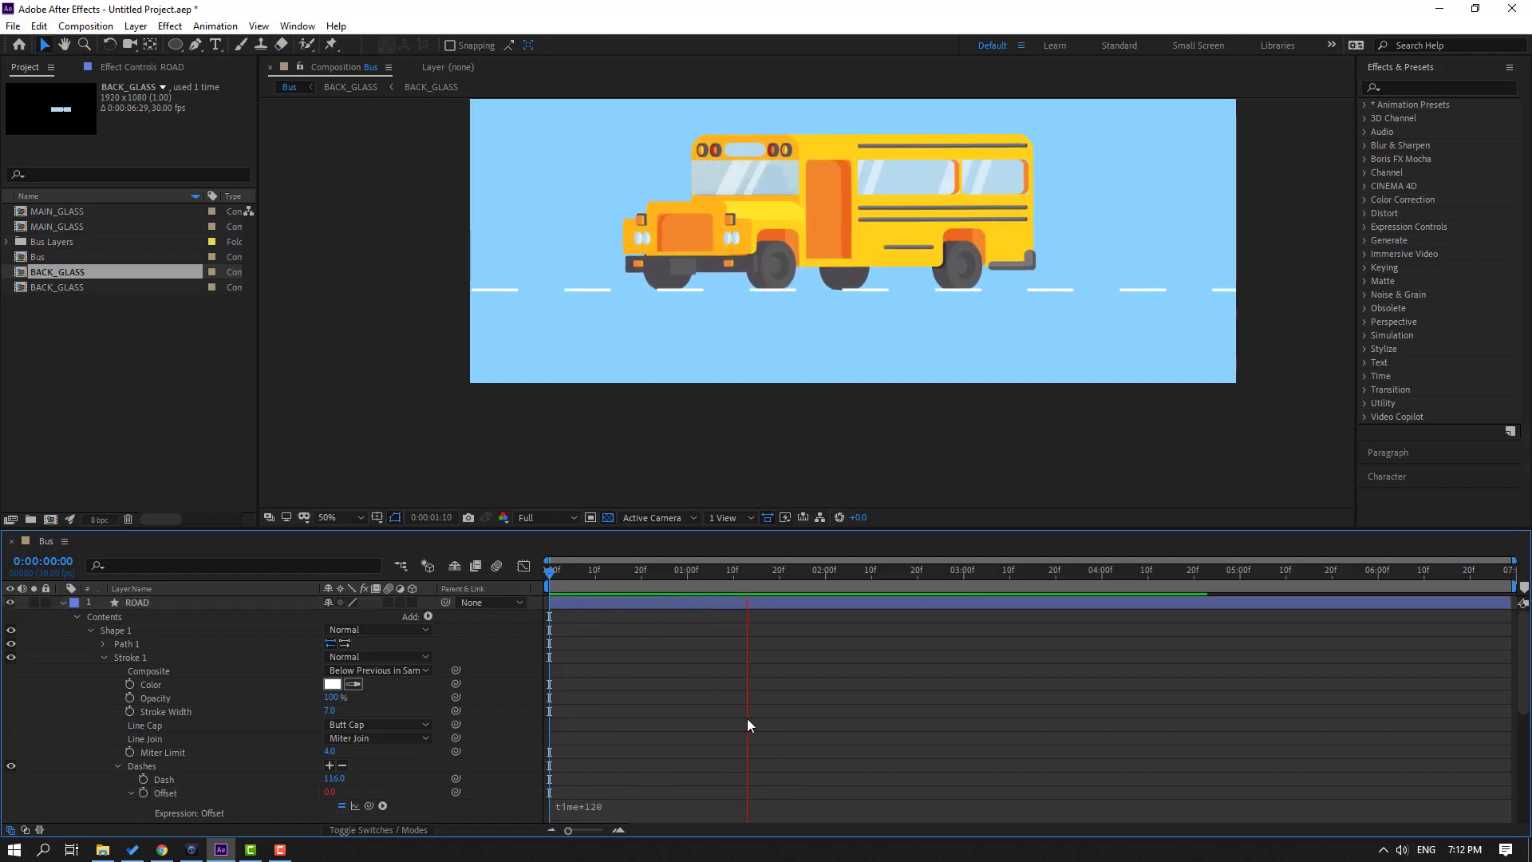
pyautogui.press('space')
pyautogui.click(622, 571)
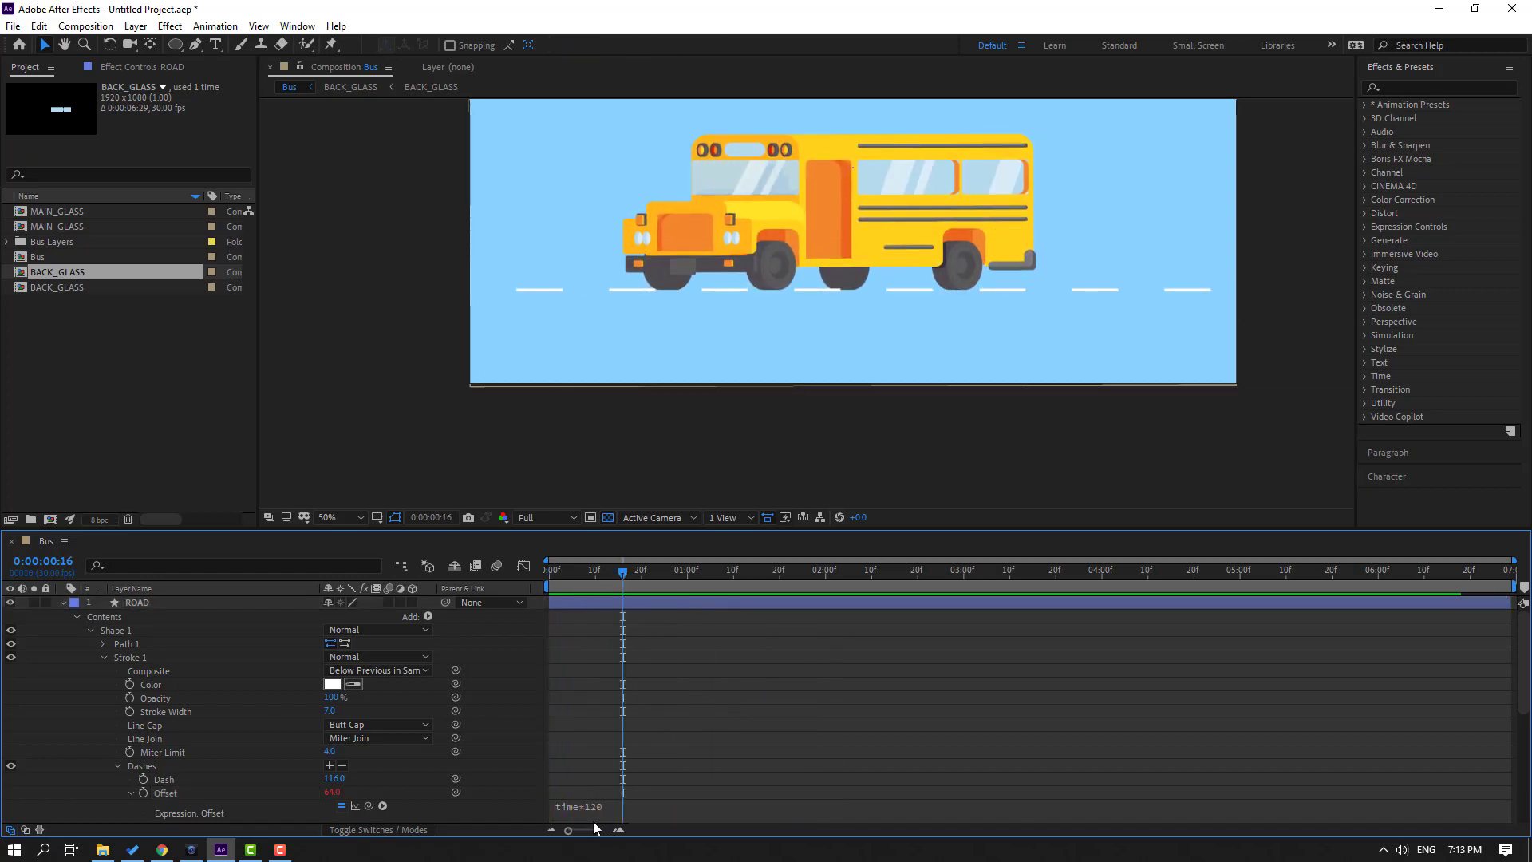
# - Change the ROAD dash Offset expression to time*-520 and preview the reversed, faster movement
pyautogui.click(595, 807)
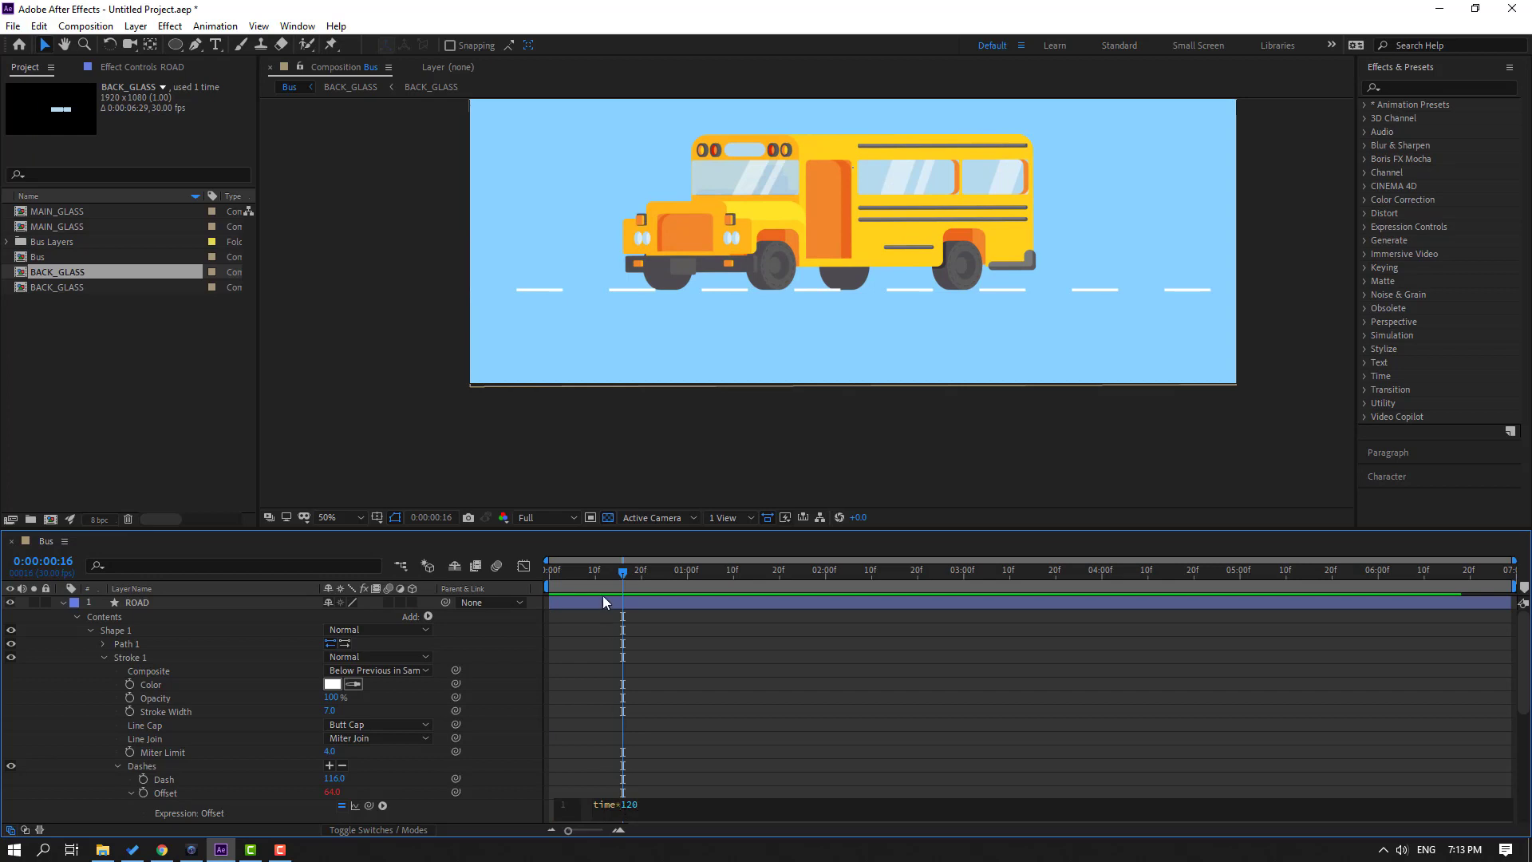
pyautogui.click(573, 581)
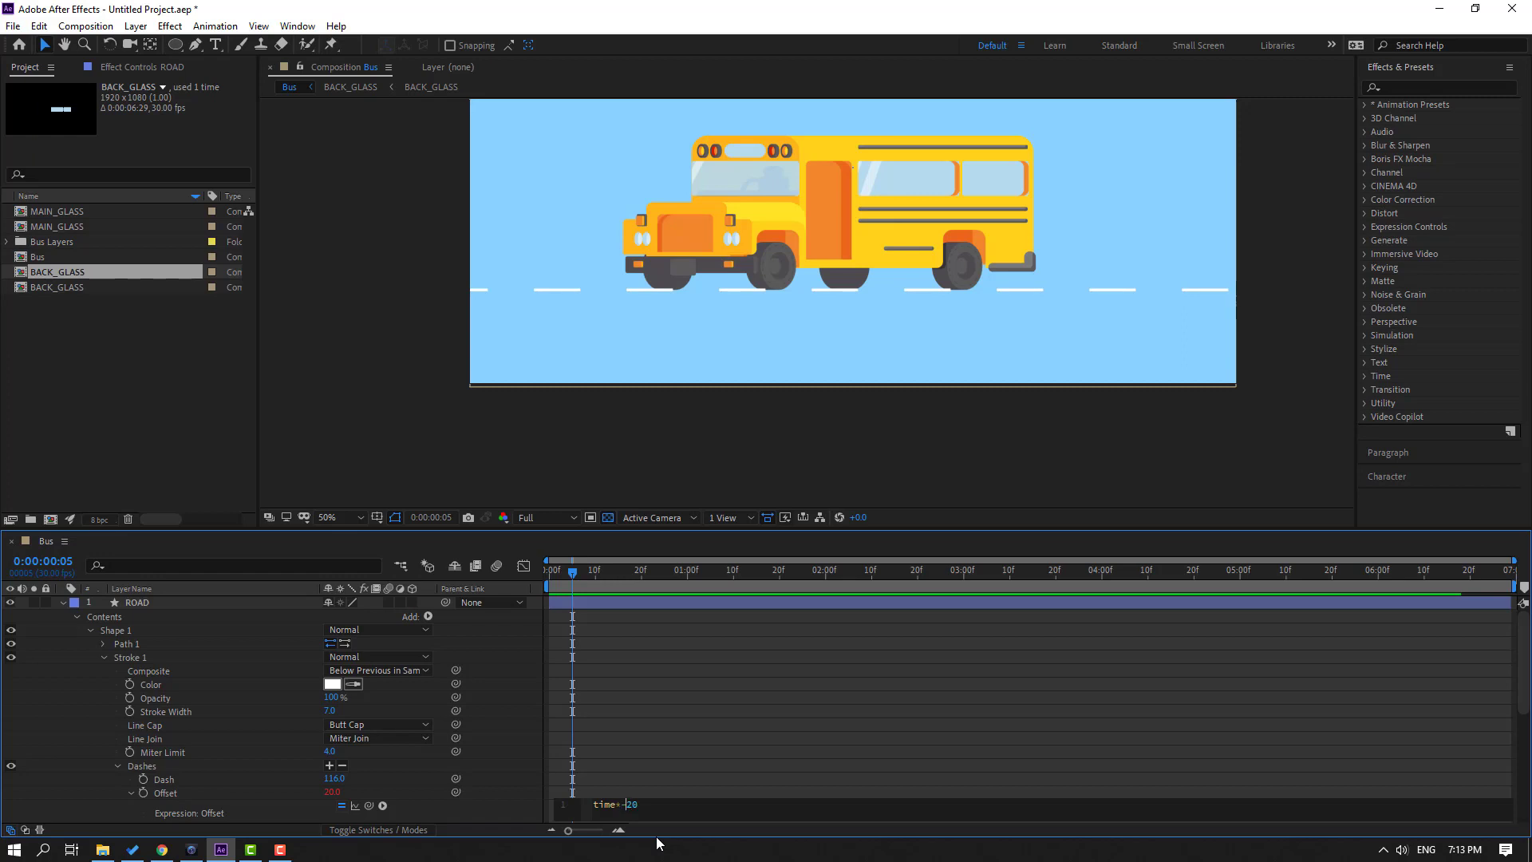
pyautogui.click(684, 793)
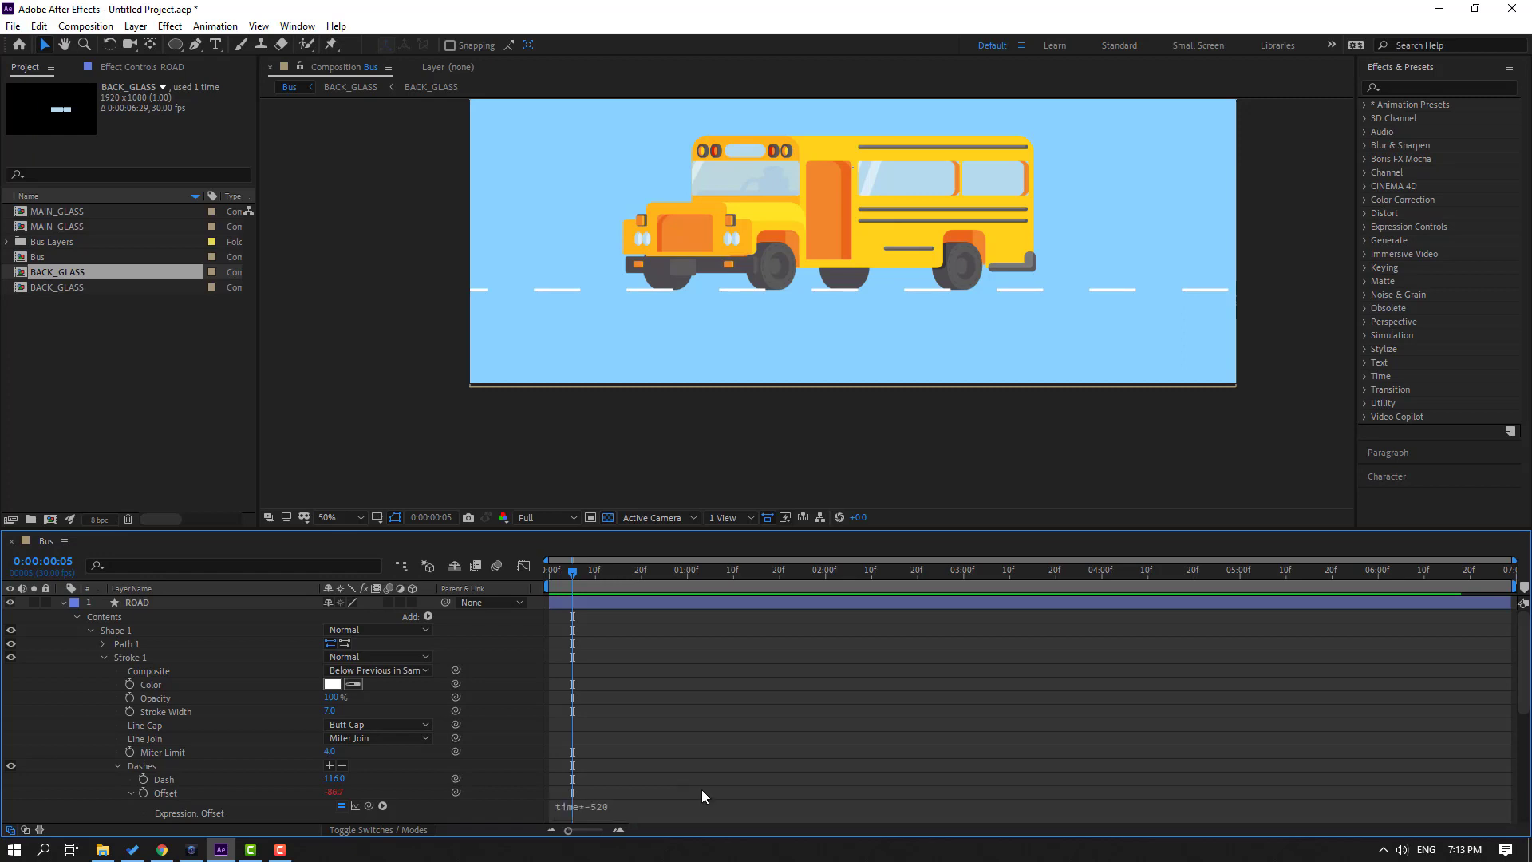
pyautogui.press('space')
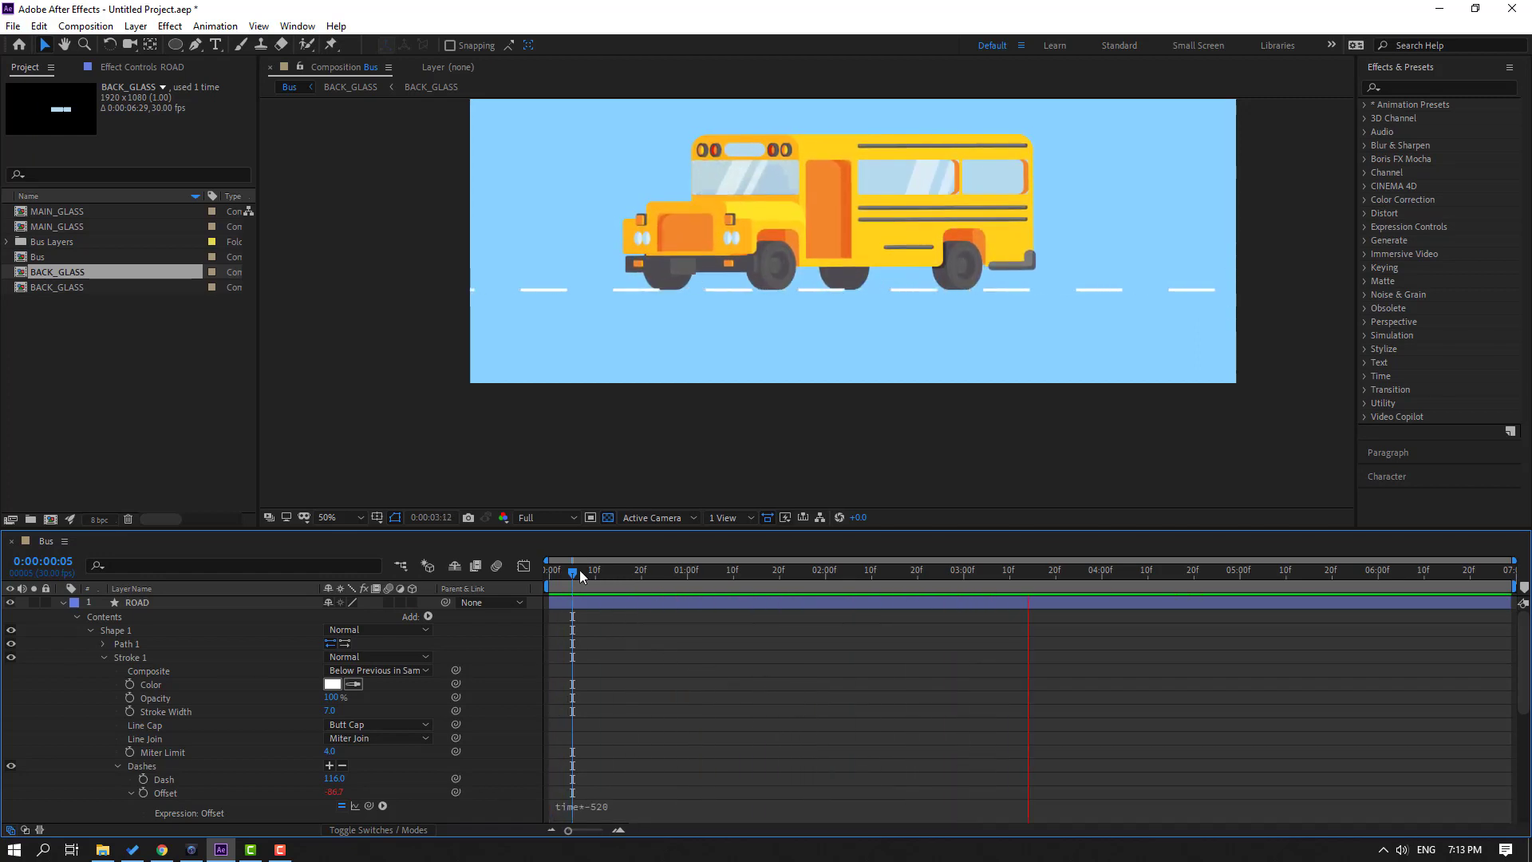
pyautogui.moveTo(580, 570); pyautogui.dragTo(551, 570)
# - Move the ROAD layer between object02 and shadow in the layer stack and preview the composition
pyautogui.click(62, 603)
pyautogui.moveTo(148, 603)
pyautogui.mouseDown()
pyautogui.moveTo(196, 636)
pyautogui.moveTo(189, 787)
pyautogui.moveTo(187, 774)
pyautogui.mouseUp()
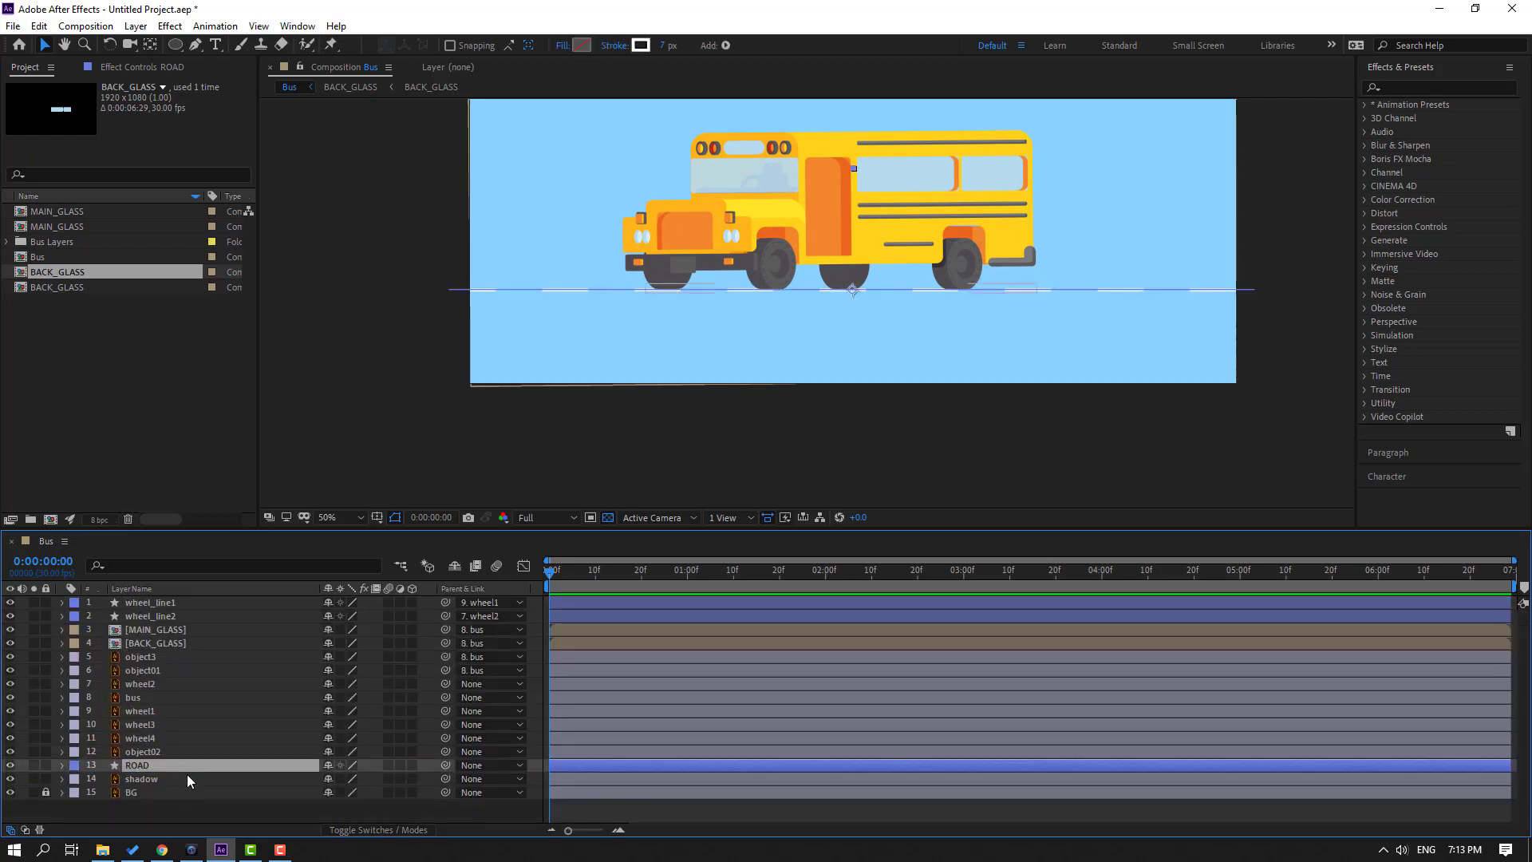
pyautogui.click(224, 801)
pyautogui.press('space')
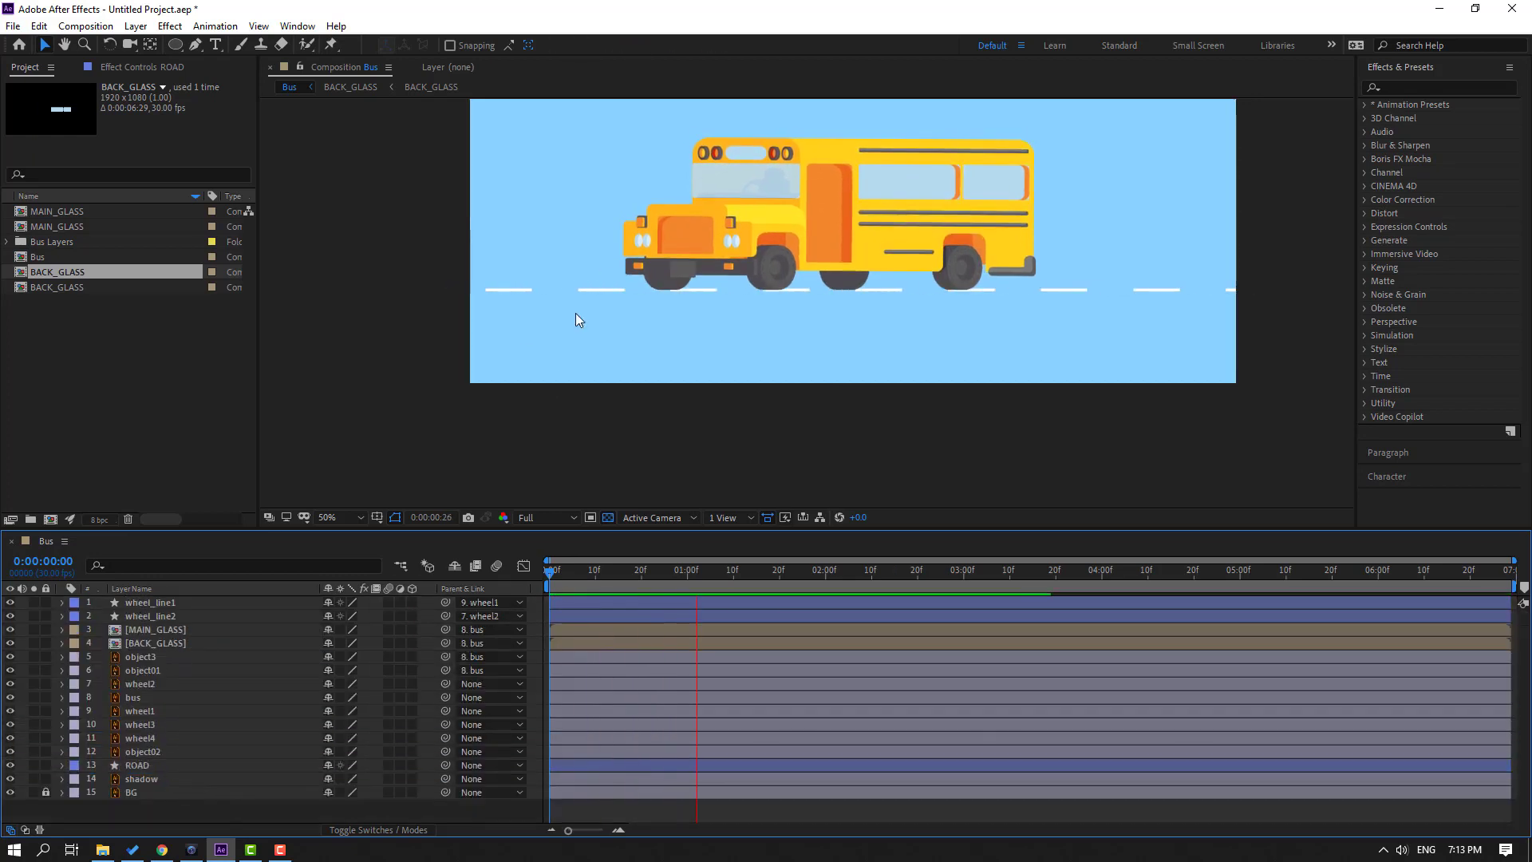
pyautogui.scroll(-2, 433, 428)
pyautogui.scroll(2, 456, 415)
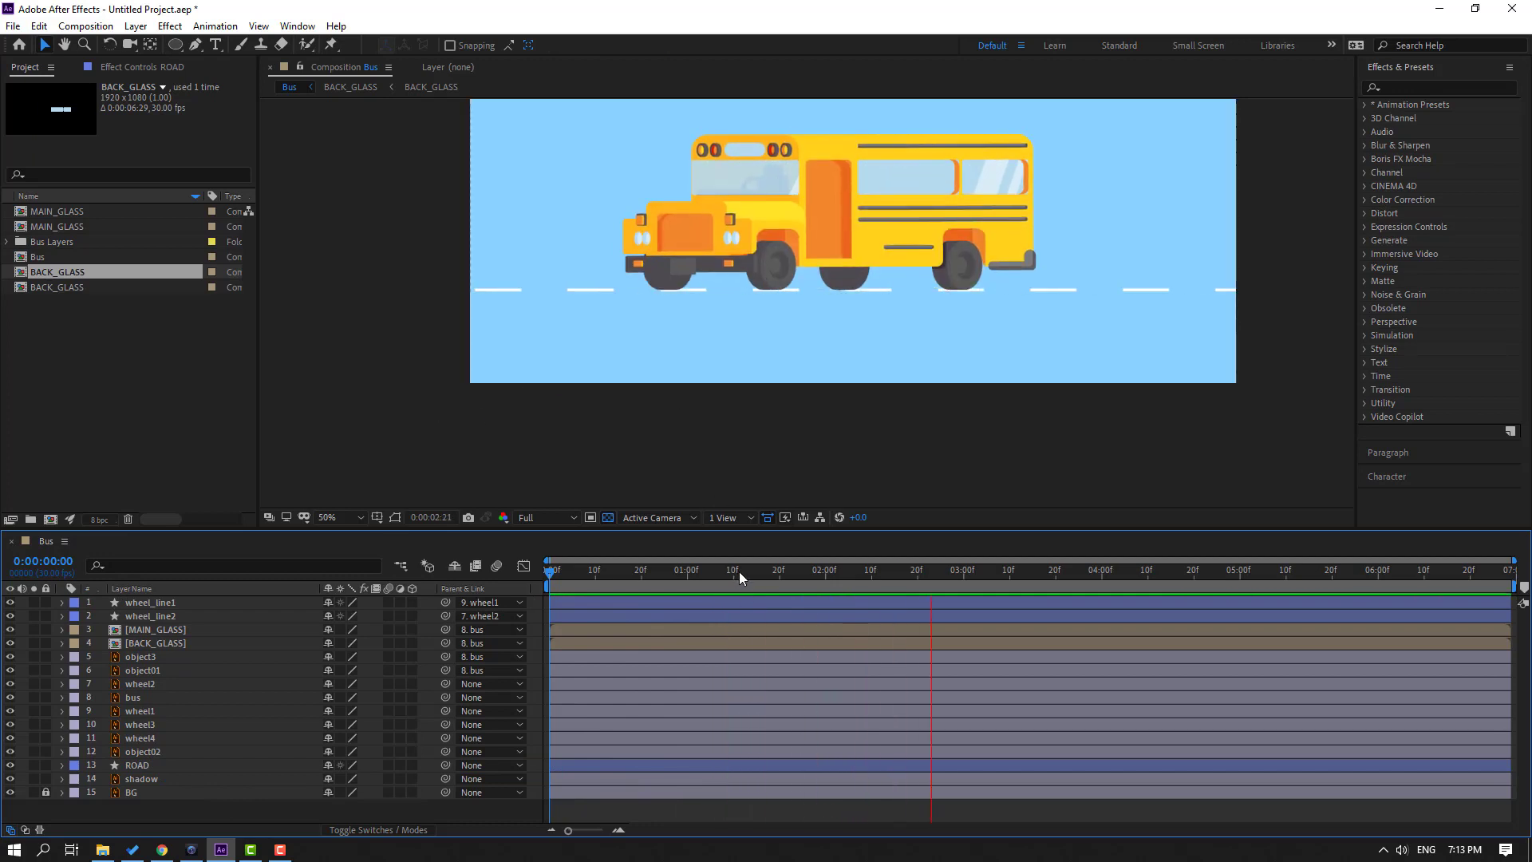
pyautogui.press('space')
# - Find the Fill effect and apply it to the shadow layer
pyautogui.click(140, 780)
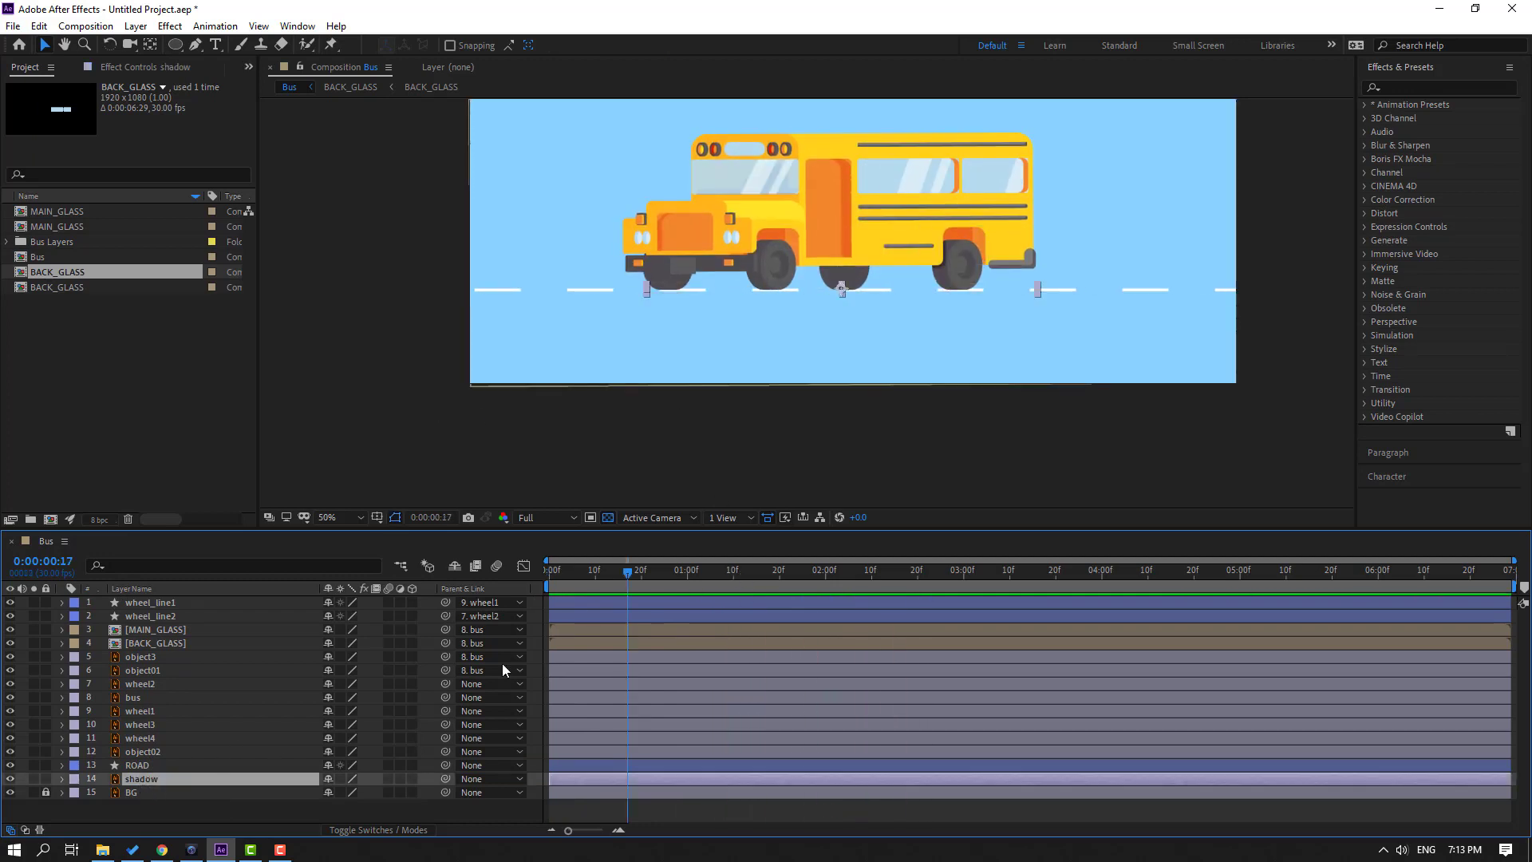
pyautogui.click(1398, 87)
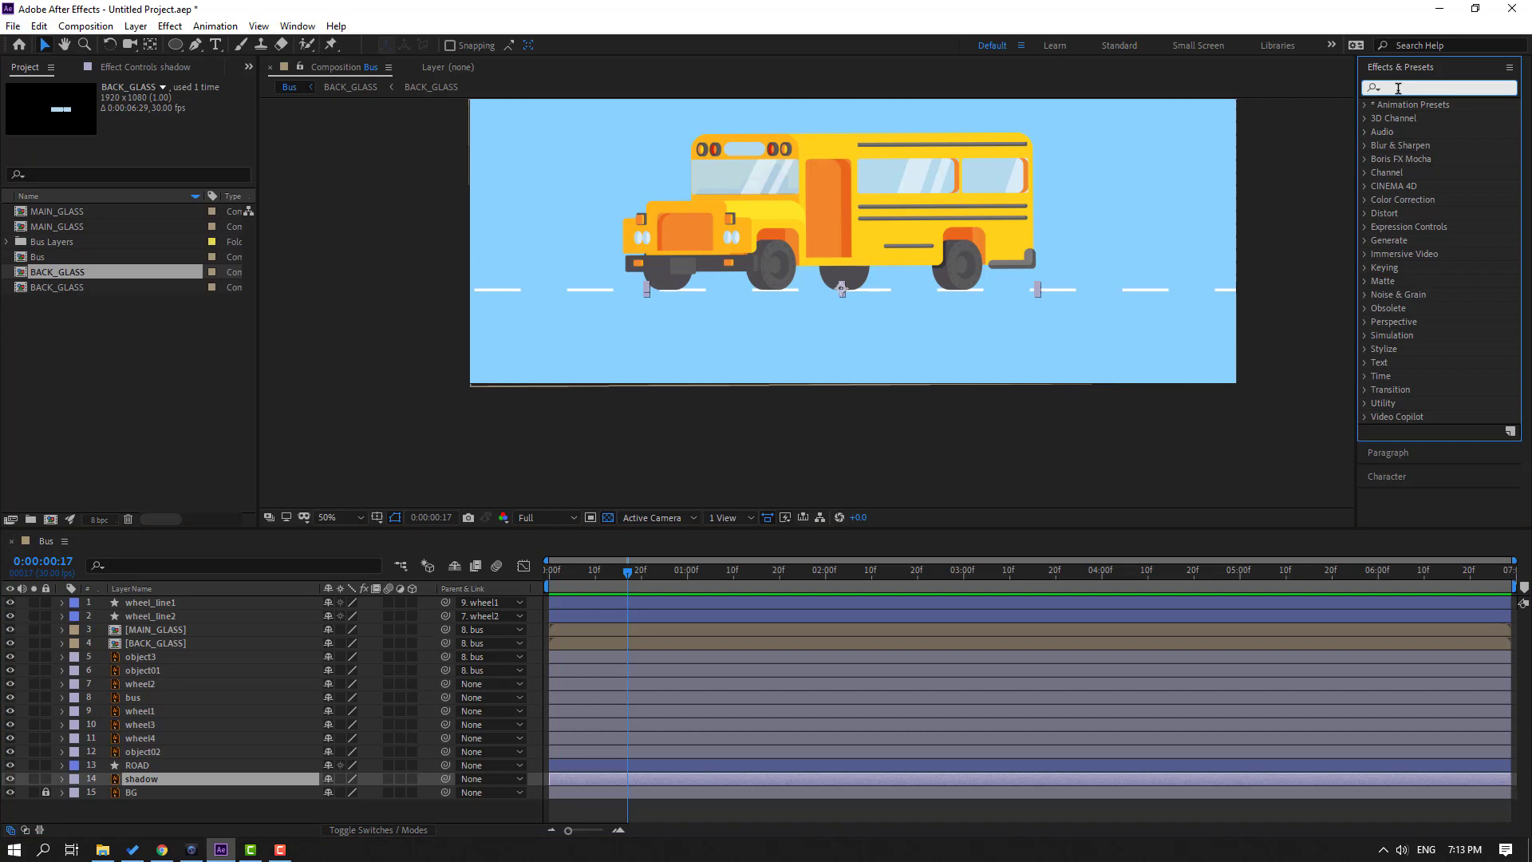
pyautogui.write('fill')
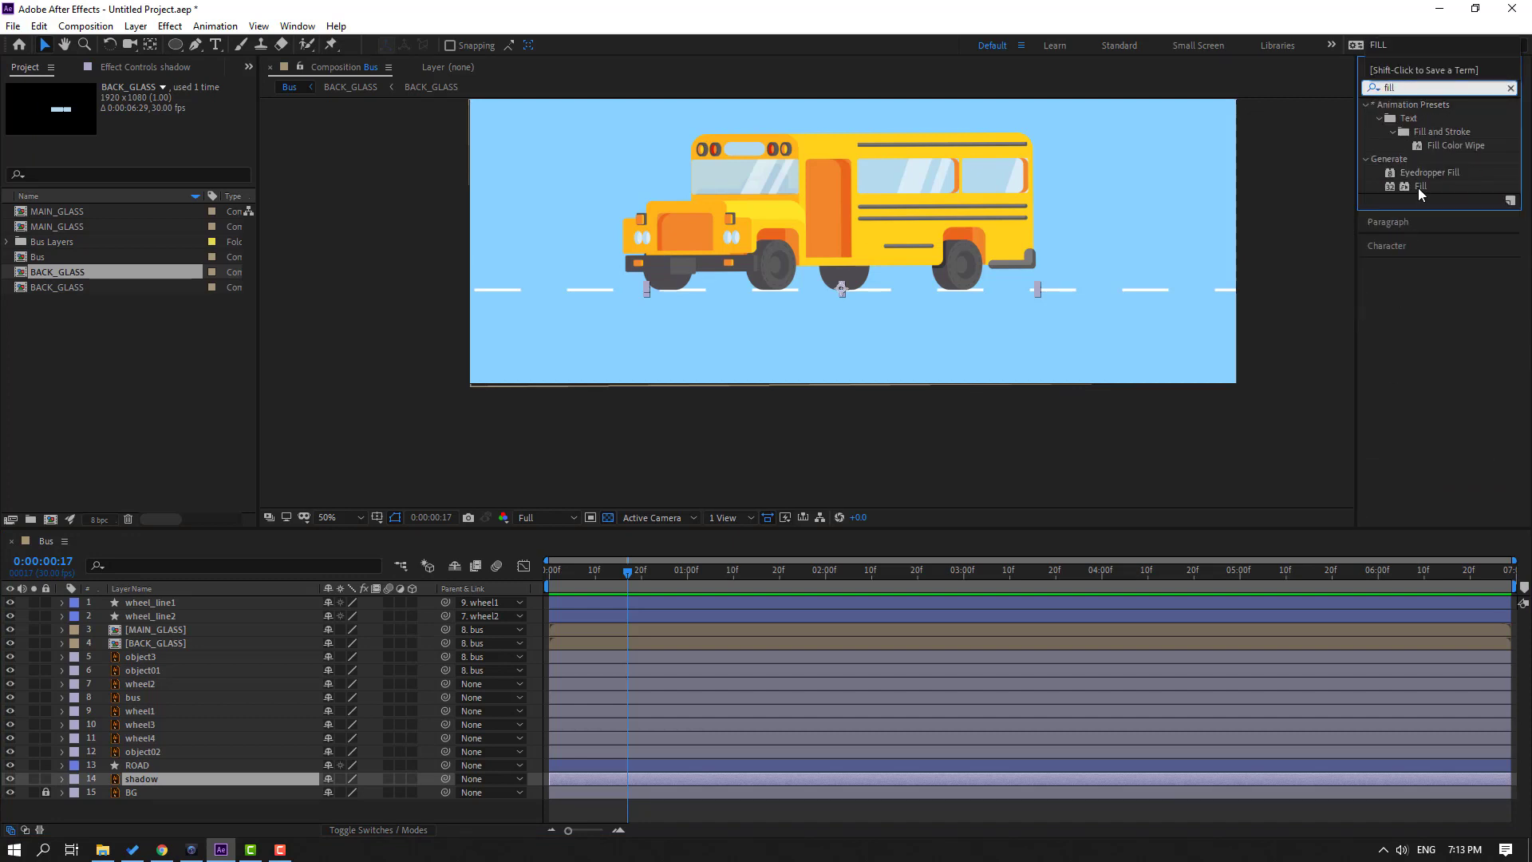
pyautogui.moveTo(1421, 194); pyautogui.dragTo(134, 782)
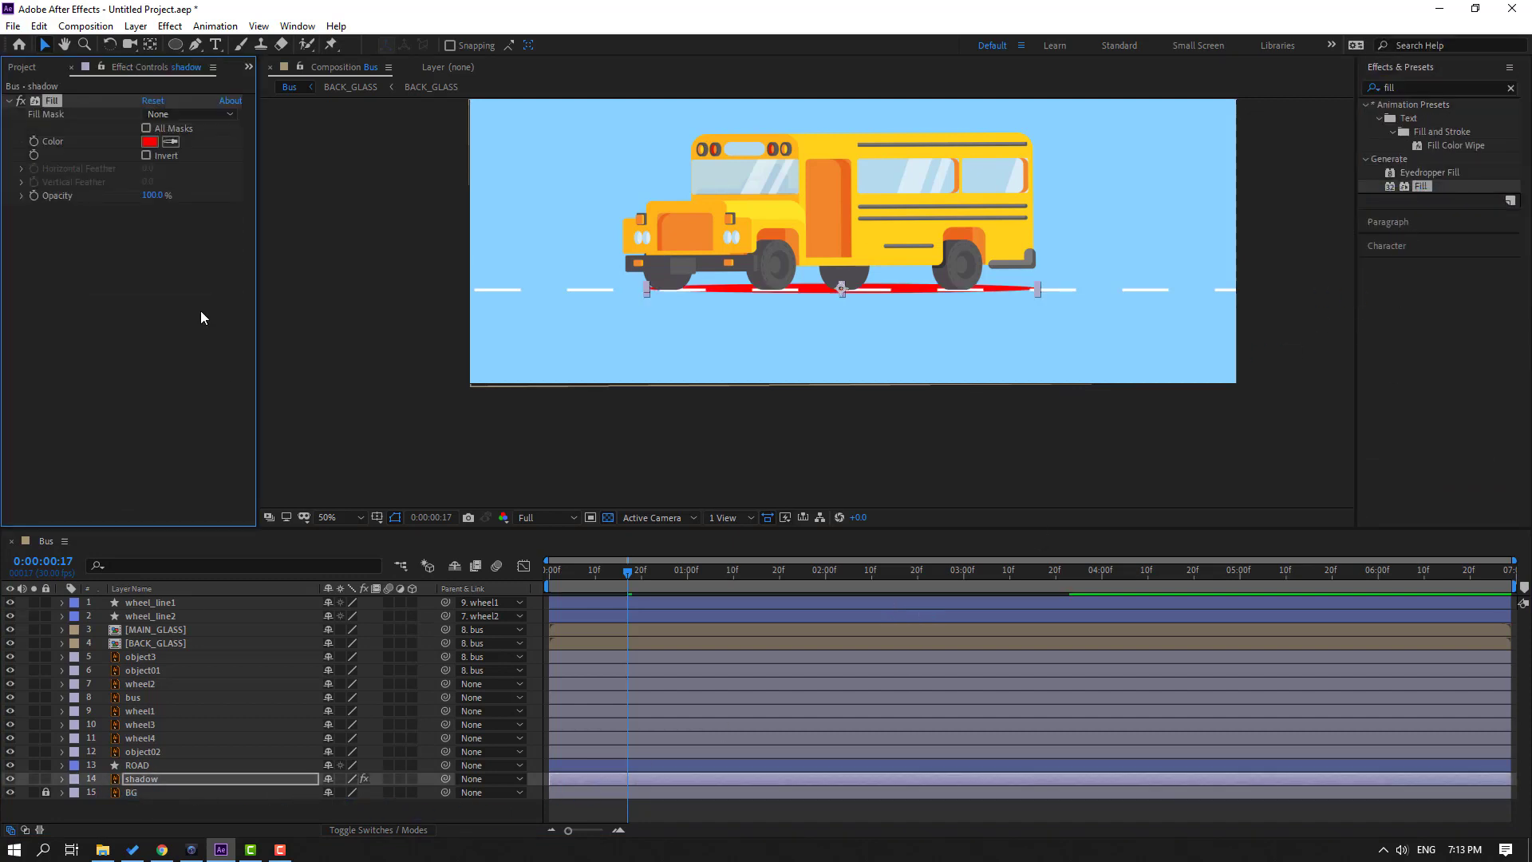
# - Sample the background's sky blue as the shadow's Fill color, darken it slightly, and preview the result
pyautogui.press('.')
pyautogui.press('.')
pyautogui.click(170, 141)
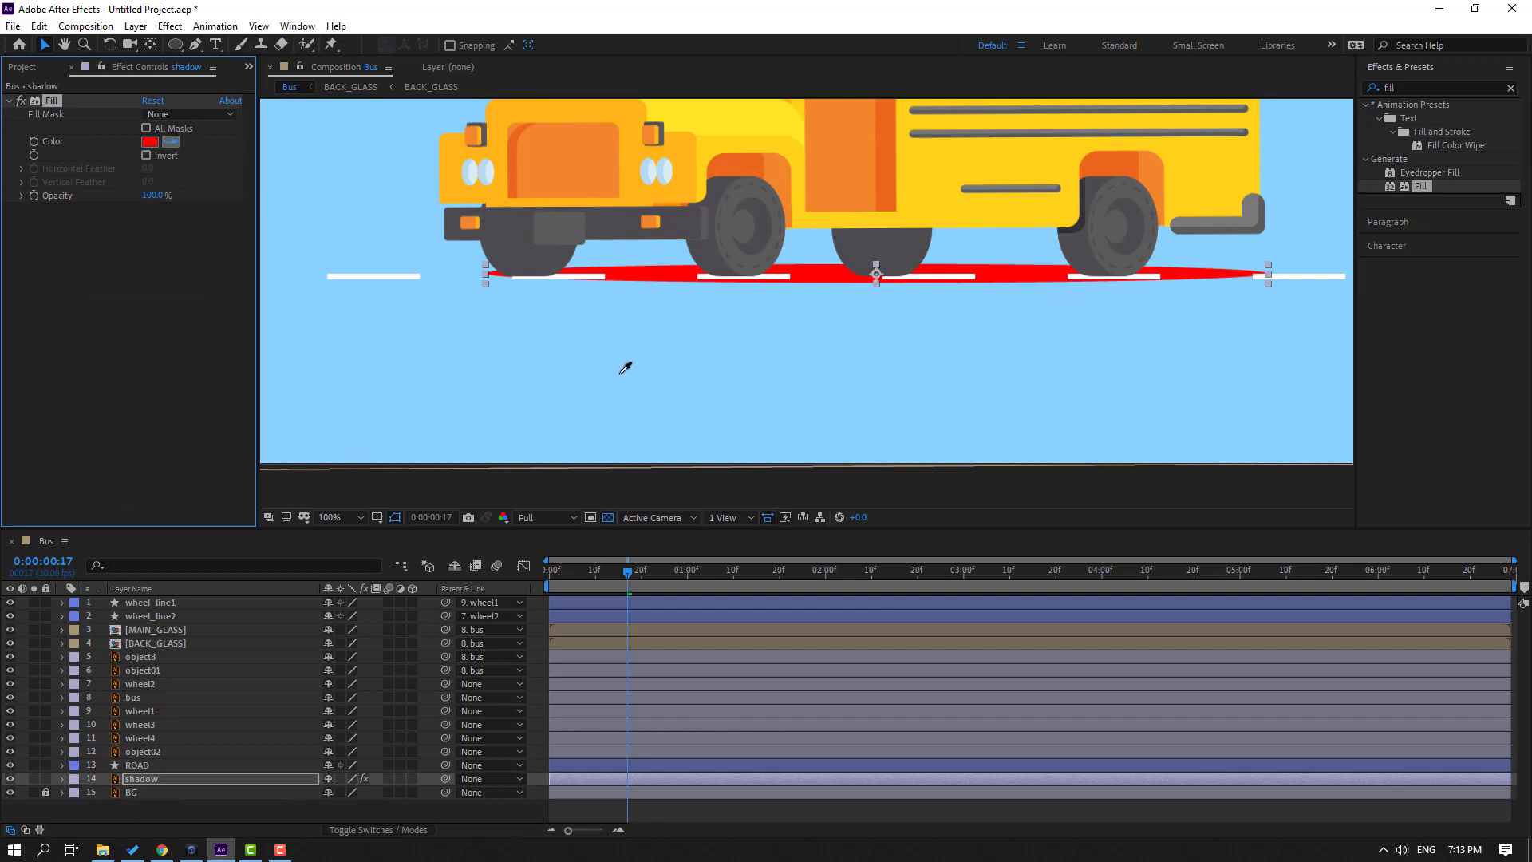
pyautogui.click(605, 342)
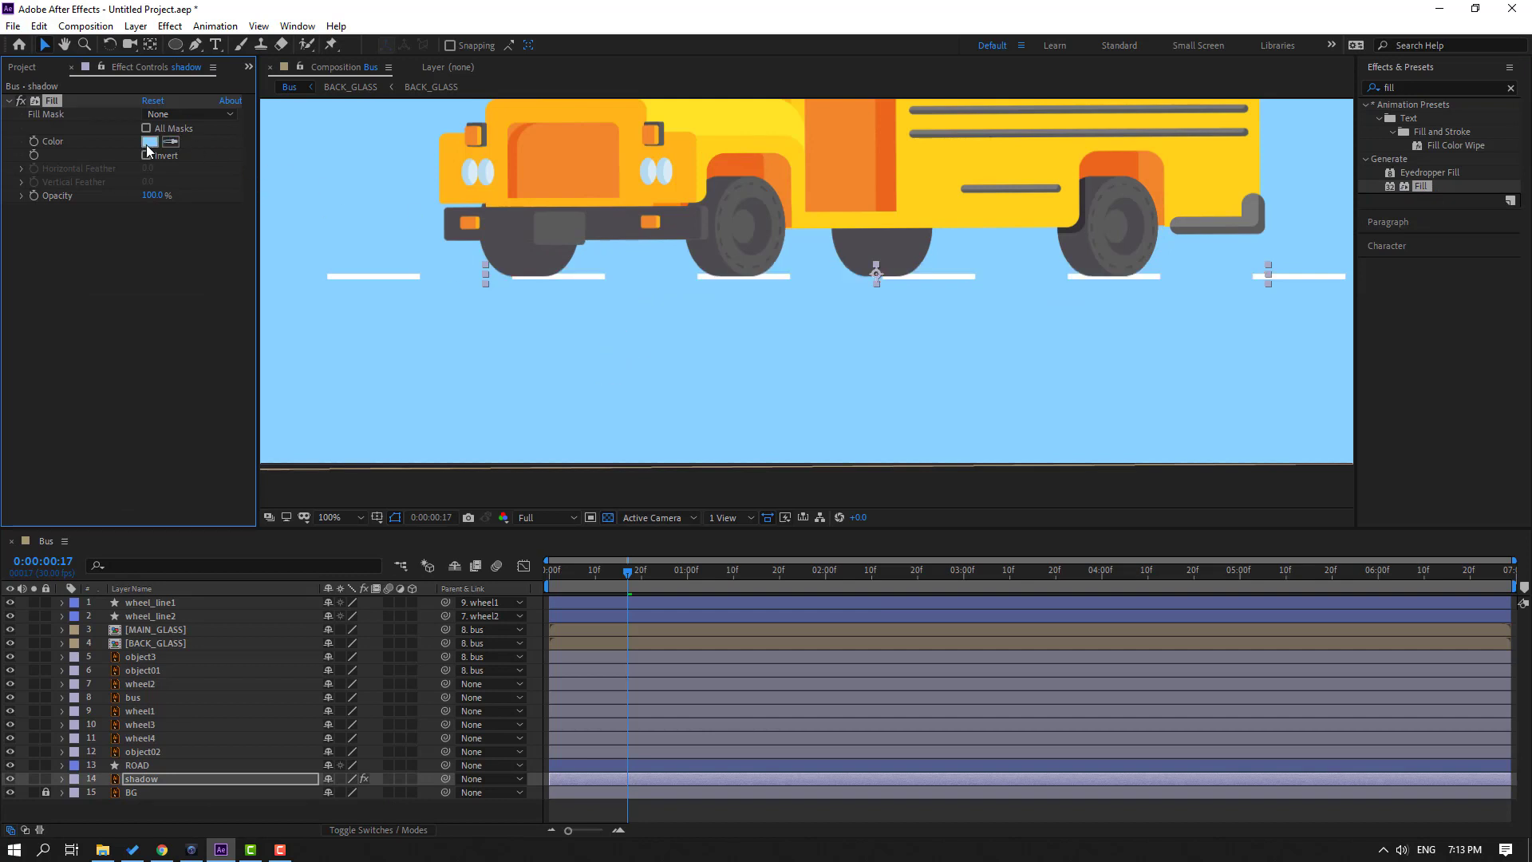
pyautogui.click(148, 142)
pyautogui.moveTo(868, 555); pyautogui.dragTo(860, 580)
pyautogui.press('Return')
pyautogui.hotkey('shift', '/')
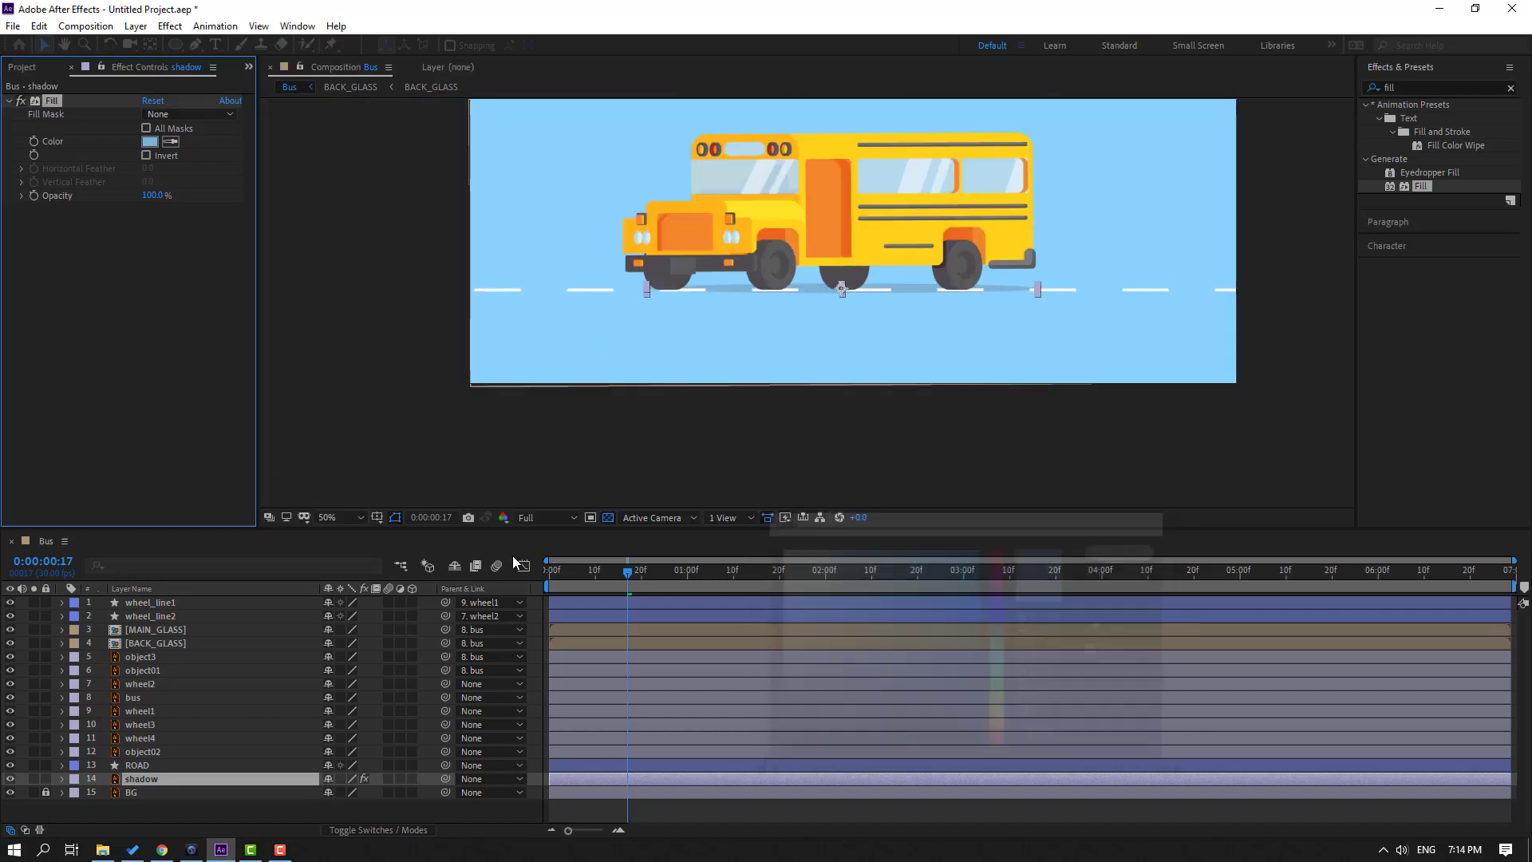
pyautogui.press('space')
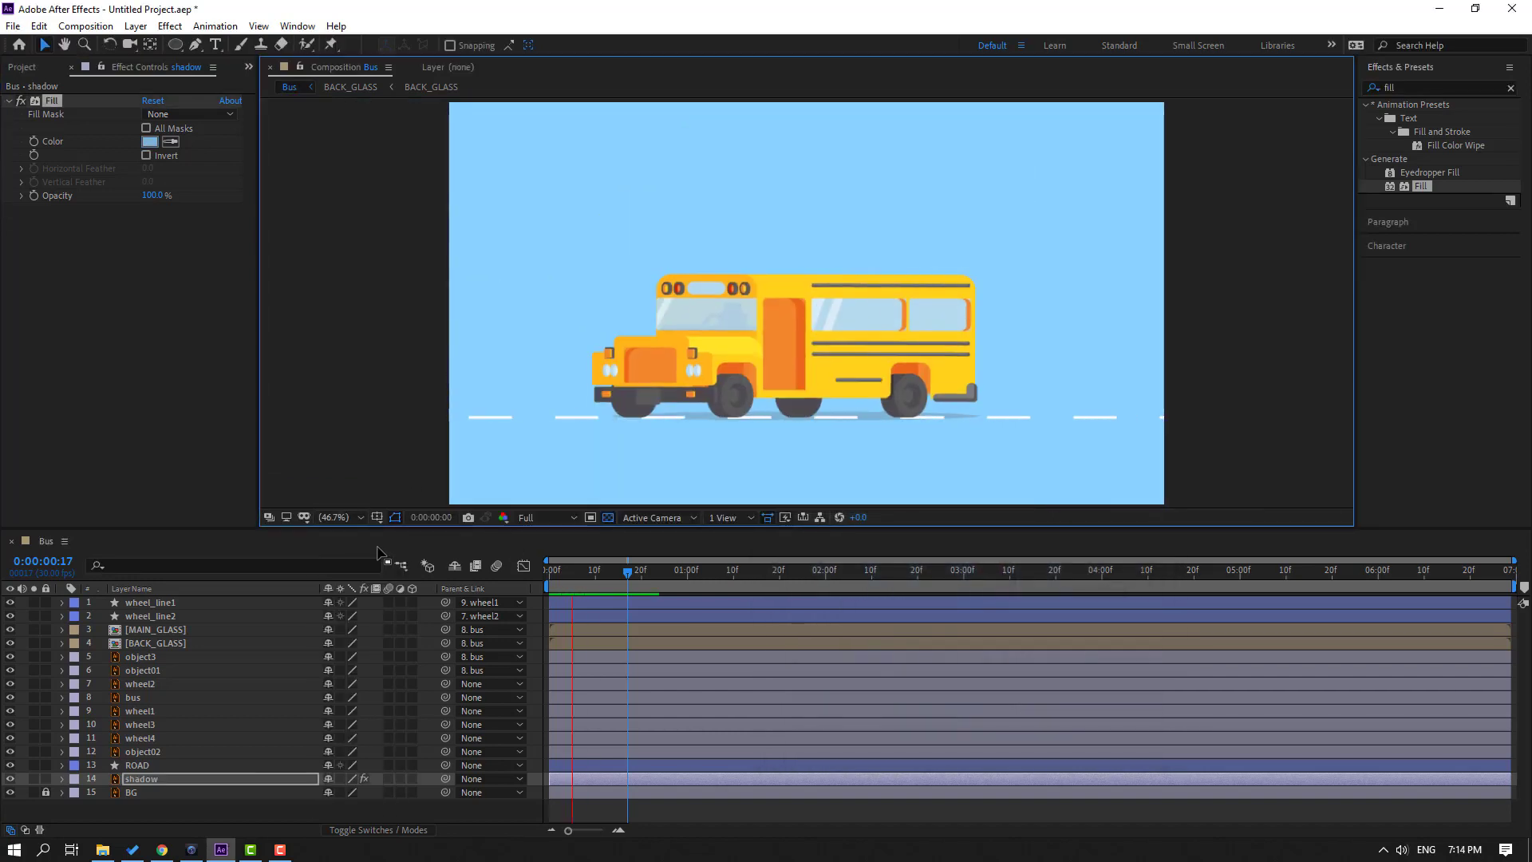
pyautogui.click(592, 576)
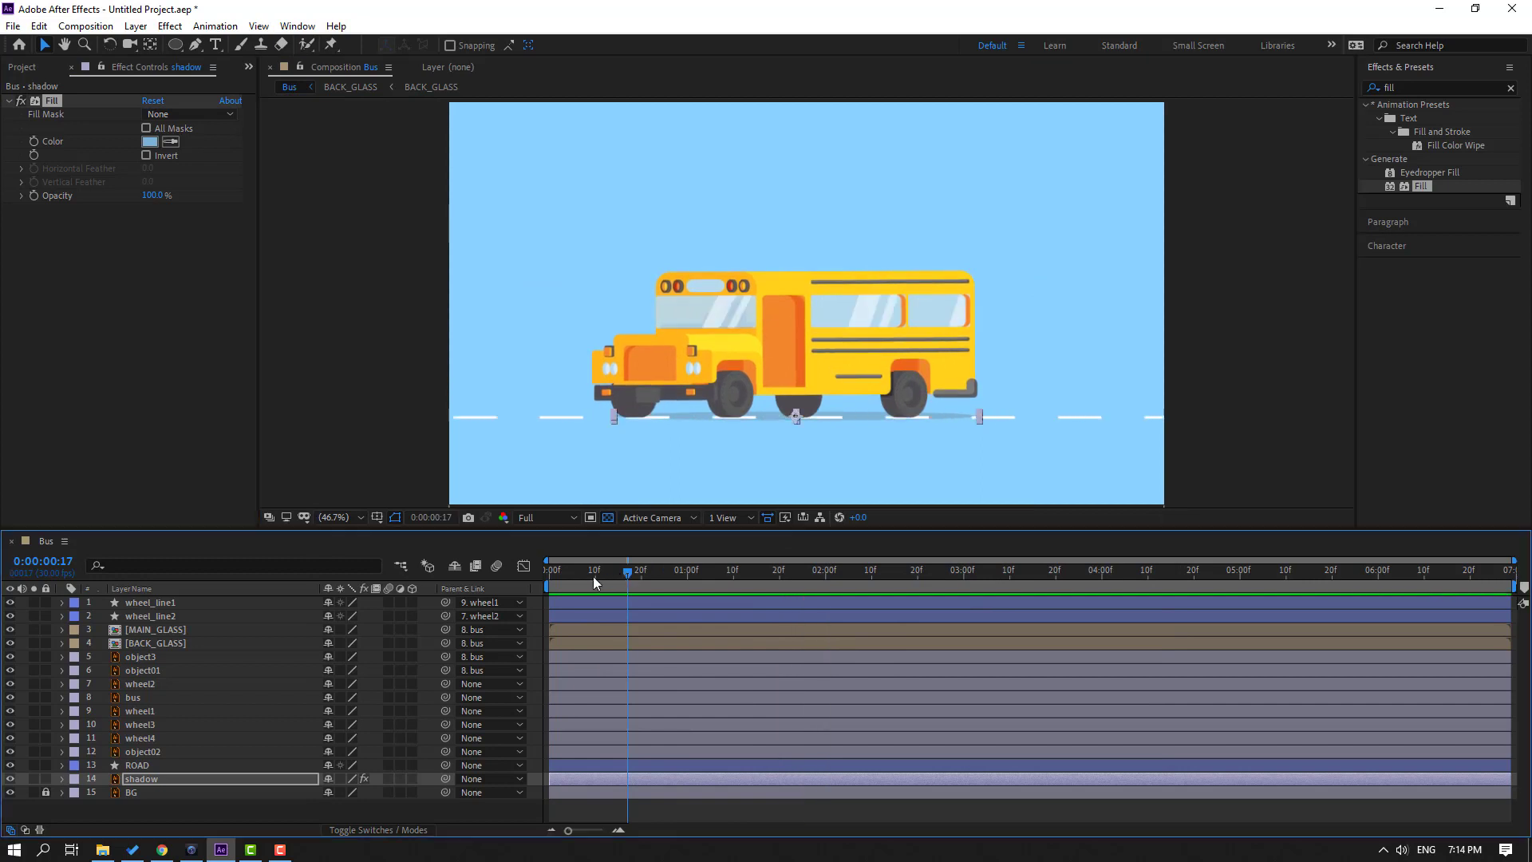
# - Lower the ROAD line slightly below the bus's wheels and shadow, and preview the finished animation
pyautogui.click(142, 763)
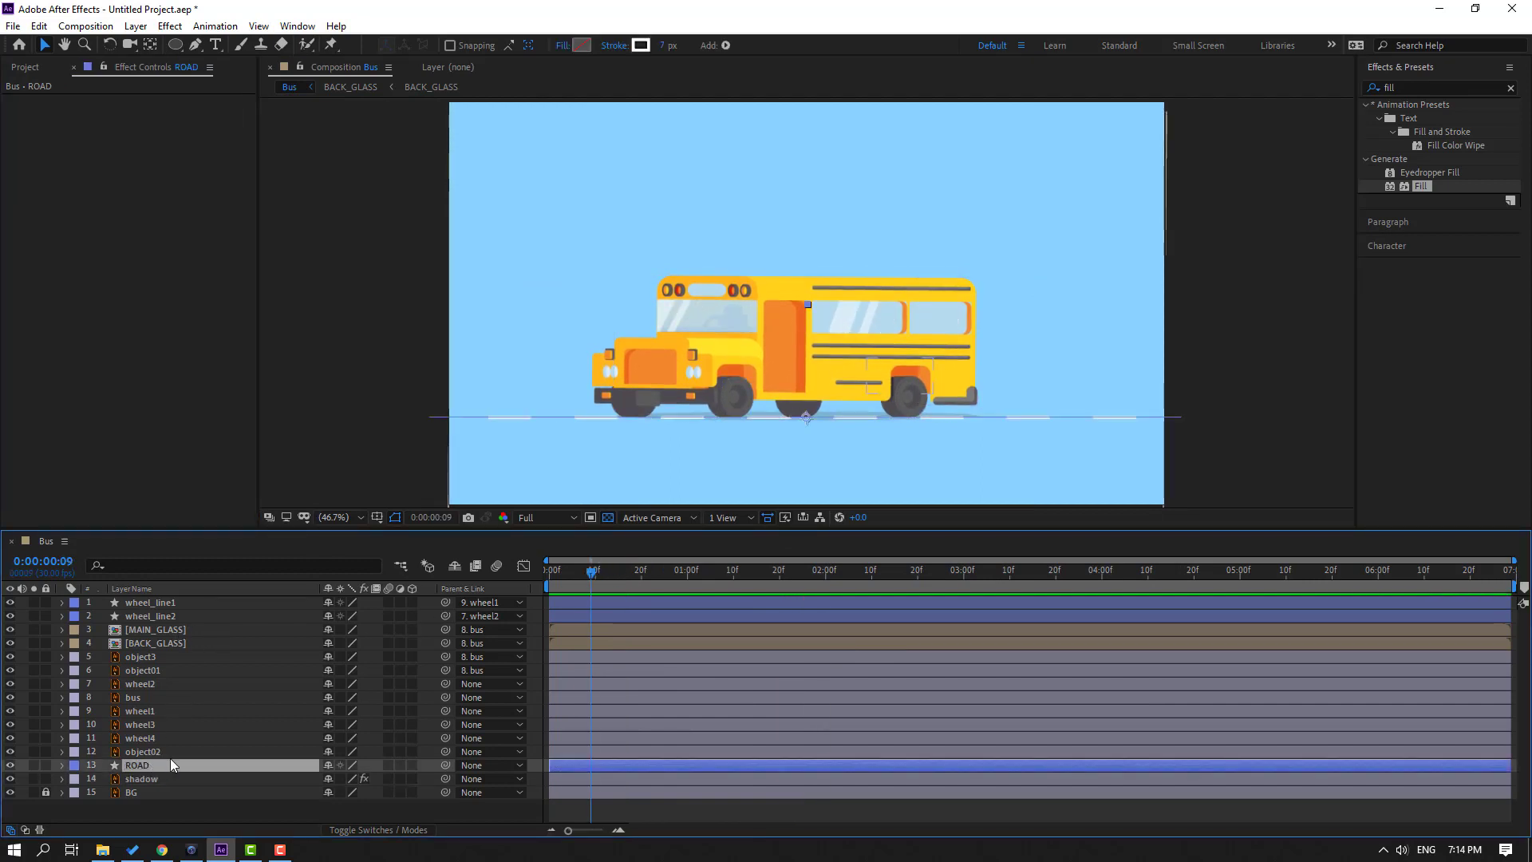
pyautogui.click(644, 811)
pyautogui.press('space')
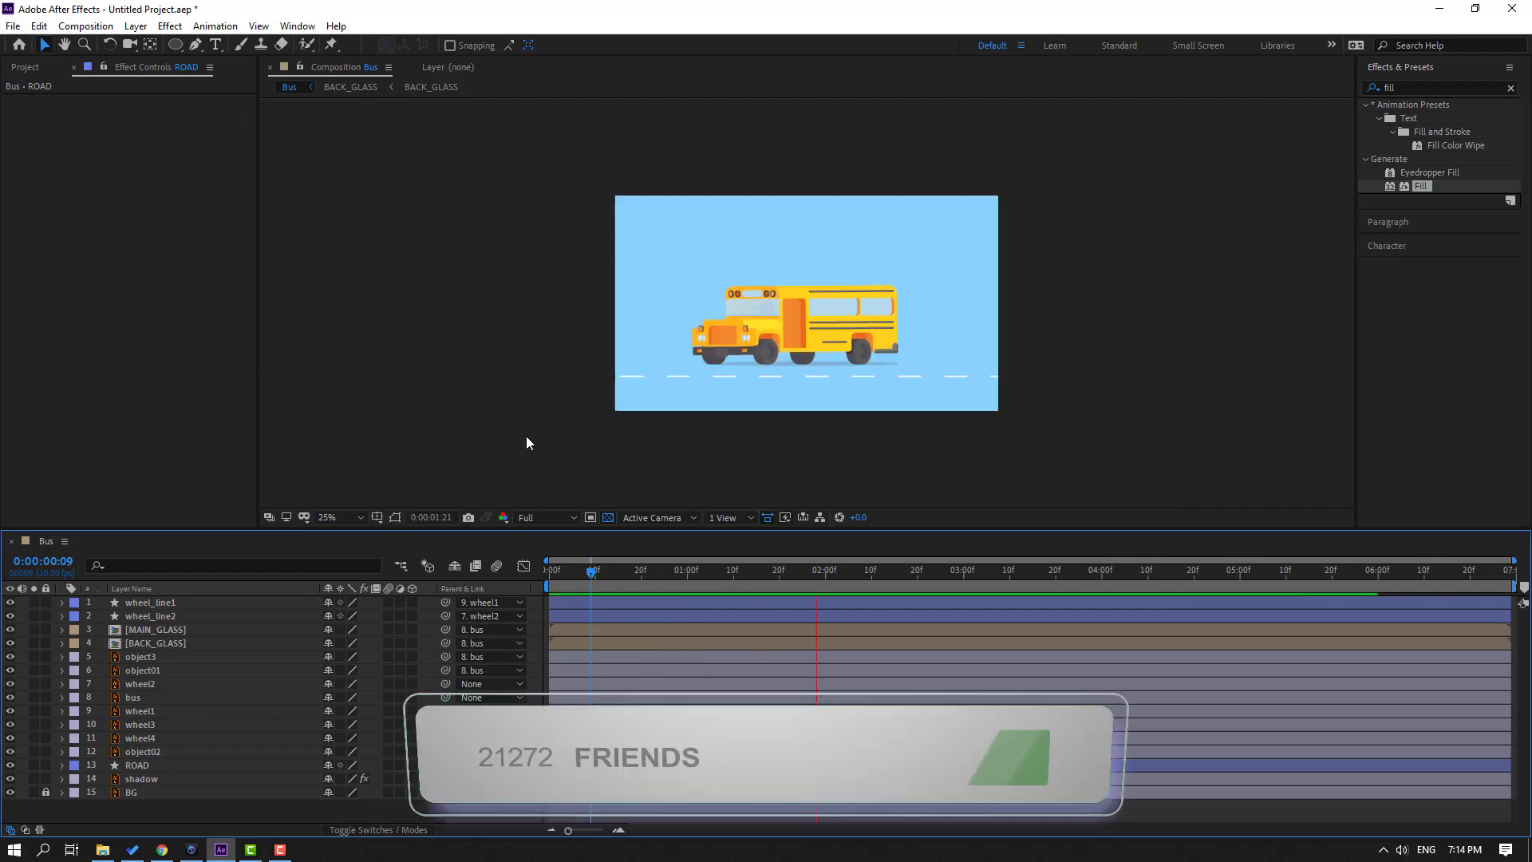
pyautogui.press('.')
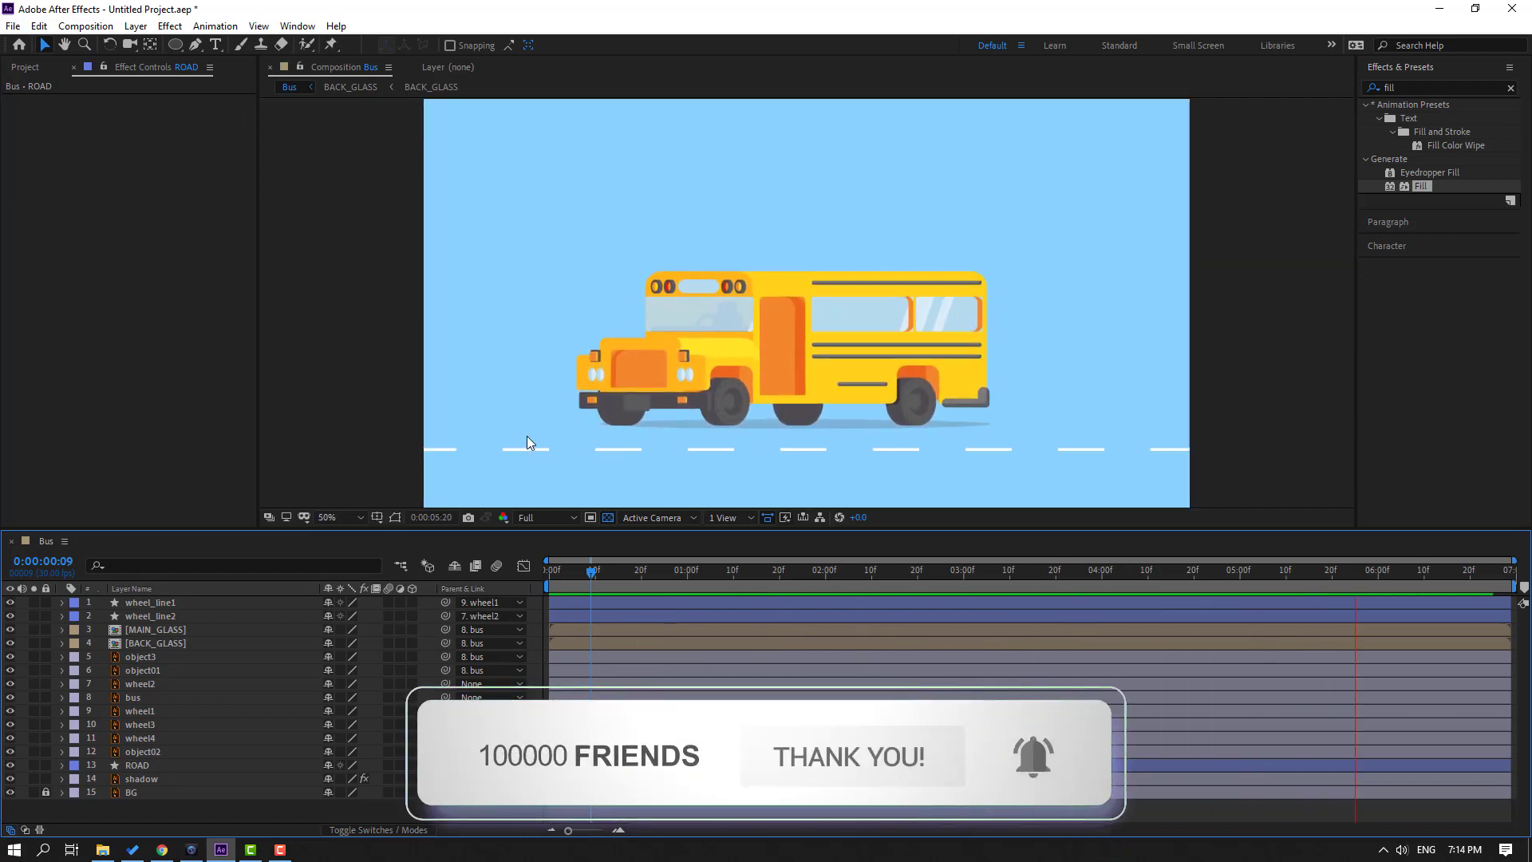
pyautogui.press('space')
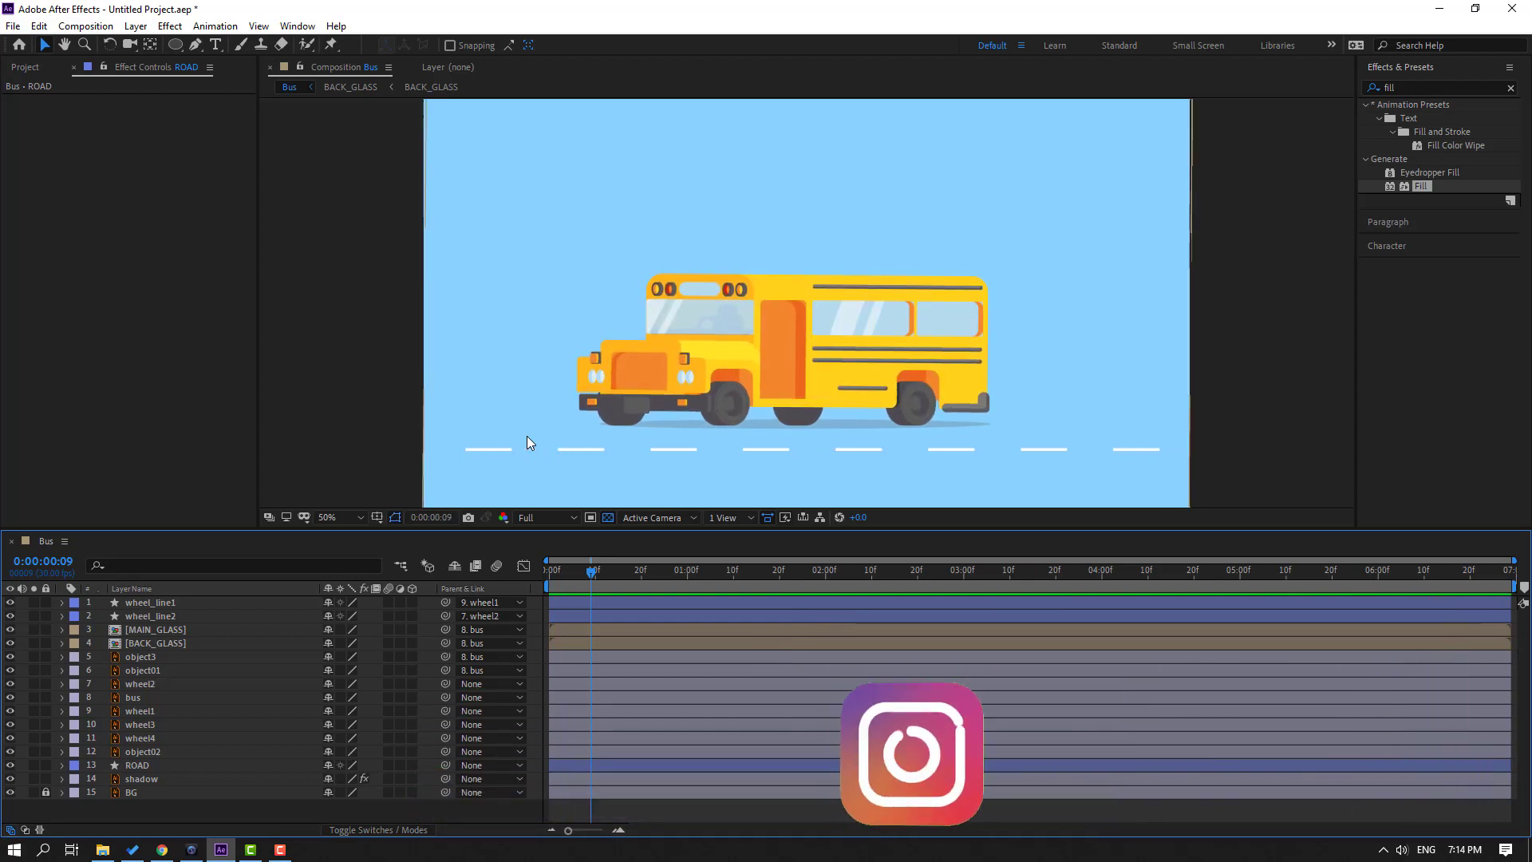
pyautogui.press('space')
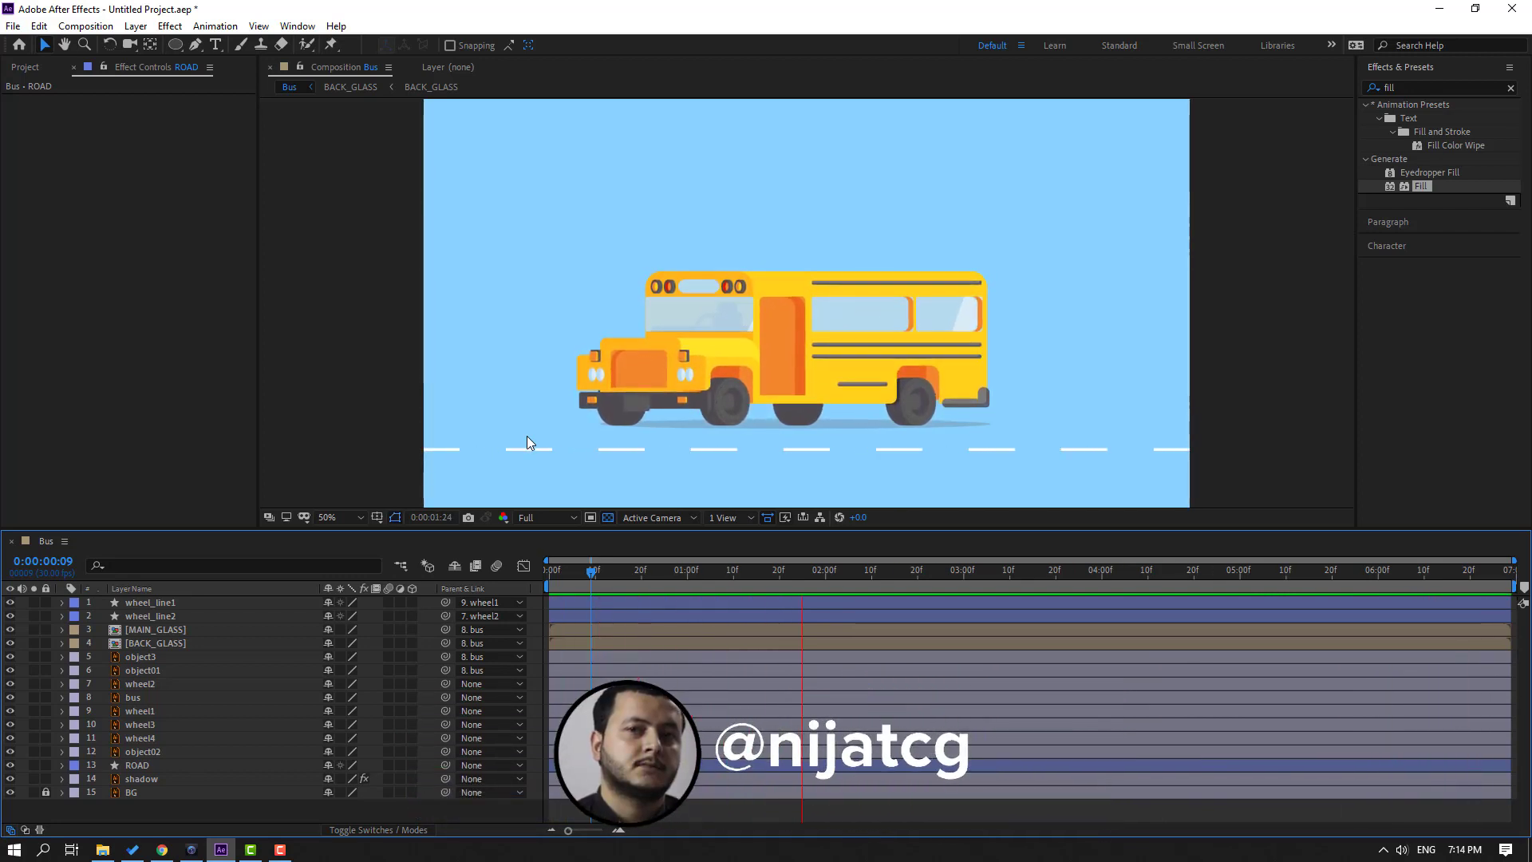